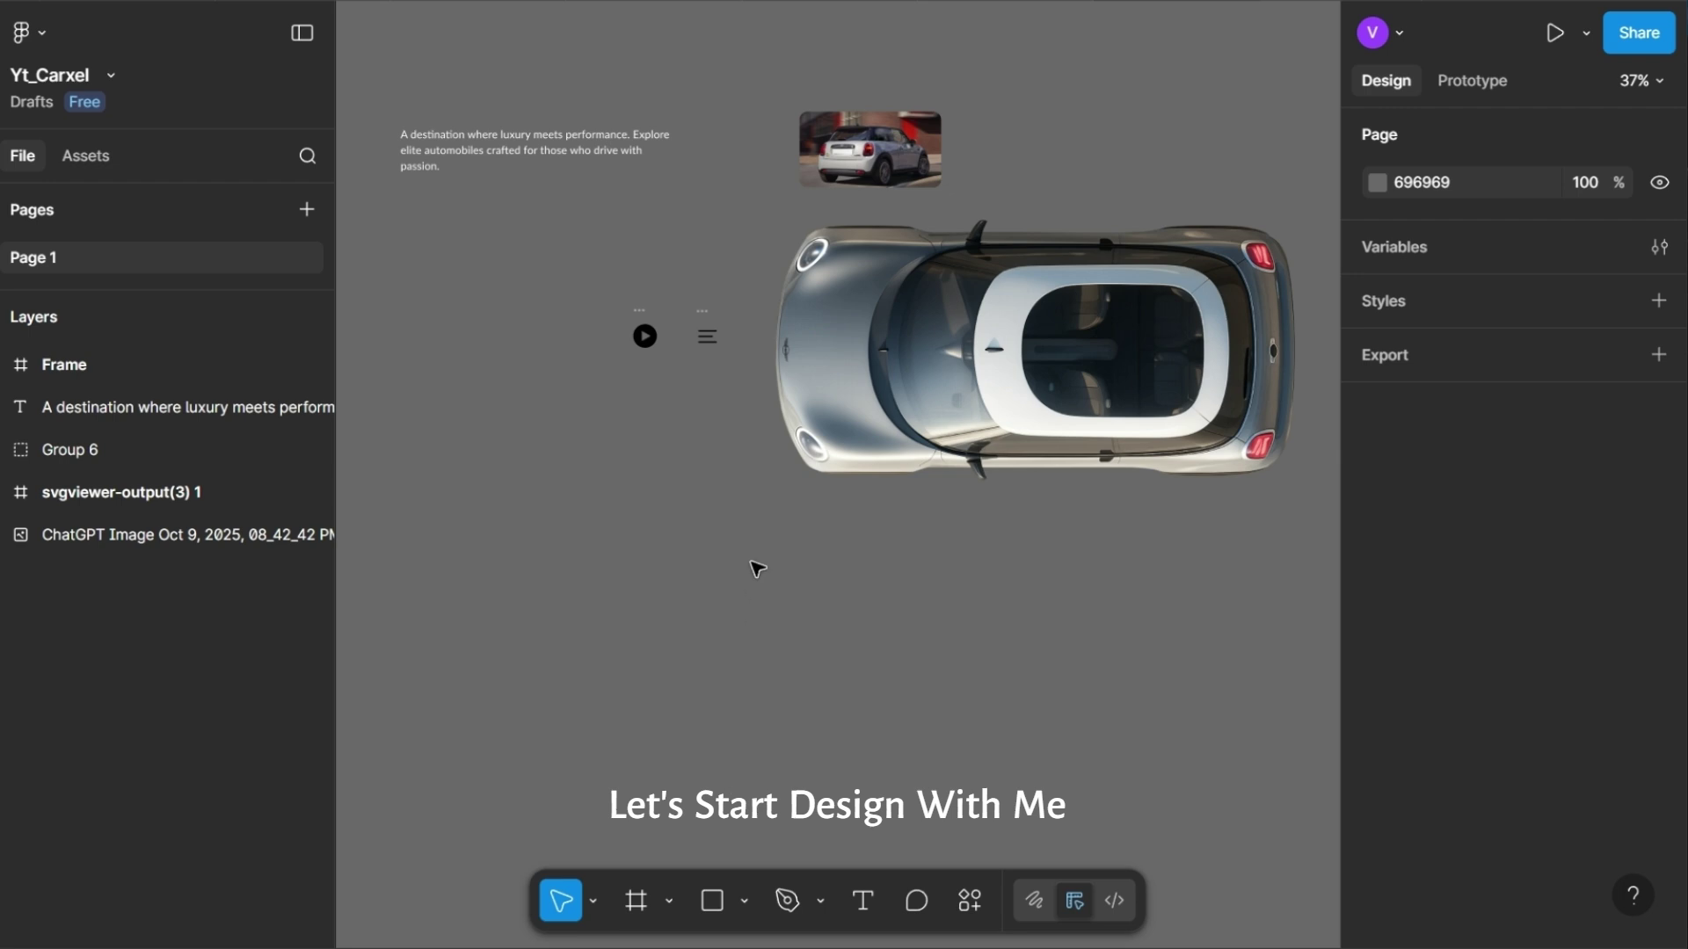
- Create a 1920 × 1080 Slide 16:9 frame and place it below the car image and other assets
{"action": "scroll", "coordinate": [759, 615], "scroll_direction": "right", "scroll_amount": 1}
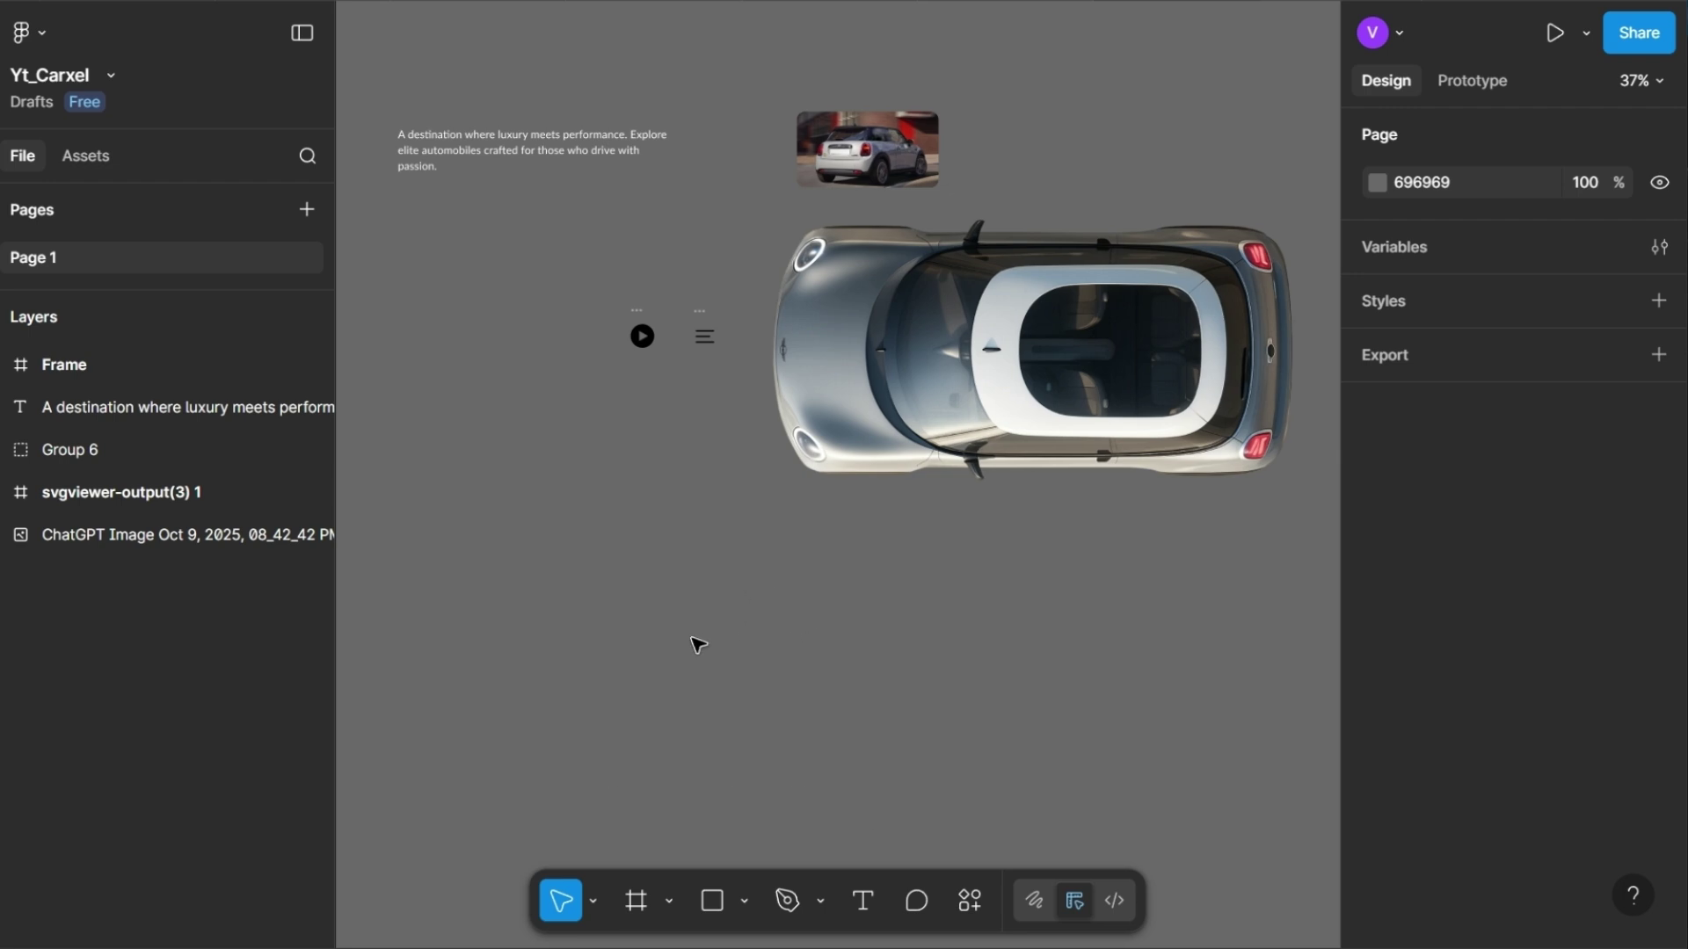
{"action": "scroll", "coordinate": [699, 645], "scroll_direction": "right", "scroll_amount": 1}
{"action": "key", "text": "a"}
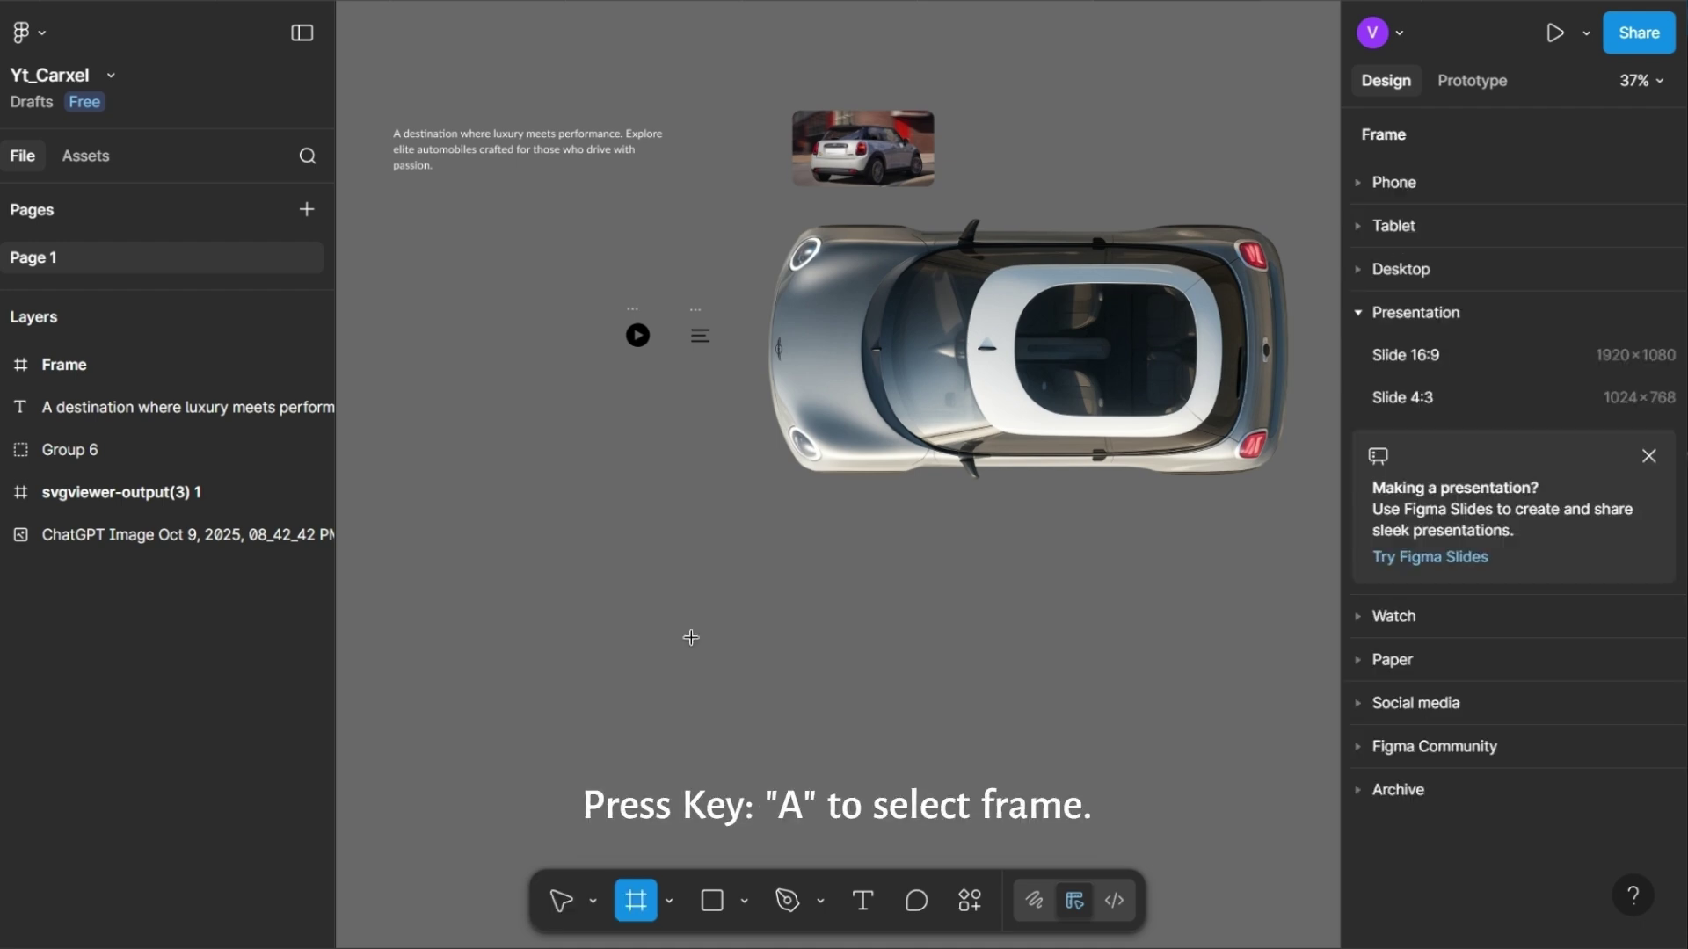
{"action": "left_click", "coordinate": [1421, 359]}
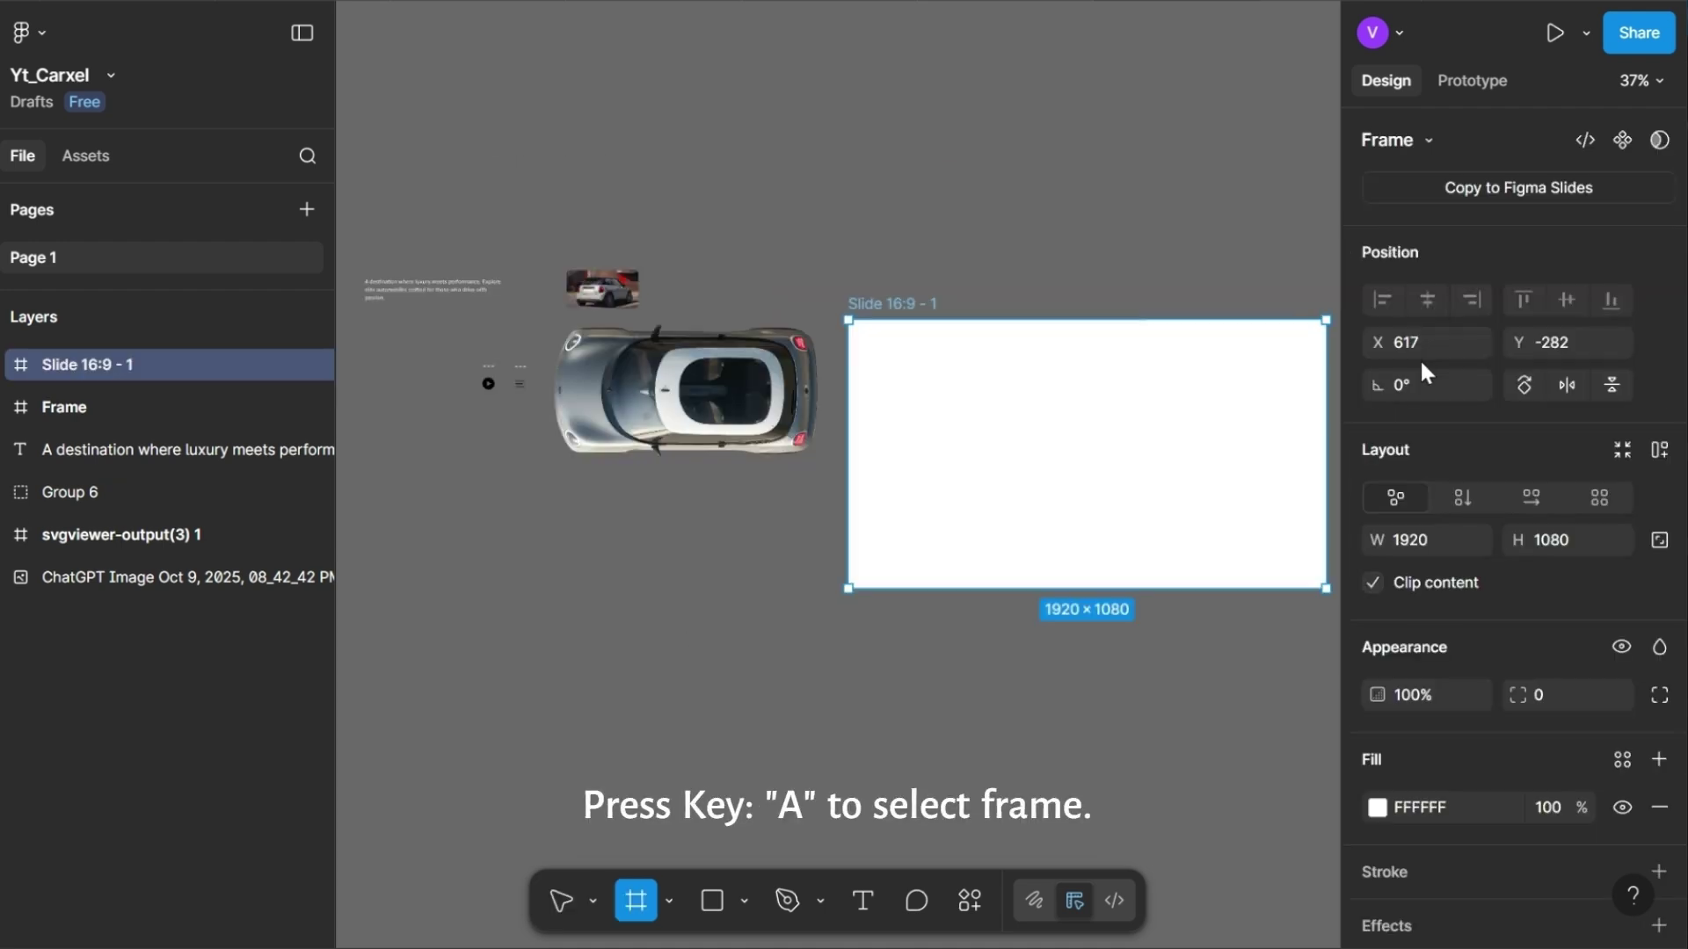
{"action": "left_click_drag", "start_coordinate": [931, 387], "coordinate": [671, 445]}
{"action": "scroll", "coordinate": [671, 445], "scroll_direction": "up", "scroll_amount": 5}
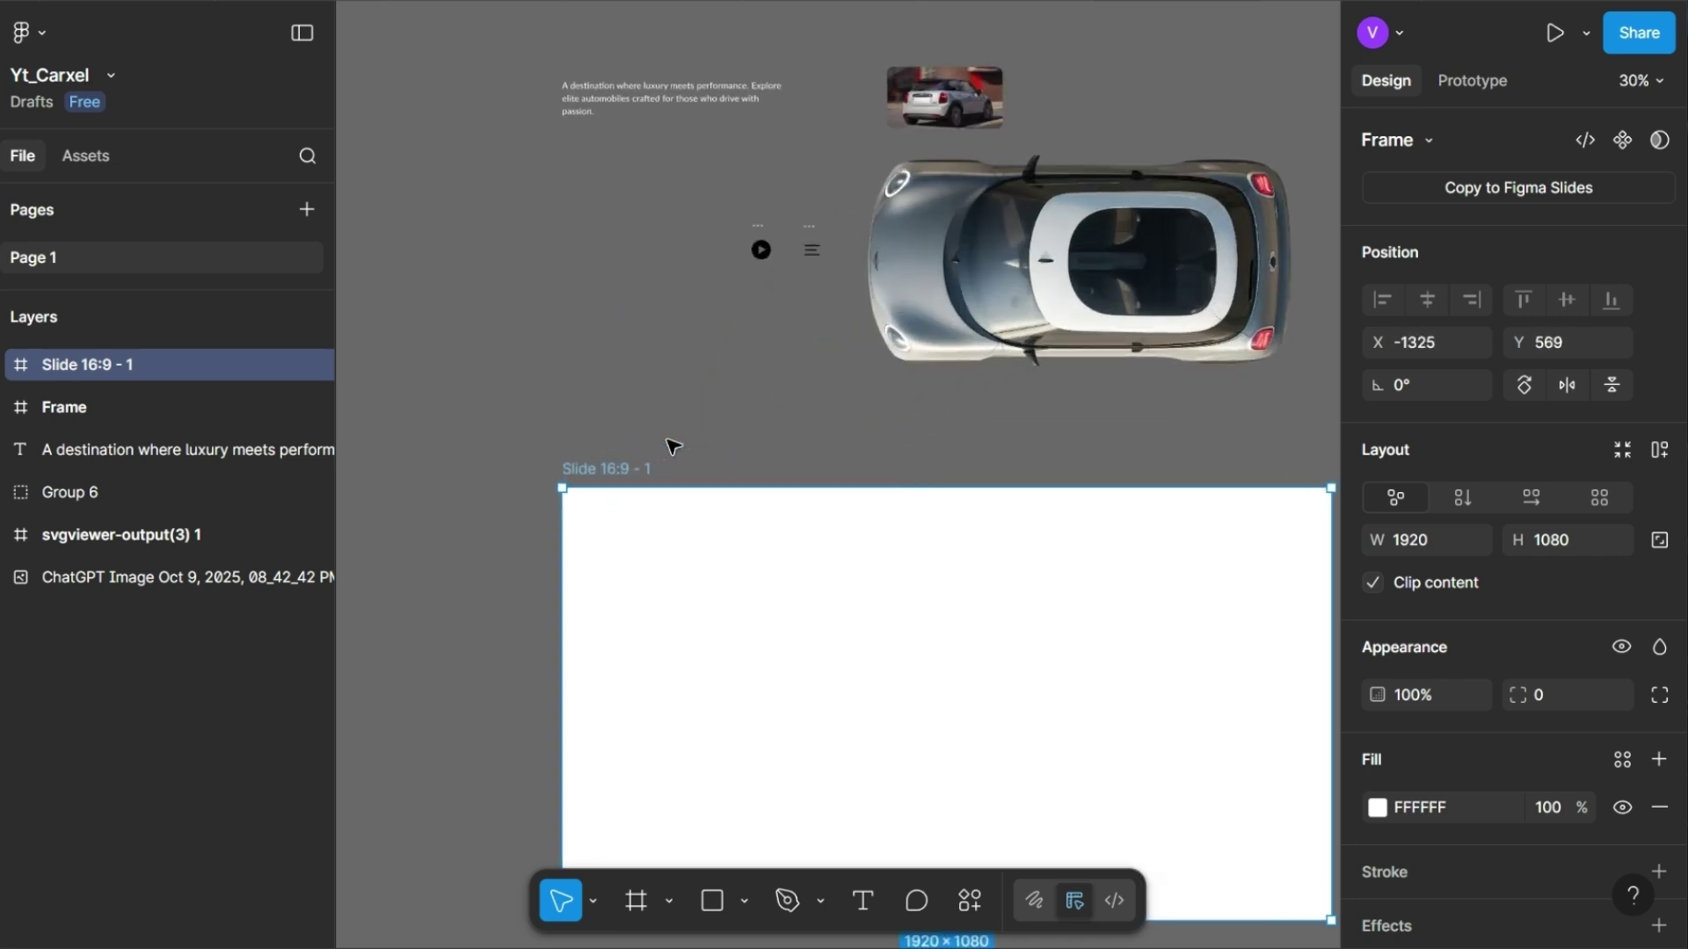
- Add a layout guide to the slide frame and change its type from Grid to Columns
{"action": "scroll", "coordinate": [671, 445], "scroll_direction": "down", "scroll_amount": 3}
{"action": "scroll", "coordinate": [671, 444], "scroll_direction": "right", "scroll_amount": 2}
{"action": "scroll", "coordinate": [1565, 668], "scroll_direction": "down", "scroll_amount": 3}
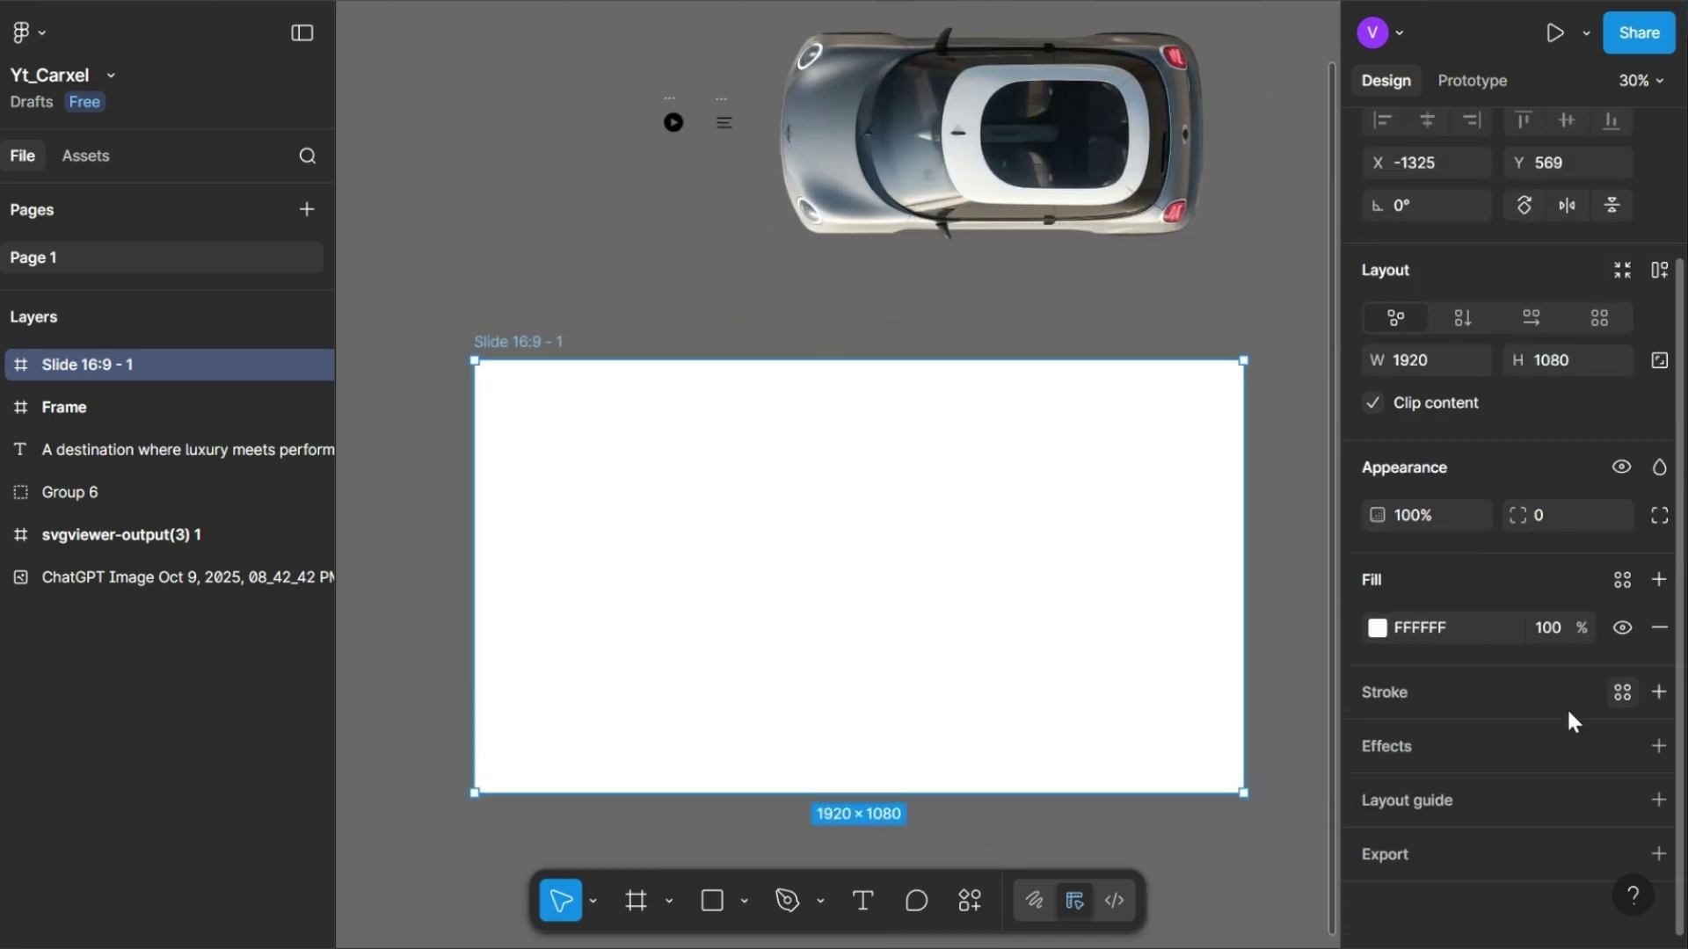
{"action": "left_click", "coordinate": [1399, 791]}
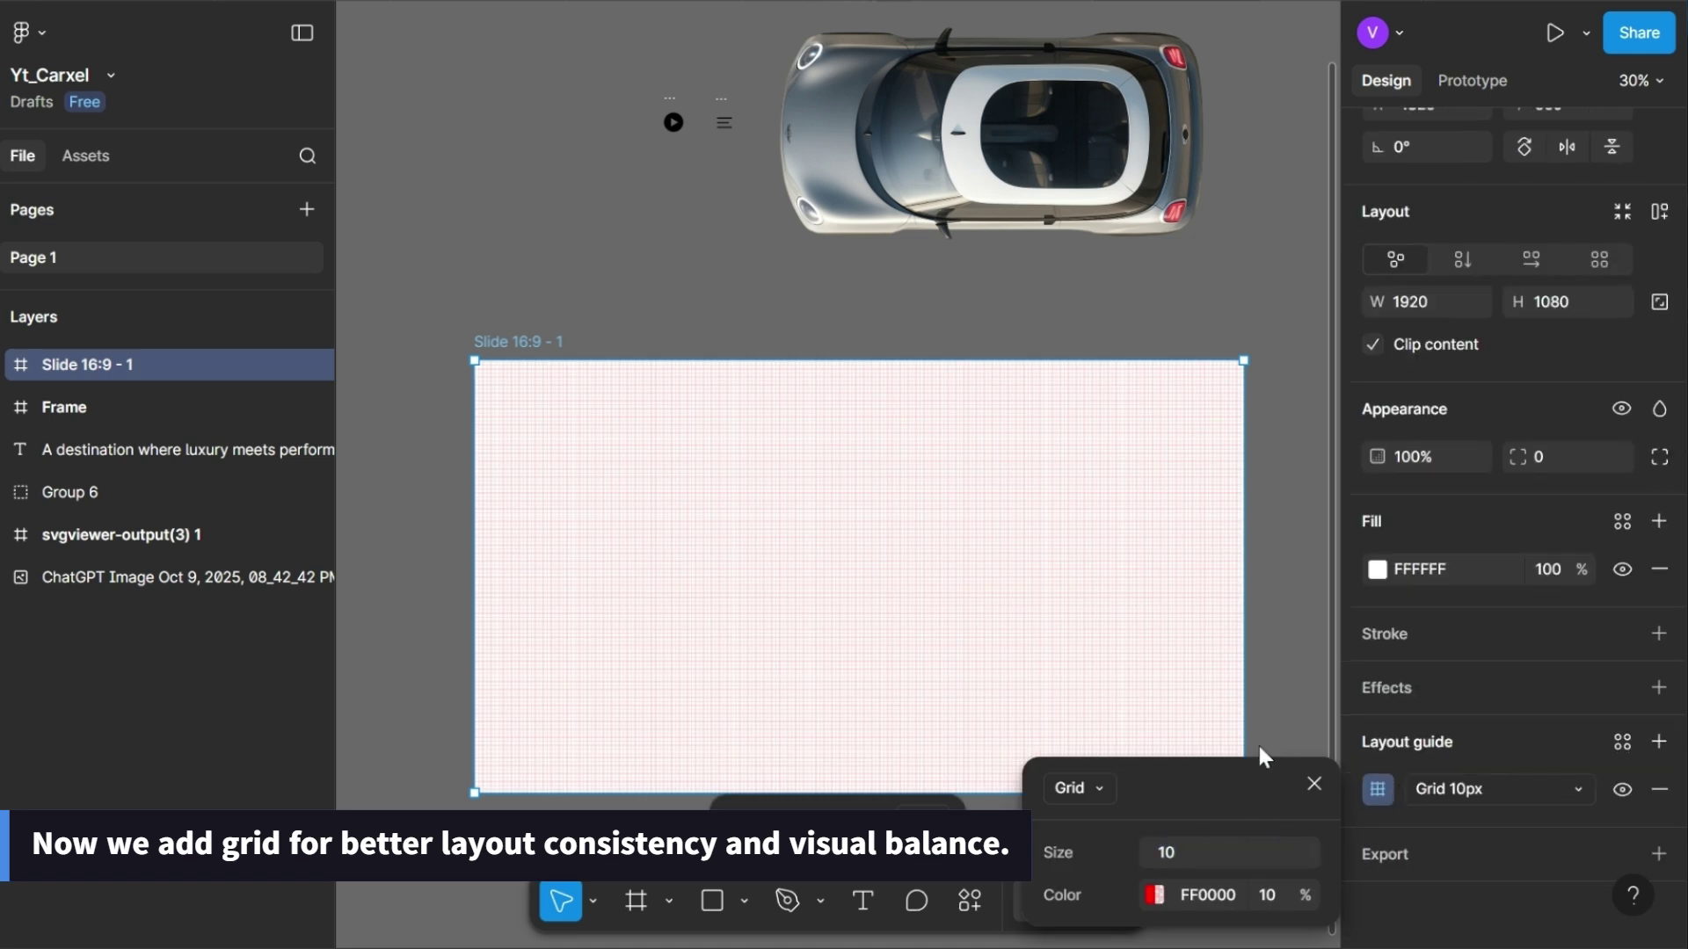
{"action": "left_click_drag", "start_coordinate": [1234, 799], "coordinate": [1364, 335]}
{"action": "left_click", "coordinate": [1228, 331]}
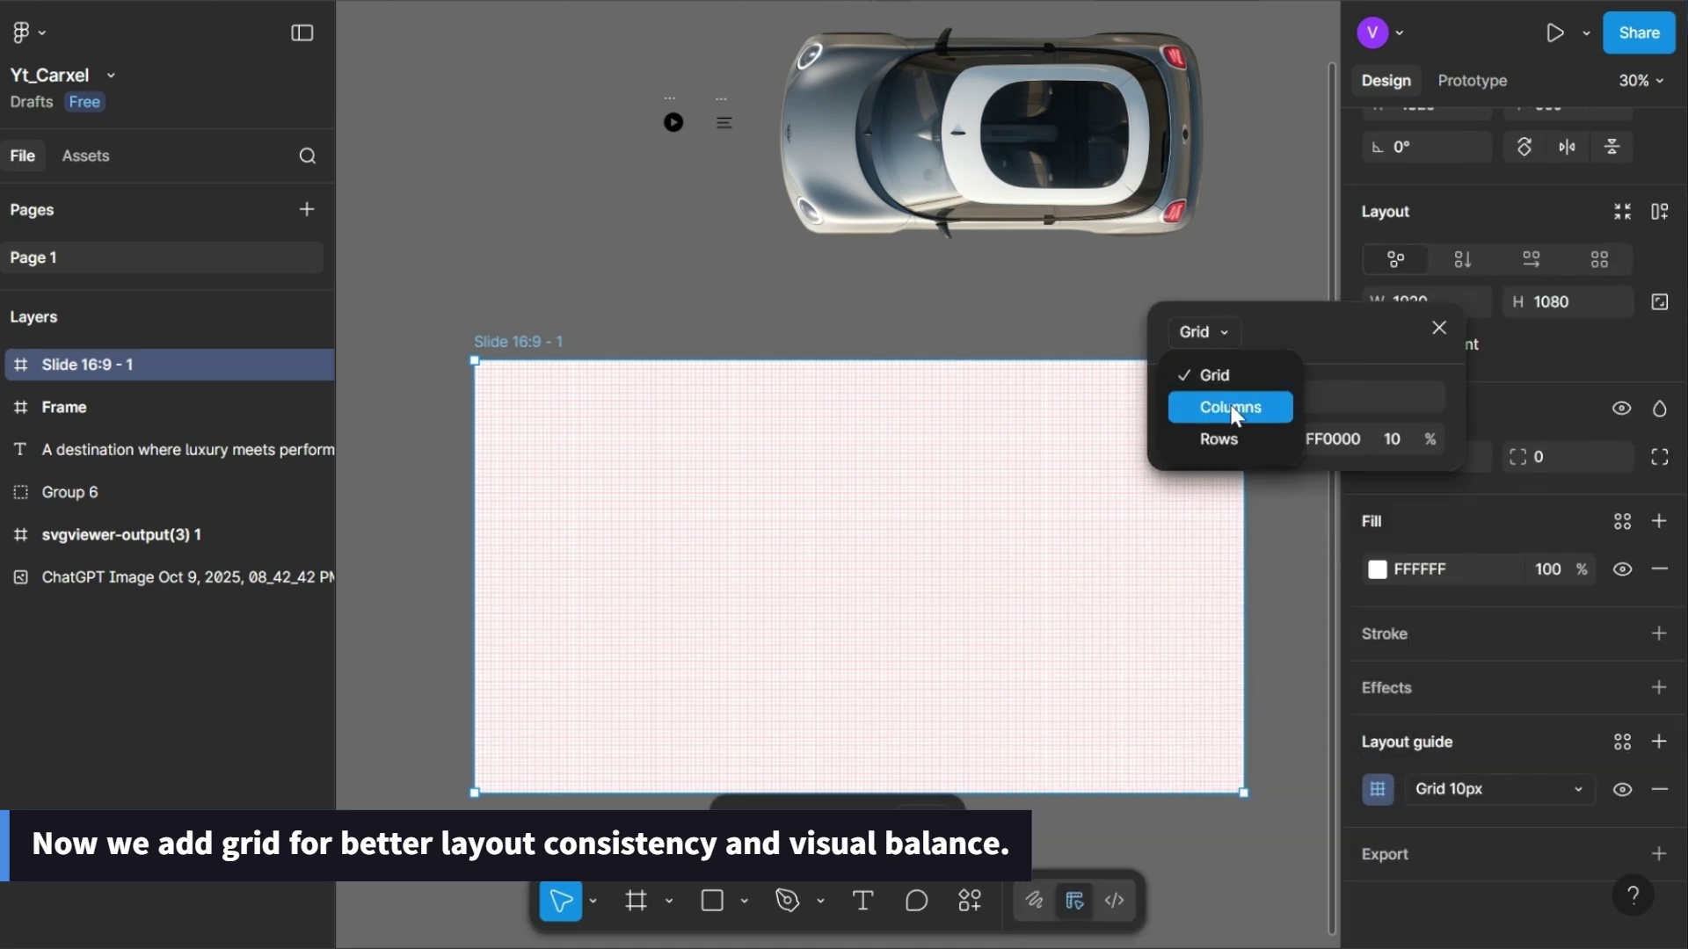
{"action": "left_click", "coordinate": [1228, 404]}
- Set the column guide to a count of 12 with a margin of 110
{"action": "left_click", "coordinate": [1290, 399]}
{"action": "type", "text": "12"}
{"action": "key", "text": "Return"}
{"action": "left_click", "coordinate": [1322, 564]}
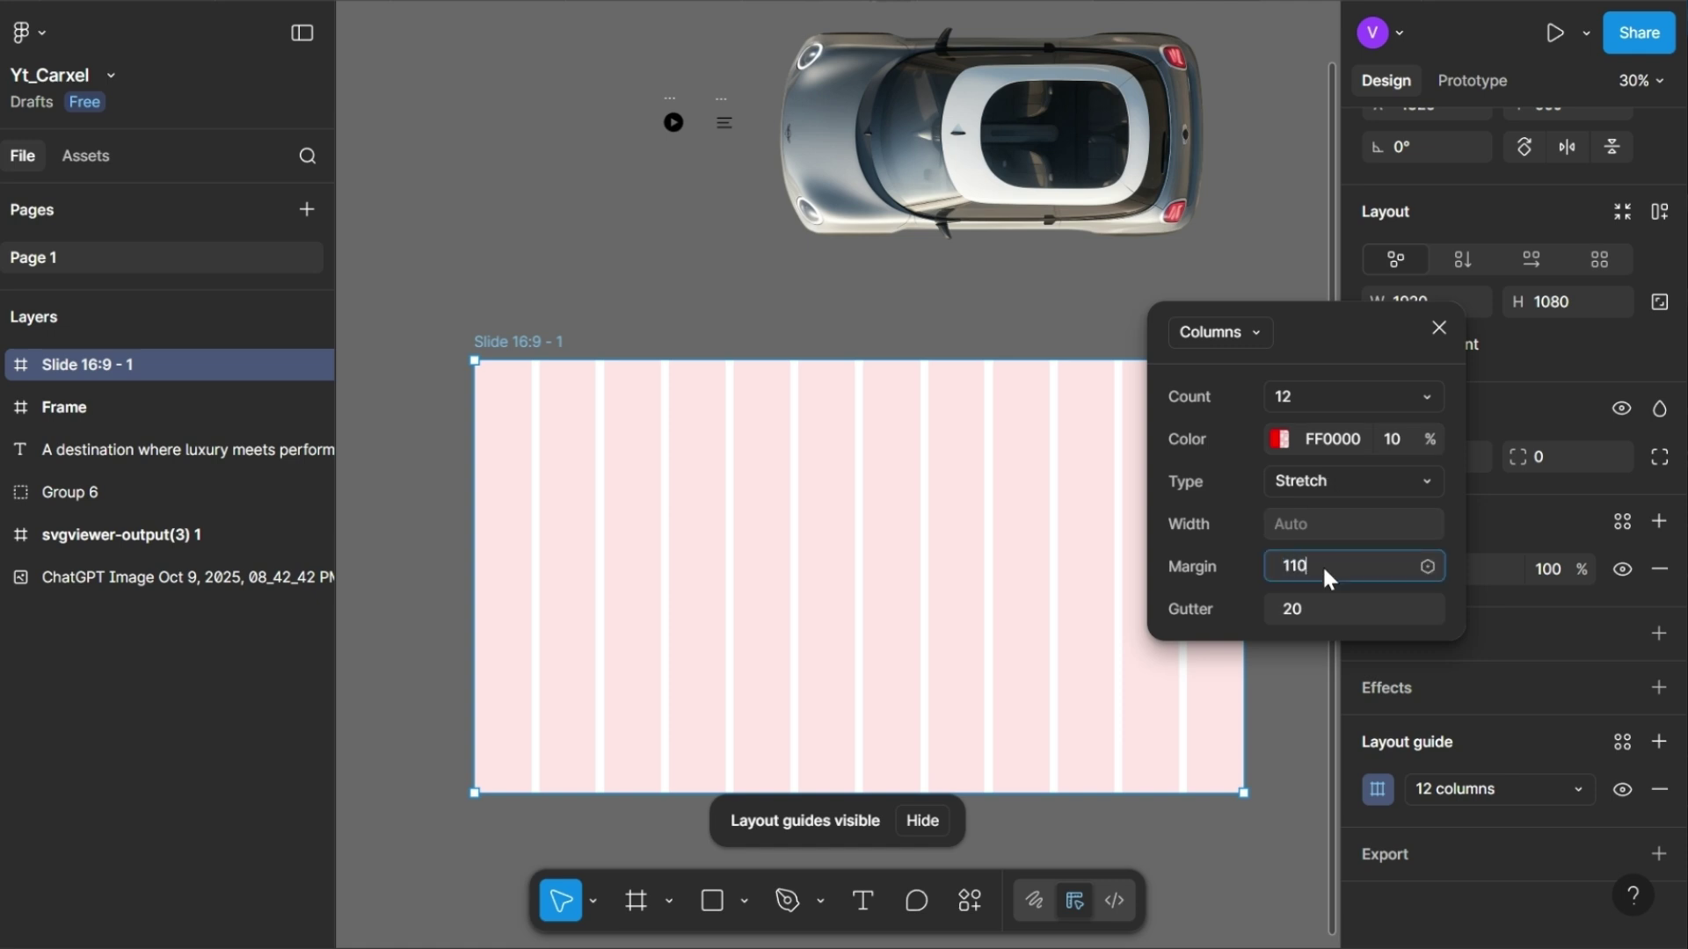
{"action": "key", "text": "Return"}
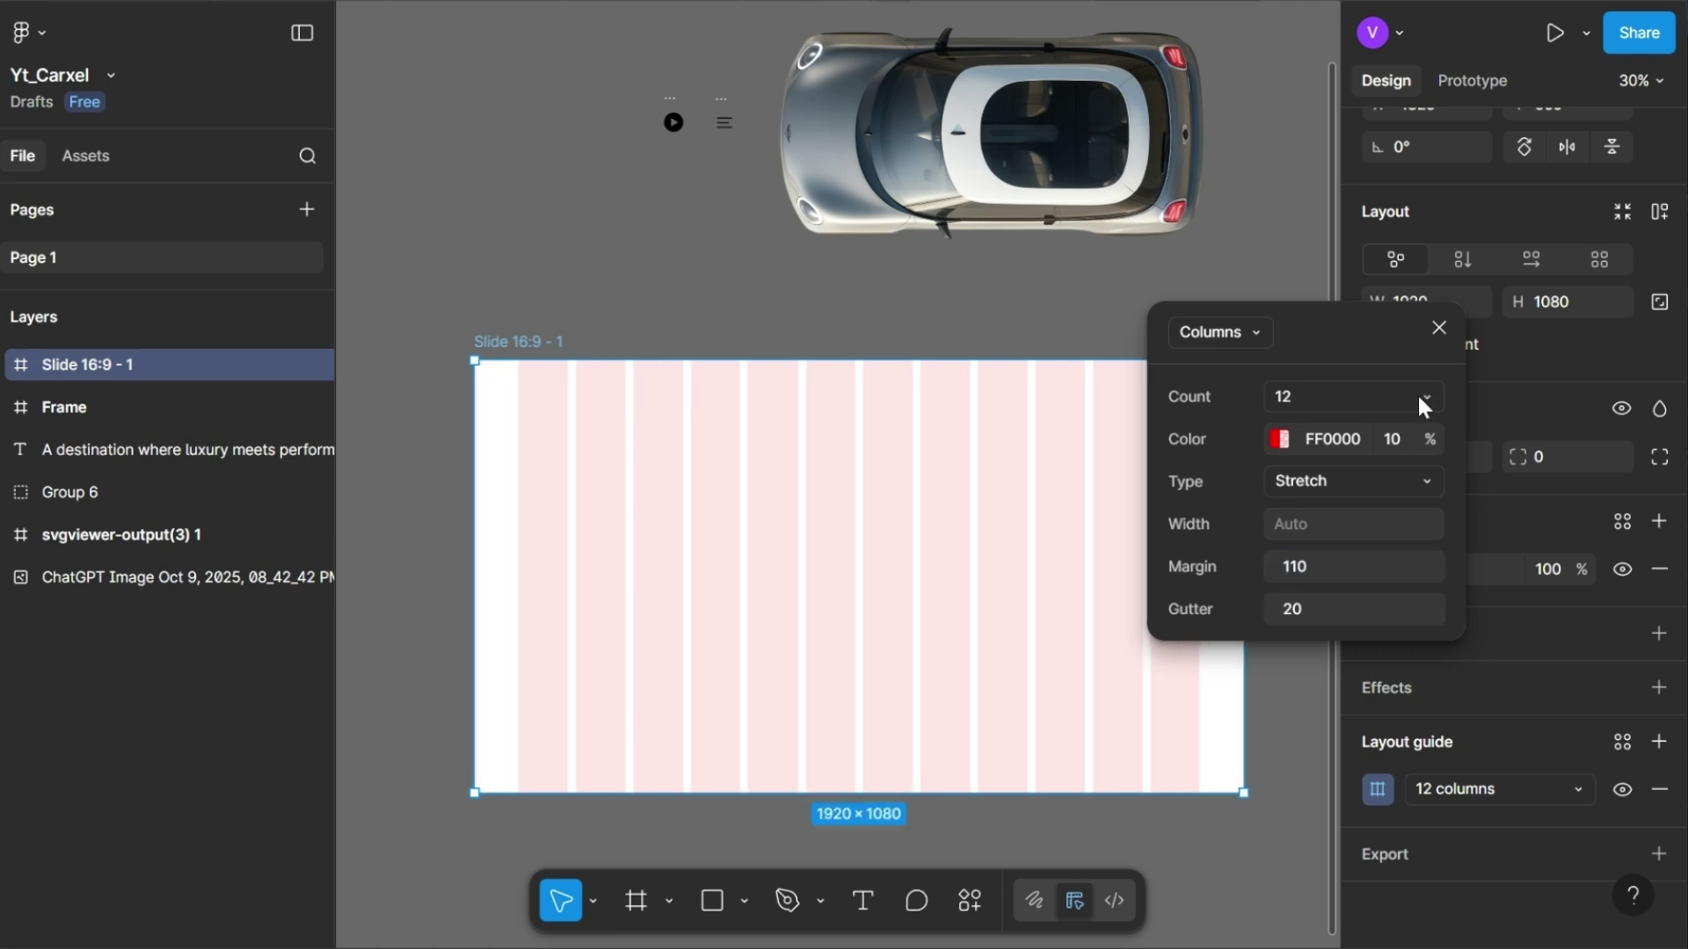
{"action": "left_click", "coordinate": [1438, 329]}
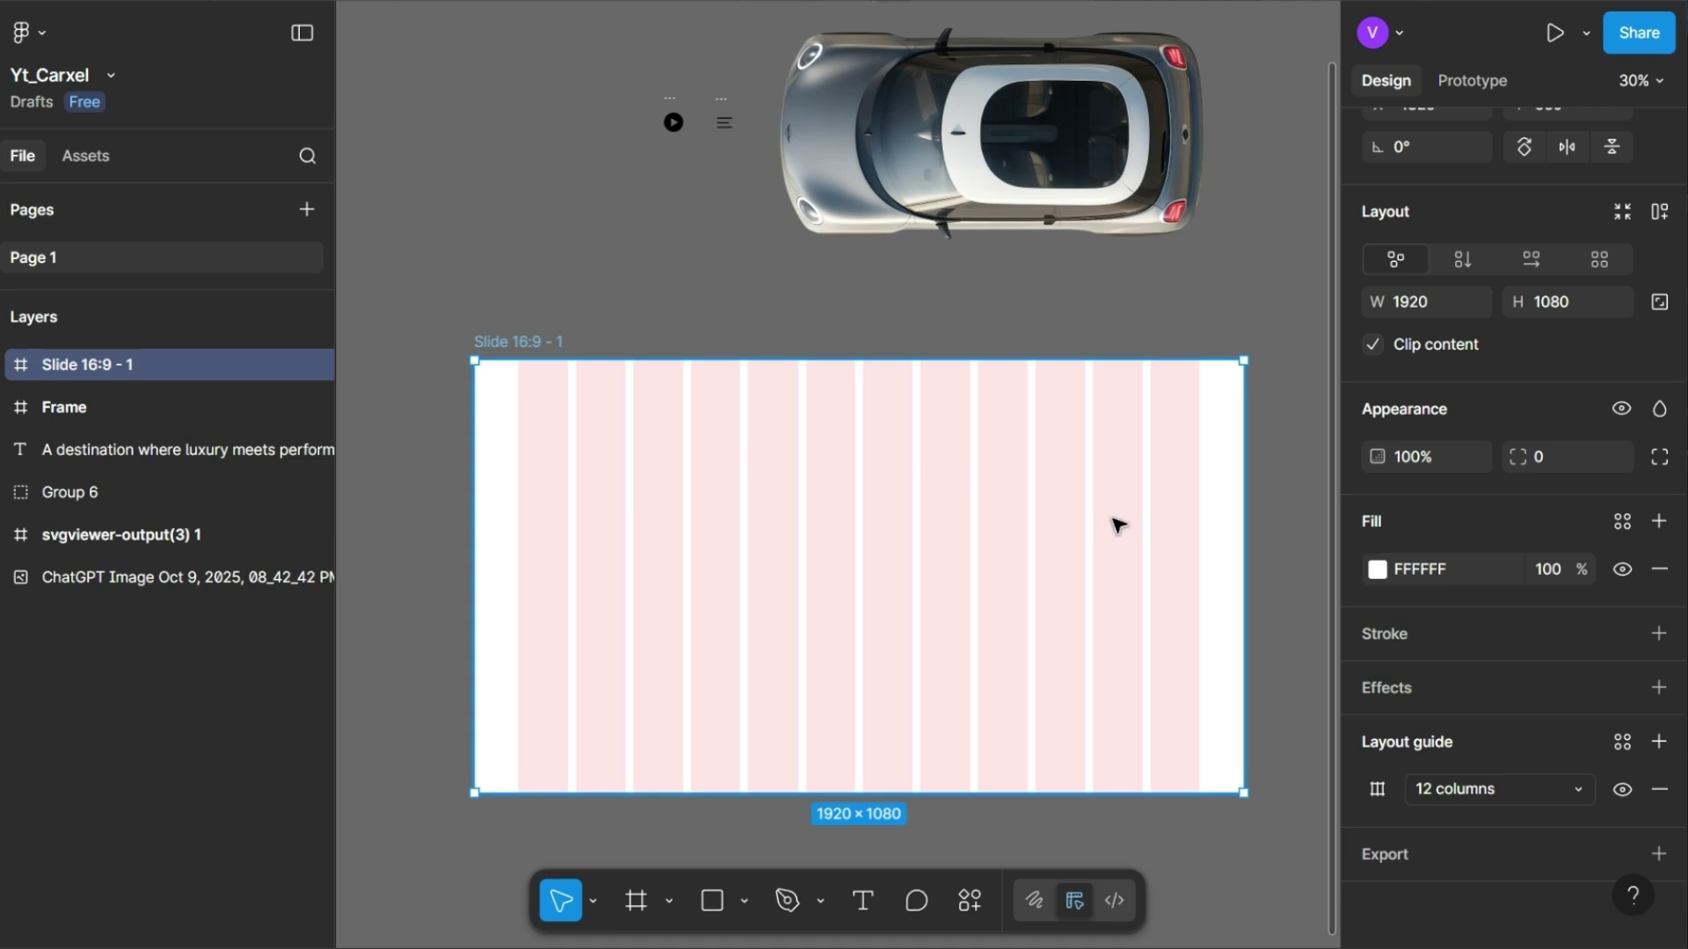
- Change the slide frame's fill to a linear gradient and rotate it to run horizontally
{"action": "left_click", "coordinate": [1377, 569]}
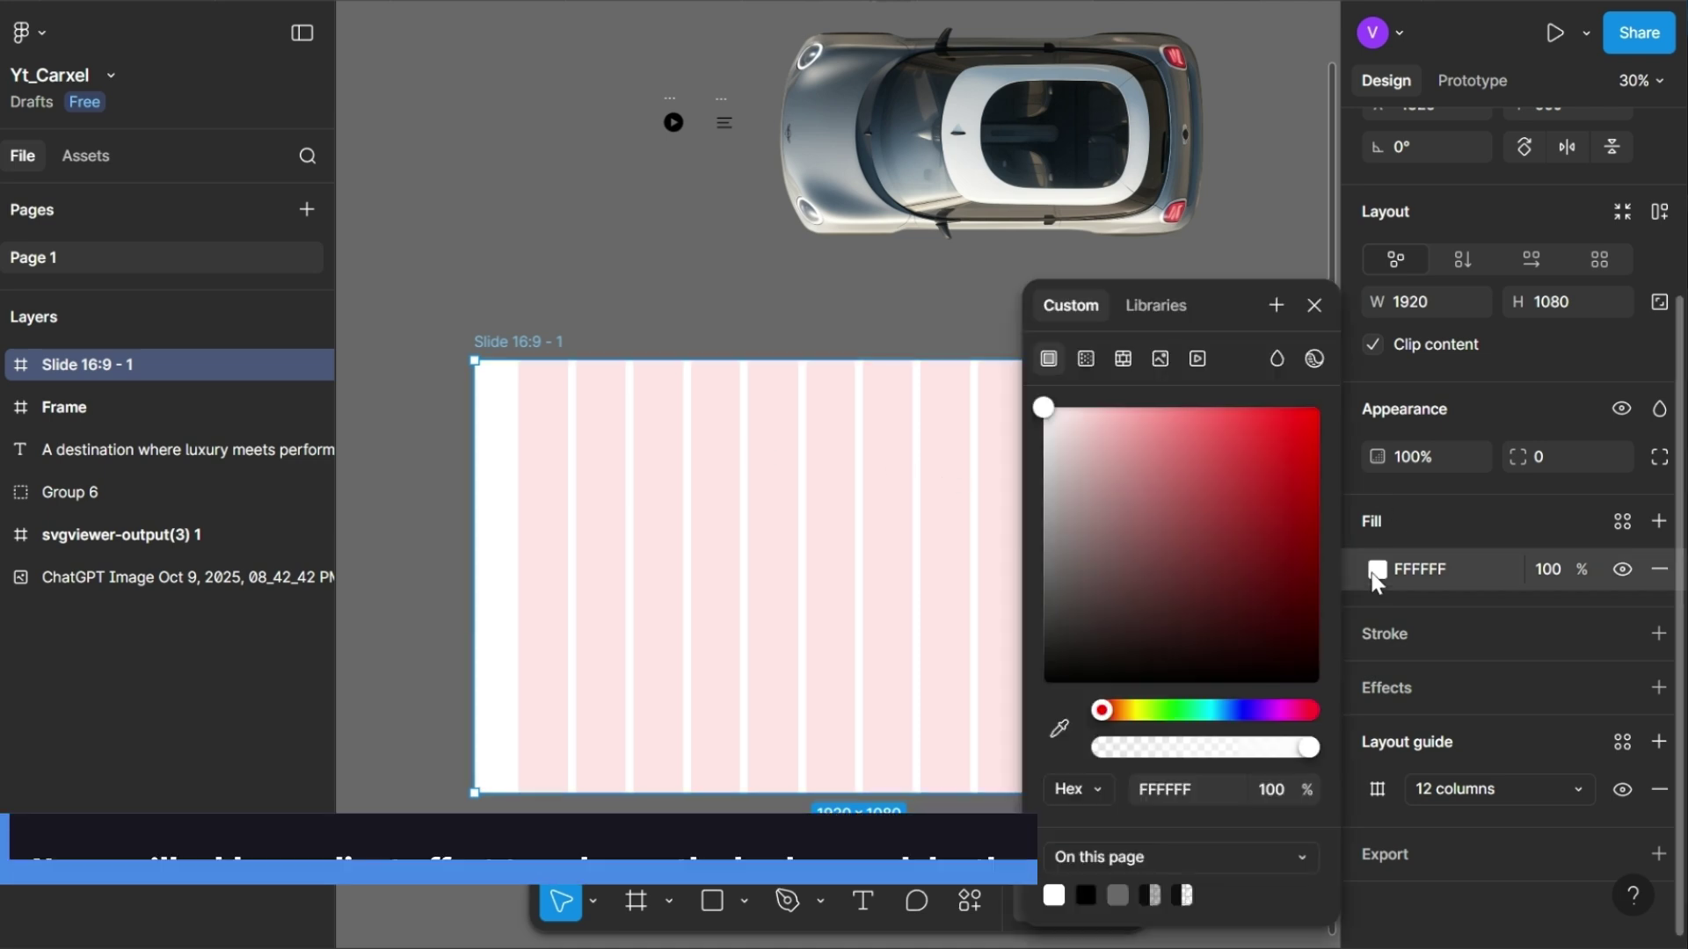
{"action": "left_click", "coordinate": [1084, 361]}
{"action": "scroll", "coordinate": [795, 539], "scroll_direction": "right", "scroll_amount": 3}
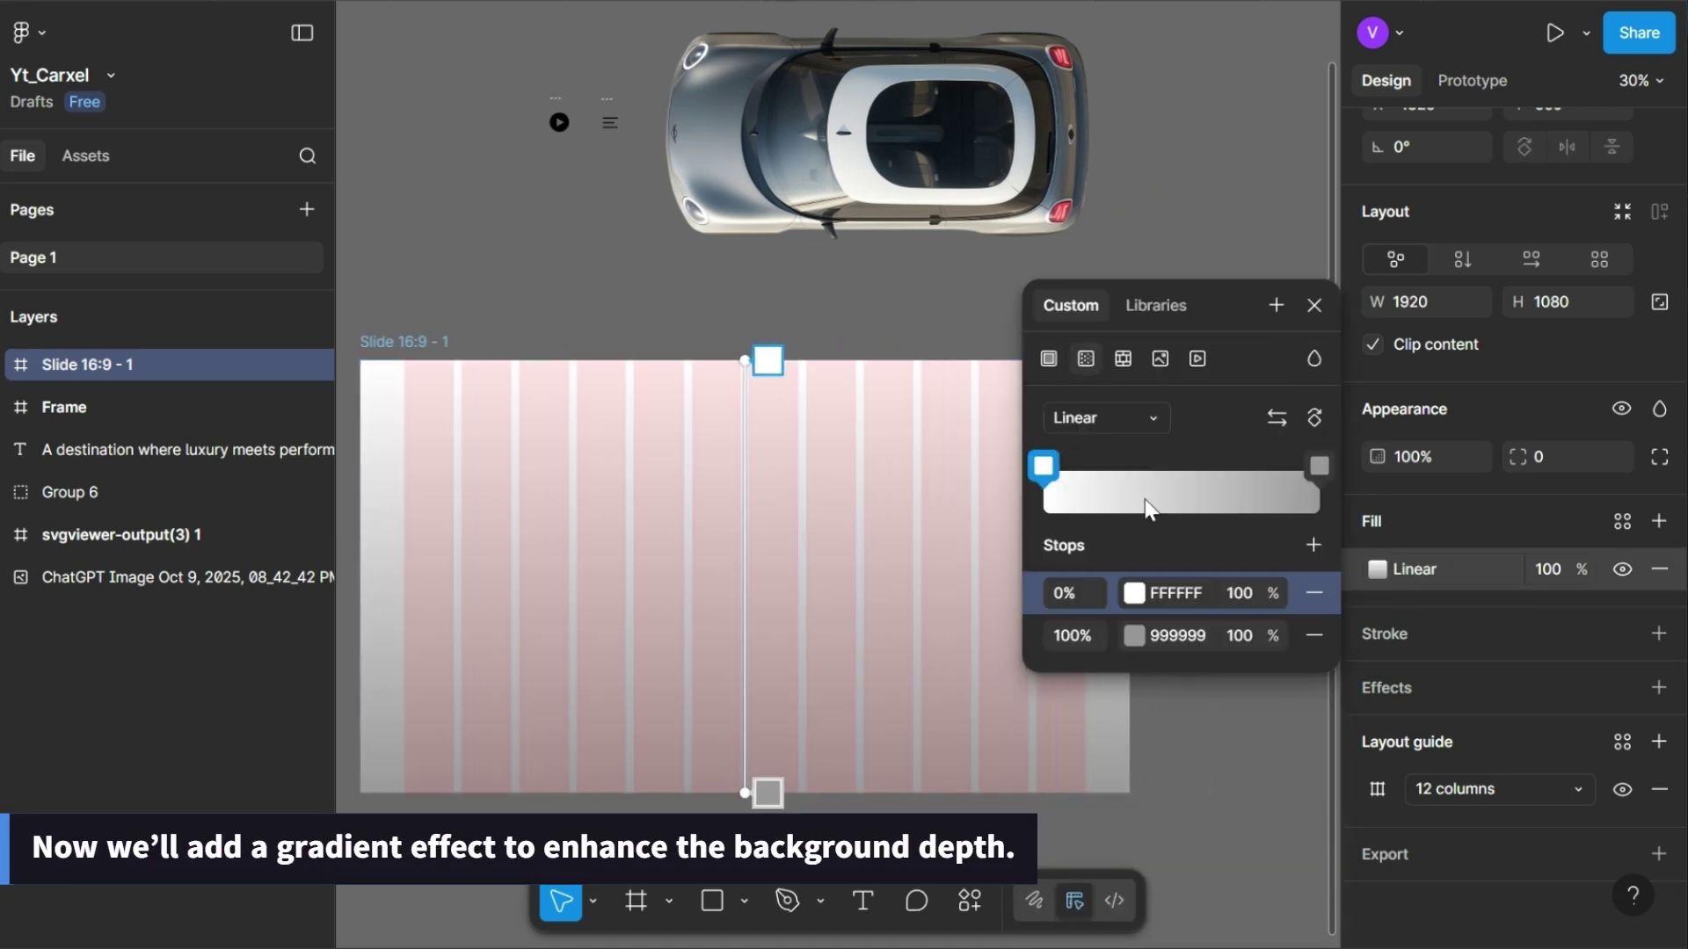
{"action": "left_click", "coordinate": [1315, 419]}
- Set the gradient's 0% stop to E6F5FB and its 100% stop to CDDEE5
{"action": "left_click", "coordinate": [1197, 604]}
{"action": "type", "text": "e6f5fb"}
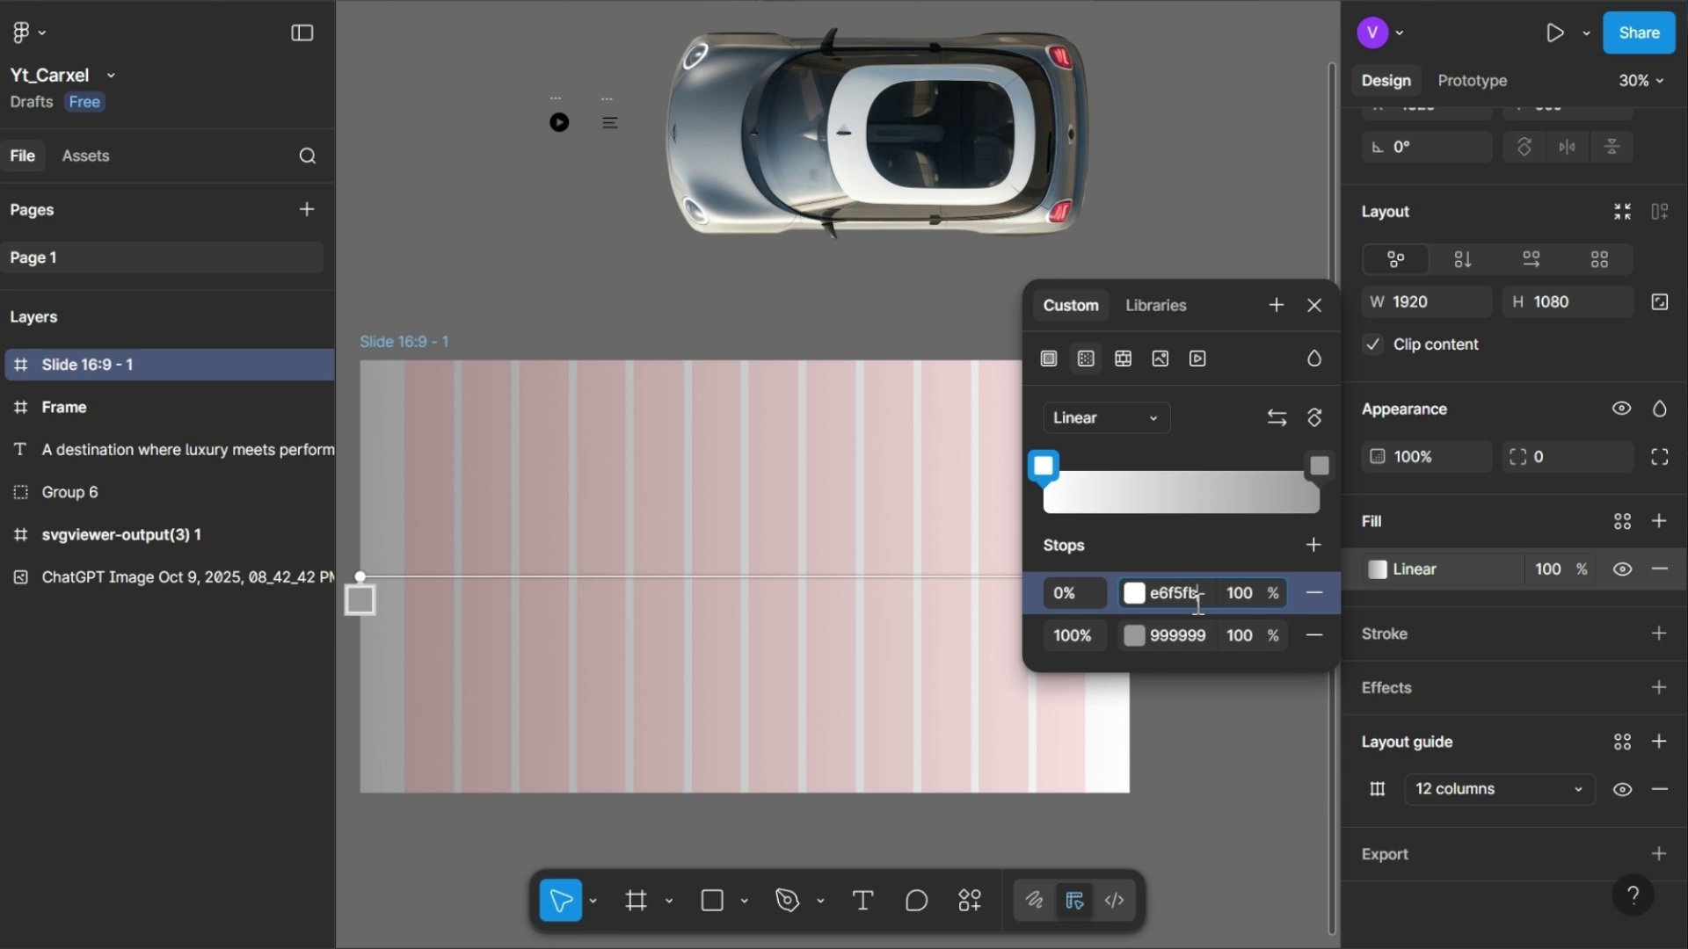
{"action": "key", "text": "Return"}
{"action": "left_click", "coordinate": [1198, 635]}
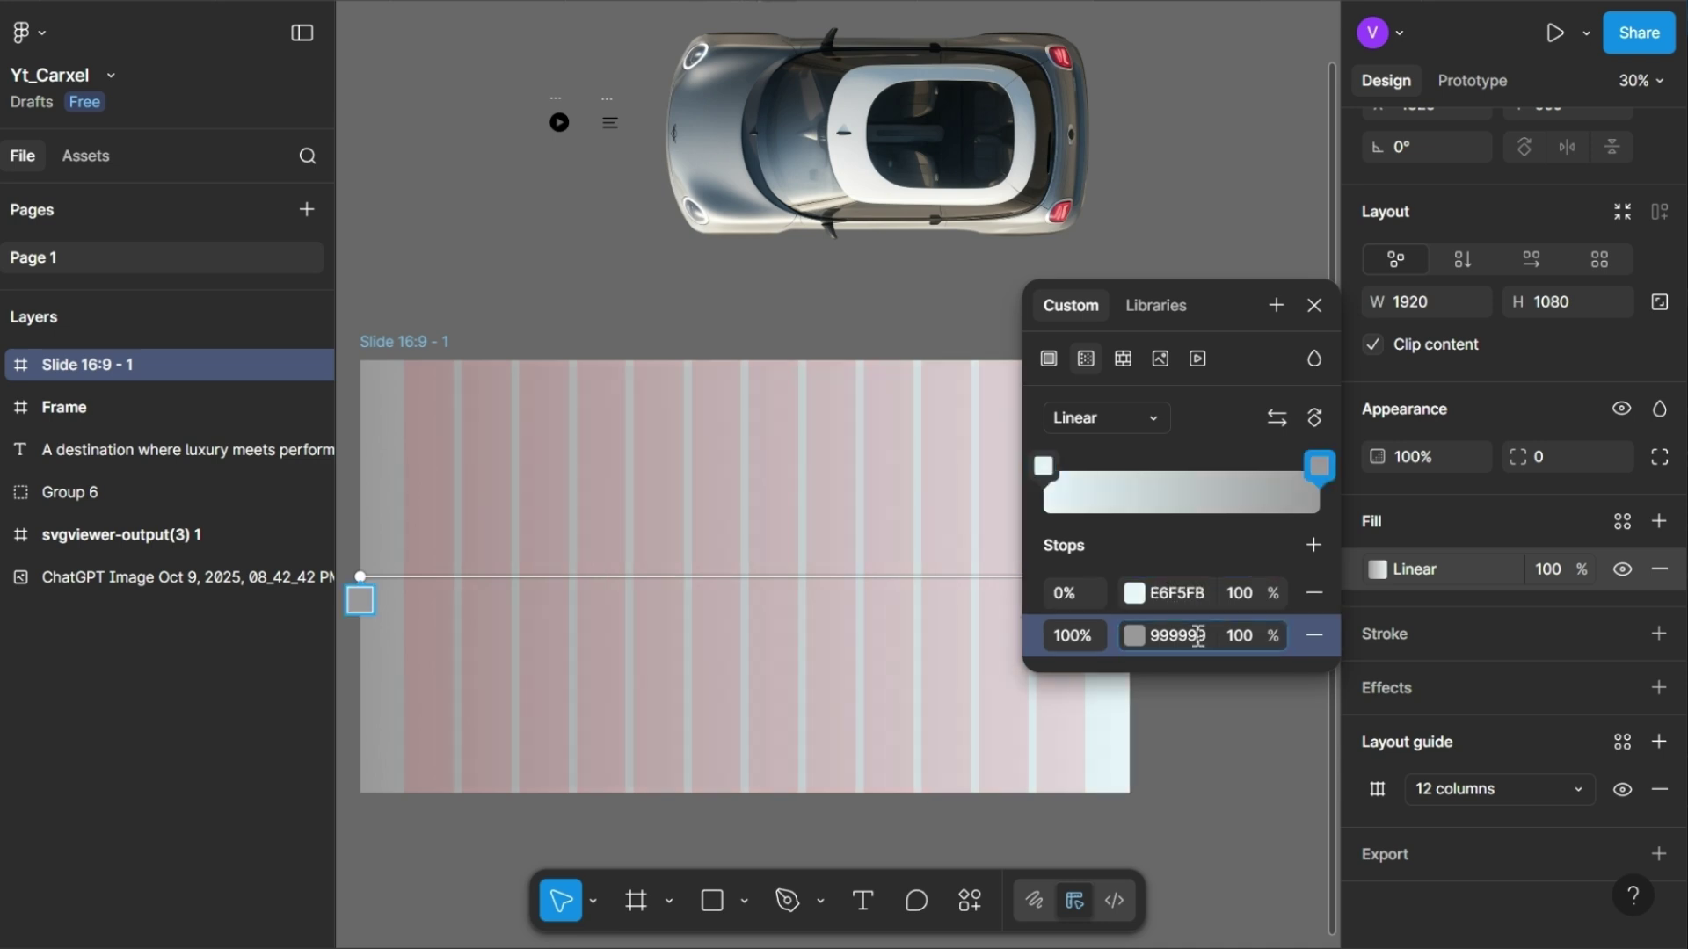
{"action": "type", "text": "cddee5"}
{"action": "key", "text": "Return"}
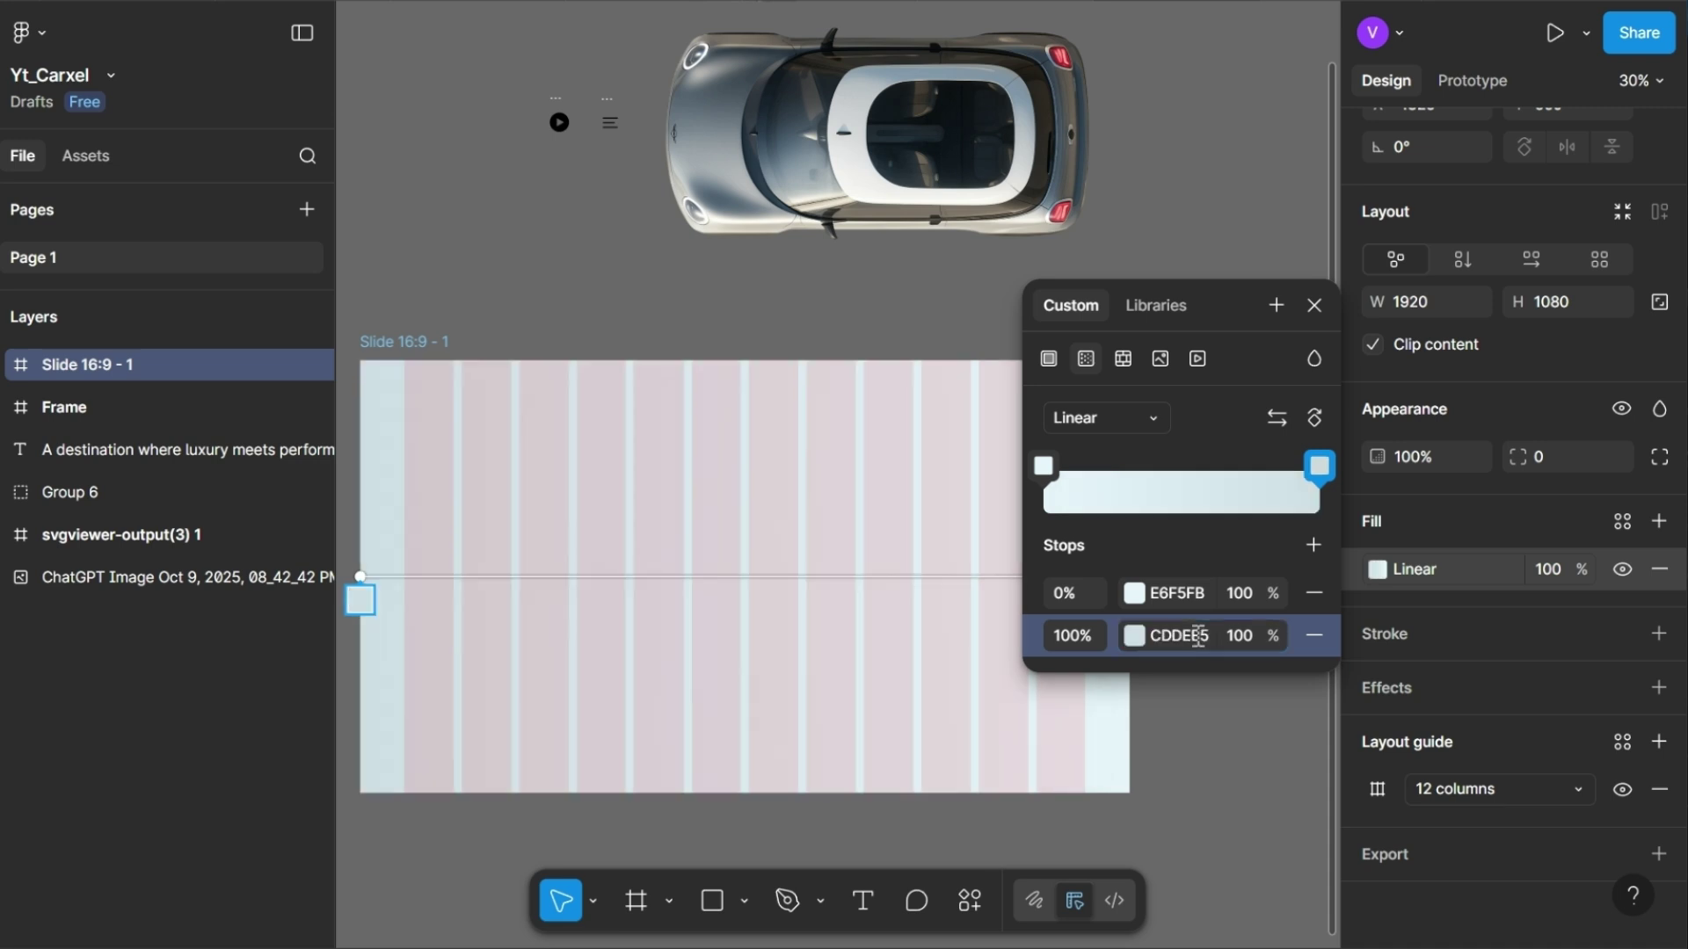
{"action": "scroll", "coordinate": [941, 689], "scroll_direction": "down", "scroll_amount": 3}
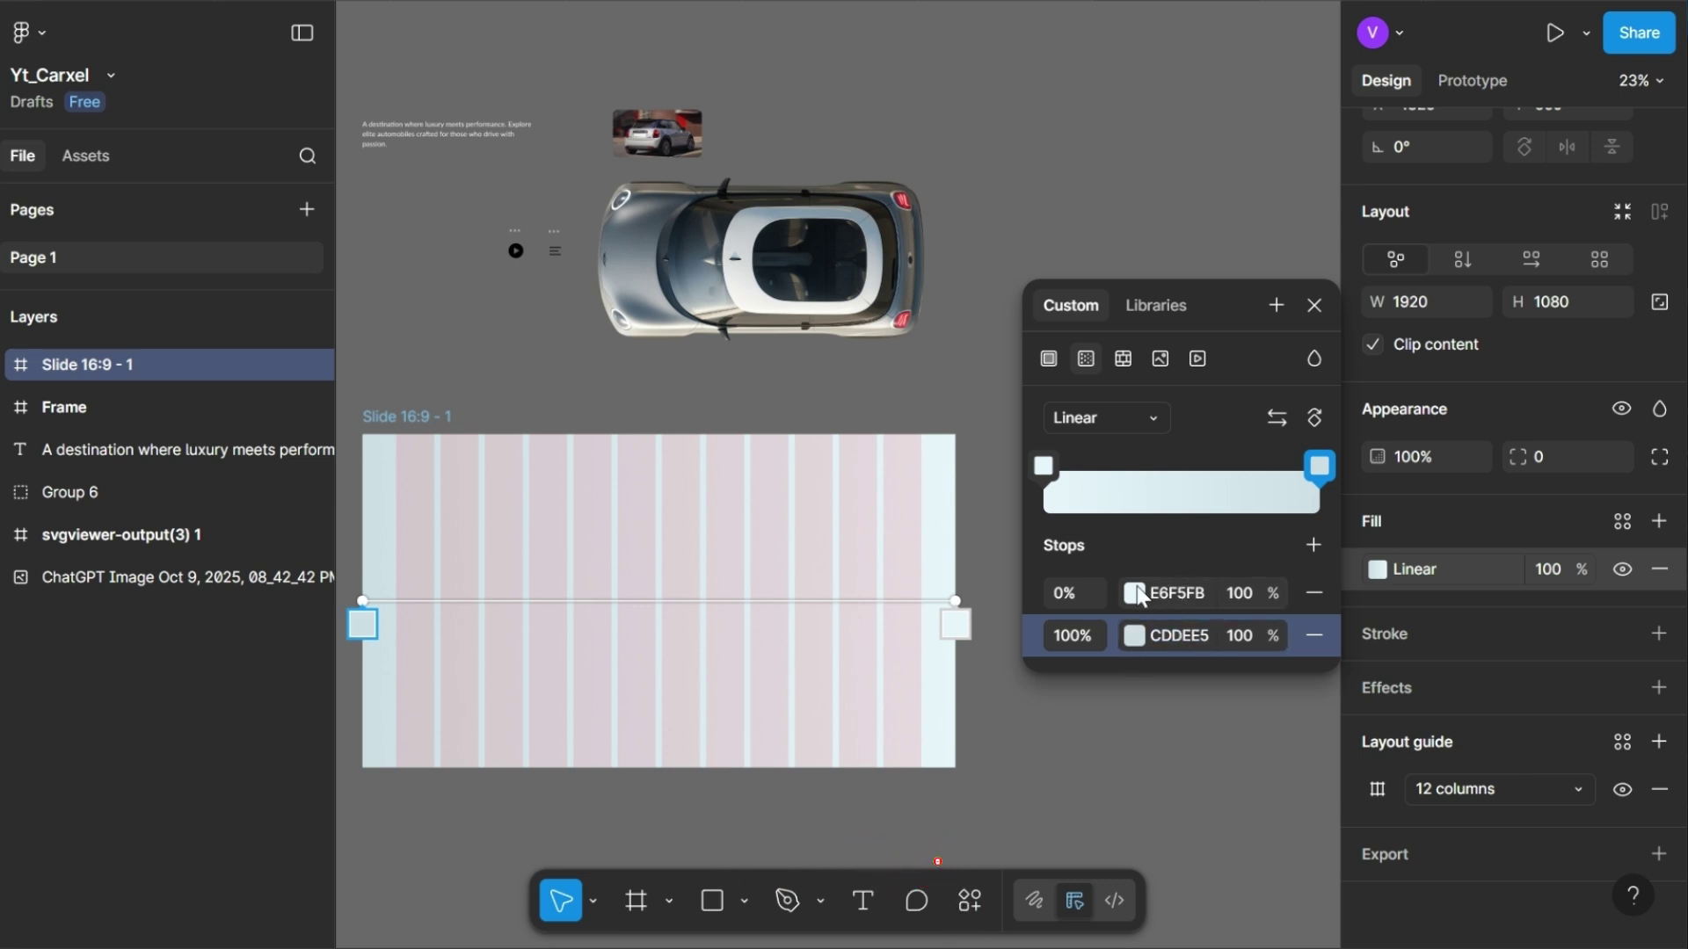
{"action": "left_click", "coordinate": [1101, 589]}
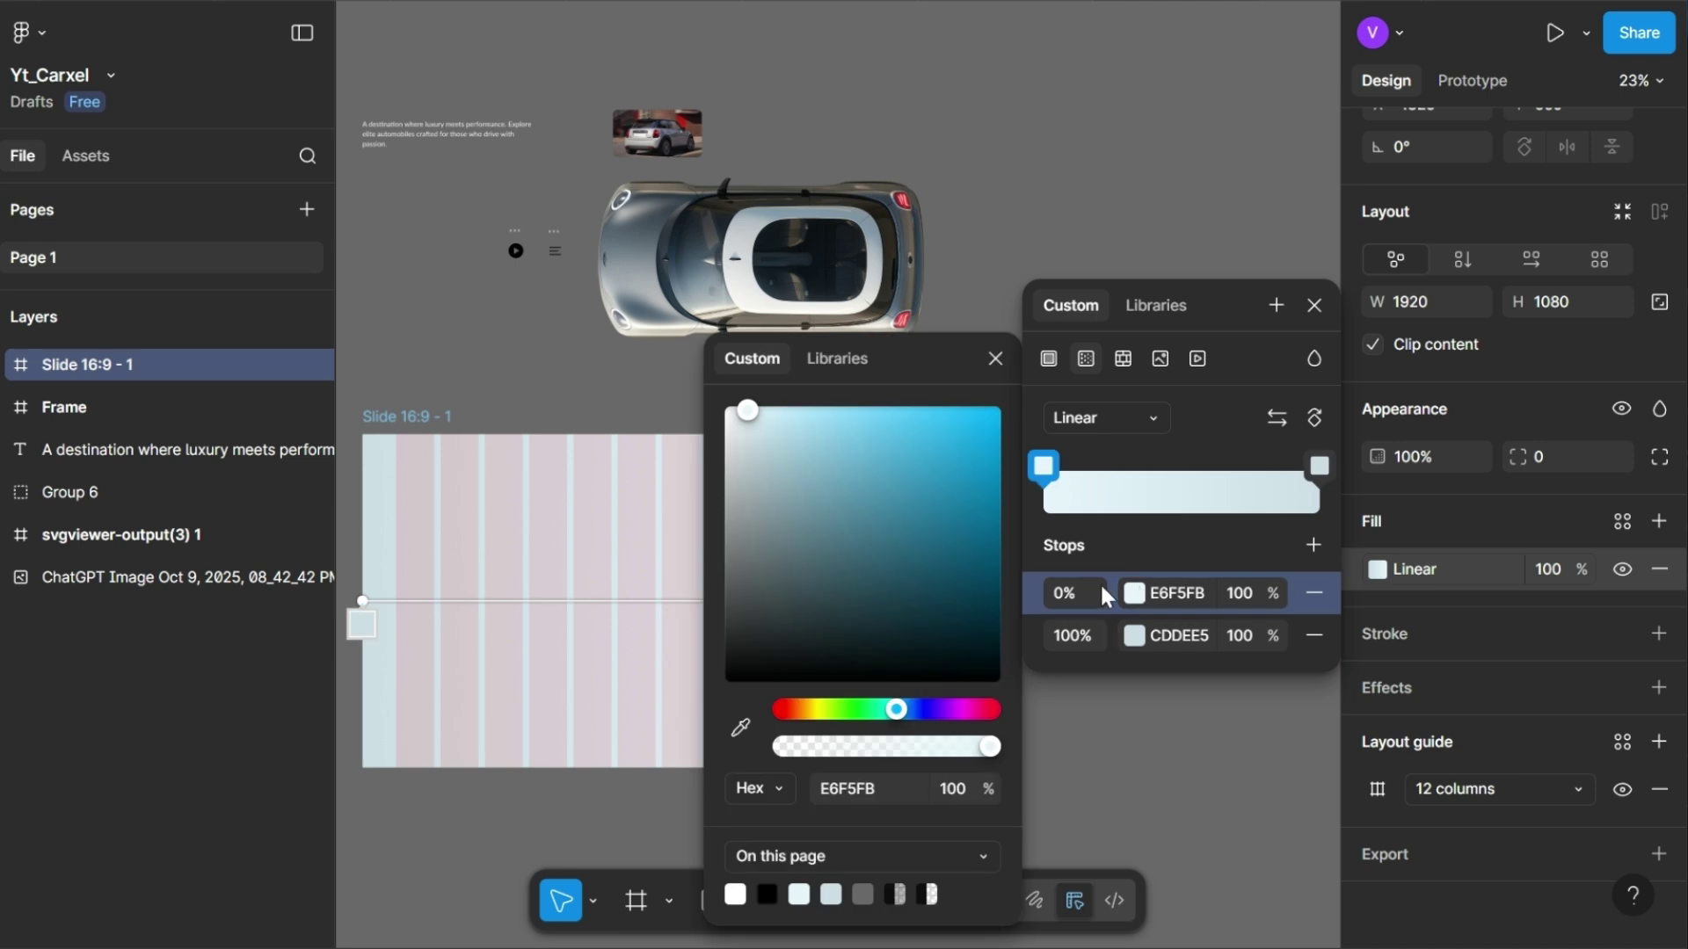
{"action": "left_click", "coordinate": [996, 357]}
{"action": "left_click", "coordinate": [885, 403]}
- Move the hamburger menu icon into the slide frame's upper-left corner, about 50 px below the top edge
{"action": "scroll", "coordinate": [879, 407], "scroll_direction": "left", "scroll_amount": 5}
{"action": "scroll", "coordinate": [648, 463], "scroll_direction": "up", "scroll_amount": 5}
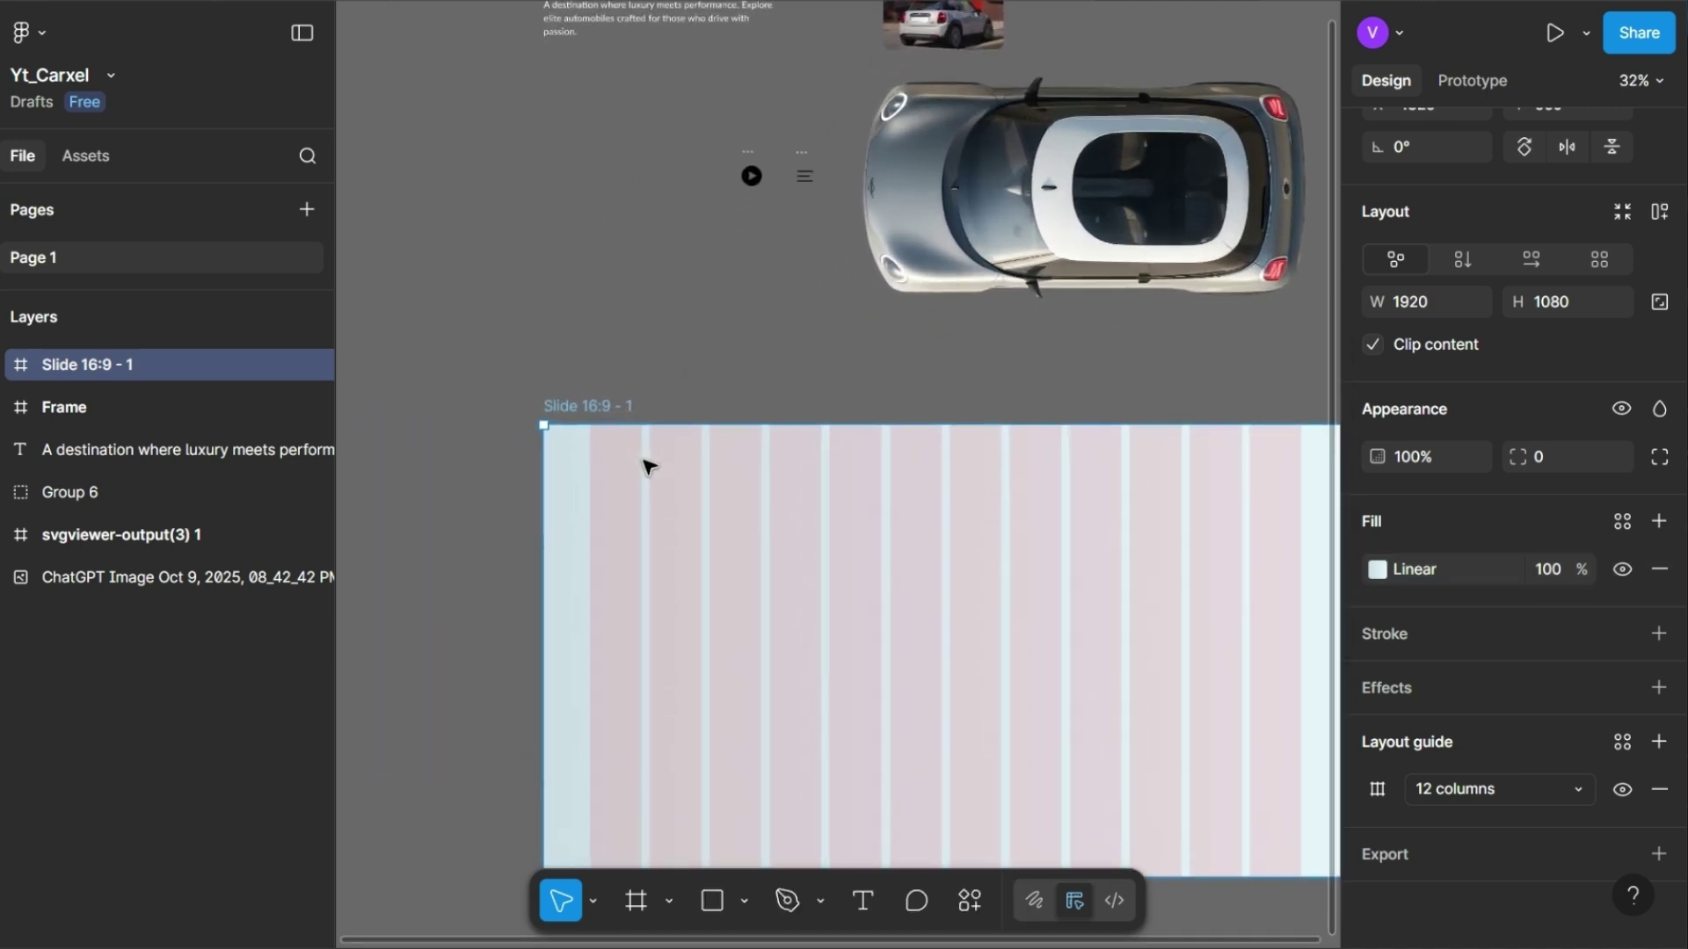
{"action": "left_click_drag", "start_coordinate": [885, 116], "coordinate": [671, 351]}
{"action": "scroll", "coordinate": [633, 466], "scroll_direction": "up", "scroll_amount": 10}
{"action": "scroll", "coordinate": [600, 475], "scroll_direction": "down", "scroll_amount": 3}
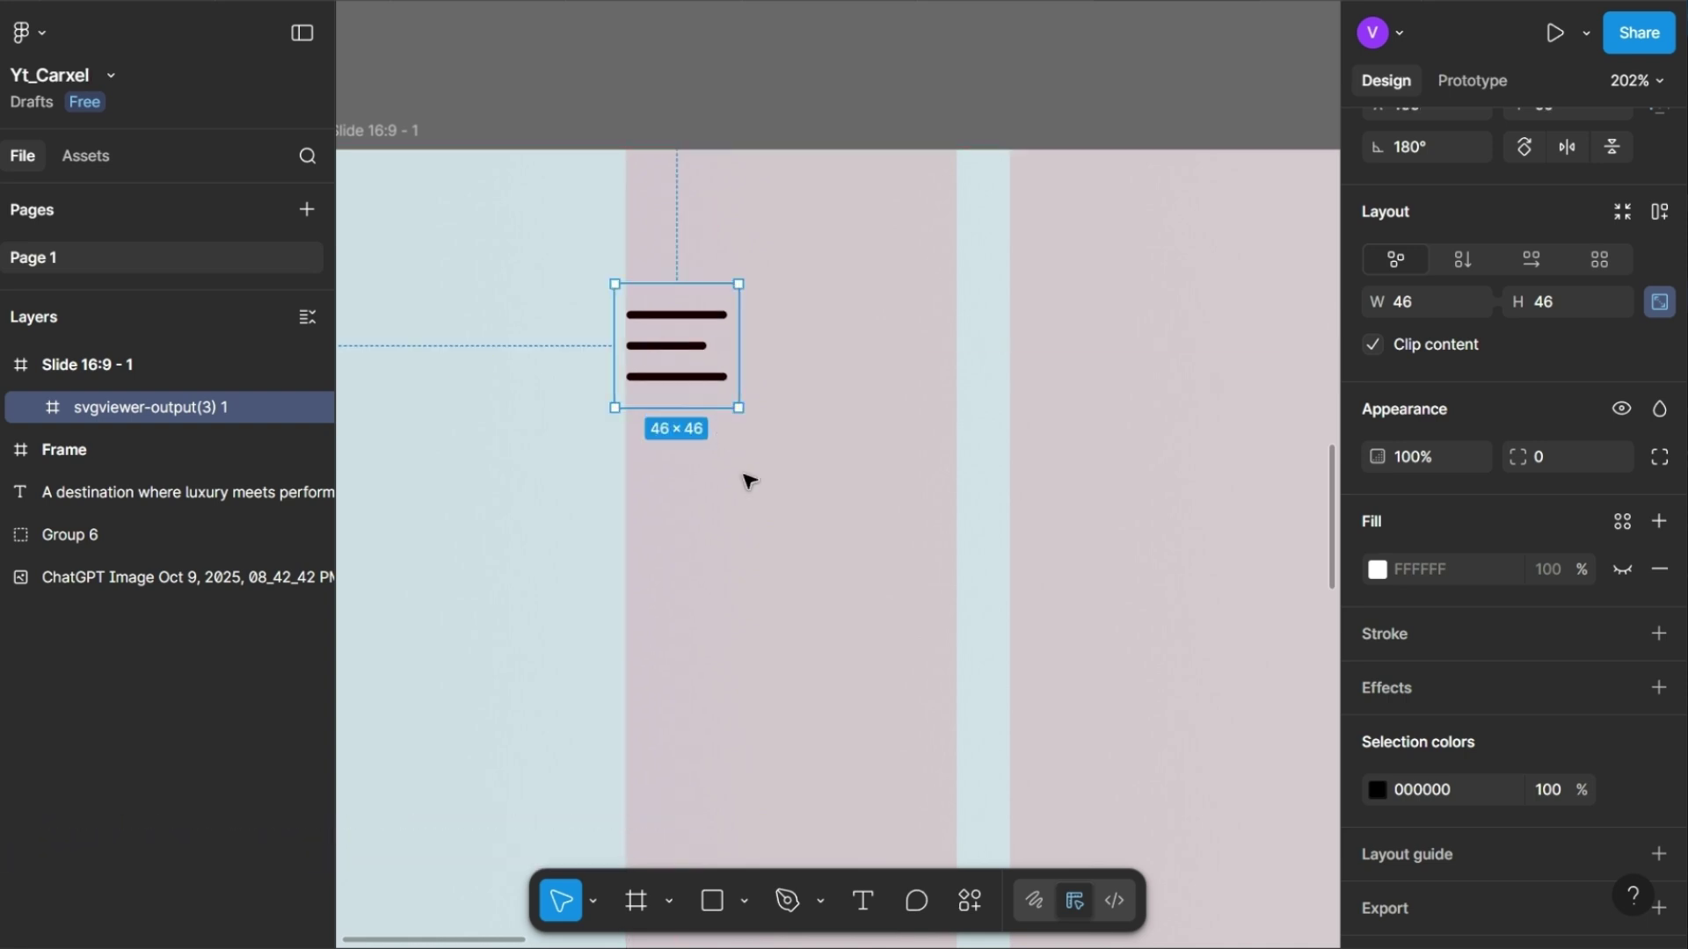
- Align the menu icon with the first guide column, 110 px from the frame's left edge
{"action": "key", "text": "shift+Right"}
{"action": "key", "text": "shift+Right"}
{"action": "key", "text": "Left"}
{"action": "key", "text": "Left"}
{"action": "key", "text": "Left"}
{"action": "key", "text": "Left"}
{"action": "key", "text": "Left"}
{"action": "key", "text": "Left"}
{"action": "key", "text": "Left"}
{"action": "key", "text": "Left"}
{"action": "key", "text": "Left"}
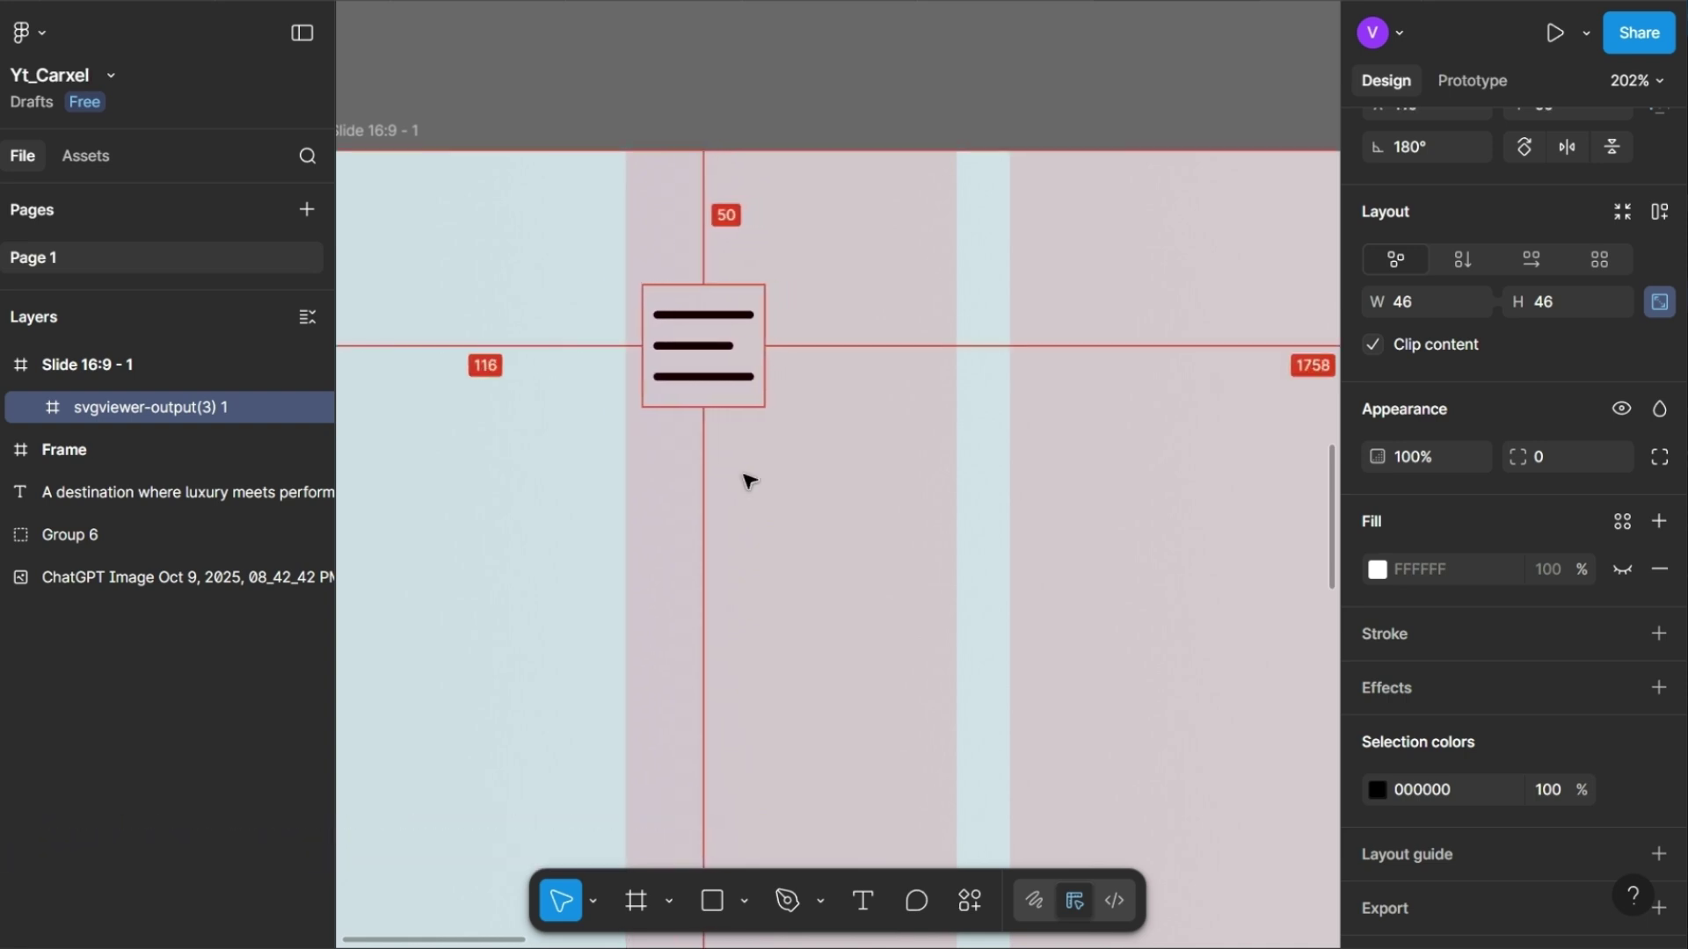
{"action": "key", "text": "Left"}
{"action": "key", "text": "Left"}
{"action": "key", "text": "Left"}
{"action": "key", "text": "Left"}
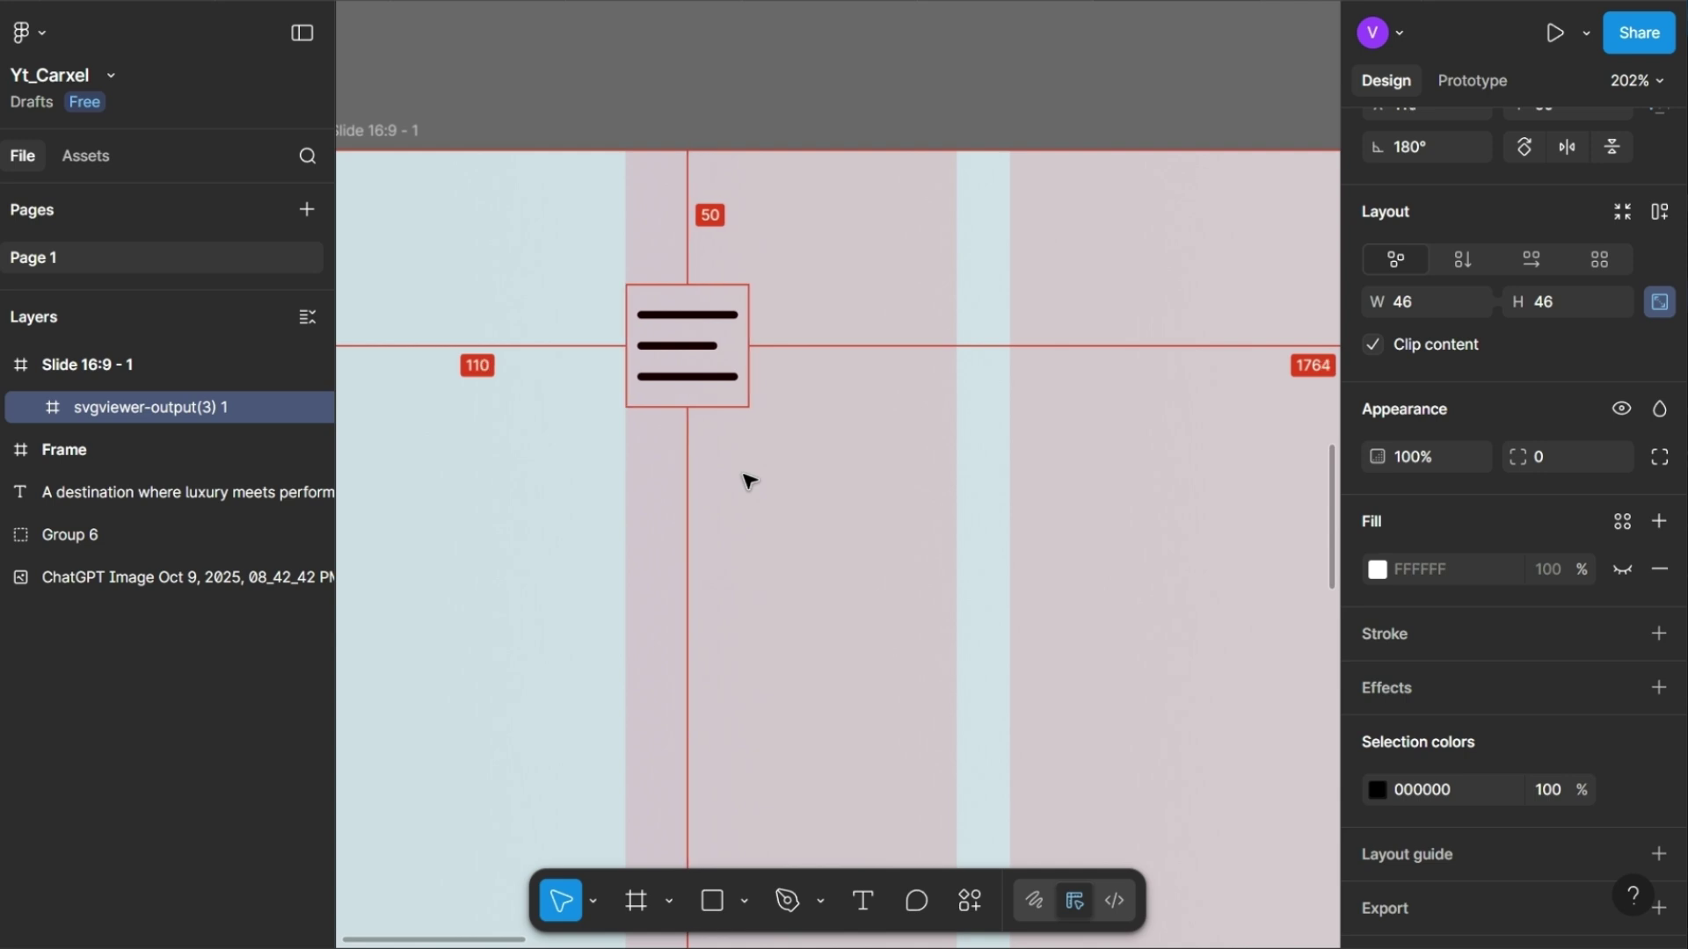
- Lower the menu icon by about 16 px, keeping it aligned with the first guide column
{"action": "key", "text": "shift+Down"}
{"action": "key", "text": "Down"}
{"action": "key", "text": "Down"}
{"action": "key", "text": "Down"}
{"action": "key", "text": "Down"}
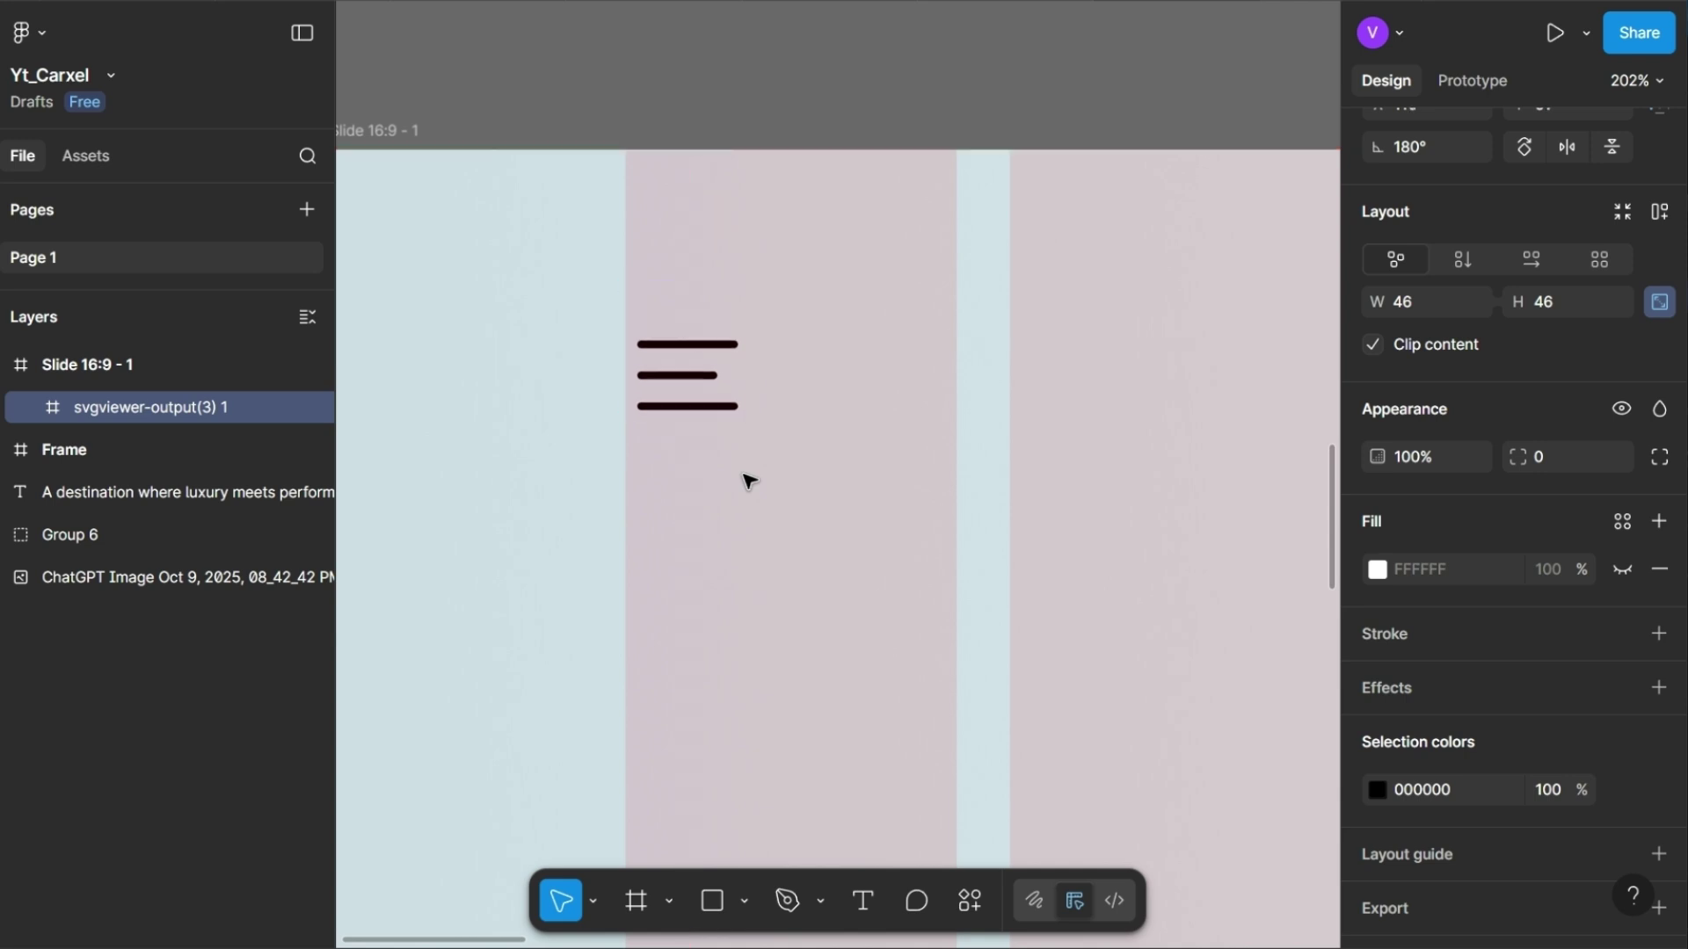
{"action": "key", "text": "Down"}
{"action": "key", "text": "Down"}
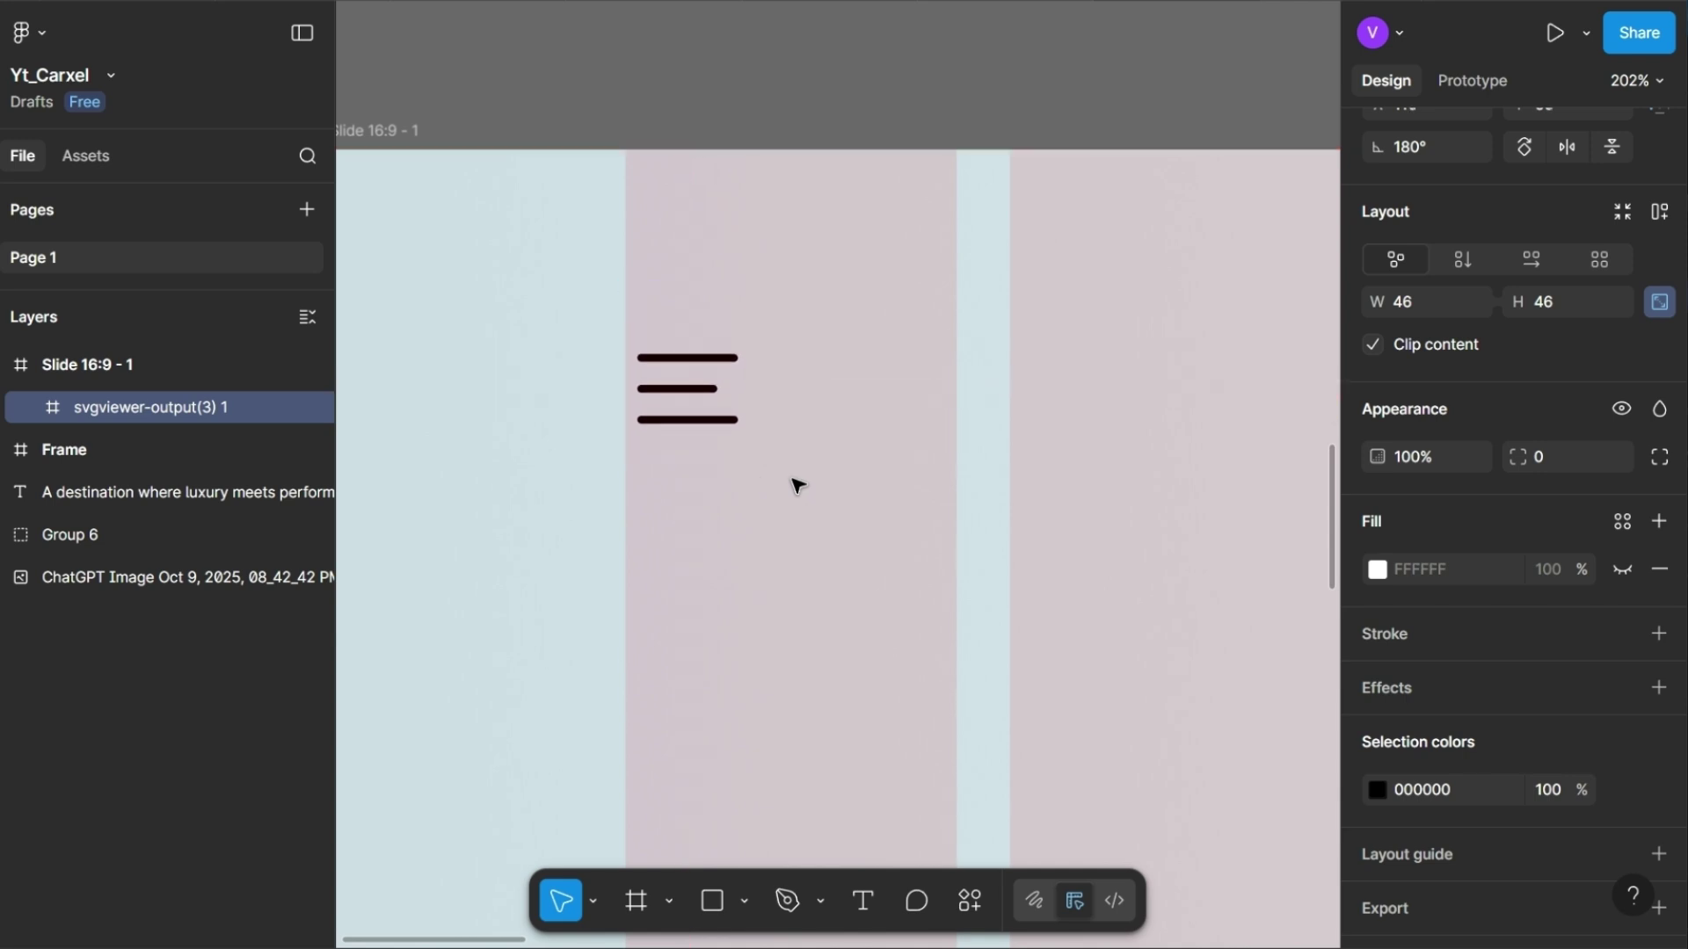
{"action": "scroll", "coordinate": [1511, 645], "scroll_direction": "down", "scroll_amount": 1}
{"action": "left_click", "coordinate": [1413, 742]}
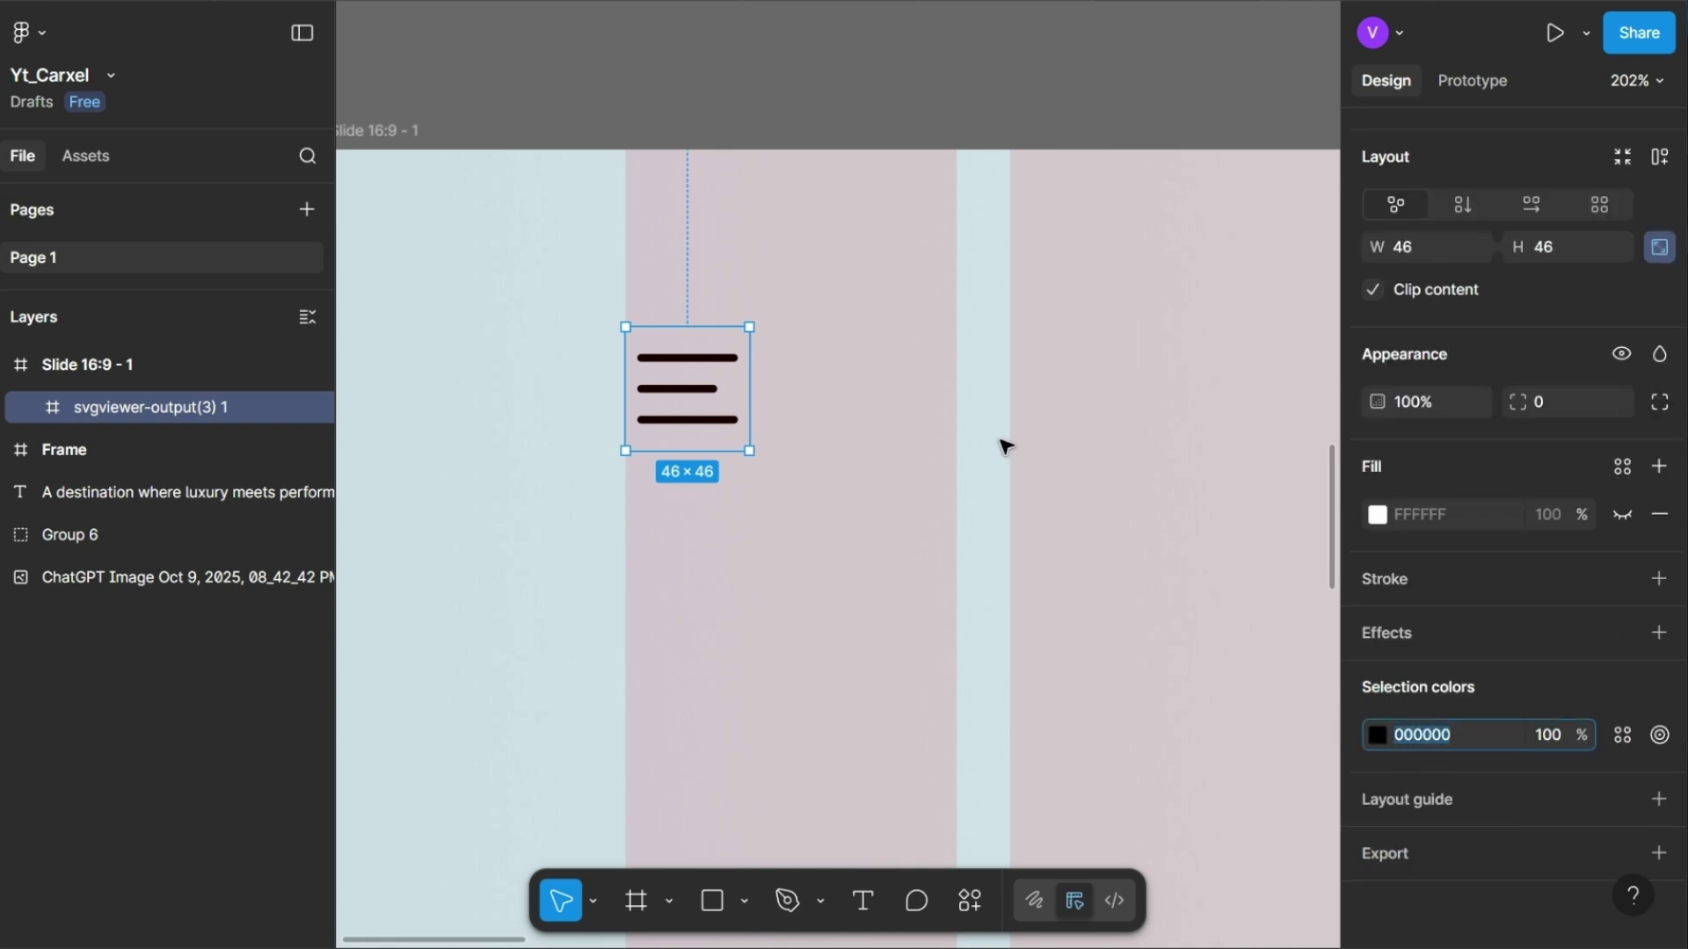
- Add the text "CARXEL" inside the slide frame, to the right of and below the menu icon
{"action": "scroll", "coordinate": [950, 343], "scroll_direction": "down", "scroll_amount": 6}
{"action": "scroll", "coordinate": [923, 396], "scroll_direction": "up", "scroll_amount": 3}
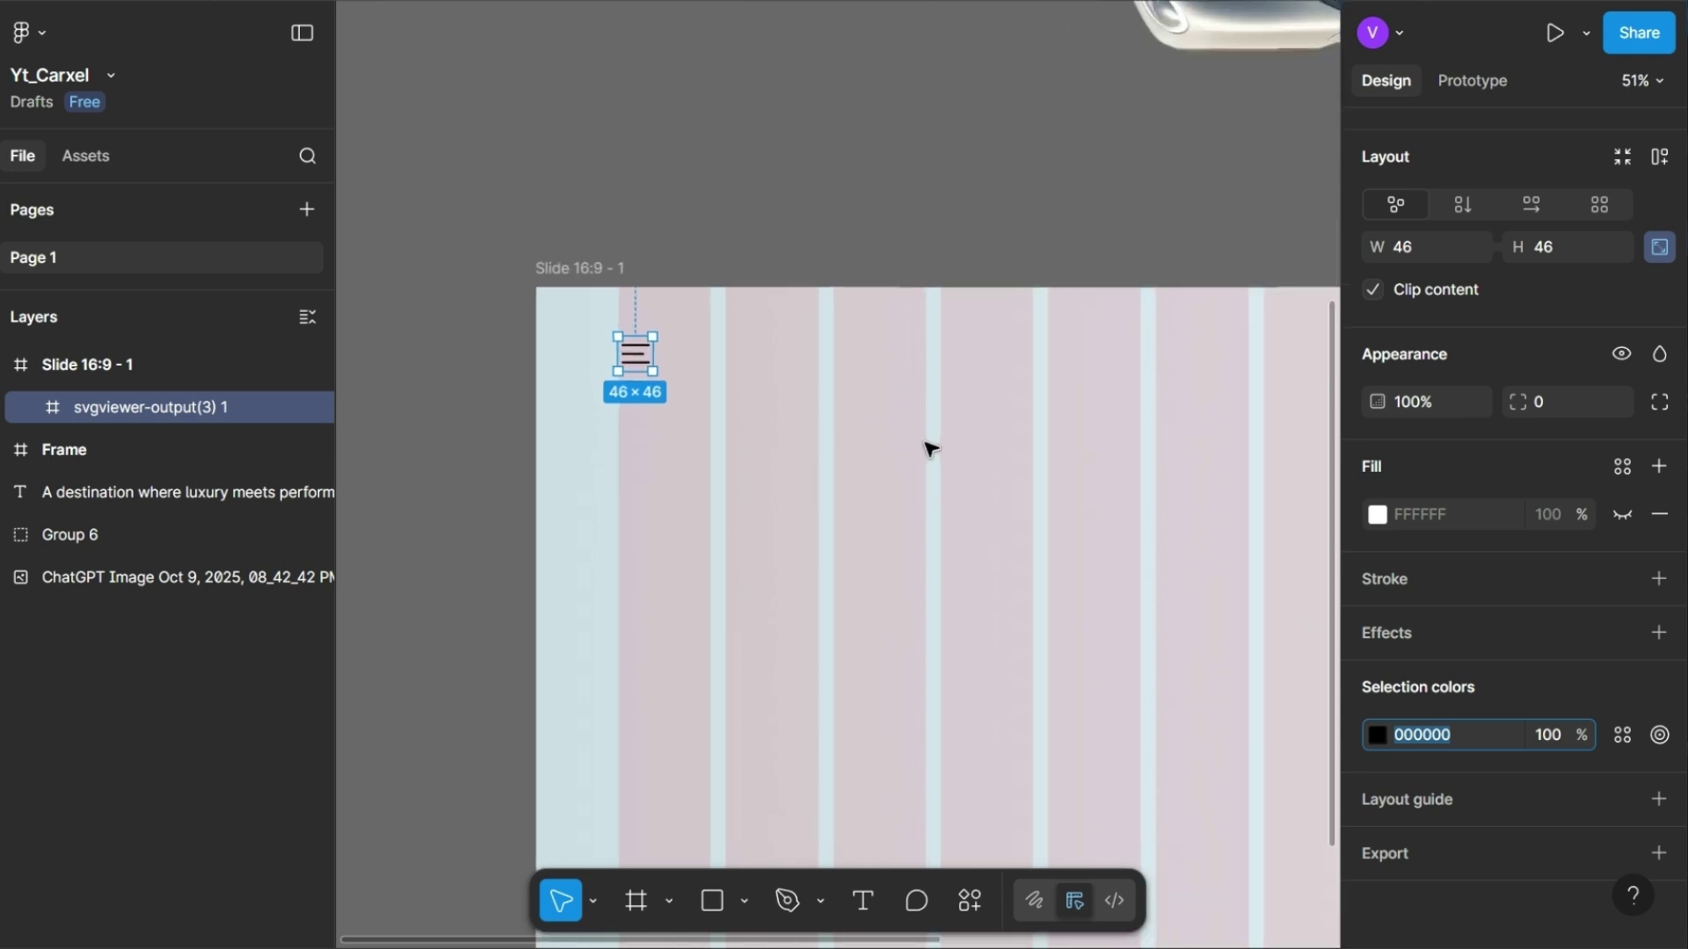
{"action": "type", "text": "t"}
{"action": "key", "text": "Escape"}
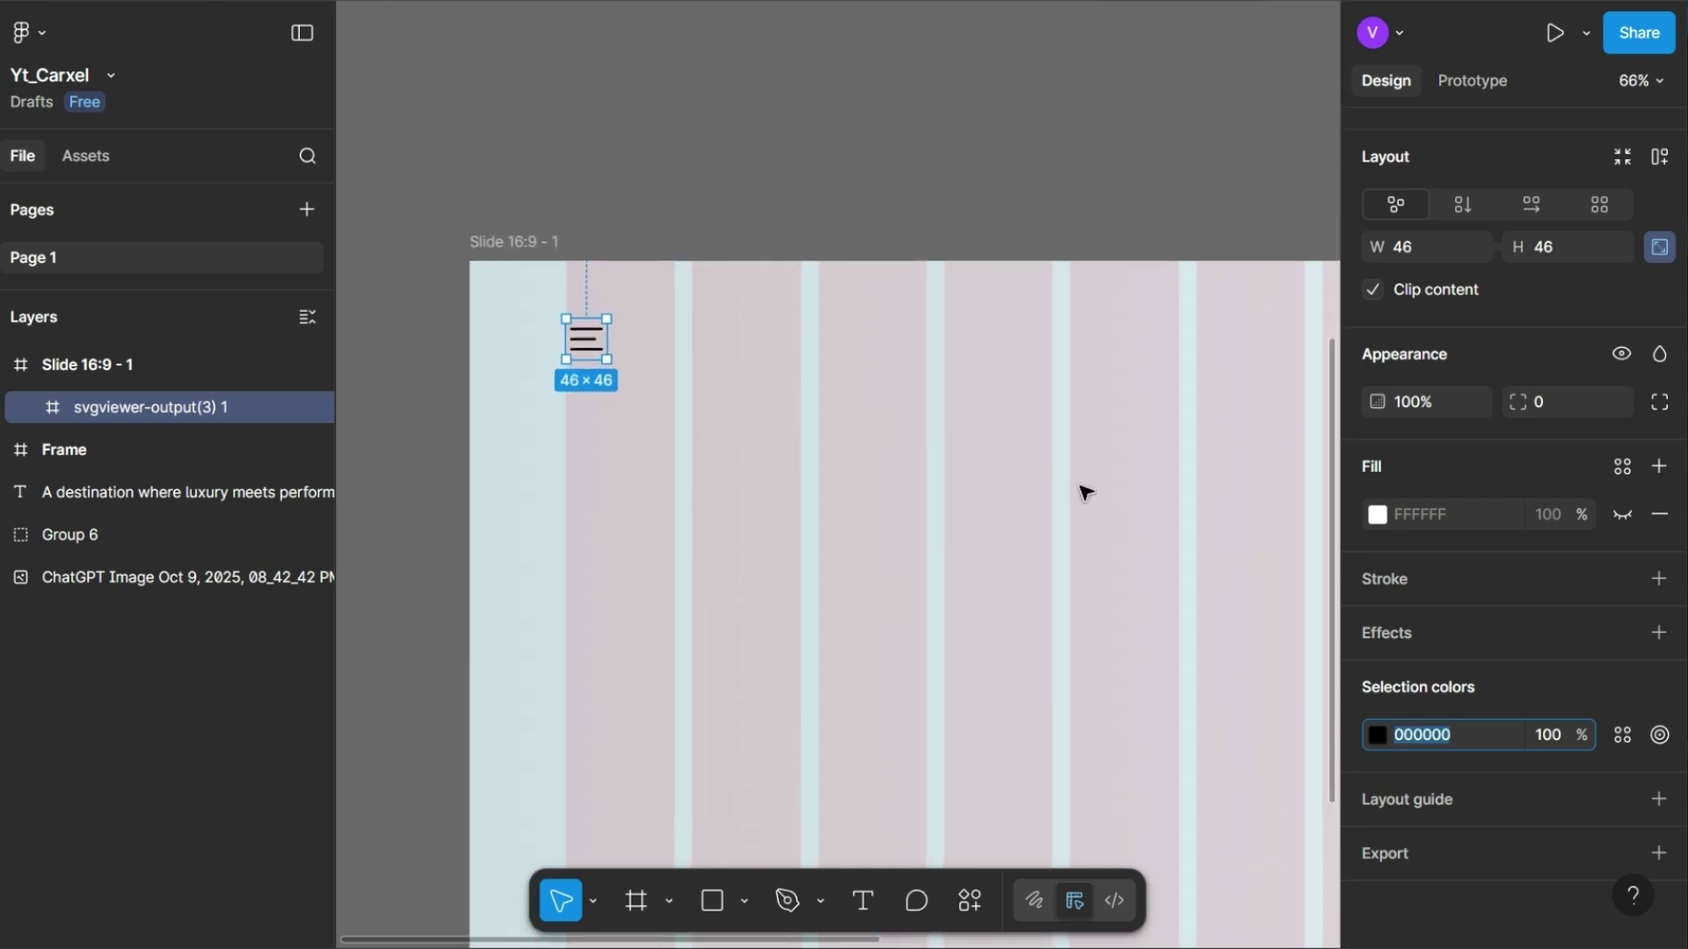
{"action": "key", "text": "Escape"}
{"action": "key", "text": "t"}
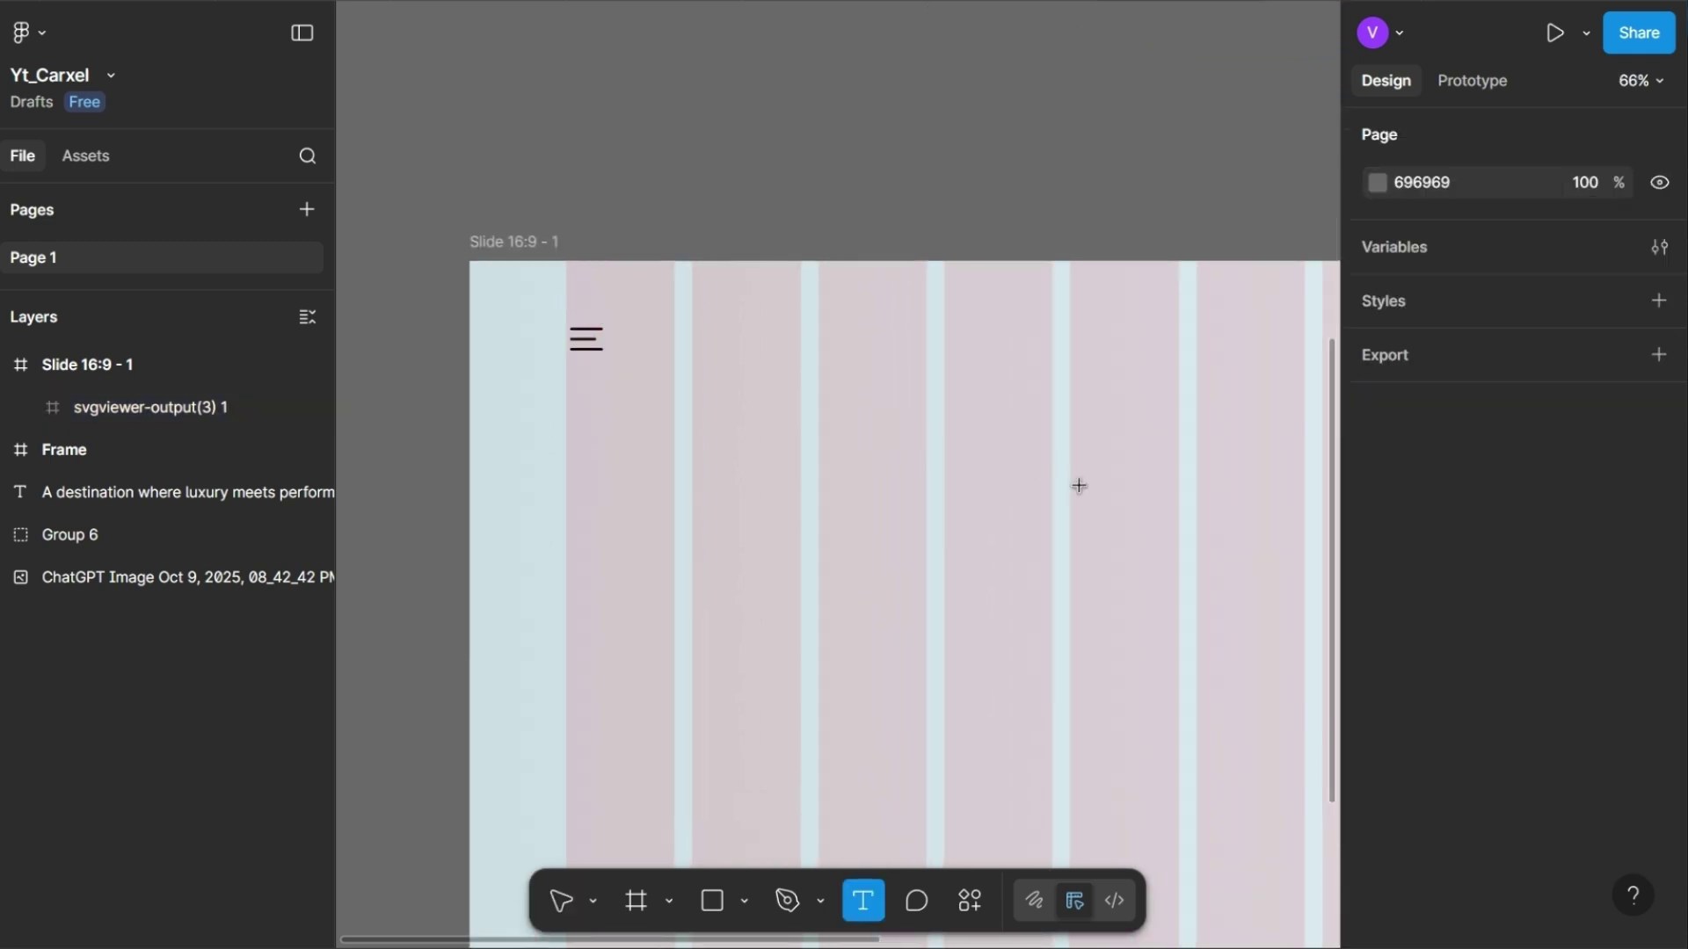
{"action": "left_click", "coordinate": [970, 476]}
{"action": "type", "text": "CARX"}
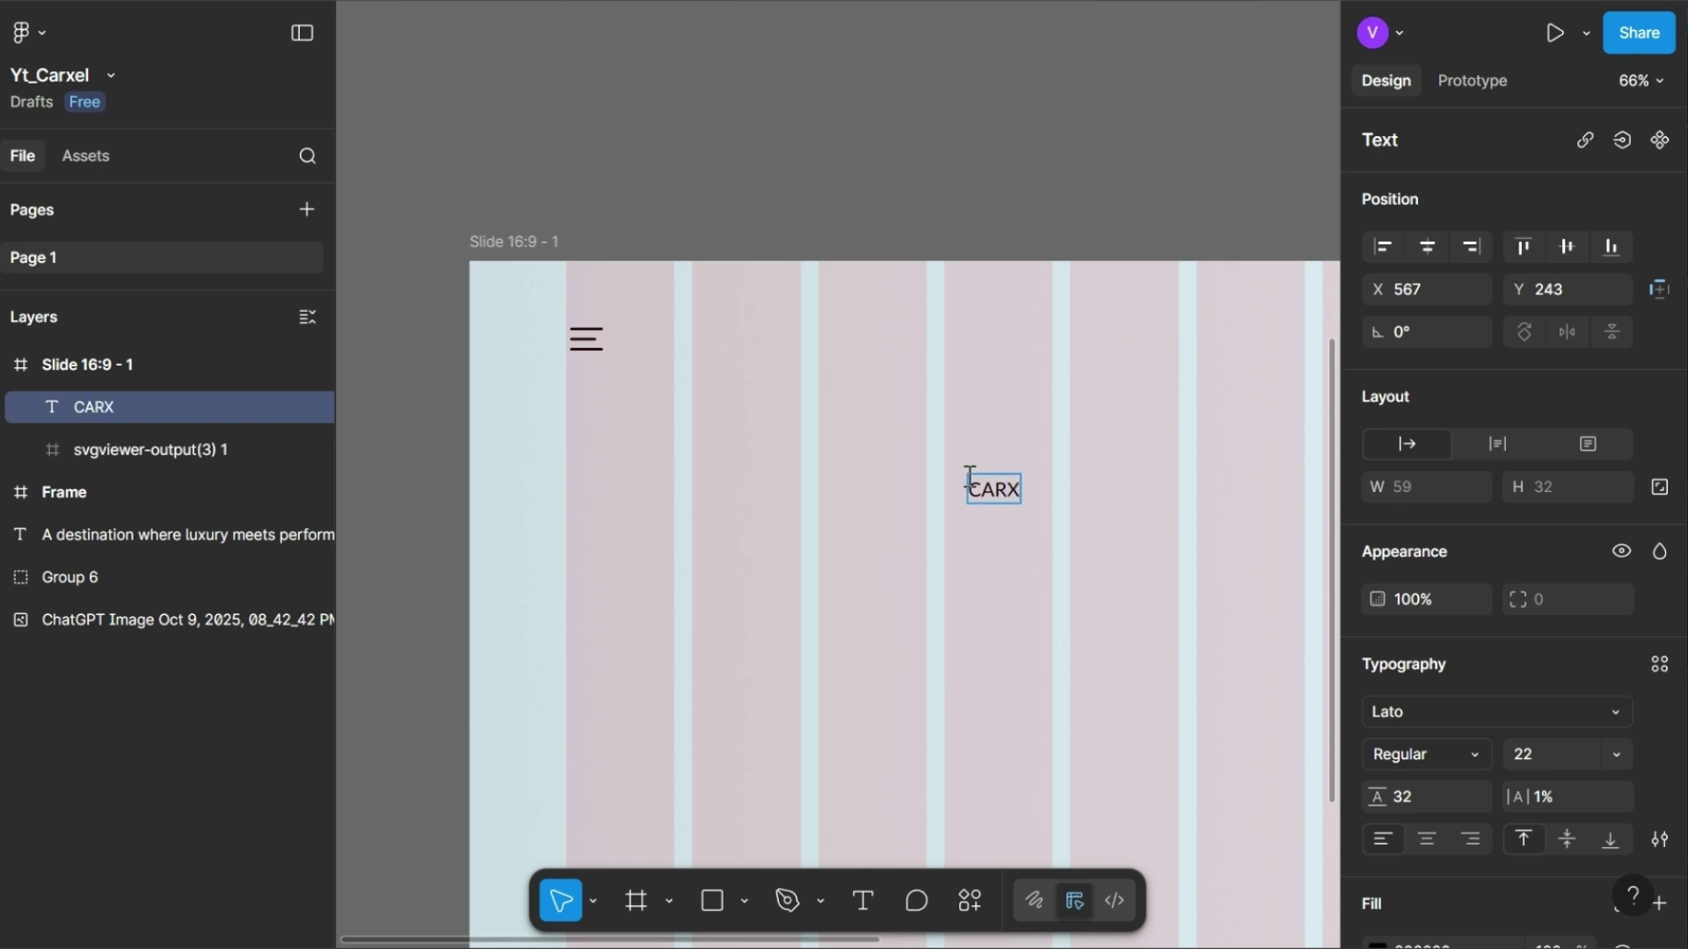
{"action": "type", "text": "EL"}
{"action": "key", "text": "Escape"}
- Change the CARXEL text's font to Bebas Neue in the Regular weight
{"action": "scroll", "coordinate": [1094, 615], "scroll_direction": "up", "scroll_amount": 3}
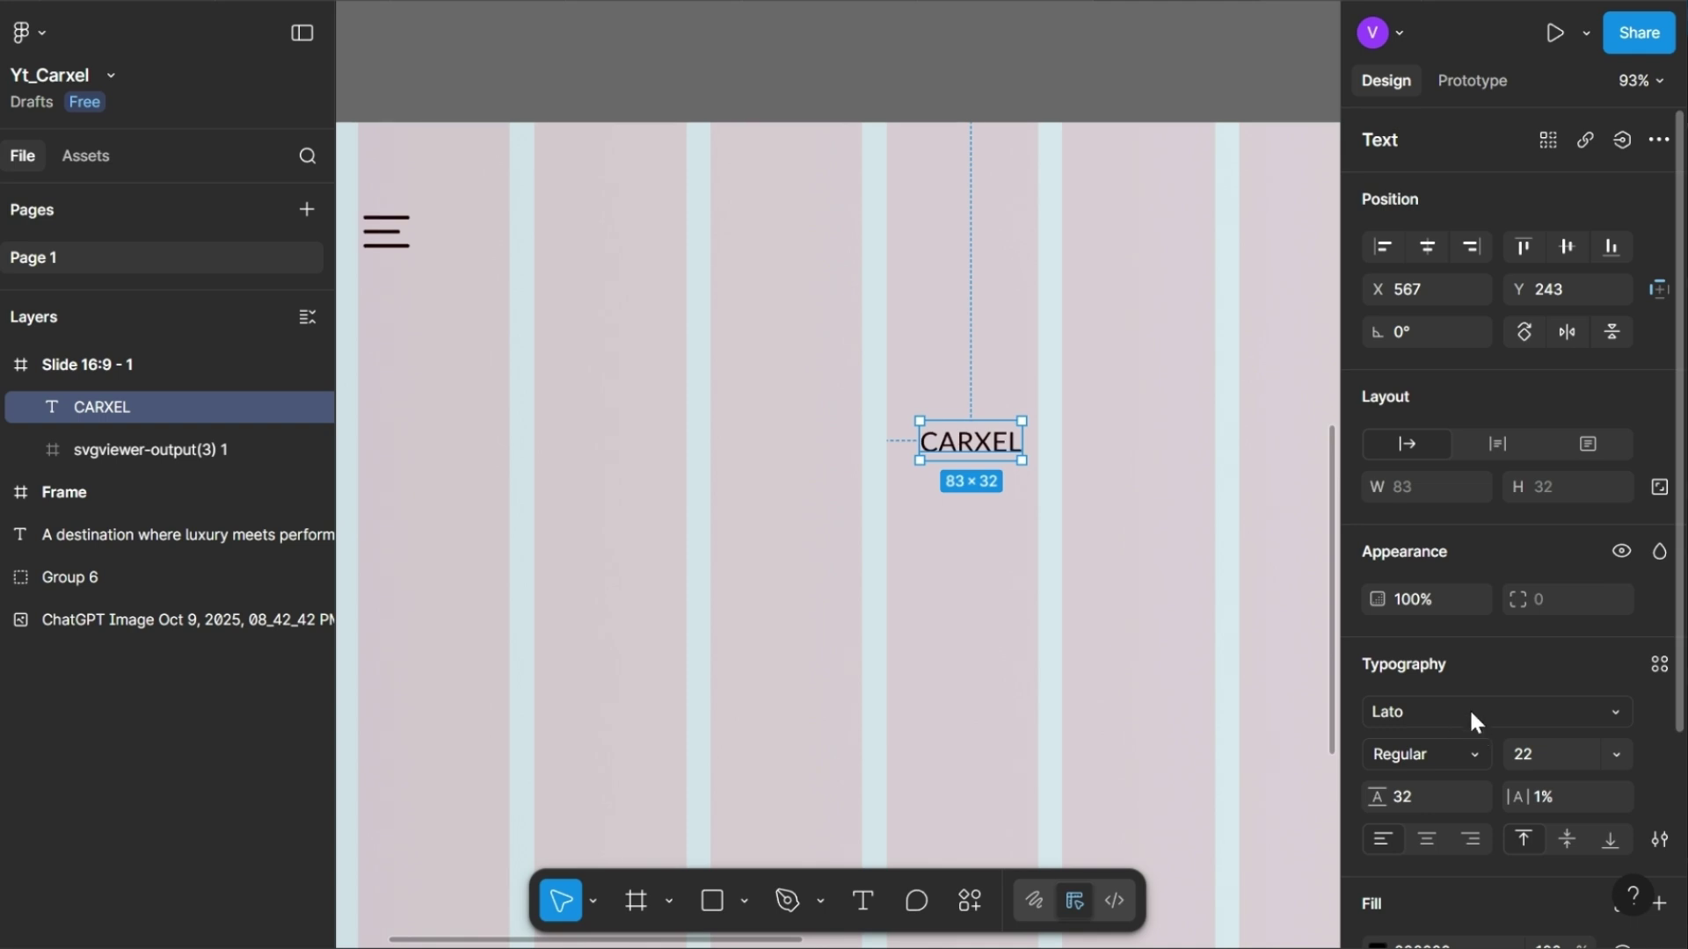
{"action": "left_click", "coordinate": [1468, 708]}
{"action": "type", "text": "bab"}
{"action": "key", "text": "BackSpace"}
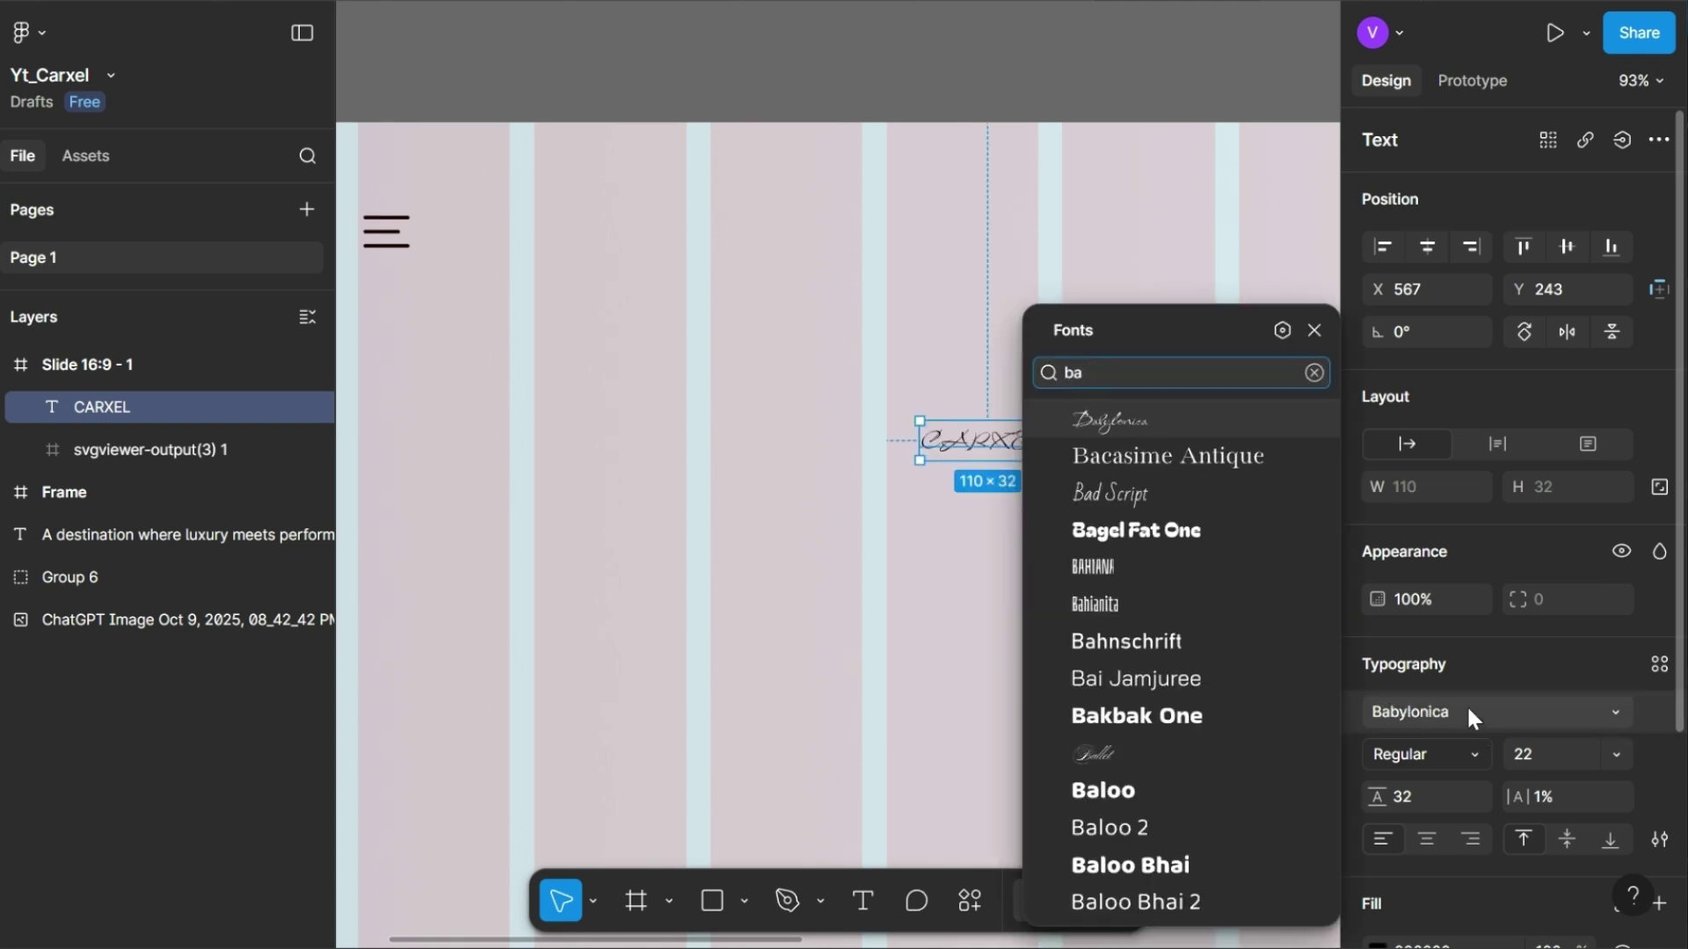
{"action": "key", "text": "BackSpace"}
{"action": "type", "text": "eb"}
{"action": "key", "text": "Return"}
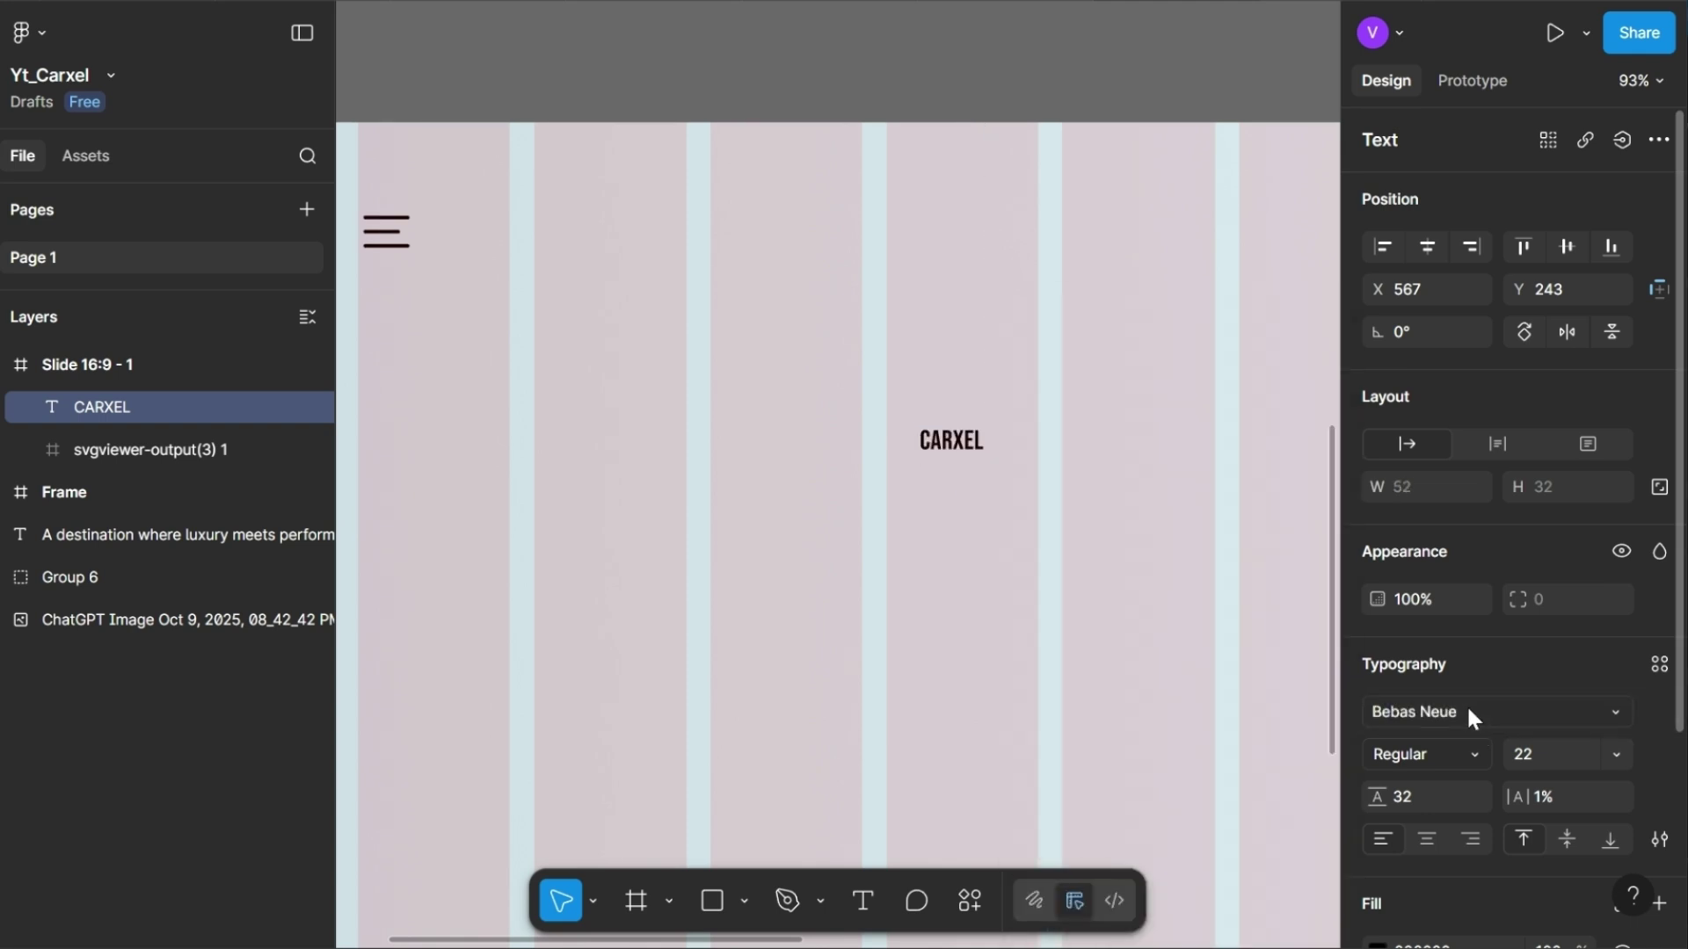
{"action": "left_click", "coordinate": [1473, 758]}
{"action": "left_click", "coordinate": [1473, 756]}
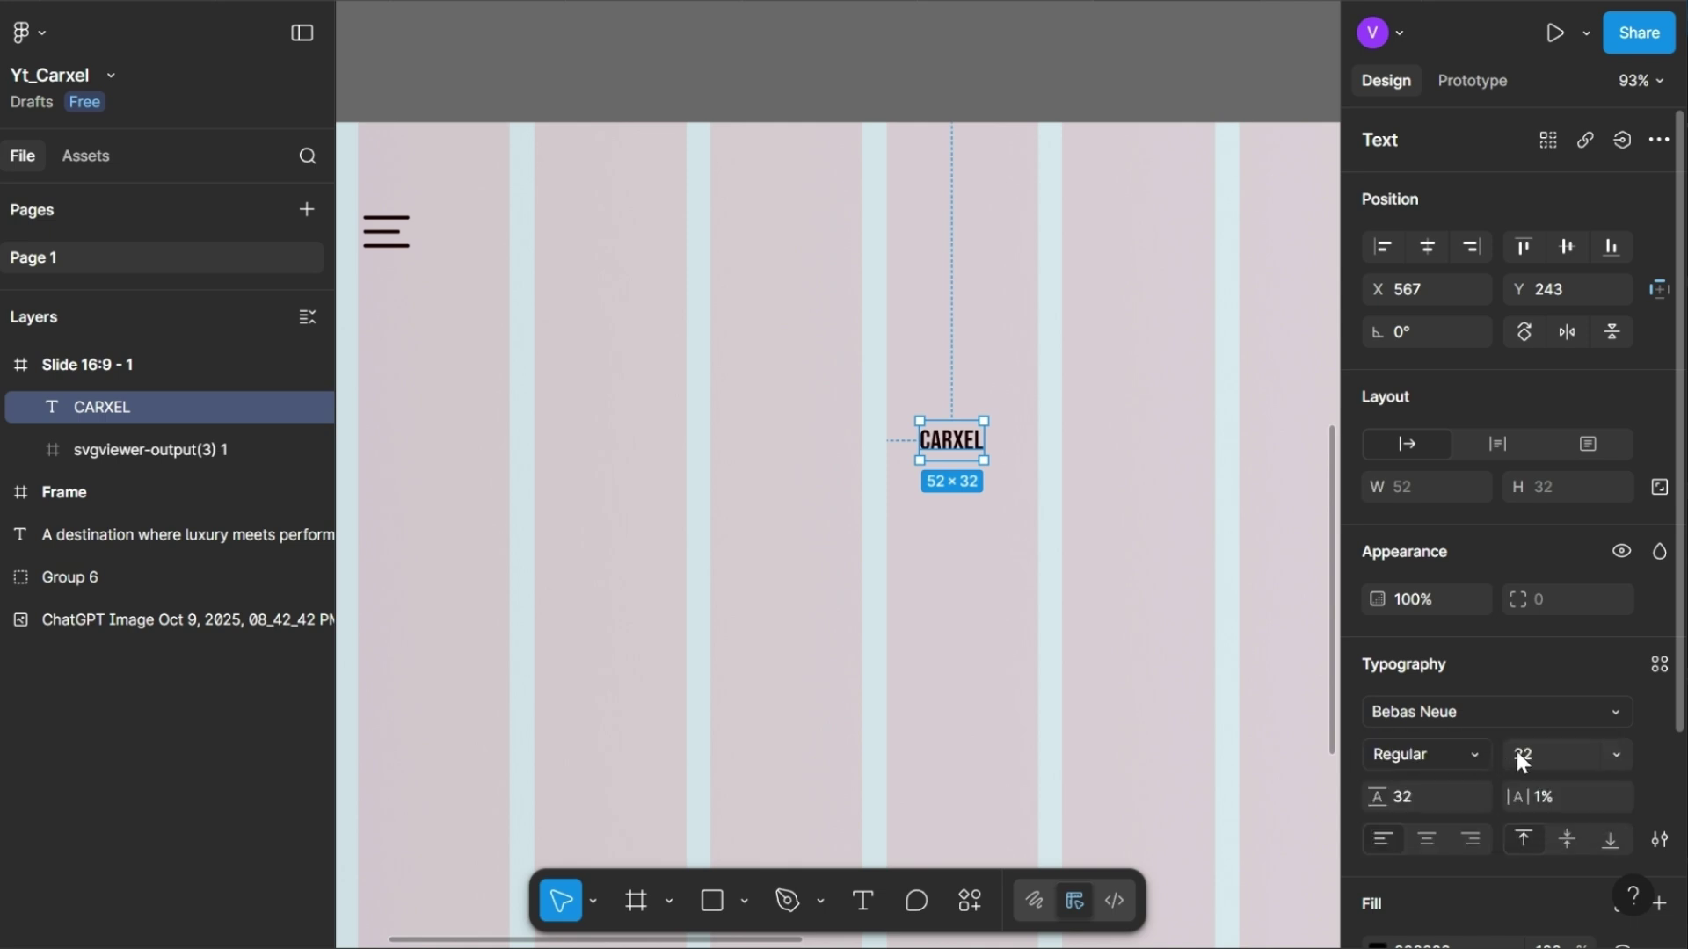
- Set the CARXEL text's font size to 62 and its line height to Auto
{"action": "left_click", "coordinate": [1548, 754]}
{"action": "type", "text": "62"}
{"action": "key", "text": "Return"}
{"action": "left_click", "coordinate": [1417, 807]}
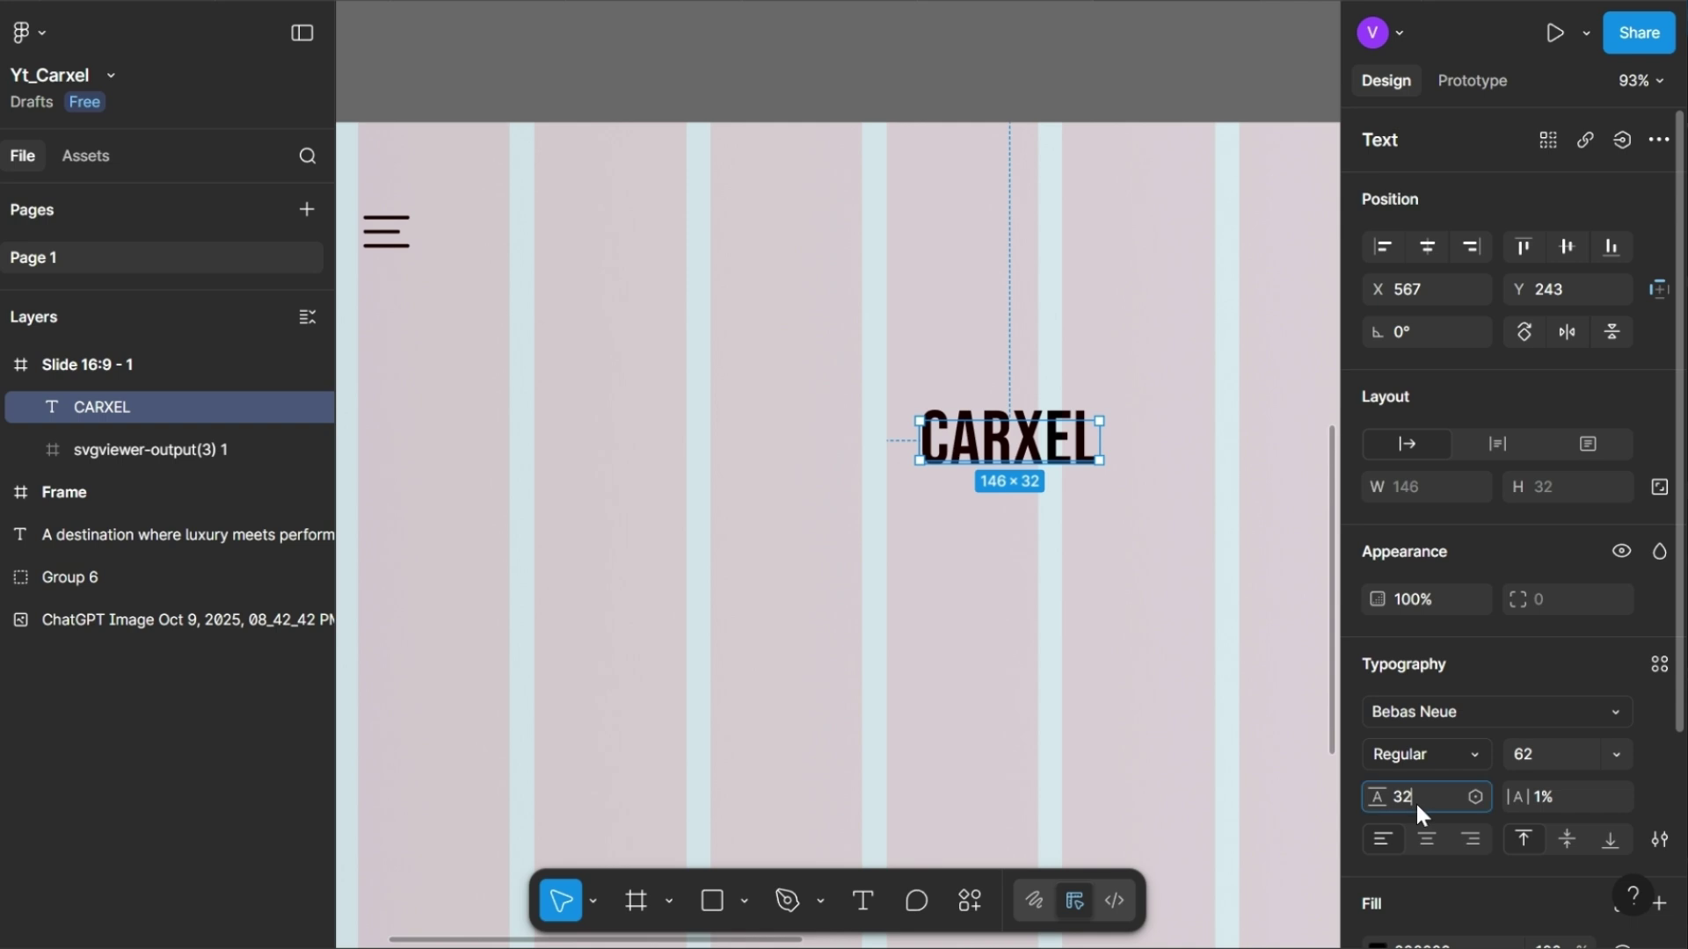
{"action": "key", "text": "BackSpace"}
{"action": "key", "text": "BackSpace"}
{"action": "type", "text": "auto"}
{"action": "key", "text": "Return"}
- Set the CARXEL text's letter spacing to 2% and its fill color to 0D0D0D
{"action": "left_click", "coordinate": [1538, 798]}
{"action": "key", "text": "Up"}
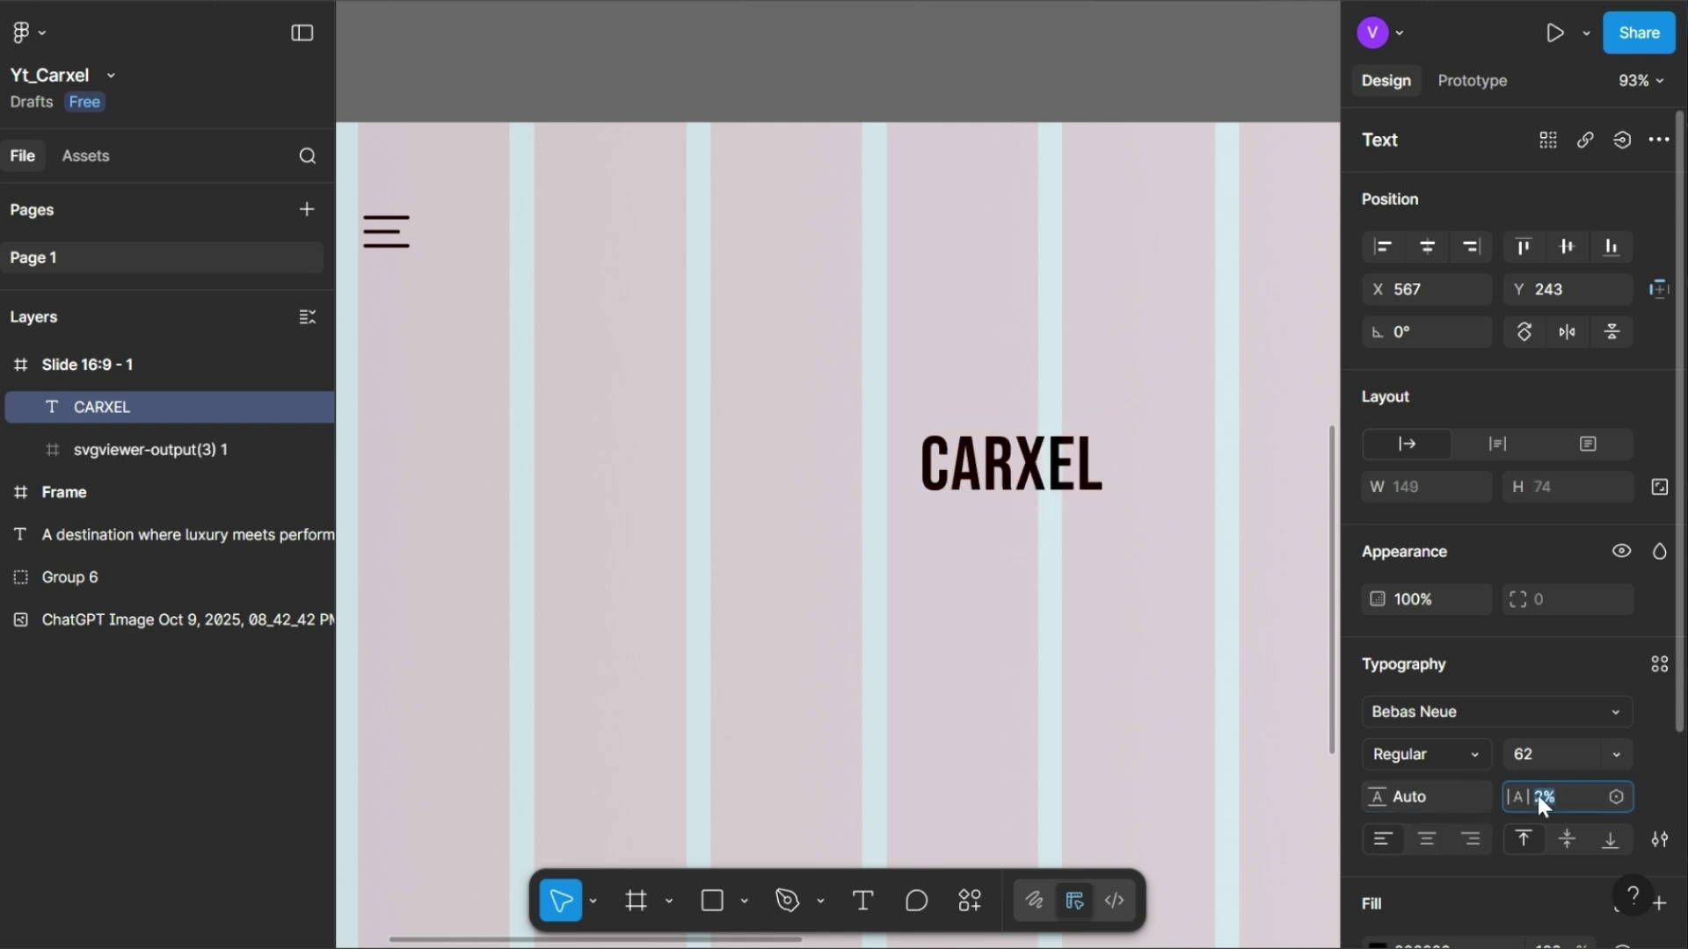
{"action": "key", "text": "Return"}
{"action": "scroll", "coordinate": [1521, 907], "scroll_direction": "down", "scroll_amount": 3}
{"action": "left_click", "coordinate": [1465, 679]}
{"action": "type", "text": "0d0d0d"}
{"action": "key", "text": "Return"}
{"action": "scroll", "coordinate": [1406, 193], "scroll_direction": "up", "scroll_amount": 3}
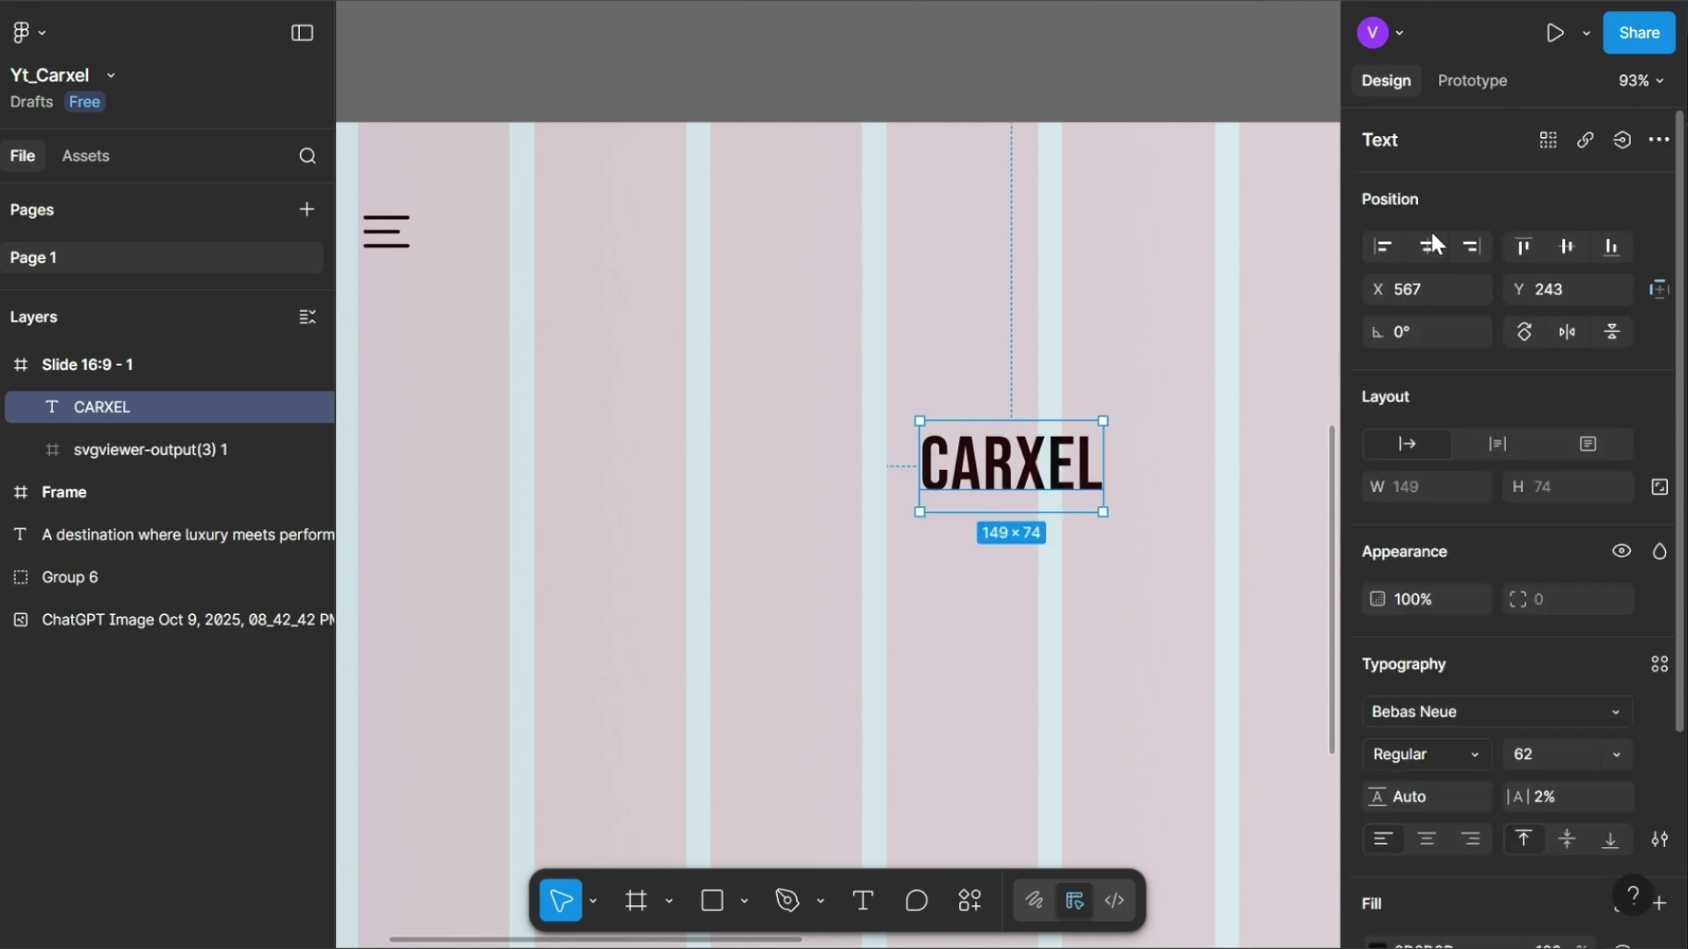
- Center the CARXEL text horizontally within the slide frame
{"action": "left_click", "coordinate": [1430, 245]}
{"action": "scroll", "coordinate": [916, 392], "scroll_direction": "right", "scroll_amount": 5}
{"action": "key", "text": "alt"}
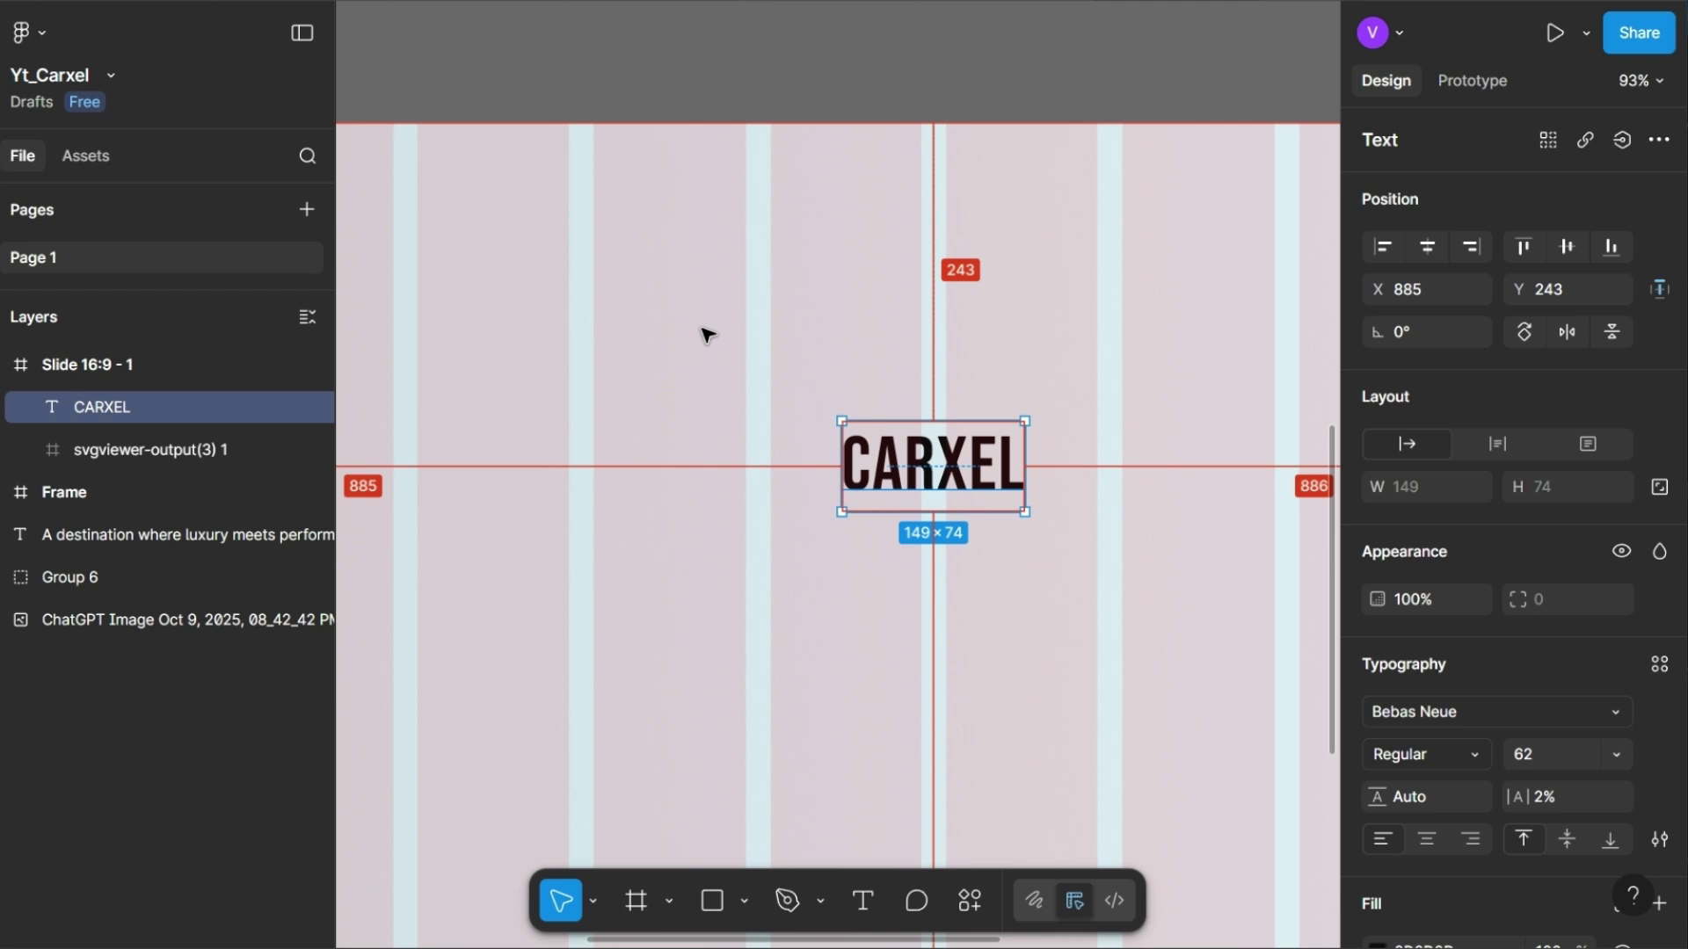
- Move the CARXEL text up to Y 52, level with the menu icon
{"action": "key", "text": "shift+Up"}
{"action": "key", "text": "shift+Up"}
{"action": "key", "text": "shift+Up"}
{"action": "key", "text": "shift+Up"}
{"action": "key", "text": "shift+Up"}
{"action": "key", "text": "shift+Up"}
{"action": "key", "text": "shift+Up"}
{"action": "key", "text": "shift+Up"}
{"action": "key", "text": "shift+Up"}
{"action": "key", "text": "shift+Up"}
{"action": "key", "text": "shift+Up"}
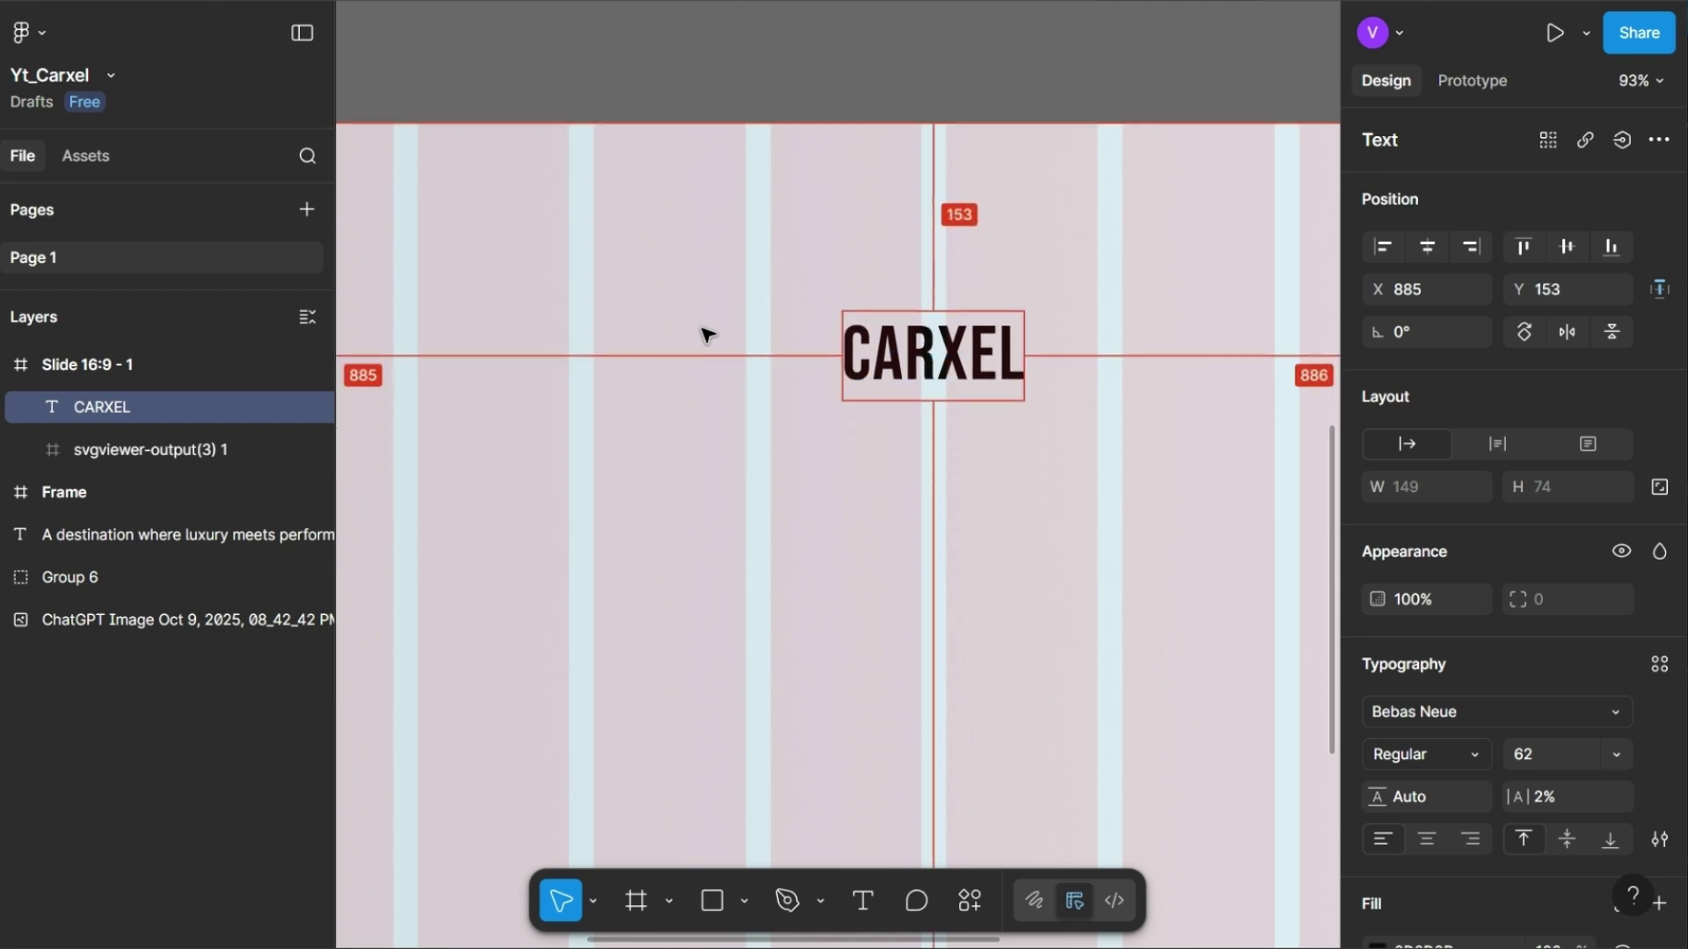
{"action": "key", "text": "shift+Up"}
{"action": "key", "text": "shift+Up"}
{"action": "key", "text": "shift+Up"}
{"action": "key", "text": "shift+Up"}
{"action": "key", "text": "shift+Up"}
{"action": "key", "text": "shift+Up"}
{"action": "key", "text": "shift+Up"}
{"action": "key", "text": "shift+Up"}
{"action": "key", "text": "shift+Up"}
{"action": "key", "text": "shift+Down"}
{"action": "key", "text": "alt"}
{"action": "key", "text": "Up"}
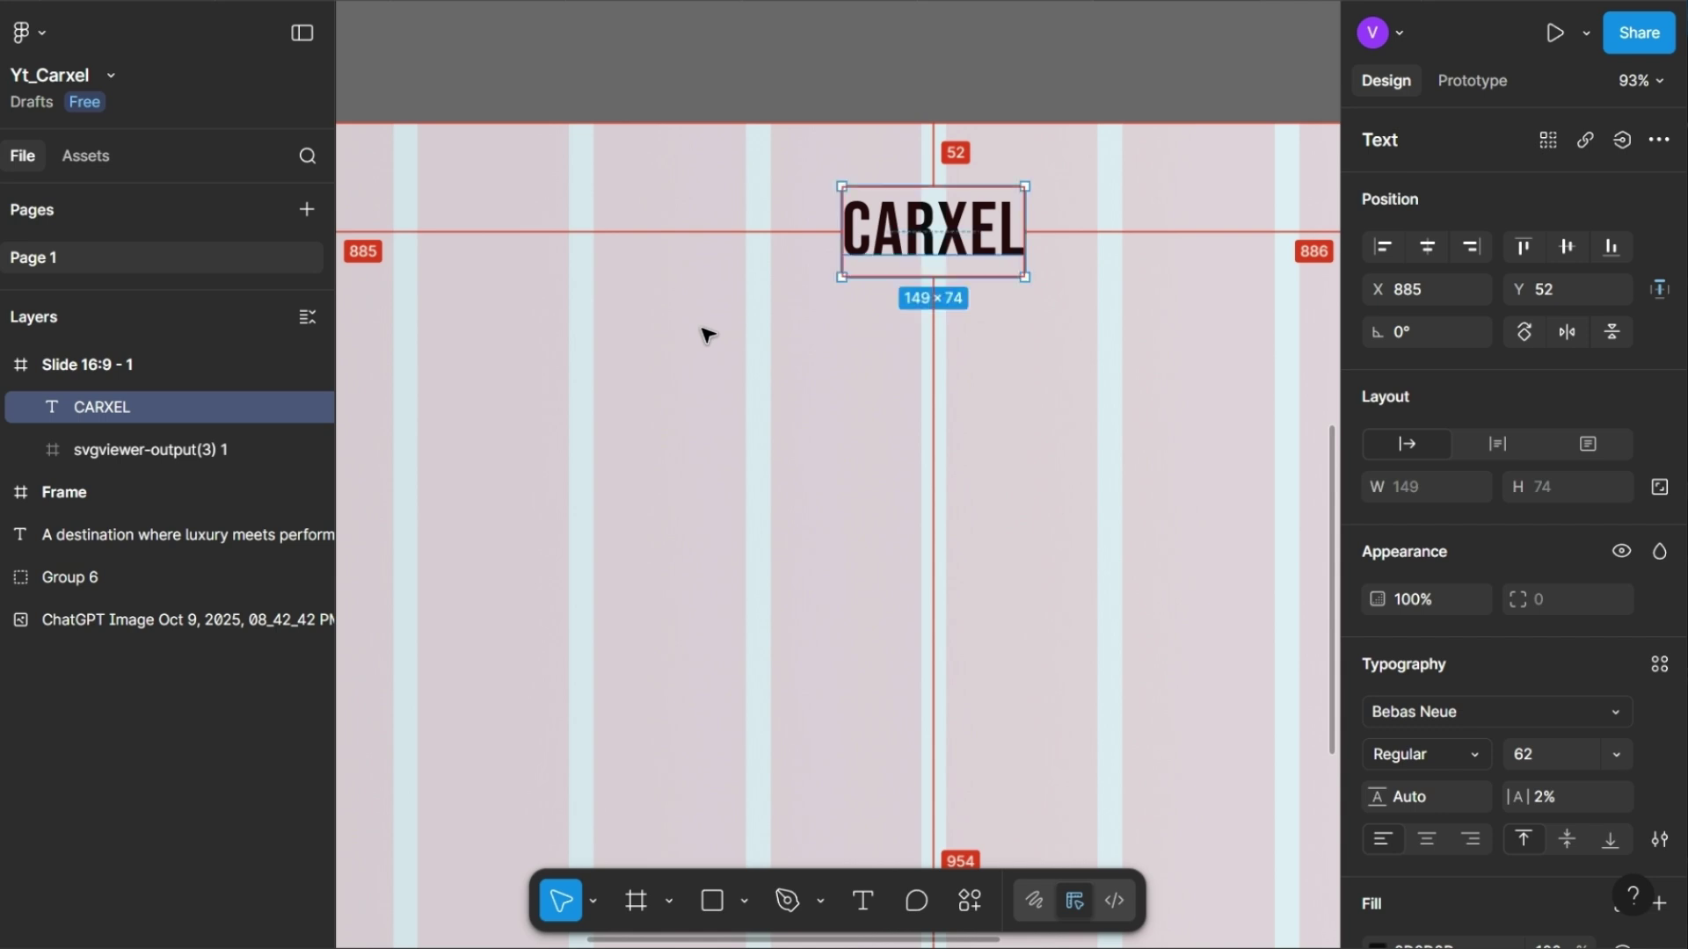
- Preview the slide frame as a prototype scaled to the window with the Figma UI hidden, and return to the design file
{"action": "scroll", "coordinate": [703, 333], "scroll_direction": "down", "scroll_amount": 5}
{"action": "scroll", "coordinate": [681, 312], "scroll_direction": "left", "scroll_amount": 3}
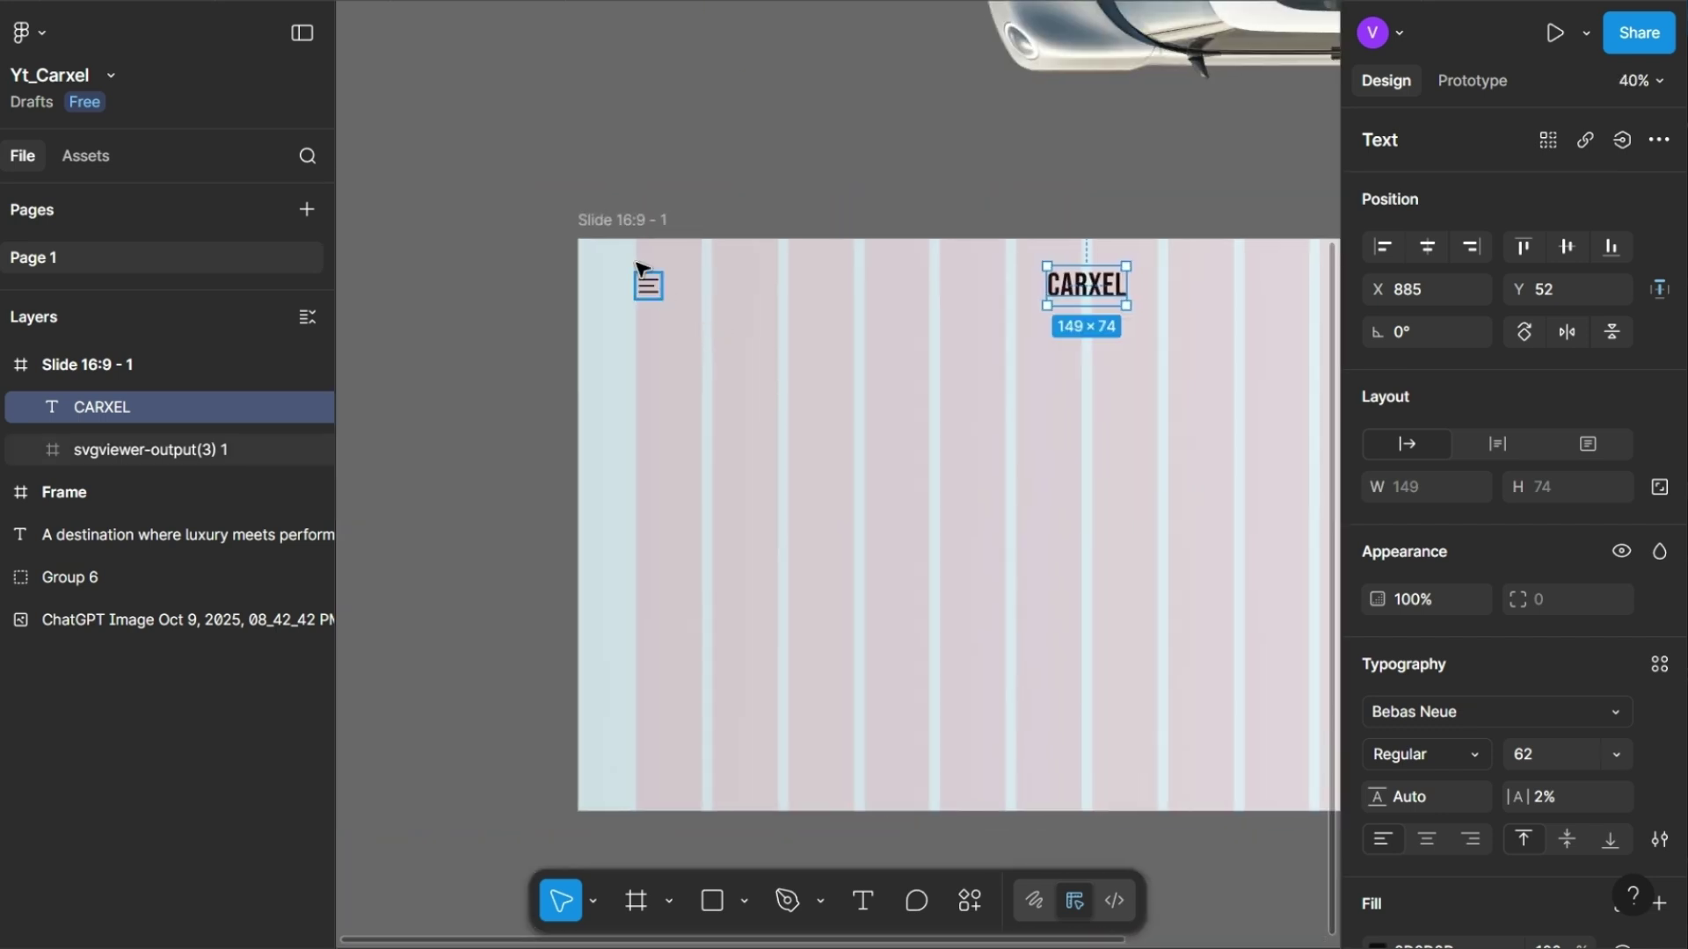
{"action": "left_click", "coordinate": [618, 227]}
{"action": "scroll", "coordinate": [618, 227], "scroll_direction": "right", "scroll_amount": 2}
{"action": "left_click", "coordinate": [1554, 33]}
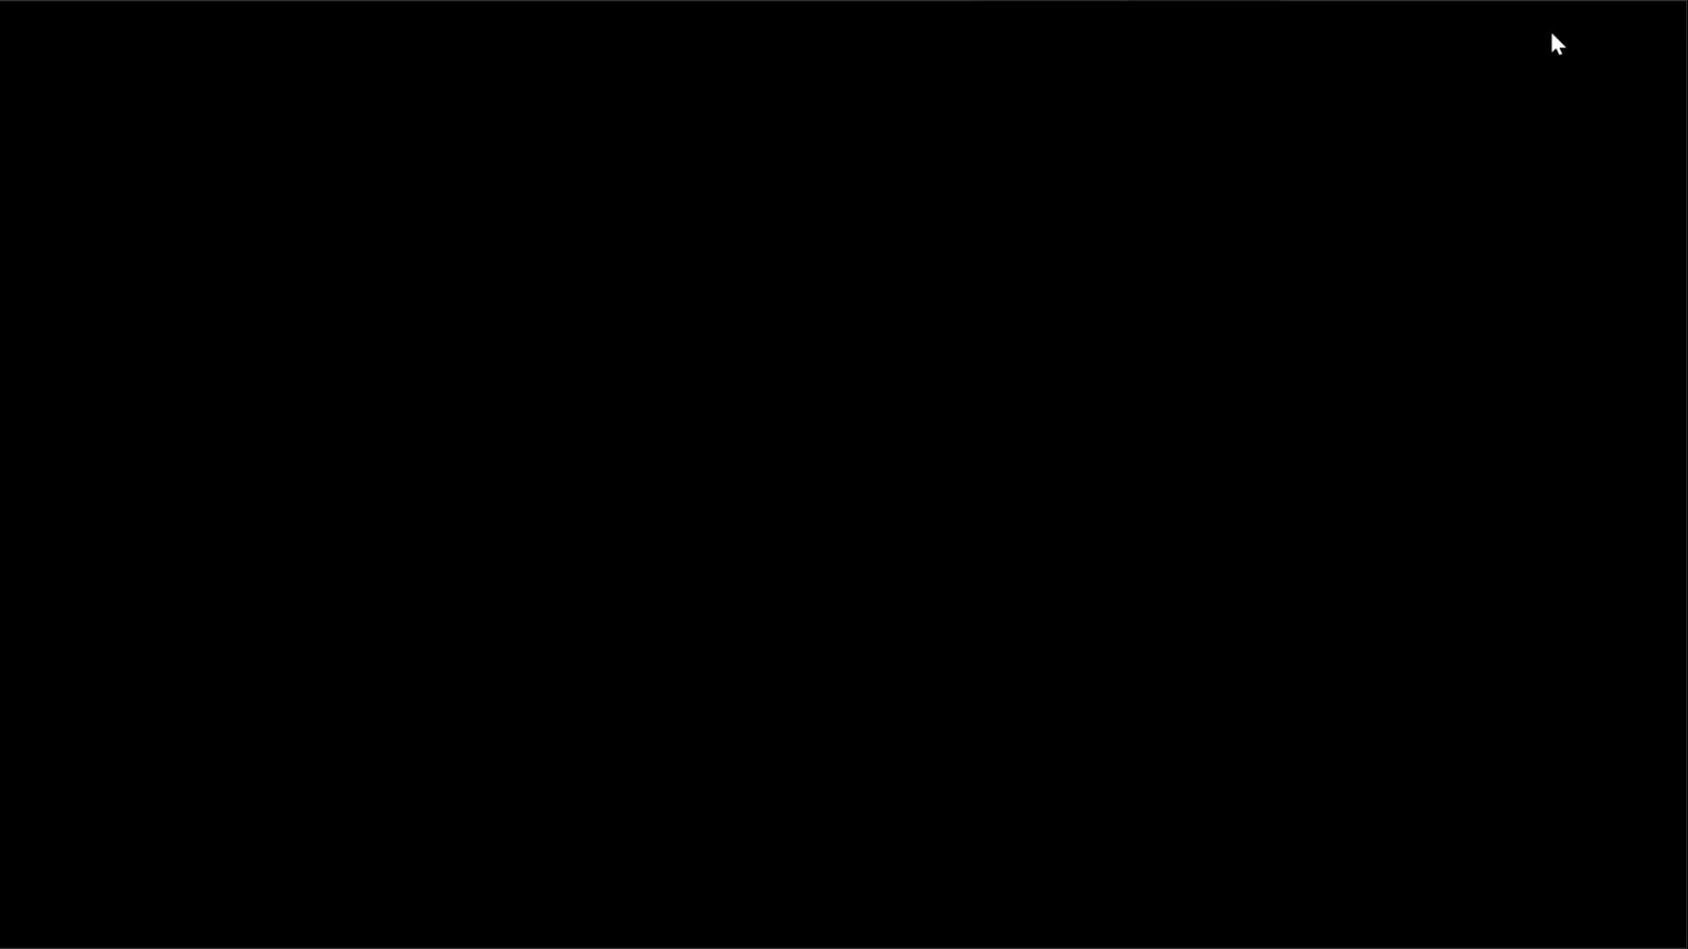
{"action": "key", "text": "Escape"}
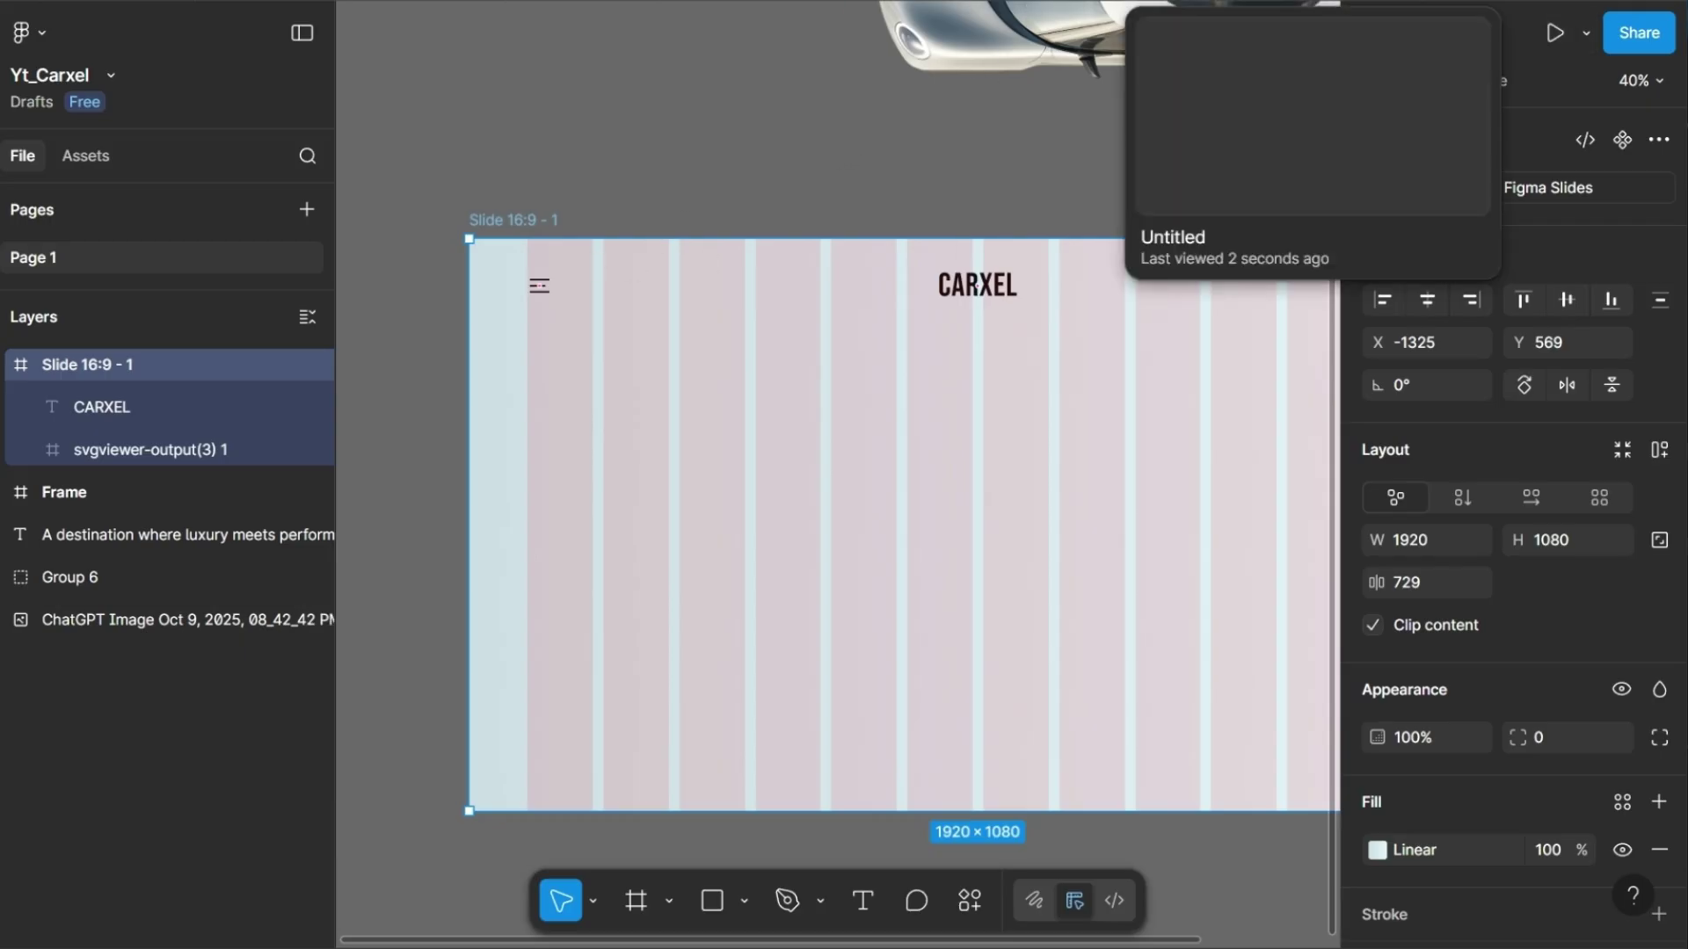
{"action": "left_click", "coordinate": [1187, 2]}
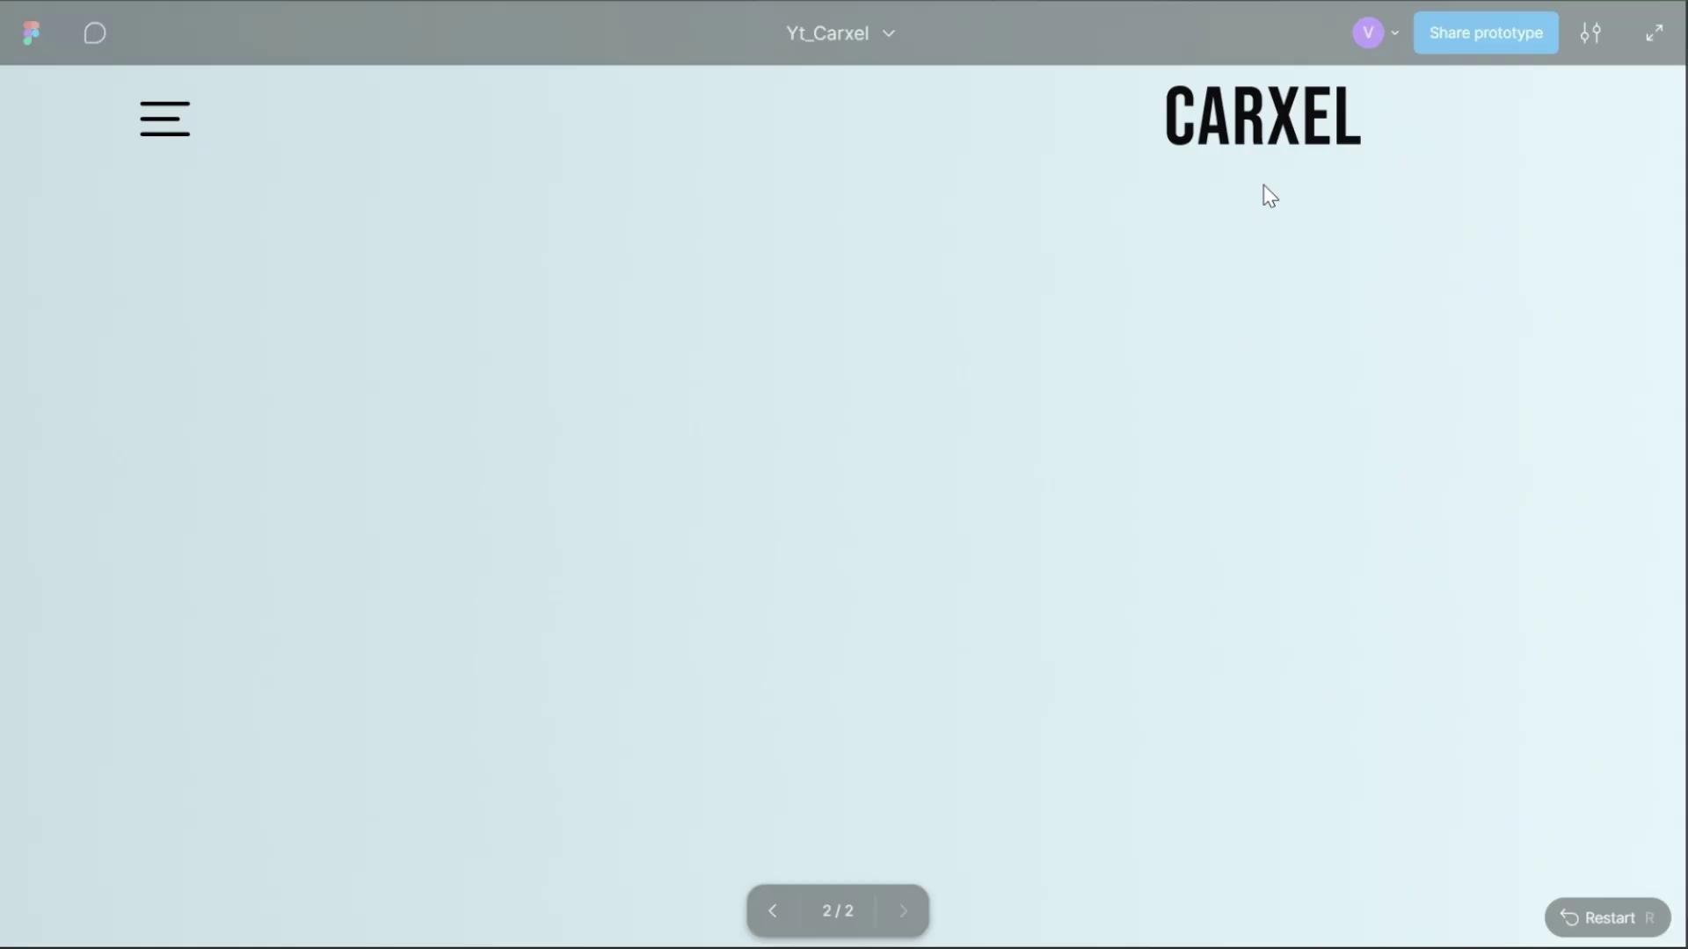
{"action": "left_click", "coordinate": [1590, 31]}
{"action": "left_click", "coordinate": [1490, 251]}
{"action": "key", "text": "ctrl+backslash"}
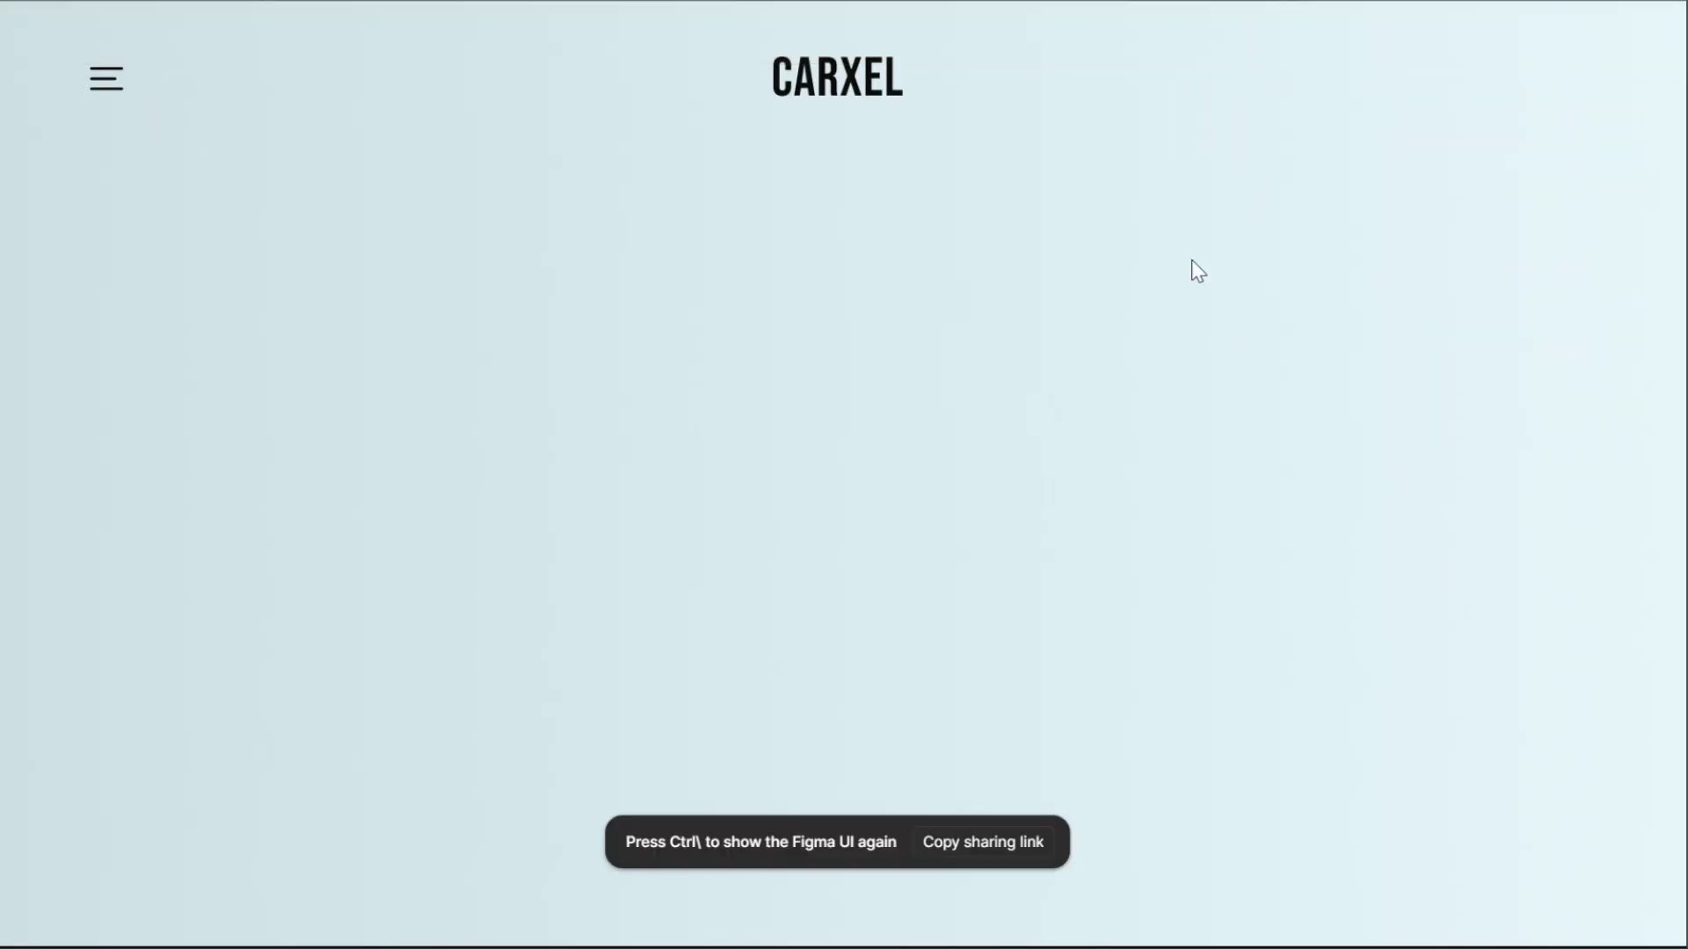
{"action": "left_click", "coordinate": [1055, 3]}
- Duplicate the CARXEL text straight below the original at Y 285 and change the copy's wording to "Build"
{"action": "scroll", "coordinate": [982, 400], "scroll_direction": "right", "scroll_amount": 5}
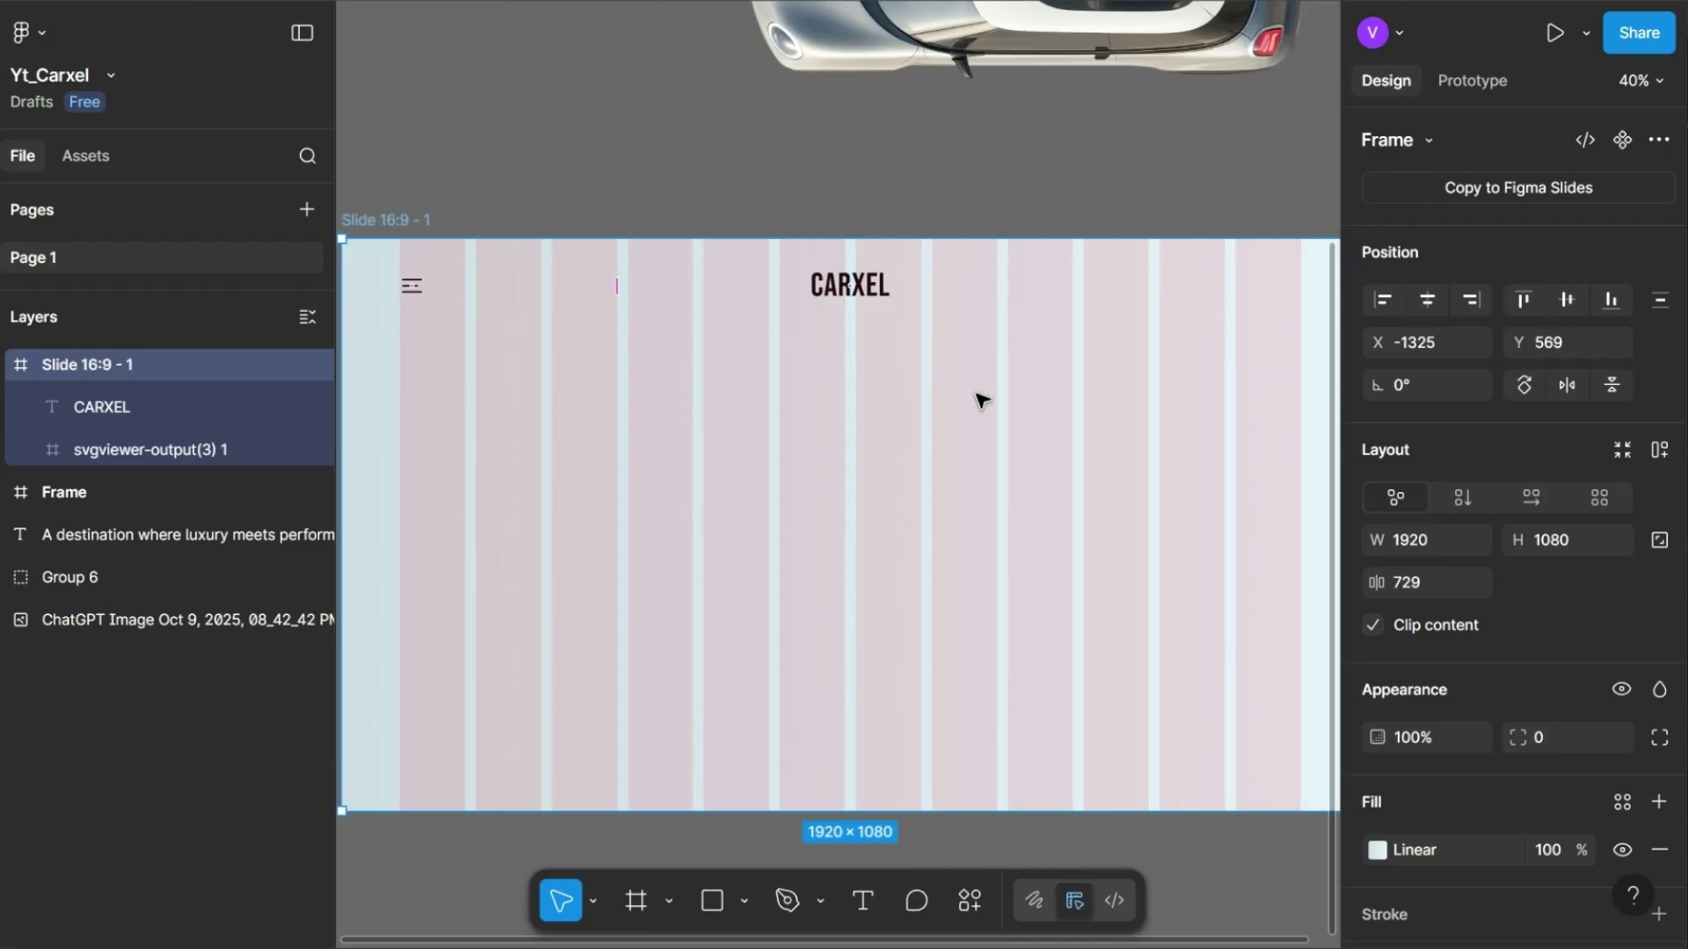
{"action": "left_click_drag", "start_coordinate": [678, 282], "coordinate": [780, 414]}
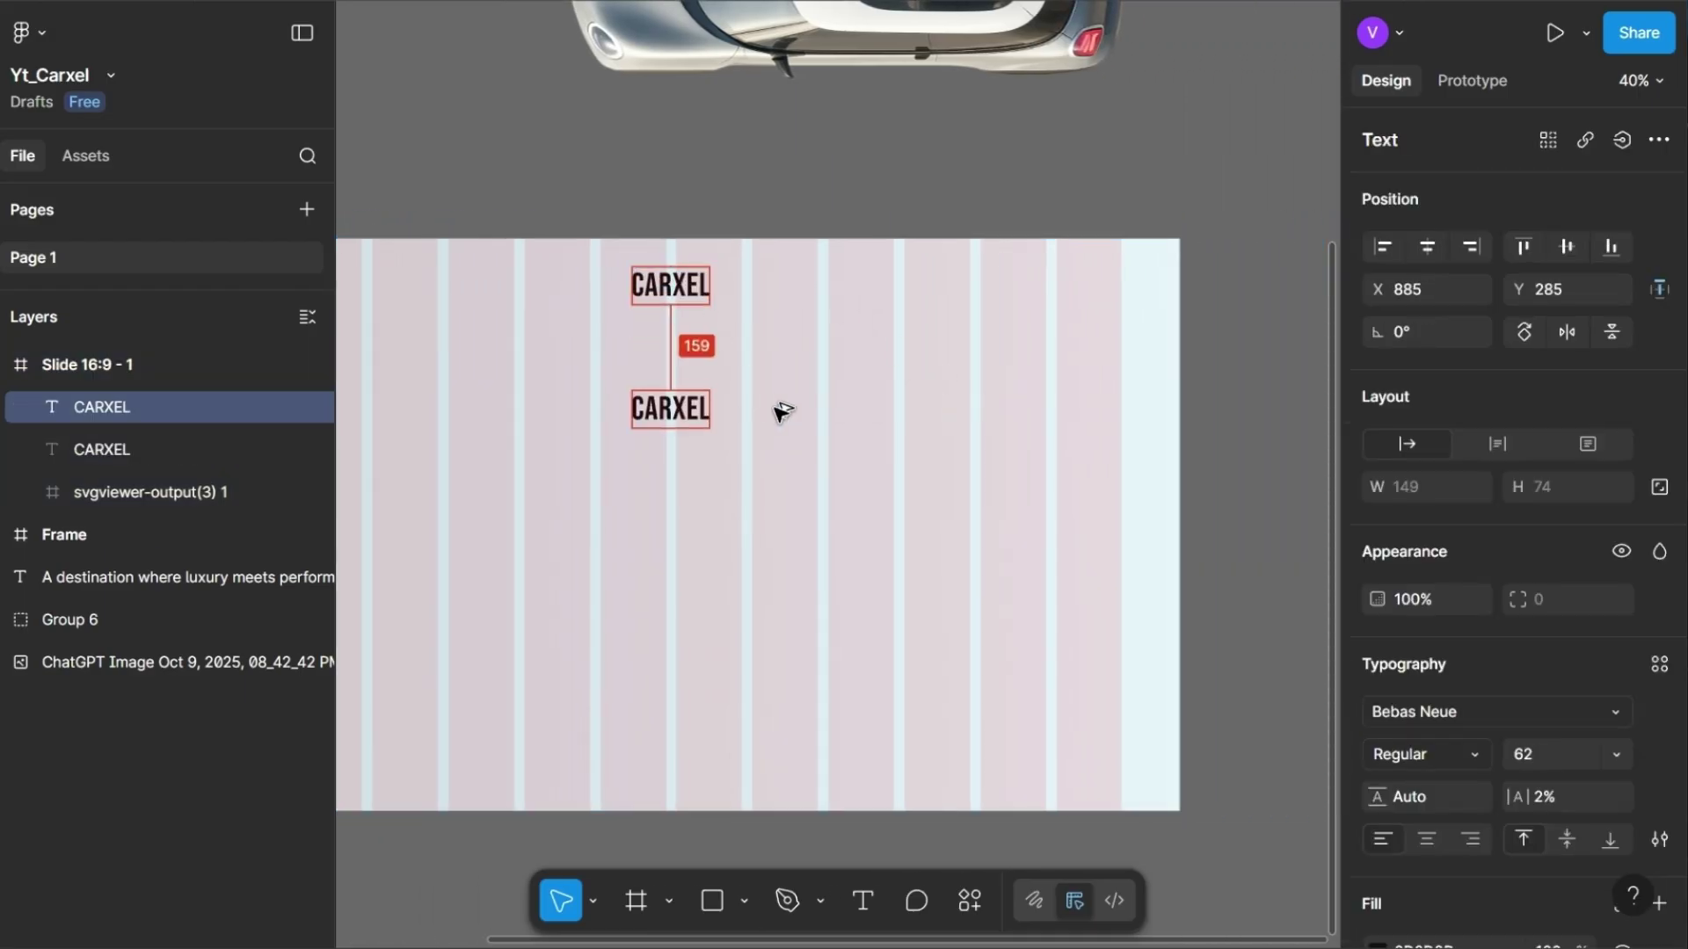
{"action": "double_click", "coordinate": [682, 413]}
{"action": "type", "text": "Build"}
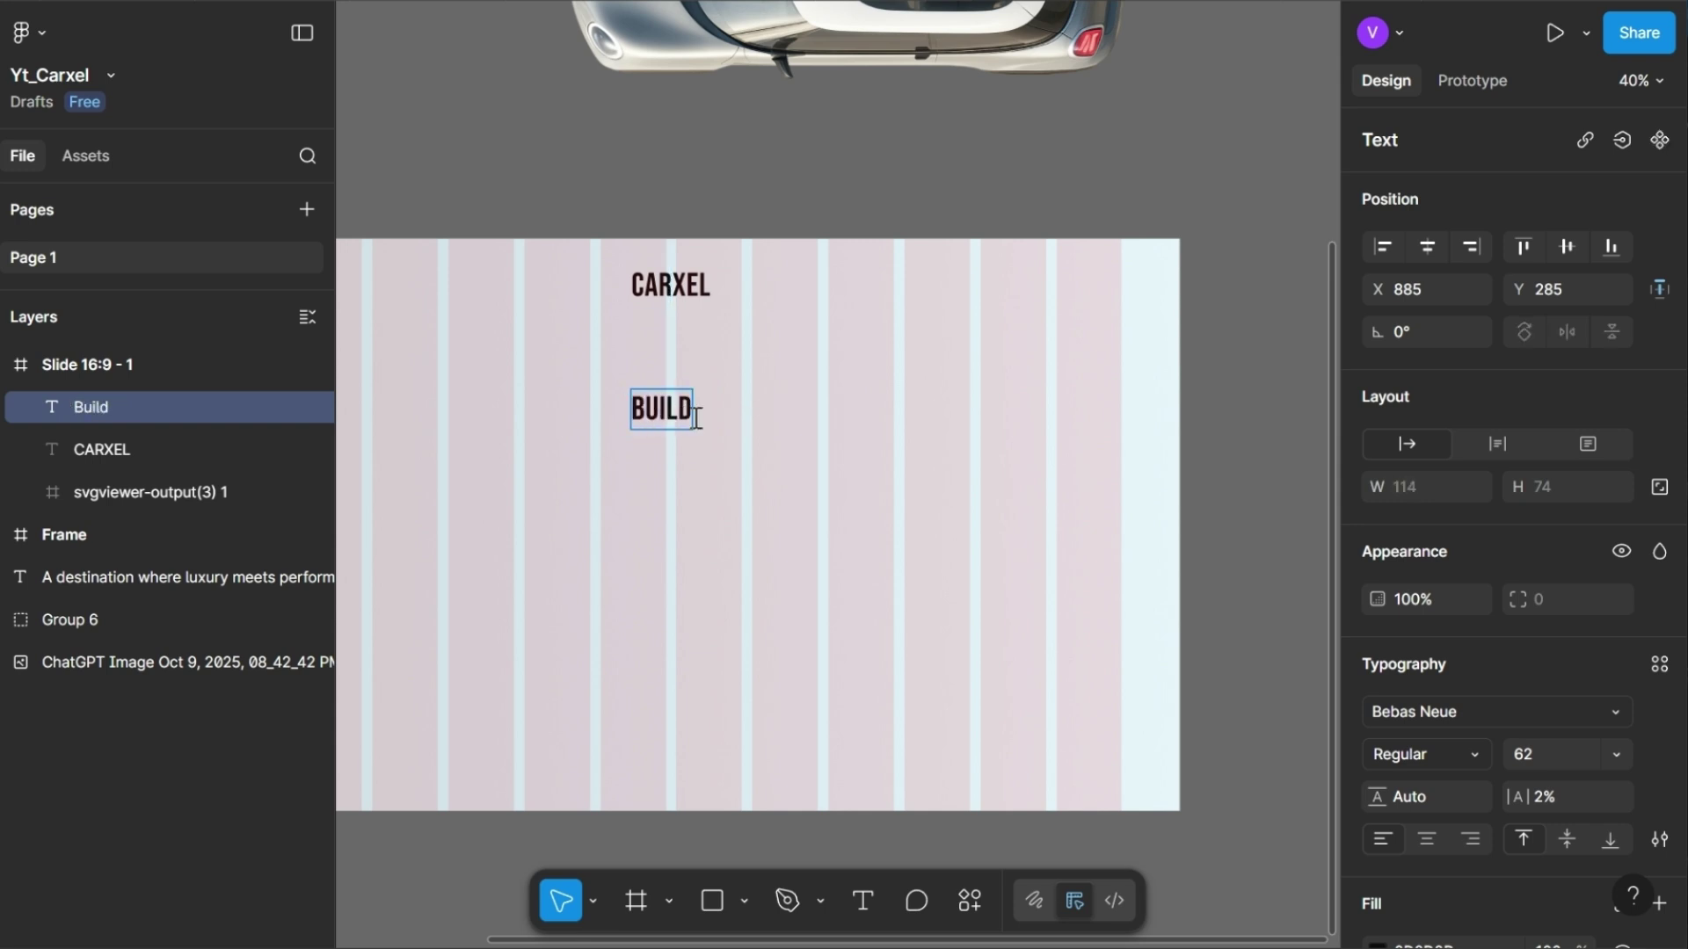
{"action": "key", "text": "Escape"}
- Change the Build text's font to Lato in the Medium weight
{"action": "left_click", "coordinate": [1411, 710]}
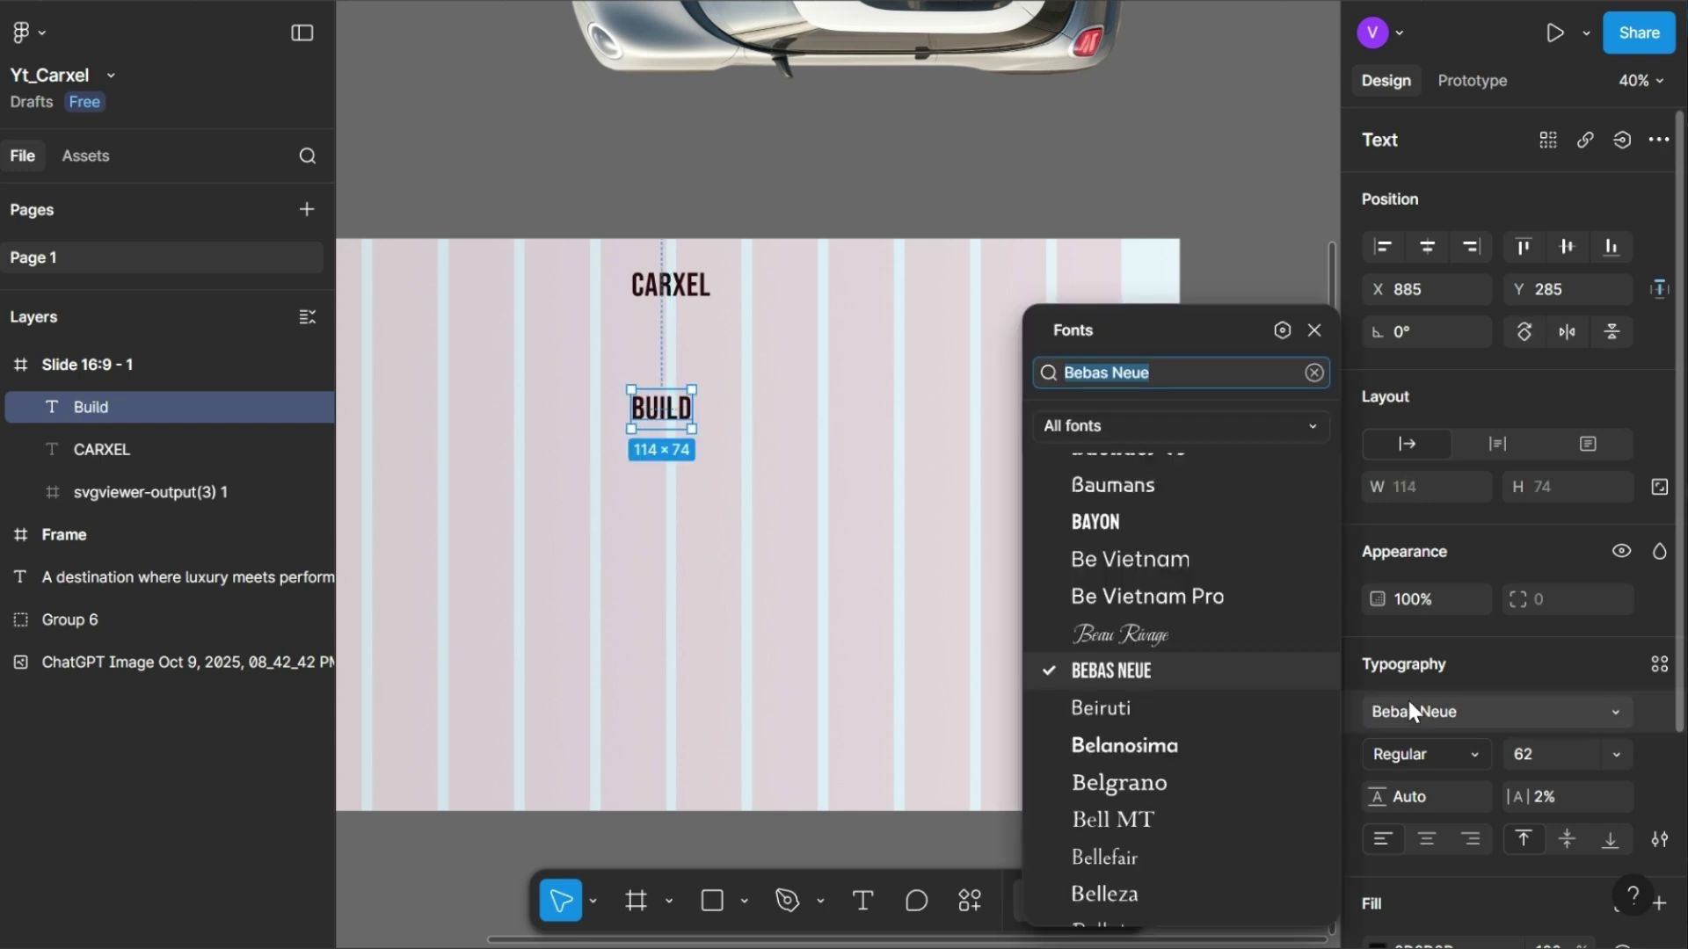
{"action": "type", "text": "lato"}
{"action": "key", "text": "Return"}
{"action": "left_click", "coordinate": [1435, 746]}
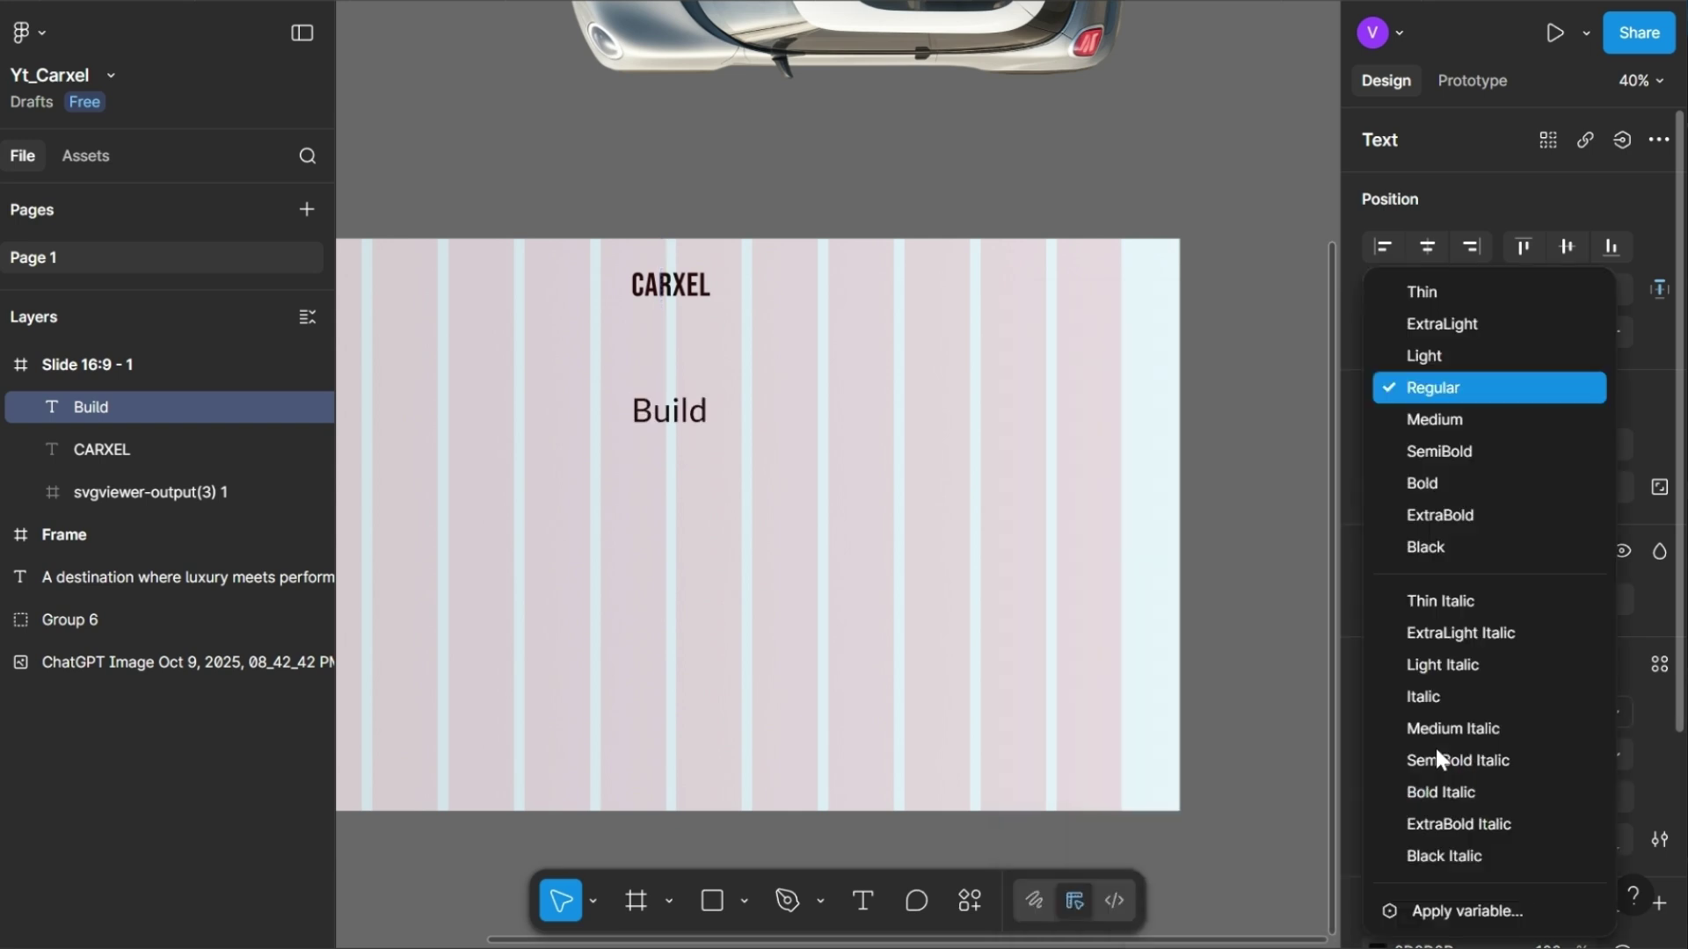
{"action": "left_click", "coordinate": [1428, 419]}
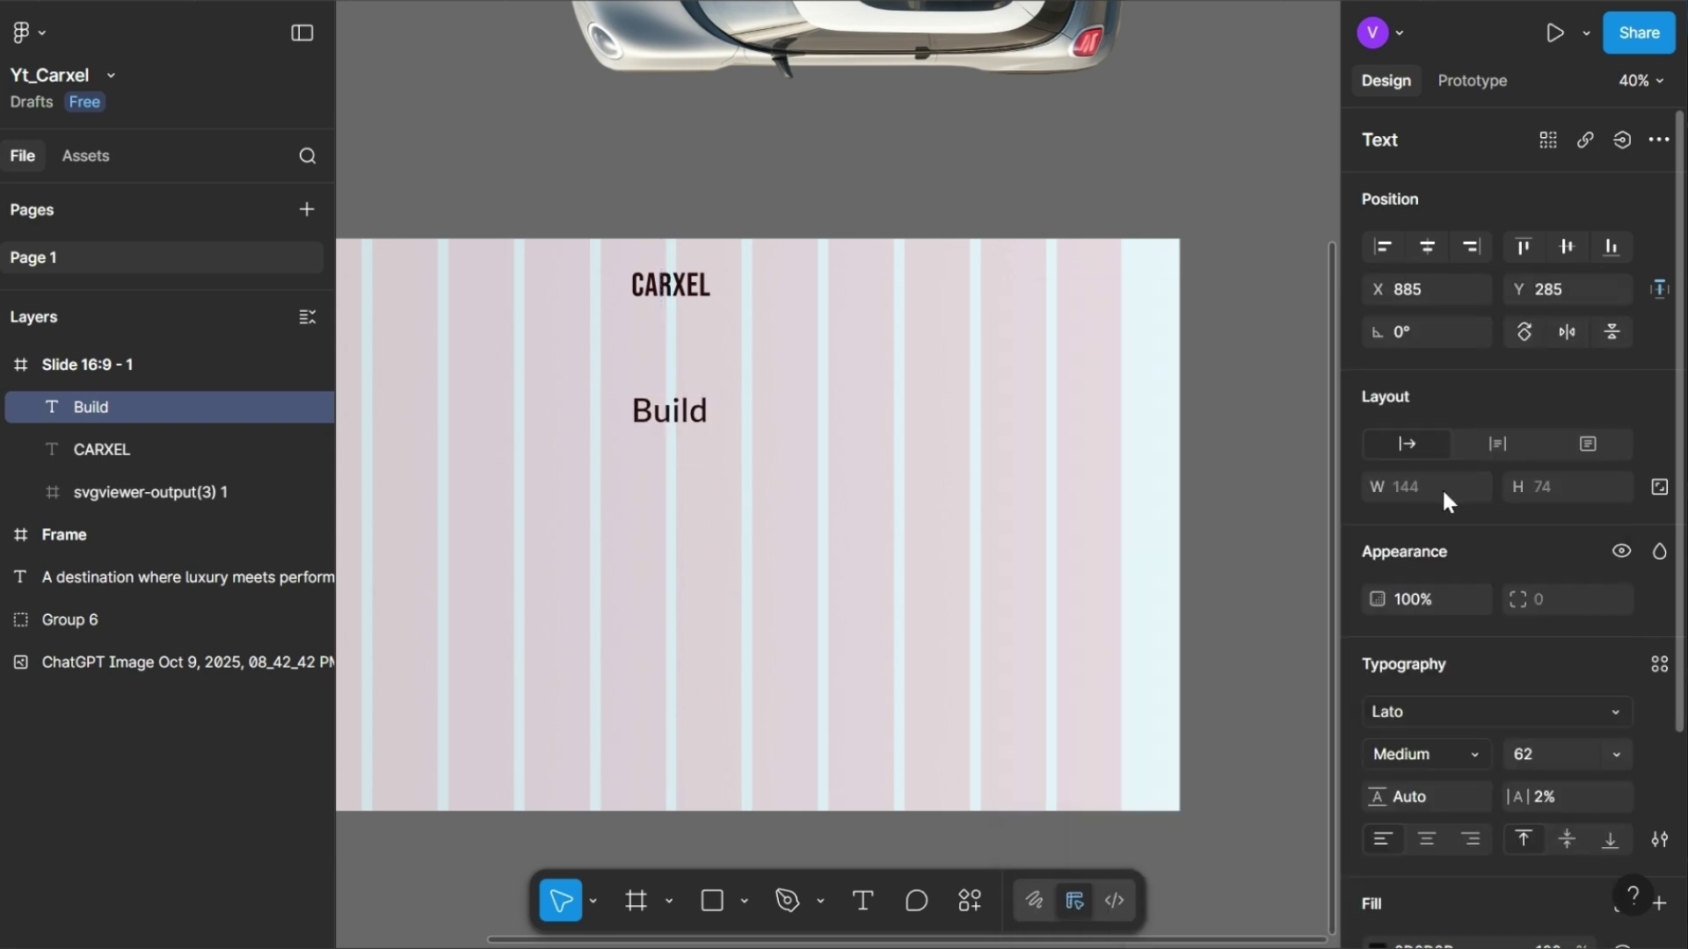
- Set the Build text's font size to 22 and its fill color to 000000
{"action": "left_click", "coordinate": [1545, 754]}
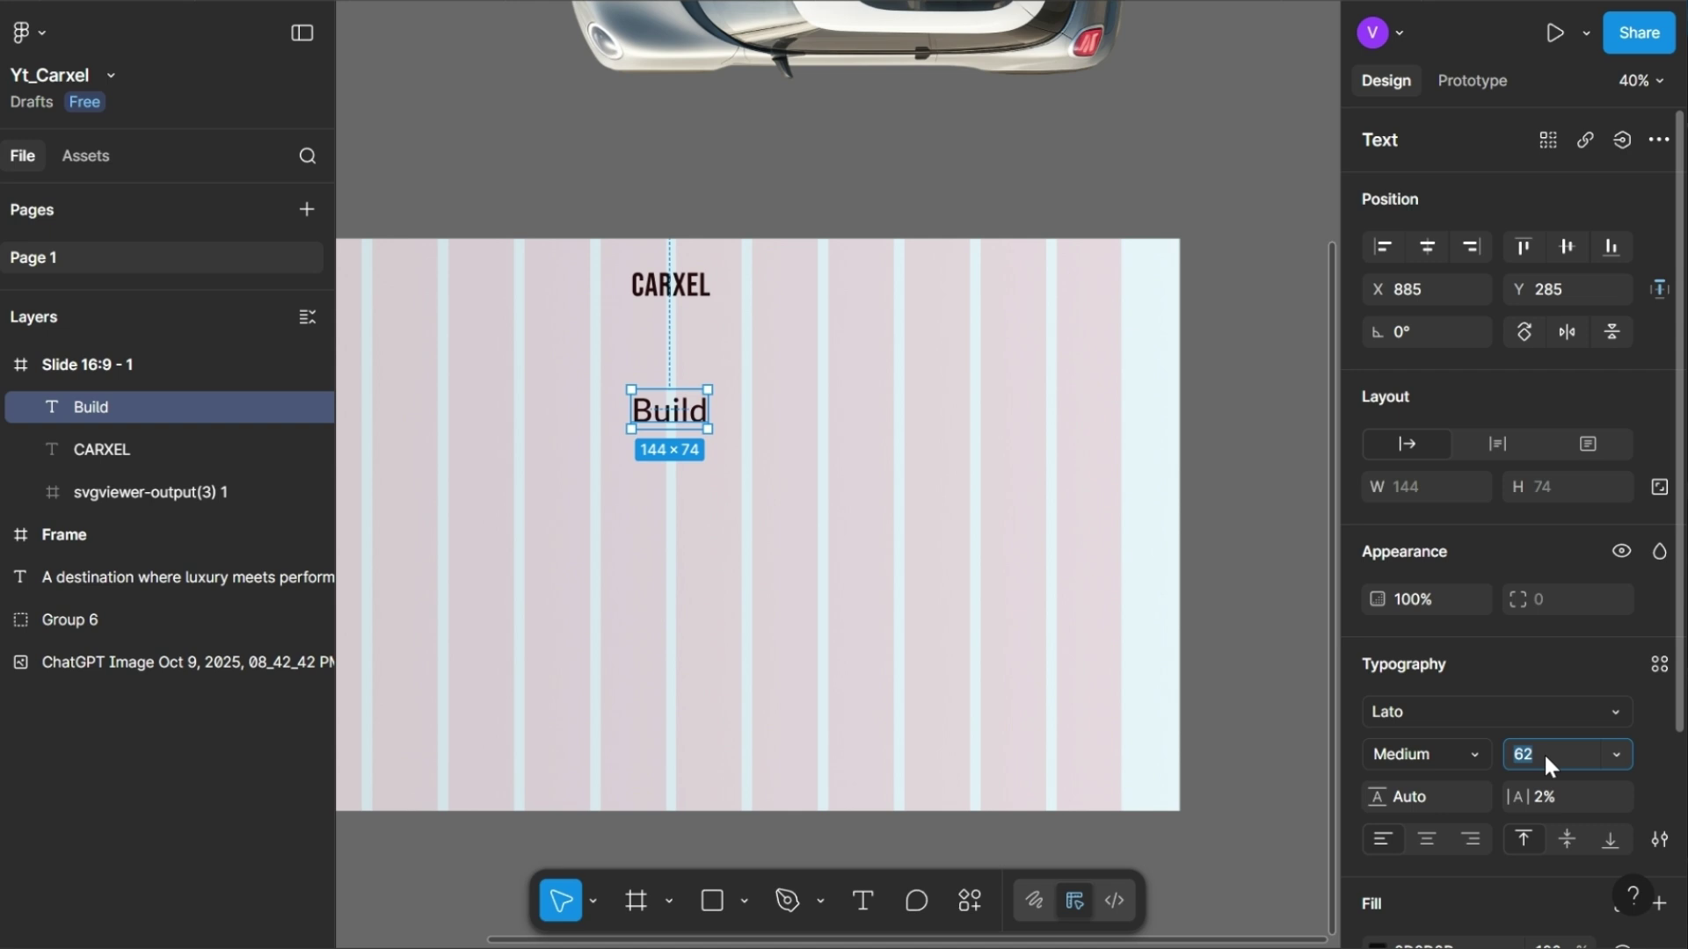
{"action": "type", "text": "22"}
{"action": "key", "text": "Return"}
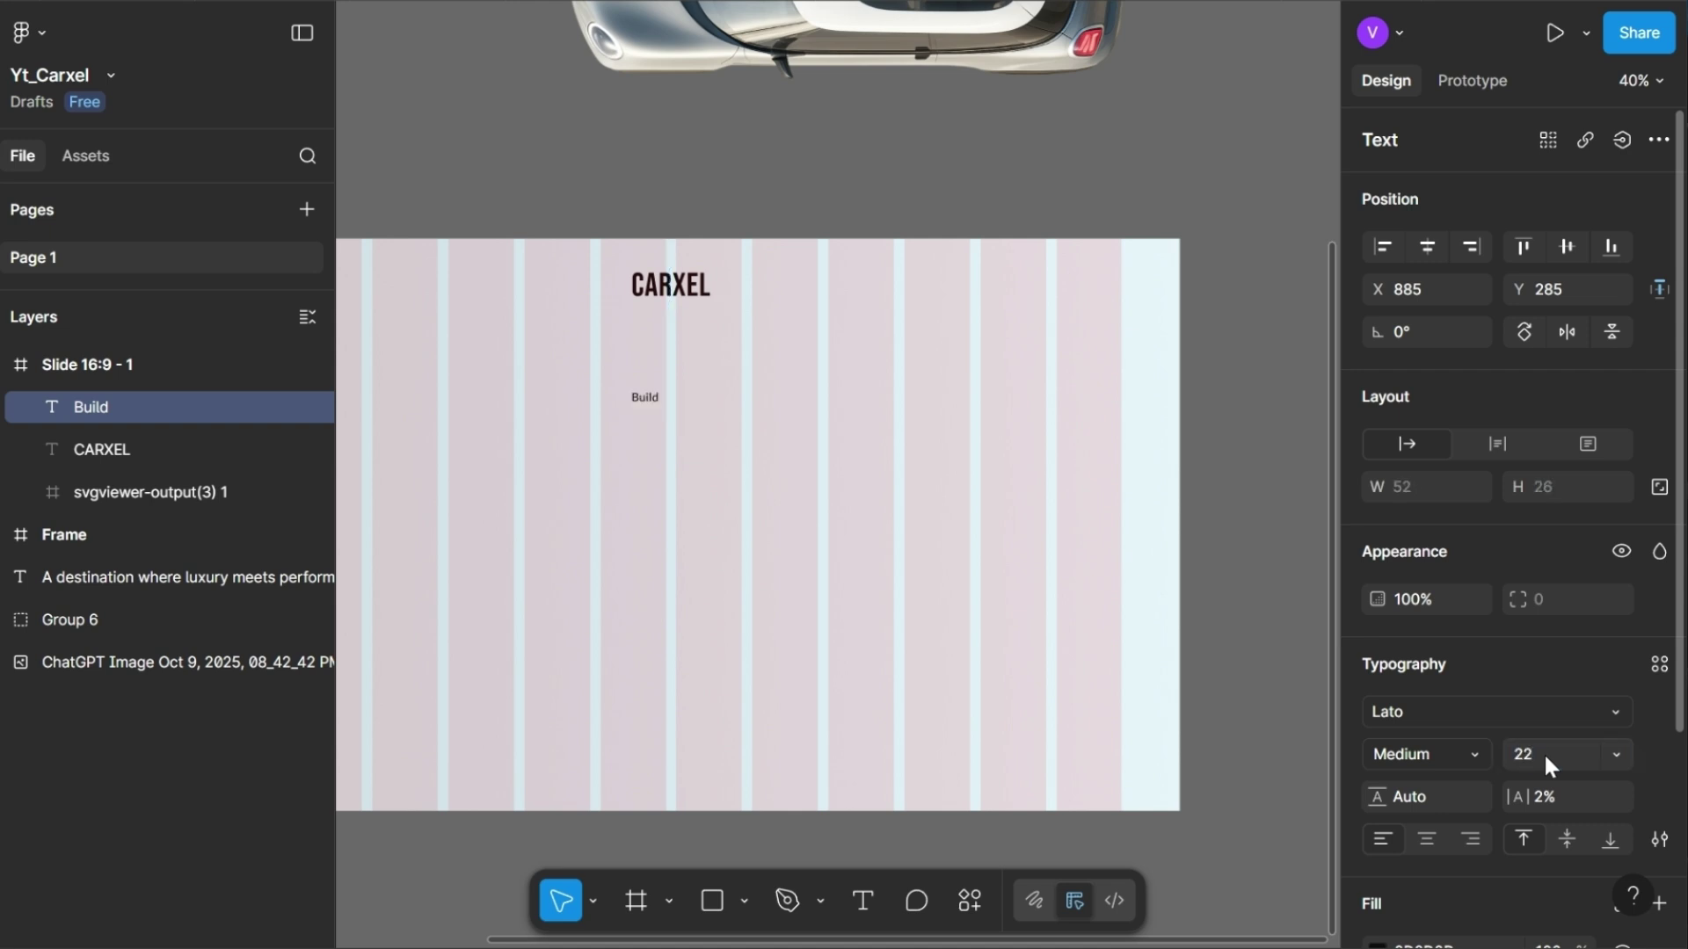
{"action": "scroll", "coordinate": [1517, 772], "scroll_direction": "down", "scroll_amount": 3}
{"action": "left_click", "coordinate": [1452, 673]}
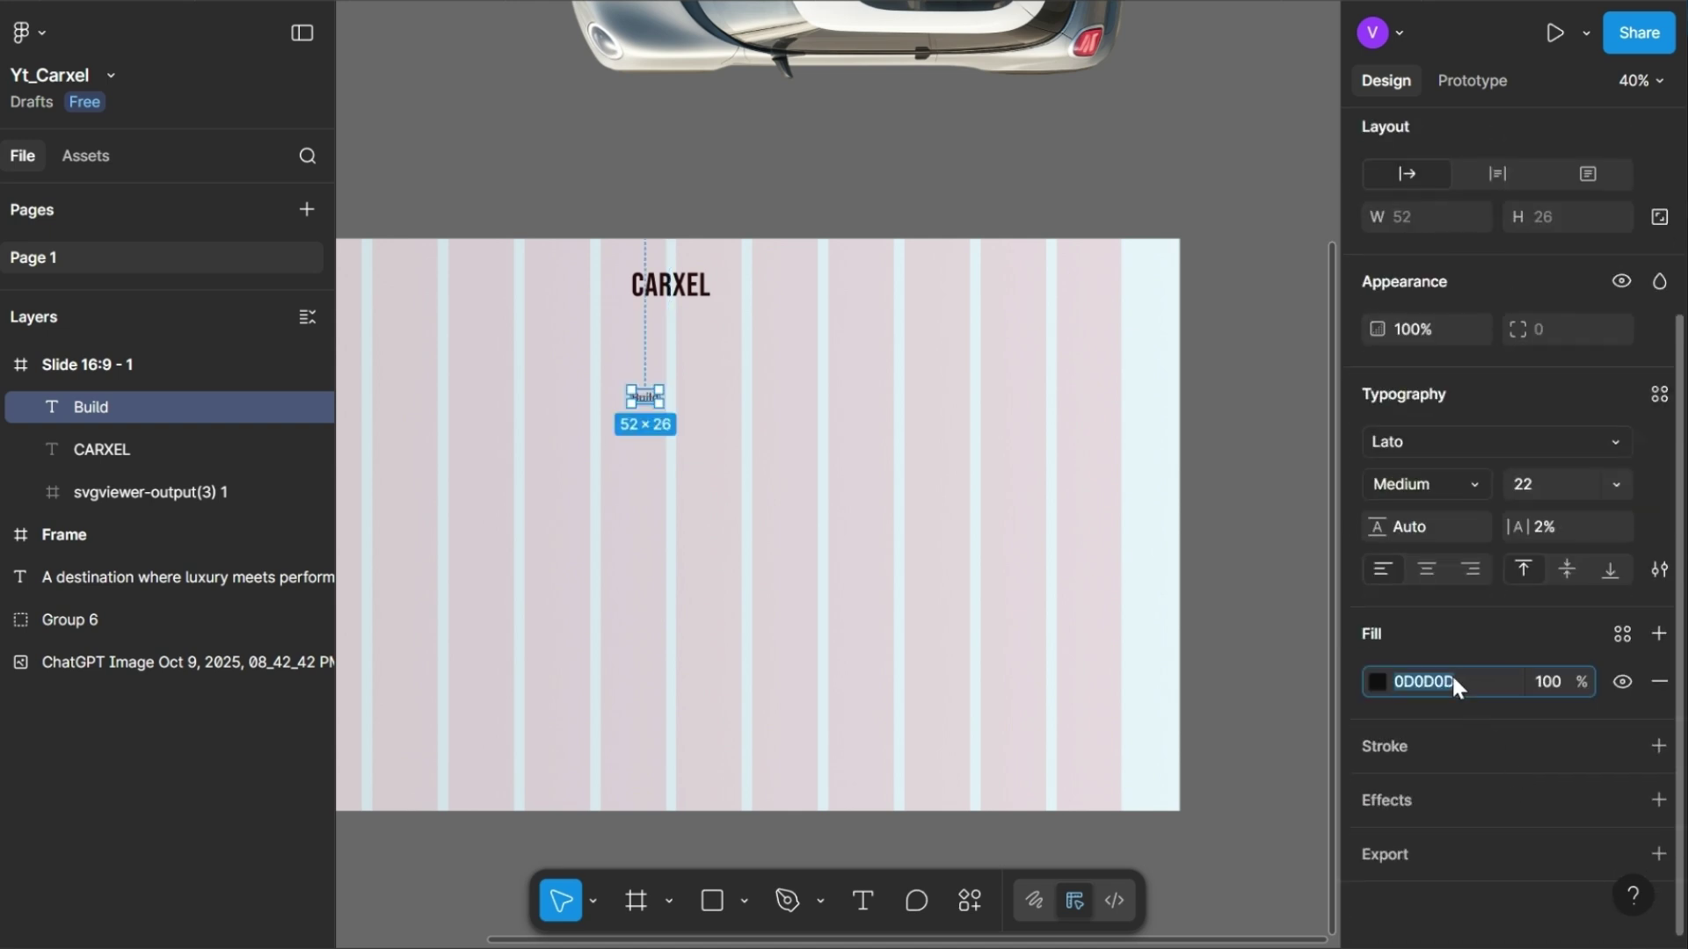
{"action": "type", "text": "0"}
{"action": "key", "text": "Return"}
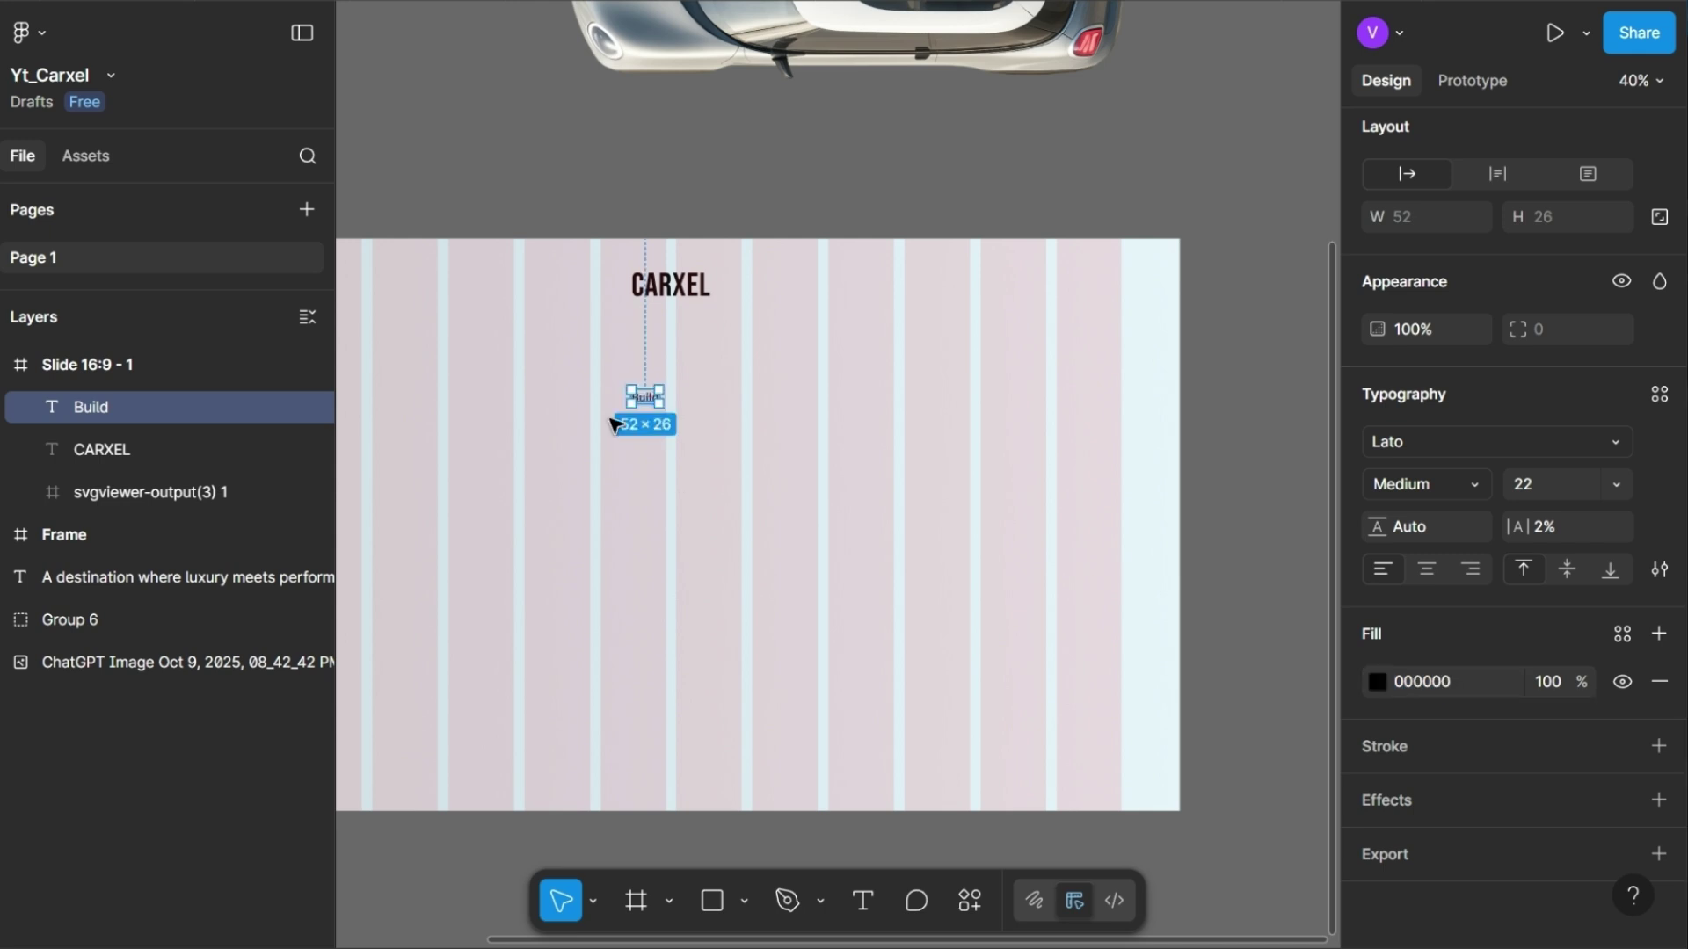
- Set the Build text's letter spacing to 0% and place it about 232 px right of CARXEL, vertically centered on it
{"action": "scroll", "coordinate": [747, 387], "scroll_direction": "up", "scroll_amount": 3}
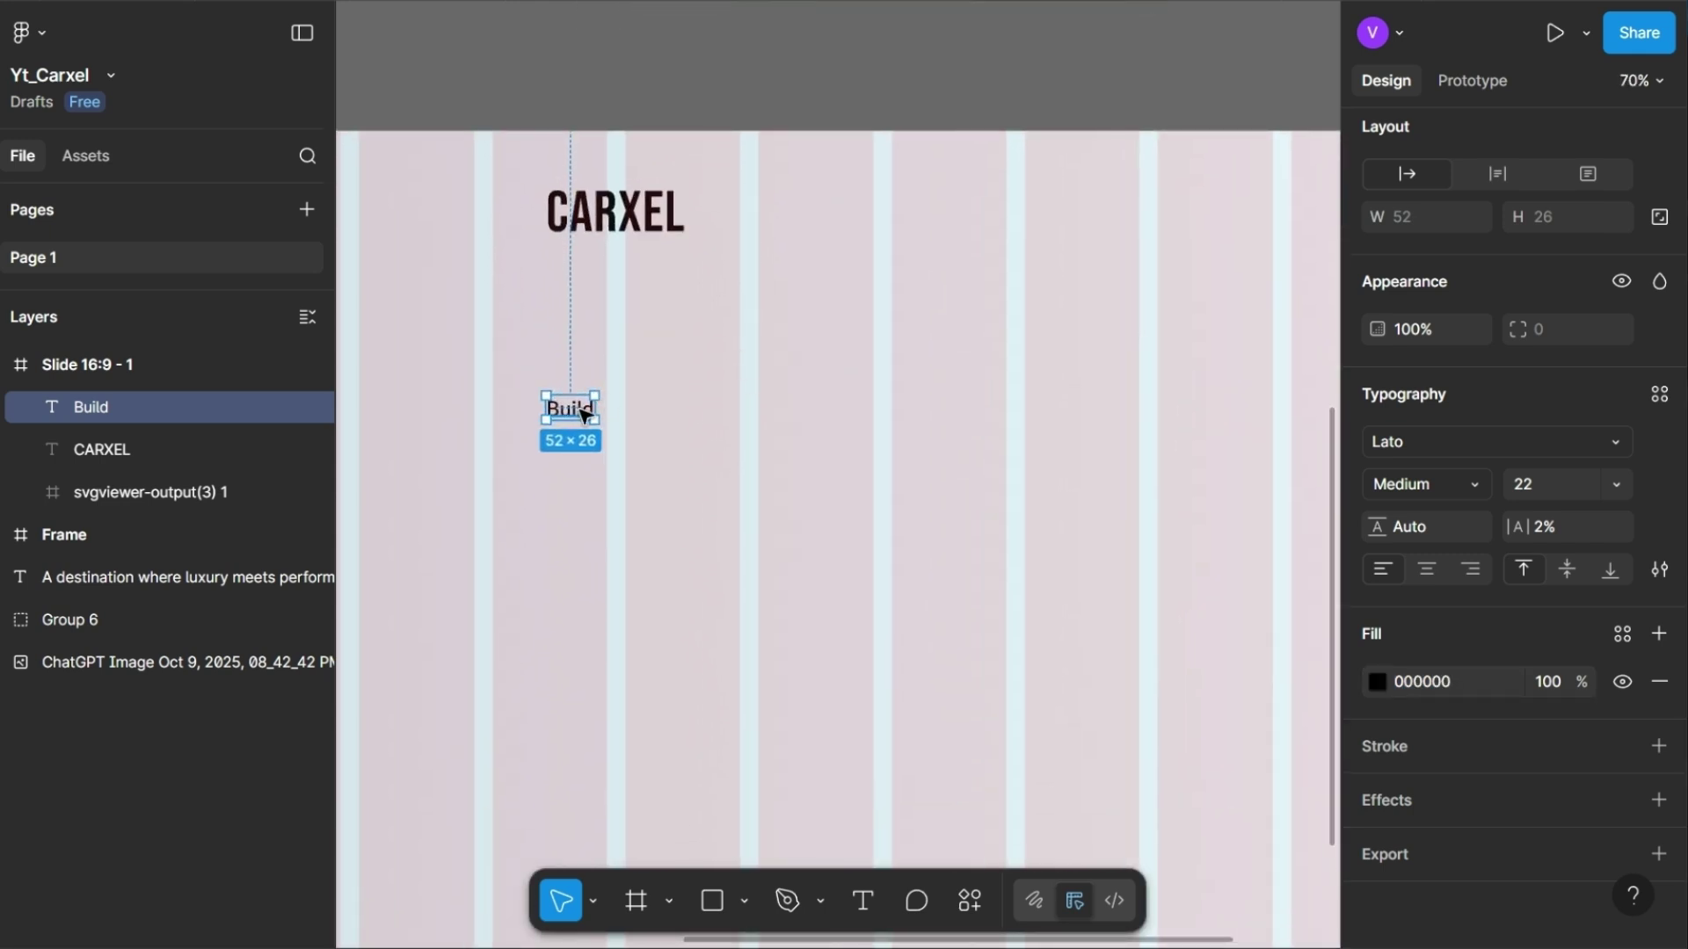
{"action": "left_click_drag", "start_coordinate": [580, 413], "coordinate": [908, 383]}
{"action": "type", "text": "0"}
{"action": "key", "text": "Return"}
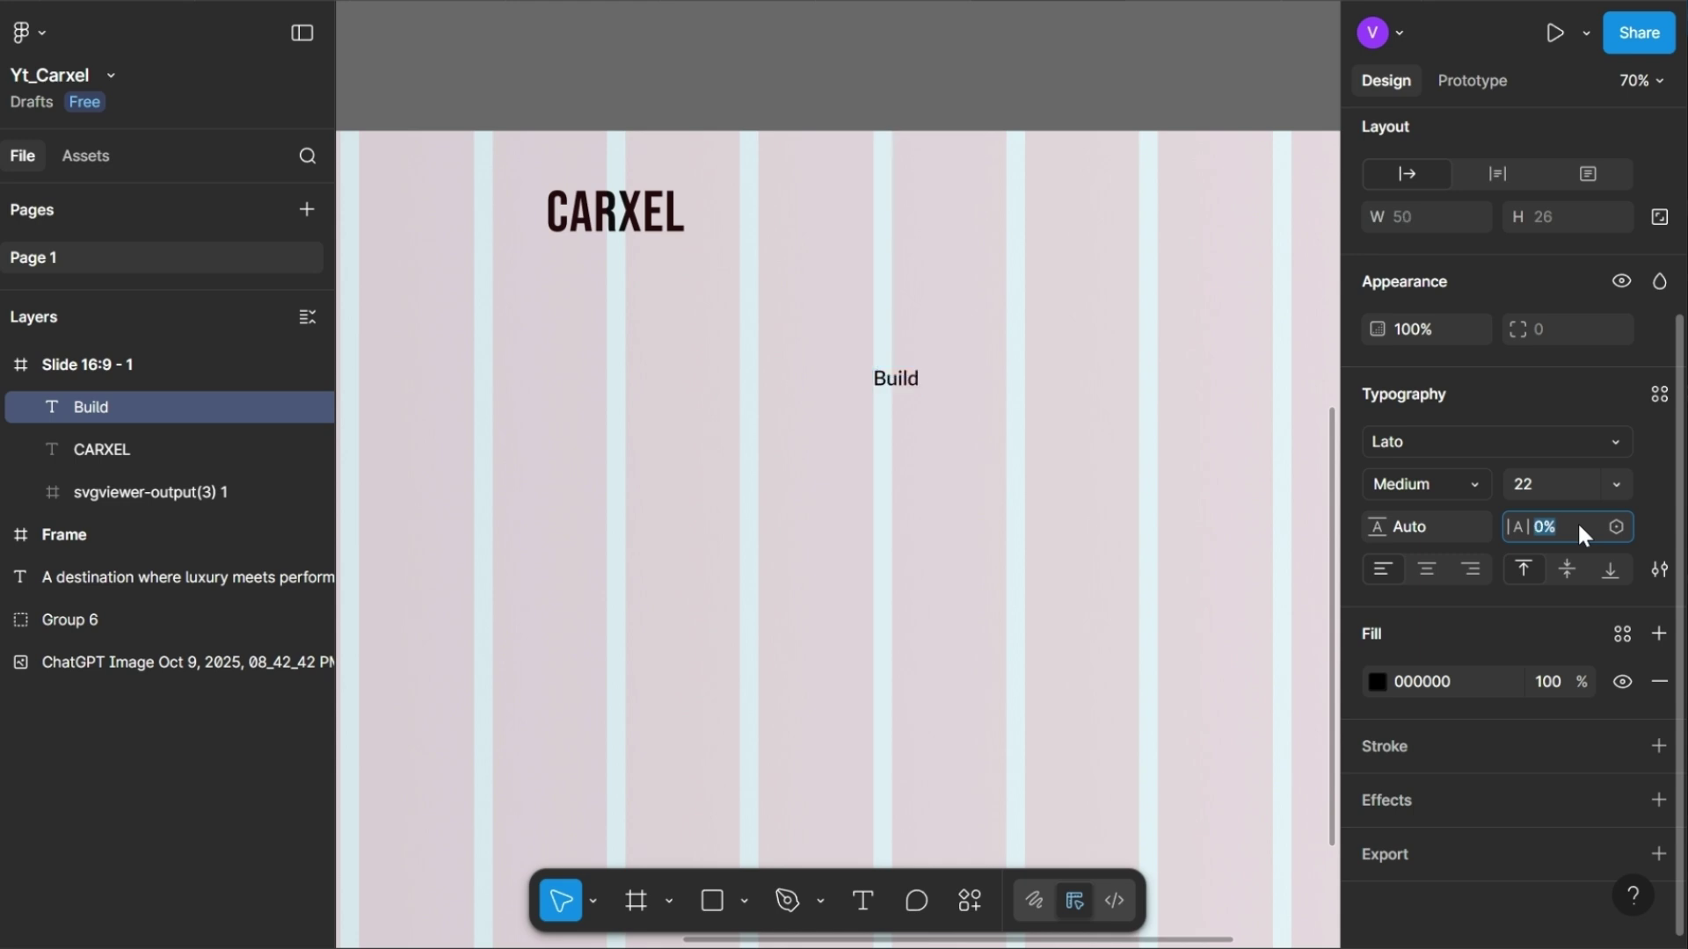
{"action": "left_click_drag", "start_coordinate": [907, 361], "coordinate": [950, 211]}
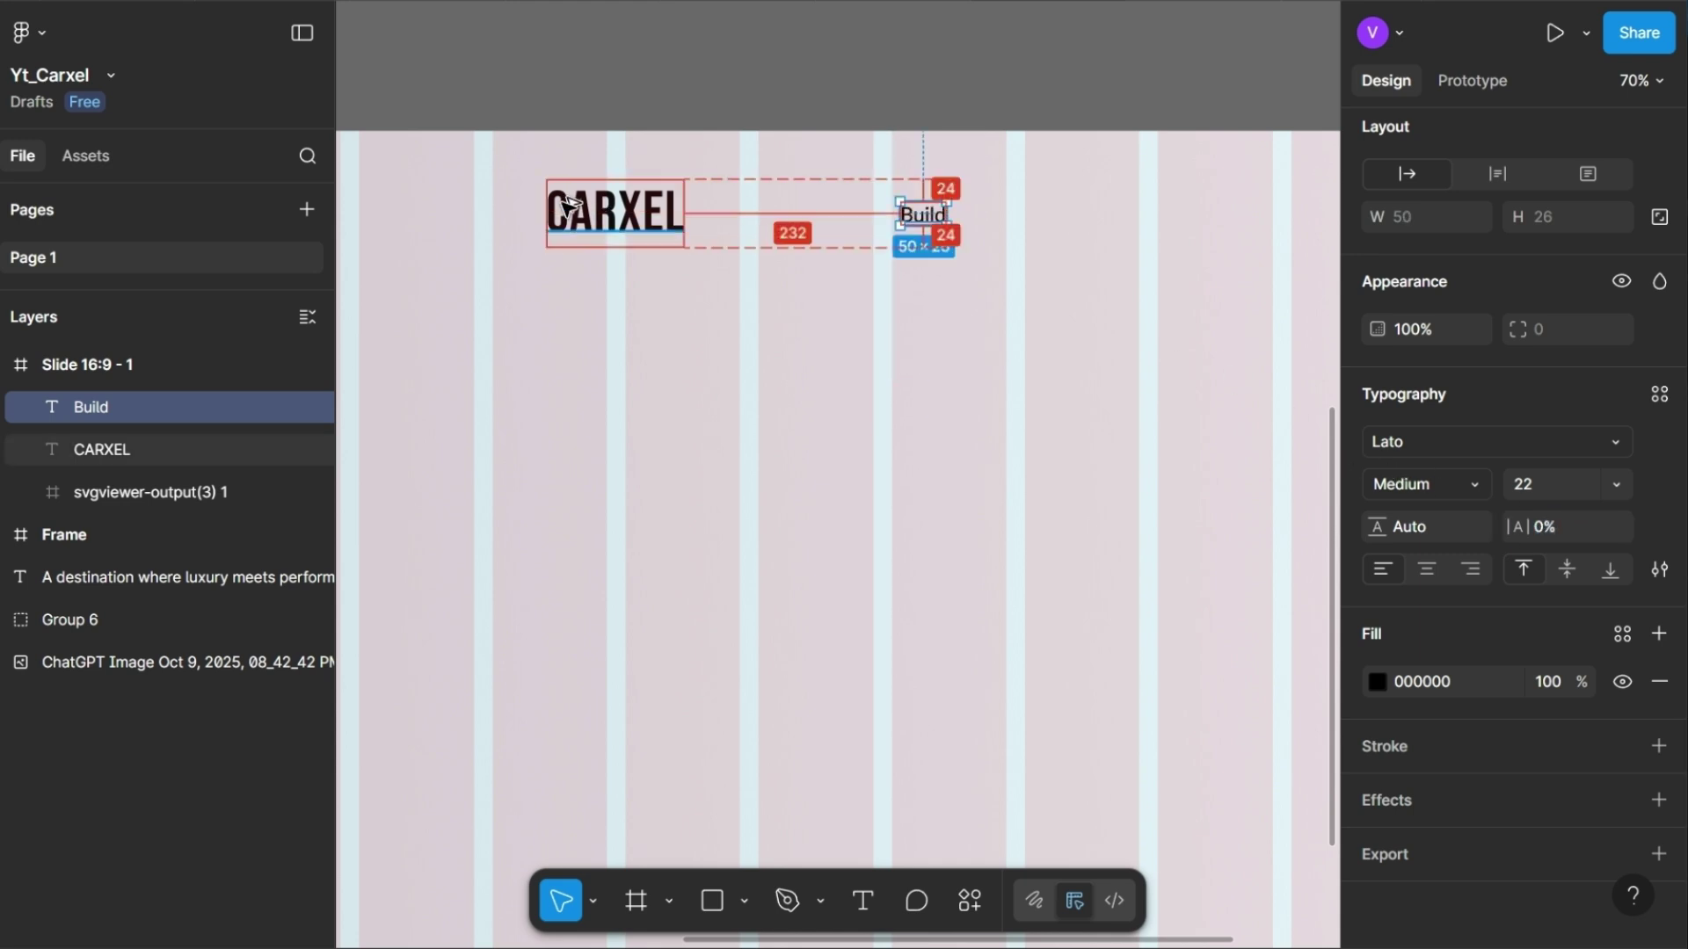
- Duplicate the Build text to its right on the same line and change the copy's wording to "Models"
{"action": "scroll", "coordinate": [897, 225], "scroll_direction": "right", "scroll_amount": 4}
{"action": "scroll", "coordinate": [948, 277], "scroll_direction": "up", "scroll_amount": 3}
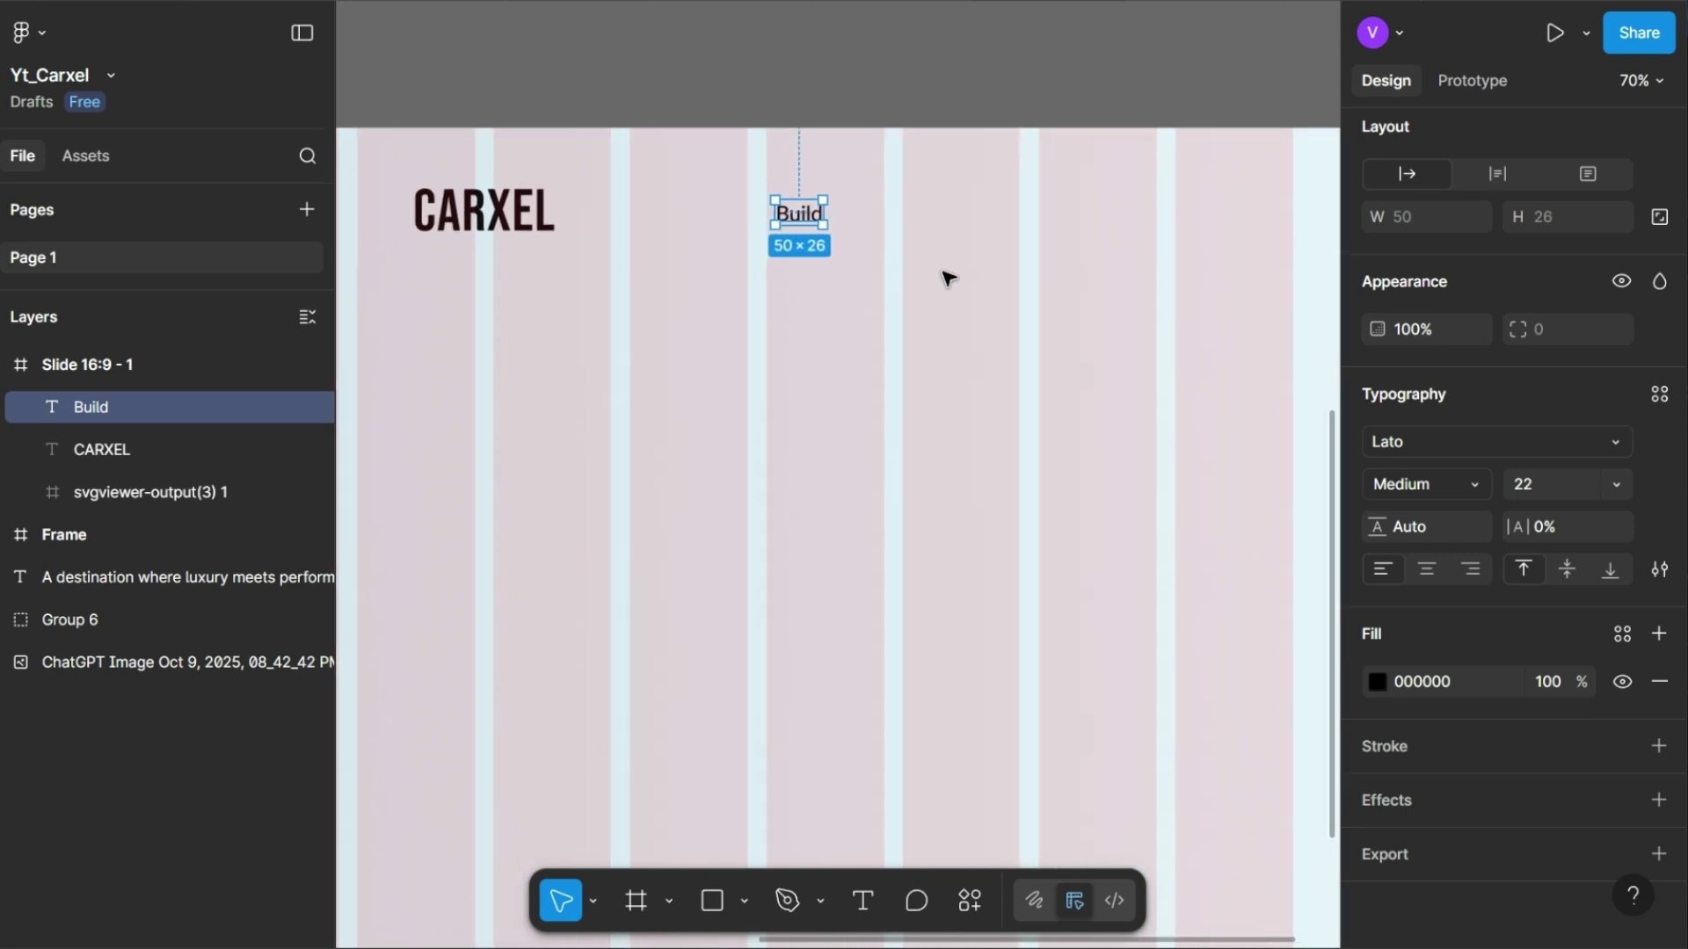
{"action": "scroll", "coordinate": [948, 278], "scroll_direction": "right", "scroll_amount": 1}
{"action": "left_click_drag", "start_coordinate": [684, 201], "coordinate": [816, 198]}
{"action": "double_click", "coordinate": [817, 199]}
{"action": "type", "text": "Models"}
{"action": "key", "text": "Escape"}
- Duplicate the Models text and move the copy right on the same line, leaving a gap of about 70 px
{"action": "key", "text": "ctrl+d"}
{"action": "key", "text": "shift+Right"}
{"action": "key", "text": "shift+Right"}
{"action": "key", "text": "shift+Right"}
{"action": "key", "text": "shift+Right"}
{"action": "key", "text": "shift+Right"}
{"action": "key", "text": "shift+Right"}
{"action": "key", "text": "shift+Right"}
{"action": "key", "text": "shift+Right"}
{"action": "key", "text": "shift+Right"}
{"action": "key", "text": "shift+Right"}
{"action": "key", "text": "shift+Right"}
{"action": "key", "text": "shift+Right"}
{"action": "key", "text": "shift+Right"}
{"action": "key", "text": "shift+Right"}
{"action": "key", "text": "shift+Right"}
{"action": "key", "text": "shift+Right"}
{"action": "key", "text": "shift+Right"}
{"action": "key", "text": "shift+Right"}
{"action": "key", "text": "shift+Right"}
{"action": "key", "text": "shift+Right"}
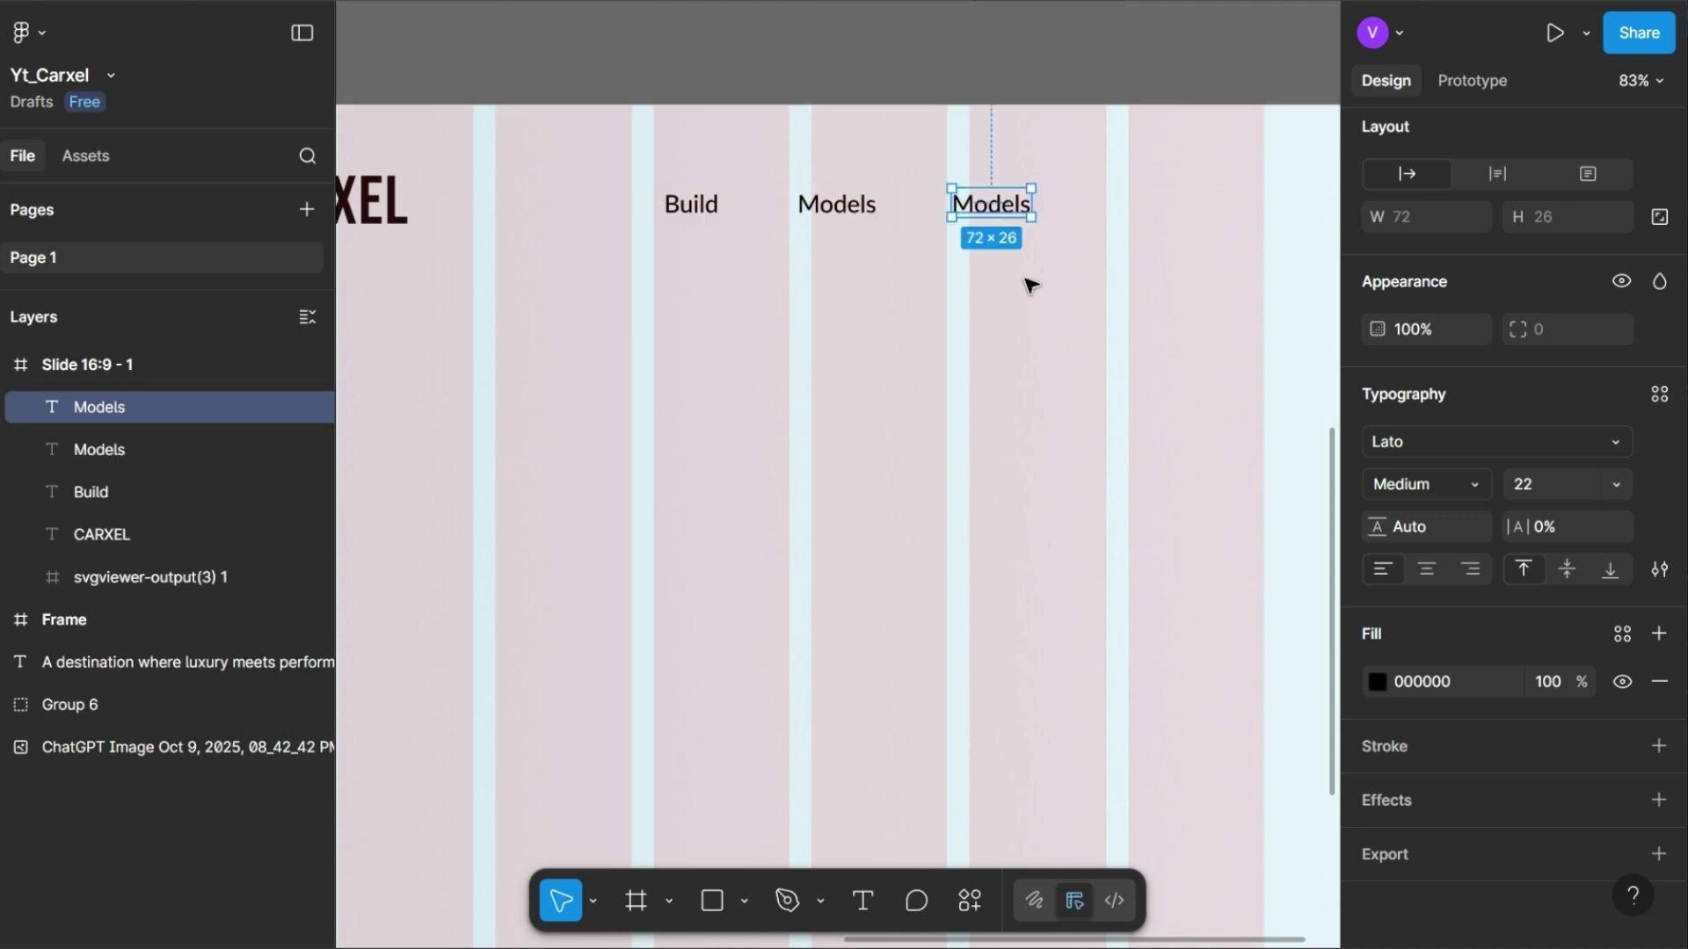
- Change the wording of the rightmost Models copy to "Support"
{"action": "double_click", "coordinate": [992, 200]}
{"action": "type", "text": "Supoort"}
{"action": "key", "text": "Left"}
{"action": "key", "text": "Left"}
{"action": "key", "text": "BackSpace"}
{"action": "key", "text": "Left"}
{"action": "type", "text": "p"}
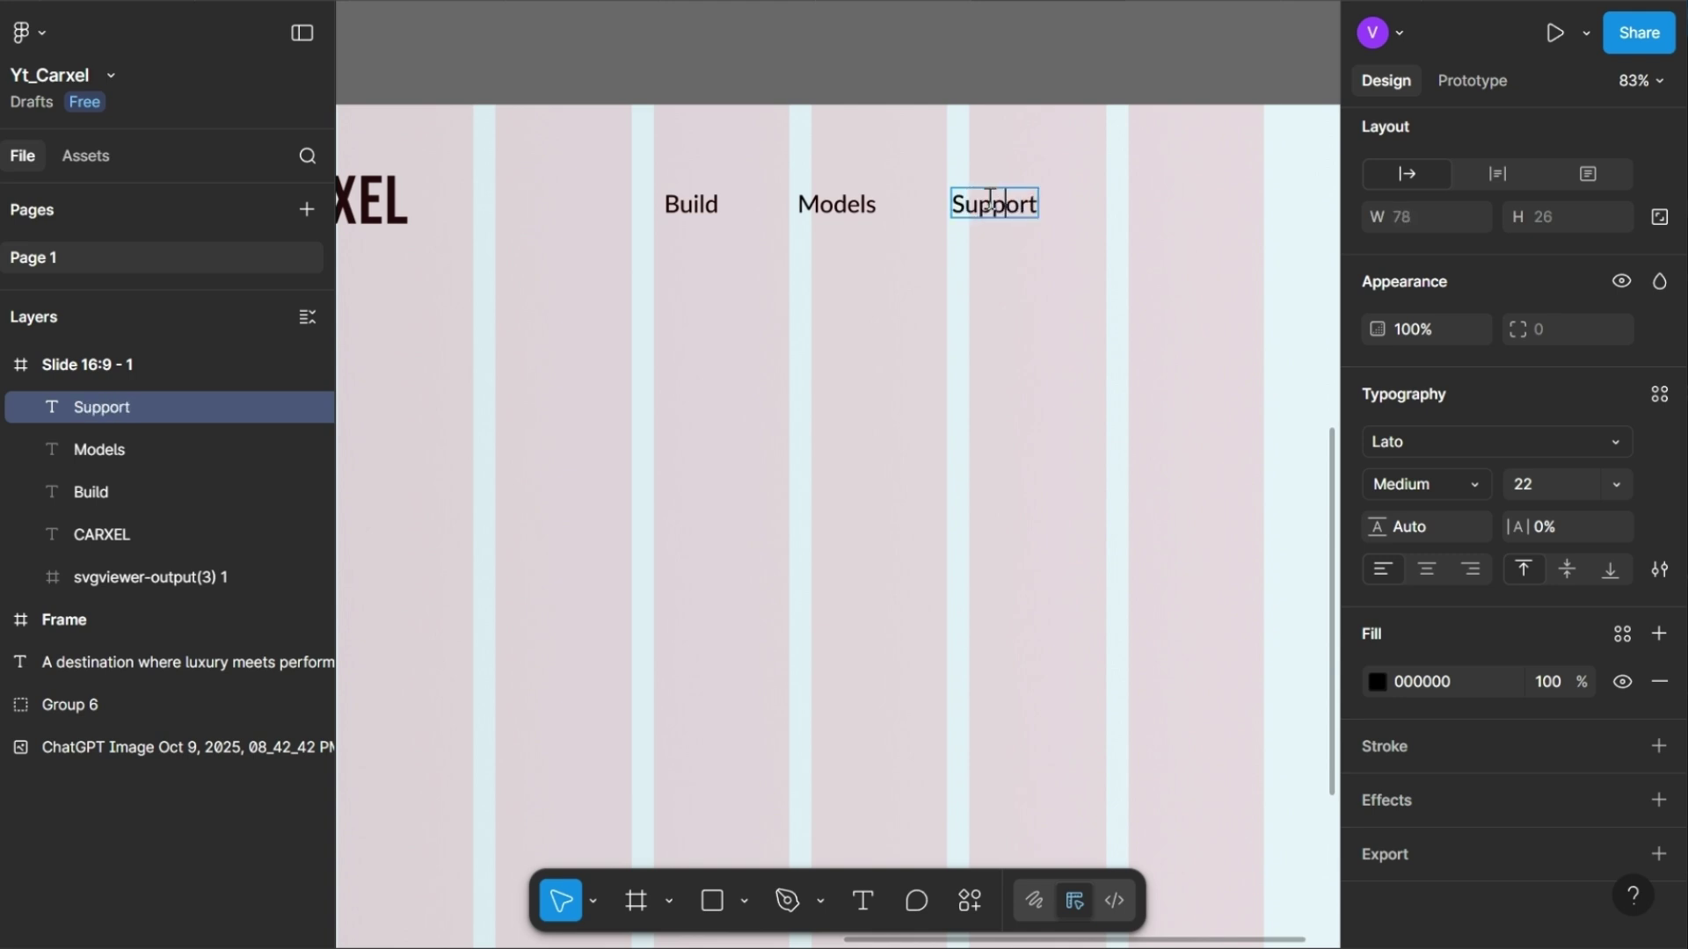
{"action": "key", "text": "Escape"}
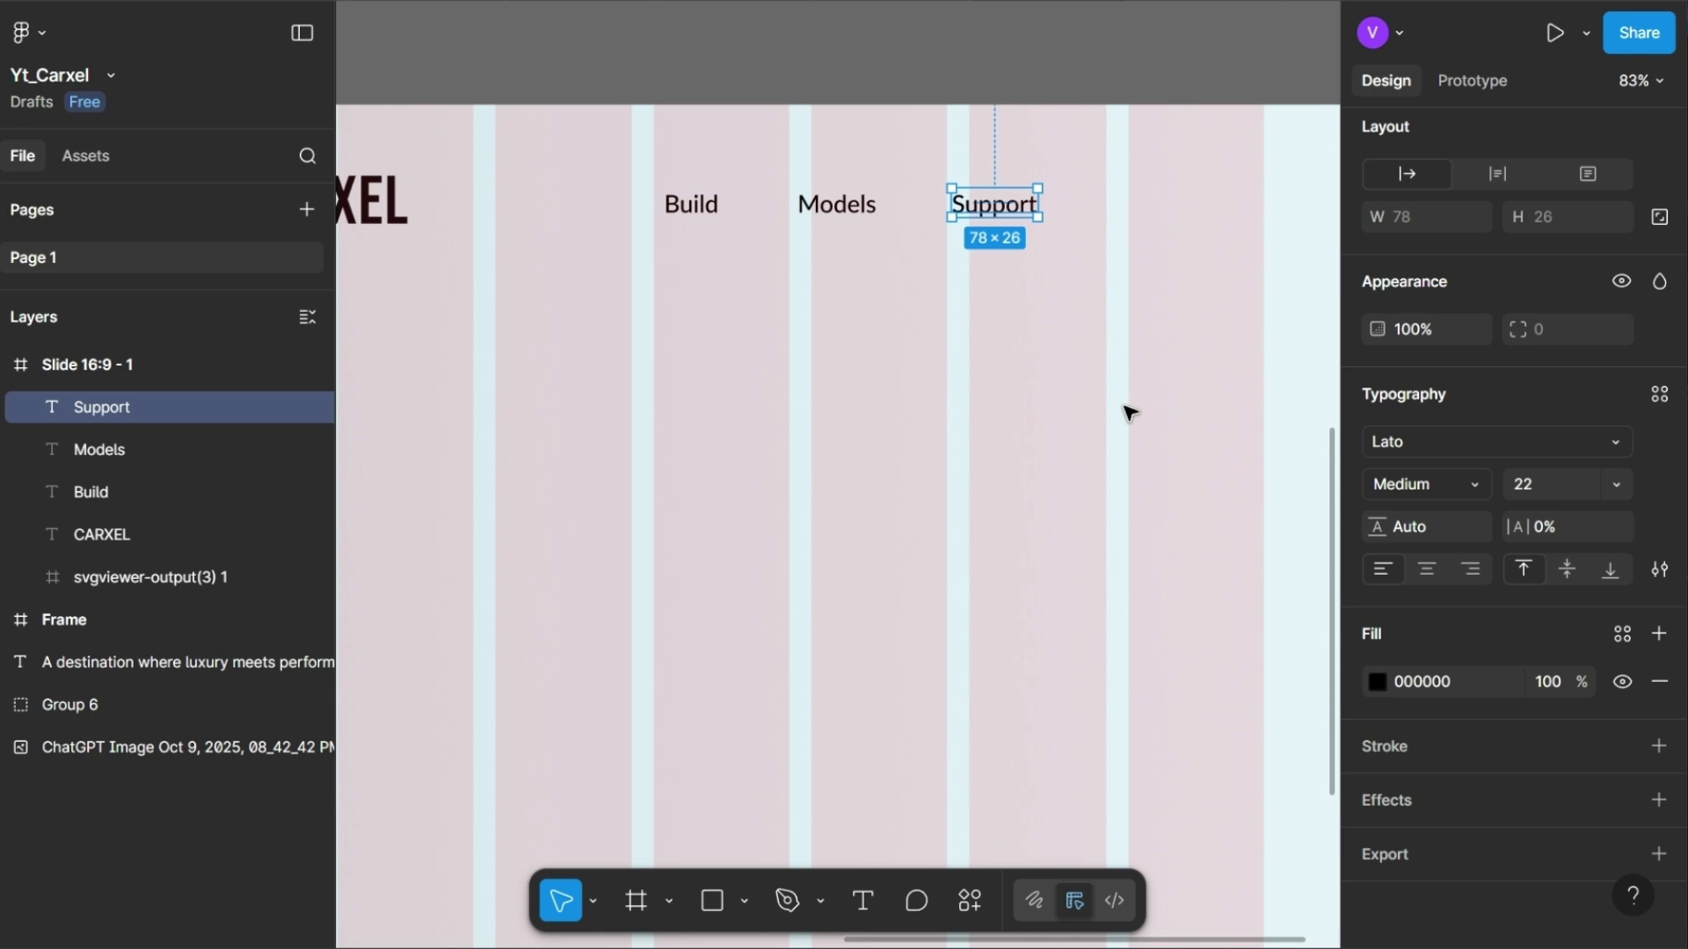
- Combine the Build, Models and Support texts into a horizontal auto layout with a gap of 64
{"action": "left_click", "coordinate": [1125, 410]}
{"action": "left_click", "coordinate": [714, 203]}
{"action": "left_click", "coordinate": [822, 209], "text": "shift"}
{"action": "left_click", "coordinate": [1036, 207], "text": "shift"}
{"action": "key", "text": "shift+a"}
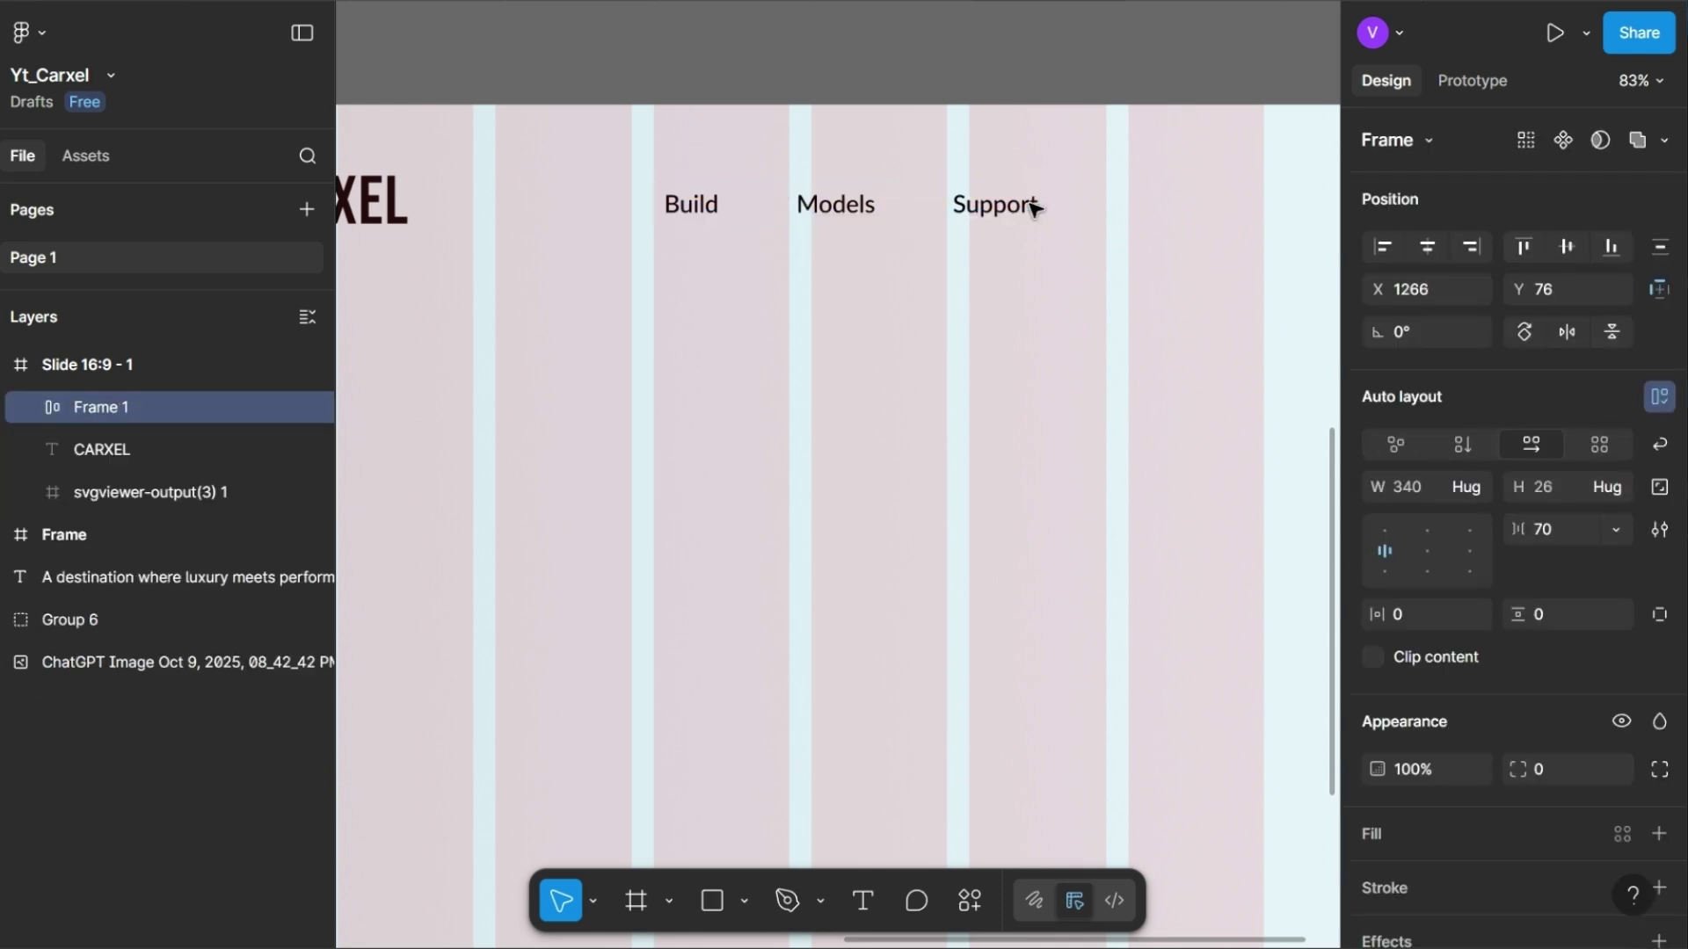
{"action": "left_click", "coordinate": [1568, 529]}
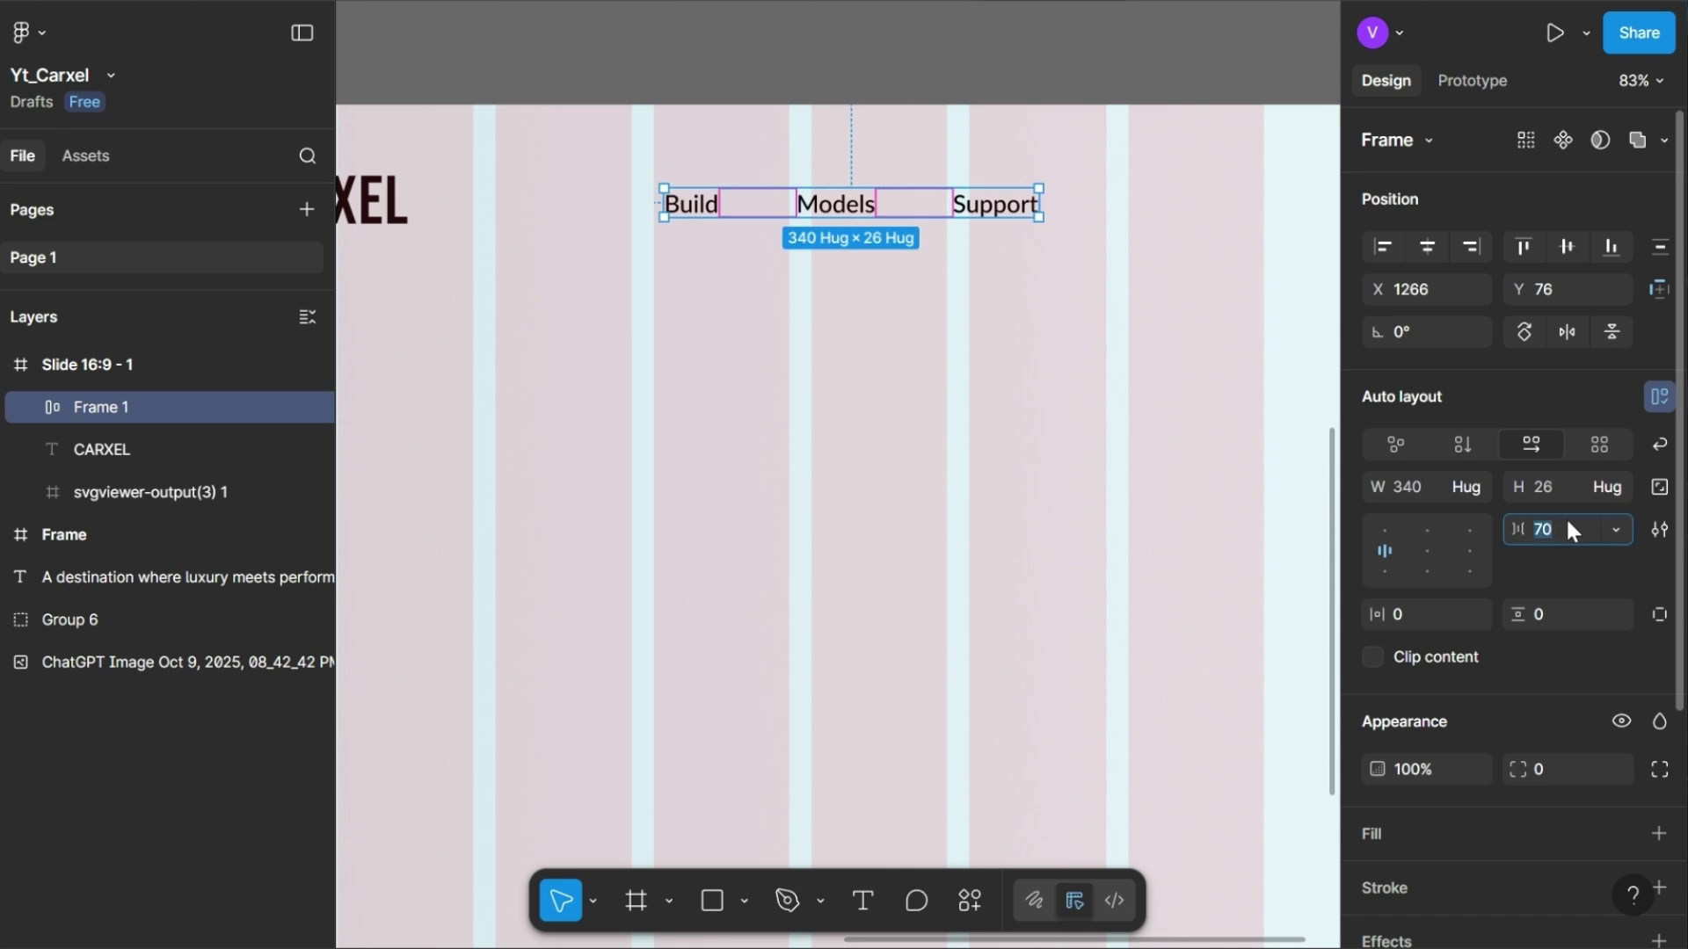
{"action": "type", "text": "64"}
{"action": "key", "text": "Return"}
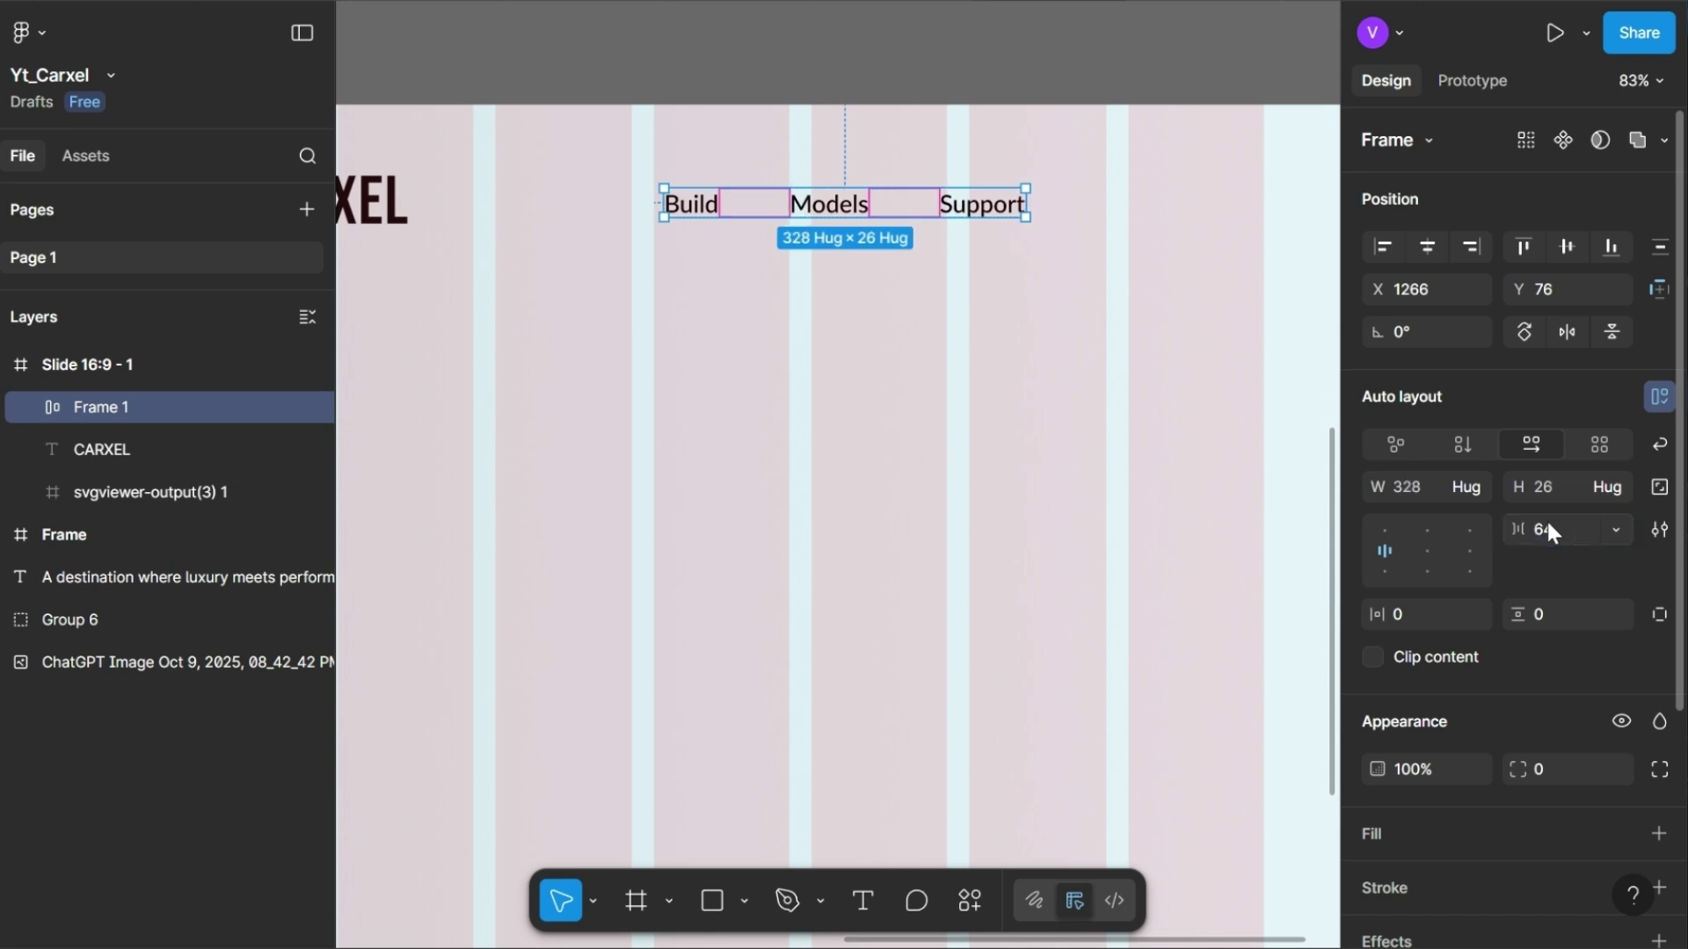
{"action": "left_click", "coordinate": [942, 392]}
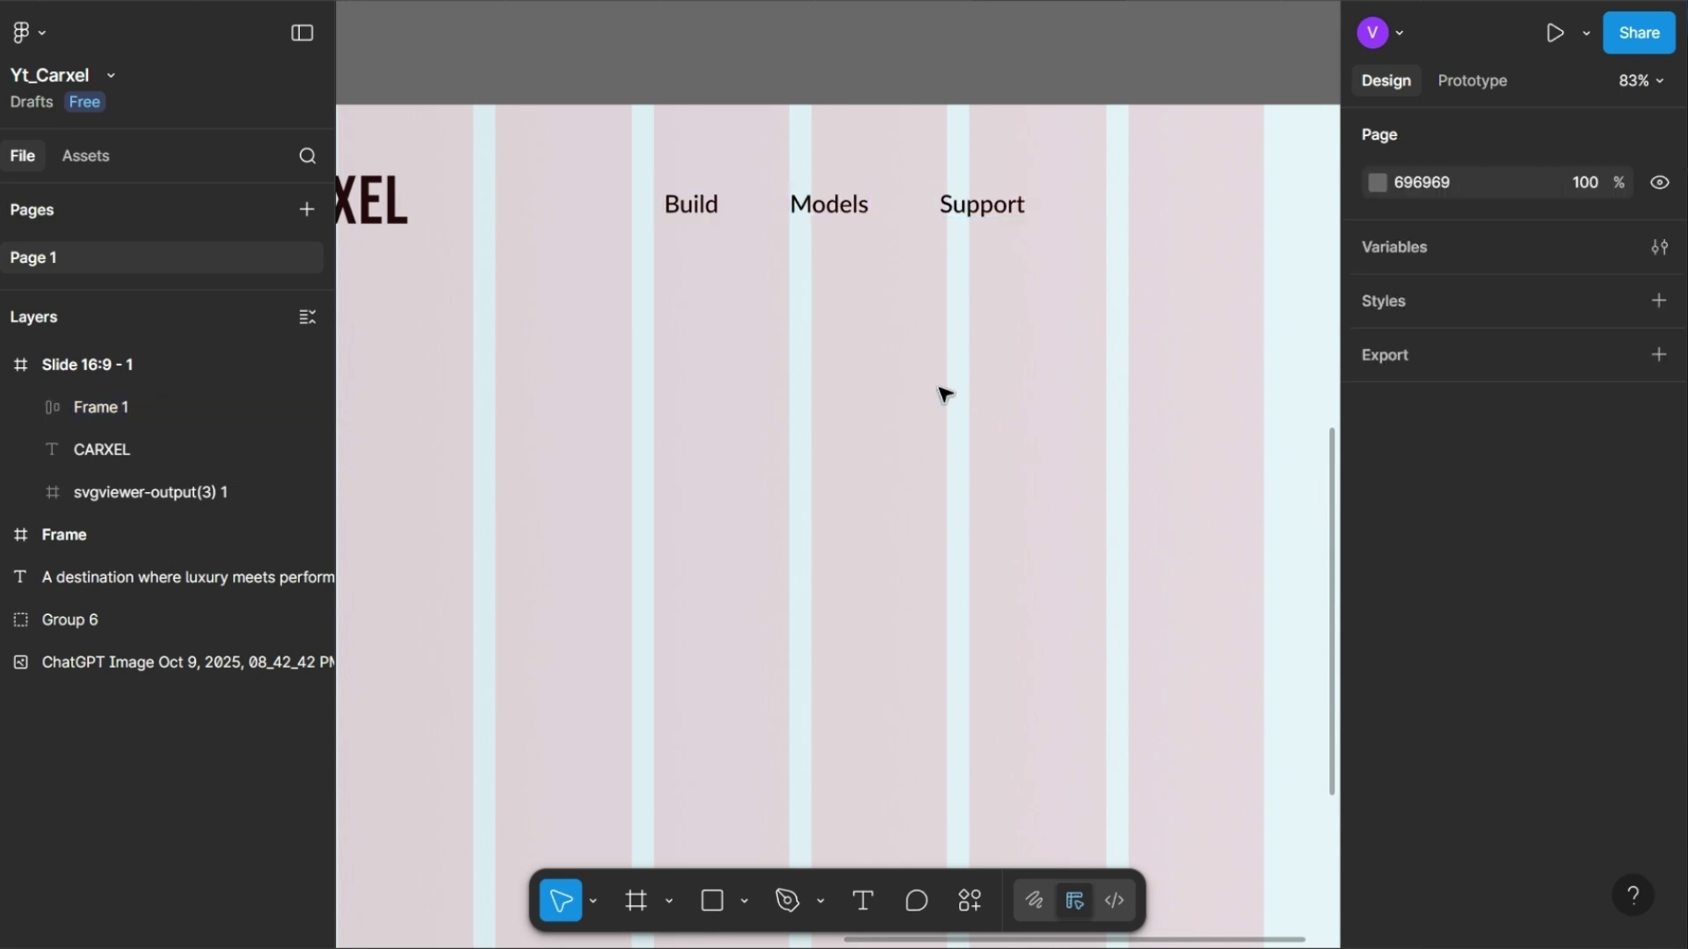
- Draw a circle to the right of the Support text and set its size to 56 × 56
{"action": "scroll", "coordinate": [941, 392], "scroll_direction": "right", "scroll_amount": 3}
{"action": "key", "text": "o"}
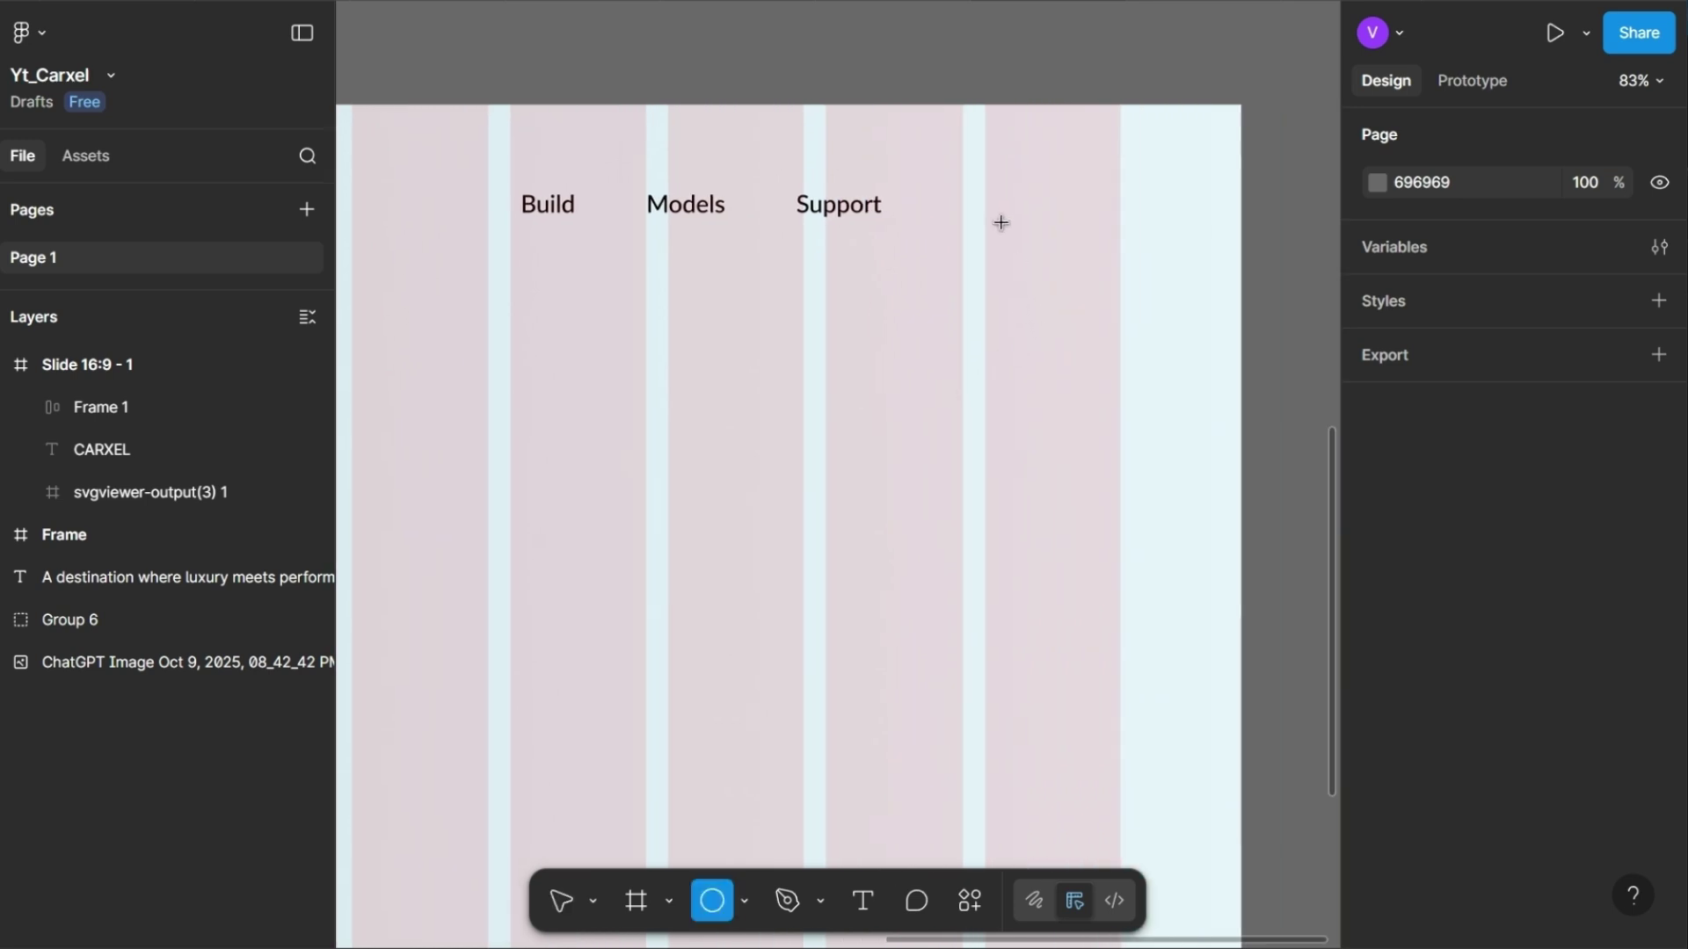
{"action": "left_click_drag", "start_coordinate": [1003, 219], "coordinate": [1069, 284]}
{"action": "type", "text": "56"}
{"action": "key", "text": "Return"}
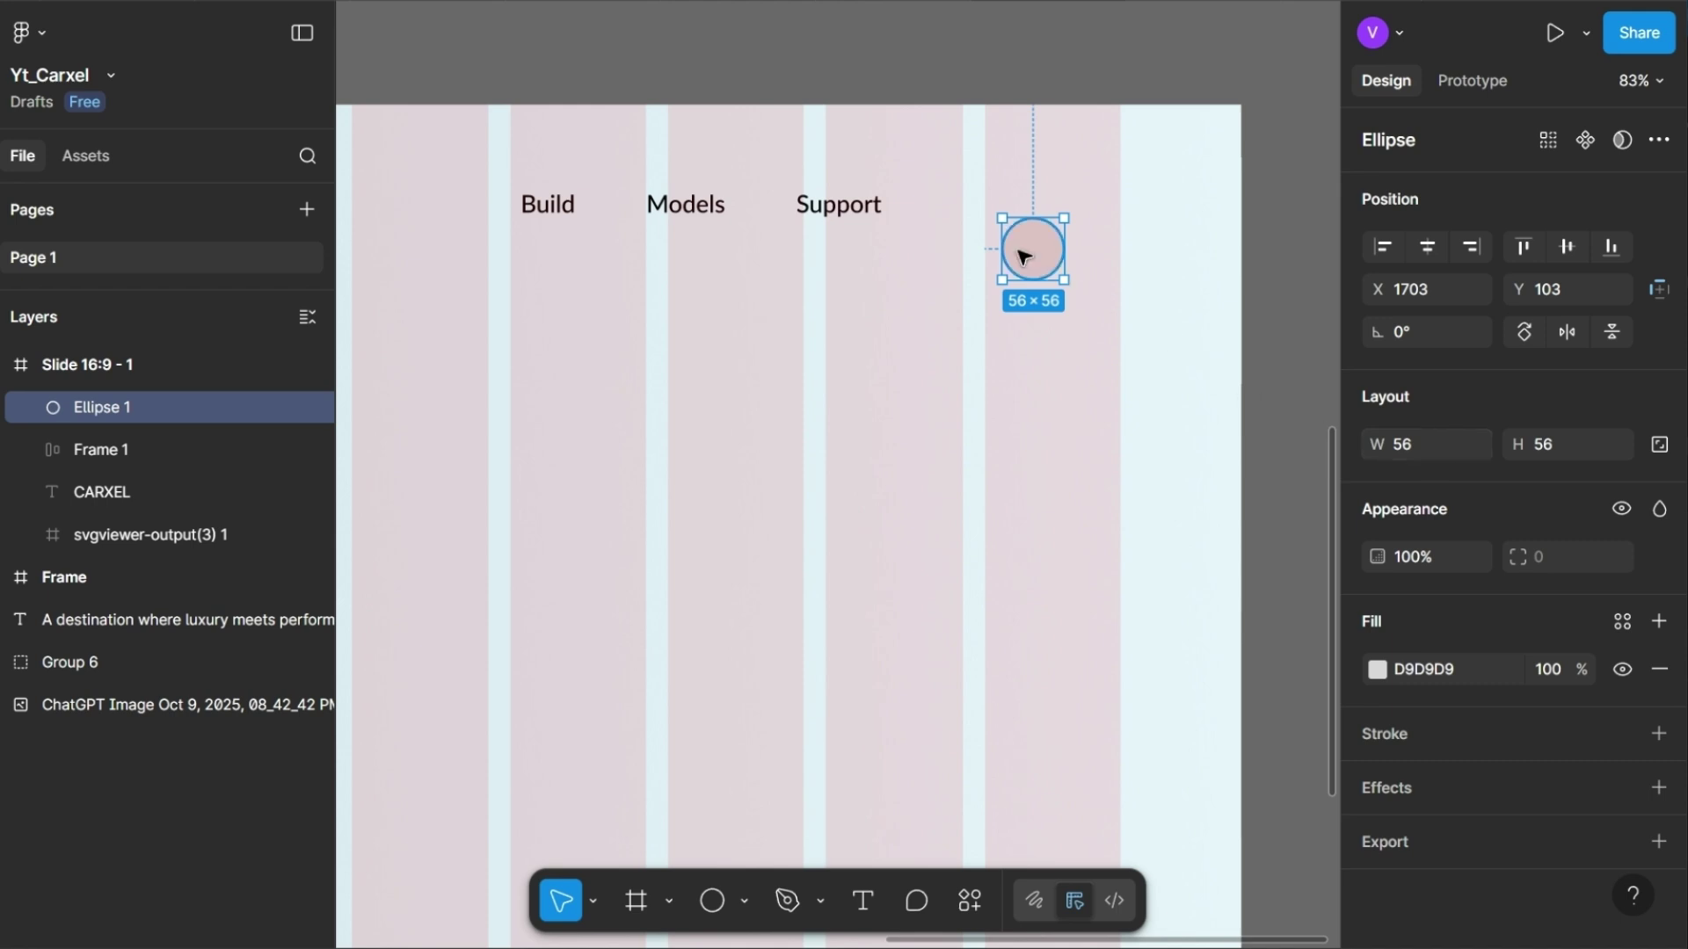
- Fill the circle with a random photo from the Avatars (male) set of the Content Reel plugin and close the plugin
{"action": "right_click", "coordinate": [1022, 256]}
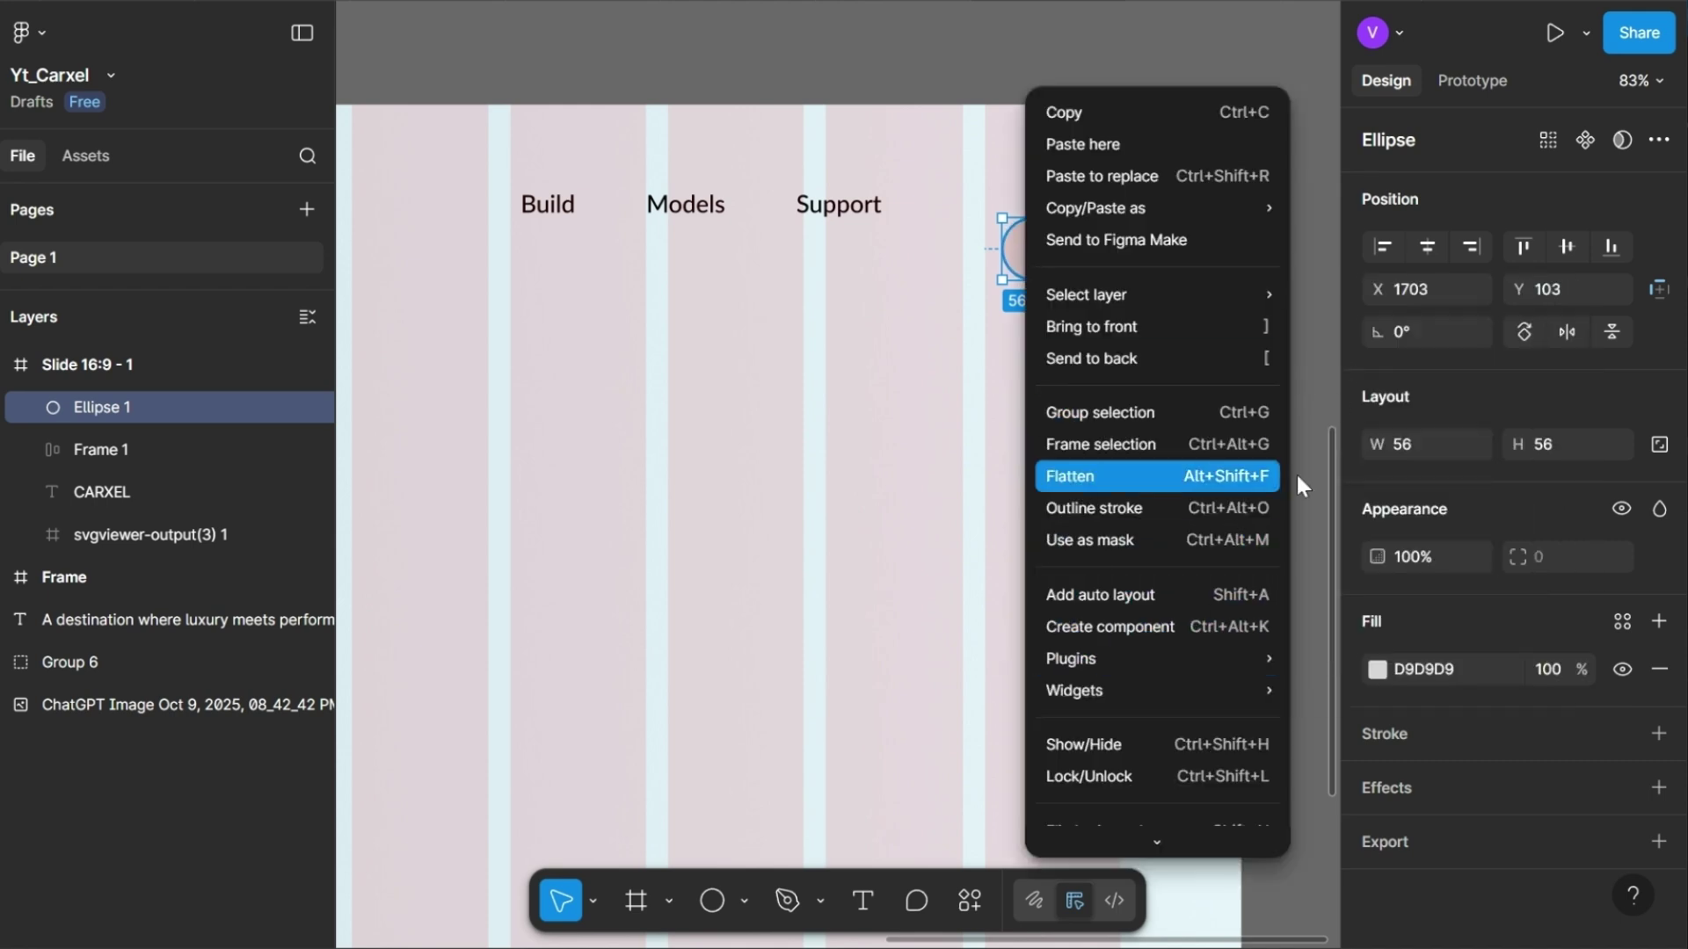
{"action": "left_click", "coordinate": [1368, 373]}
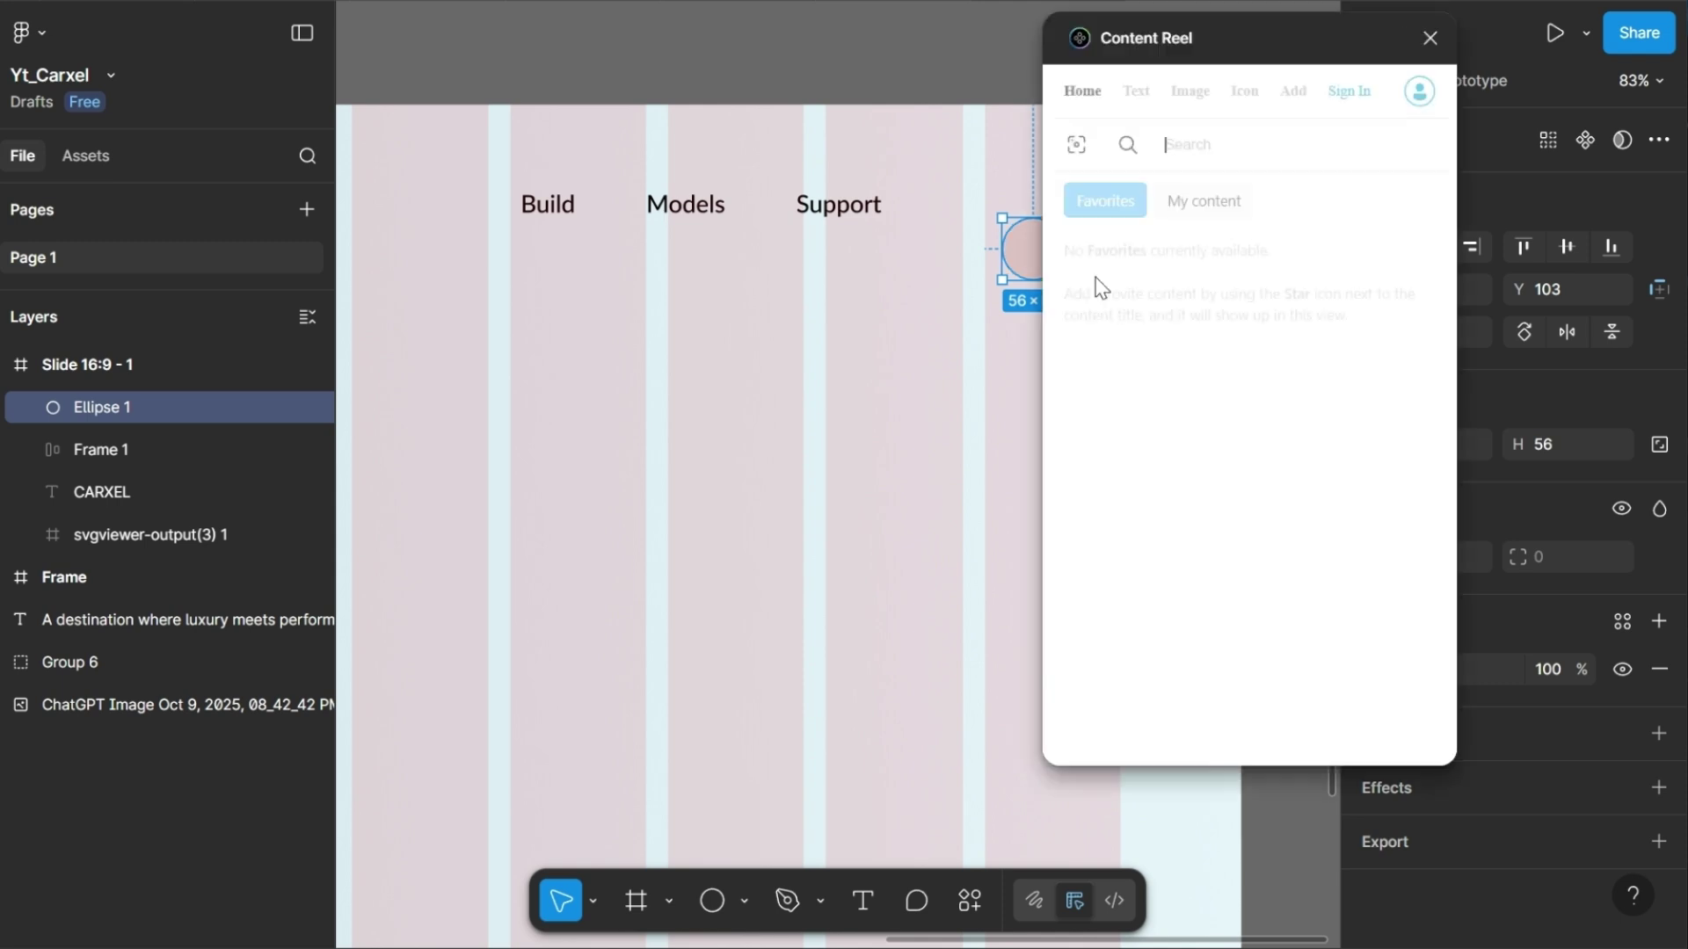
{"action": "left_click", "coordinate": [1199, 99]}
{"action": "scroll", "coordinate": [809, 386], "scroll_direction": "right", "scroll_amount": 3}
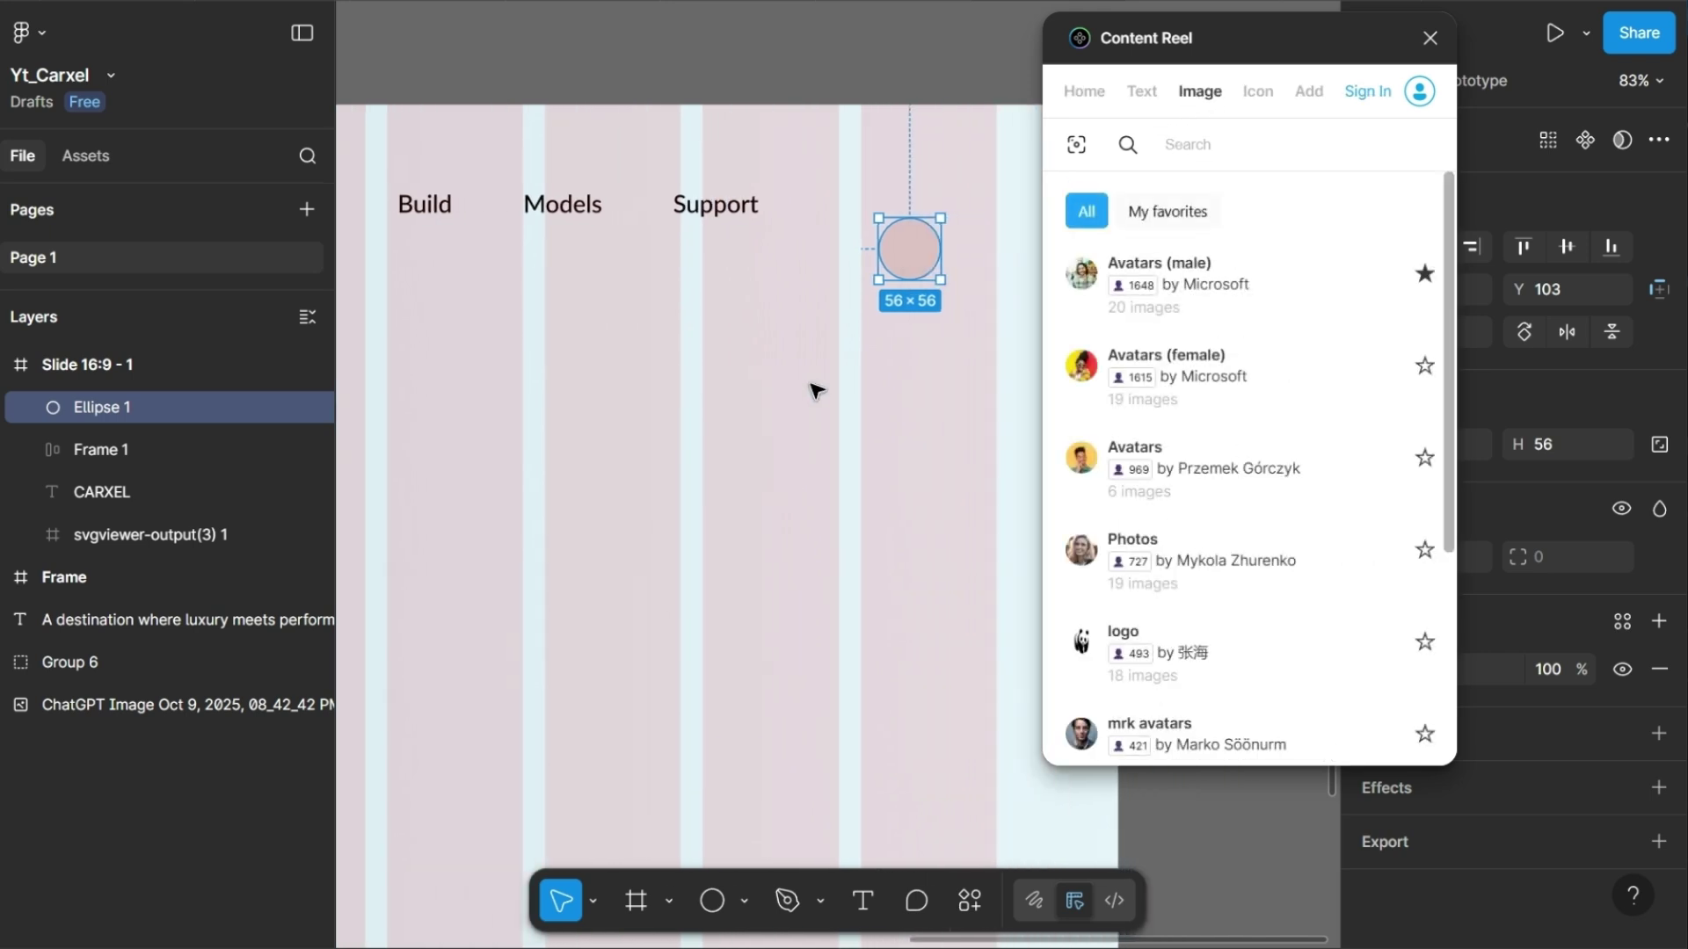
{"action": "left_click", "coordinate": [1295, 297]}
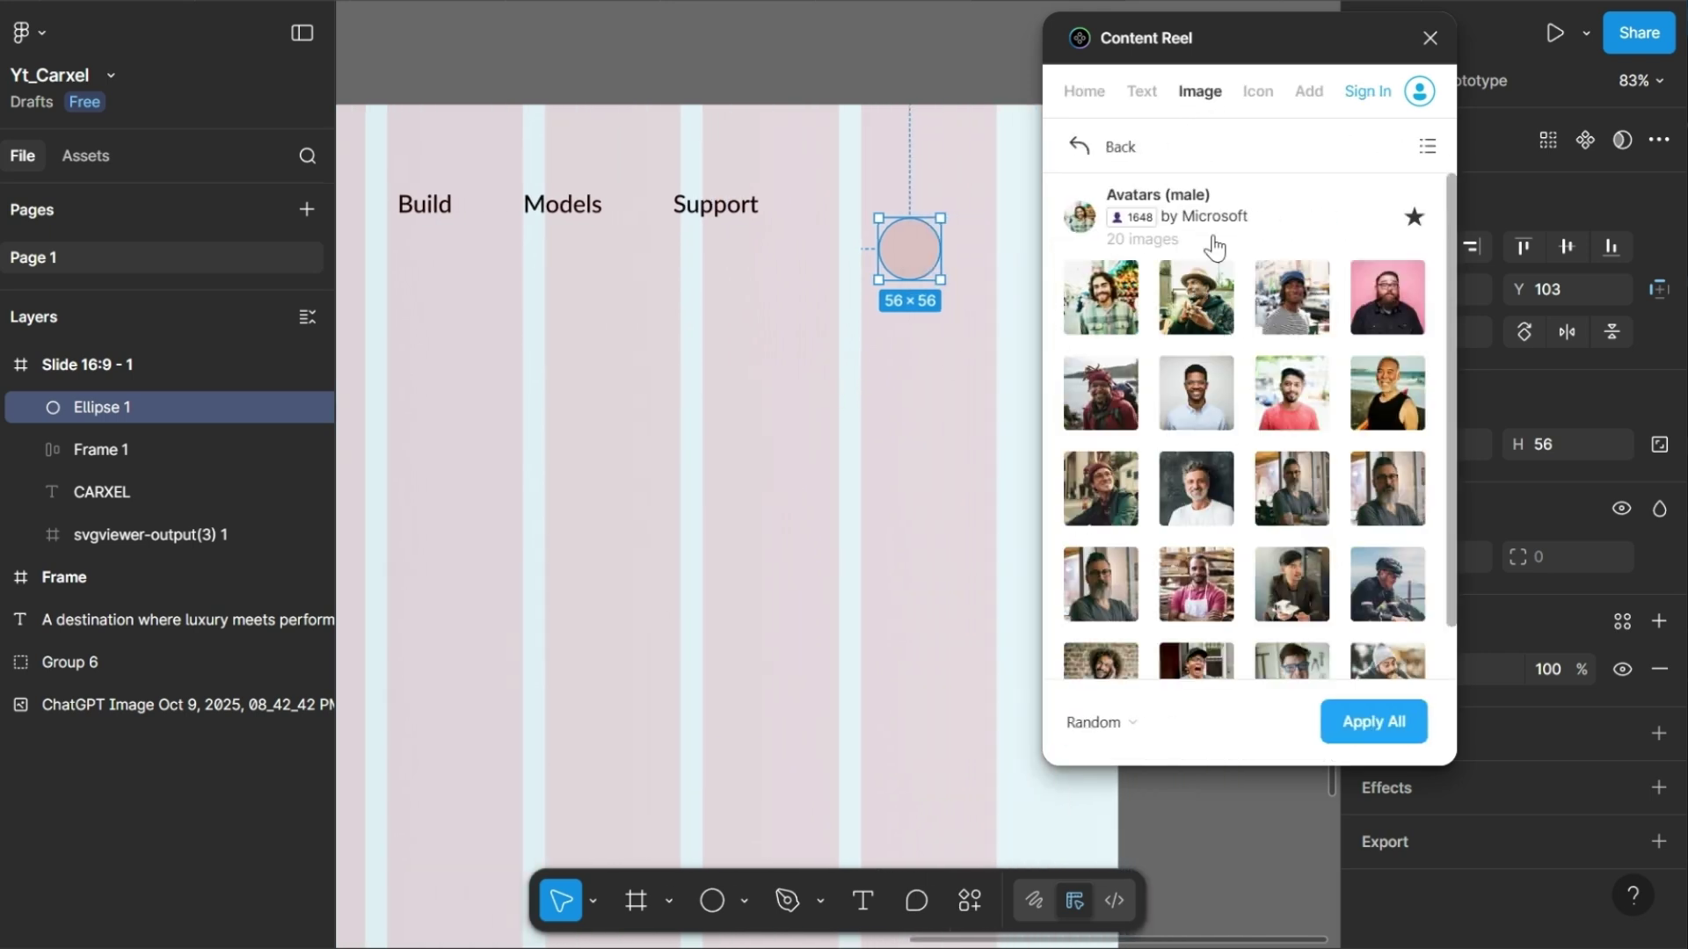
{"action": "left_click", "coordinate": [1376, 741]}
{"action": "left_click", "coordinate": [1377, 741]}
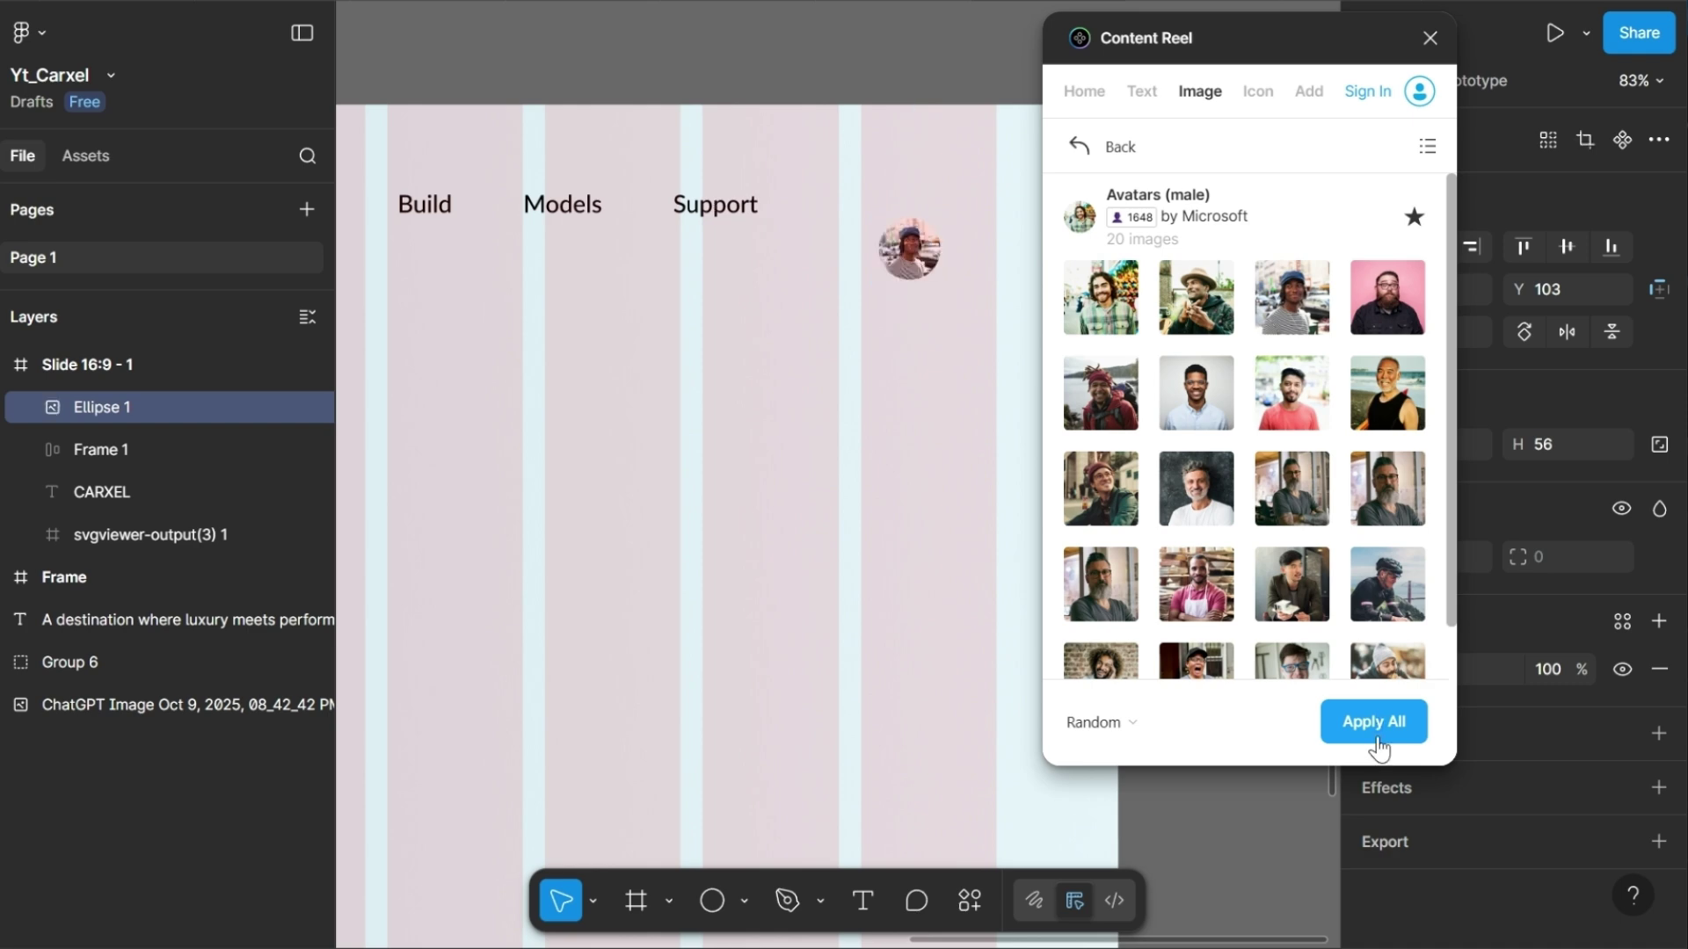
{"action": "left_click", "coordinate": [1376, 746]}
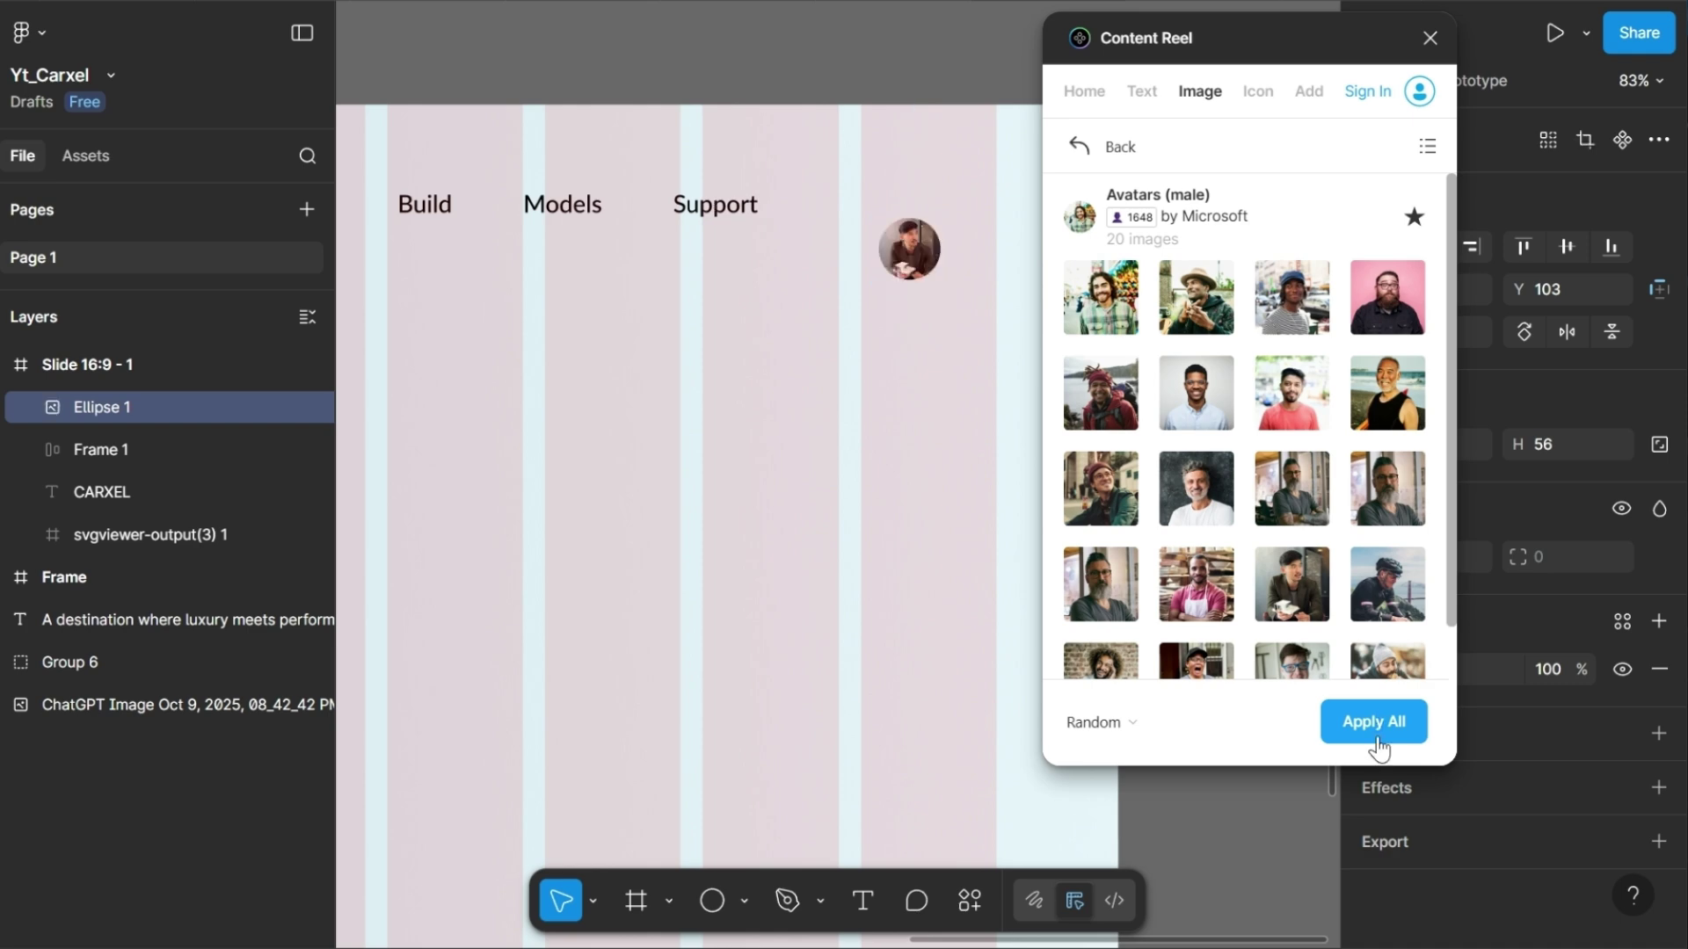
{"action": "left_click", "coordinate": [1442, 37]}
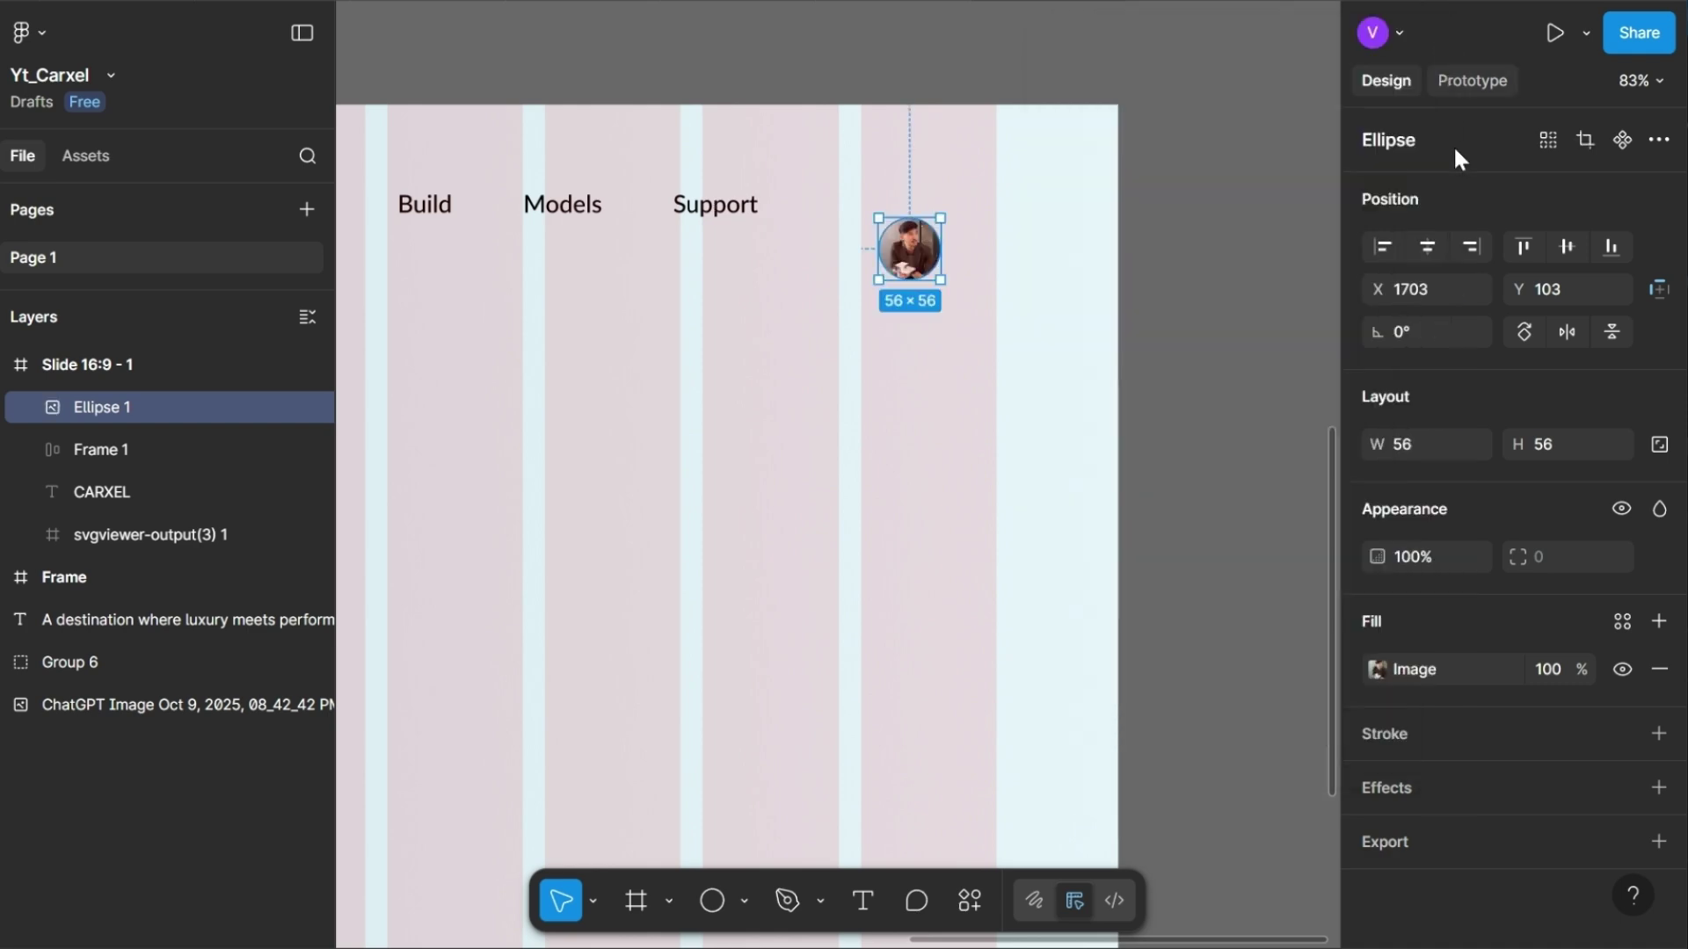
- Add an inside stroke in FFFFFF with a weight of 3 to the avatar circle
{"action": "left_click", "coordinate": [1437, 735]}
{"action": "left_click", "coordinate": [1454, 779]}
{"action": "type", "text": "F"}
{"action": "key", "text": "Return"}
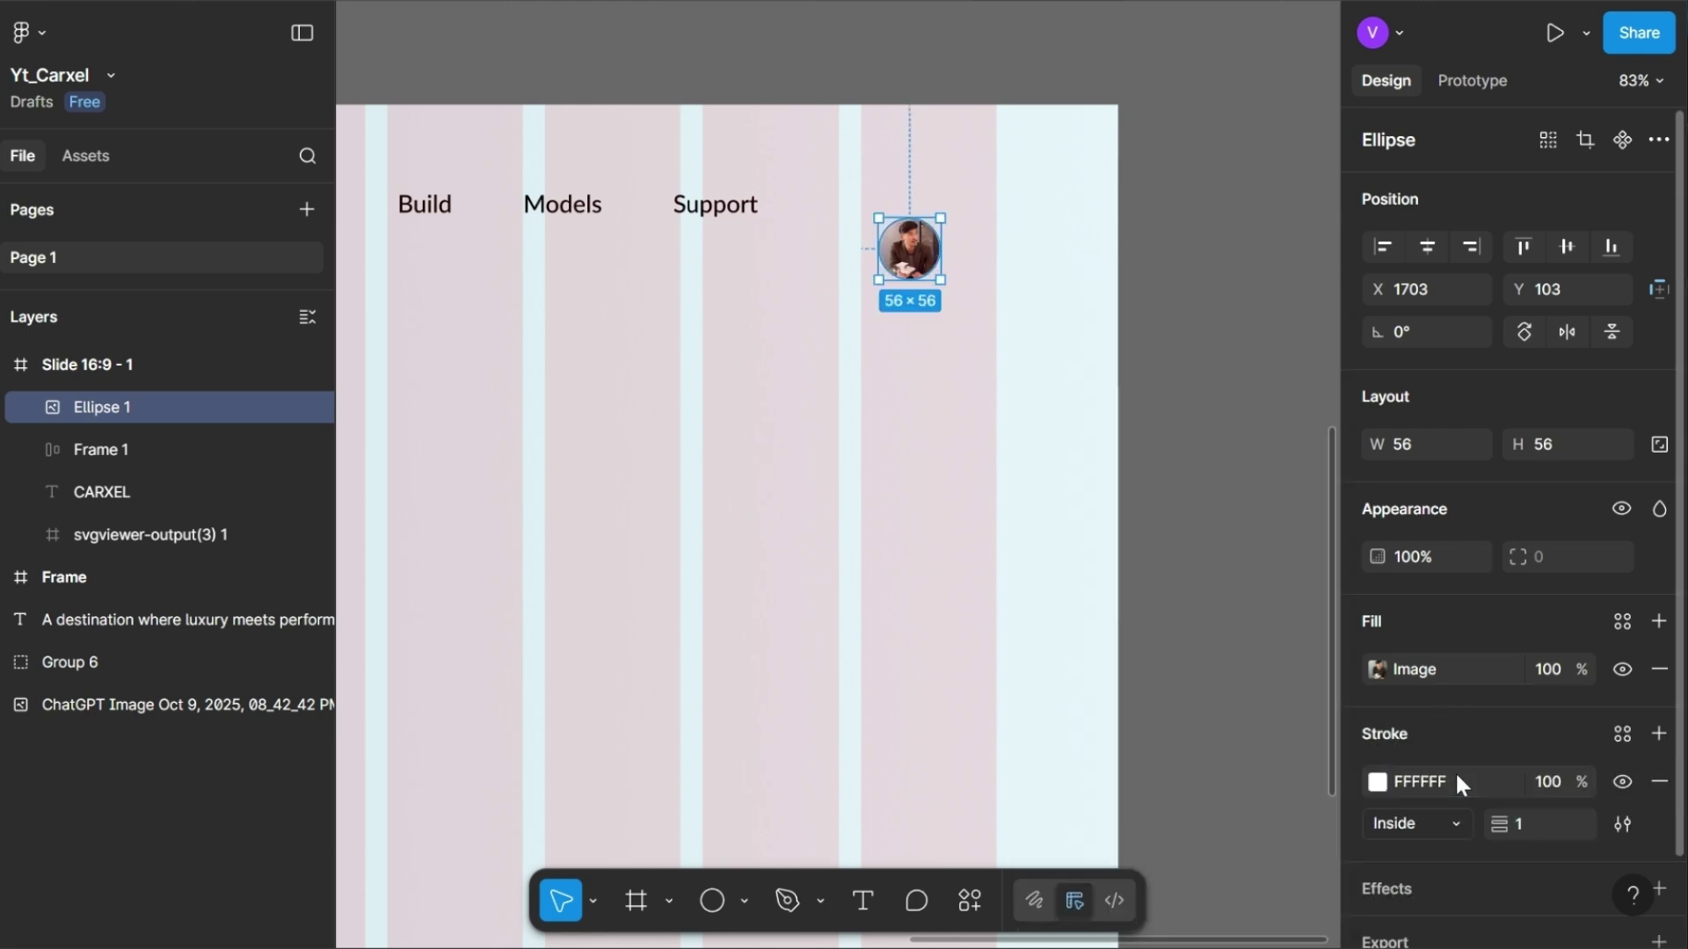
{"action": "left_click", "coordinate": [1528, 824]}
{"action": "type", "text": "3"}
{"action": "key", "text": "Return"}
{"action": "left_click", "coordinate": [1052, 546]}
- Move the avatar to X 1754, Y 61, level with the navigation links and flush with the last grid column's outer edge
{"action": "left_click", "coordinate": [910, 249]}
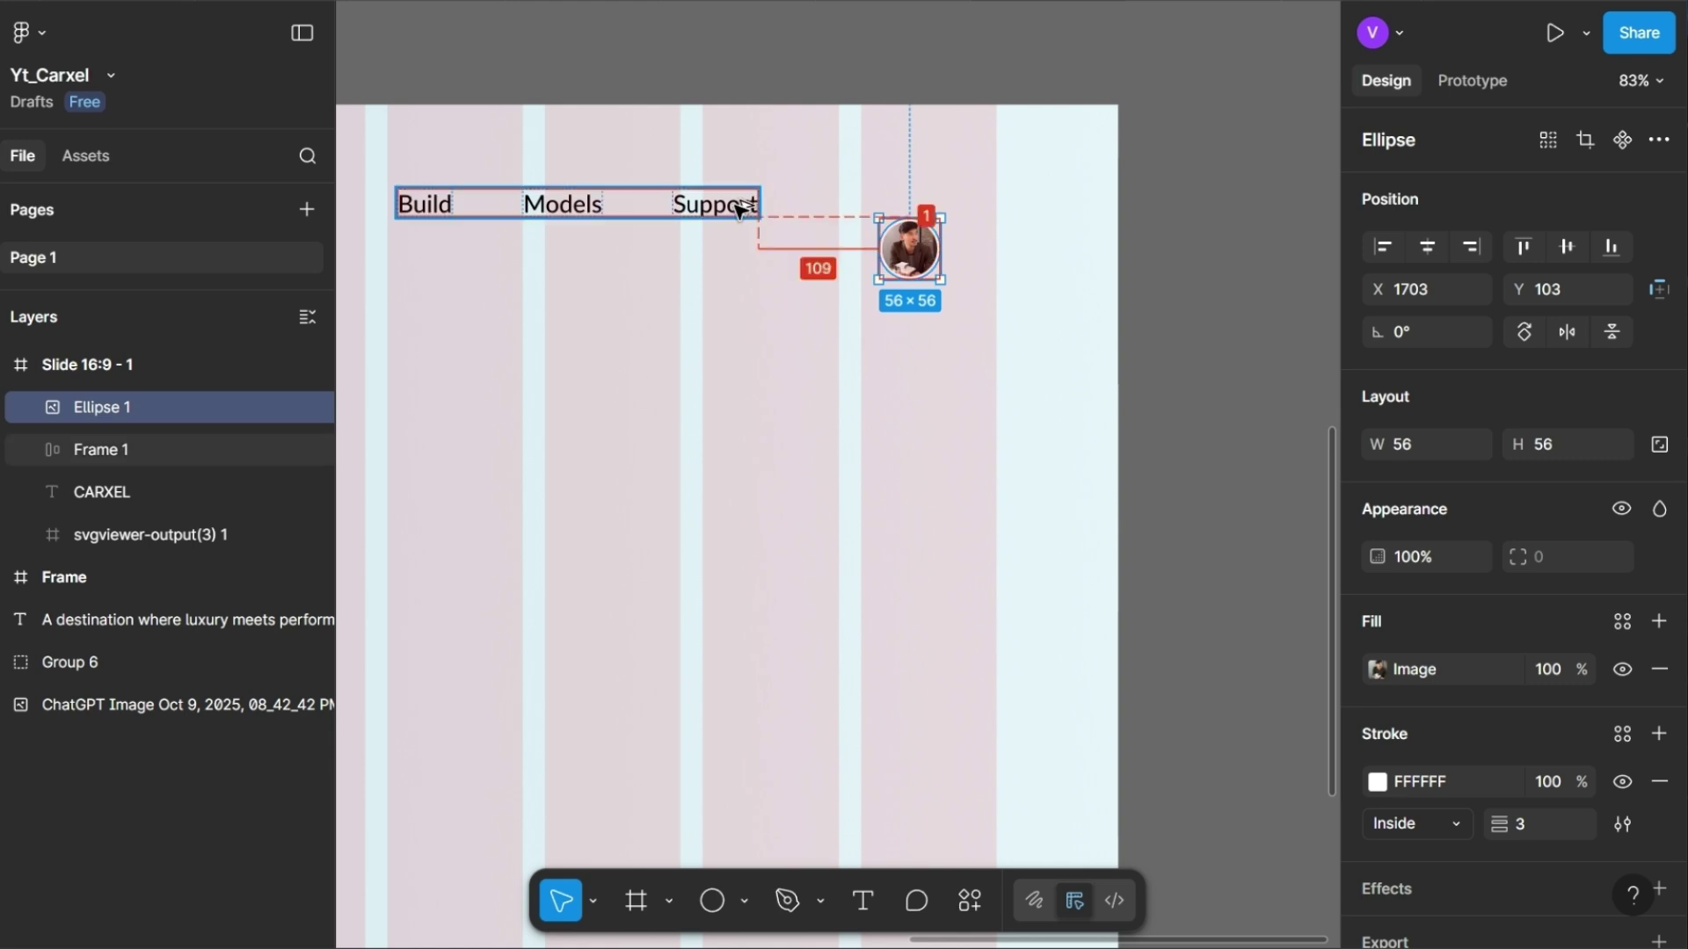
{"action": "key", "text": "shift+Up"}
{"action": "key", "text": "shift+Up"}
{"action": "key", "text": "shift+Up"}
{"action": "key", "text": "shift+Up"}
{"action": "key", "text": "shift+Right"}
{"action": "key", "text": "shift+Right"}
{"action": "key", "text": "shift+Right"}
{"action": "key", "text": "shift+Right"}
{"action": "key", "text": "shift+Right"}
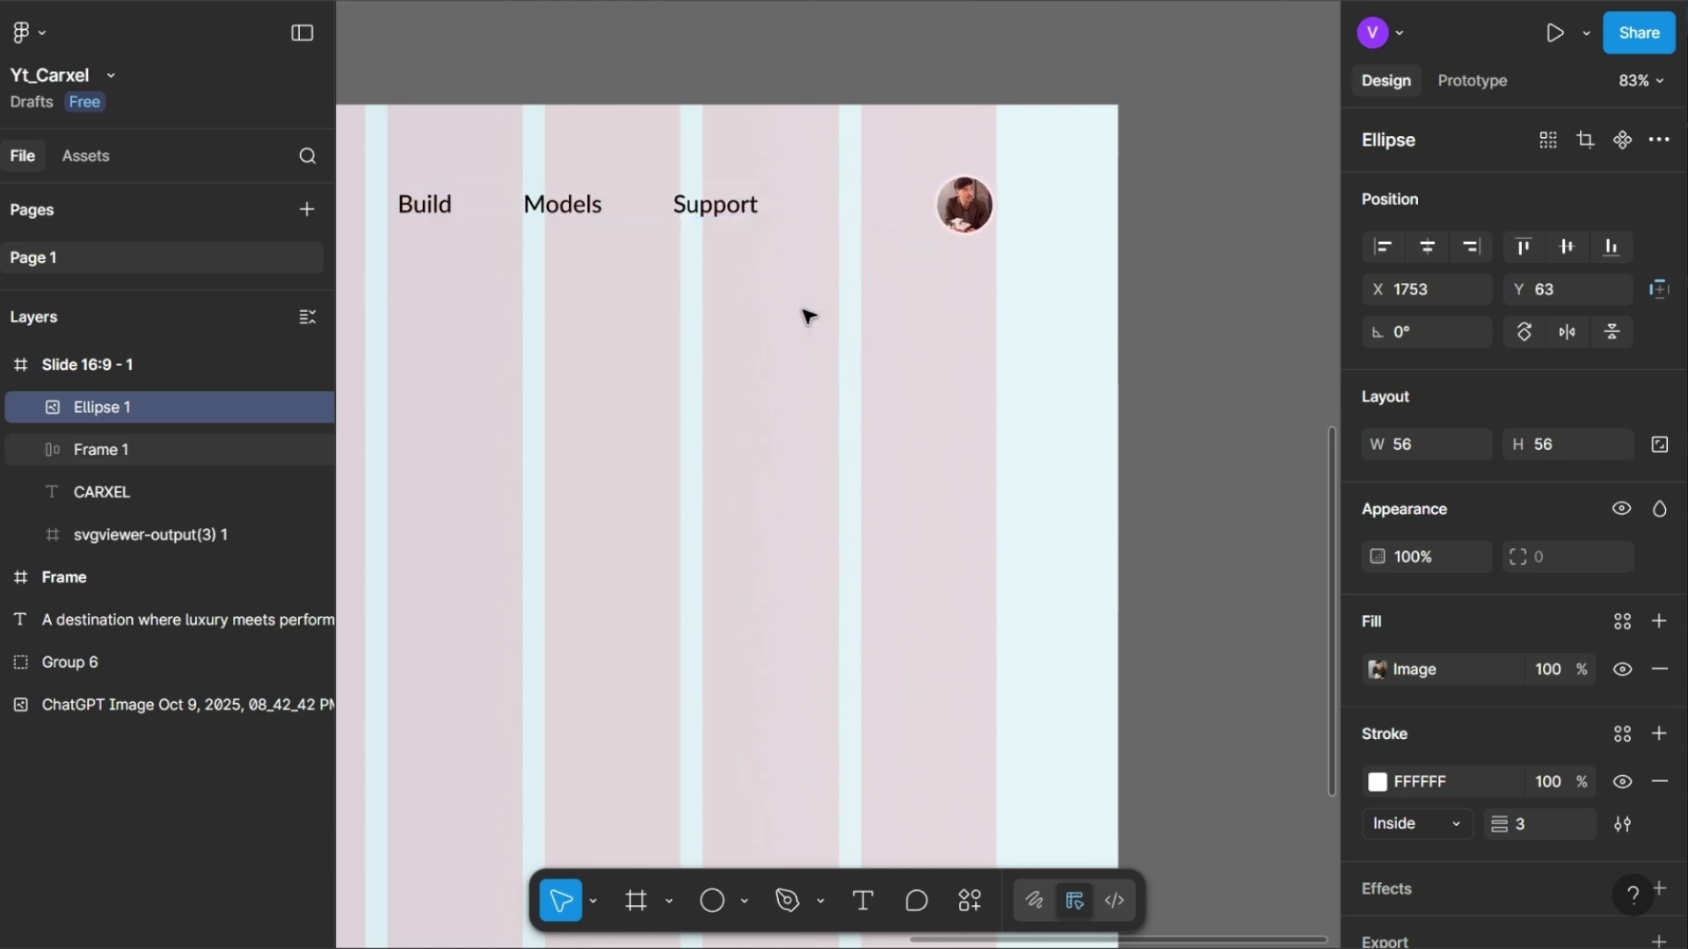
{"action": "key", "text": "alt"}
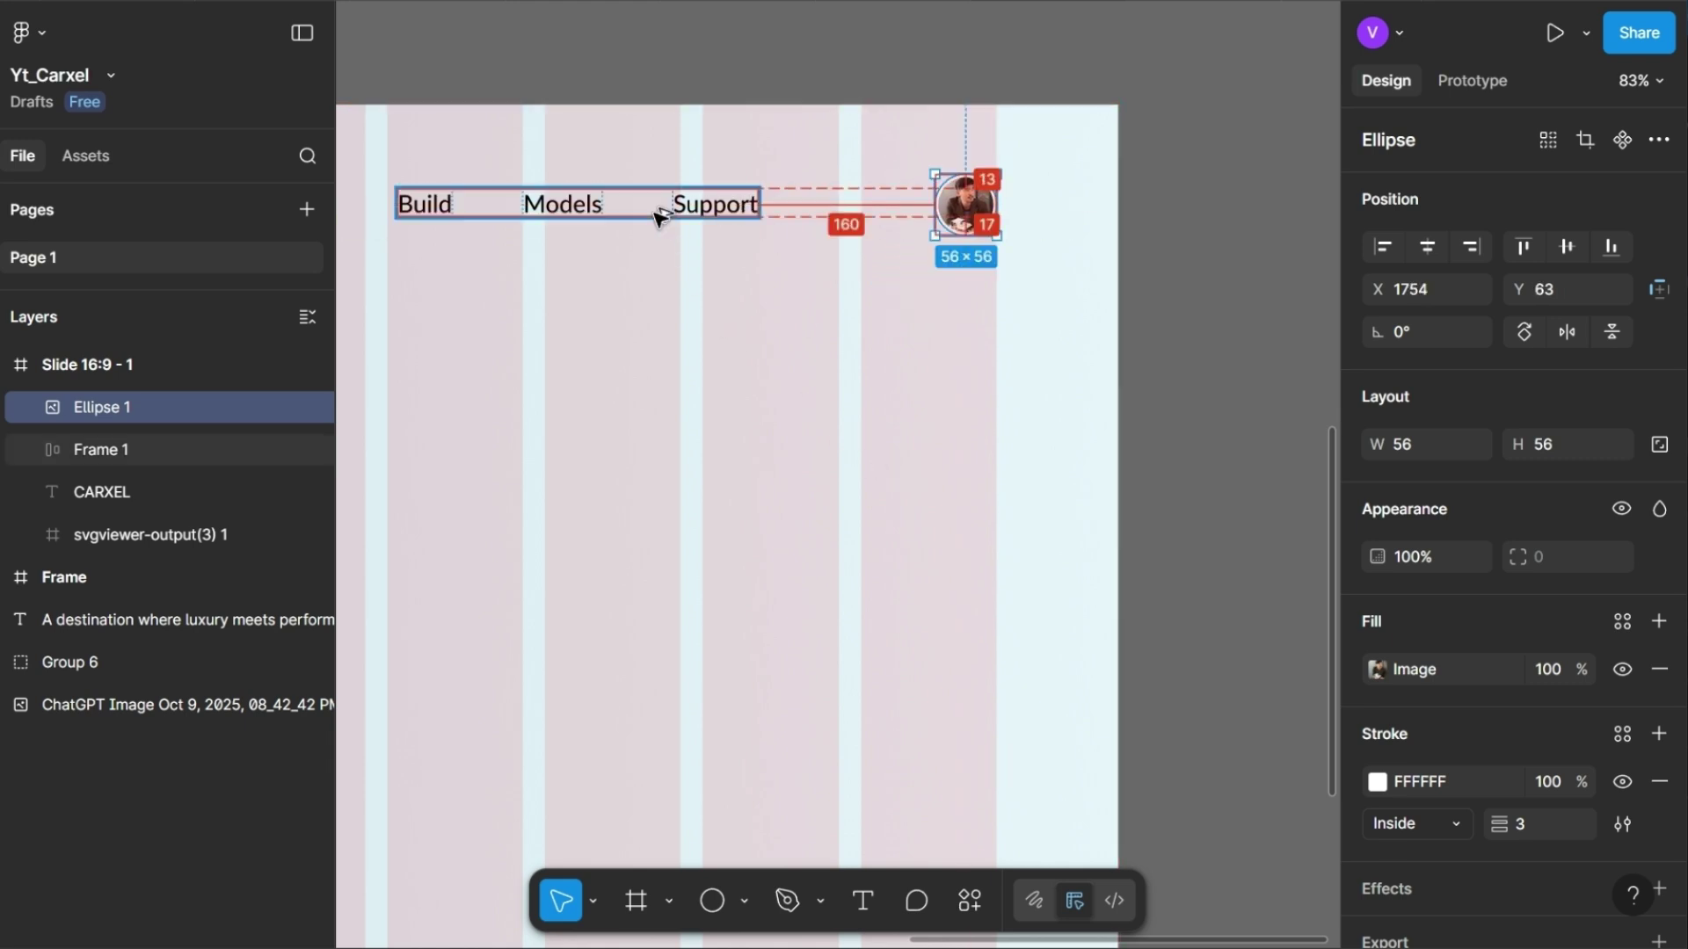
{"action": "key", "text": "Up"}
{"action": "key", "text": "Up"}
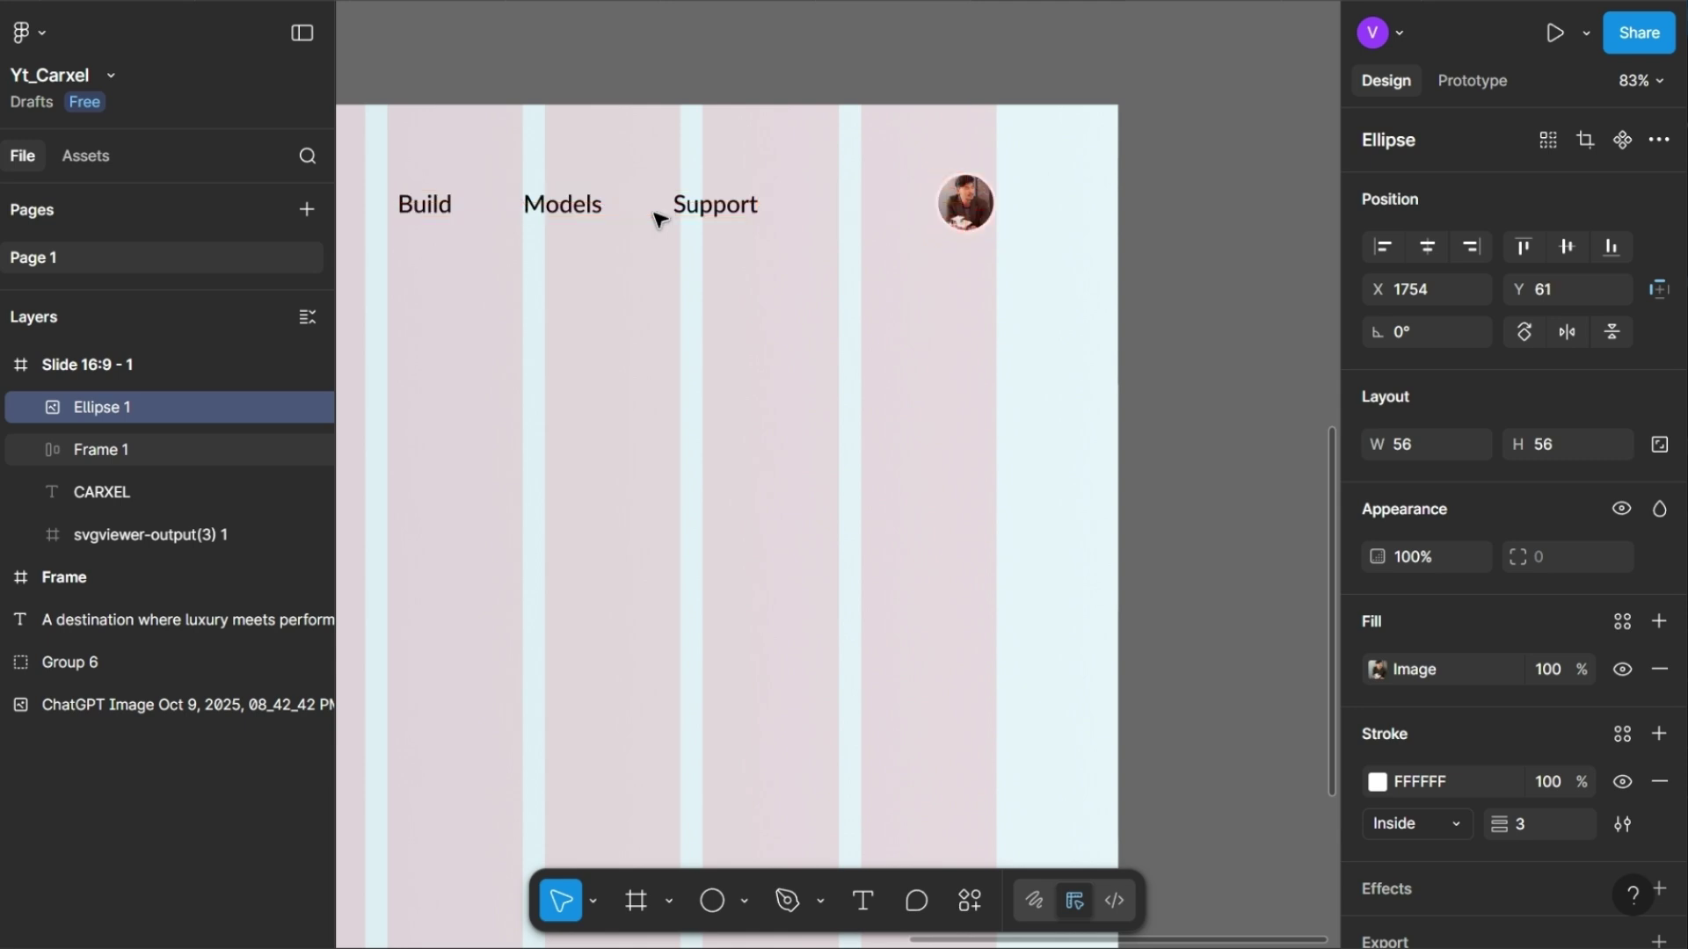
- Move the Build, Models and Support links right to X 1368, keeping them on the same line
{"action": "left_click", "coordinate": [655, 215]}
{"action": "key", "text": "shift+Right"}
{"action": "key", "text": "shift+Right"}
{"action": "key", "text": "shift+Right"}
{"action": "key", "text": "shift+Right"}
{"action": "key", "text": "shift+Right"}
{"action": "key", "text": "shift+Right"}
{"action": "key", "text": "shift+Right"}
{"action": "key", "text": "shift+Right"}
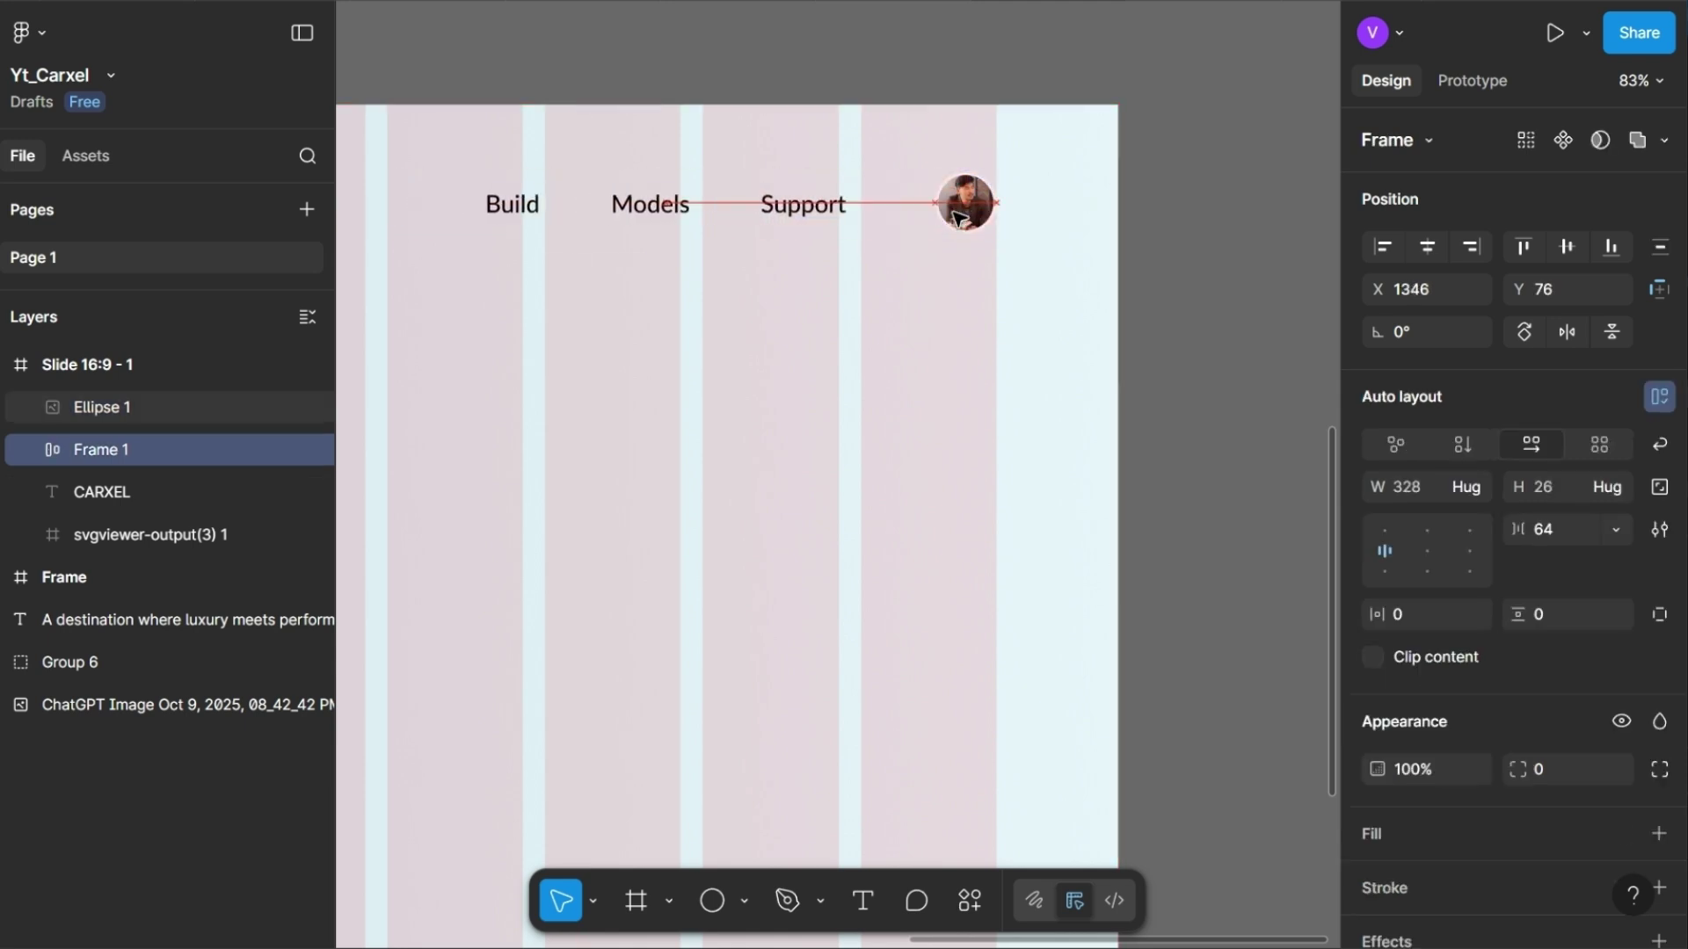
{"action": "key", "text": "shift+Right"}
{"action": "key", "text": "shift+Right"}
{"action": "key", "text": "Right"}
{"action": "key", "text": "Right"}
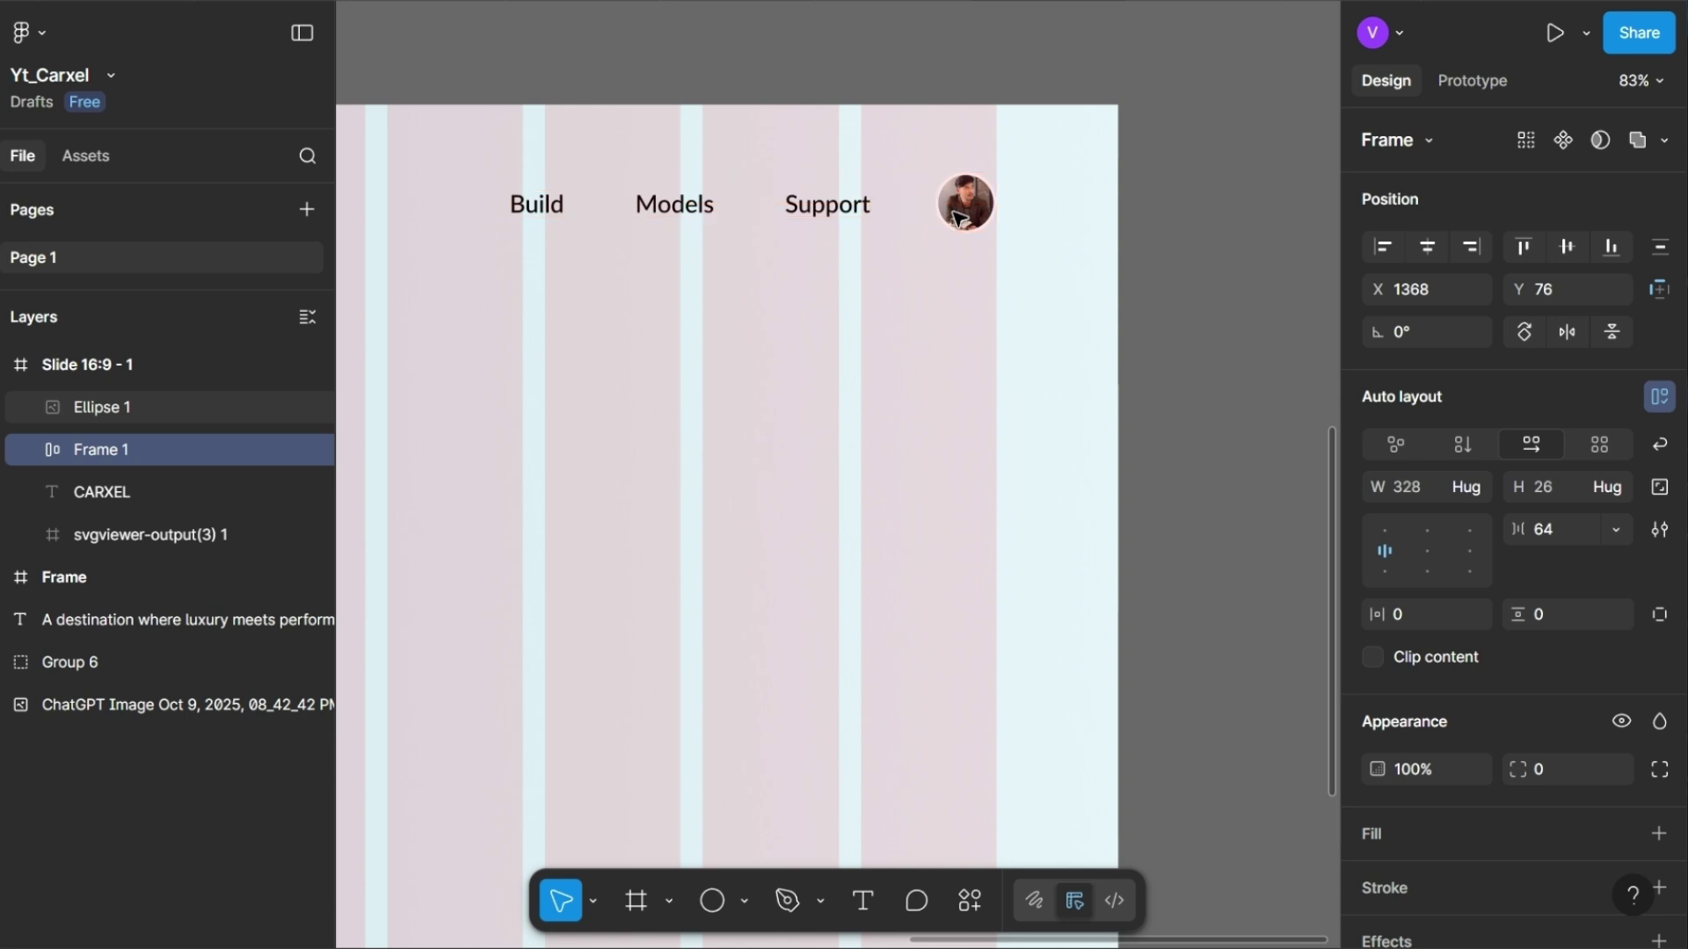
- Combine the navigation links and the avatar into one horizontal auto layout and check its distances to the slide edges
{"action": "left_click", "coordinate": [939, 218]}
{"action": "left_click", "coordinate": [818, 213], "text": "shift"}
{"action": "key", "text": "shift+a"}
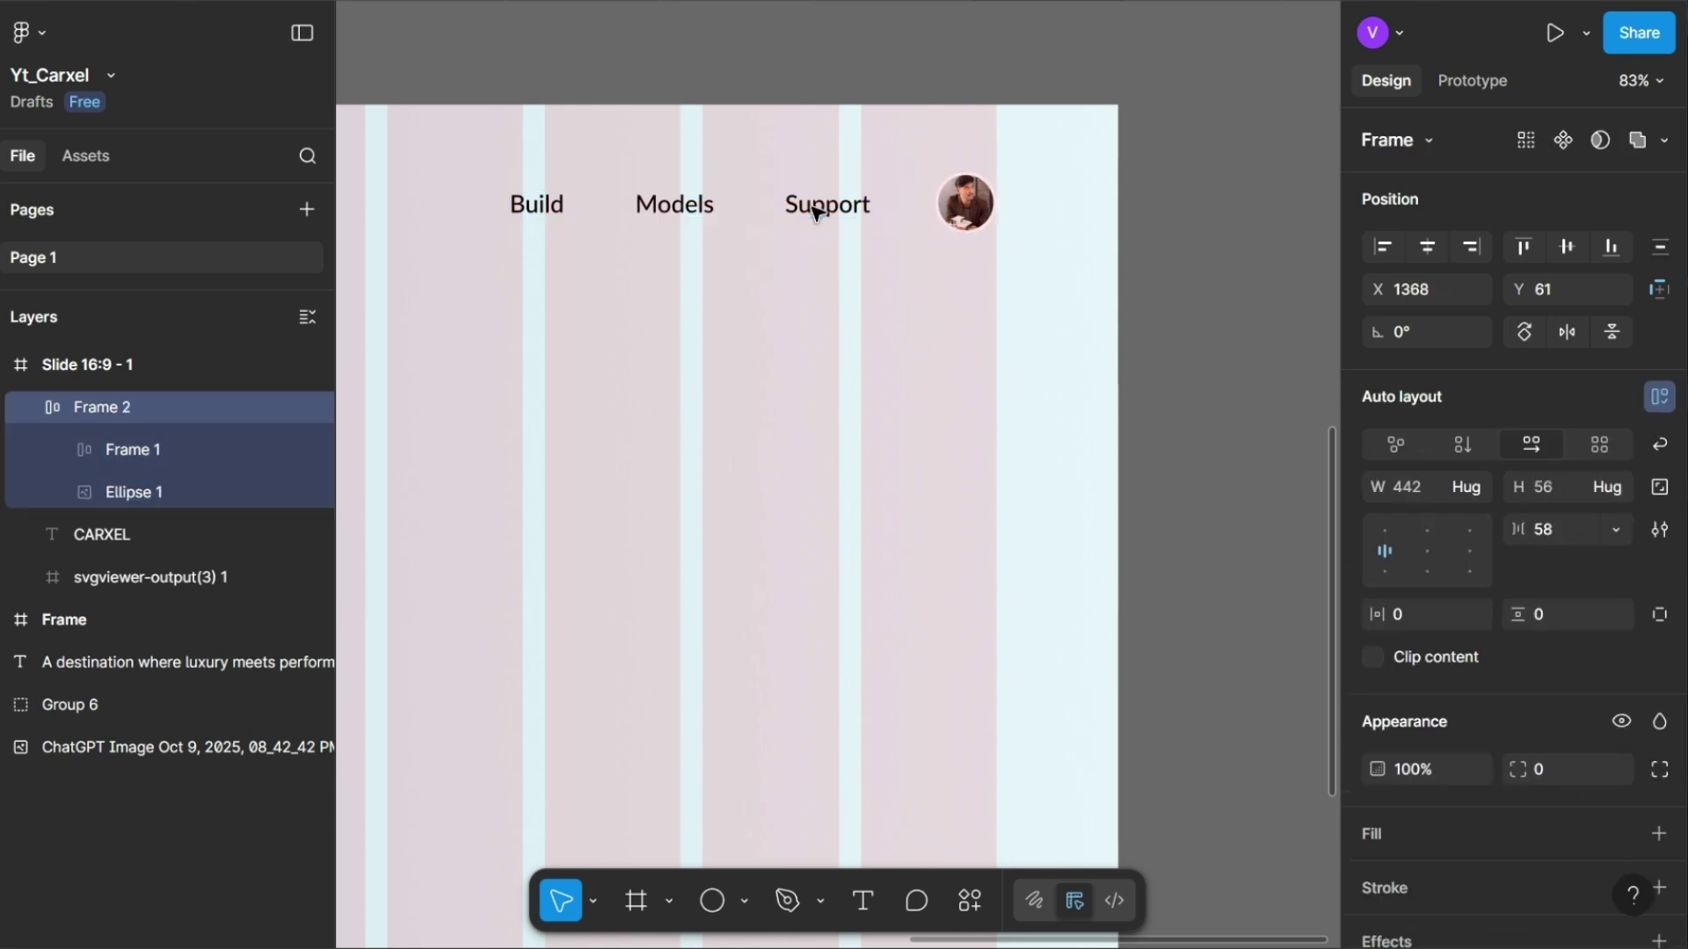
{"action": "left_click", "coordinate": [1081, 249]}
{"action": "left_click", "coordinate": [987, 208]}
{"action": "key", "text": "alt"}
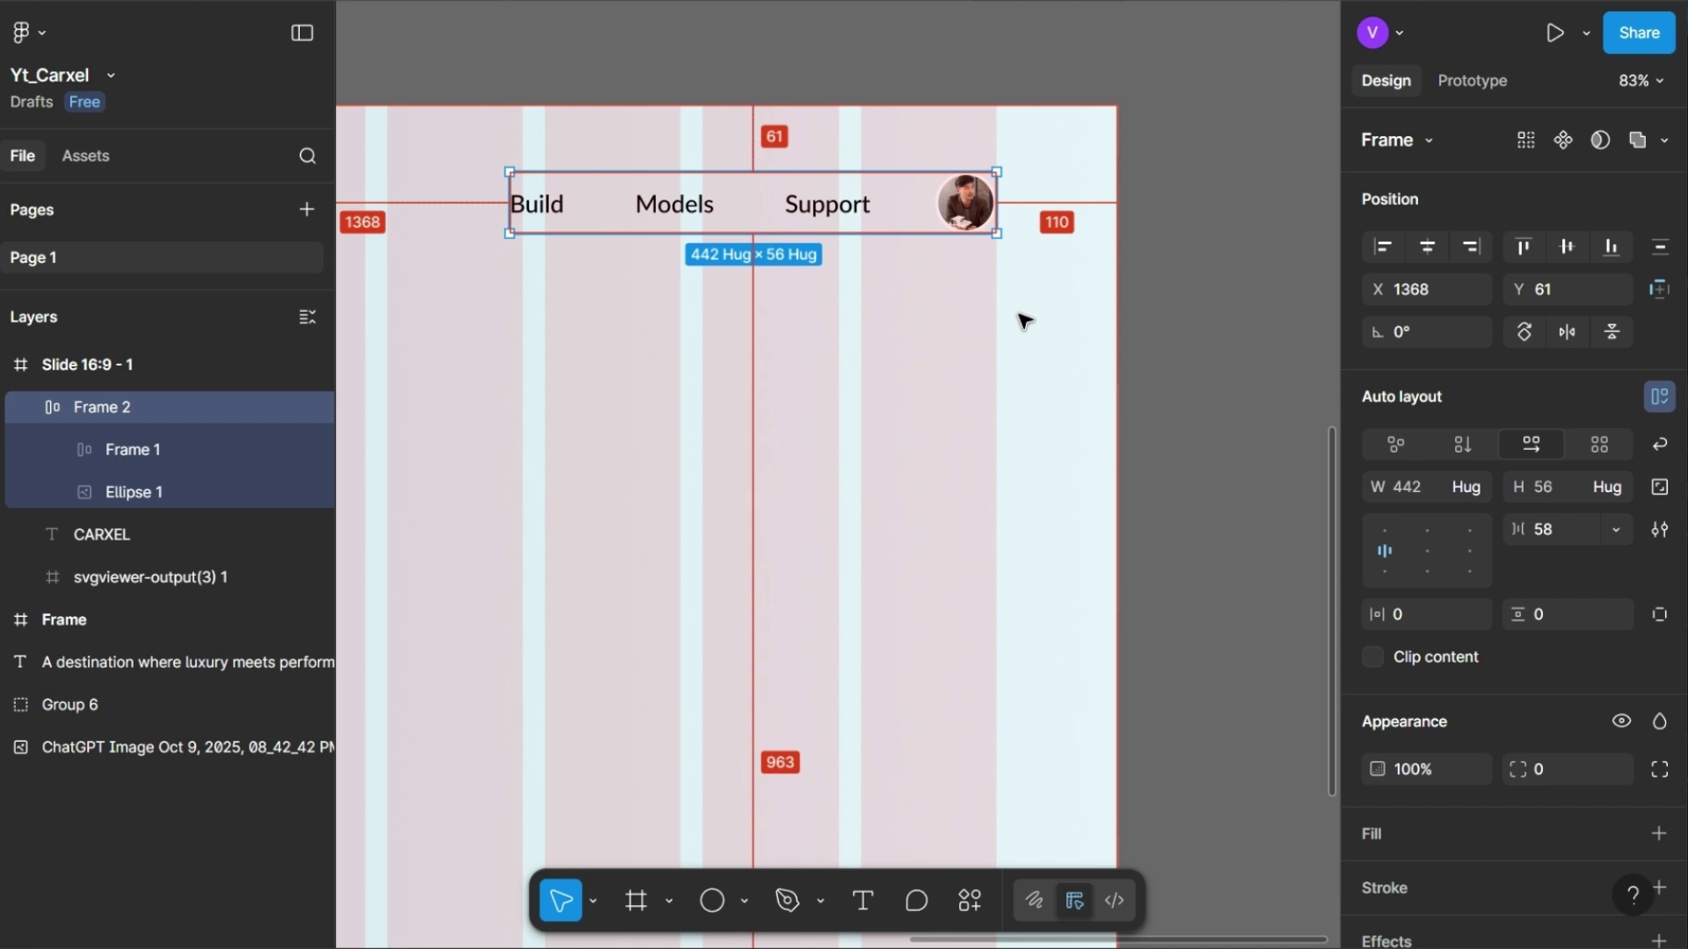
- Try to combine the menu icon, CARXEL logo and navigation group into a horizontal auto layout
{"action": "scroll", "coordinate": [1021, 321], "scroll_direction": "down", "scroll_amount": 5}
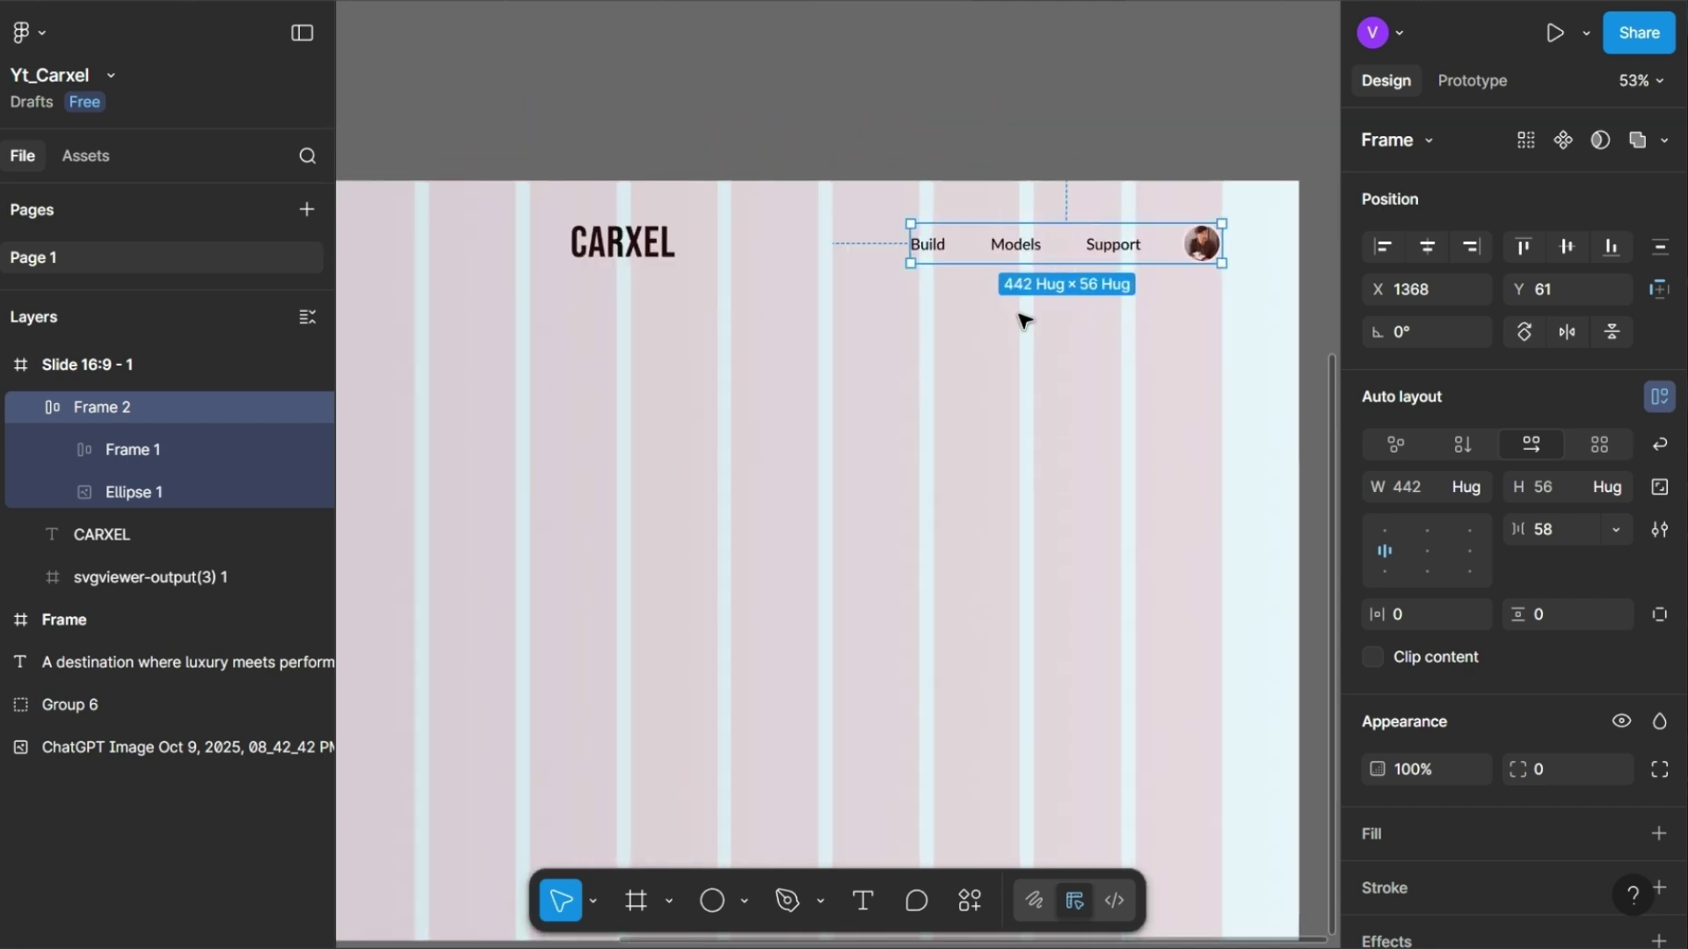
{"action": "left_click", "coordinate": [471, 285]}
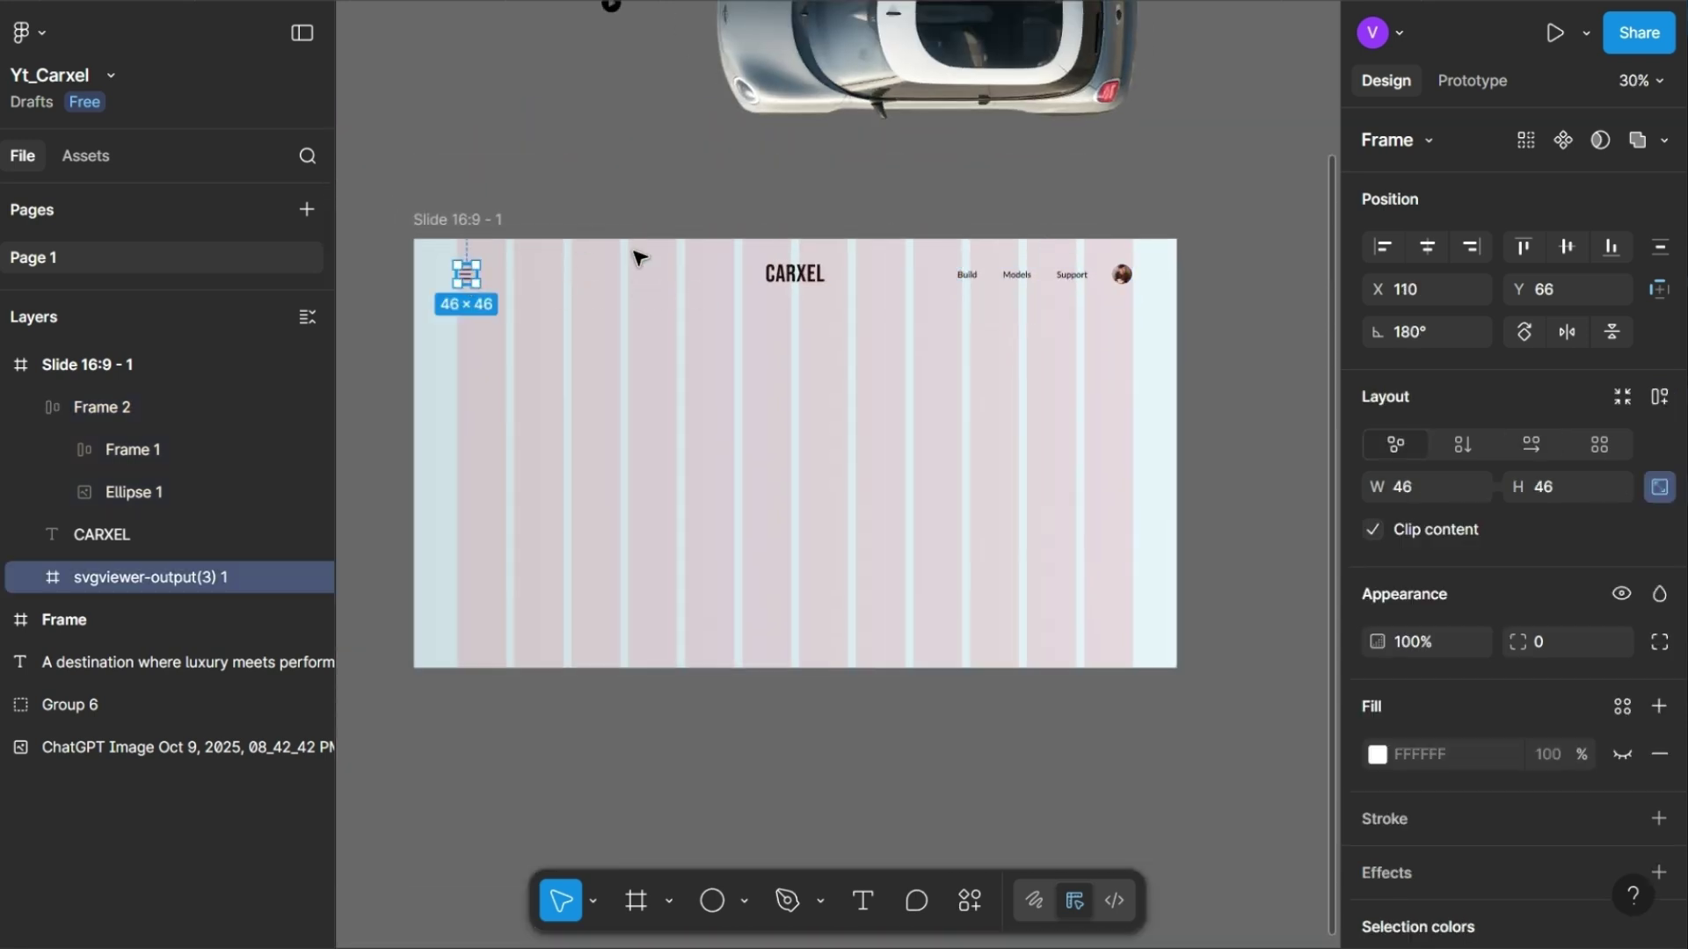
{"action": "left_click", "coordinate": [794, 273], "text": "shift"}
{"action": "left_click", "coordinate": [1051, 276], "text": "shift"}
{"action": "key", "text": "shift+a"}
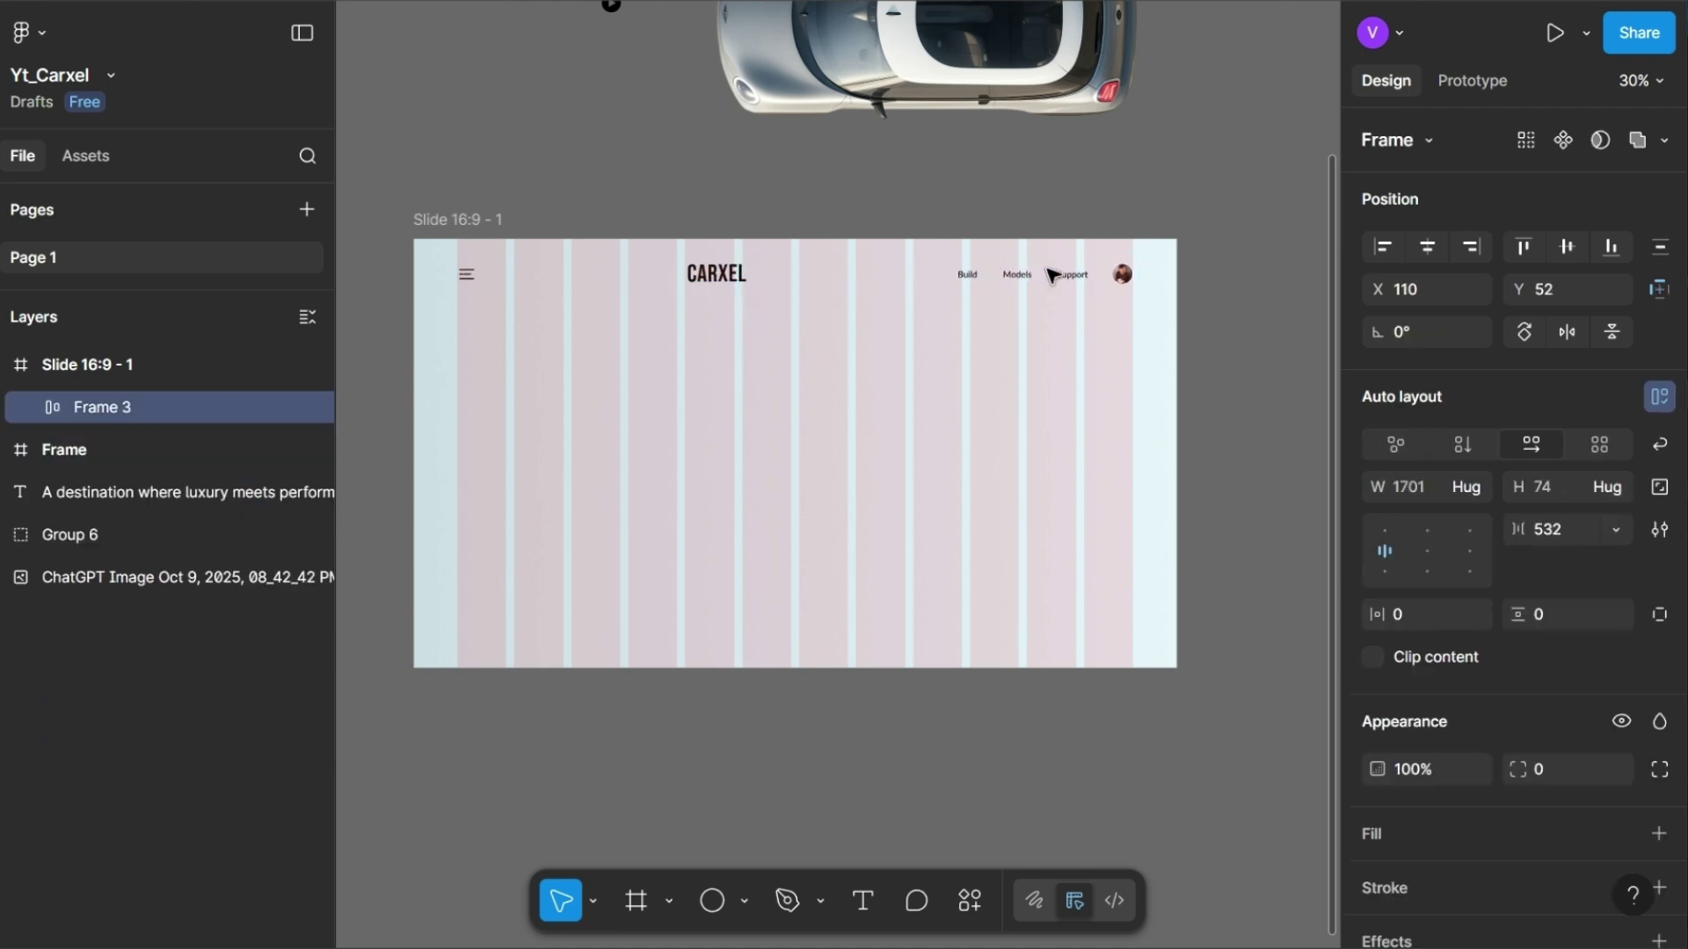
{"action": "key", "text": "ctrl+z"}
{"action": "left_click", "coordinate": [781, 282]}
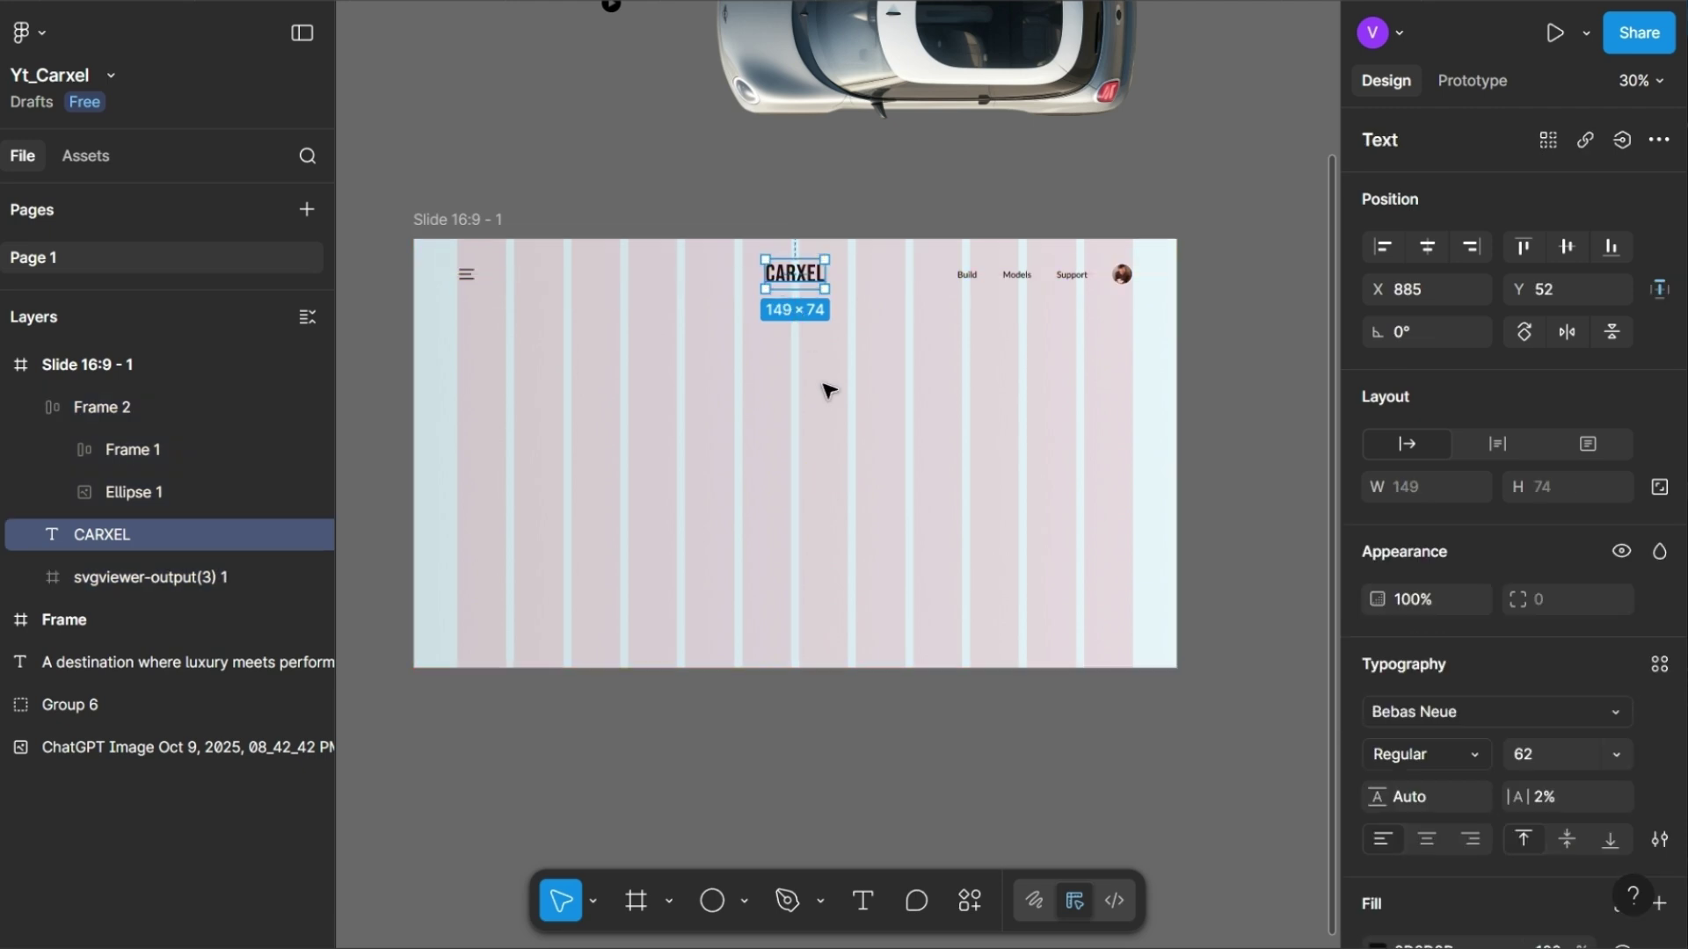
{"action": "left_click", "coordinate": [737, 404]}
- Draw a rectangle below the header and set its size to 1920 × 634
{"action": "scroll", "coordinate": [735, 396], "scroll_direction": "up", "scroll_amount": 2}
{"action": "key", "text": "r"}
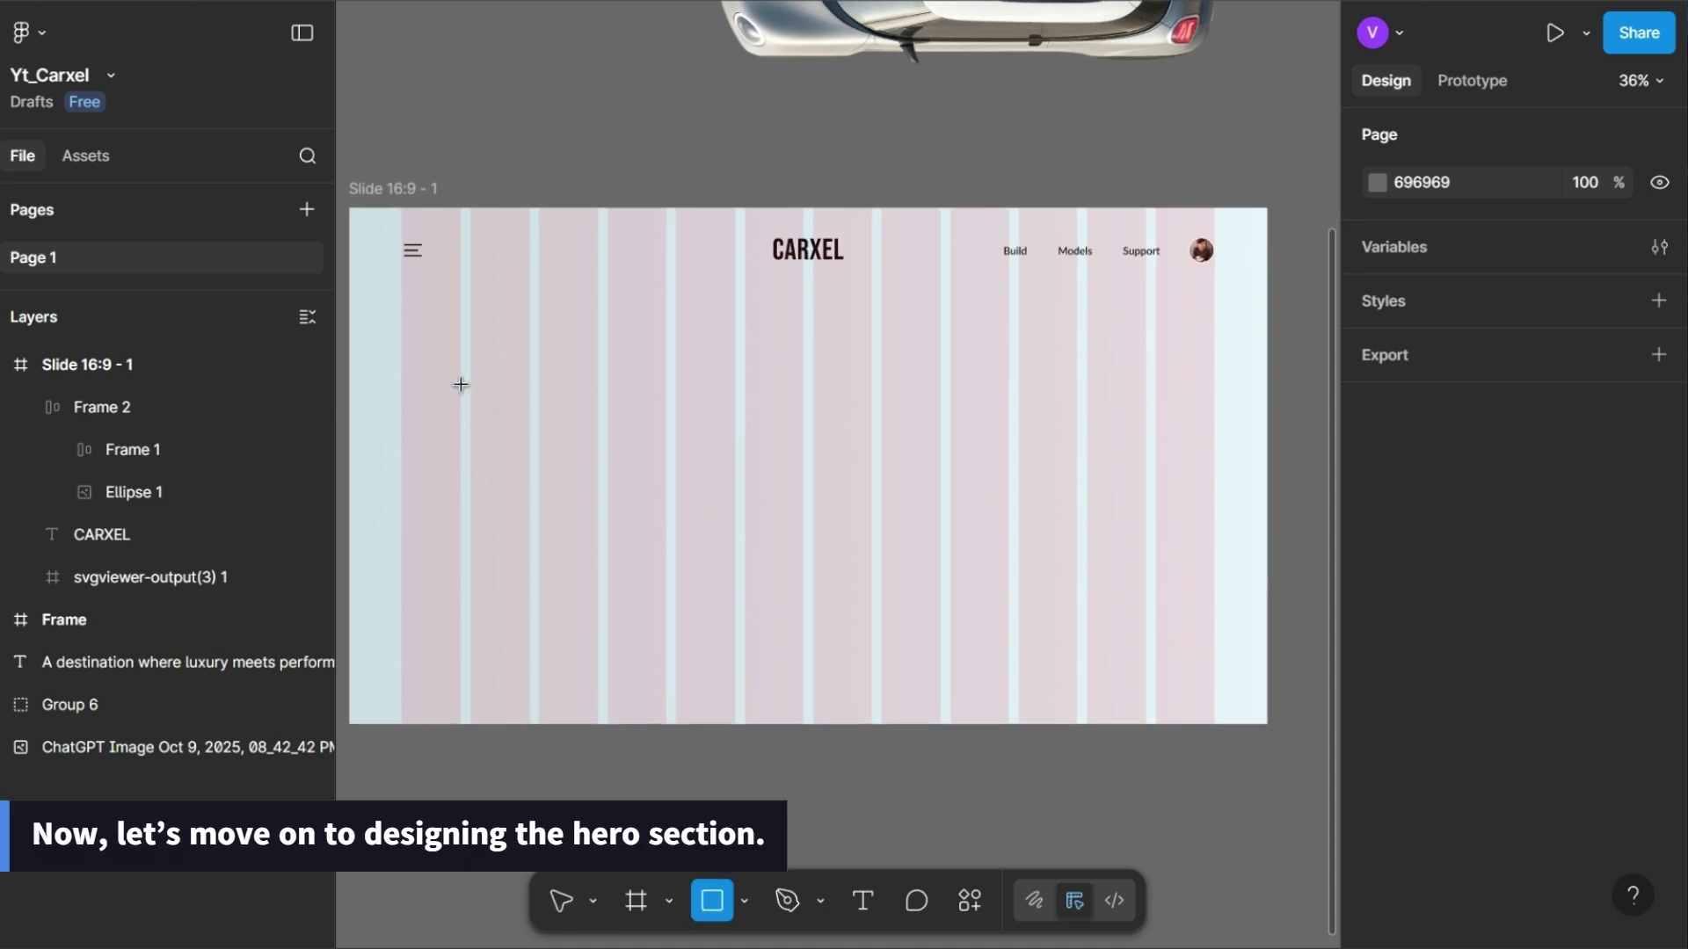
{"action": "left_click_drag", "start_coordinate": [457, 373], "coordinate": [907, 503]}
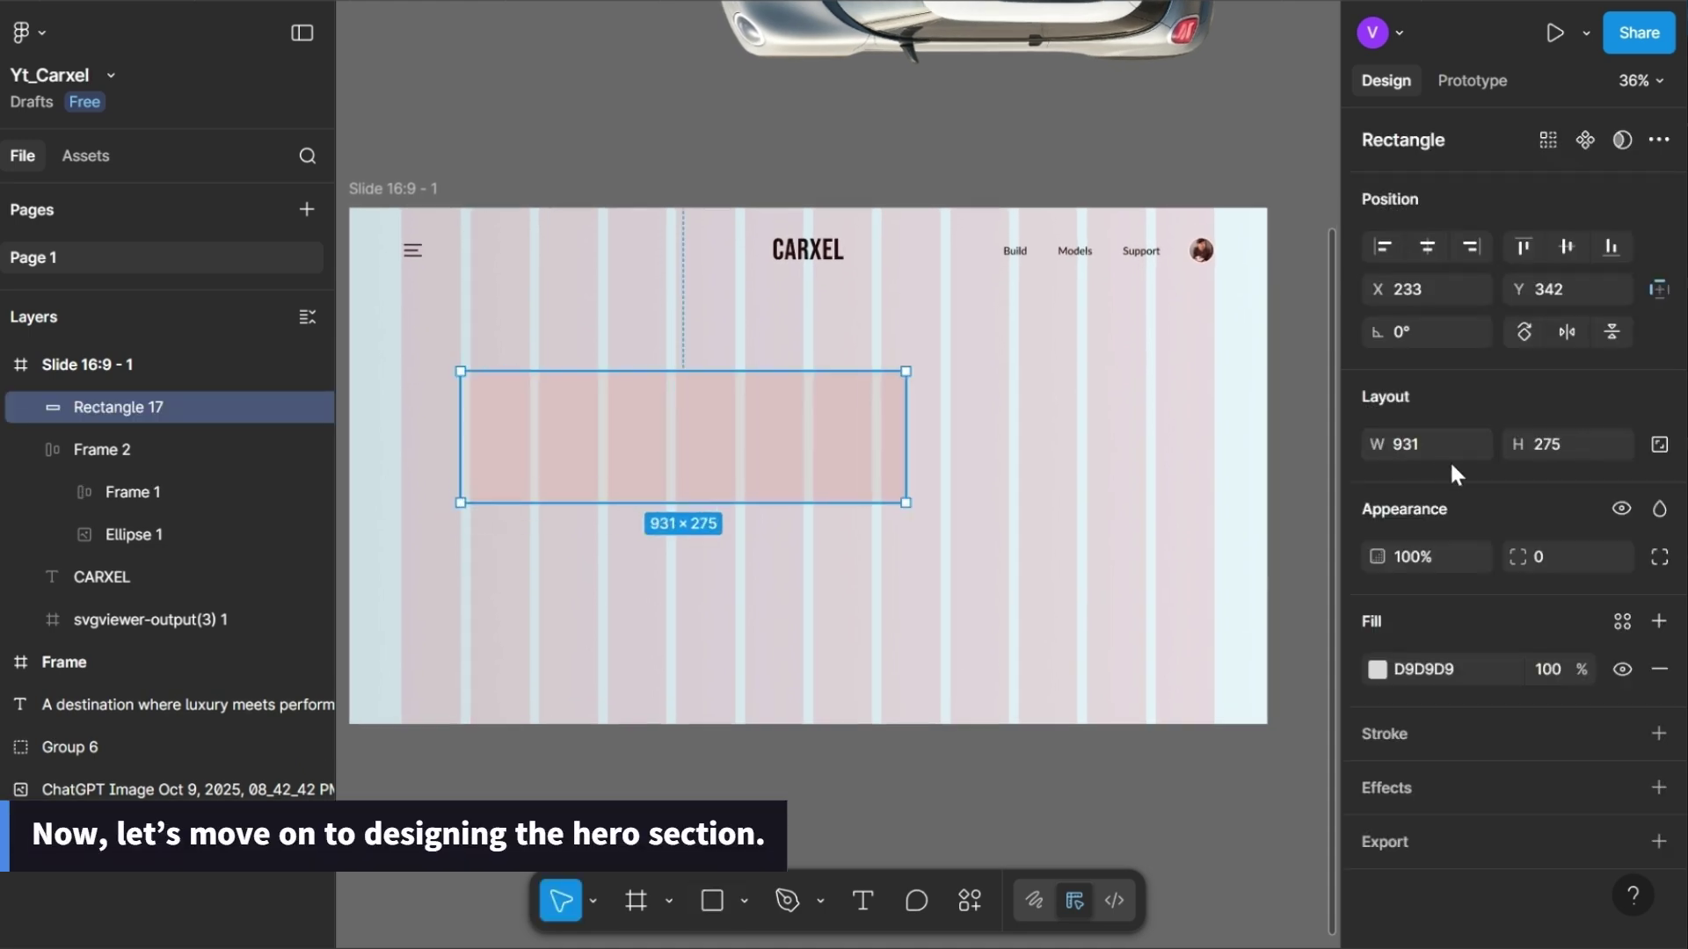
{"action": "left_click", "coordinate": [1426, 439]}
{"action": "type", "text": "1920"}
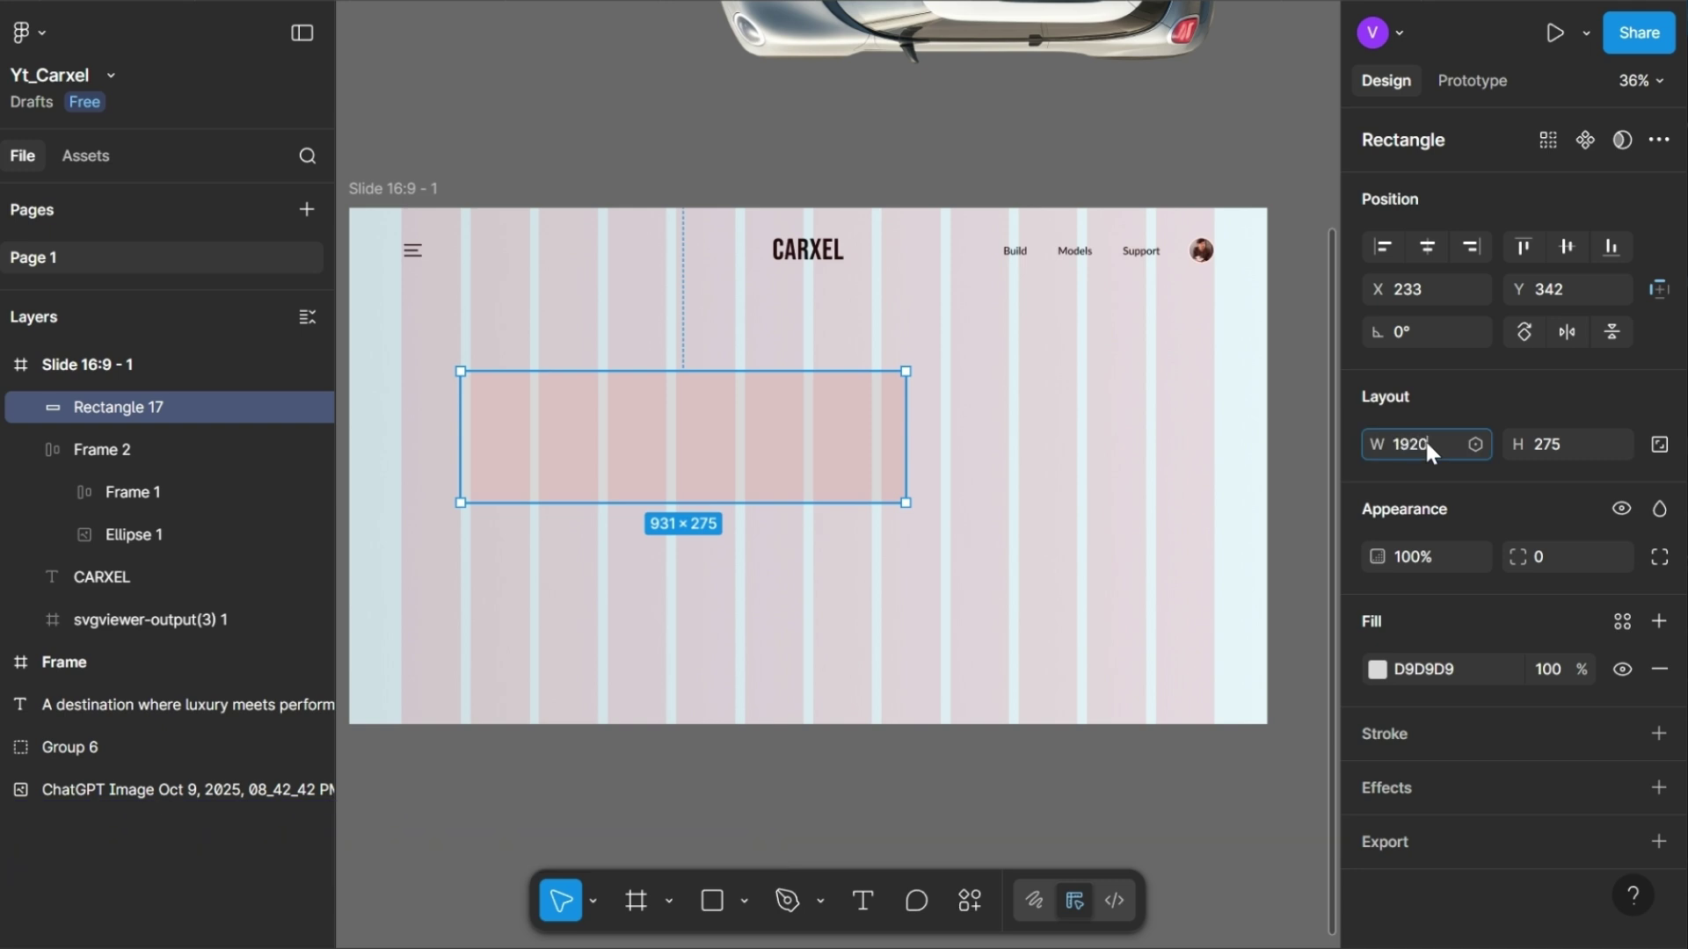
{"action": "key", "text": "Tab"}
{"action": "type", "text": "634"}
{"action": "key", "text": "Return"}
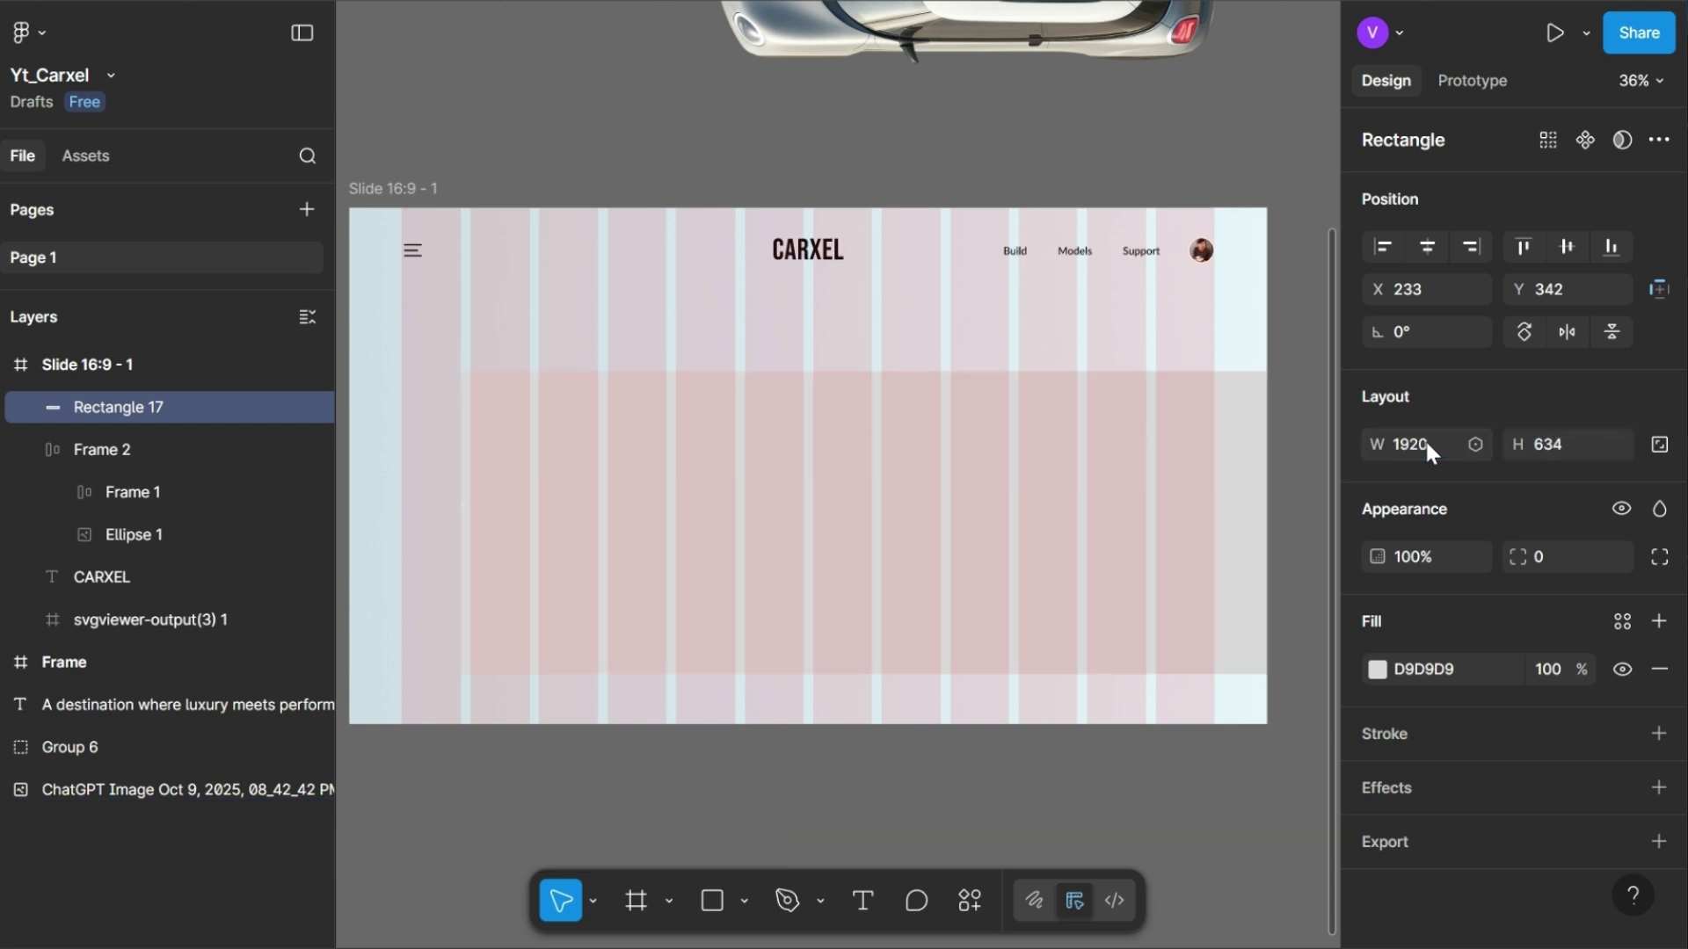
- Center the rectangle horizontally on the slide and move it up to Y 206
{"action": "left_click", "coordinate": [1422, 255]}
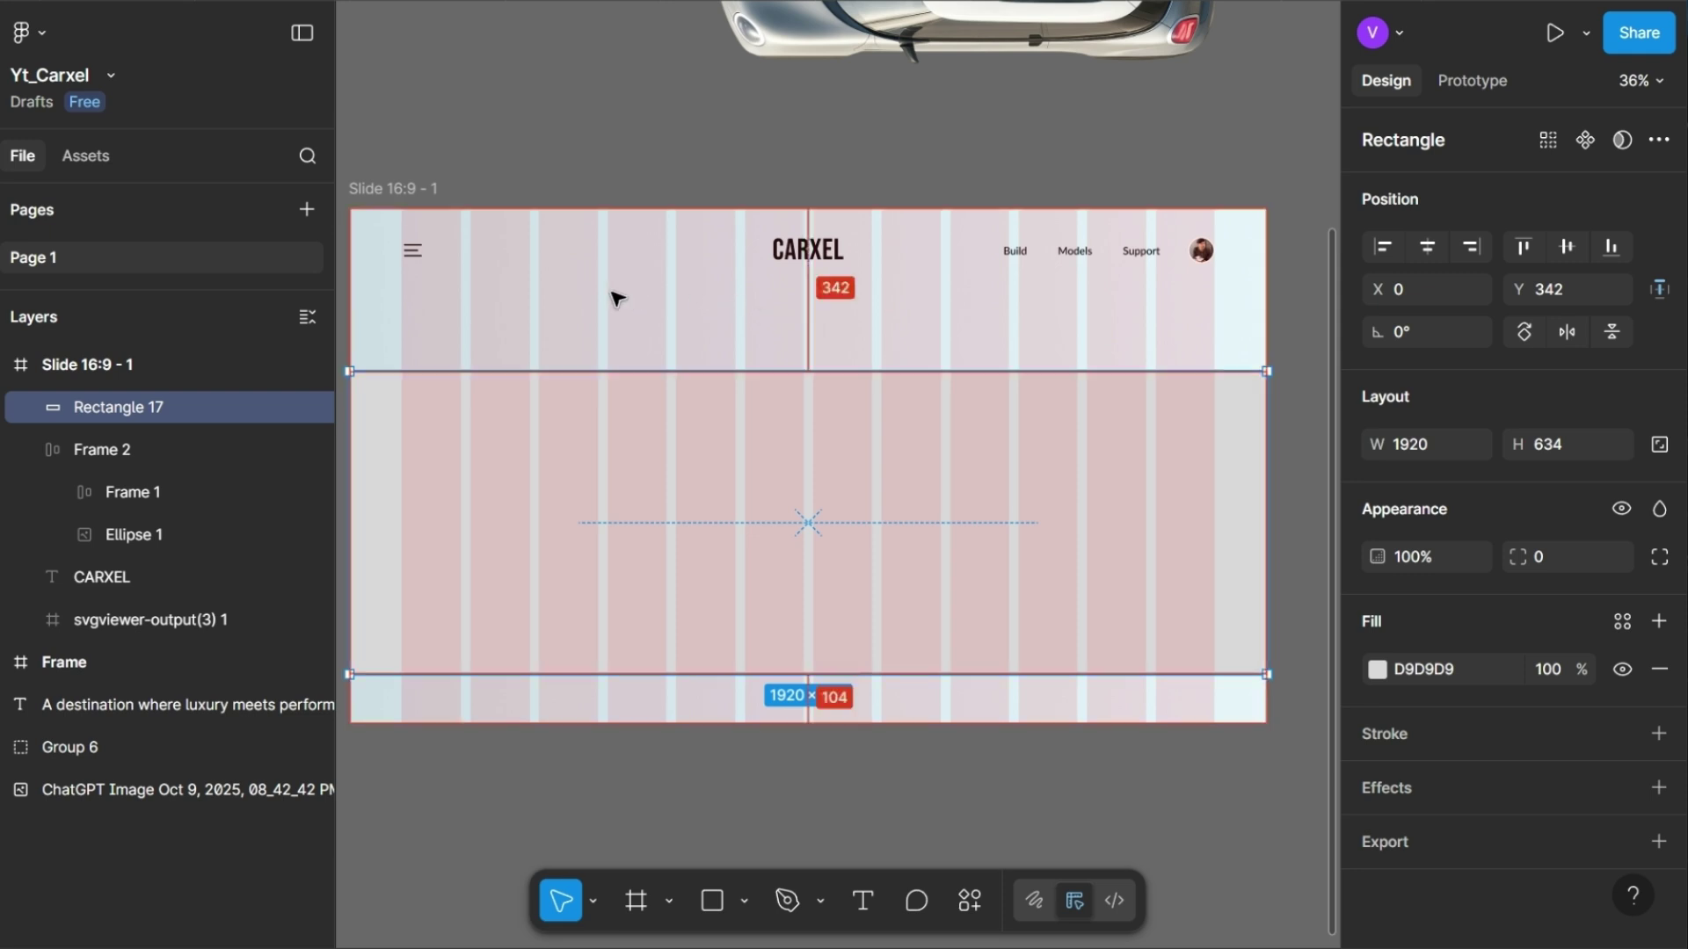
{"action": "key", "text": "shift+Up"}
{"action": "key", "text": "shift+Up"}
{"action": "key", "text": "shift+Up"}
{"action": "key", "text": "shift+Up"}
{"action": "key", "text": "shift+Up"}
{"action": "key", "text": "shift+Up"}
{"action": "key", "text": "shift+Up"}
{"action": "key", "text": "shift+Up"}
{"action": "key", "text": "shift+Up"}
{"action": "key", "text": "shift+Up"}
{"action": "key", "text": "shift+Up"}
{"action": "key", "text": "shift+Up"}
{"action": "key", "text": "shift+Up"}
{"action": "key", "text": "shift+Up"}
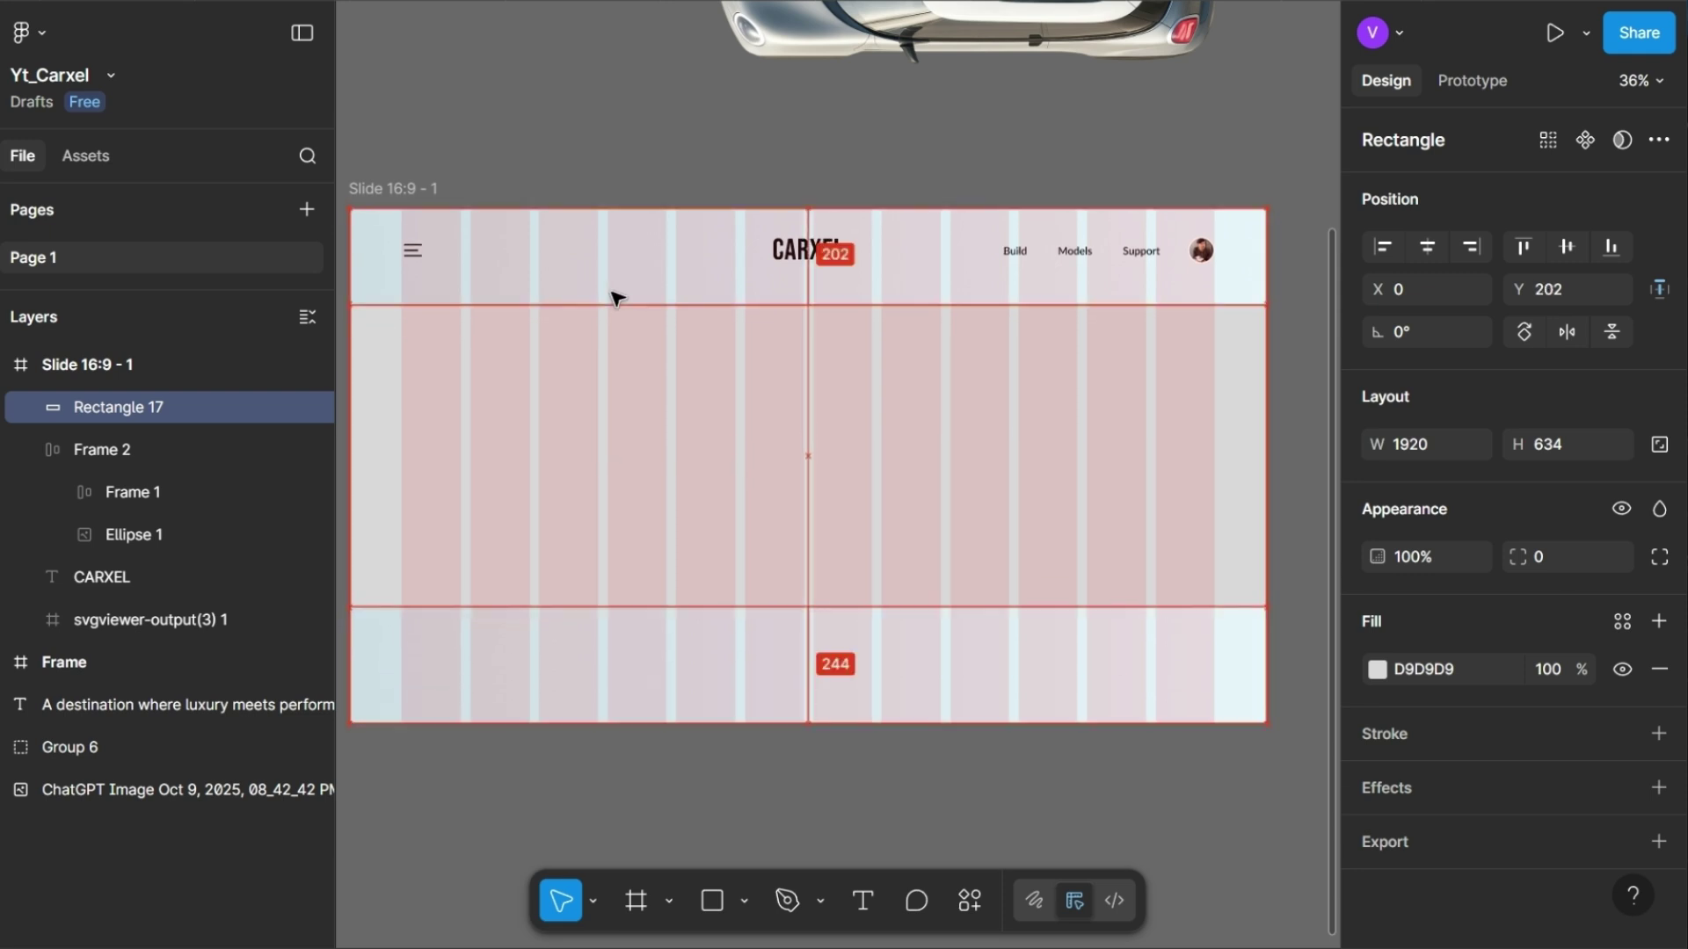
{"action": "key", "text": "shift+Down"}
{"action": "key", "text": "shift+Up"}
{"action": "key", "text": "Down"}
{"action": "key", "text": "Down"}
{"action": "key", "text": "Down"}
{"action": "key", "text": "Down"}
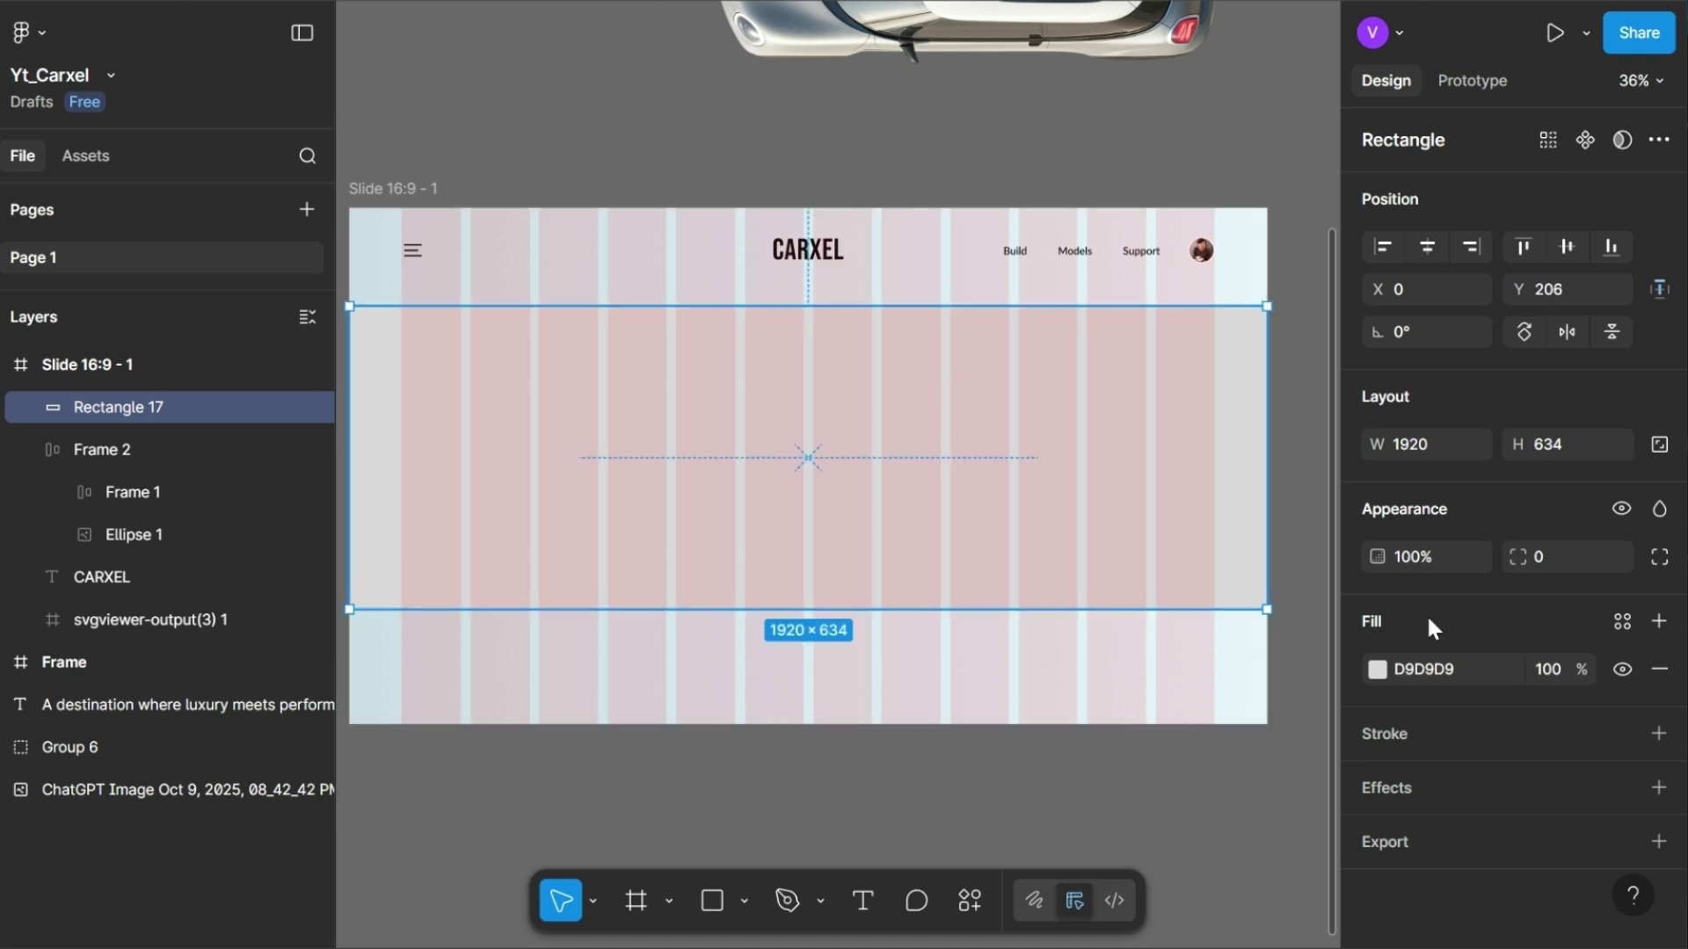
- Set the rectangle's fill to 717171 at 10% opacity and deselect it
{"action": "left_click", "coordinate": [1474, 668]}
{"action": "type", "text": "717171"}
{"action": "key", "text": "Return"}
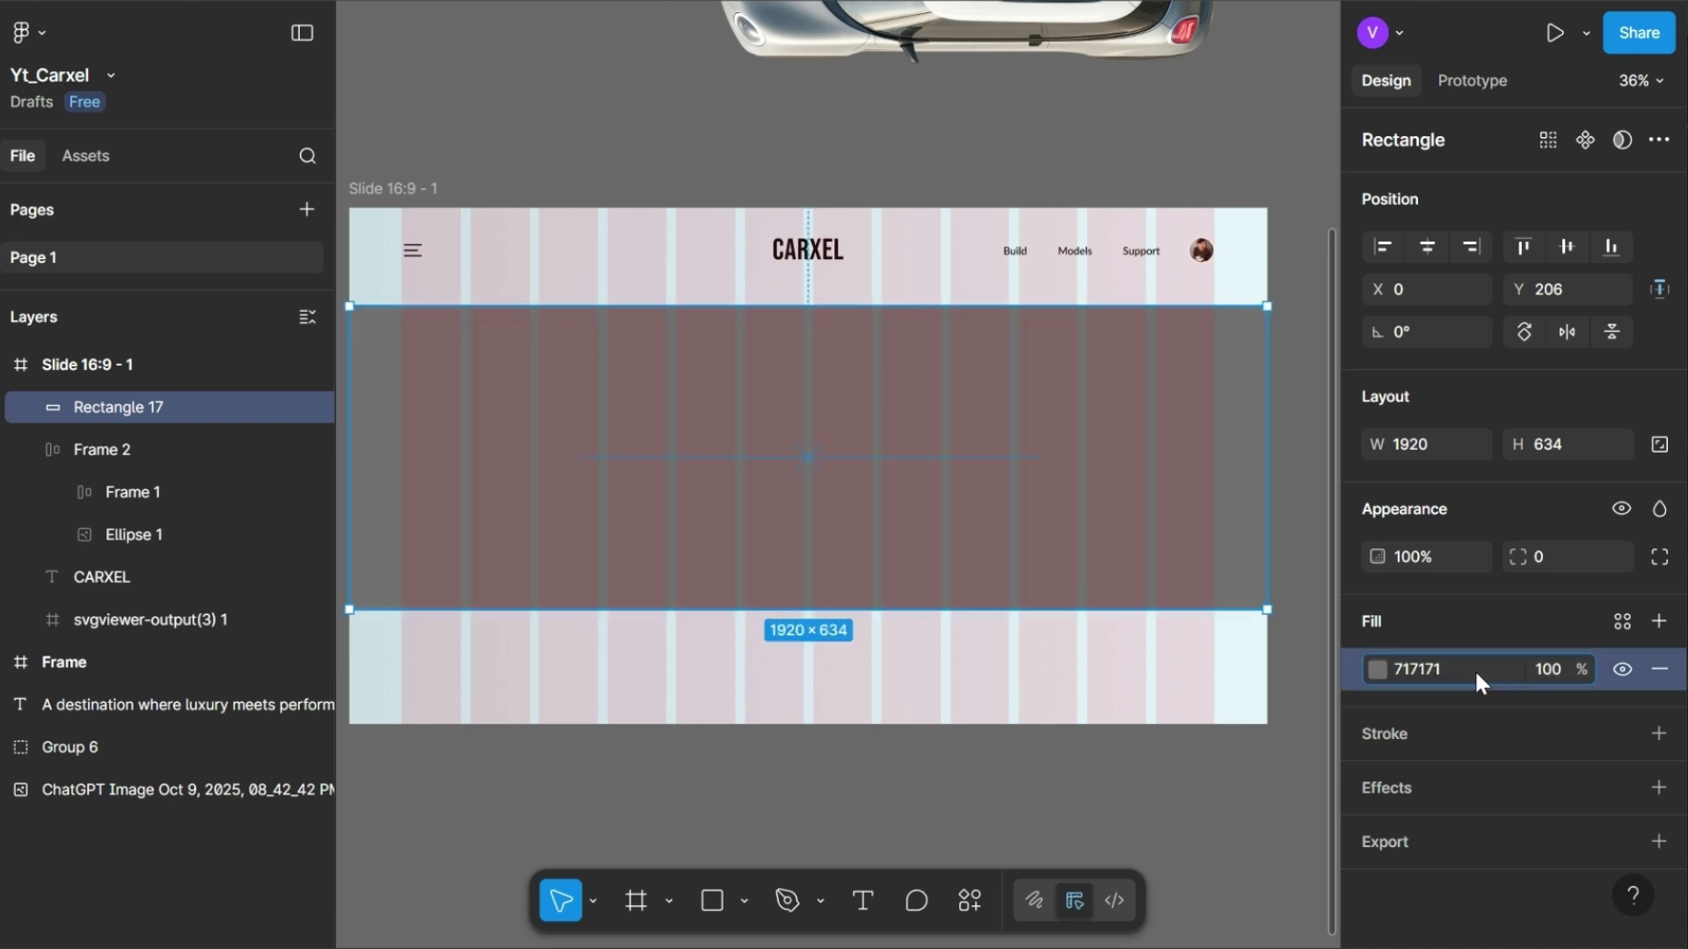
{"action": "left_click", "coordinate": [1547, 670]}
{"action": "type", "text": "10"}
{"action": "key", "text": "Return"}
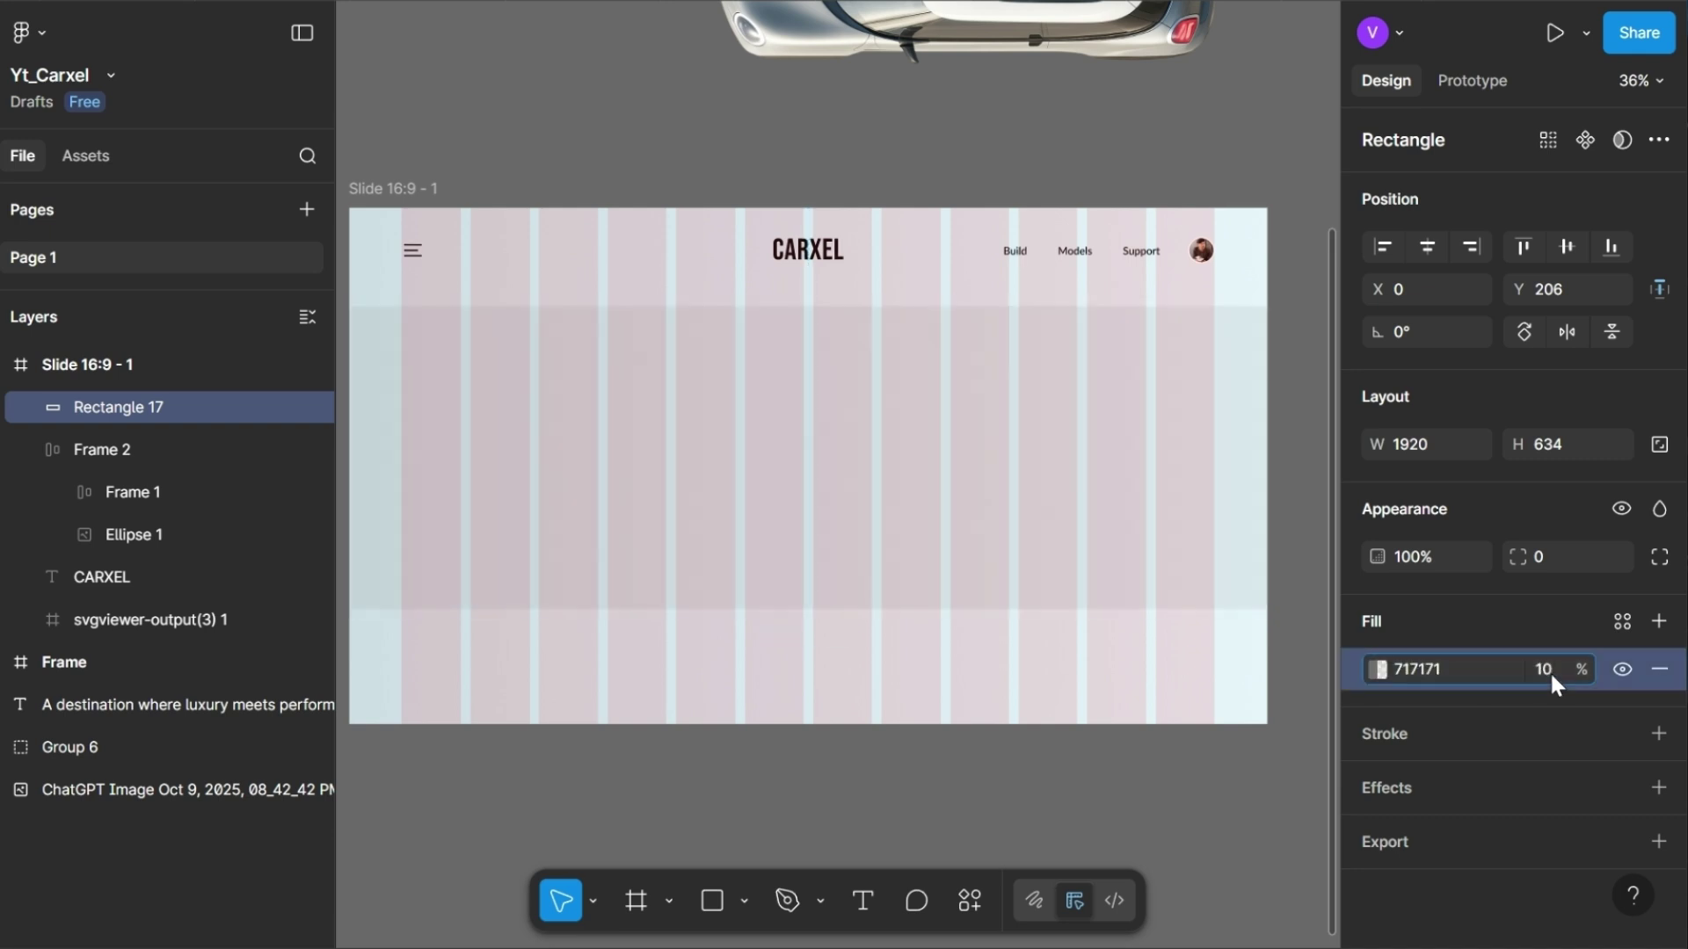
{"action": "key", "text": "Escape"}
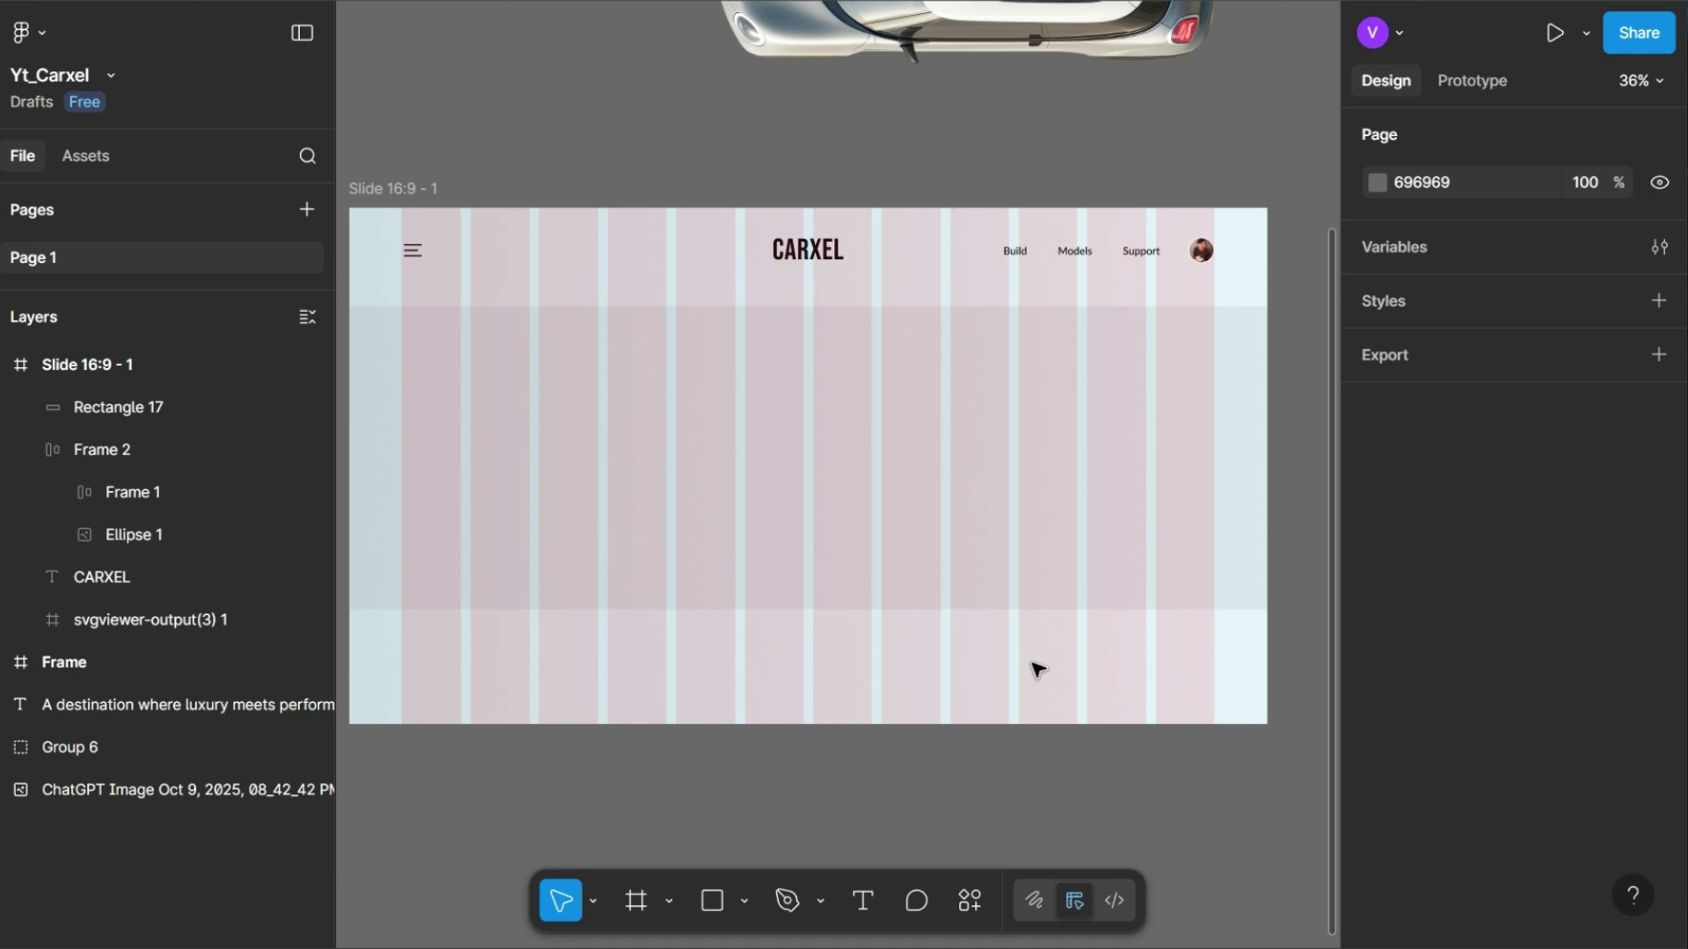
- Move the top-view car image into the slide at about X 1113, Y 233, vertically centered on the gray band's right part
{"action": "scroll", "coordinate": [1035, 669], "scroll_direction": "down", "scroll_amount": 3}
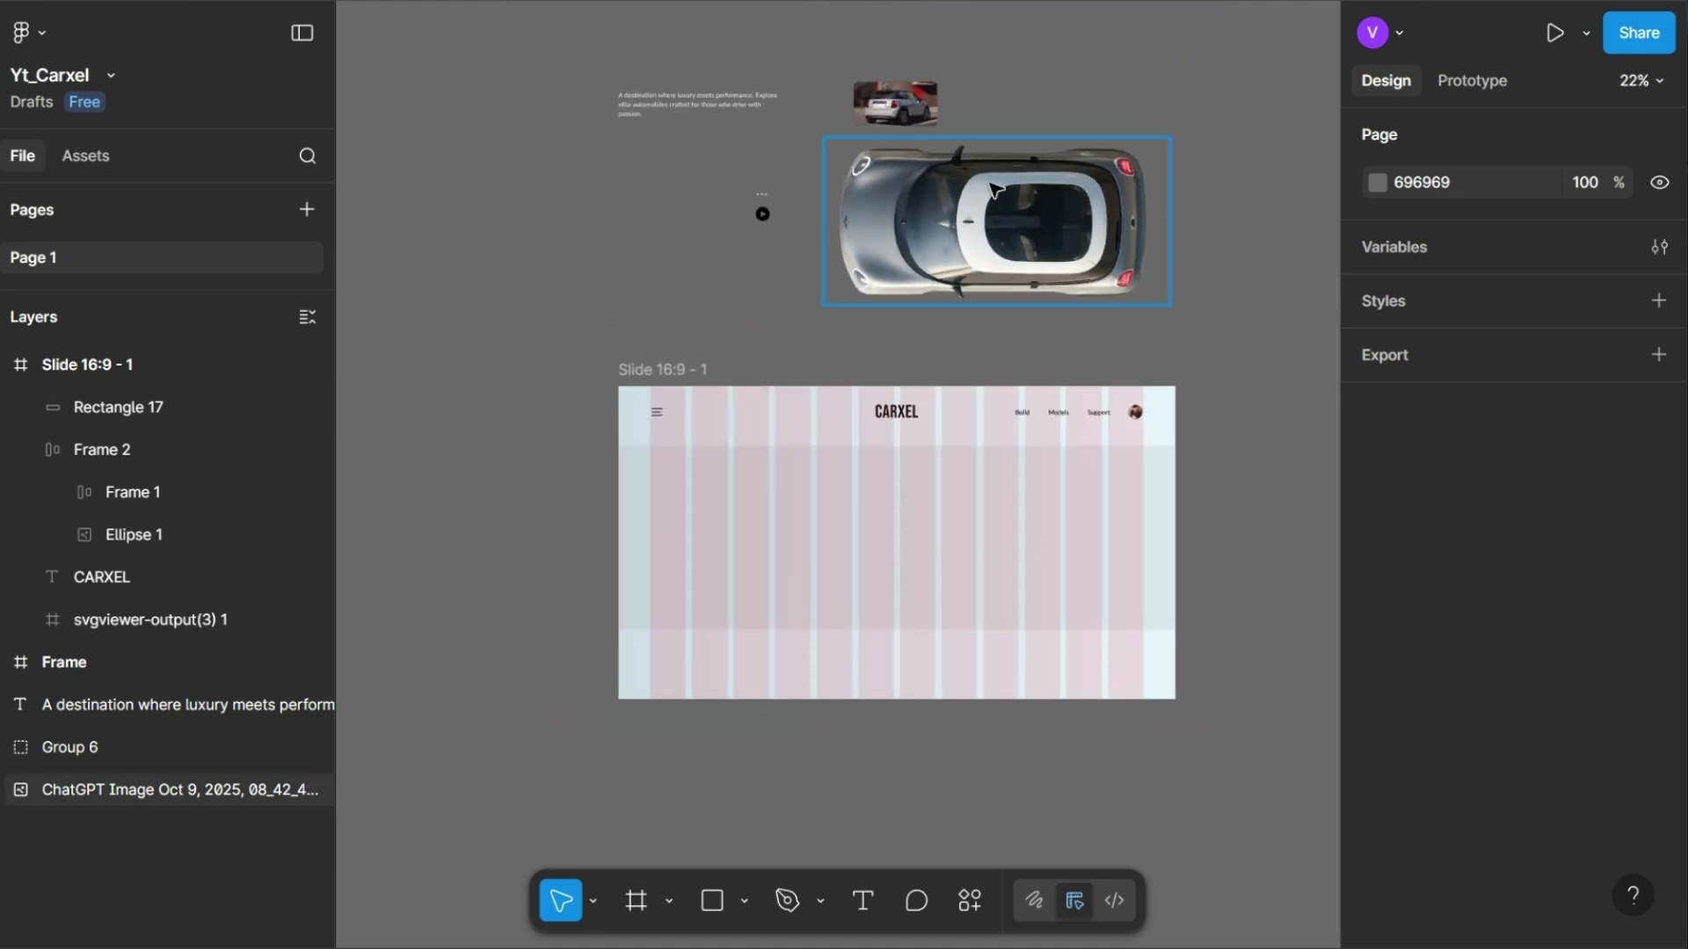
{"action": "left_click", "coordinate": [949, 220]}
{"action": "scroll", "coordinate": [949, 220], "scroll_direction": "up", "scroll_amount": 2}
{"action": "left_click_drag", "start_coordinate": [950, 219], "coordinate": [1046, 613]}
{"action": "scroll", "coordinate": [1046, 613], "scroll_direction": "down", "scroll_amount": 1}
{"action": "scroll", "coordinate": [1047, 612], "scroll_direction": "right", "scroll_amount": 2}
{"action": "key", "text": "alt"}
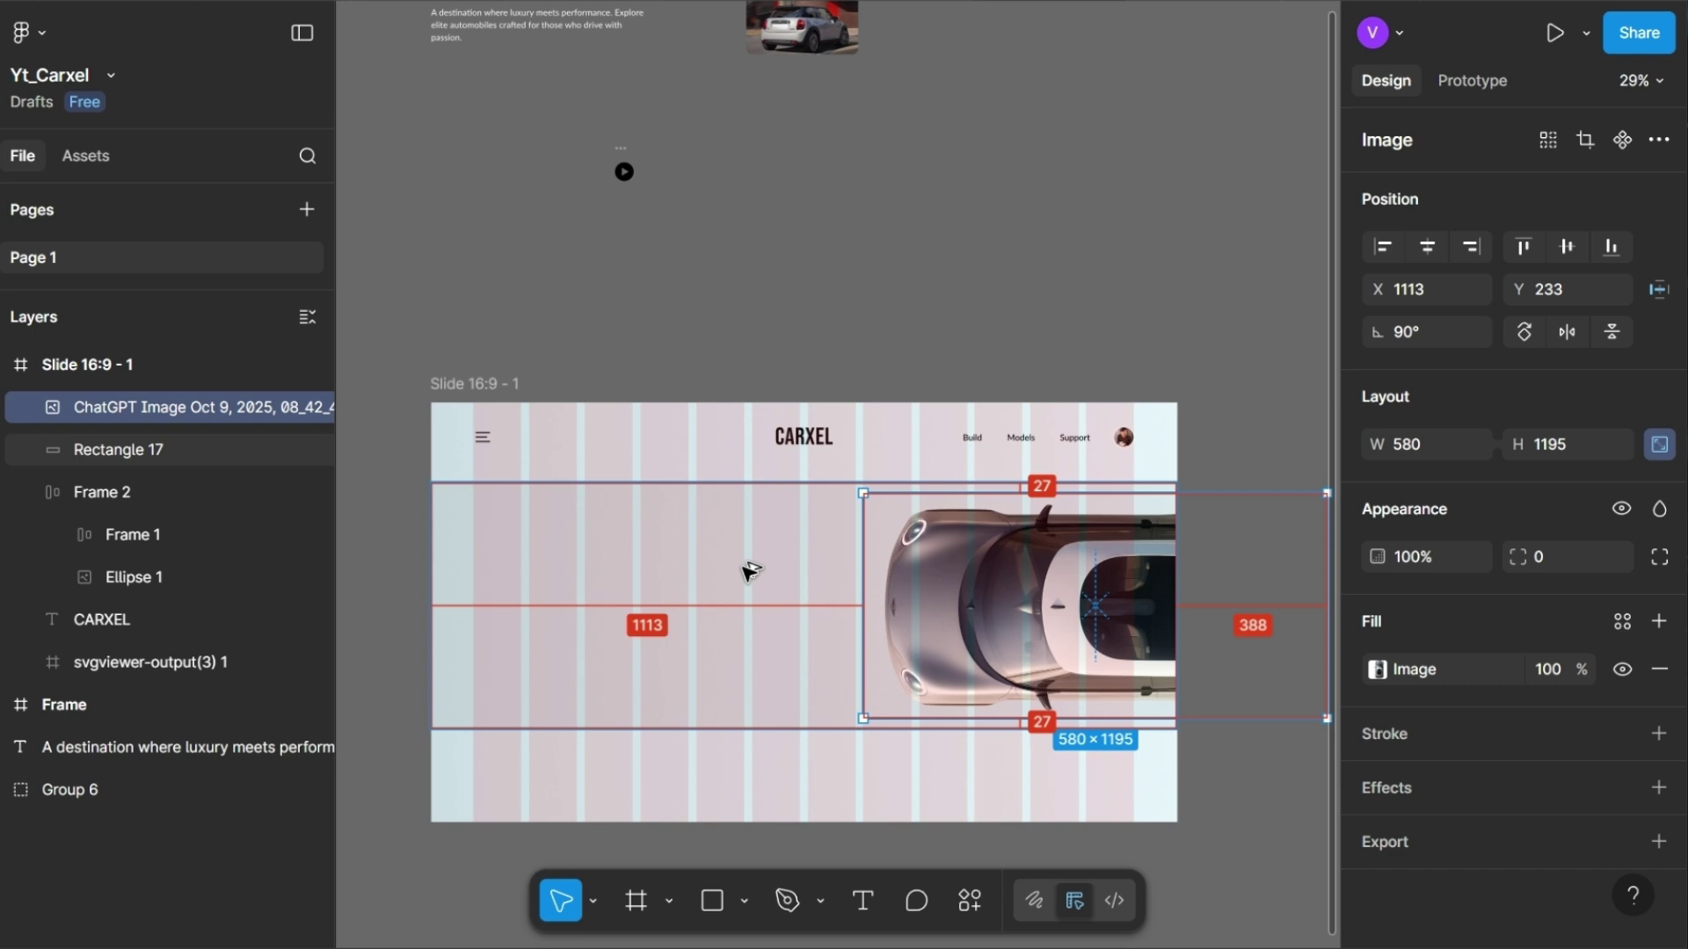
- Move the car image left to X 1060 and preview the page in full screen
{"action": "key", "text": "Left"}
{"action": "key", "text": "shift+Left"}
{"action": "key", "text": "shift+Left"}
{"action": "key", "text": "shift+Left"}
{"action": "key", "text": "shift+Left"}
{"action": "key", "text": "Left"}
{"action": "key", "text": "Left"}
{"action": "key", "text": "shift+Left"}
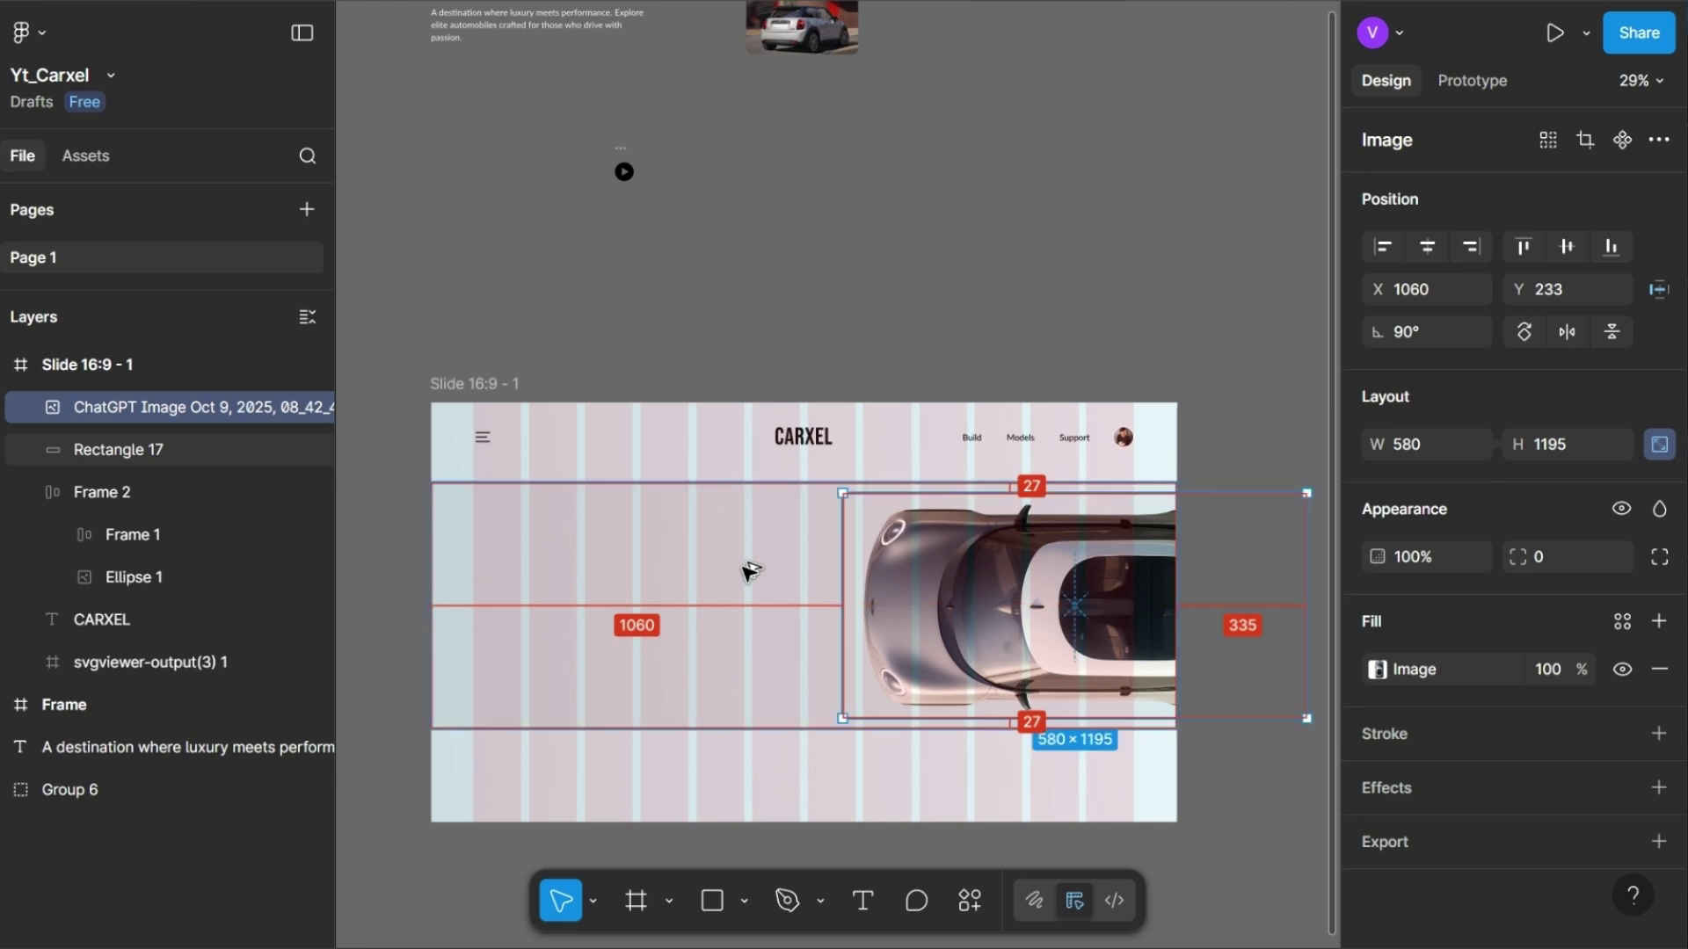
{"action": "key", "text": "ctrl+backslash"}
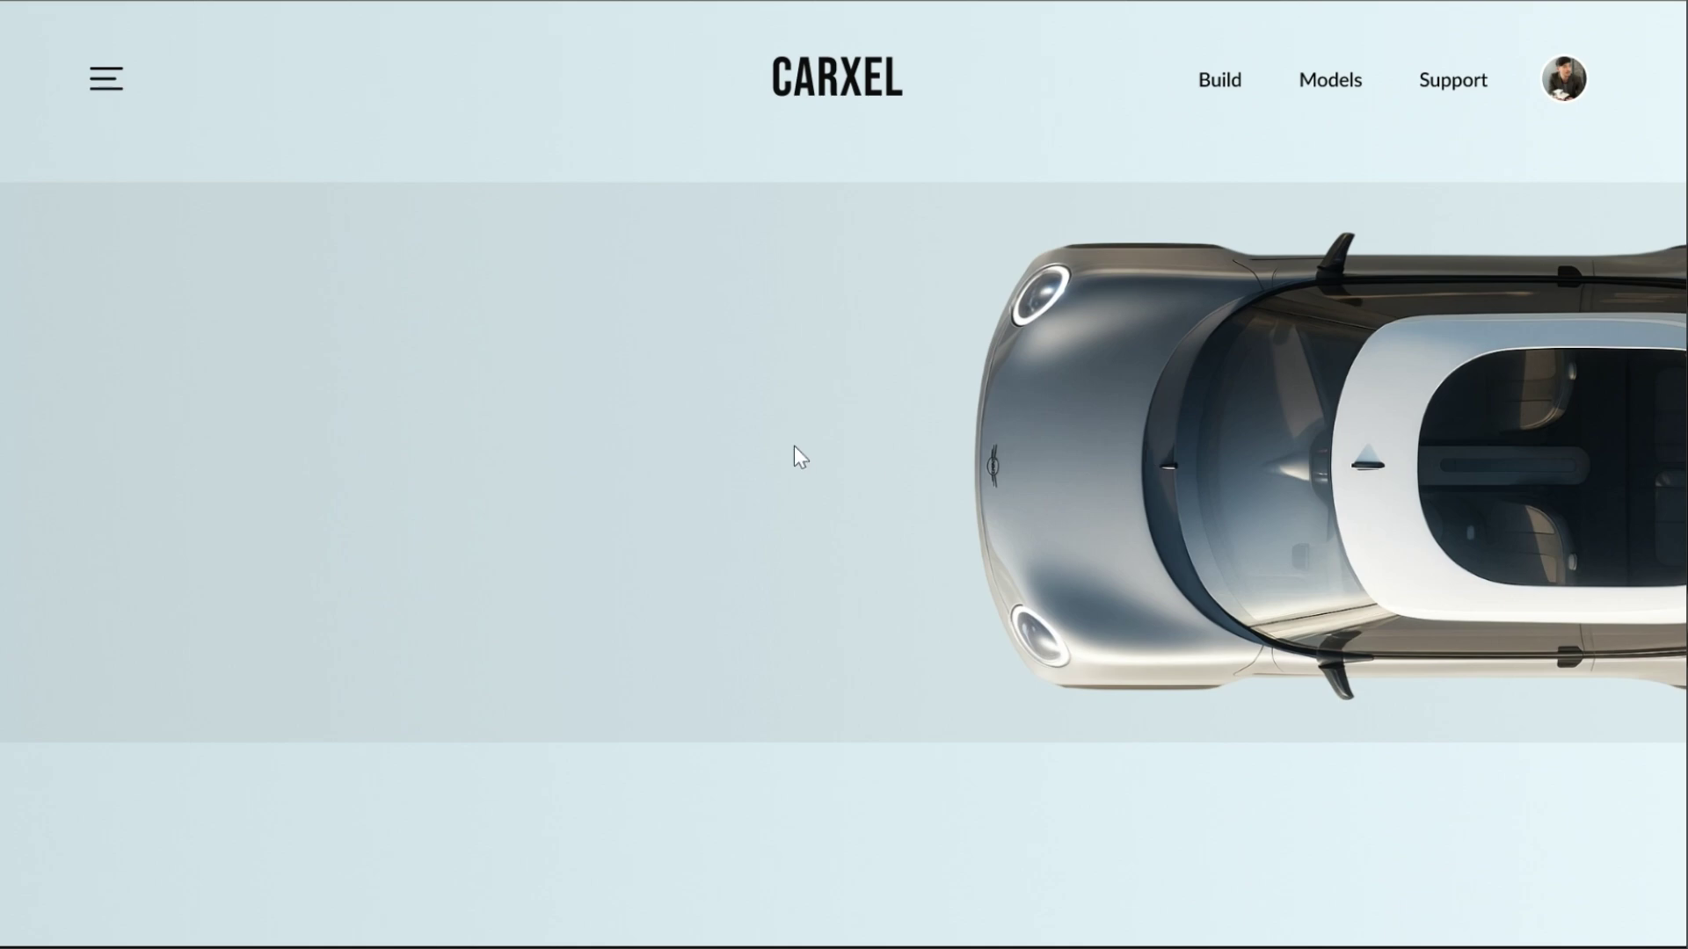
{"action": "key", "text": "Escape"}
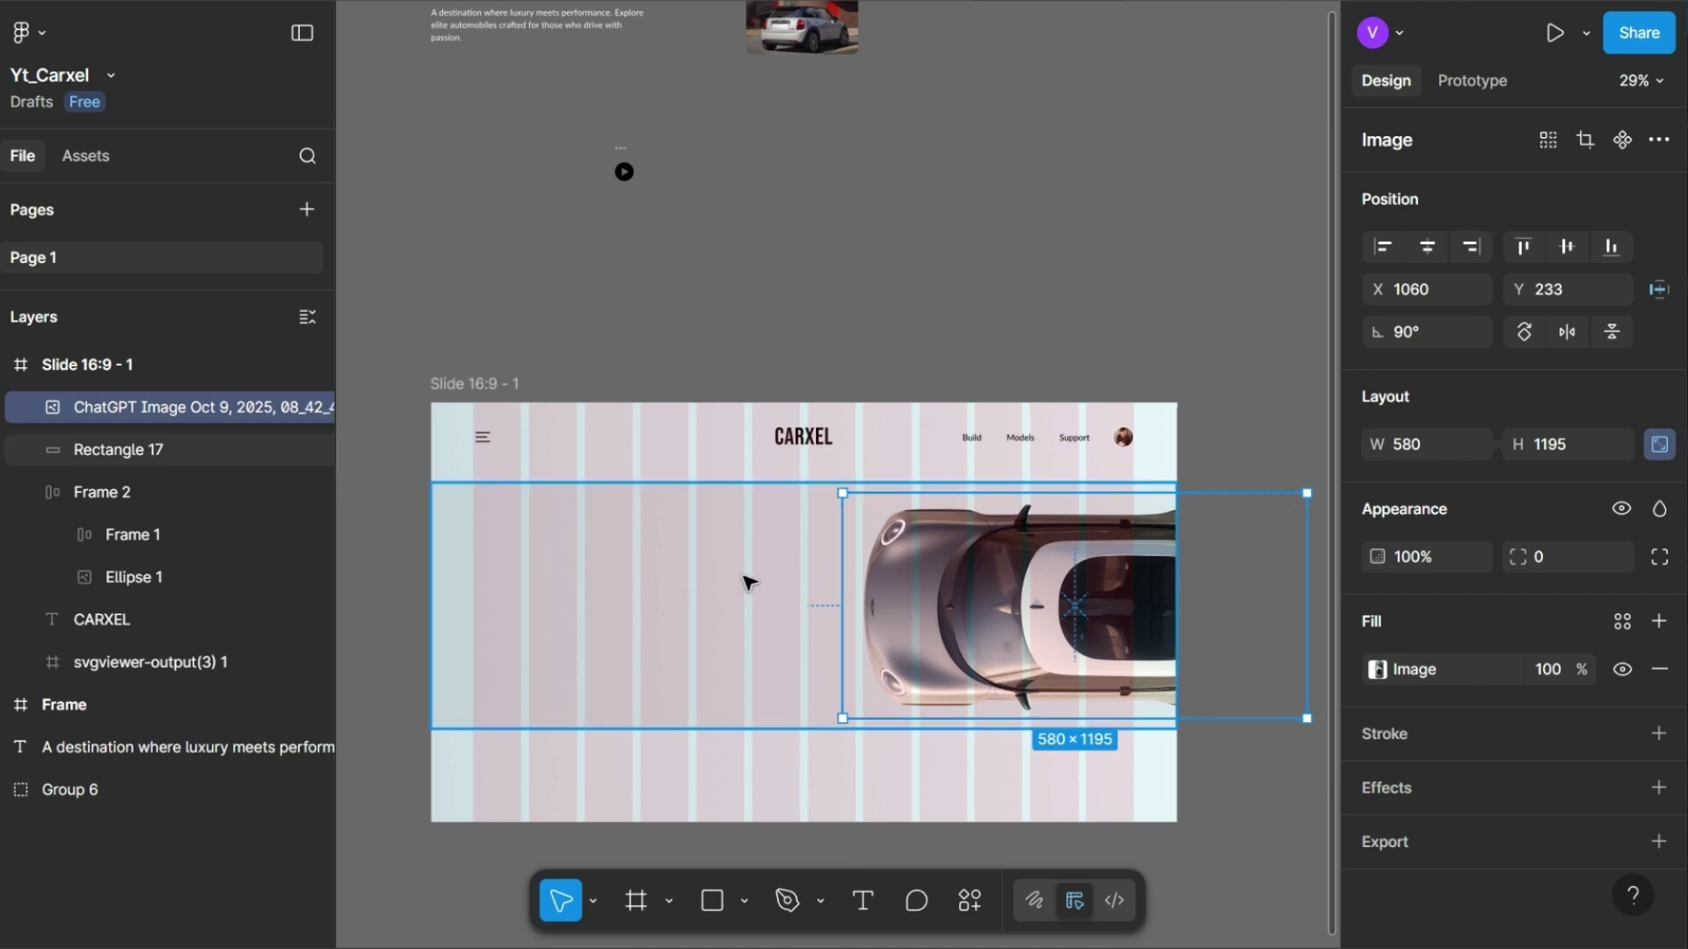
- Duplicate the header CARXEL text onto the left part of the gray band at about X 152, Y 346
{"action": "scroll", "coordinate": [750, 580], "scroll_direction": "left", "scroll_amount": 3}
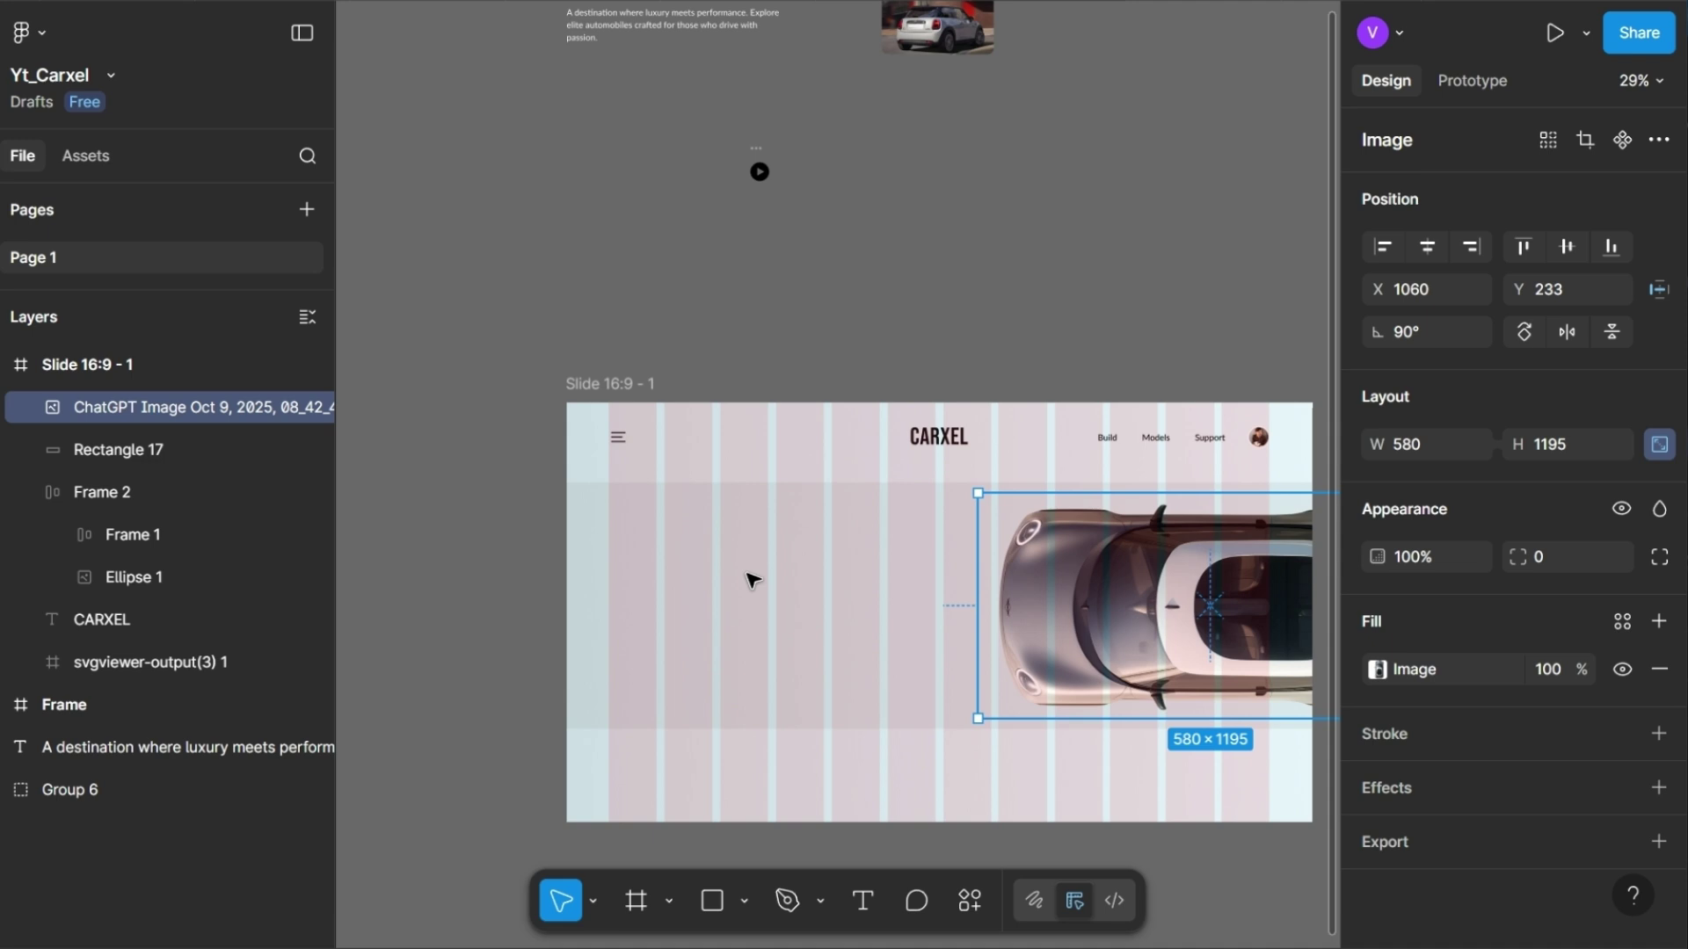
{"action": "scroll", "coordinate": [750, 580], "scroll_direction": "left", "scroll_amount": 2}
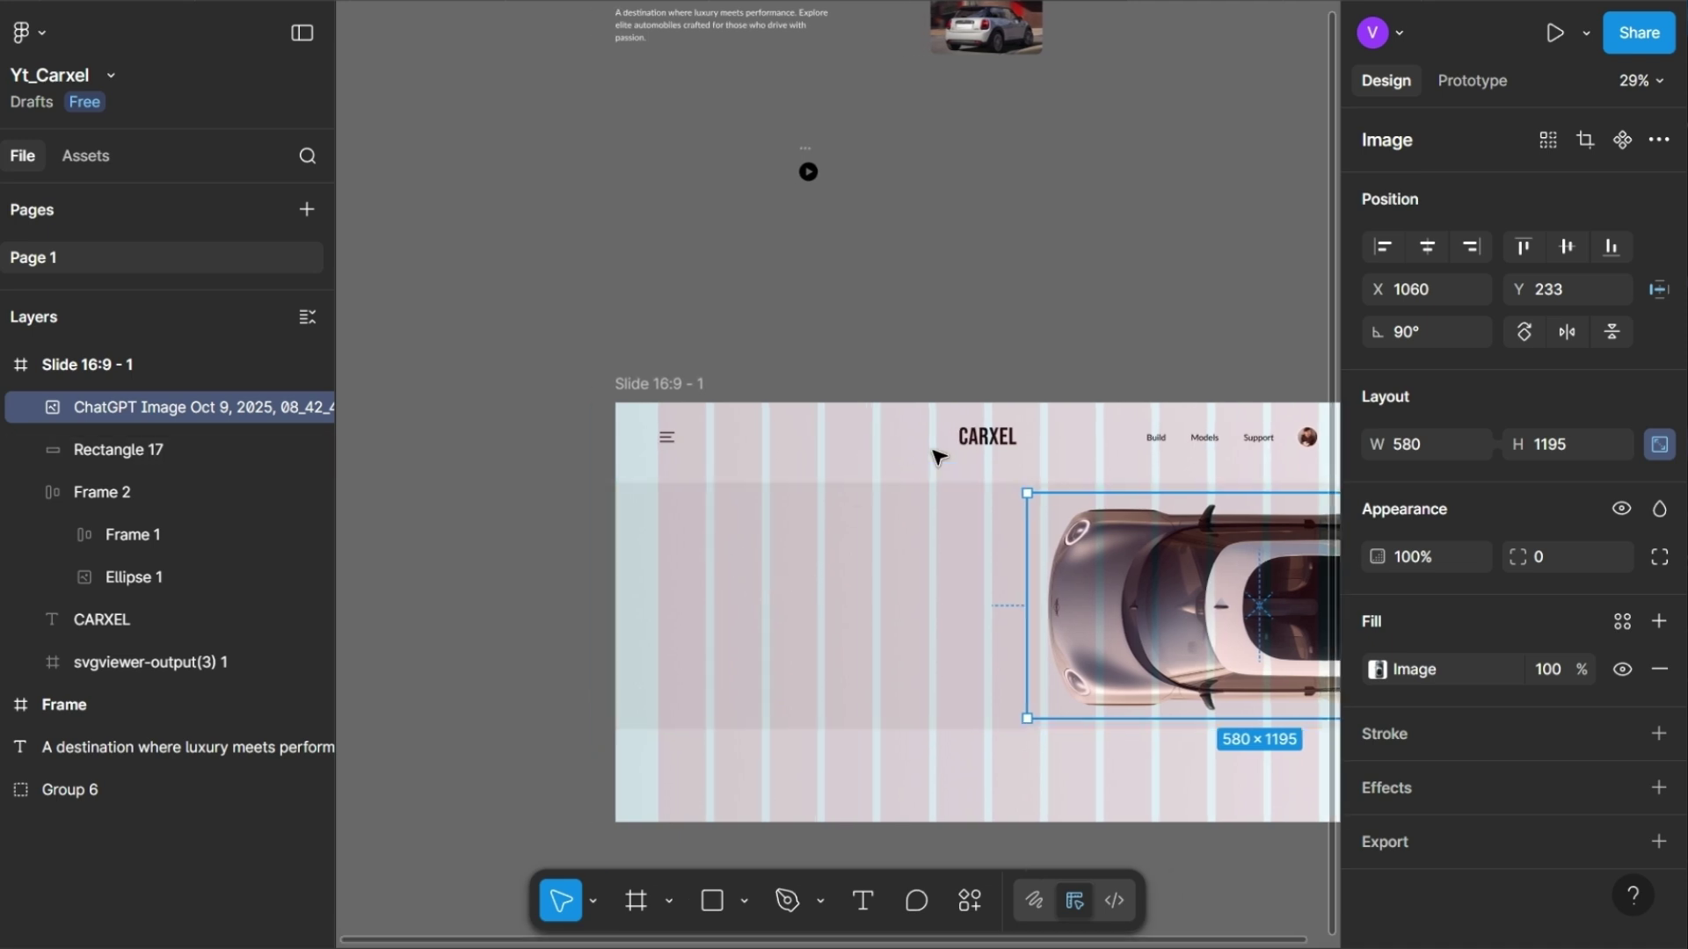
{"action": "left_click", "coordinate": [986, 436]}
{"action": "left_click_drag", "start_coordinate": [987, 436], "coordinate": [709, 545]}
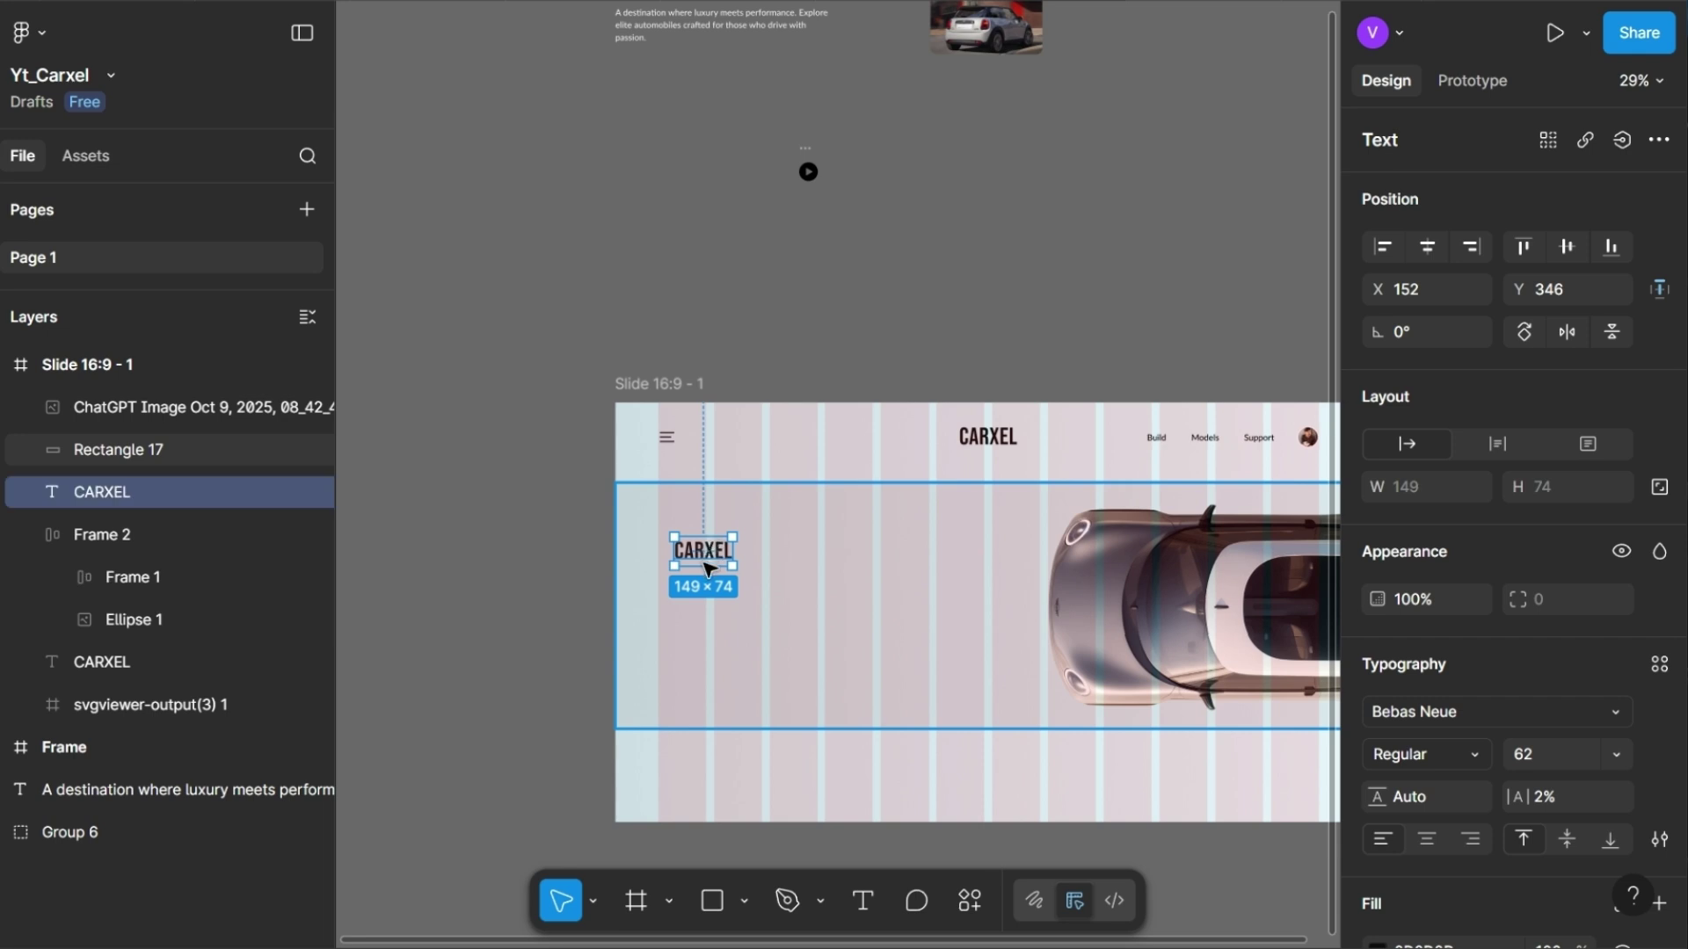
- Set the copied CARXEL text to the Lato font, size 34, with 24% letter spacing
{"action": "left_click", "coordinate": [1399, 703]}
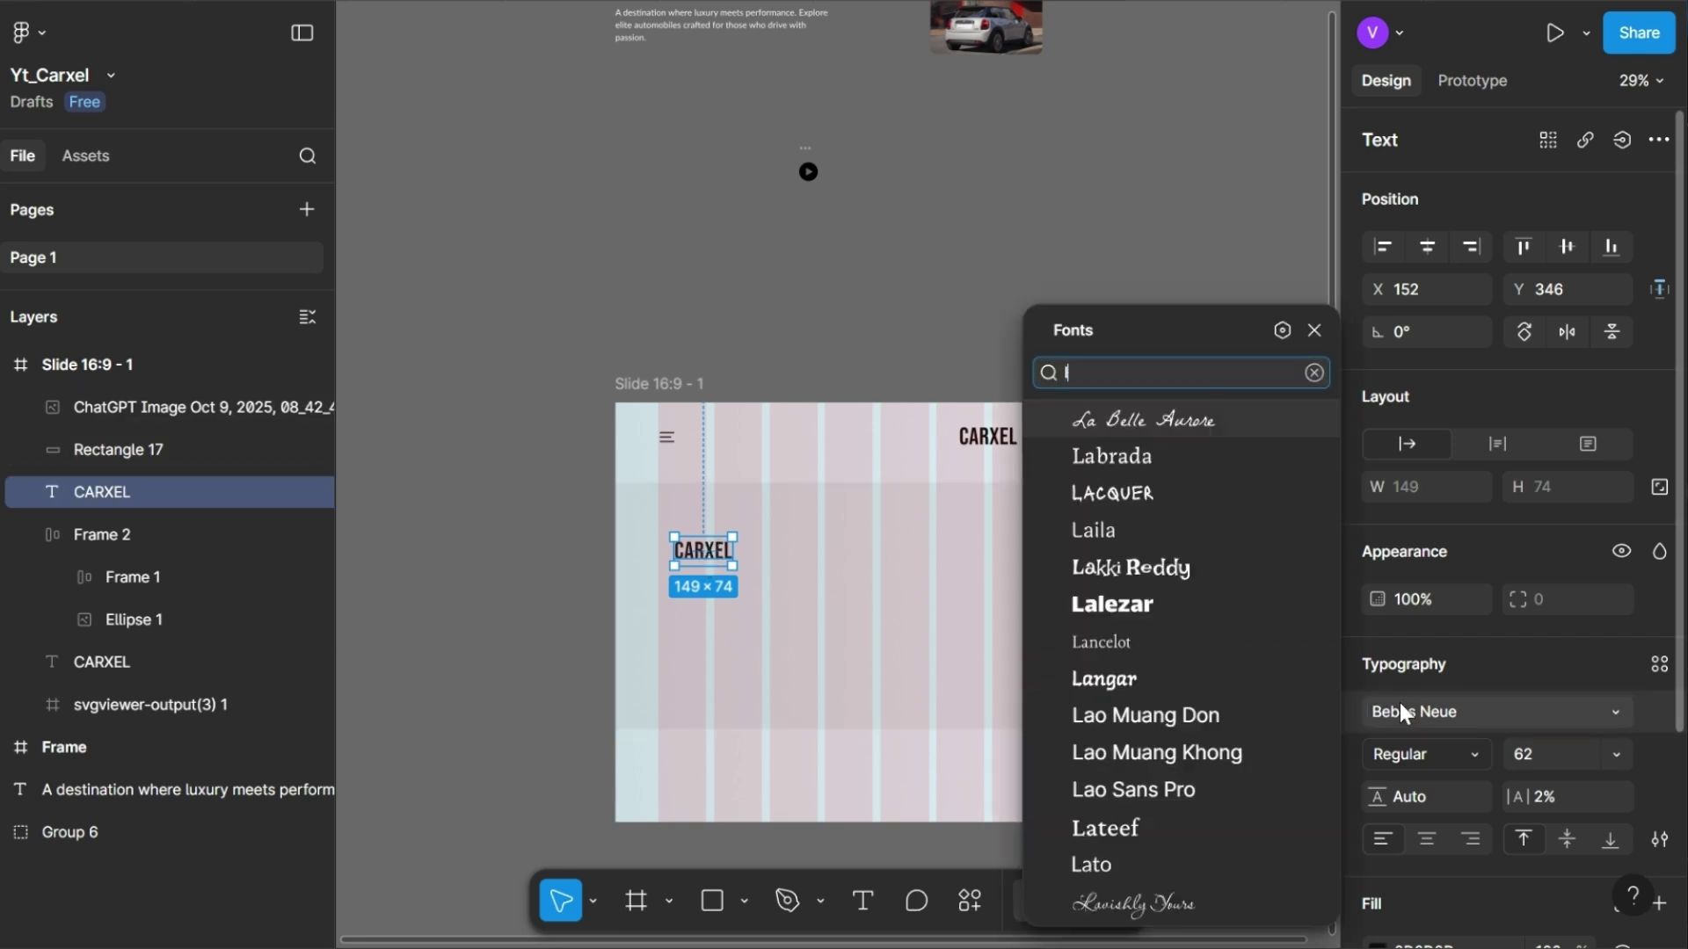
{"action": "type", "text": "lato"}
{"action": "key", "text": "Return"}
{"action": "left_click", "coordinate": [1563, 741]}
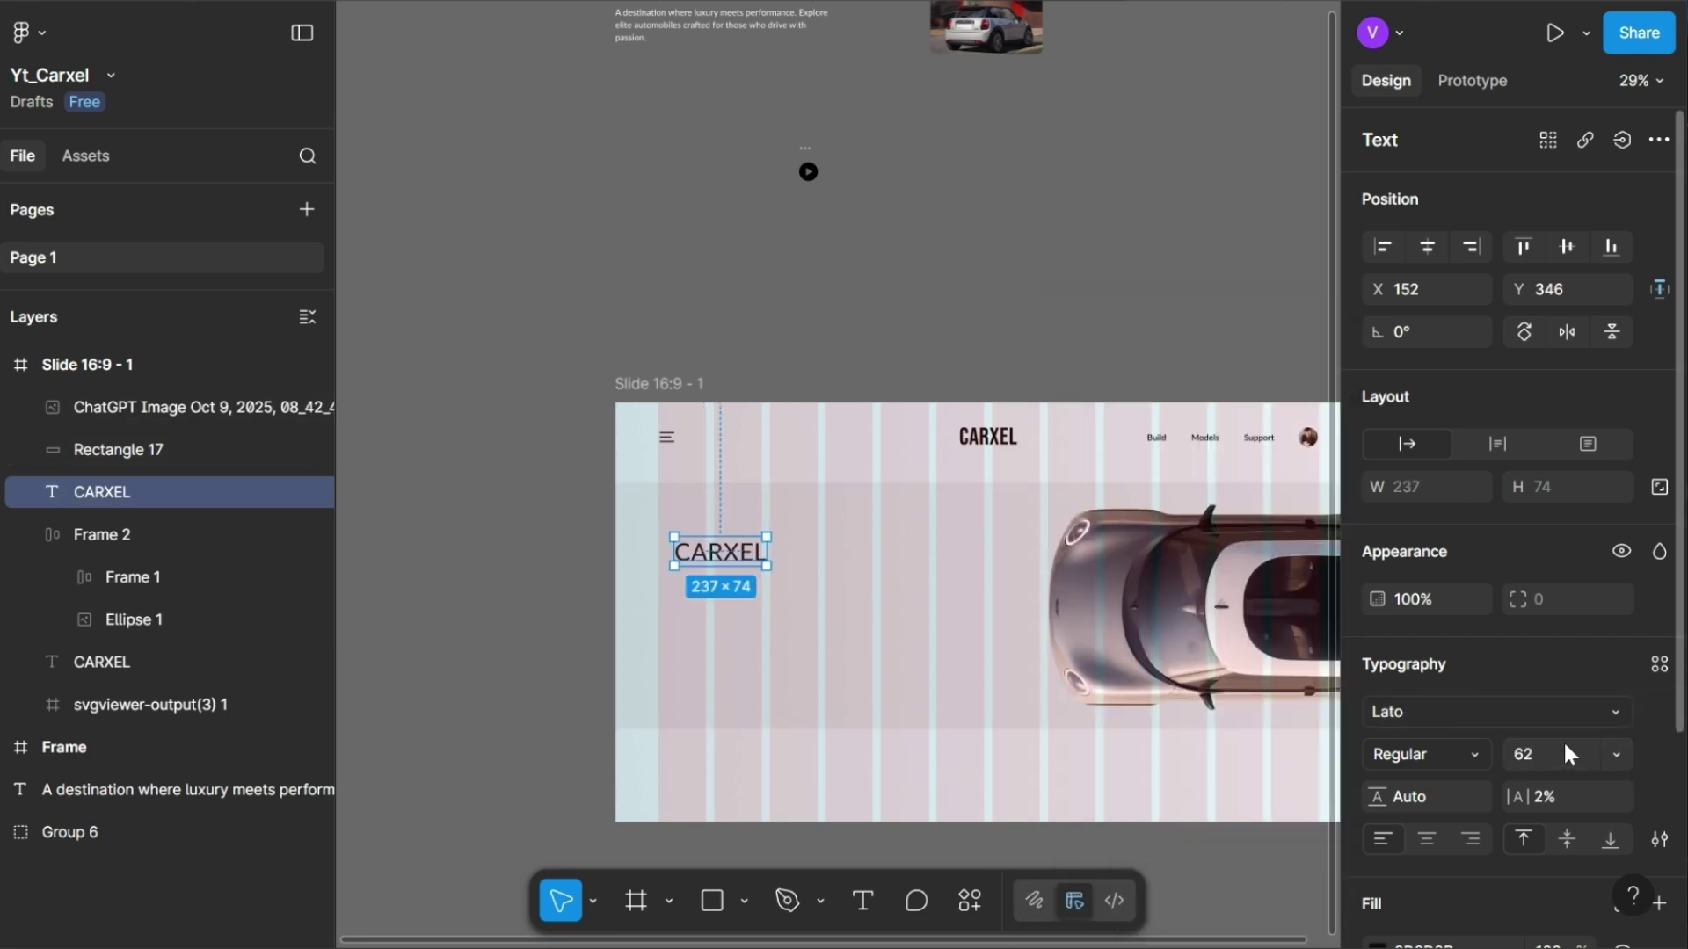
{"action": "type", "text": "34"}
{"action": "key", "text": "Return"}
{"action": "left_click", "coordinate": [1565, 788]}
{"action": "type", "text": "24"}
{"action": "key", "text": "Return"}
{"action": "scroll", "coordinate": [1494, 817], "scroll_direction": "down", "scroll_amount": 1}
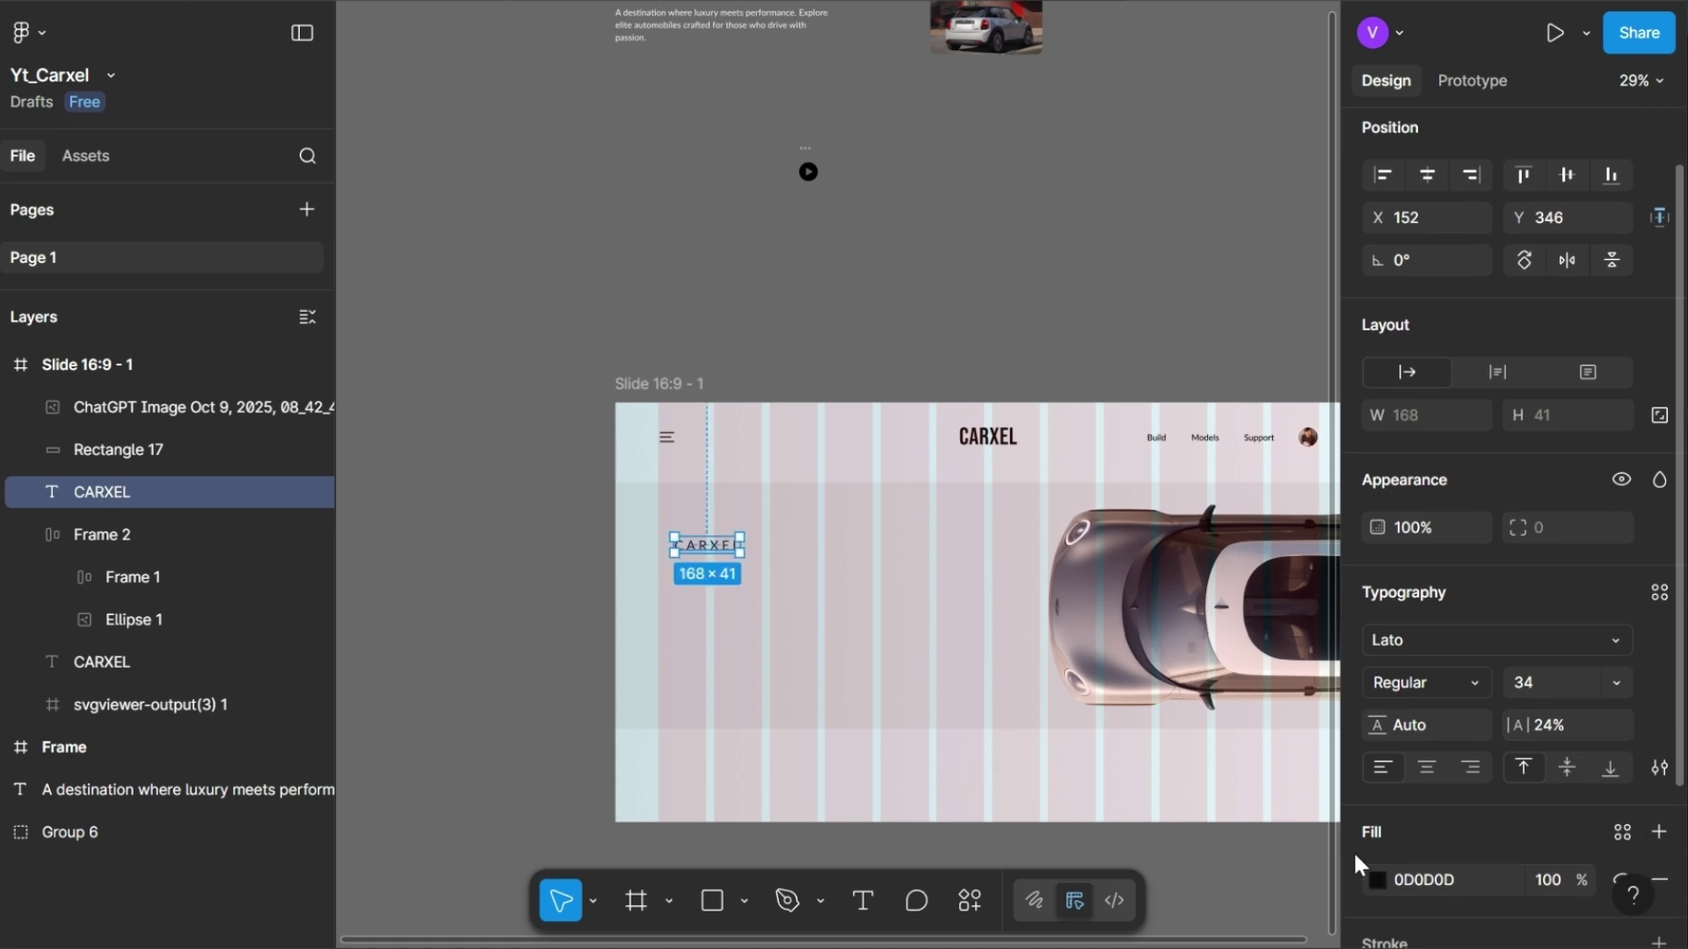
- Set the letter case of the copied CARXEL text to uppercase in its type settings
{"action": "scroll", "coordinate": [731, 570], "scroll_direction": "up", "scroll_amount": 5}
{"action": "double_click", "coordinate": [662, 513]}
{"action": "key", "text": "Escape"}
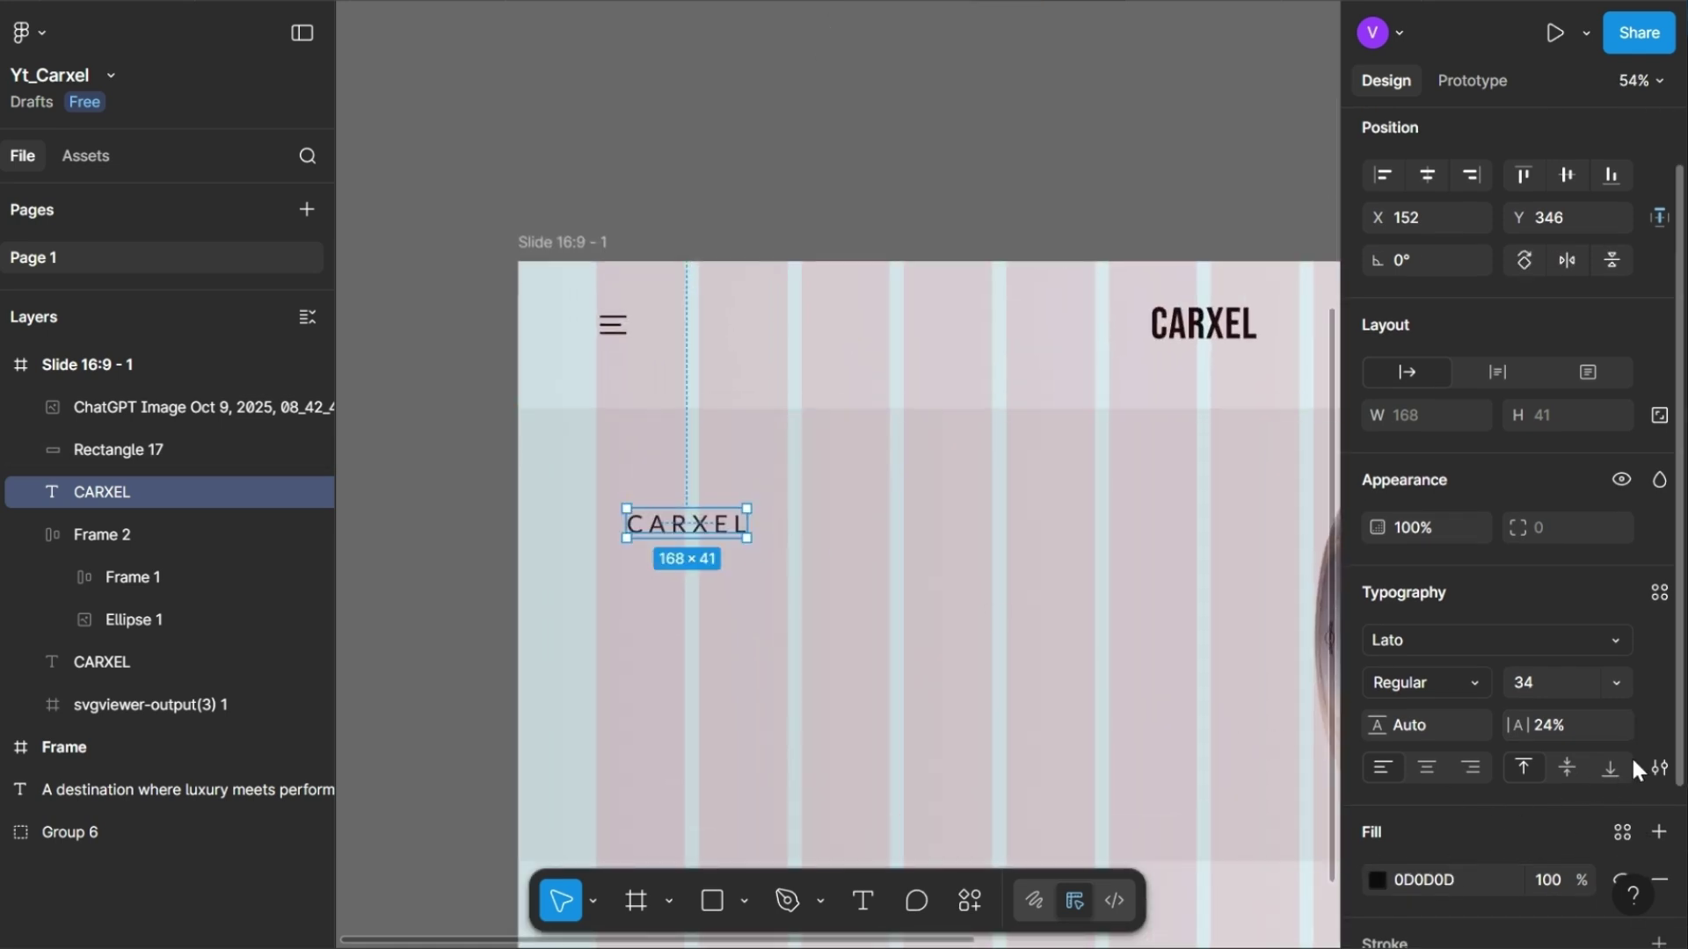
{"action": "left_click", "coordinate": [1658, 766]}
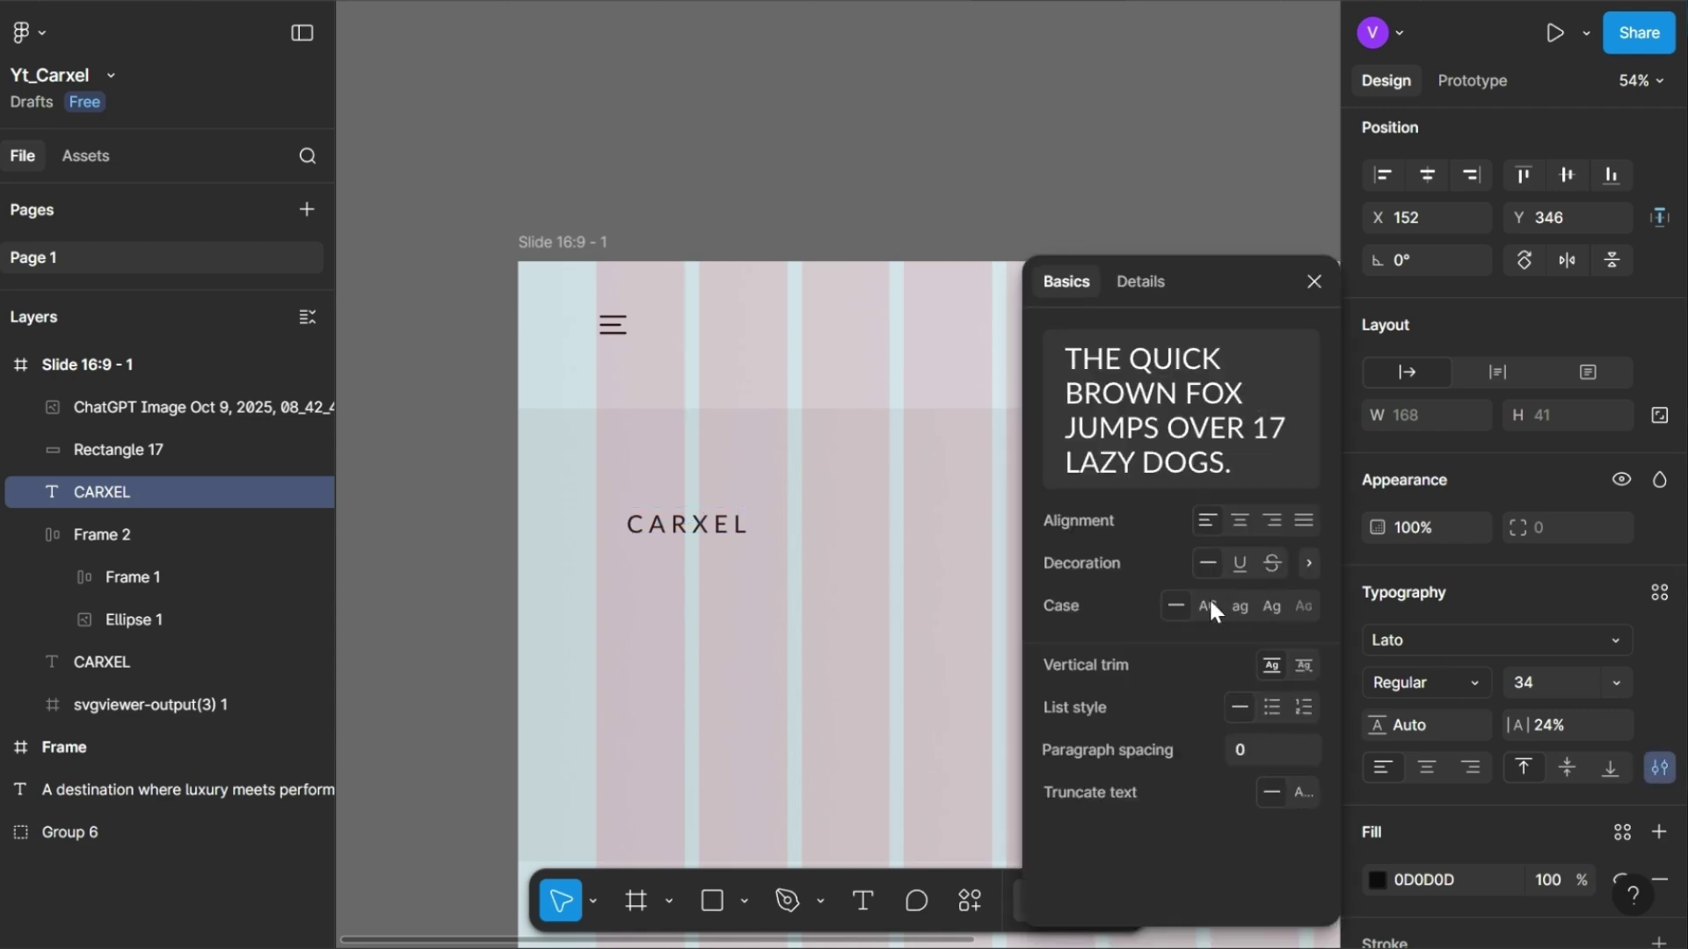
- Bring the copied CARXEL text to the front, above the car image and Rectangle 17
{"action": "left_click", "coordinate": [697, 520]}
{"action": "double_click", "coordinate": [696, 520]}
{"action": "key", "text": "Escape"}
{"action": "double_click", "coordinate": [696, 531]}
{"action": "left_click", "coordinate": [103, 486]}
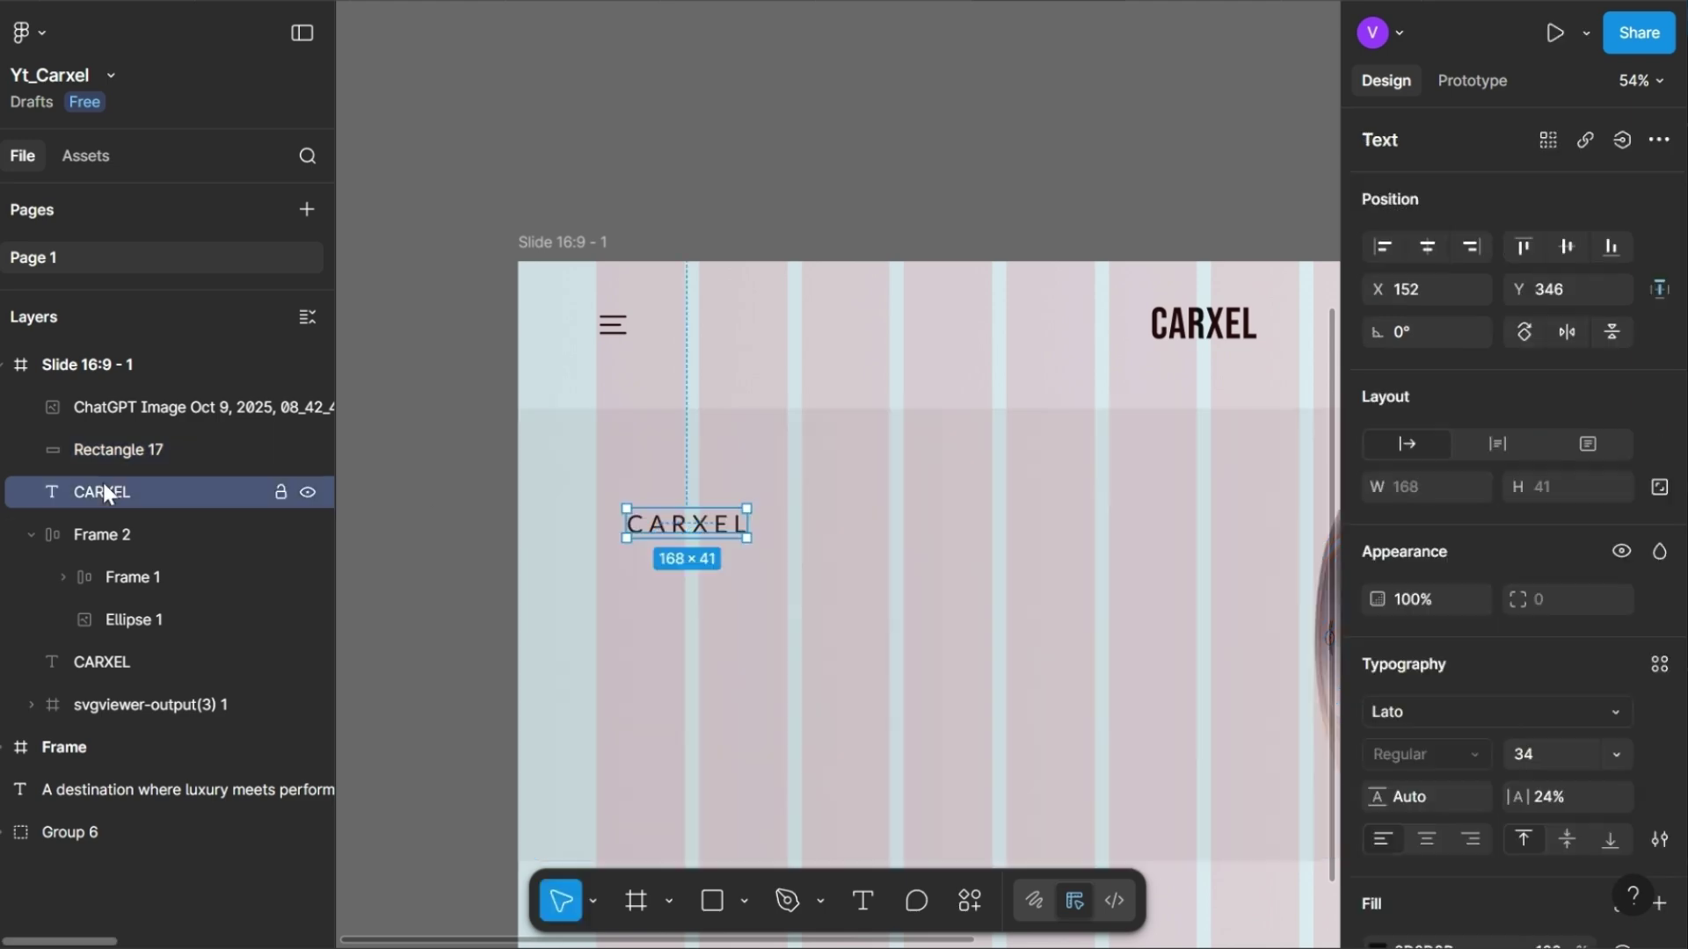
{"action": "key", "text": "ctrl+shift+]"}
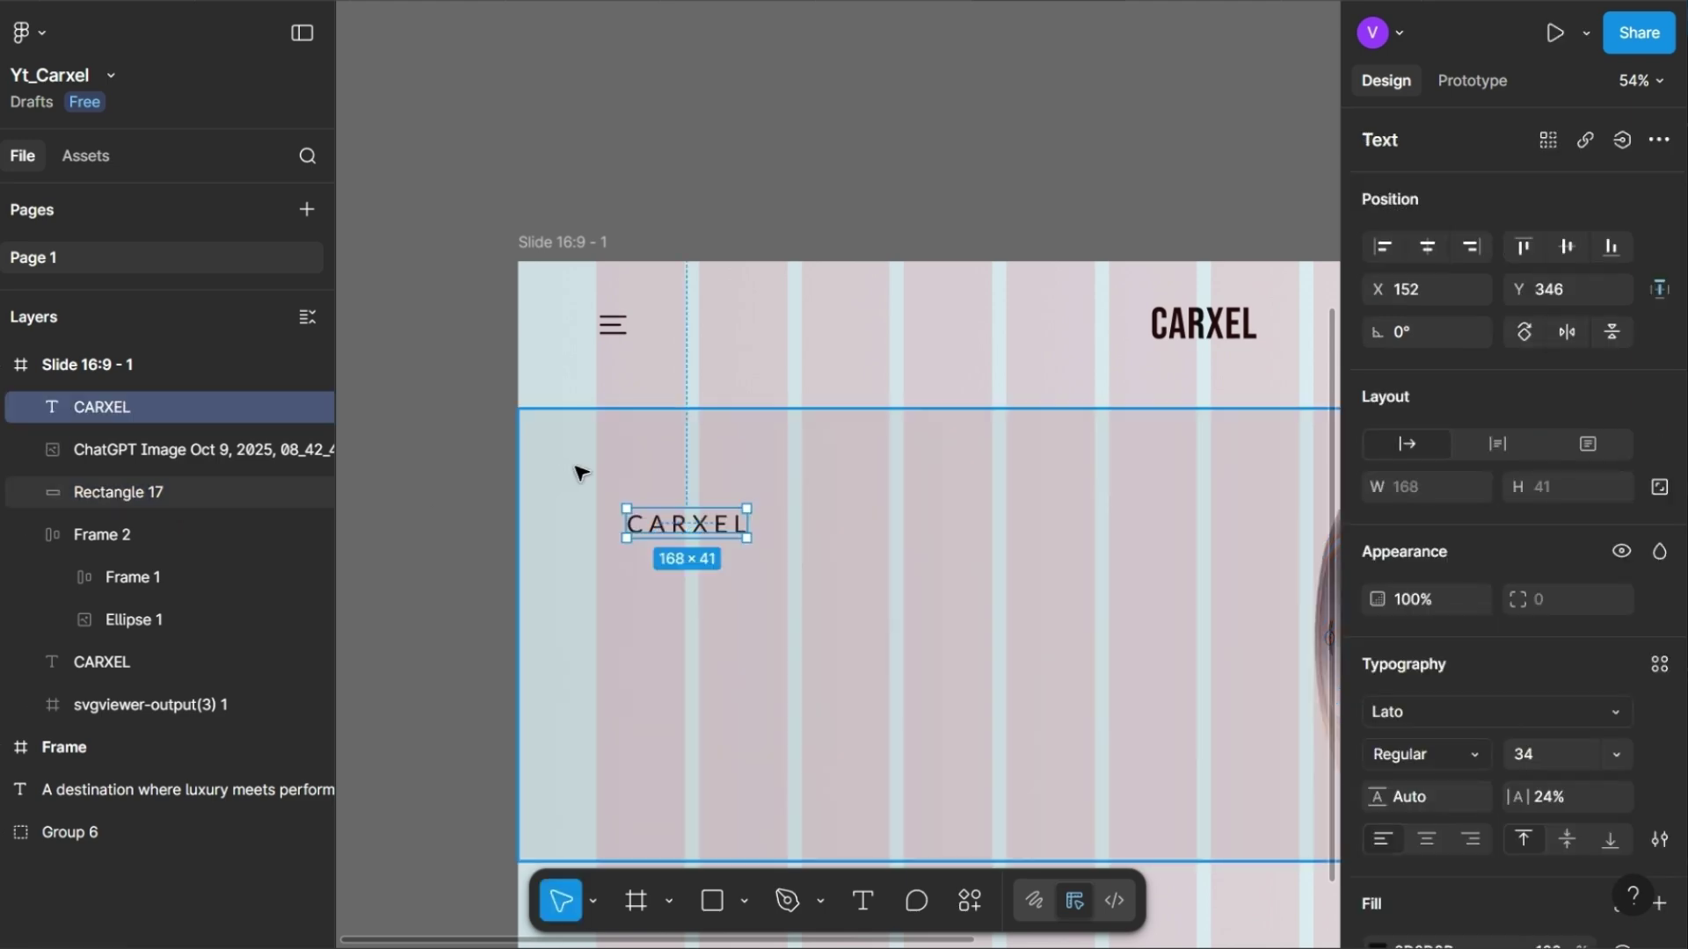
- Replace the wording of the copied CARXEL text with "Performance"
{"action": "double_click", "coordinate": [697, 527]}
{"action": "type", "text": "Perfomance"}
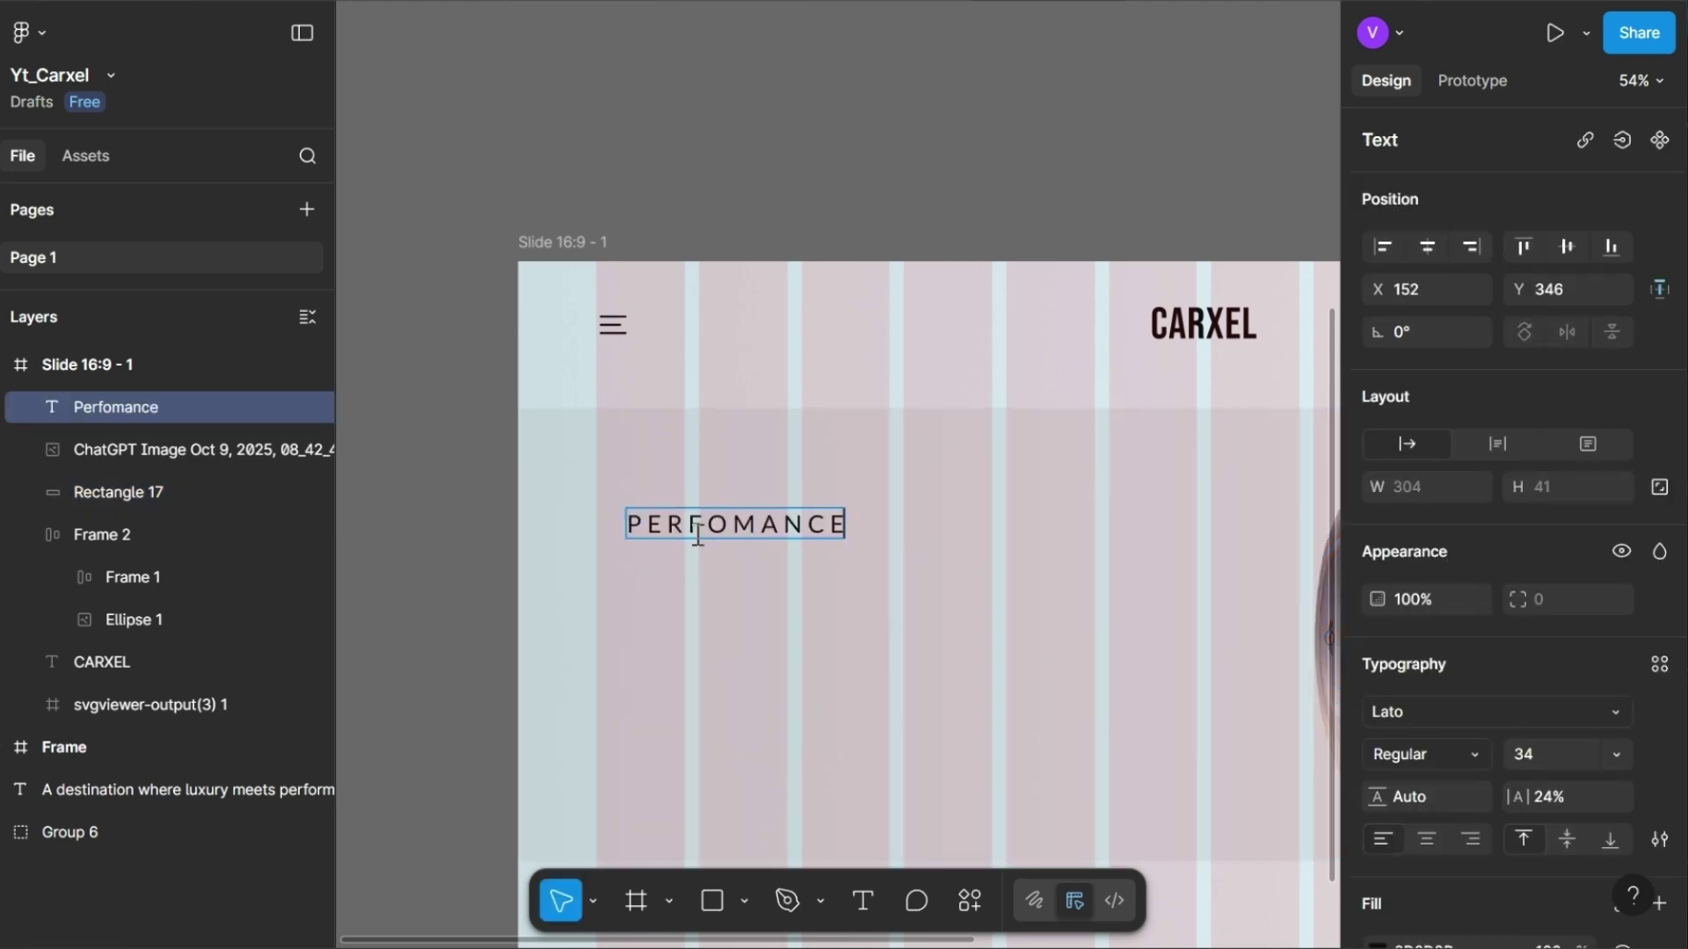
{"action": "key", "text": "Escape"}
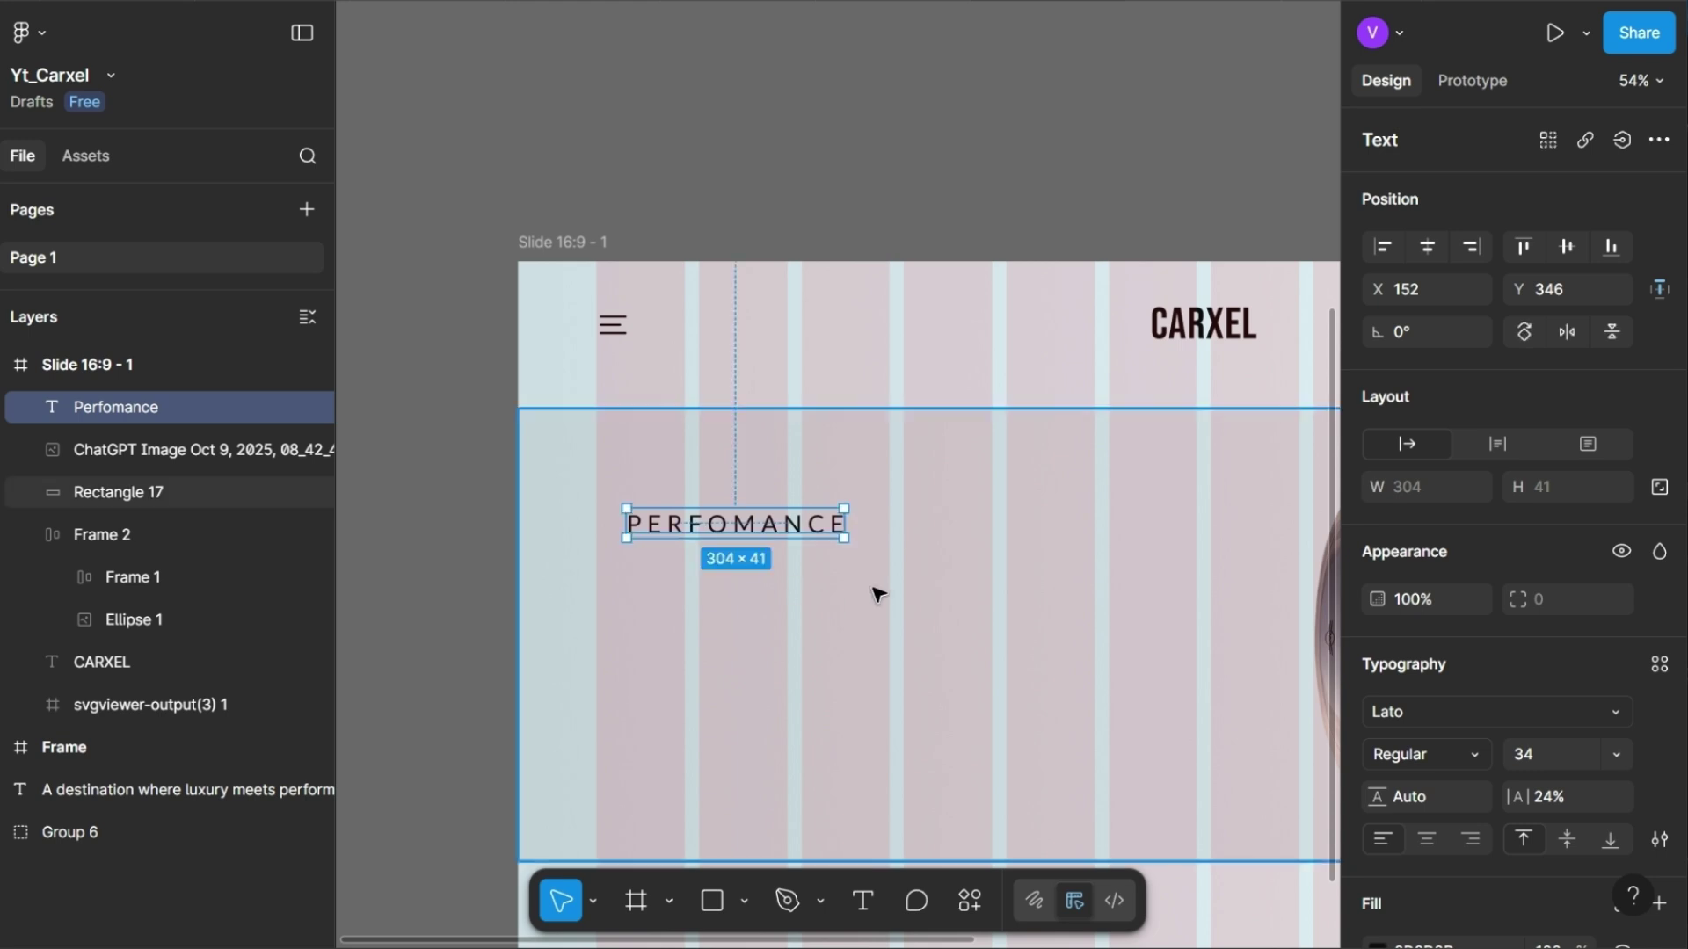
{"action": "double_click", "coordinate": [753, 519]}
{"action": "left_click", "coordinate": [737, 525]}
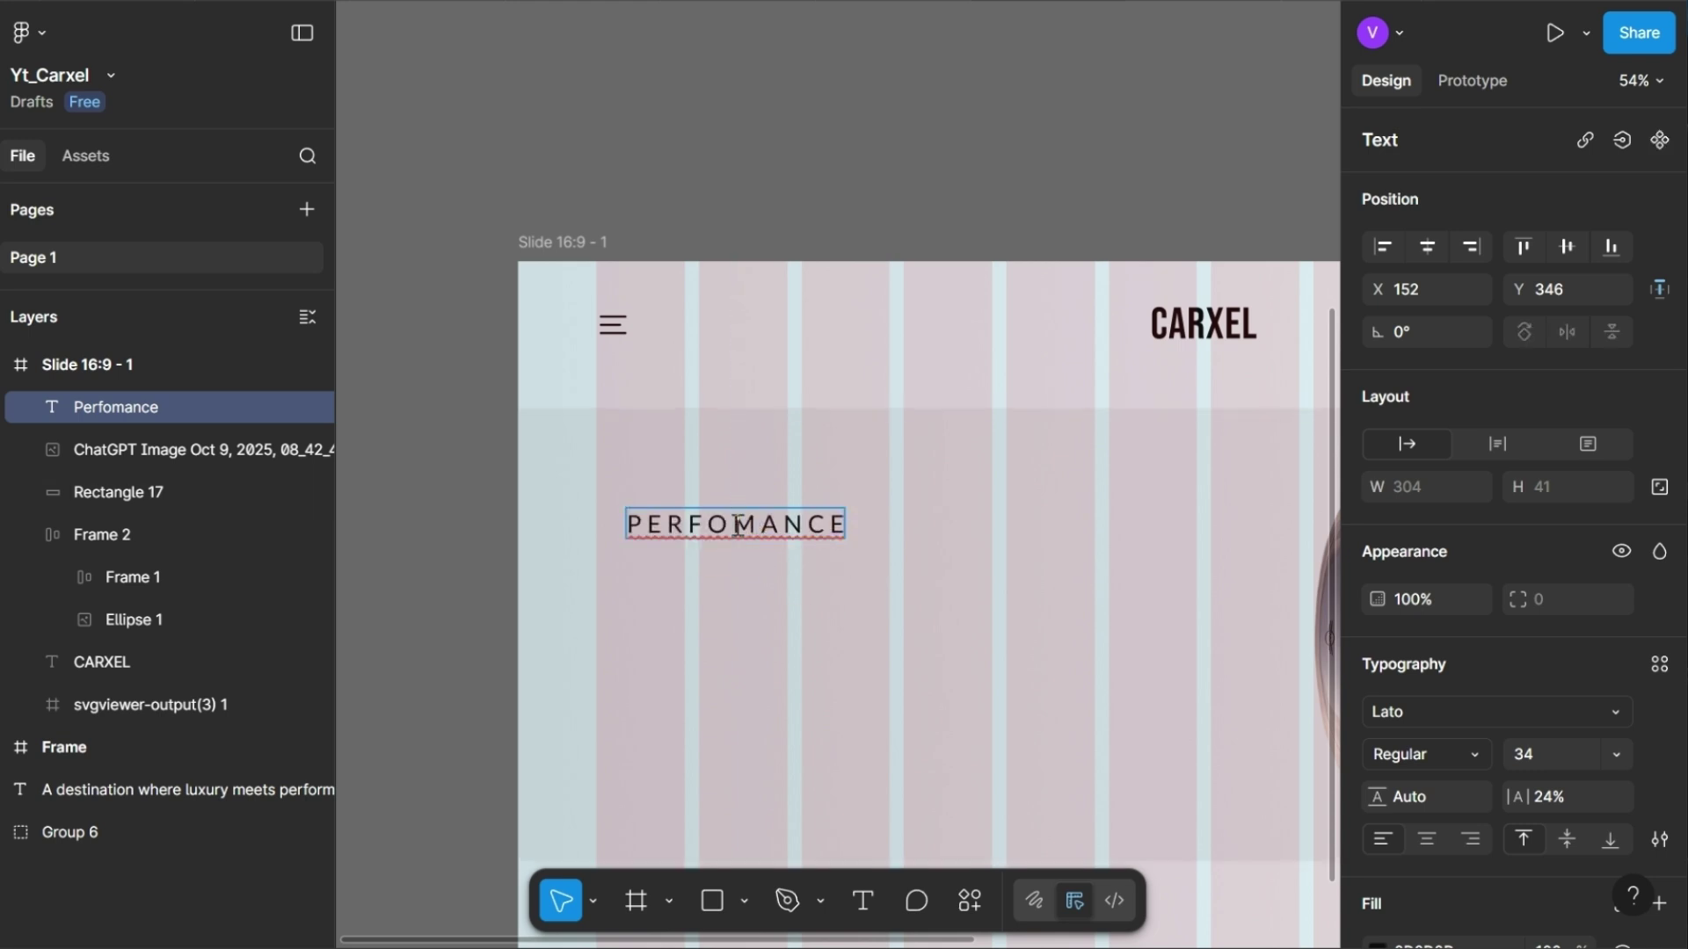
{"action": "type", "text": "r"}
{"action": "key", "text": "Escape"}
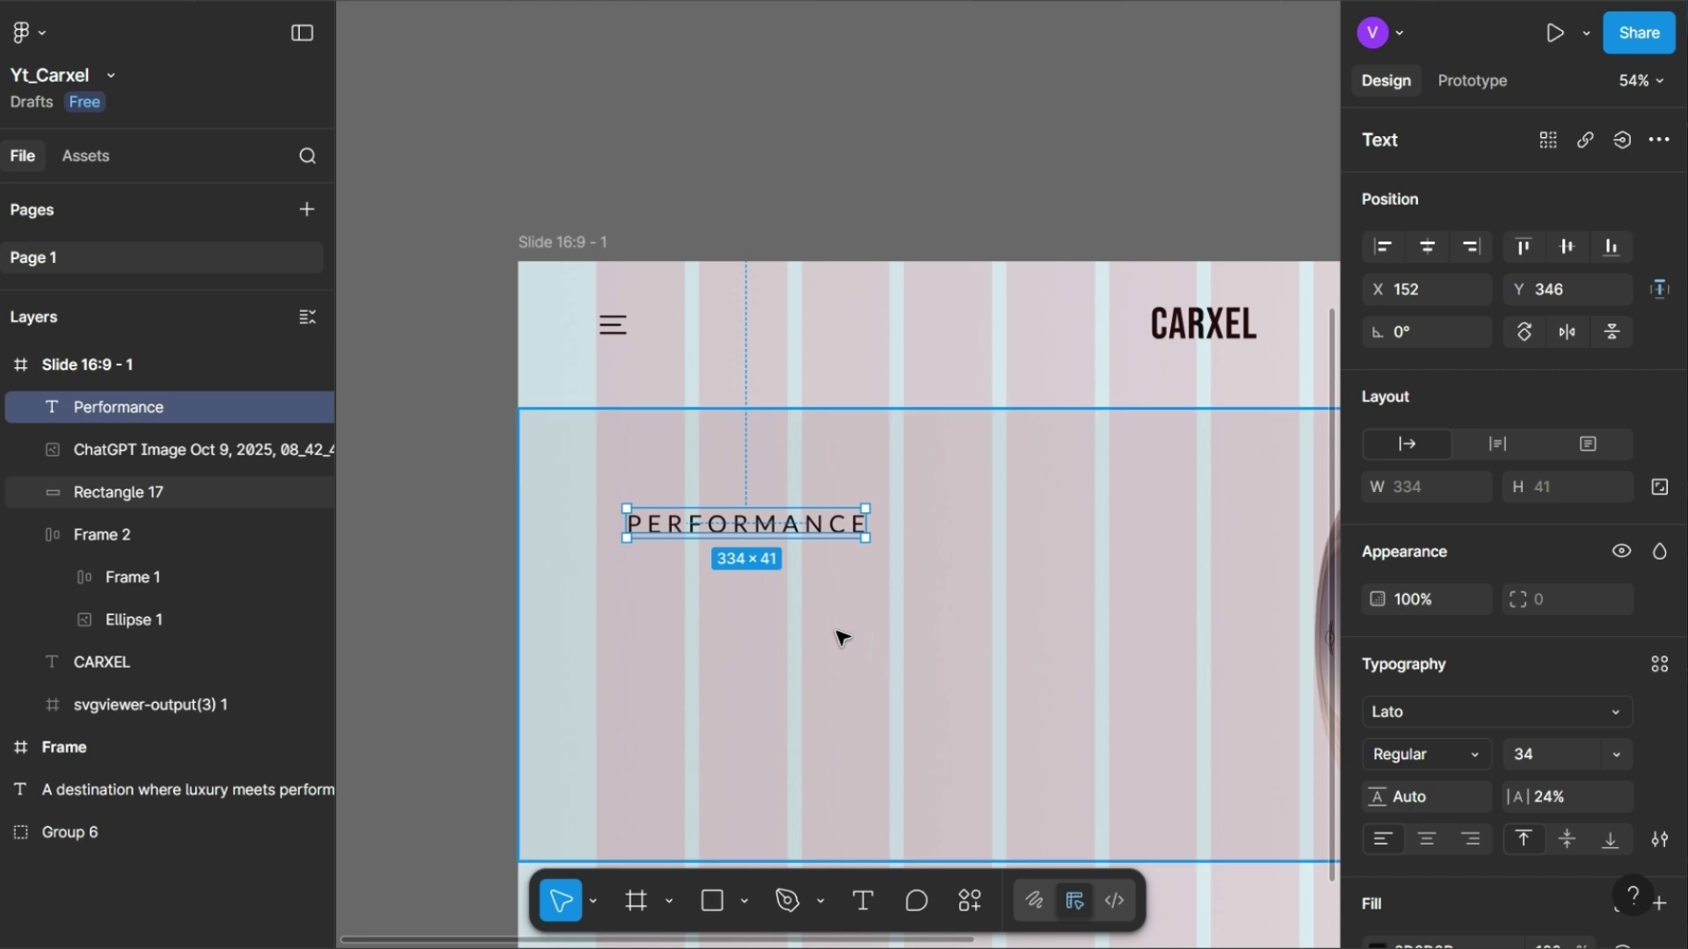
- Duplicate the Performance text directly below at X 114, Y 437 and change the copy's wording to "Beyond ordinary"
{"action": "left_click_drag", "start_coordinate": [729, 522], "coordinate": [711, 585]}
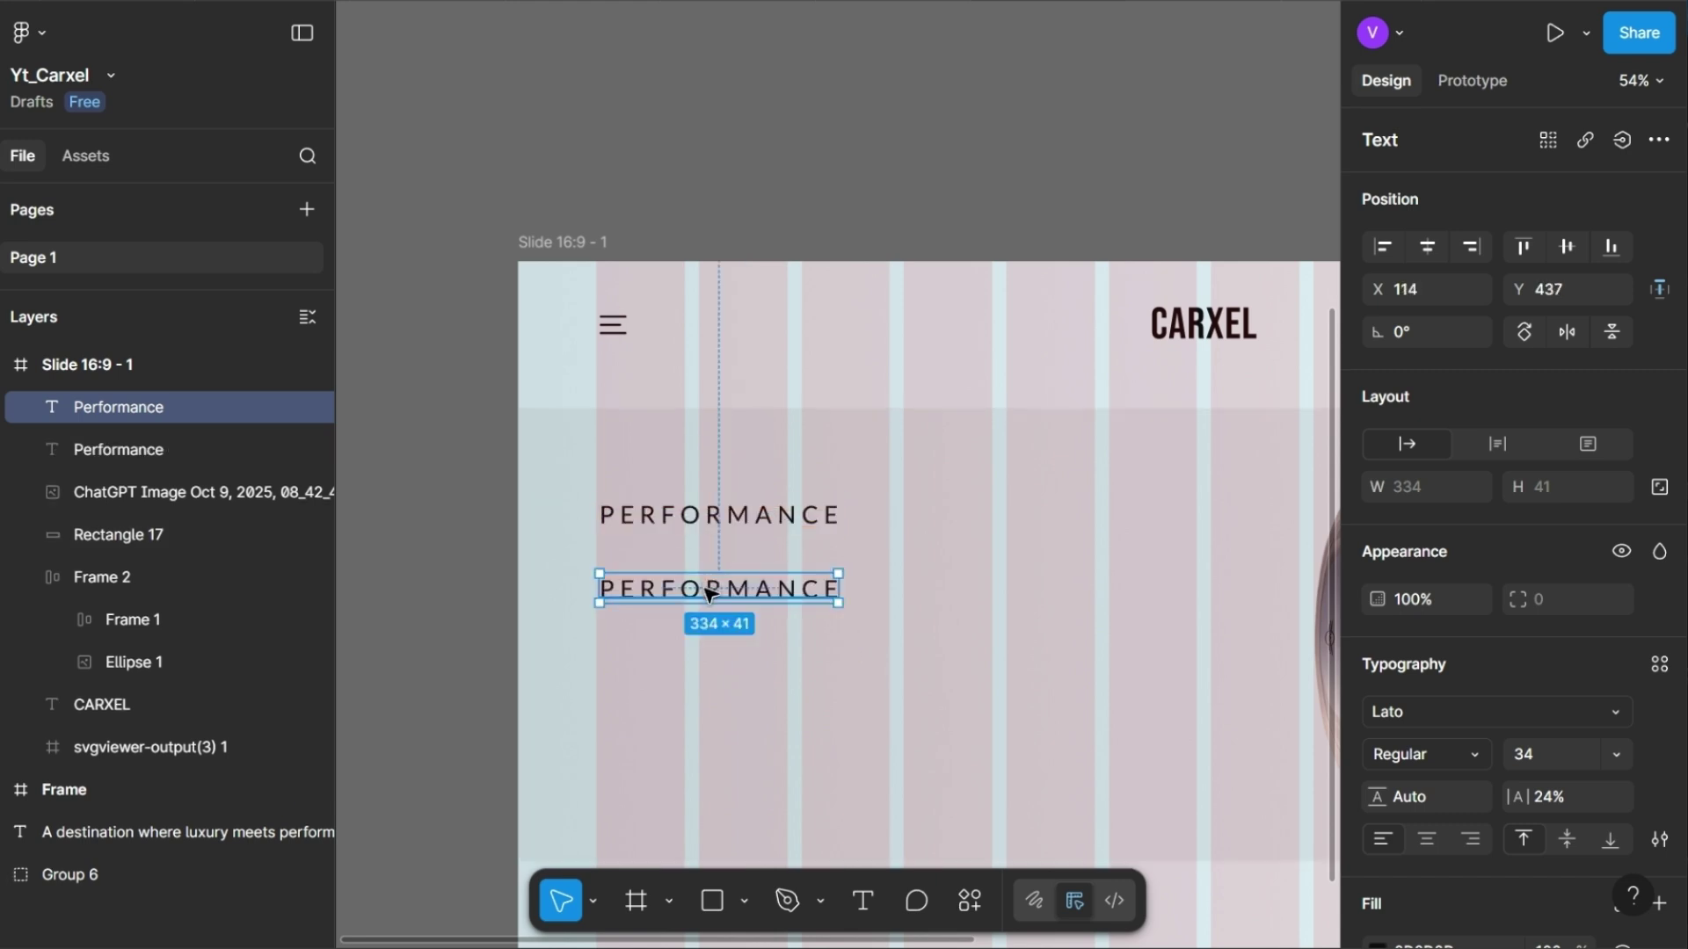
{"action": "double_click", "coordinate": [736, 595]}
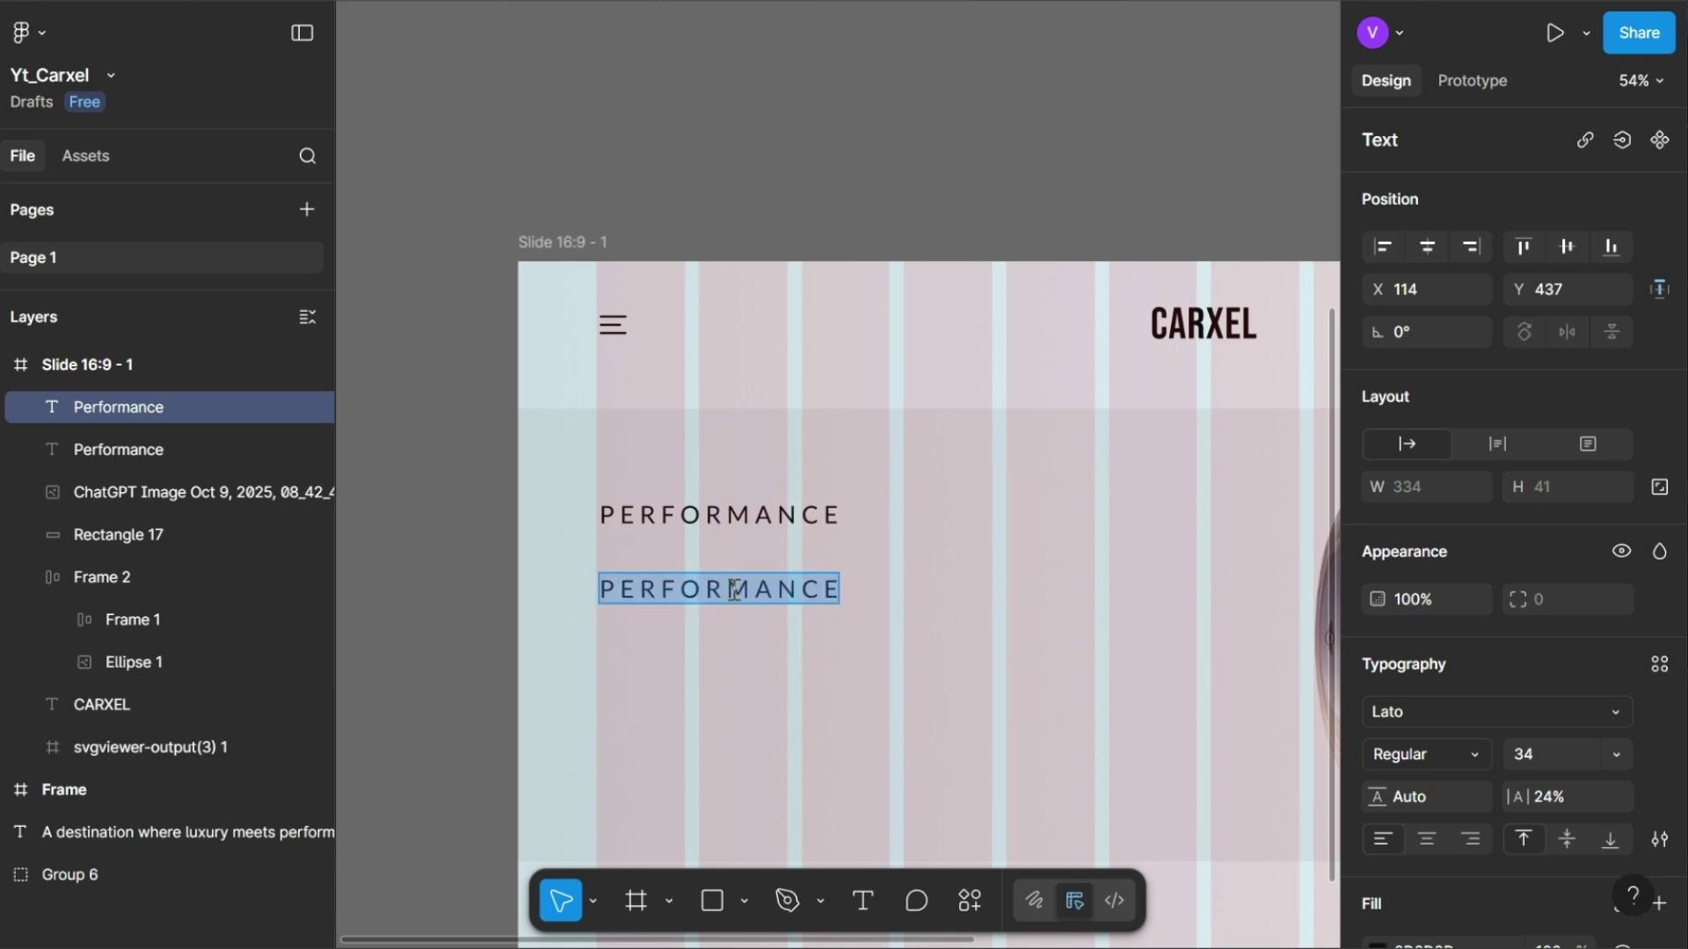
{"action": "type", "text": "Beyong"}
{"action": "key", "text": "BackSpace"}
{"action": "key", "text": "BackSpace"}
{"action": "type", "text": "nd ordinary"}
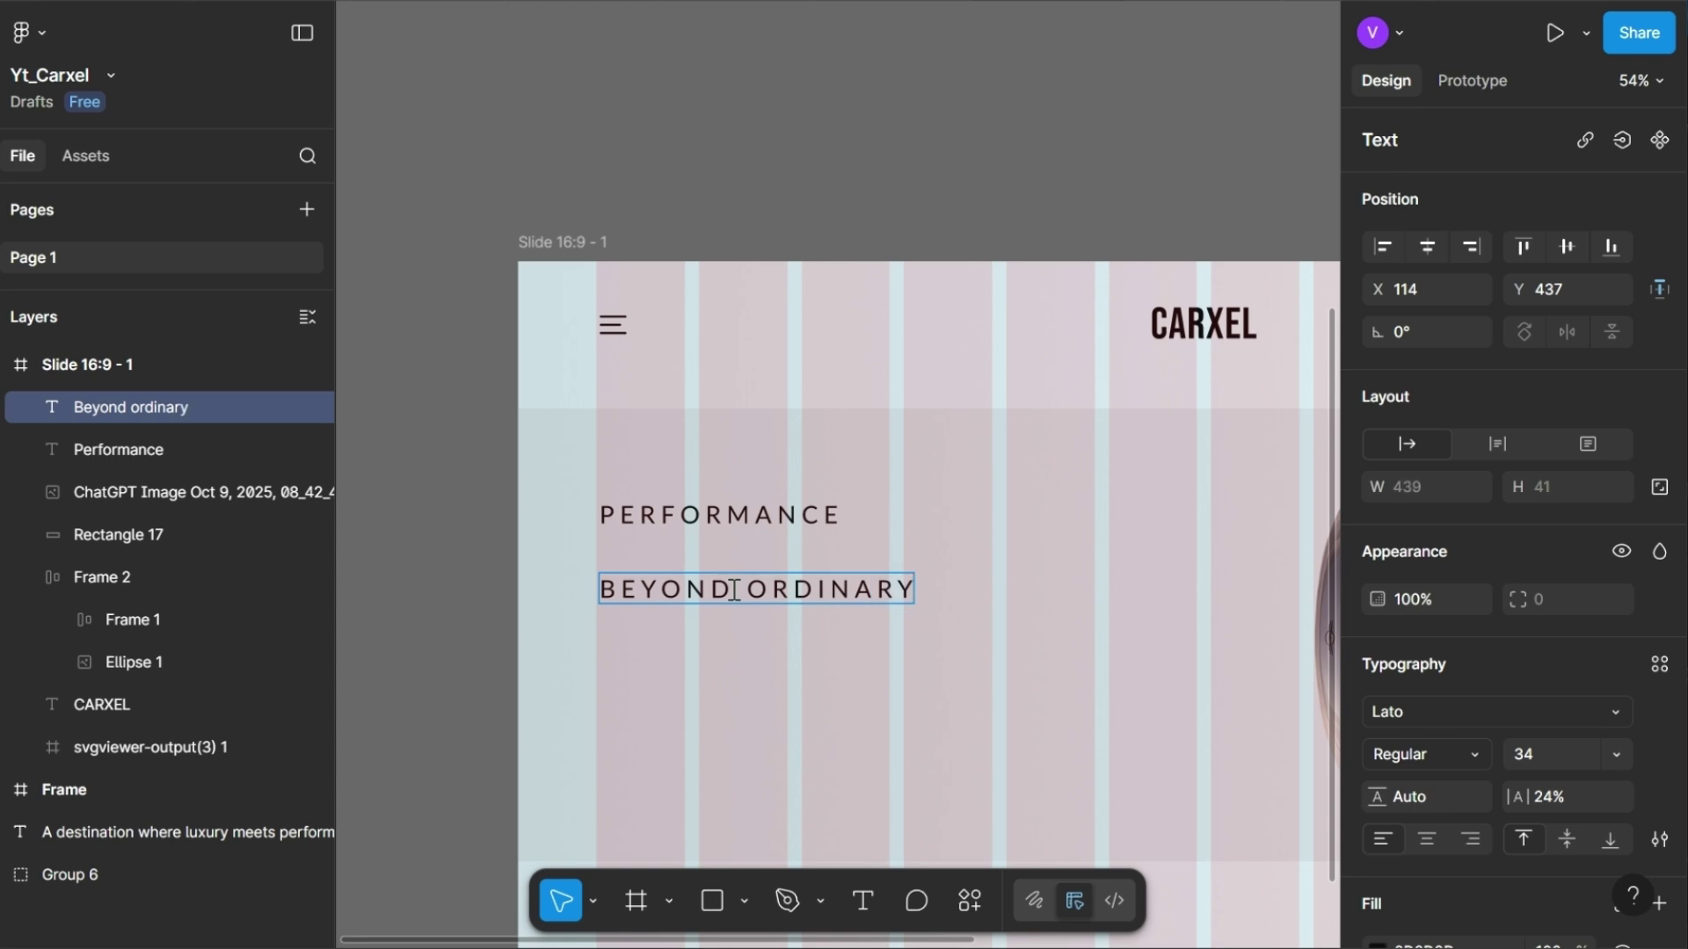
{"action": "key", "text": "Escape"}
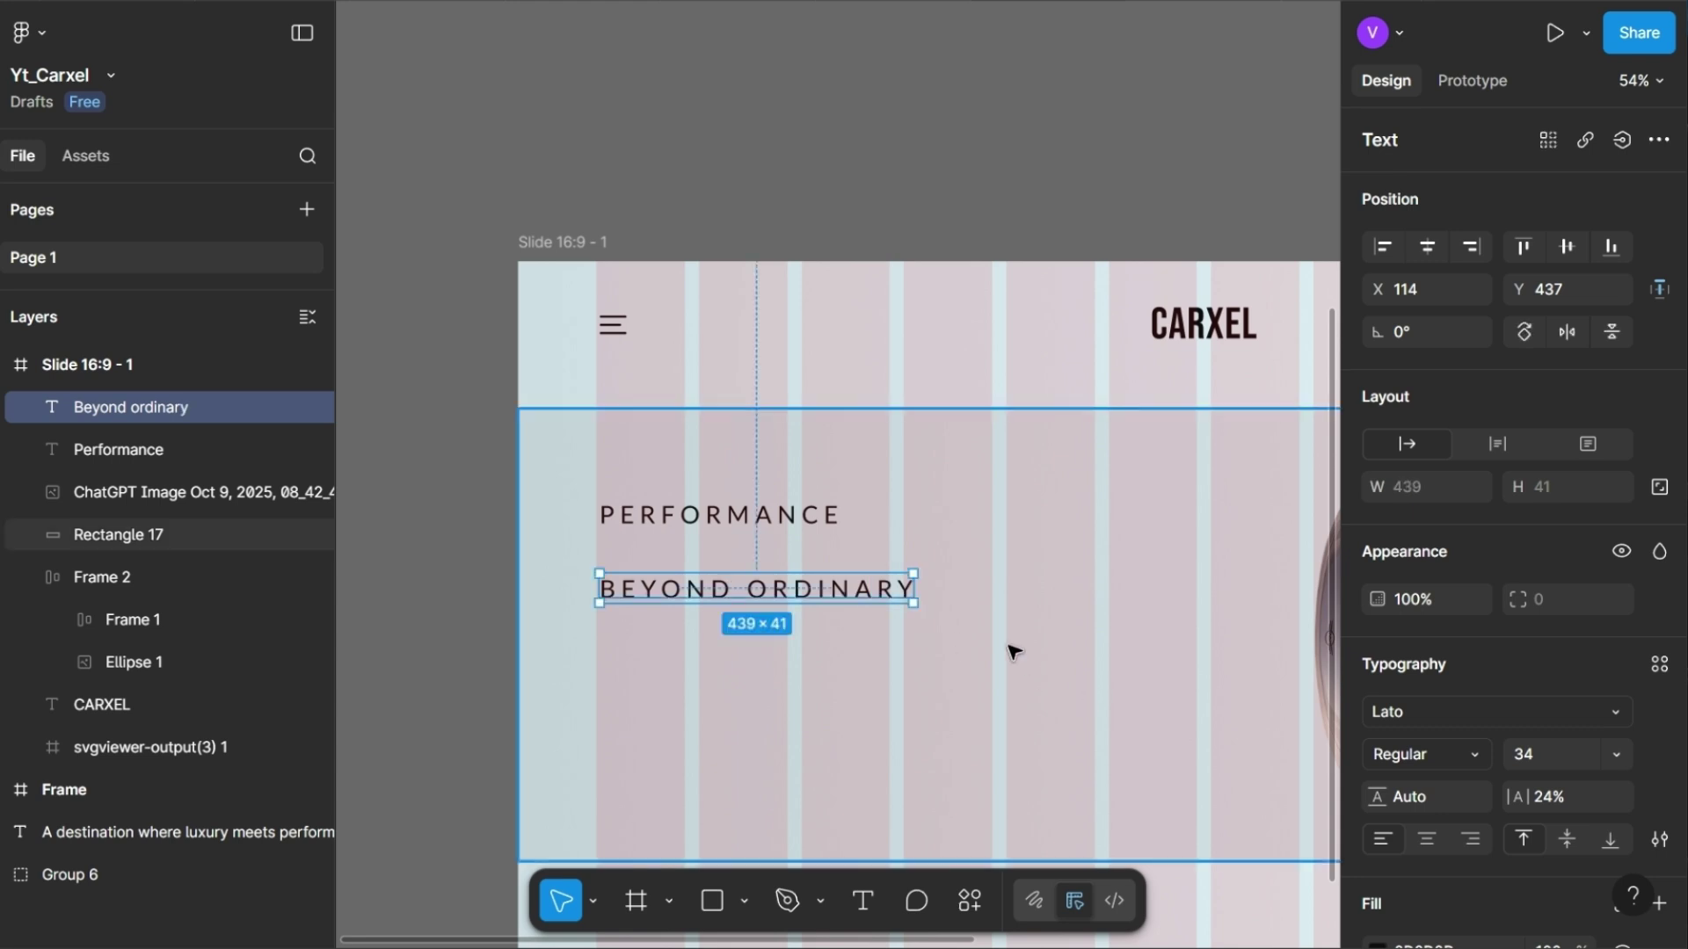
- Format the "Beyond ordinary" text as ExtraBold, size 90, with 1% letter spacing
{"action": "left_click", "coordinate": [1441, 709]}
{"action": "left_click", "coordinate": [1433, 710]}
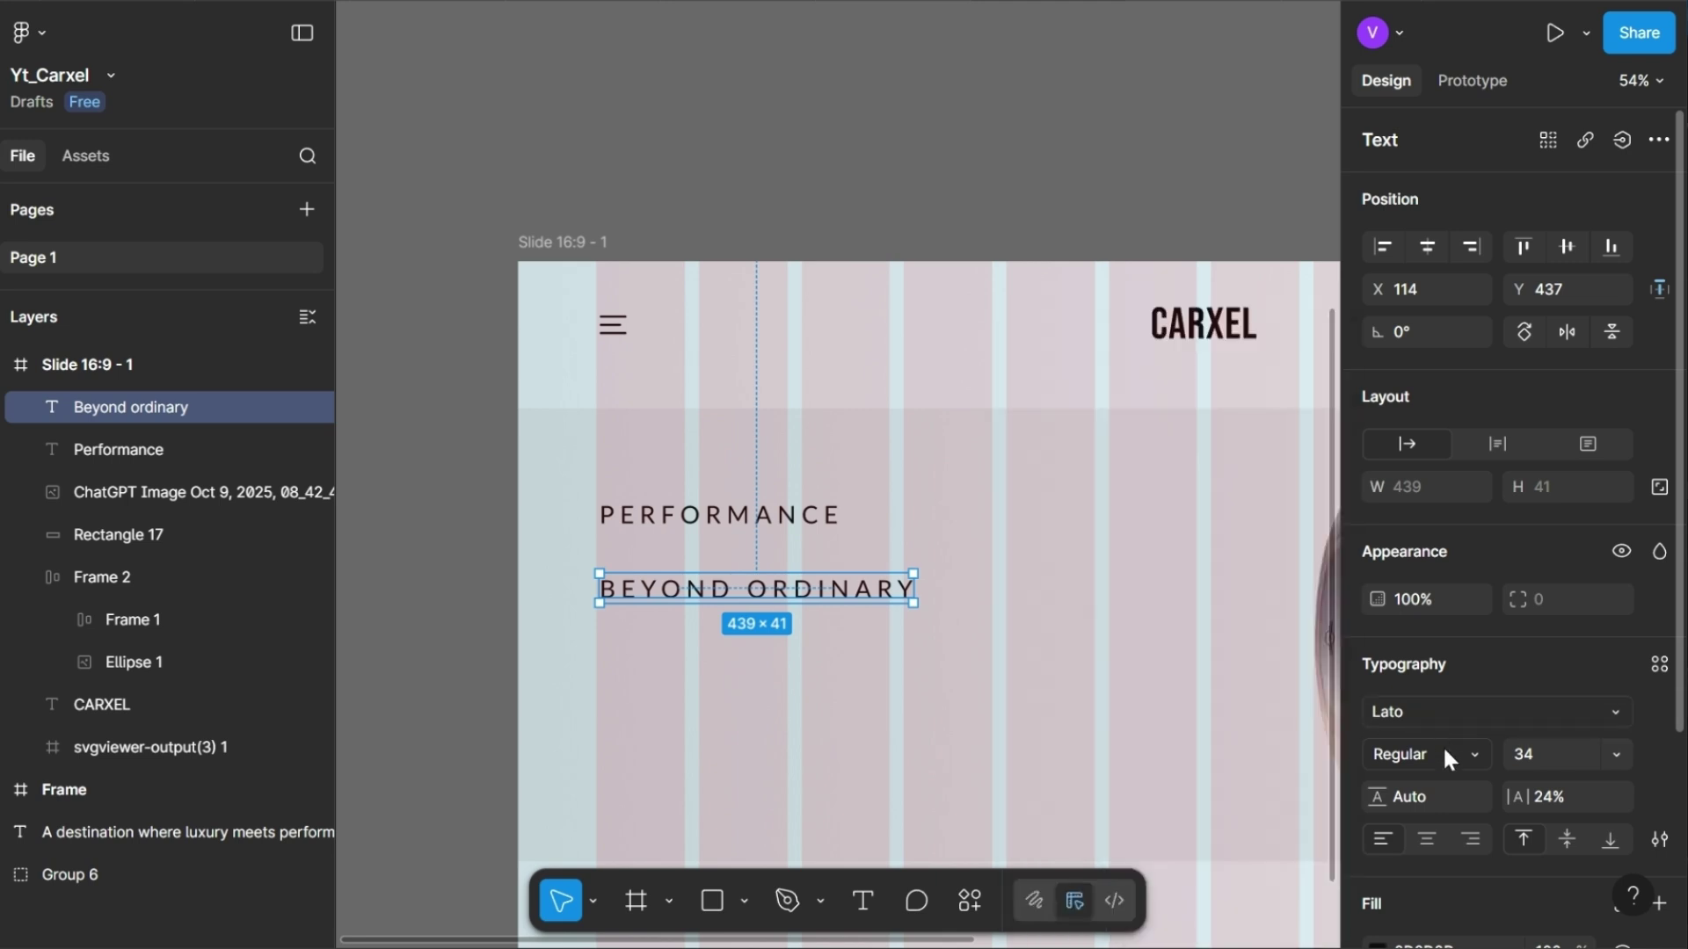
{"action": "left_click", "coordinate": [1442, 752]}
{"action": "left_click", "coordinate": [1456, 514]}
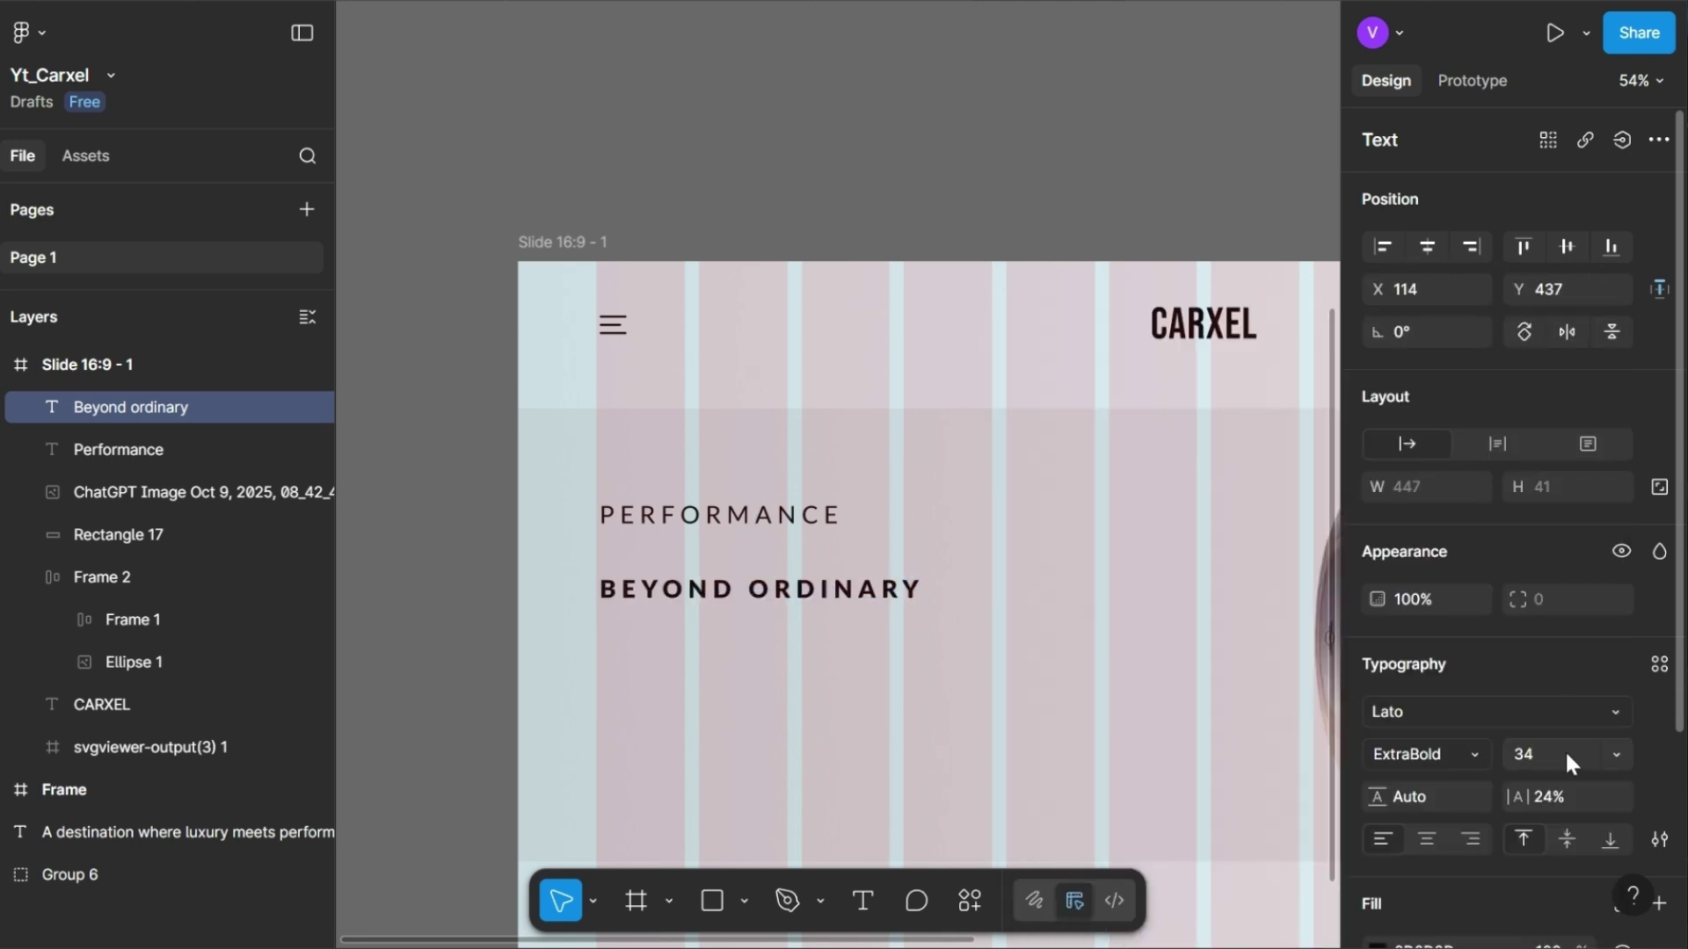
{"action": "type", "text": "90"}
{"action": "key", "text": "Return"}
{"action": "left_click", "coordinate": [1567, 796]}
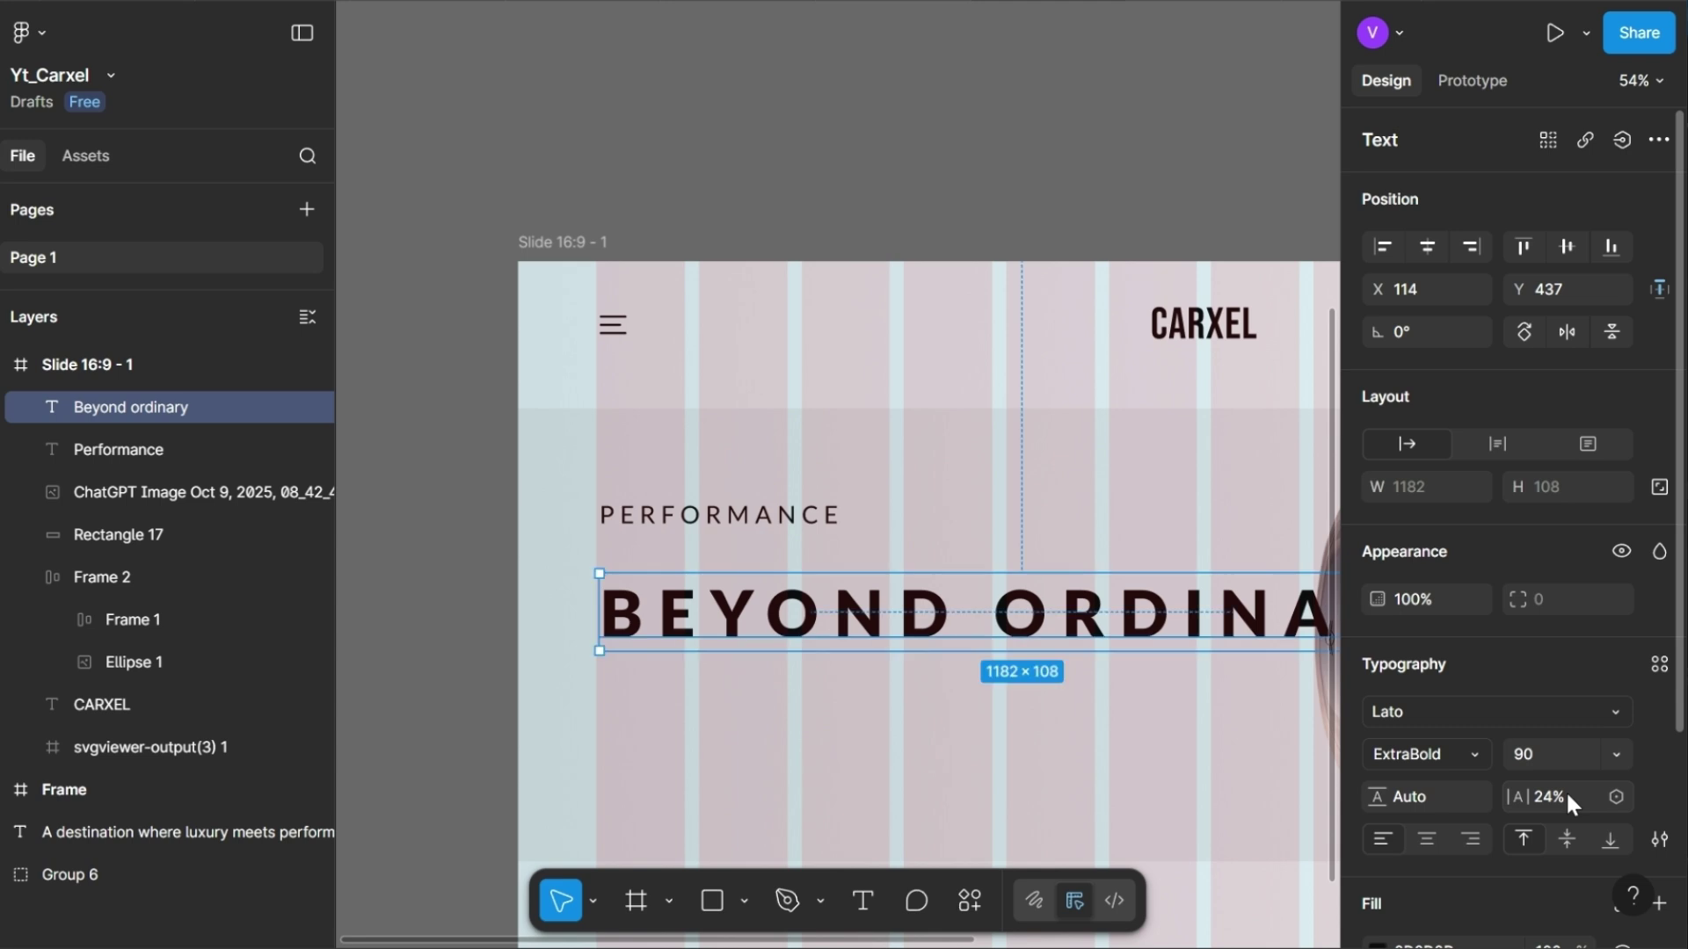
{"action": "type", "text": "1"}
{"action": "key", "text": "Return"}
{"action": "scroll", "coordinate": [1547, 788], "scroll_direction": "down", "scroll_amount": 2}
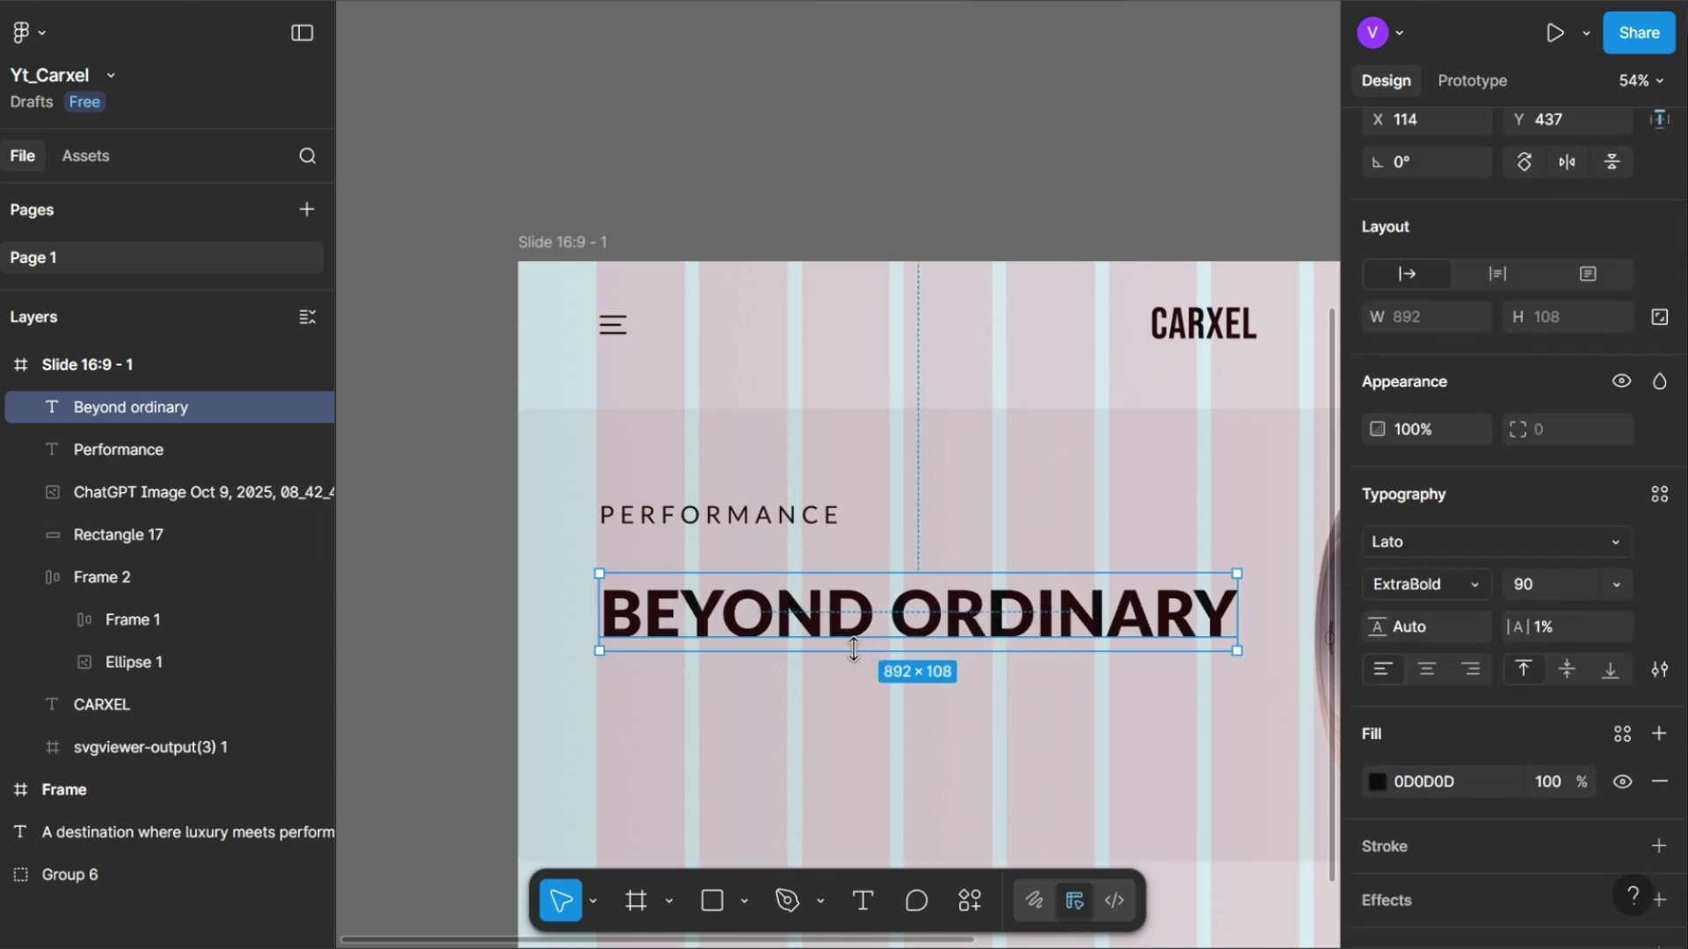
- Nudge the Performance text left to the first column's edge and move the "Beyond ordinary" heading up beneath it to X 110, Y 378
{"action": "left_click", "coordinate": [704, 554]}
{"action": "left_click", "coordinate": [633, 515]}
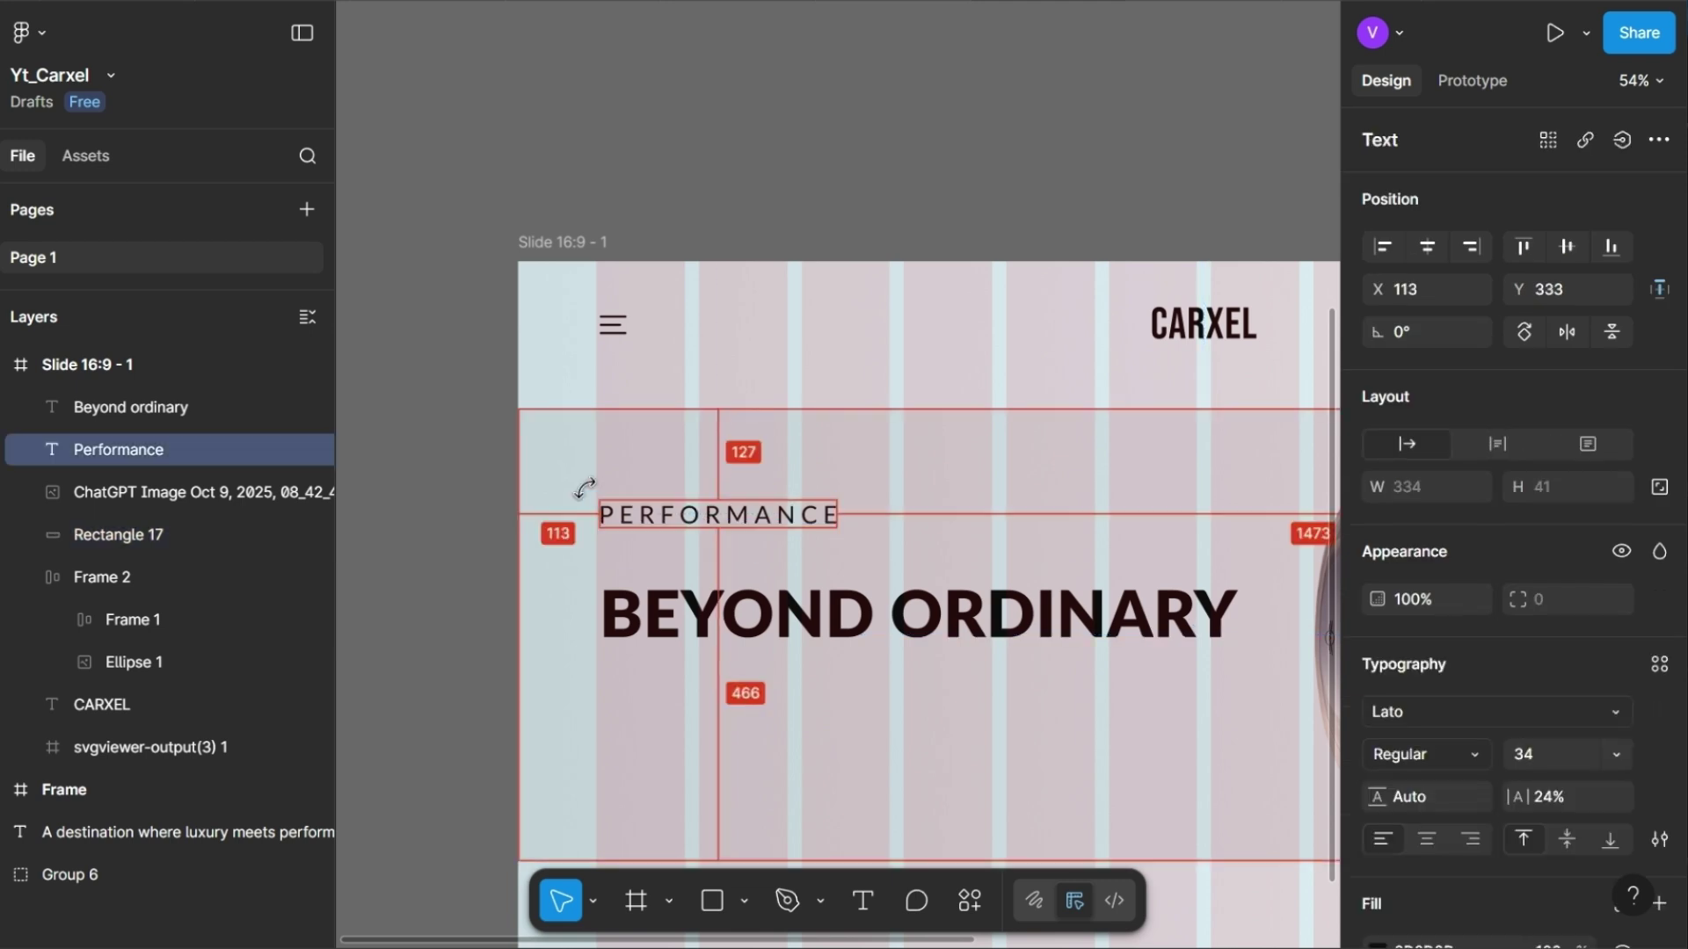
{"action": "left_click", "coordinate": [642, 607]}
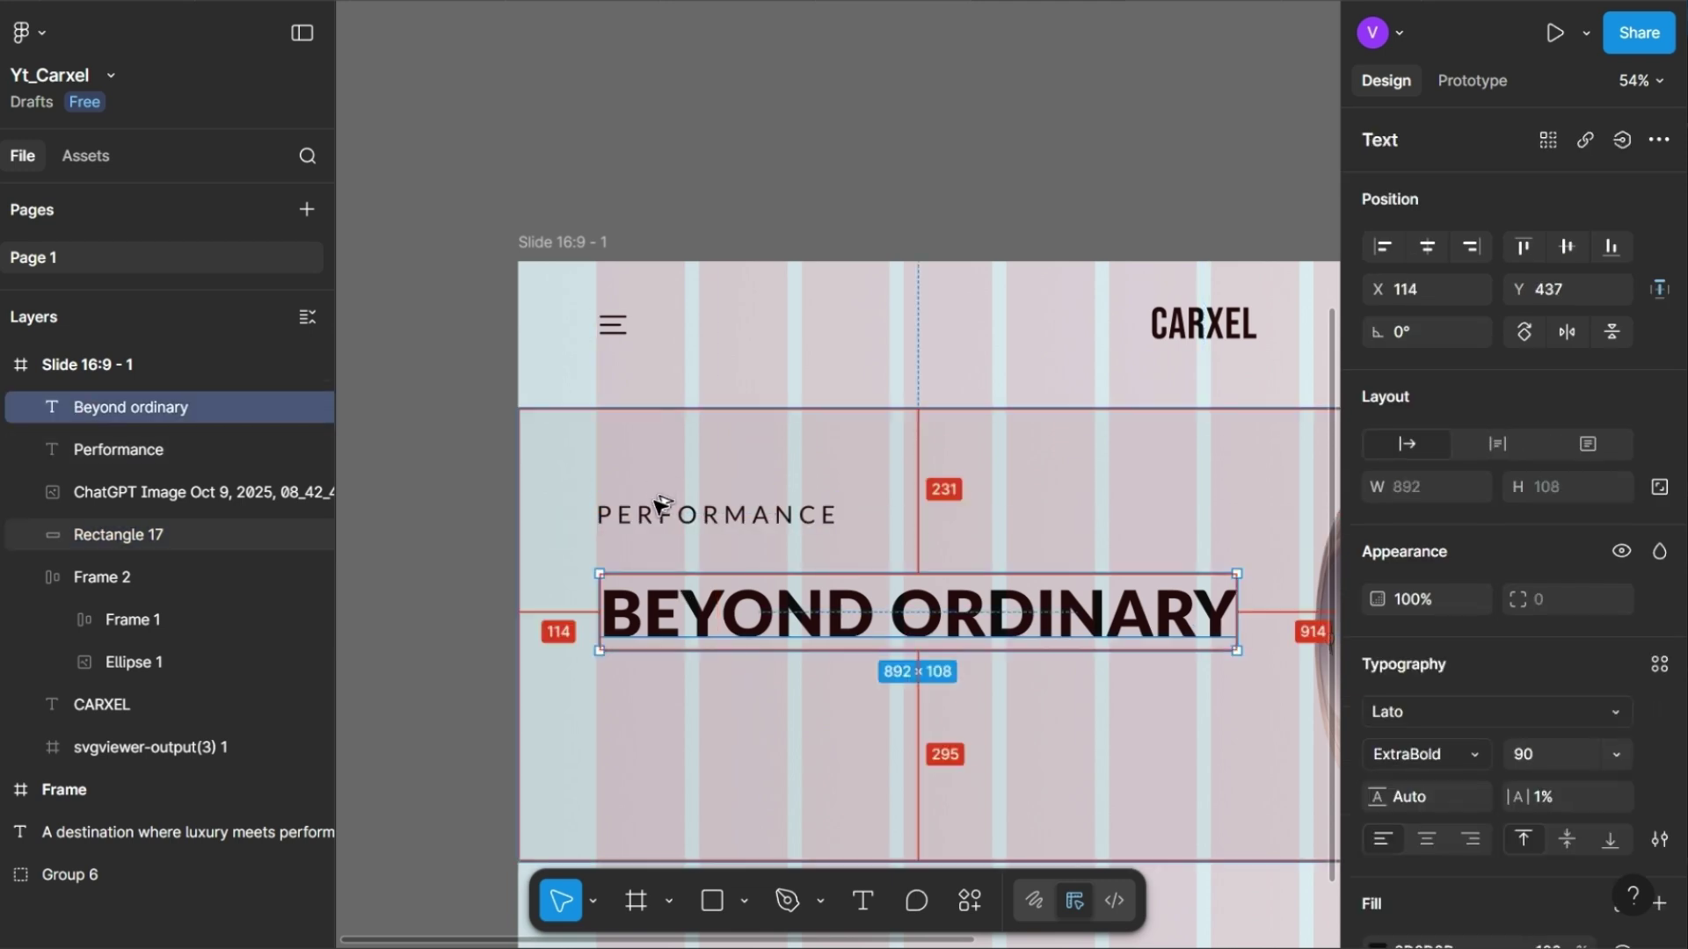
{"action": "key", "text": "shift+Up"}
{"action": "key", "text": "shift+Up"}
{"action": "key", "text": "shift+Up"}
{"action": "key", "text": "shift+Up"}
{"action": "key", "text": "shift+Up"}
{"action": "key", "text": "shift+Up"}
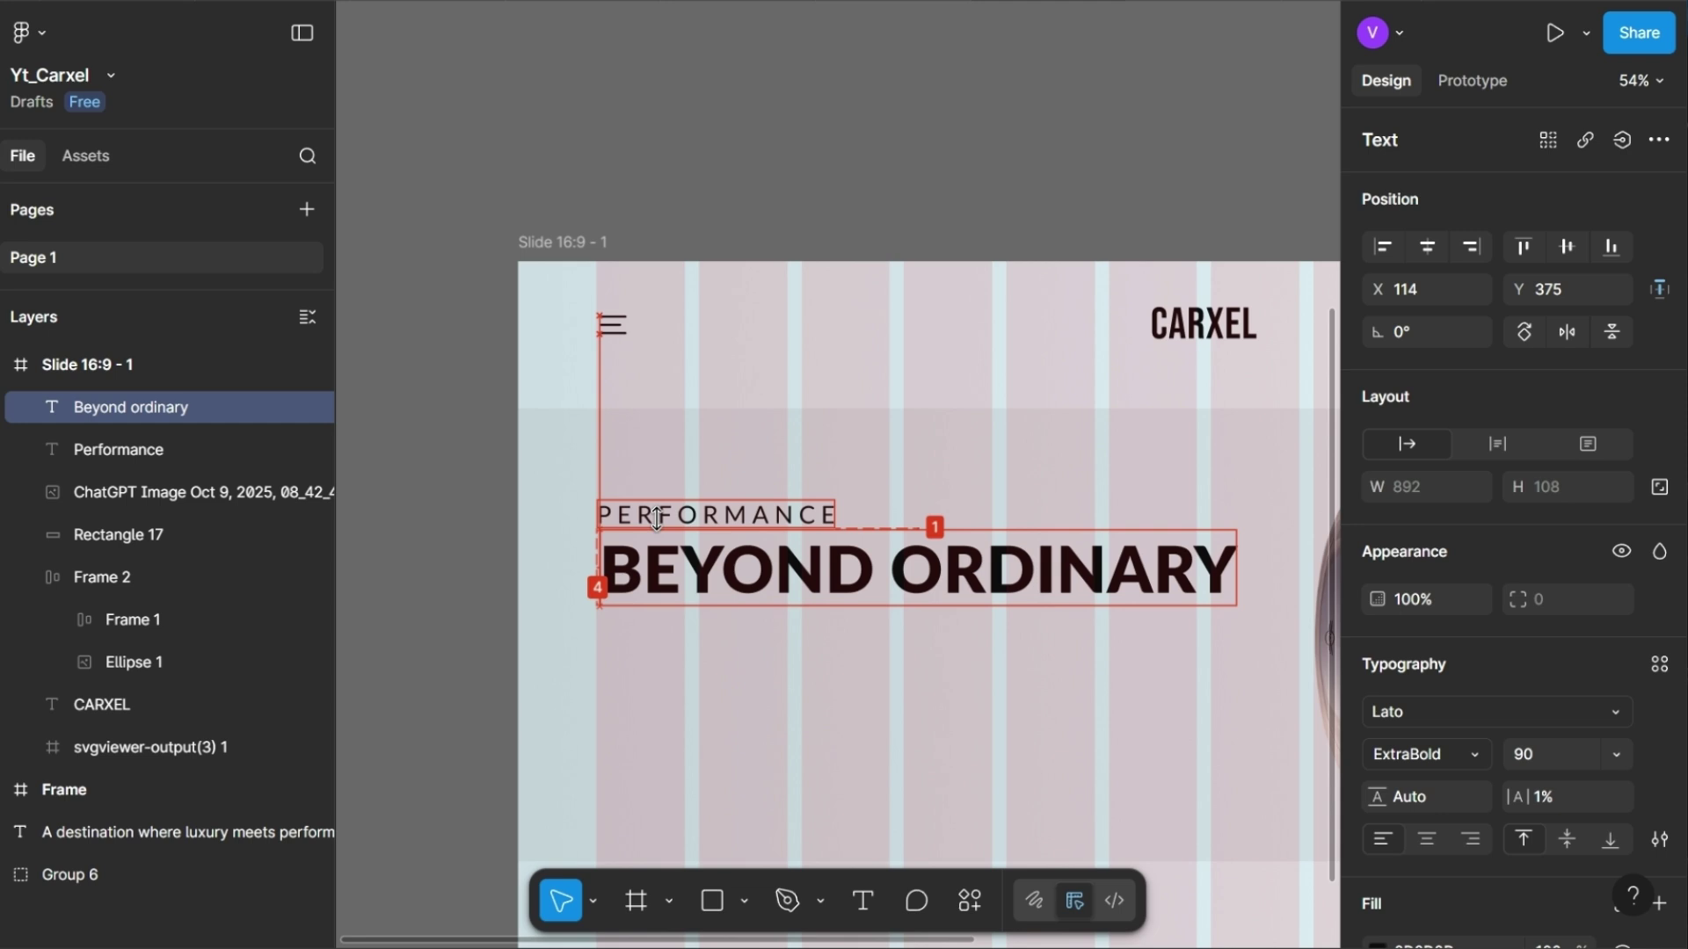
{"action": "key", "text": "Down"}
{"action": "key", "text": "Left"}
{"action": "key", "text": "Left"}
{"action": "key", "text": "Left"}
{"action": "key", "text": "Left"}
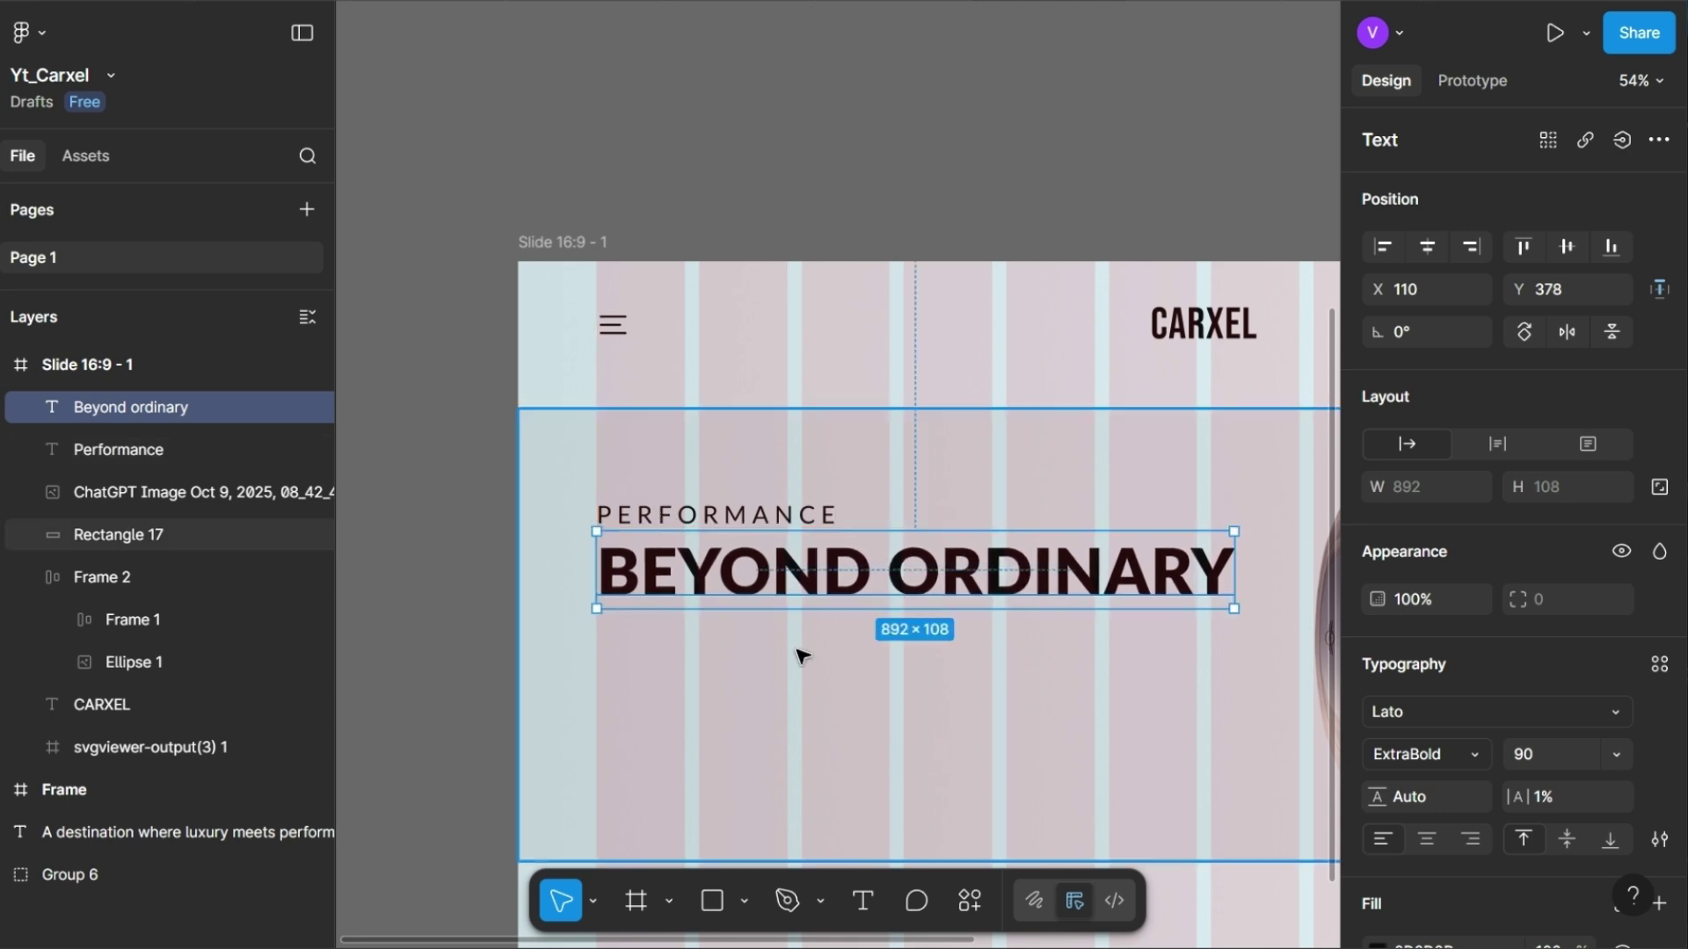
- Move the "A destination where luxury meets performance" paragraph into the slide below the heading at X 110, Y 547
{"action": "scroll", "coordinate": [800, 655], "scroll_direction": "up", "scroll_amount": 10}
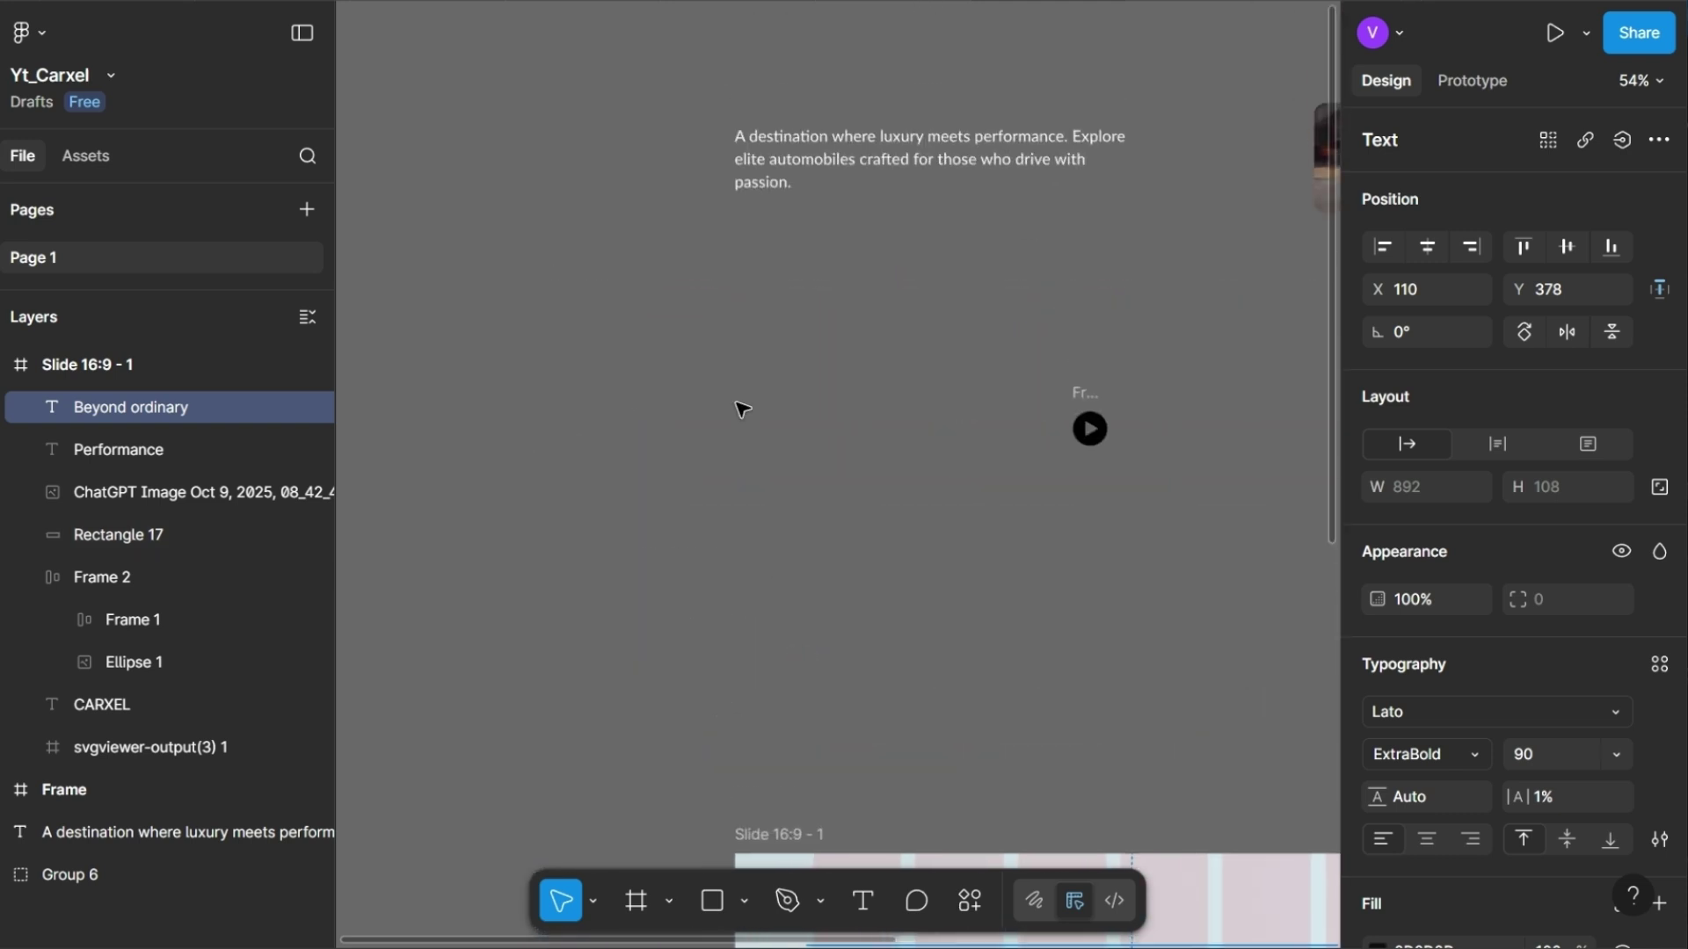
{"action": "left_click", "coordinate": [849, 167]}
{"action": "scroll", "coordinate": [730, 157], "scroll_direction": "right", "scroll_amount": 3}
{"action": "left_click_drag", "start_coordinate": [730, 157], "coordinate": [752, 465]}
{"action": "scroll", "coordinate": [842, 521], "scroll_direction": "up", "scroll_amount": 3}
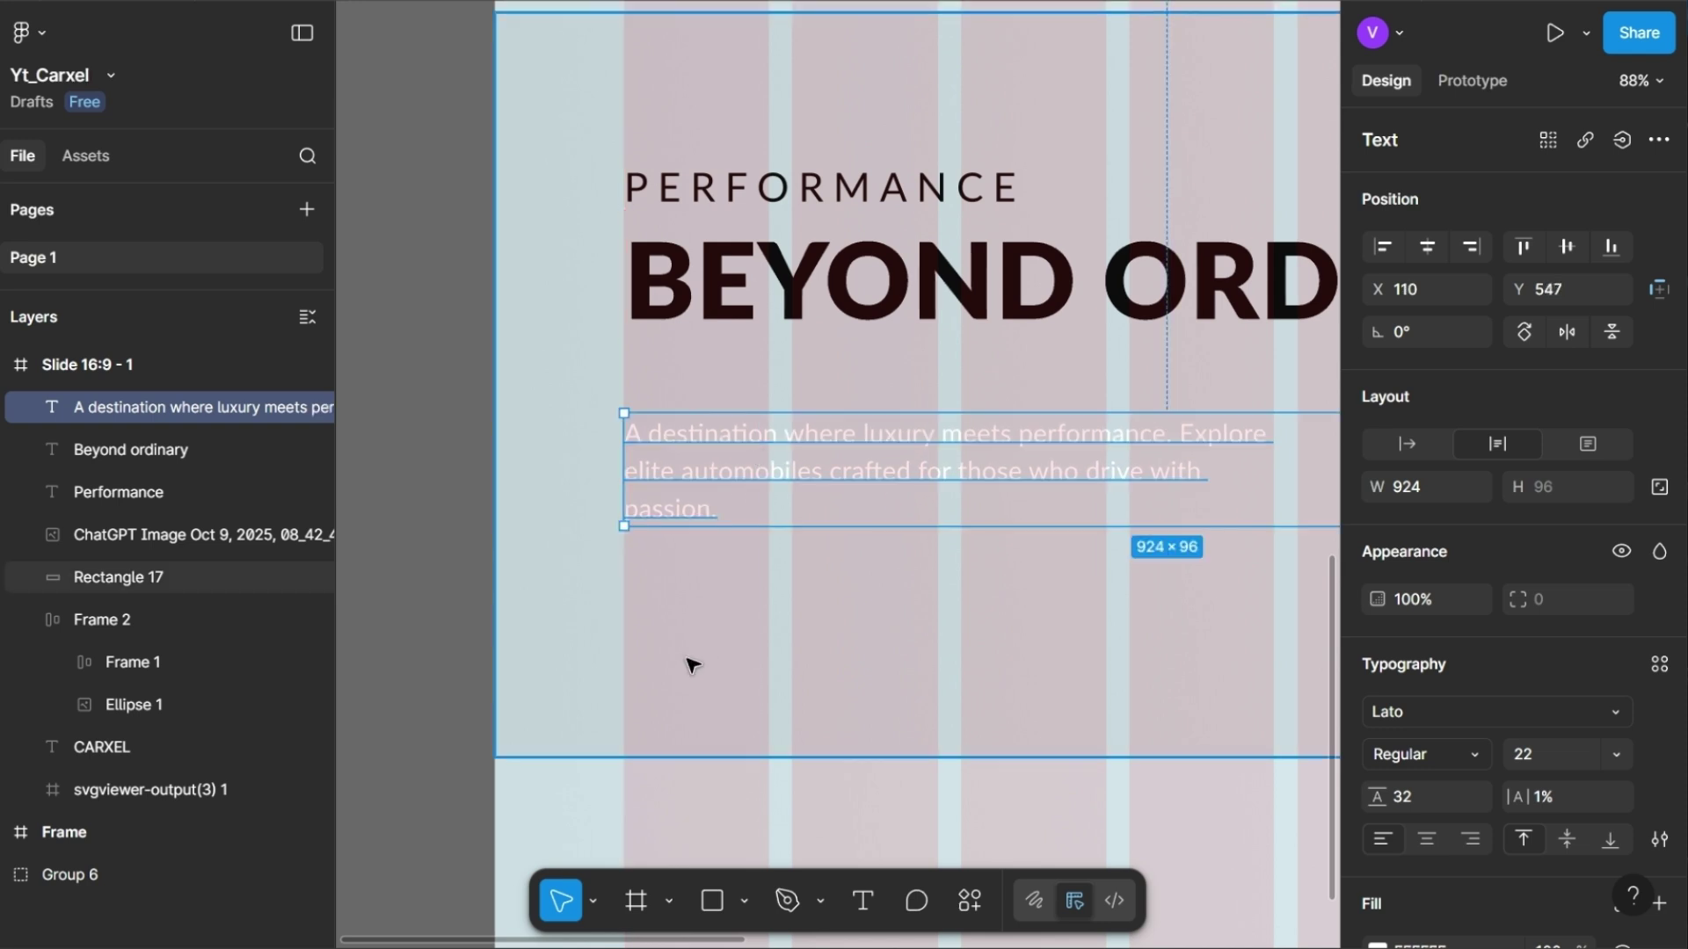
- Nudge the paragraph up by about 29 px to sit closer beneath the "Beyond ordinary" heading
{"action": "key", "text": "alt"}
{"action": "key", "text": "shift+Up"}
{"action": "key", "text": "shift+Up"}
{"action": "key", "text": "shift+Up"}
{"action": "key", "text": "alt"}
{"action": "key", "text": "Down"}
- Change the paragraph's fill color to 0D0D0D
{"action": "scroll", "coordinate": [1448, 666], "scroll_direction": "down", "scroll_amount": 3}
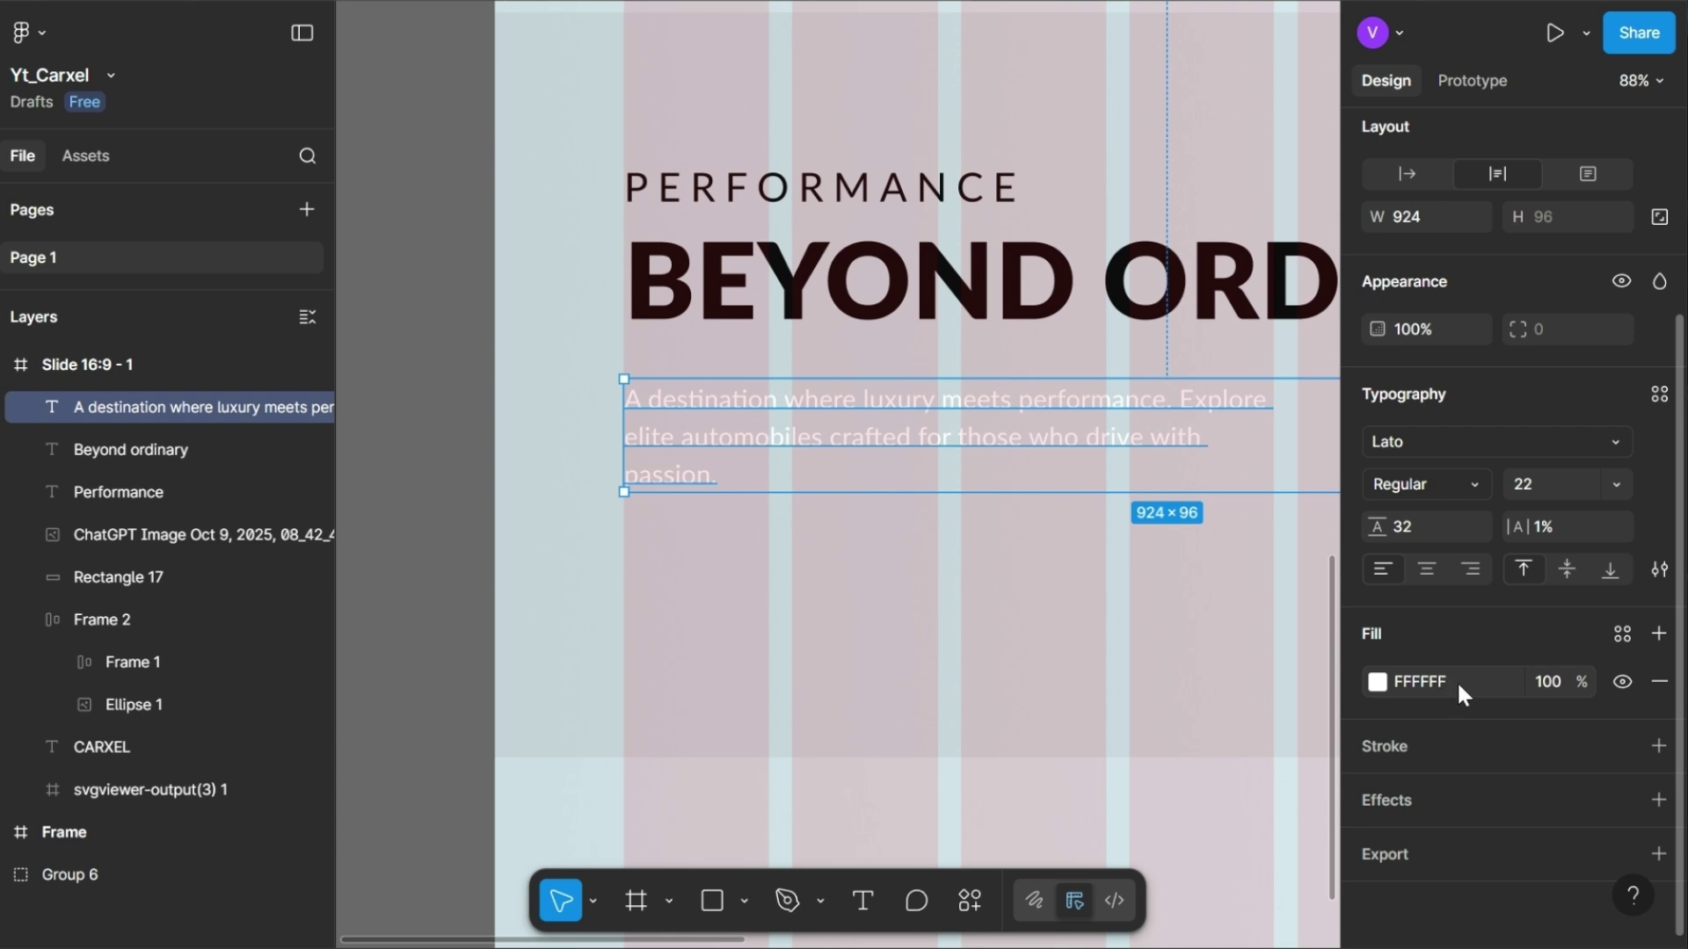
{"action": "left_click", "coordinate": [1458, 681]}
{"action": "type", "text": "0D0D0D"}
{"action": "key", "text": "Return"}
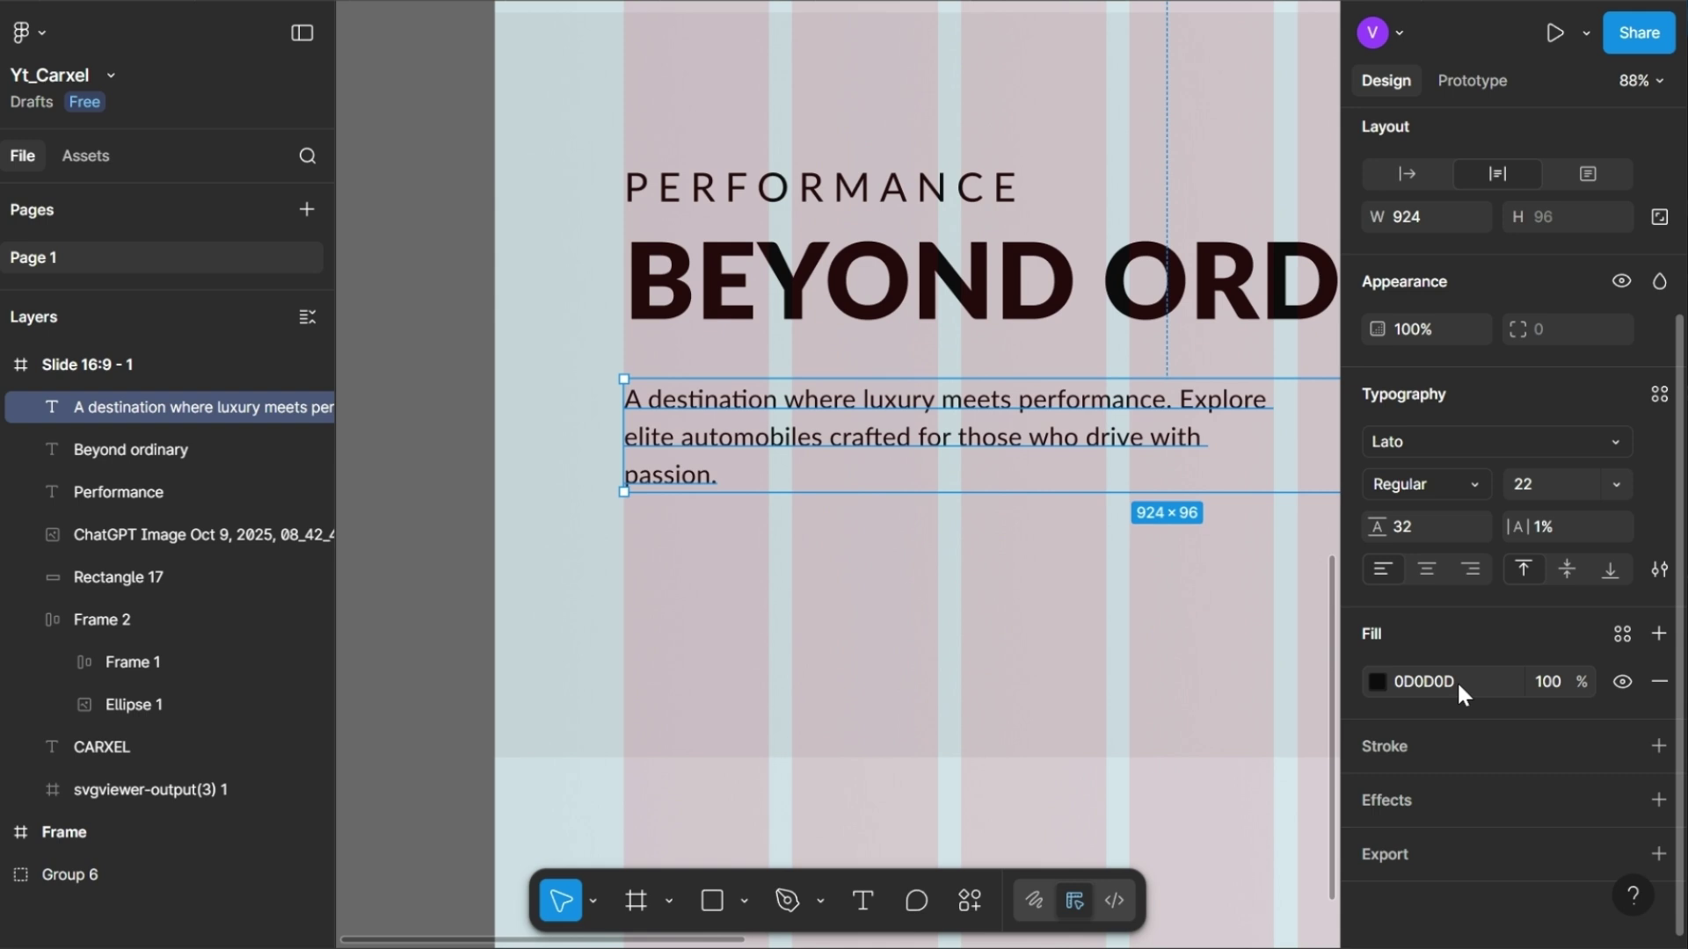
{"action": "scroll", "coordinate": [735, 422], "scroll_direction": "right", "scroll_amount": 2}
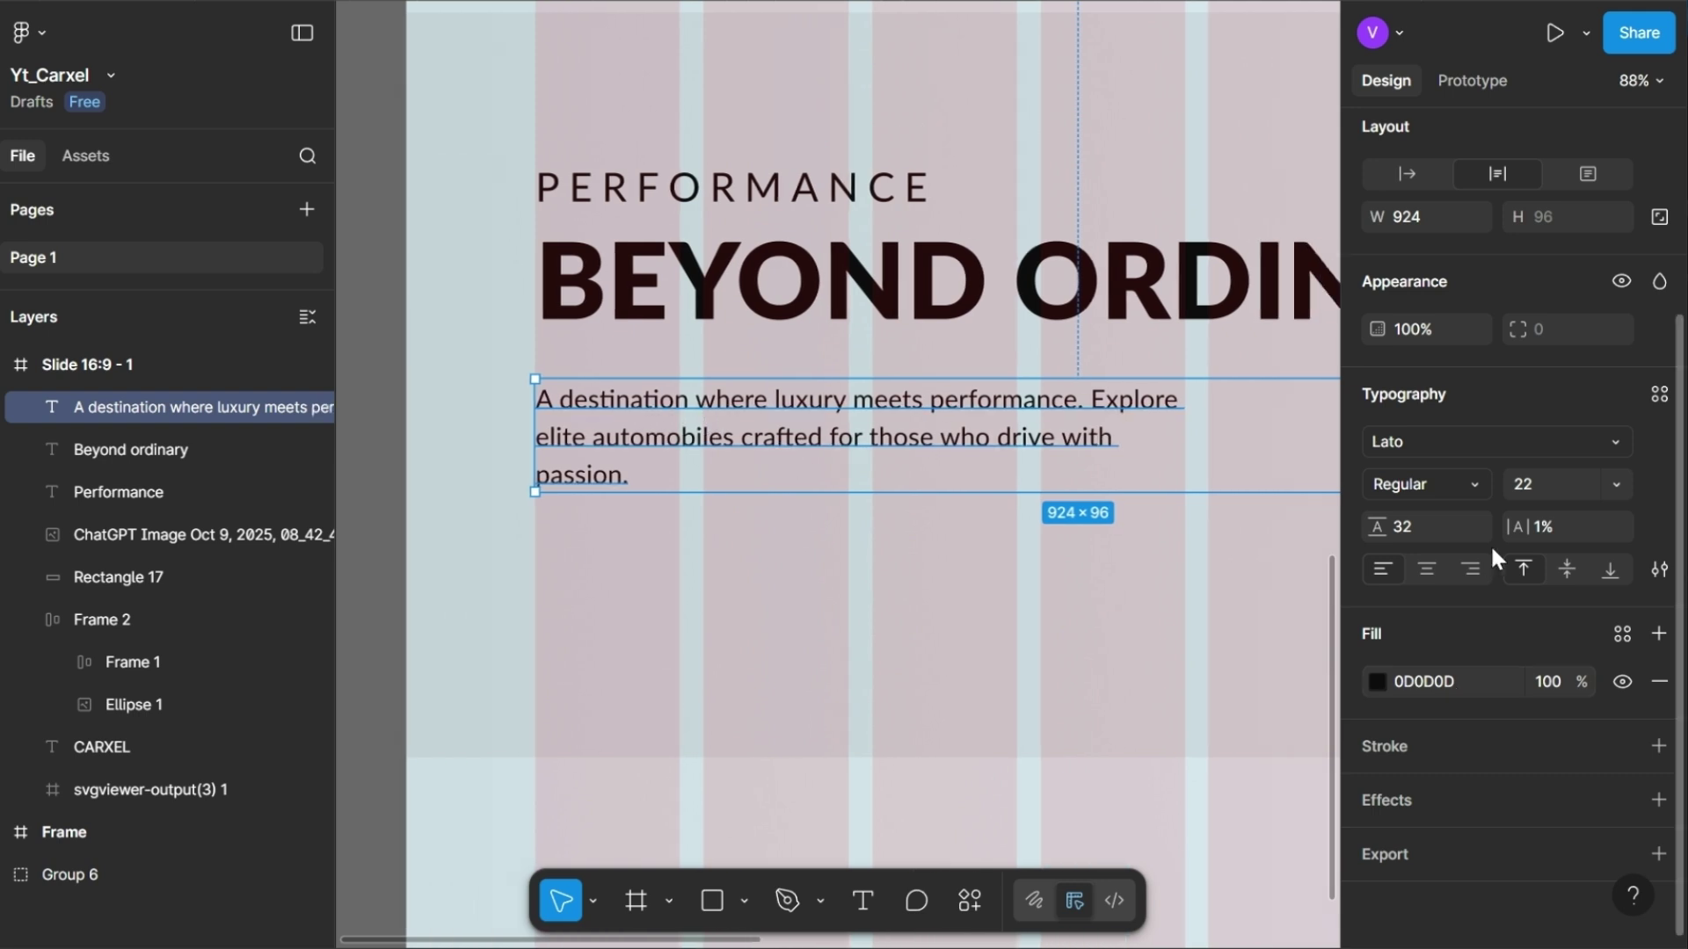
{"action": "left_click", "coordinate": [1449, 535]}
{"action": "left_click", "coordinate": [1571, 539]}
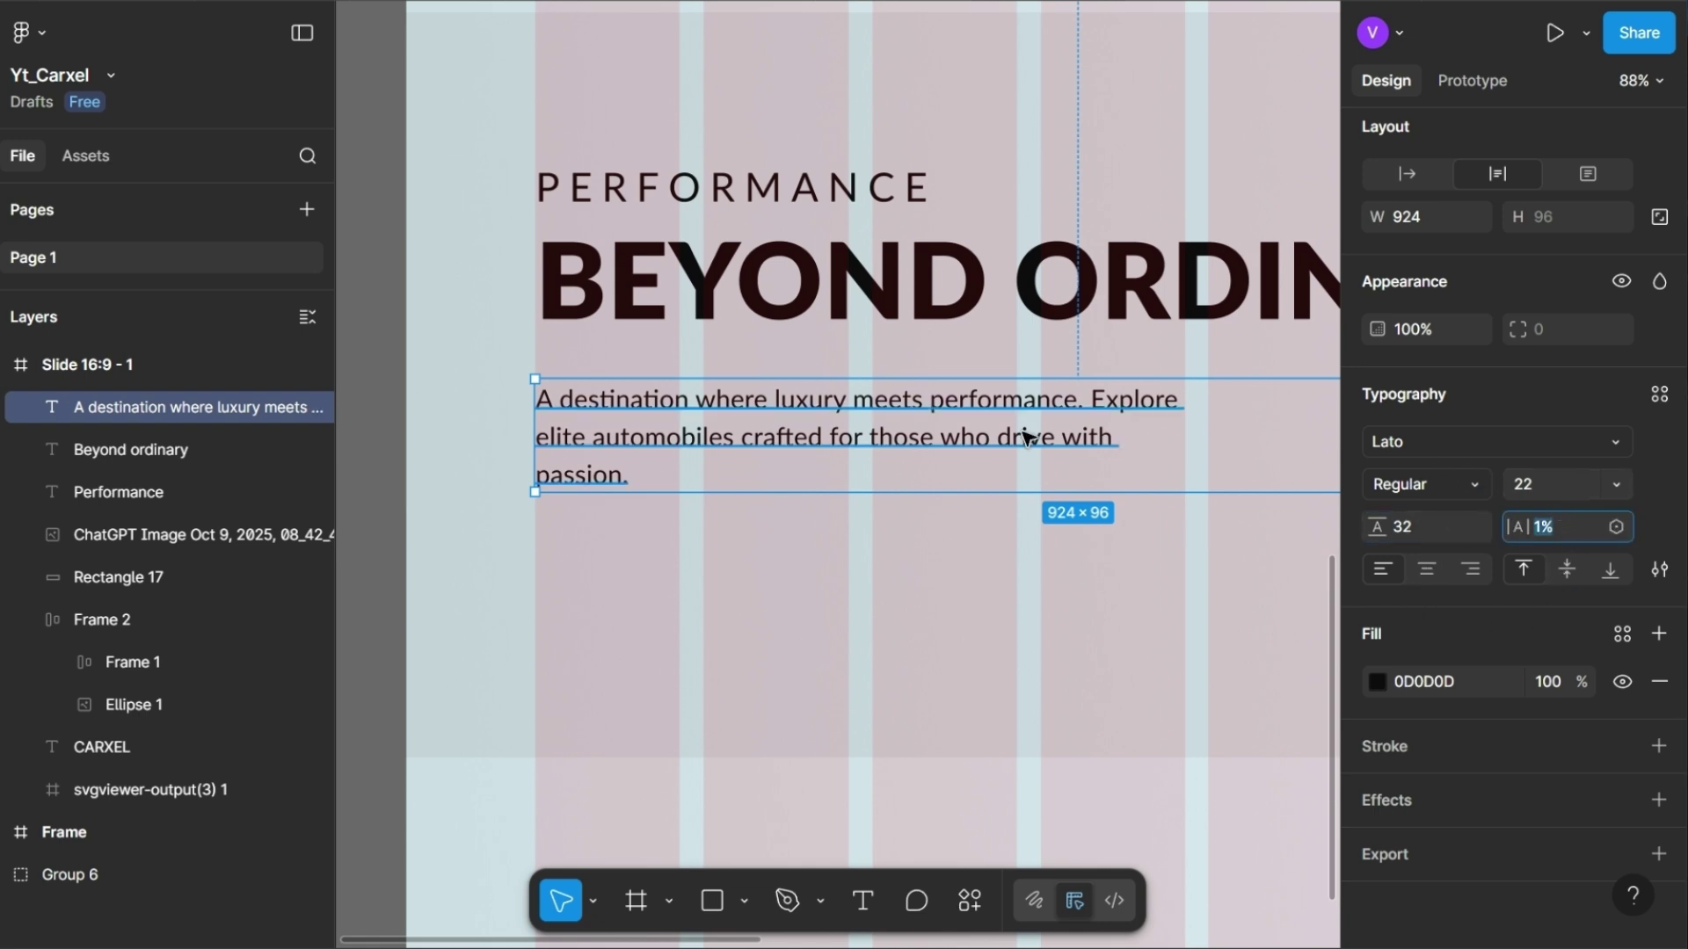
{"action": "scroll", "coordinate": [1025, 440], "scroll_direction": "left", "scroll_amount": 3}
{"action": "left_click", "coordinate": [860, 289]}
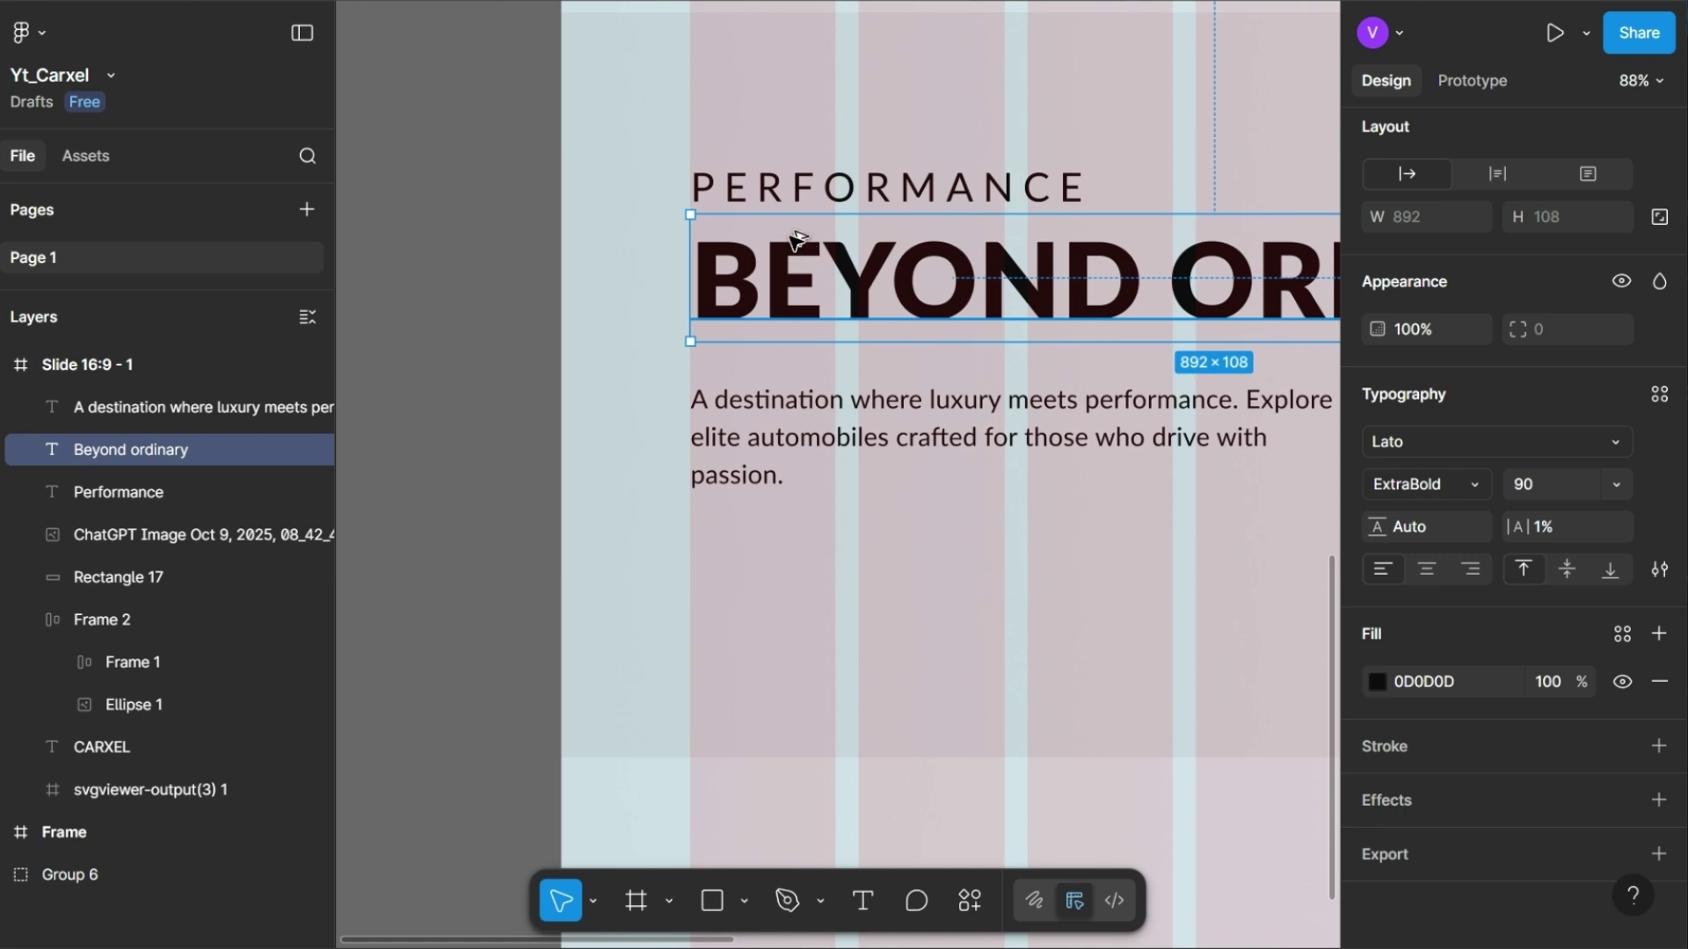
{"action": "left_click", "coordinate": [785, 398]}
- Draw a rectangle below the description paragraph and set its size to 246 × 62
{"action": "scroll", "coordinate": [794, 431], "scroll_direction": "down", "scroll_amount": 2}
{"action": "key", "text": "r"}
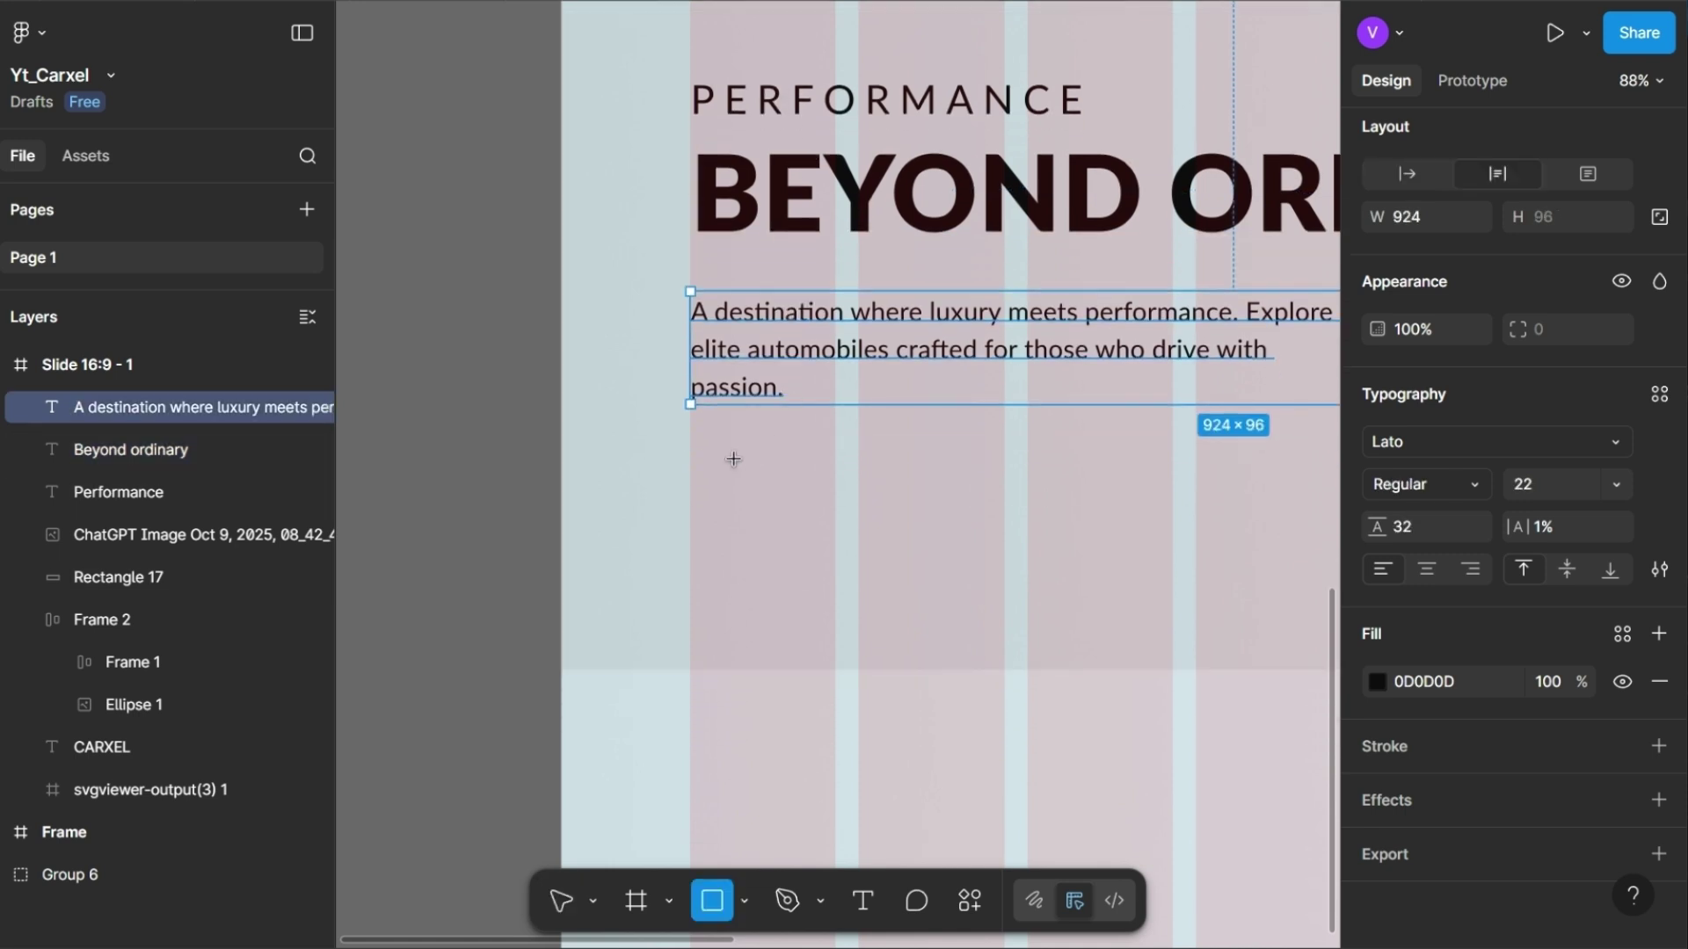
{"action": "mouse_move", "coordinate": [725, 483]}
{"action": "left_mouse_down"}
{"action": "mouse_move", "coordinate": [813, 527]}
{"action": "mouse_move", "coordinate": [978, 541]}
{"action": "left_mouse_up"}
{"action": "left_click", "coordinate": [1447, 446]}
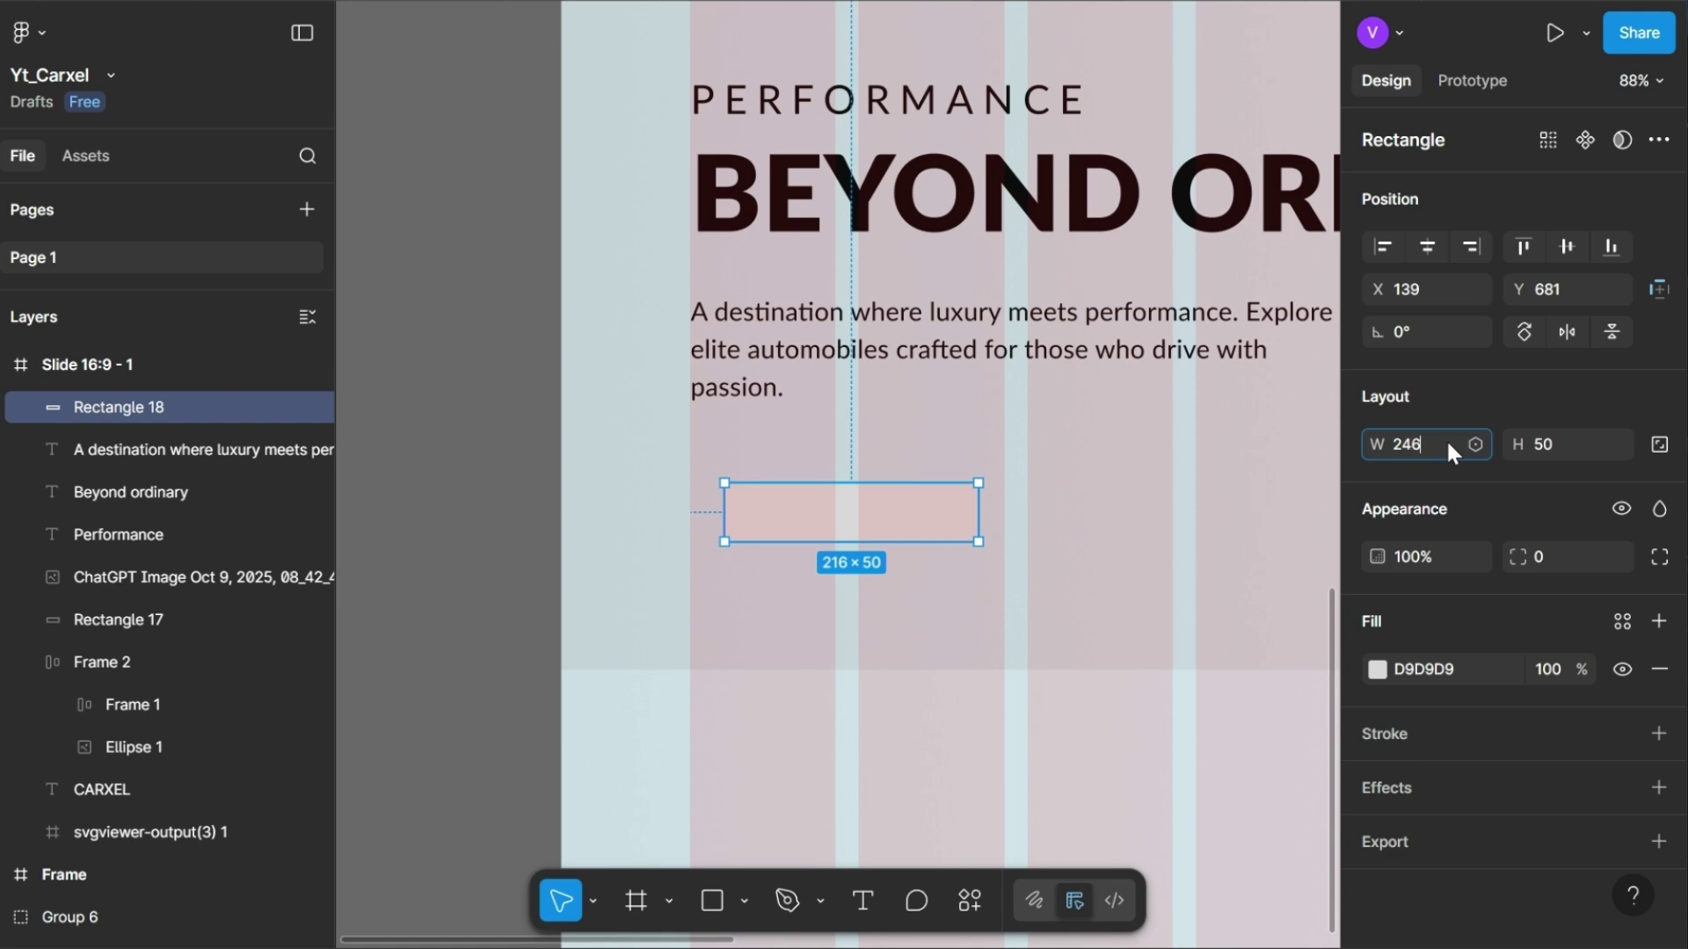
{"action": "key", "text": "Tab"}
{"action": "type", "text": "62"}
{"action": "key", "text": "Return"}
- Give the rectangle a 0050B8 fill and a corner radius of 60
{"action": "left_click", "coordinate": [1466, 666]}
{"action": "type", "text": "0"}
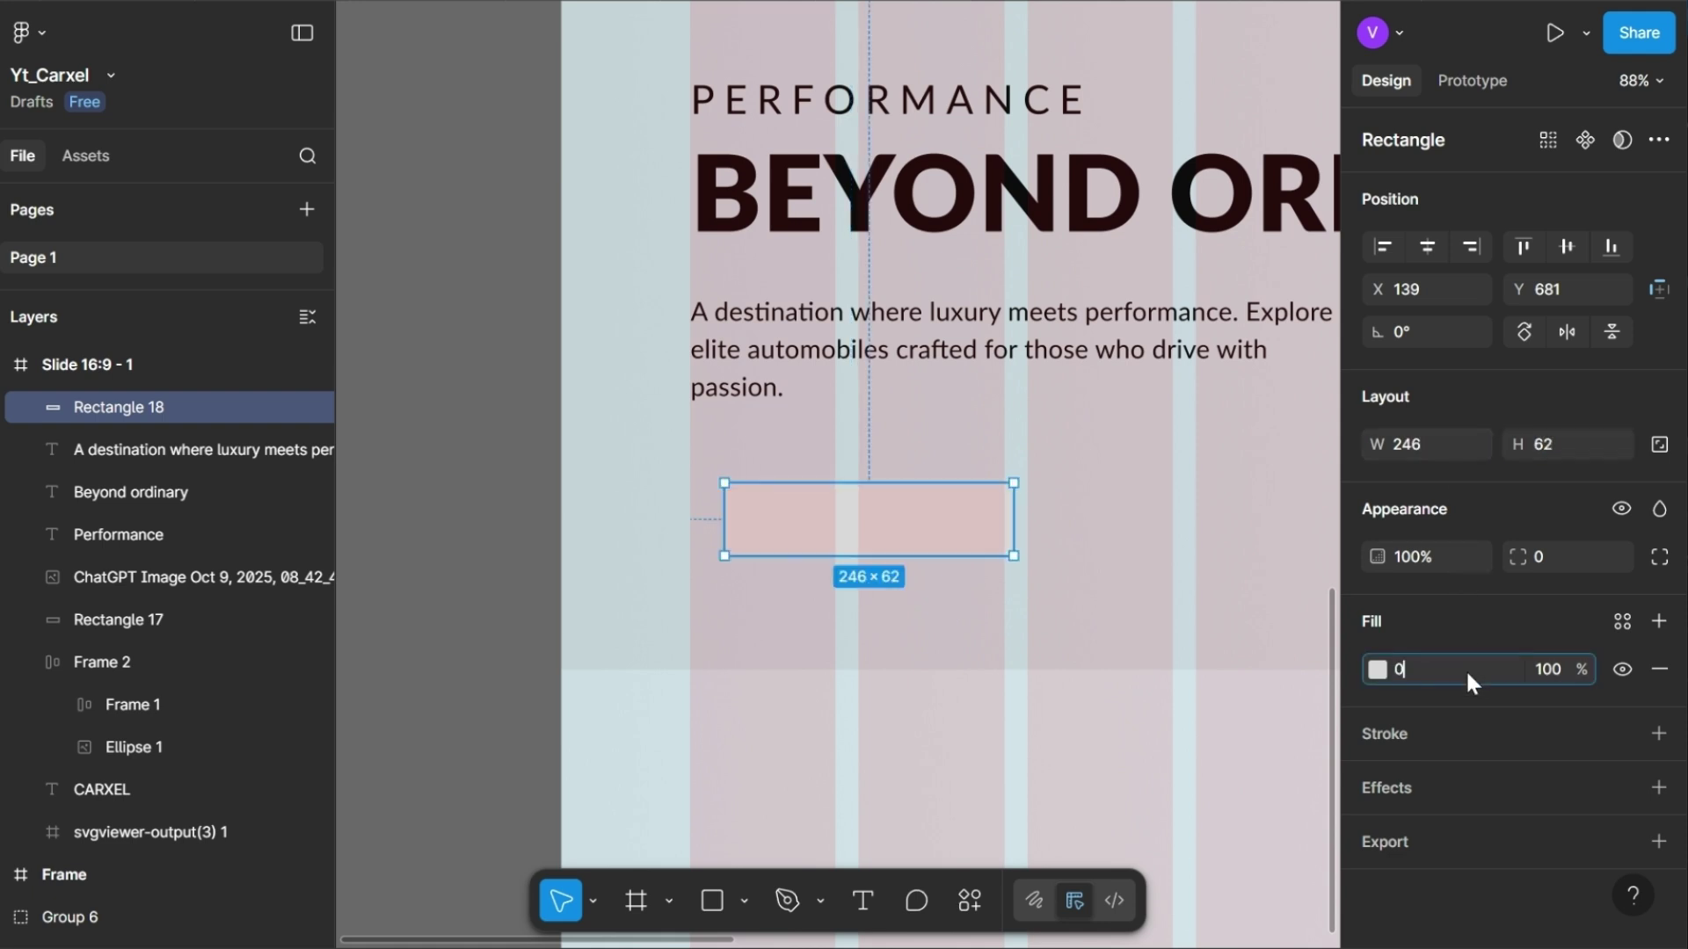
{"action": "type", "text": "050b8"}
{"action": "key", "text": "Return"}
{"action": "left_click", "coordinate": [1571, 551]}
{"action": "type", "text": "60"}
{"action": "key", "text": "Return"}
- Align the blue button shape with the paragraph's left edge at X 110, Y 666, leaving a 52 px gap below the paragraph
{"action": "left_click_drag", "start_coordinate": [881, 550], "coordinate": [849, 542]}
{"action": "key", "text": "alt"}
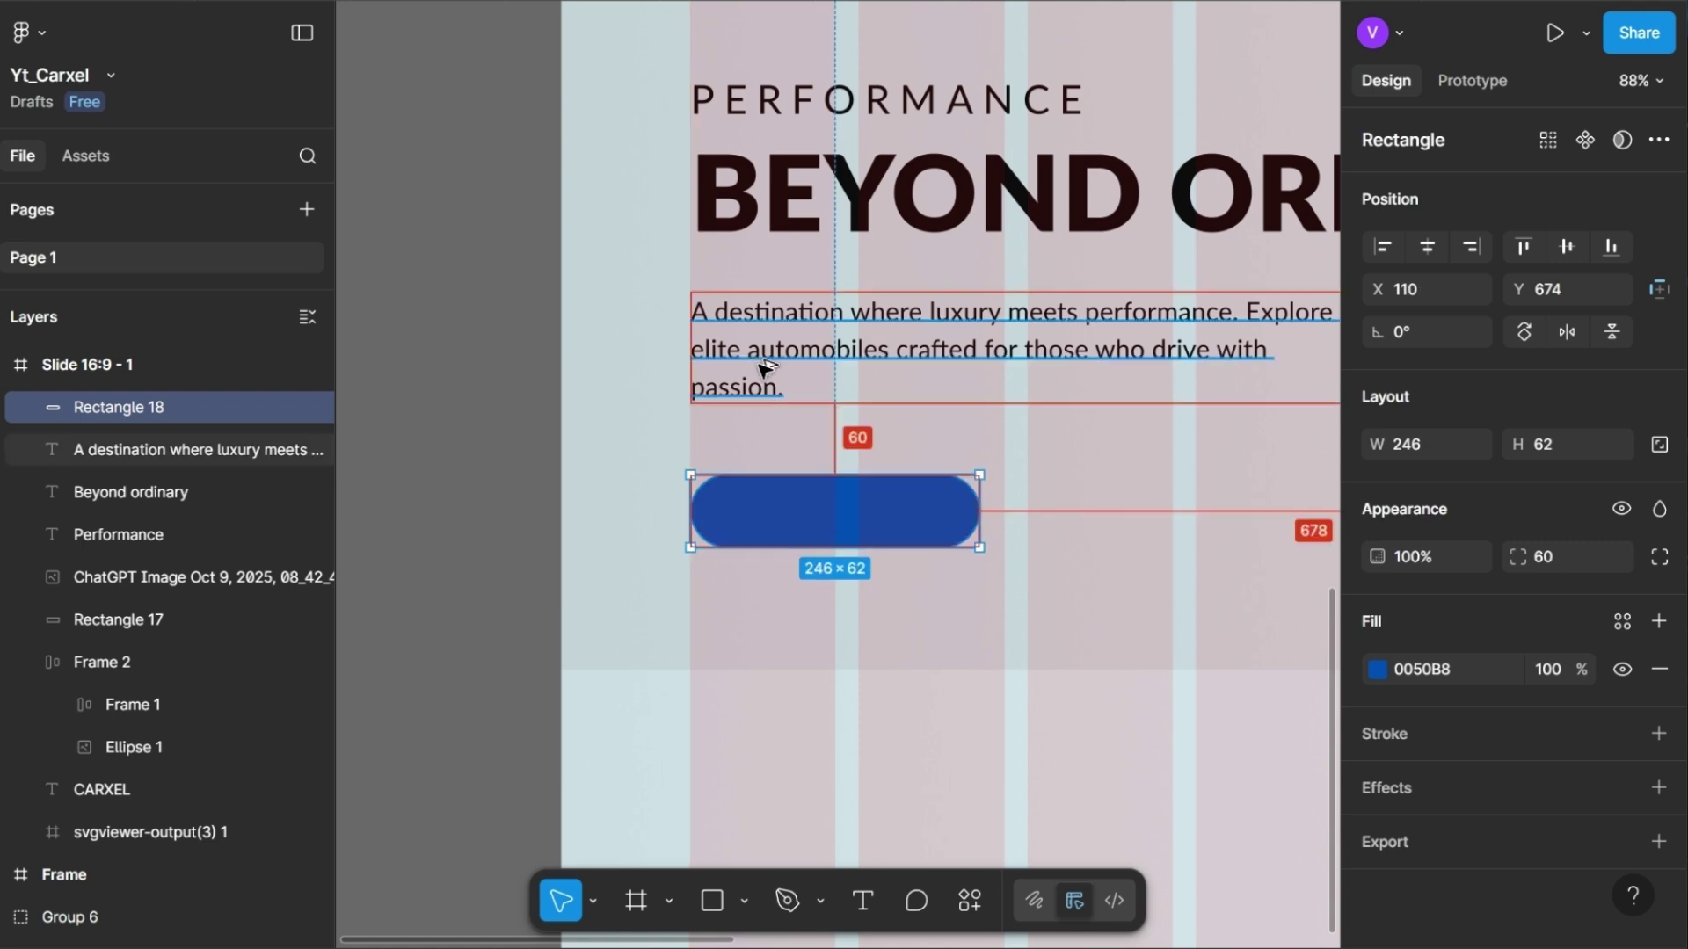
{"action": "key", "text": "Up"}
{"action": "key", "text": "Up"}
{"action": "key", "text": "Up"}
{"action": "key", "text": "Up"}
{"action": "key", "text": "Up"}
{"action": "key", "text": "Up"}
{"action": "key", "text": "Up"}
{"action": "key", "text": "Up"}
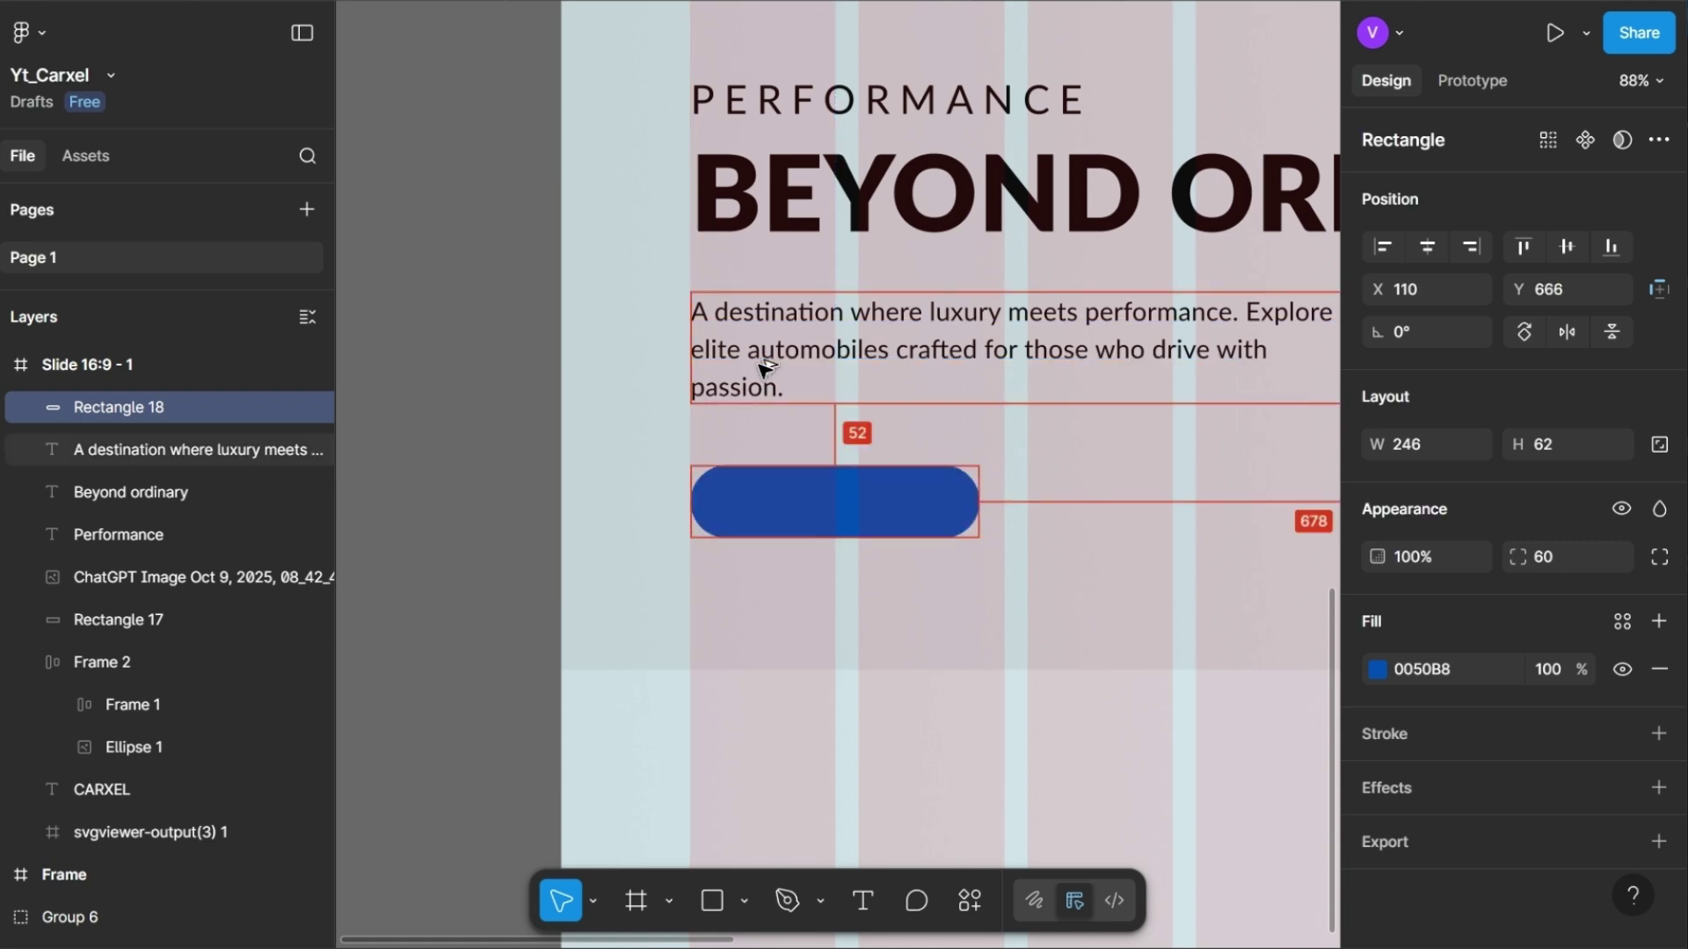
- Duplicate the description paragraph just below the blue button and replace the copy's text with "BOOK A TEST DRIVE"
{"action": "left_click", "coordinate": [795, 352]}
{"action": "left_click_drag", "start_coordinate": [859, 350], "coordinate": [859, 608]}
{"action": "key", "text": "ctrl+]"}
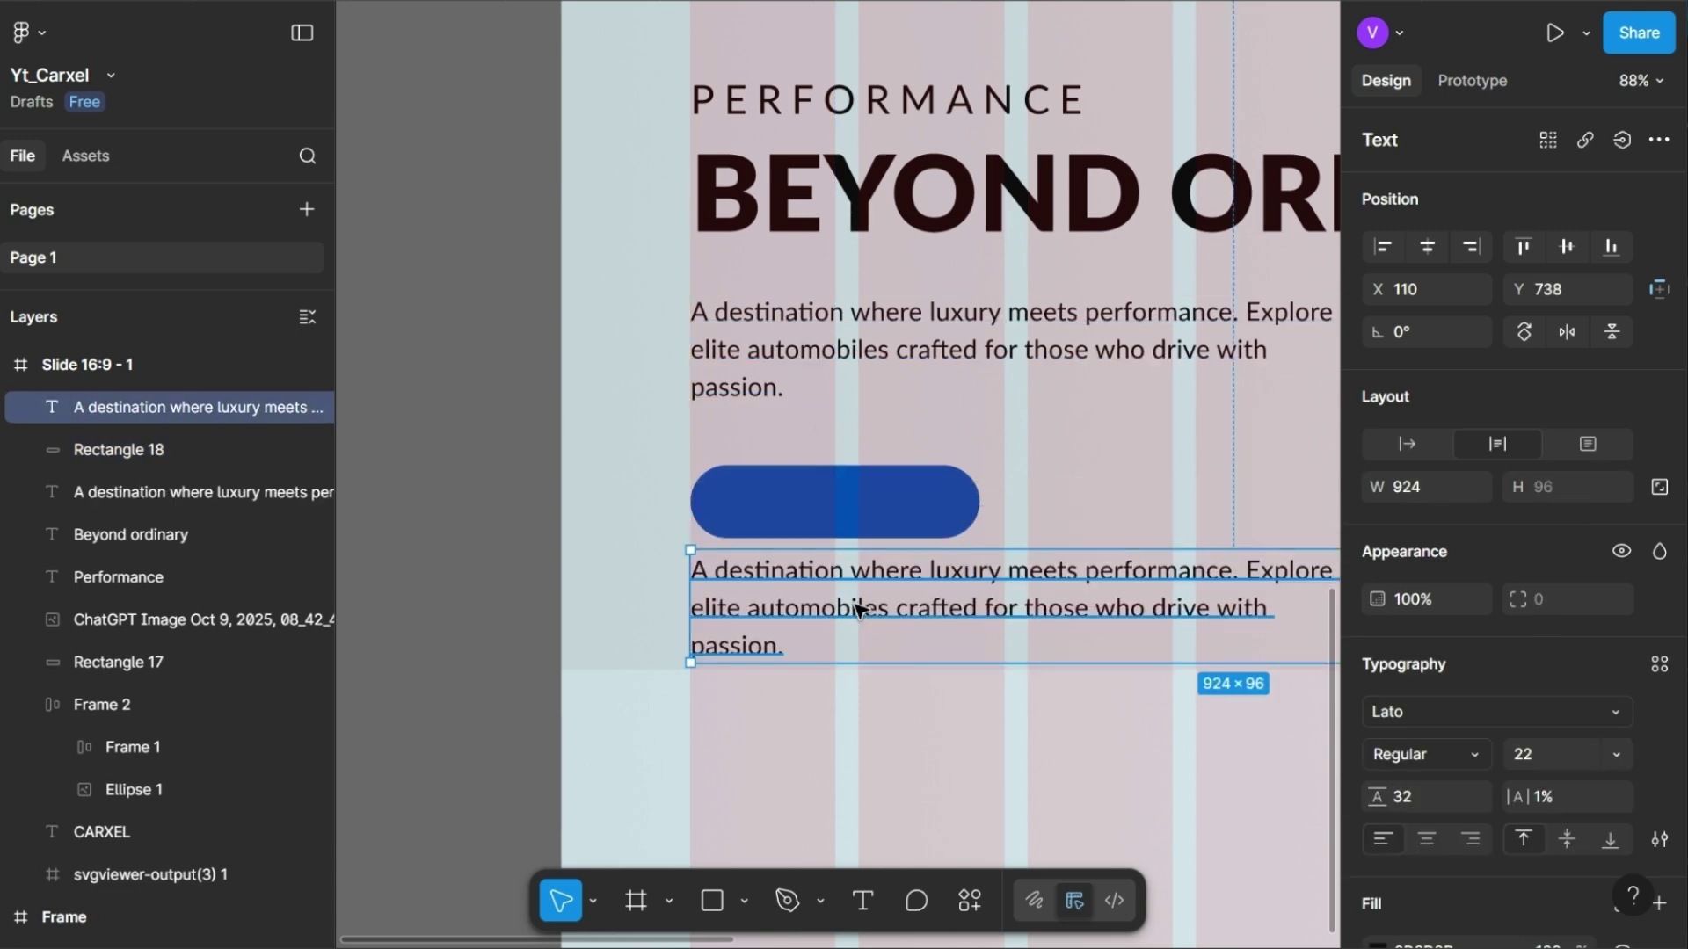
{"action": "key", "text": "Return"}
{"action": "type", "text": "Book A"}
{"action": "key", "text": "BackSpace"}
{"action": "type", "text": "a"}
{"action": "key", "text": "BackSpace"}
{"action": "type", "text": "A TEST DRIVE"}
{"action": "key", "text": "Home"}
{"action": "key", "text": "shift+Right"}
{"action": "key", "text": "shift+Right"}
{"action": "key", "text": "shift+Right"}
{"action": "key", "text": "shift+Right"}
{"action": "type", "text": "BOOK"}
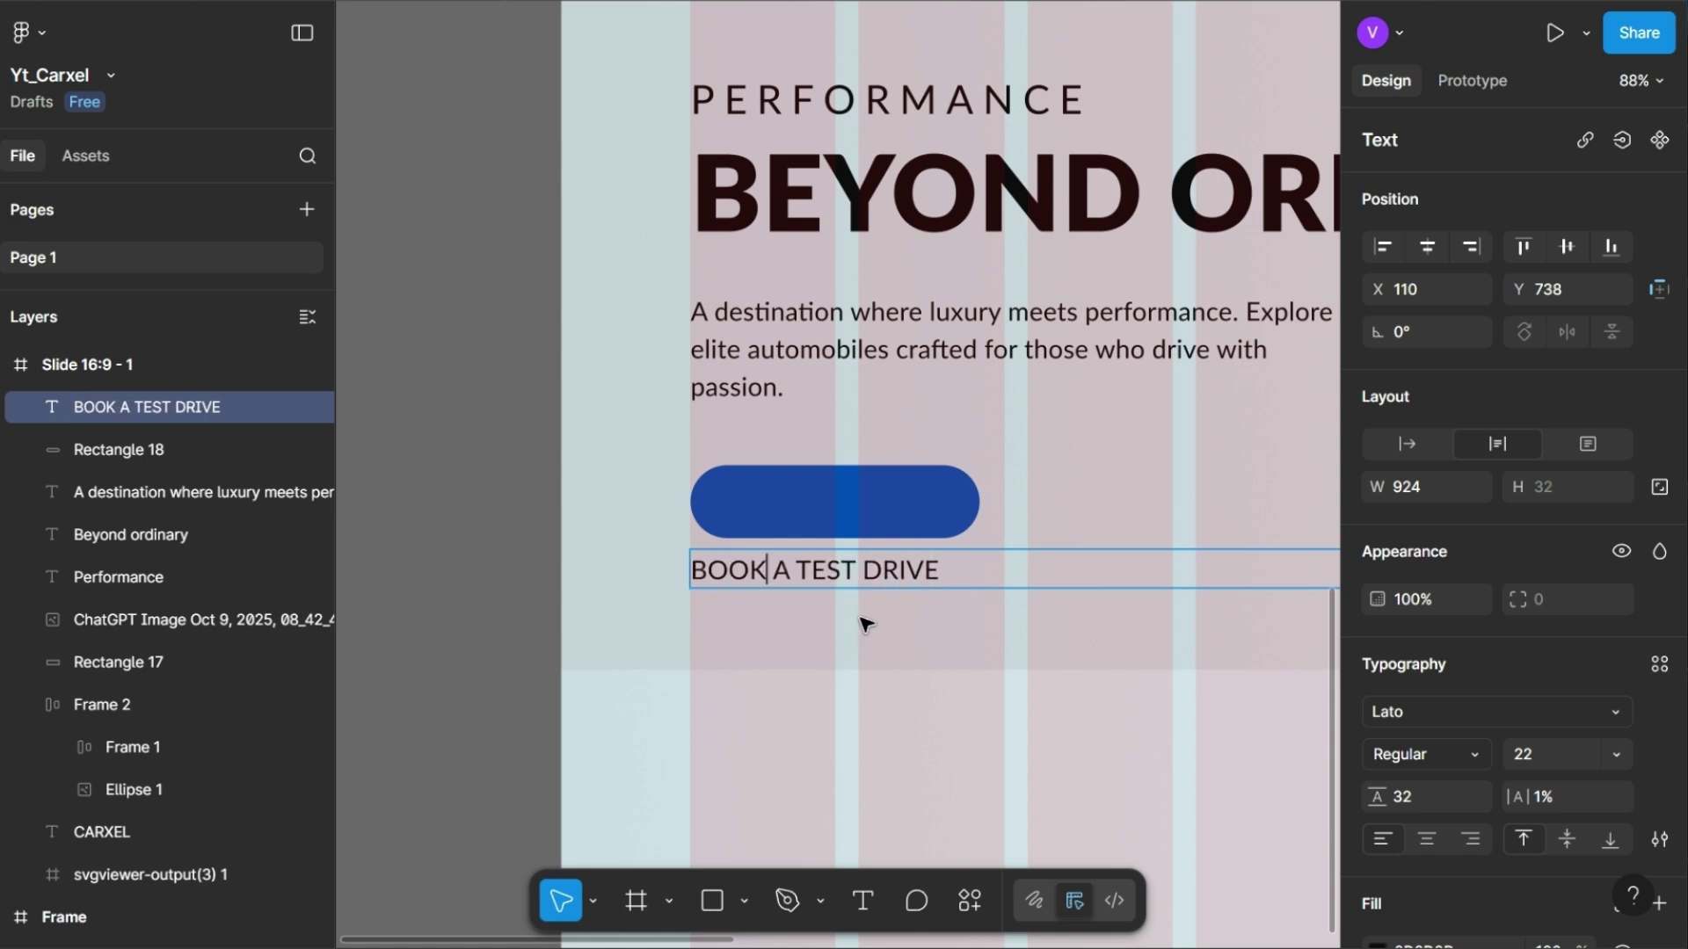
{"action": "key", "text": "Escape"}
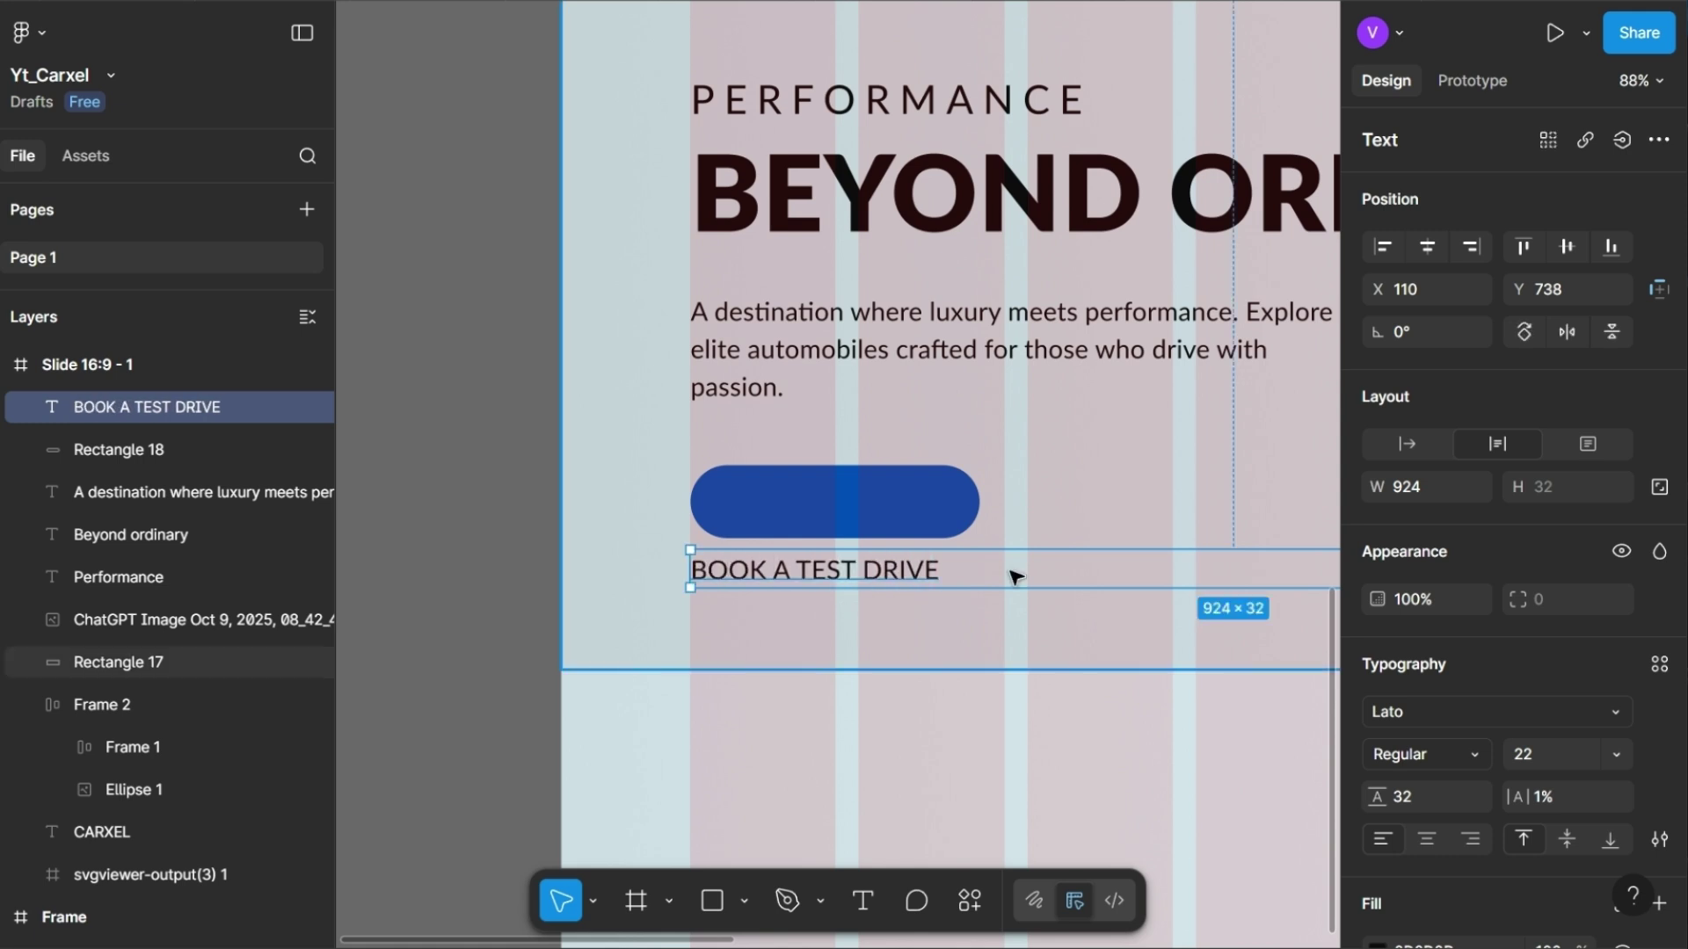
- Set the "BOOK A TEST DRIVE" text to auto width and Auto line height
{"action": "left_click", "coordinate": [1405, 446]}
{"action": "left_click", "coordinate": [1428, 794]}
{"action": "type", "text": "auto"}
{"action": "key", "text": "Return"}
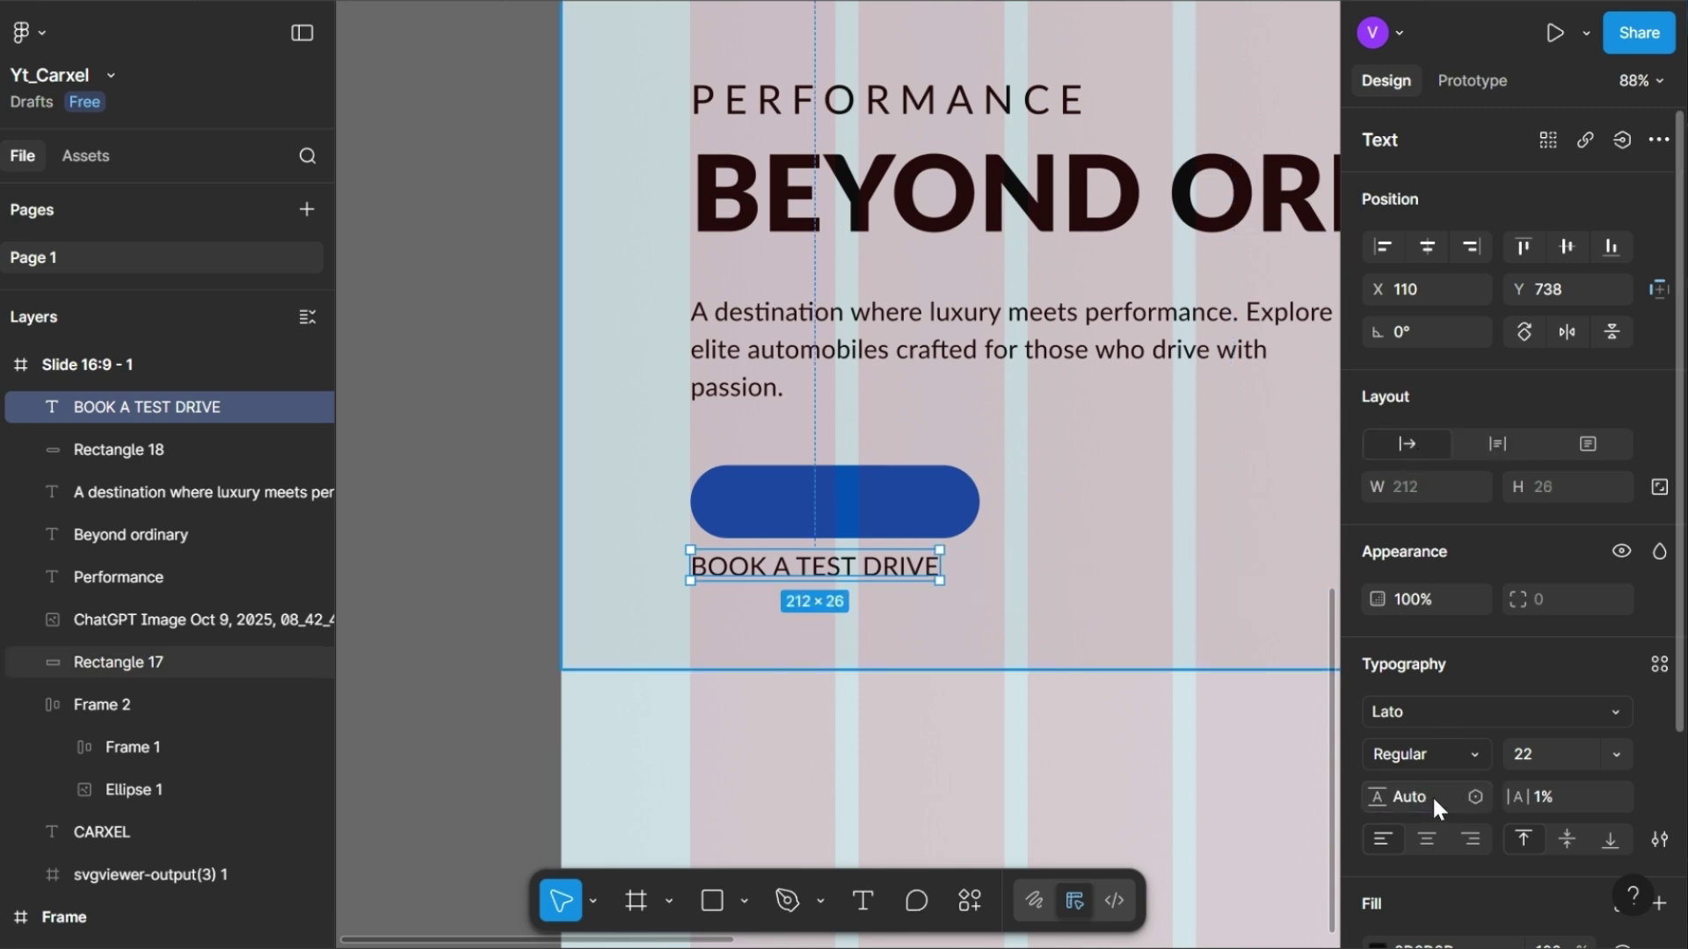
- Set the "BOOK A TEST DRIVE" text to SemiBold at size 18
{"action": "left_click", "coordinate": [1474, 756]}
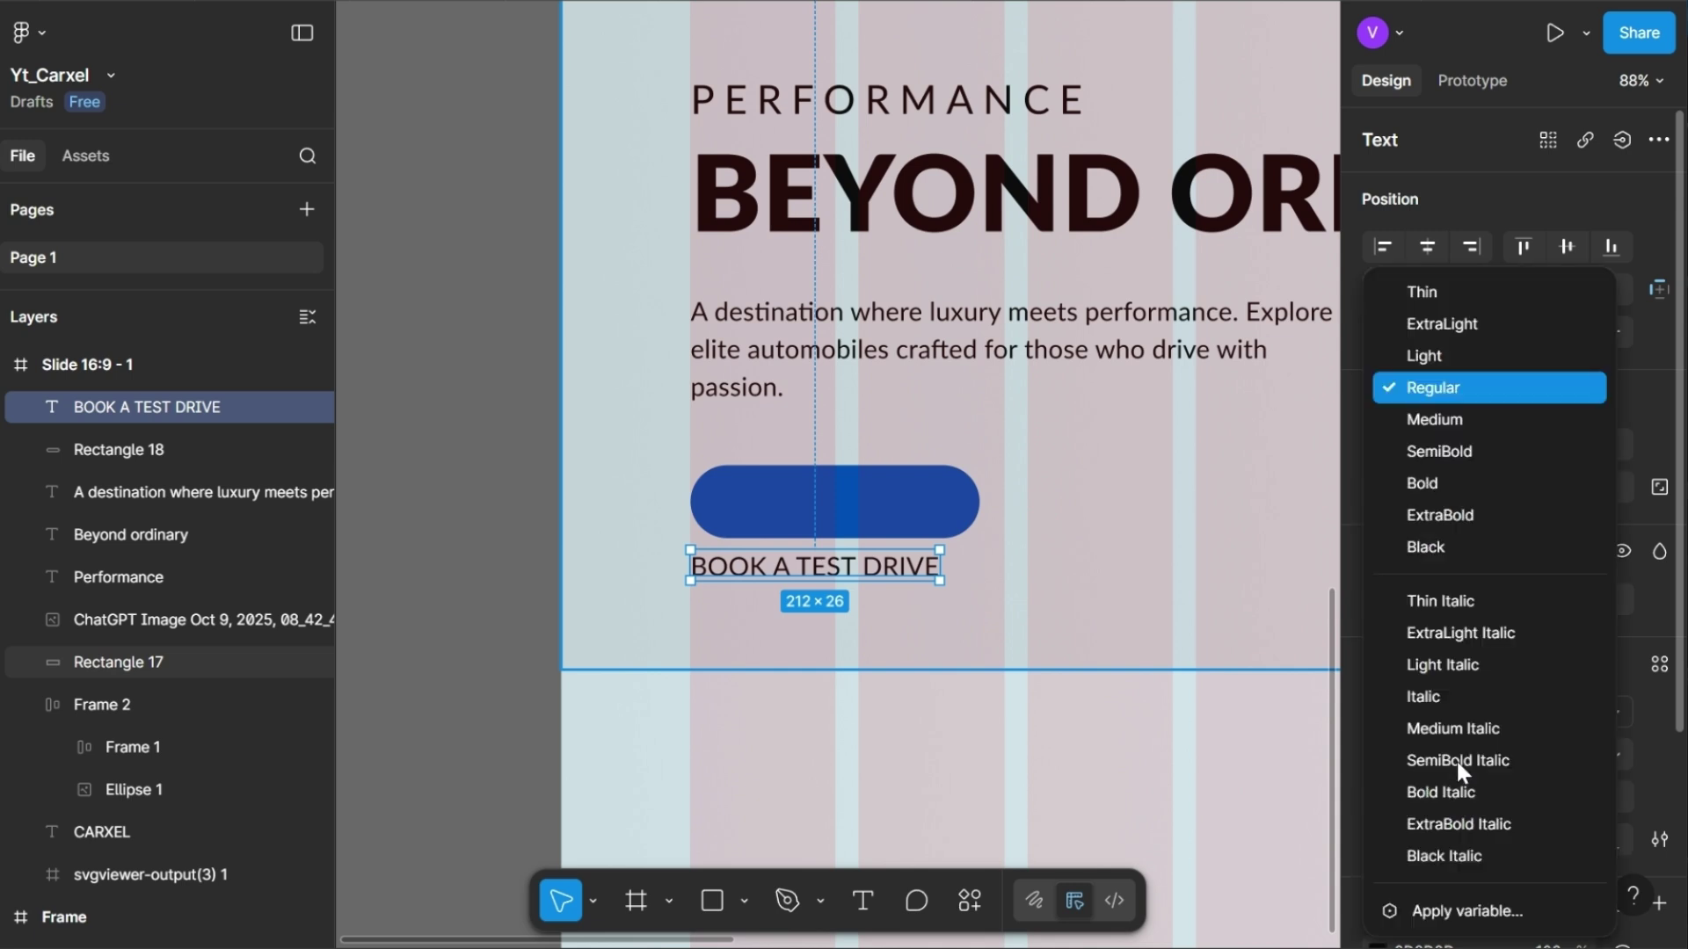
{"action": "left_click", "coordinate": [1433, 450]}
{"action": "left_click", "coordinate": [1552, 756]}
{"action": "type", "text": "18"}
{"action": "key", "text": "Return"}
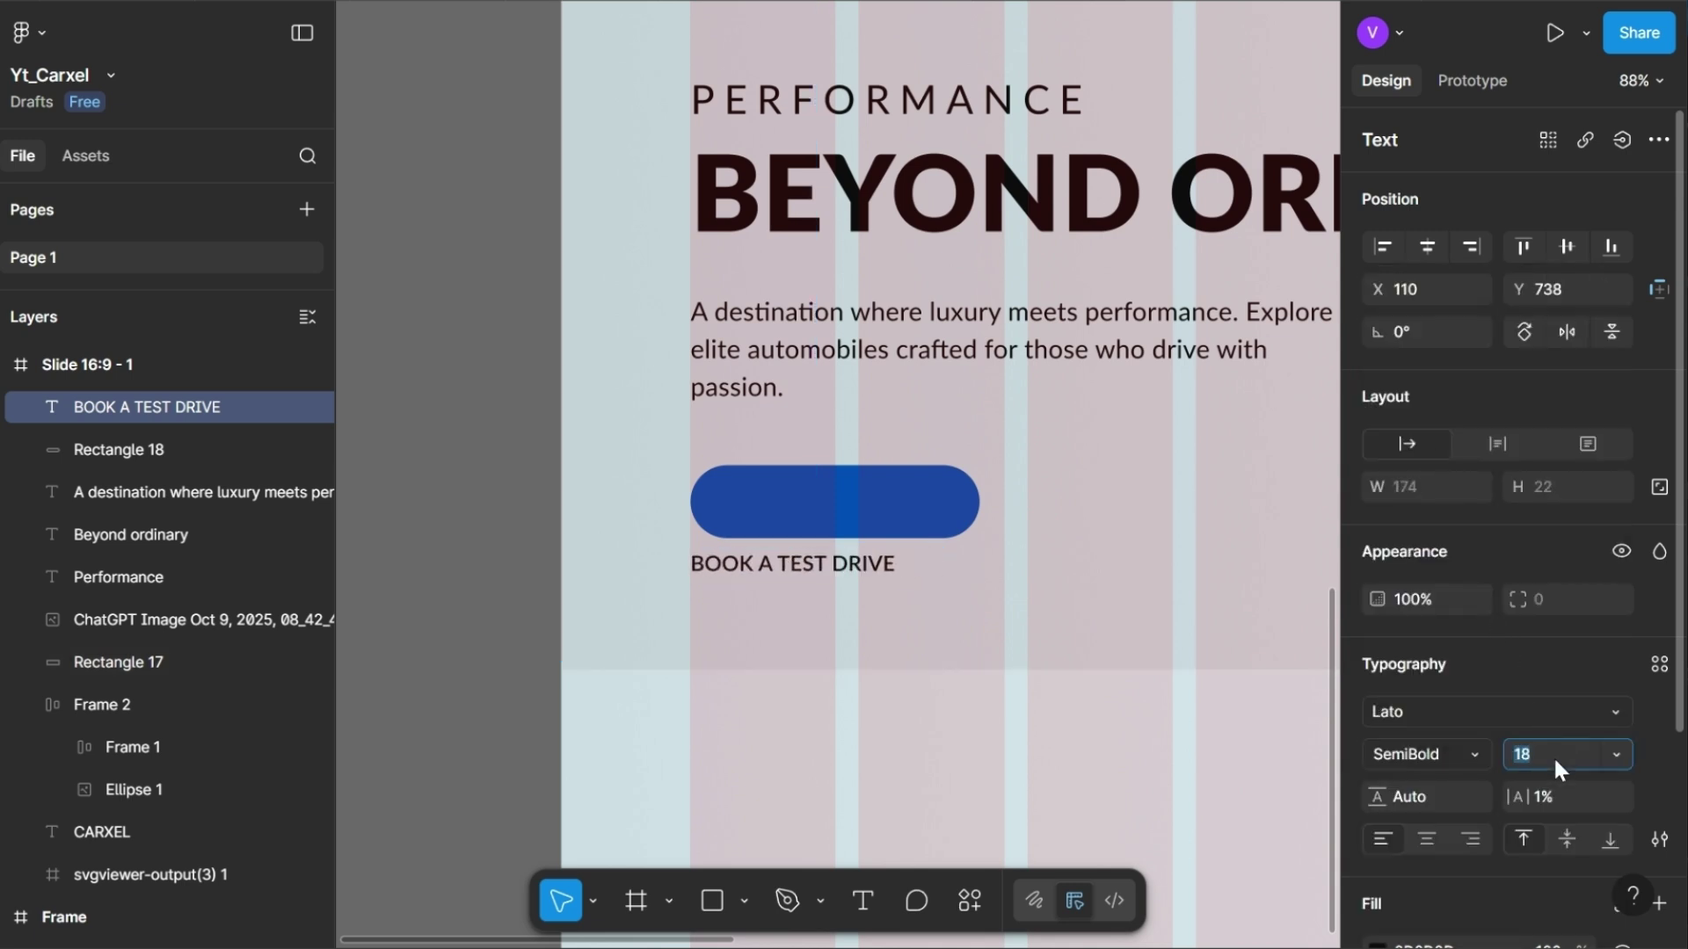
- Change the "BOOK A TEST DRIVE" text's fill color to FFFFFF
{"action": "scroll", "coordinate": [1552, 756], "scroll_direction": "down", "scroll_amount": 2}
{"action": "left_click", "coordinate": [1442, 756]}
{"action": "type", "text": "FFFFFF"}
{"action": "key", "text": "Return"}
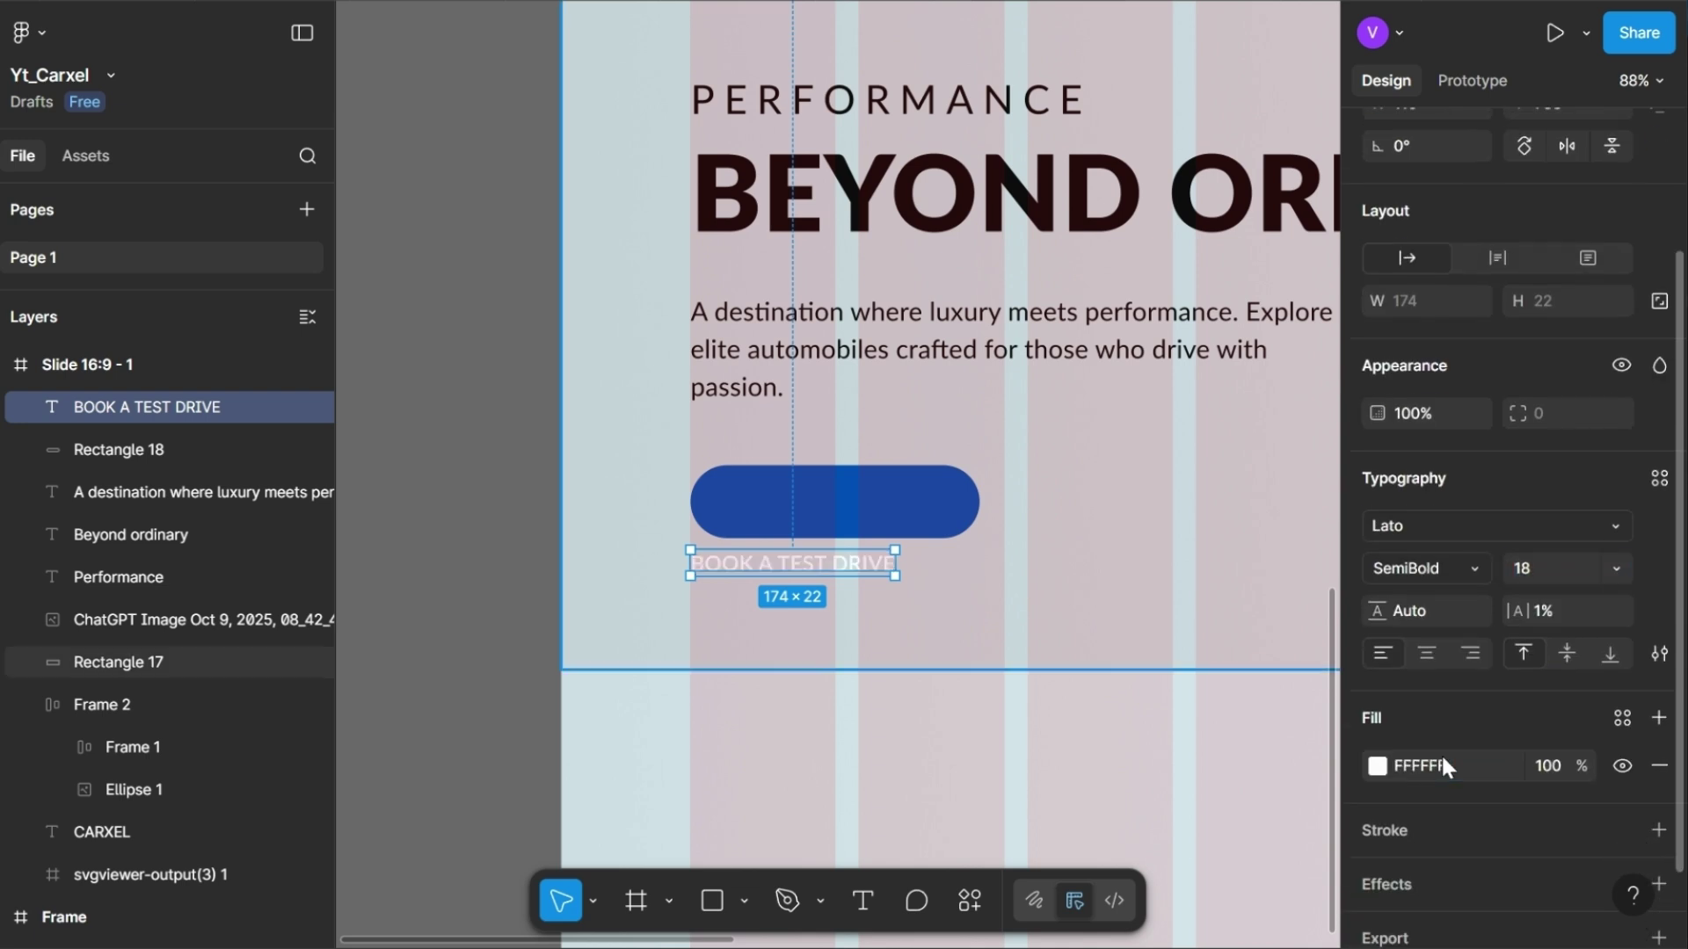
{"action": "left_click", "coordinate": [1002, 607]}
- Place the "BOOK A TEST DRIVE" label centered on the blue button and group the two together
{"action": "left_click", "coordinate": [851, 557]}
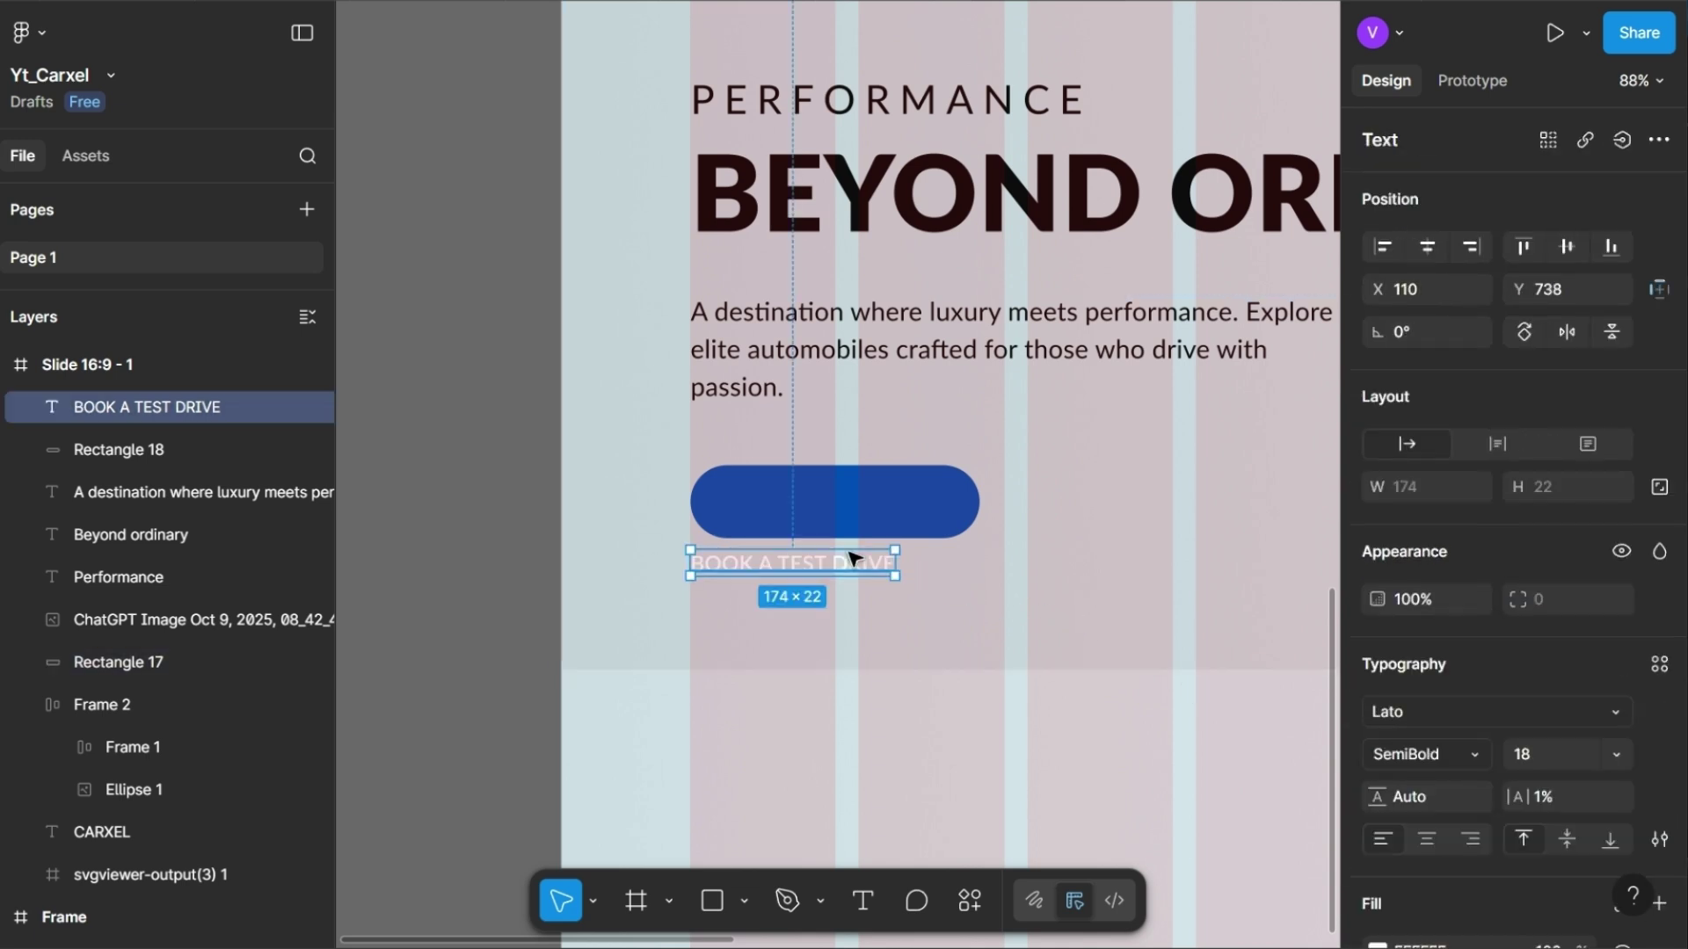
{"action": "left_click_drag", "start_coordinate": [849, 557], "coordinate": [915, 509]}
{"action": "left_click", "coordinate": [890, 532], "text": "shift"}
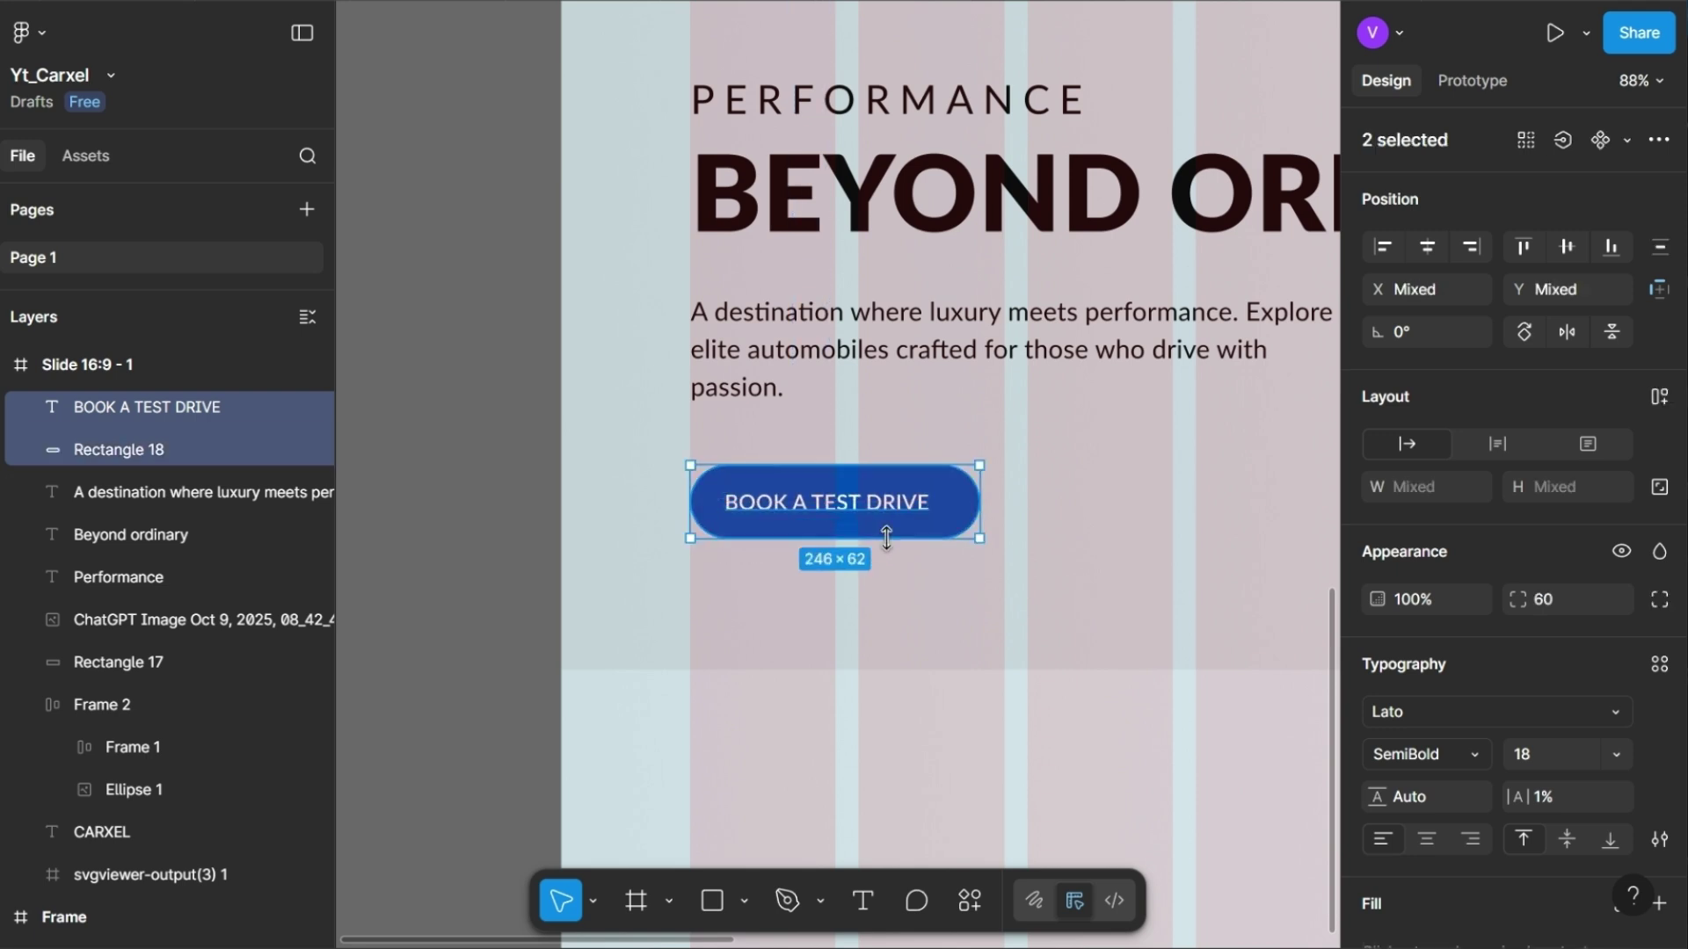
{"action": "left_click", "coordinate": [1430, 248]}
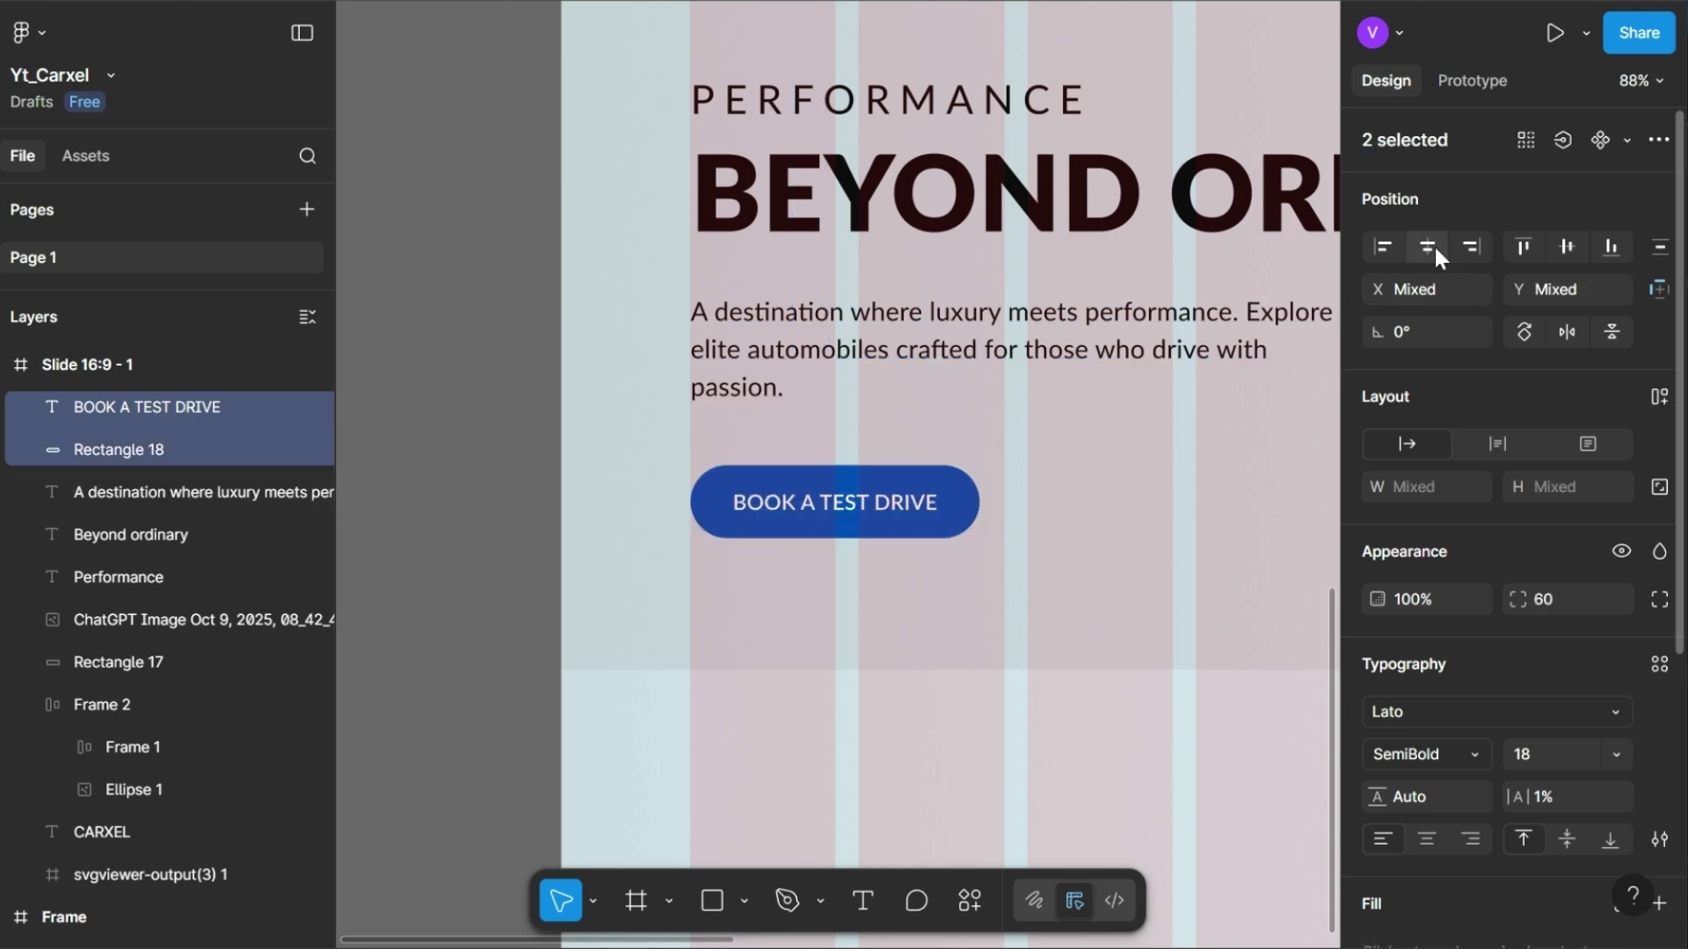
{"action": "left_click", "coordinate": [874, 500]}
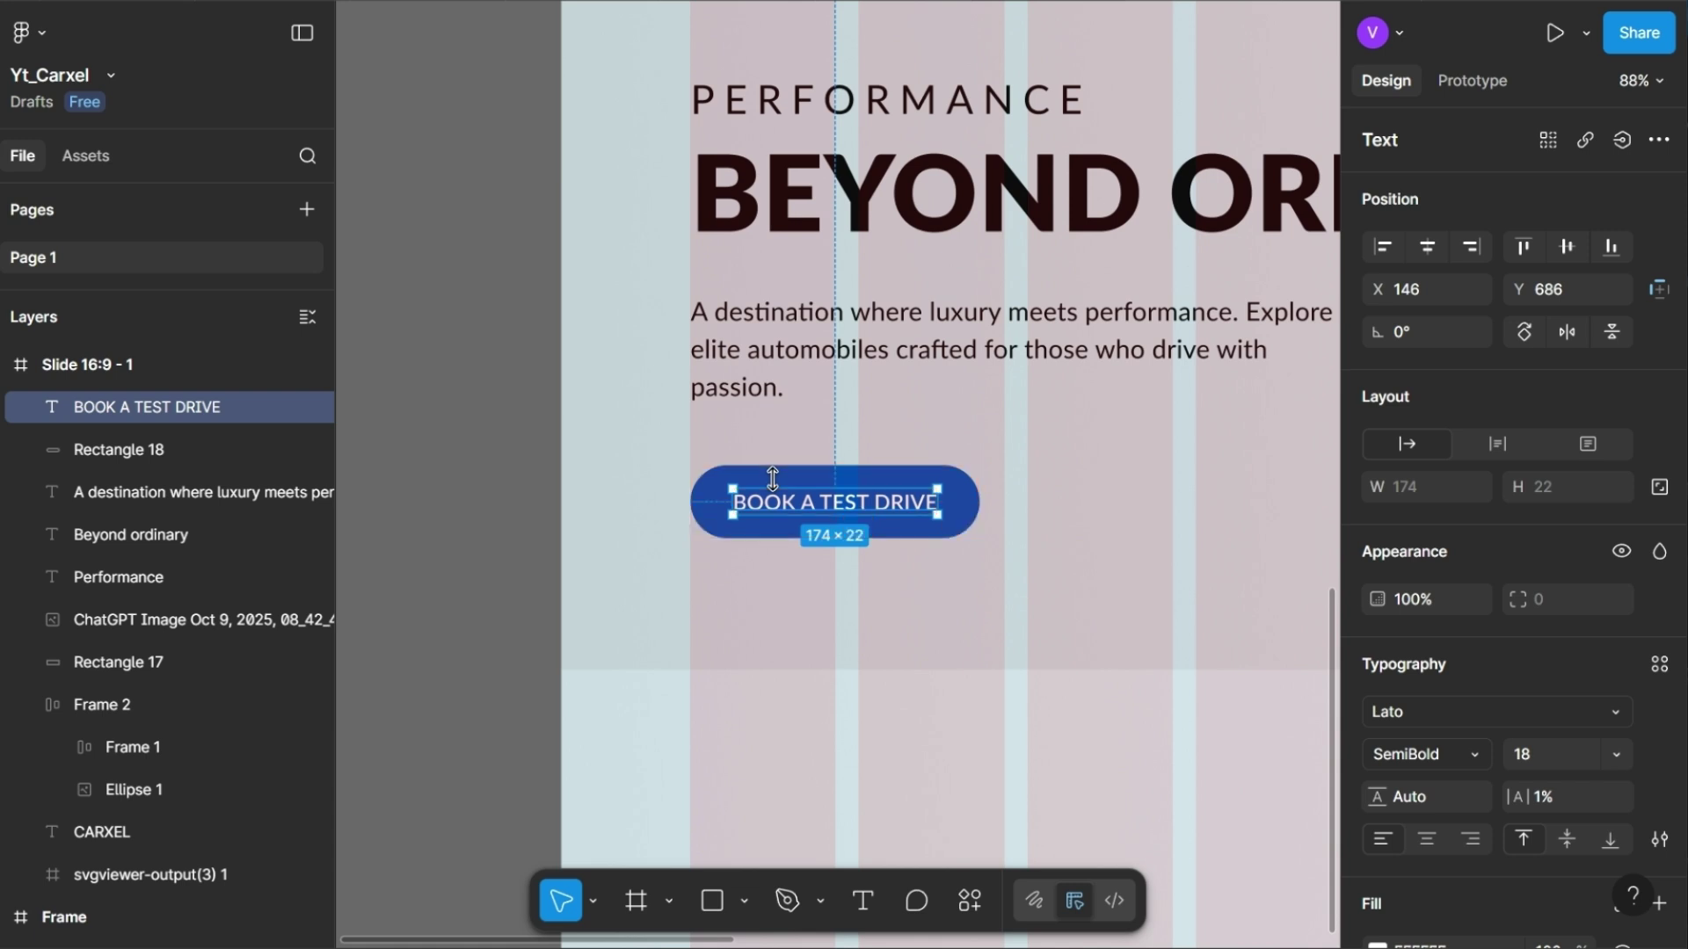
{"action": "left_click", "coordinate": [720, 467], "text": "shift"}
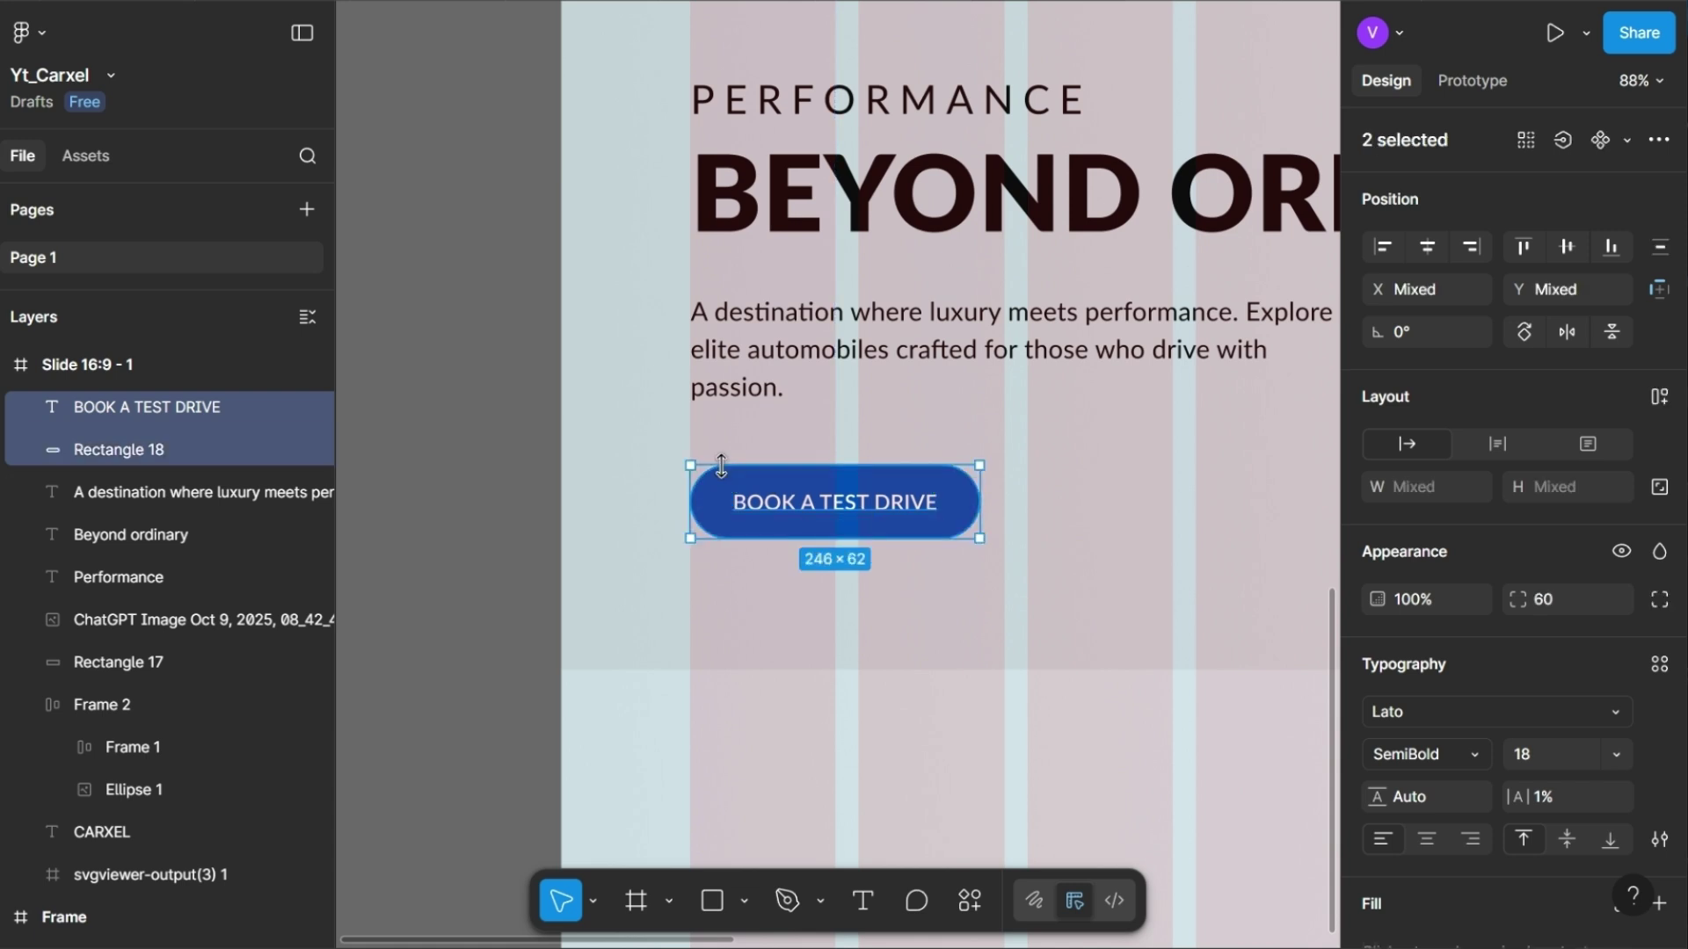
{"action": "key", "text": "ctrl+g"}
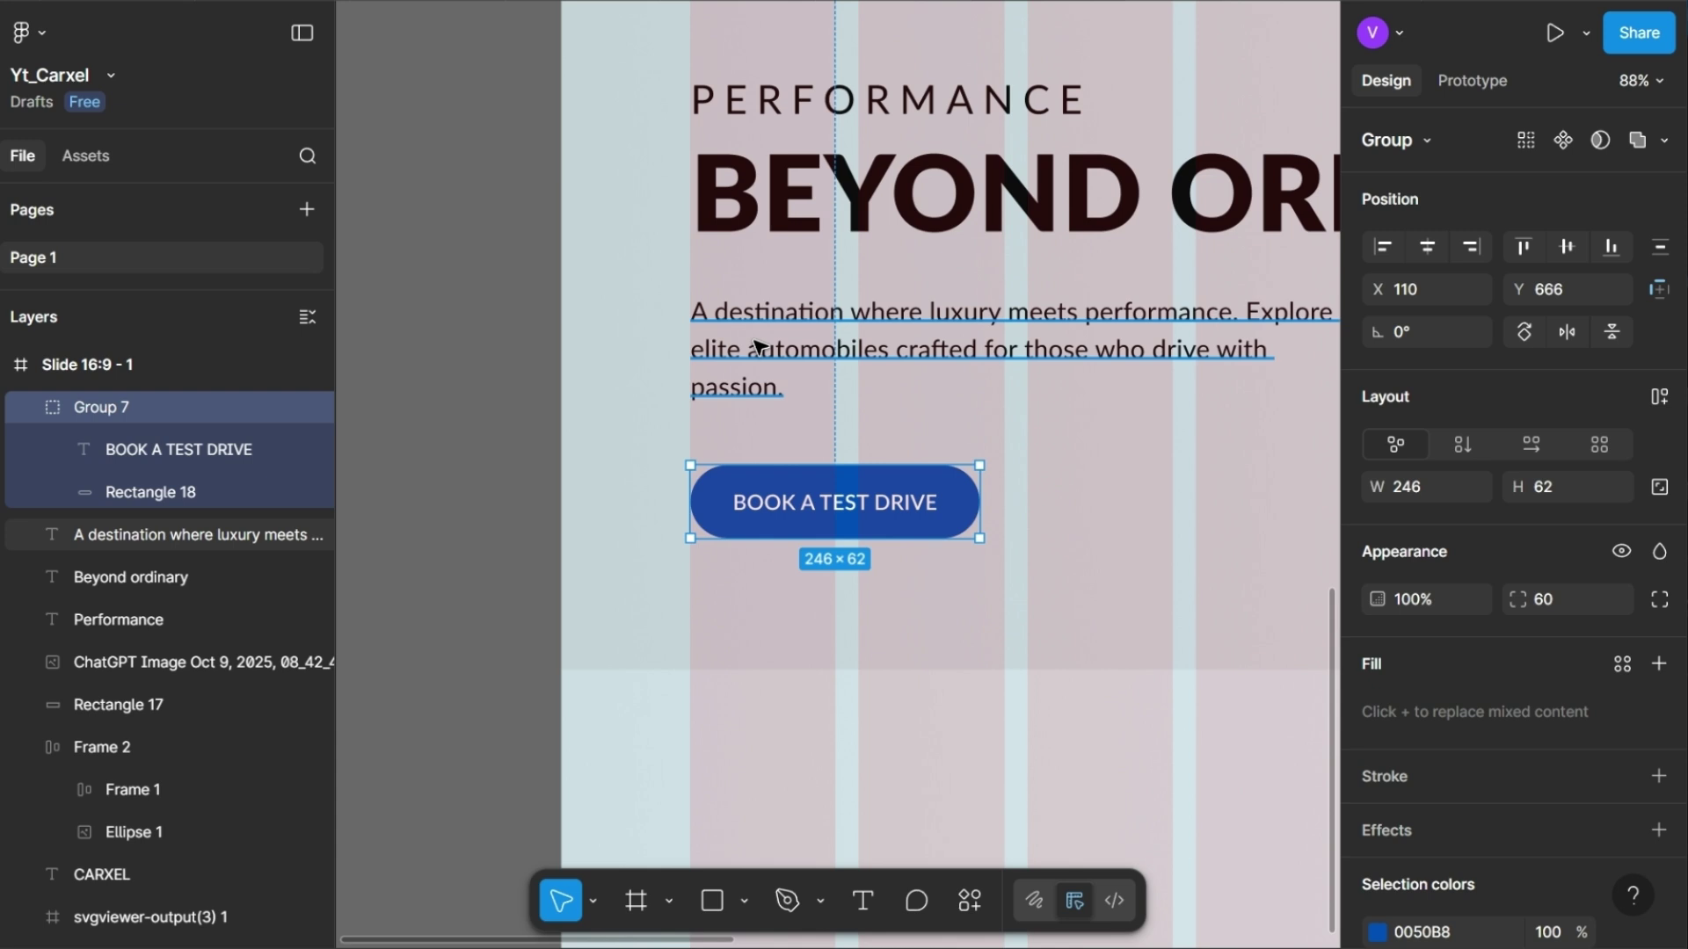
- Wrap the Performance text and "Beyond ordinary" heading in an auto layout, and wrap that frame with the description paragraph in another
{"action": "scroll", "coordinate": [754, 344], "scroll_direction": "down", "scroll_amount": 3}
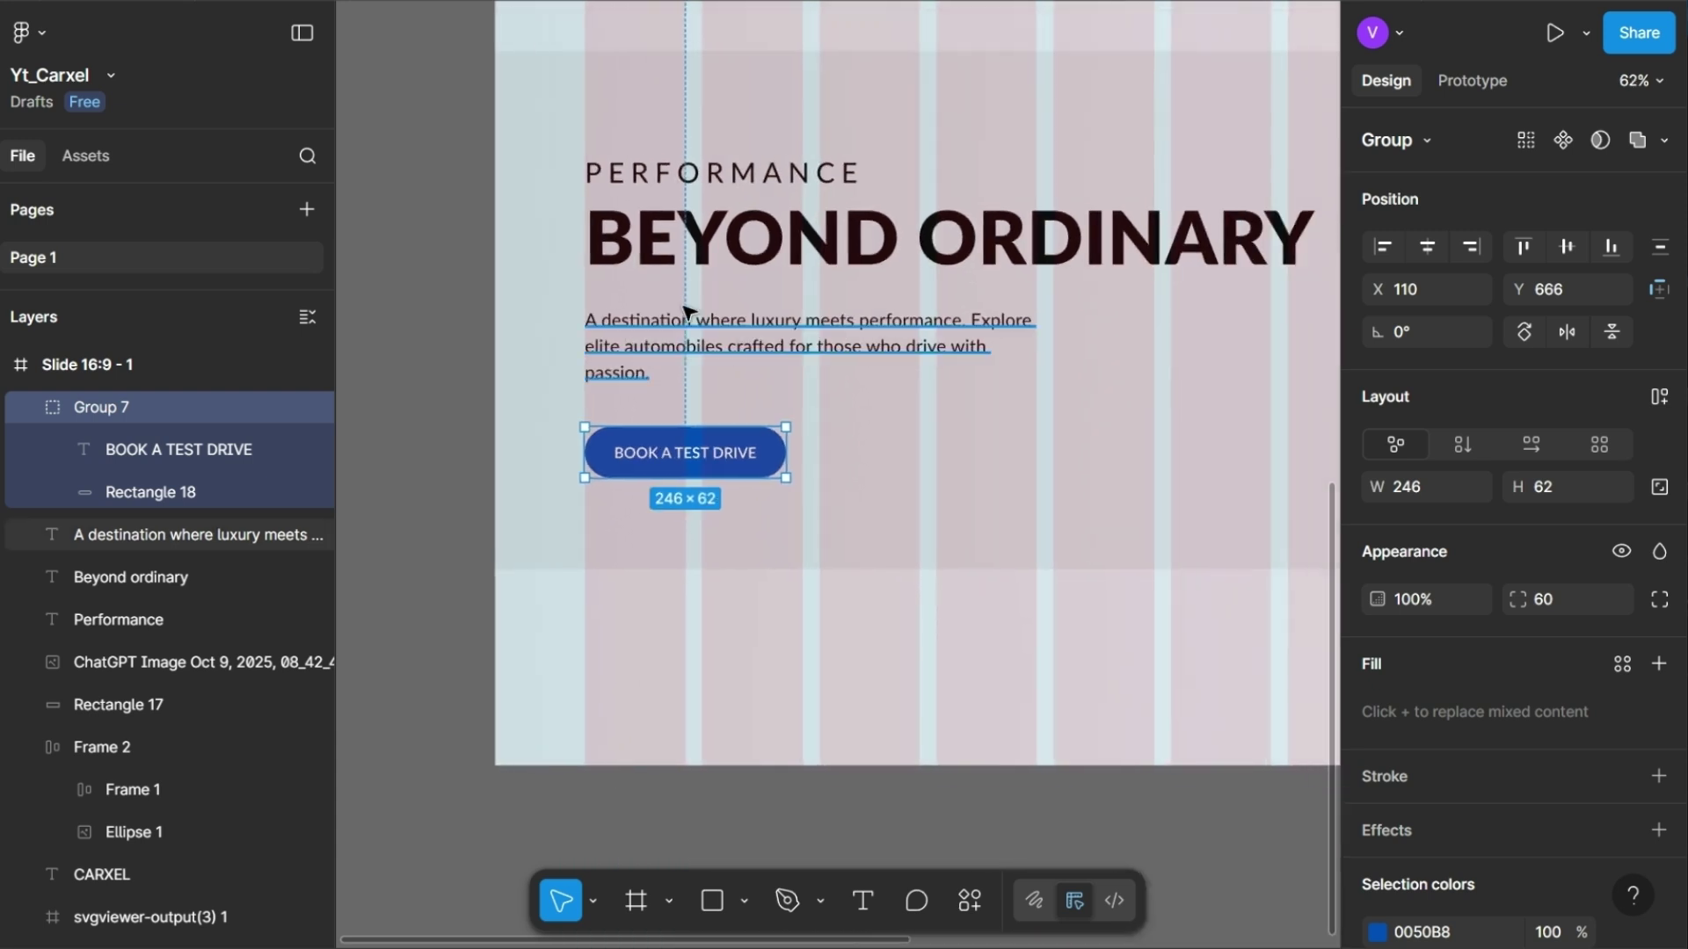
{"action": "left_click", "coordinate": [690, 318]}
{"action": "left_click", "coordinate": [670, 248]}
{"action": "left_click", "coordinate": [659, 175], "text": "shift"}
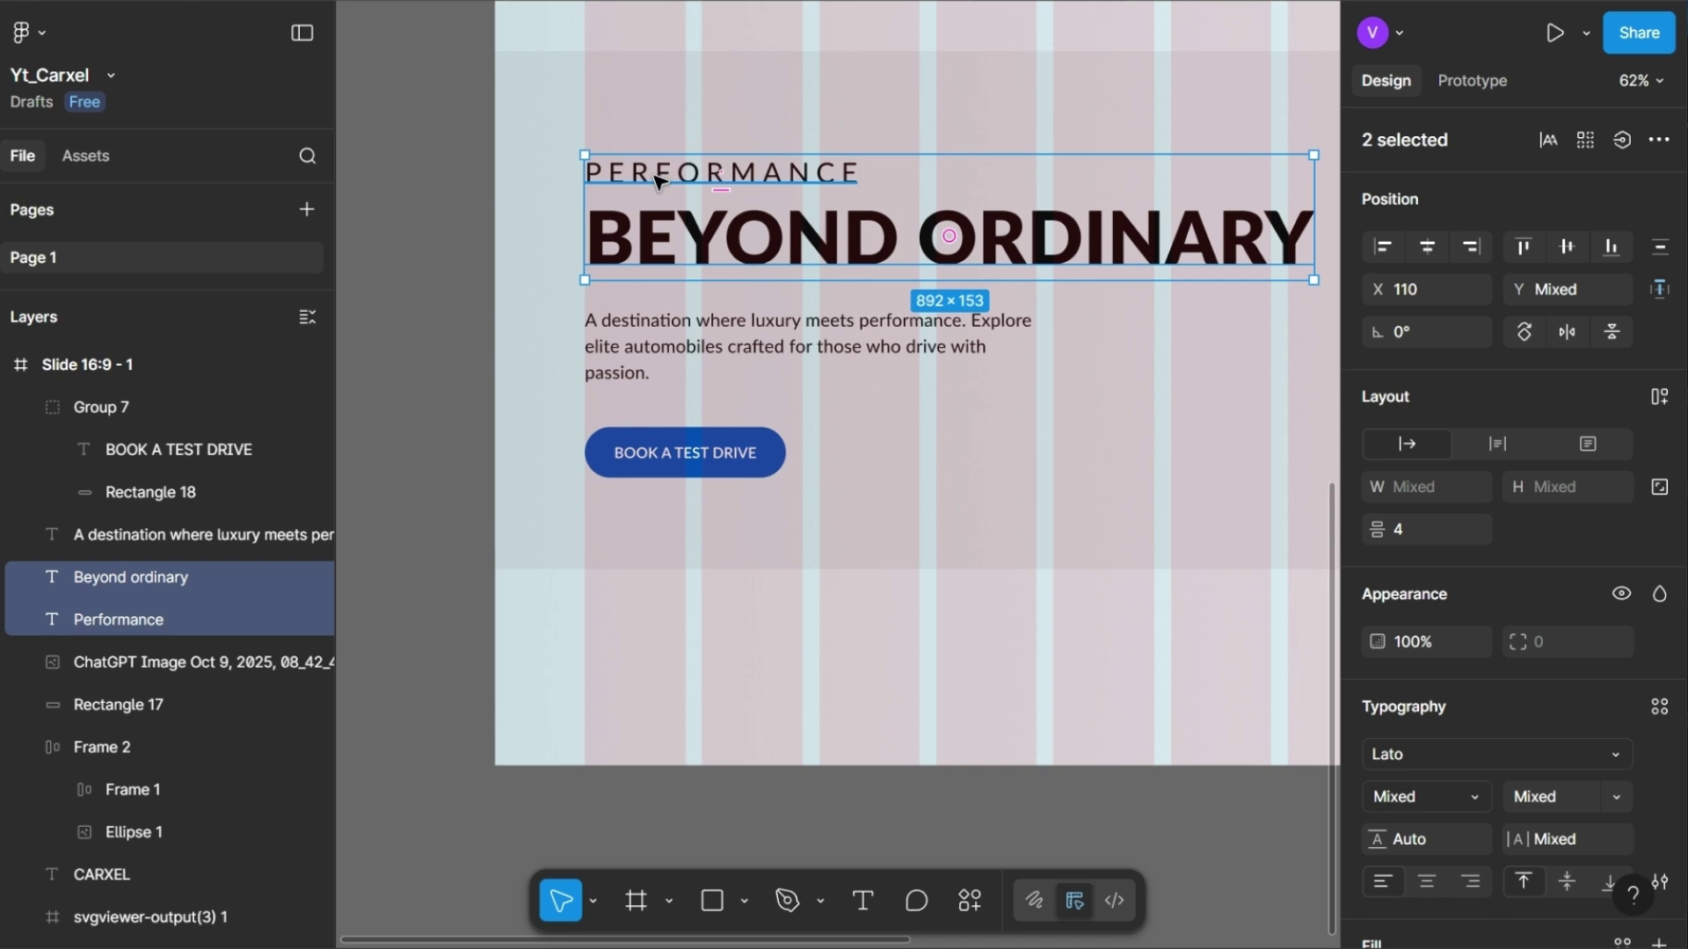
{"action": "key", "text": "shift+a"}
{"action": "left_click", "coordinate": [654, 352], "text": "shift"}
{"action": "key", "text": "shift+a"}
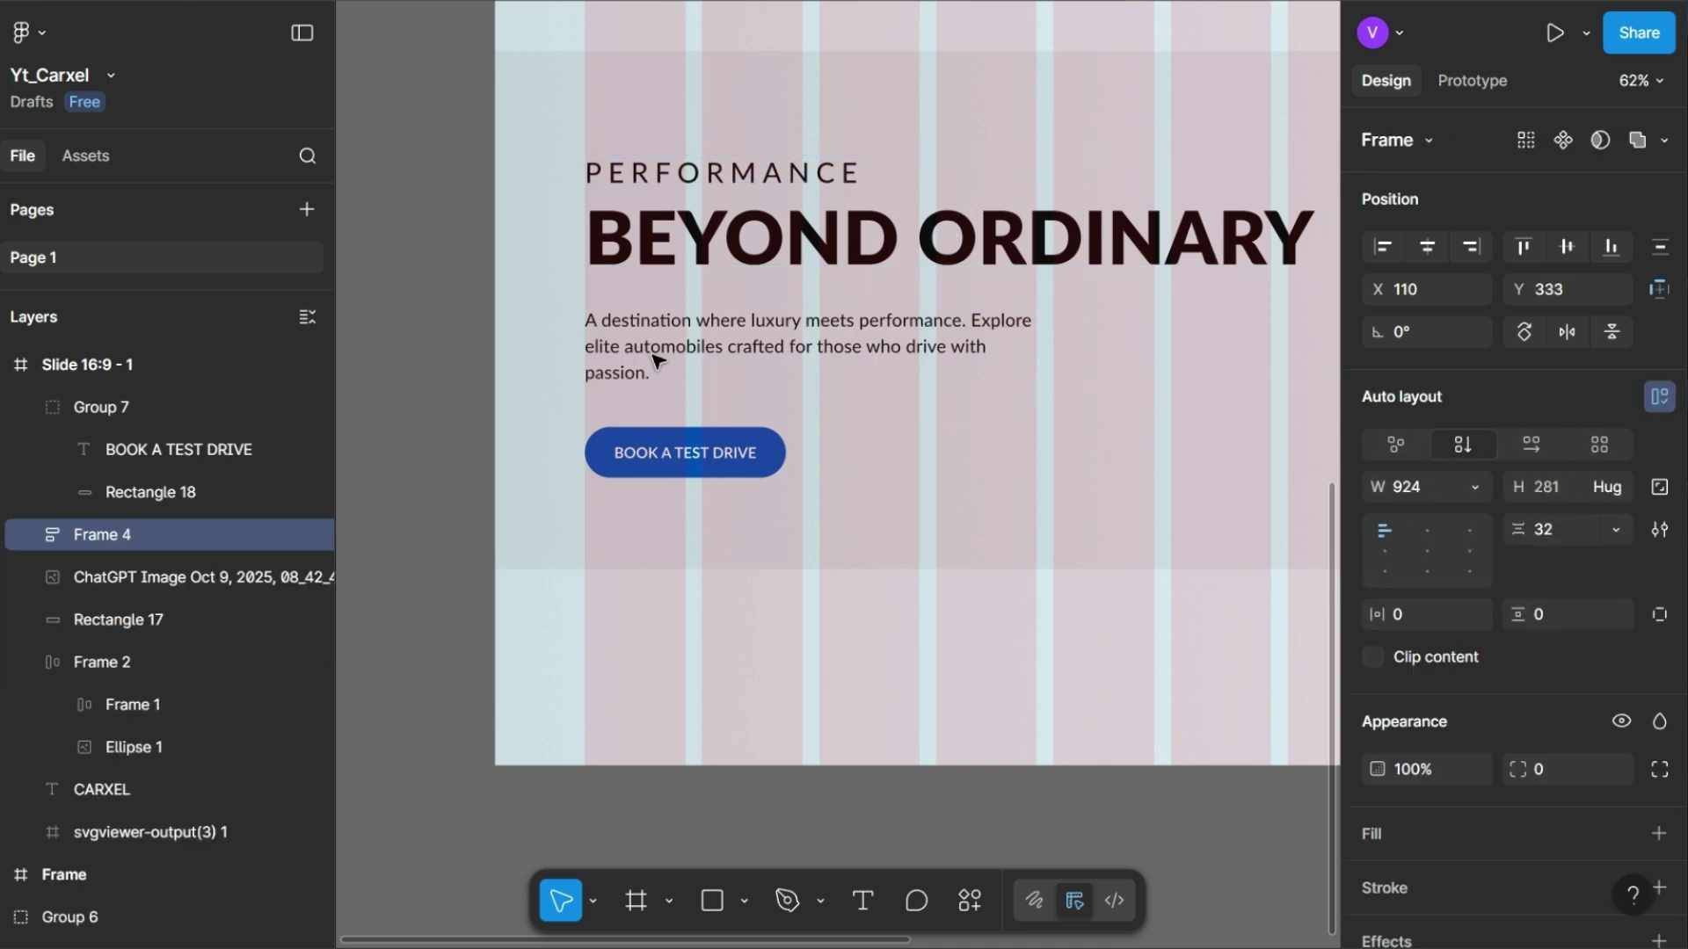
- Combine the button group and the hero text frame into one vertical auto layout
{"action": "left_click", "coordinate": [659, 470]}
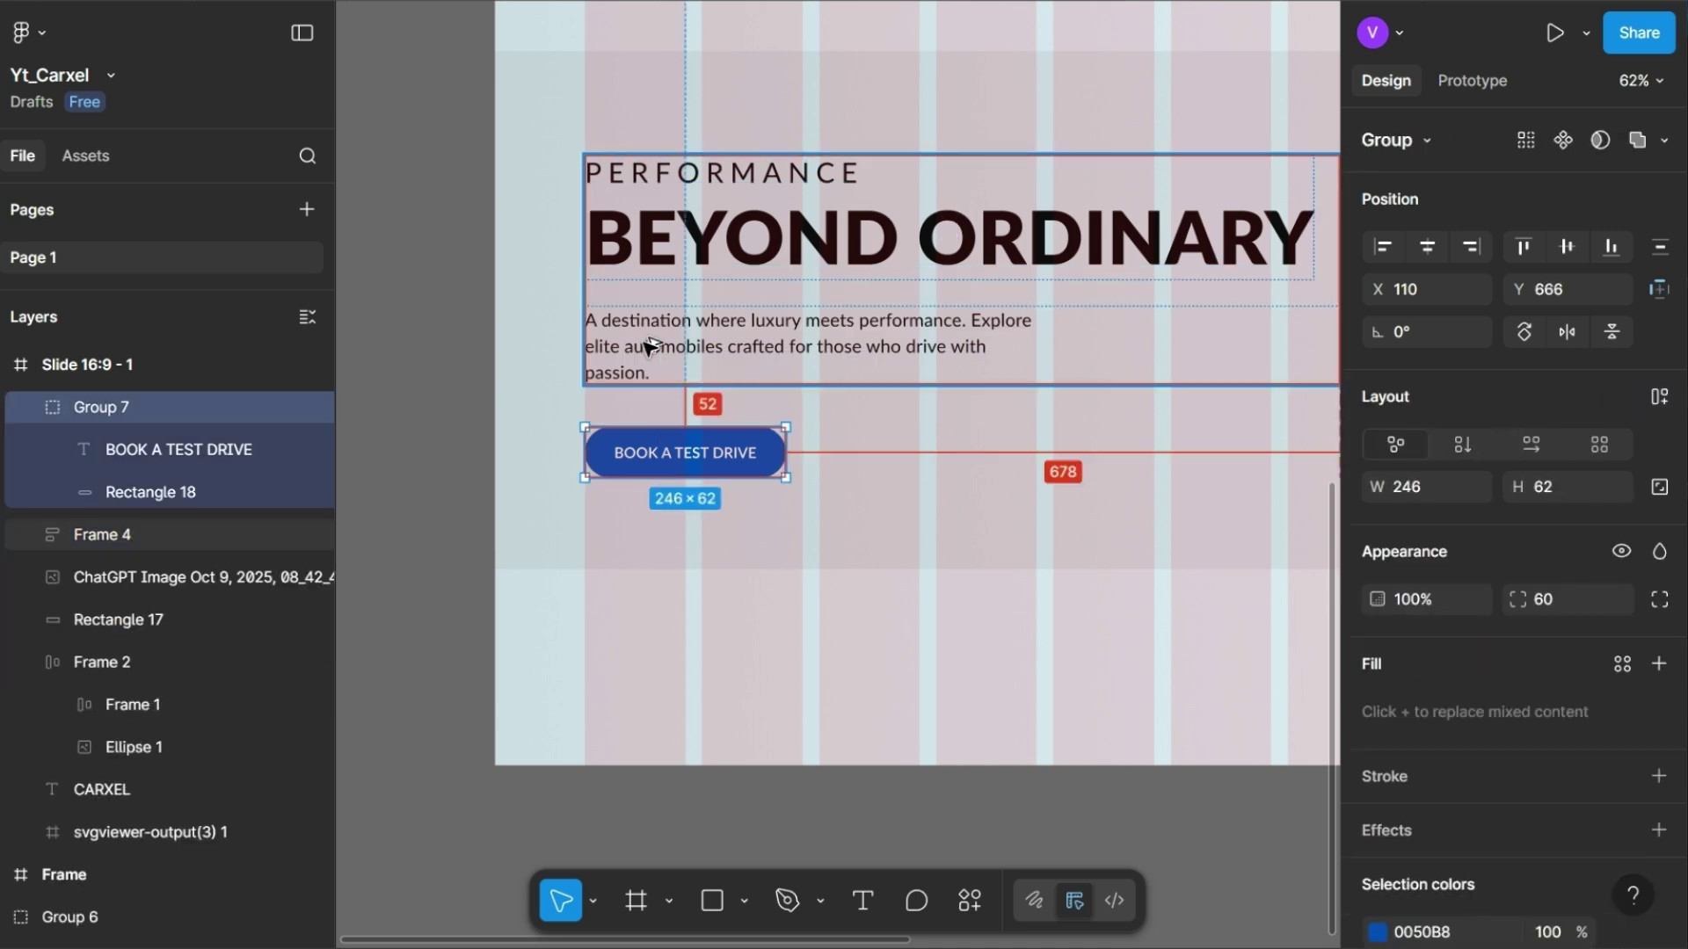
{"action": "left_click", "coordinate": [651, 345], "text": "shift"}
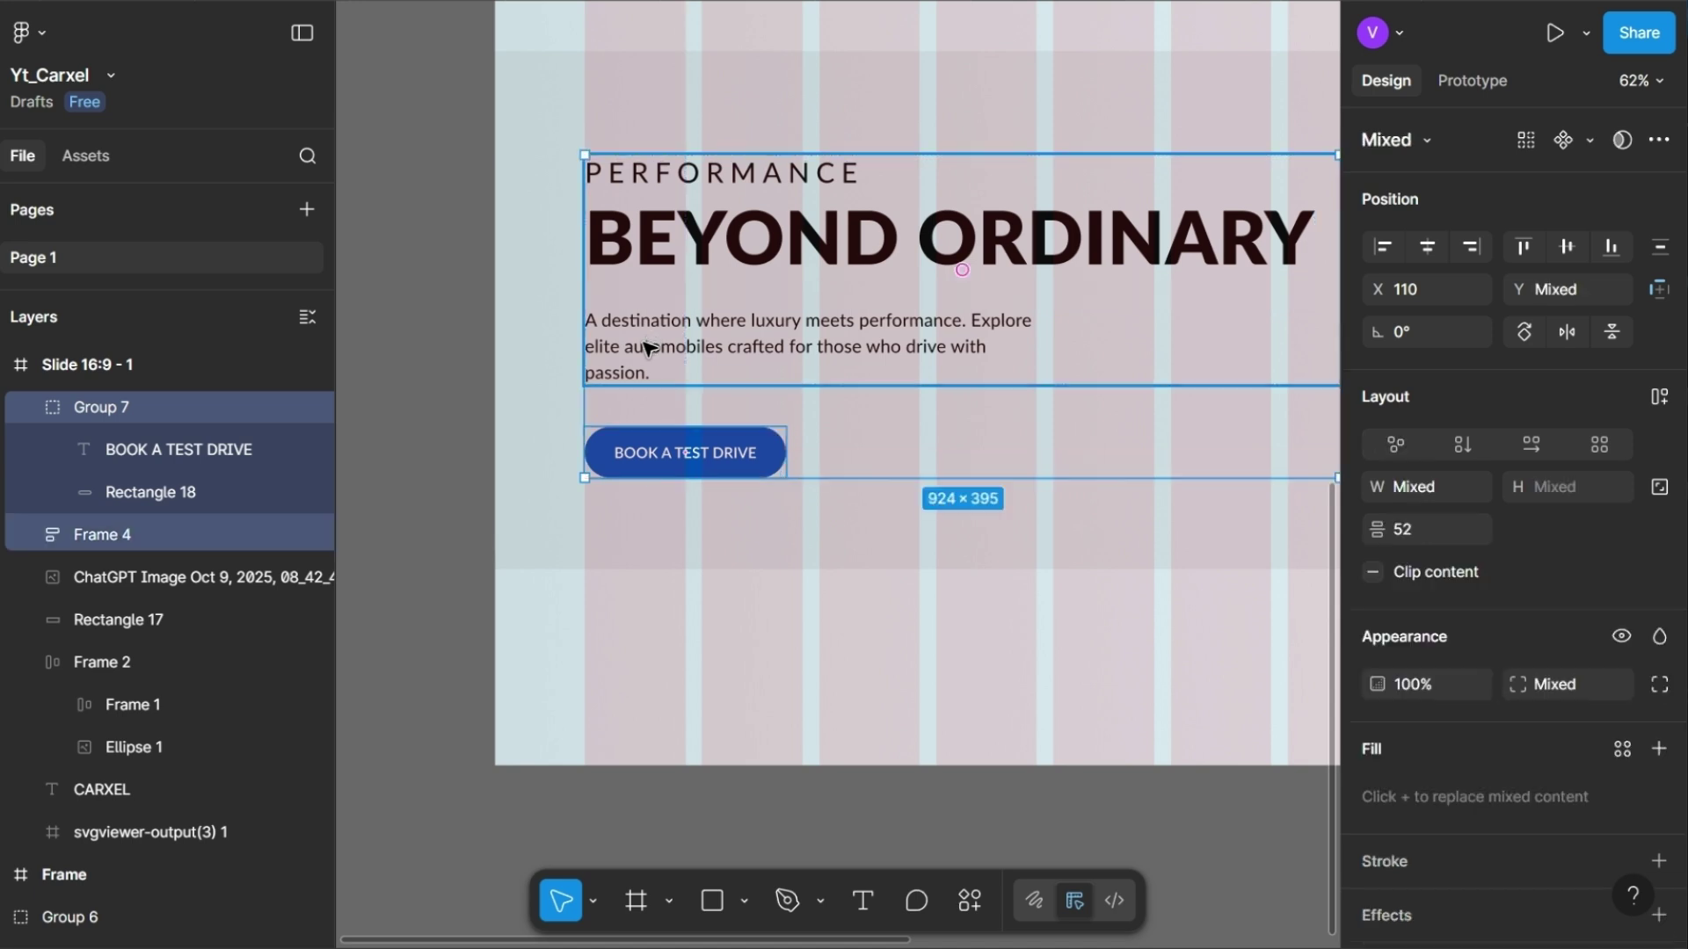
{"action": "key", "text": "shift+a"}
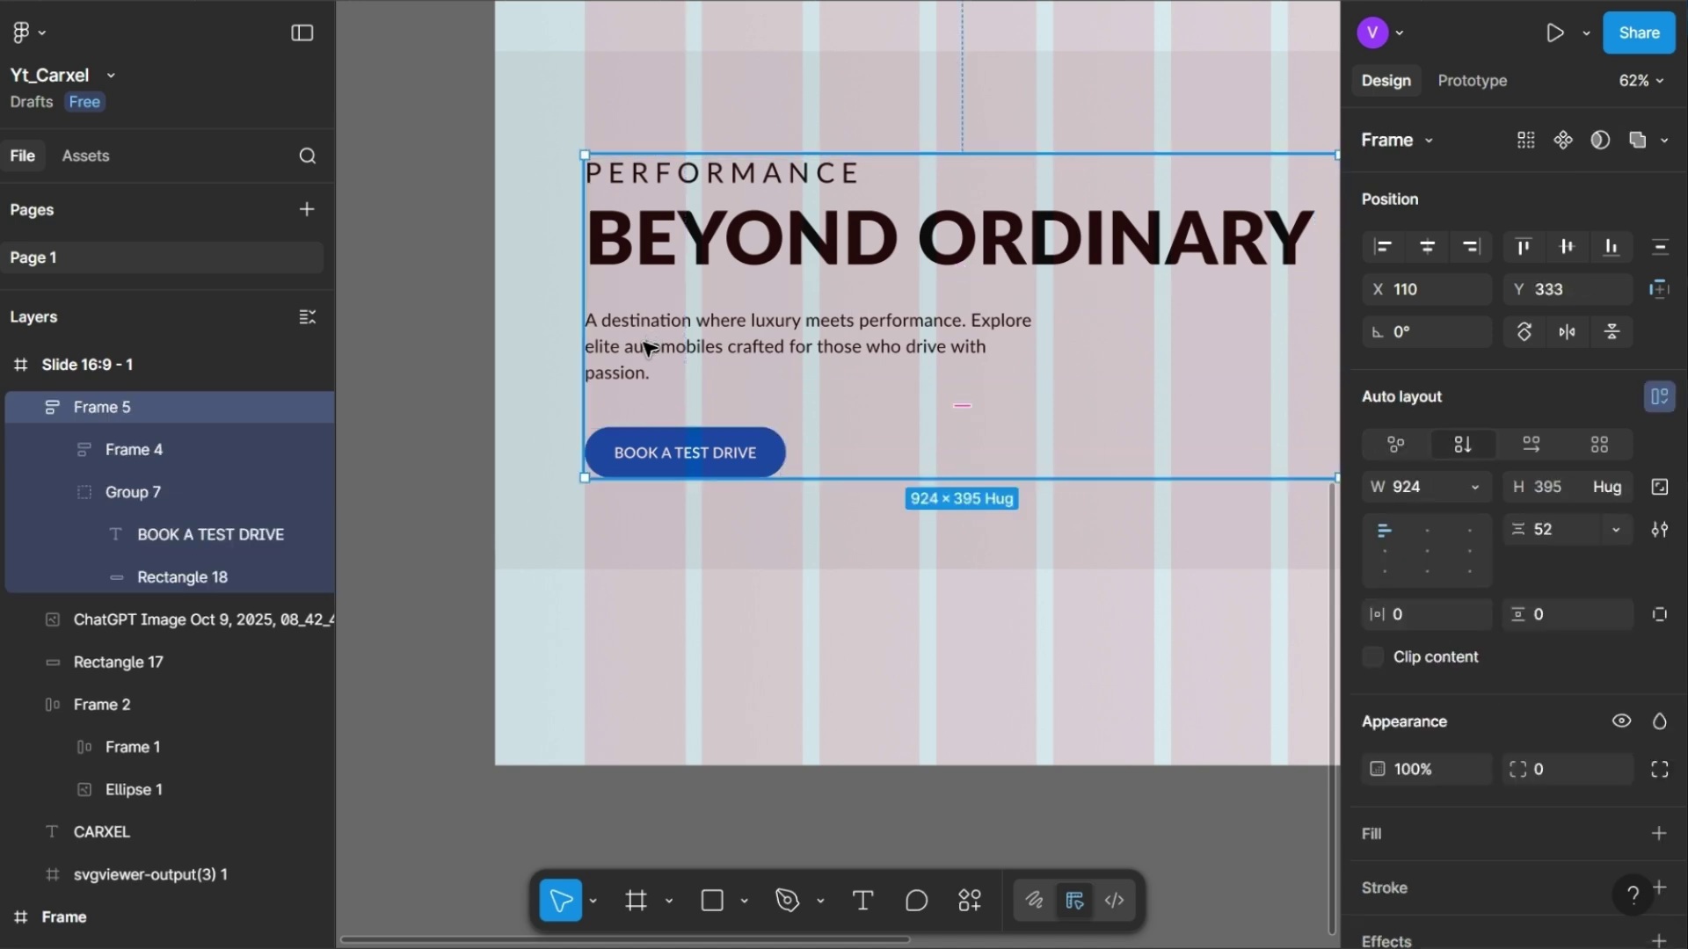
- Nudge the hero content frame down by about 8 px within the grey band and check it in the full-page preview
{"action": "scroll", "coordinate": [646, 347], "scroll_direction": "down", "scroll_amount": 5}
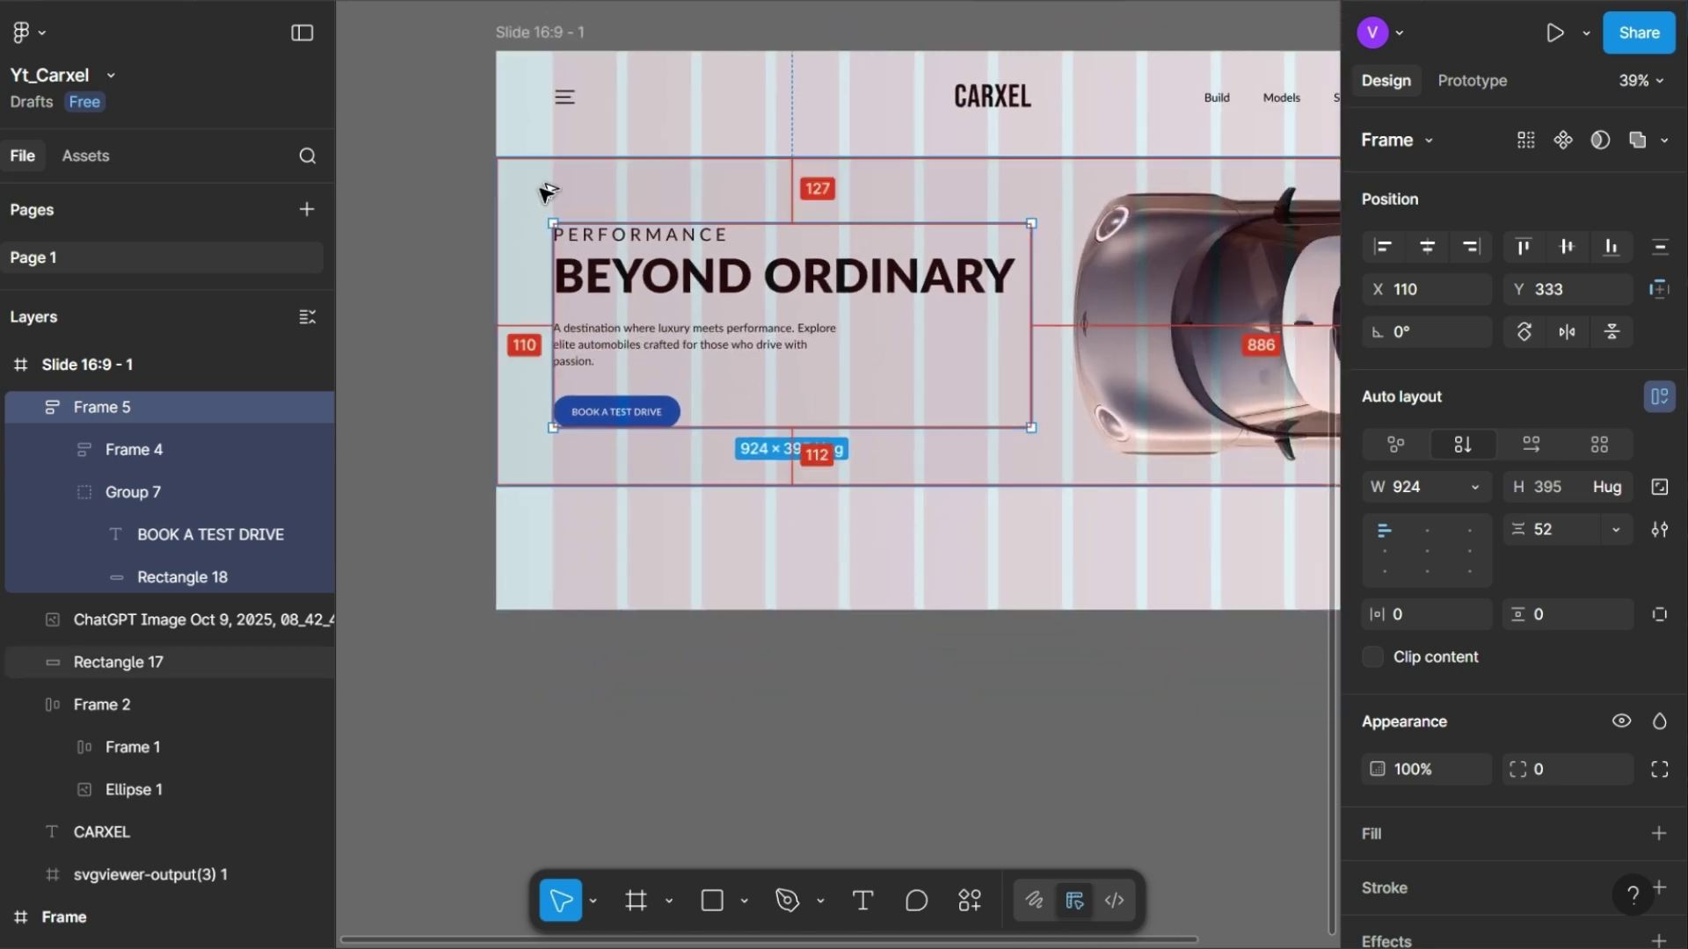
{"action": "key", "text": "Down"}
{"action": "key", "text": "Down"}
{"action": "key", "text": "Down"}
{"action": "key", "text": "Down"}
{"action": "key", "text": "Down"}
{"action": "key", "text": "Down"}
{"action": "key", "text": "Down"}
{"action": "key", "text": "Down"}
{"action": "key", "text": "Down"}
{"action": "key", "text": "Down"}
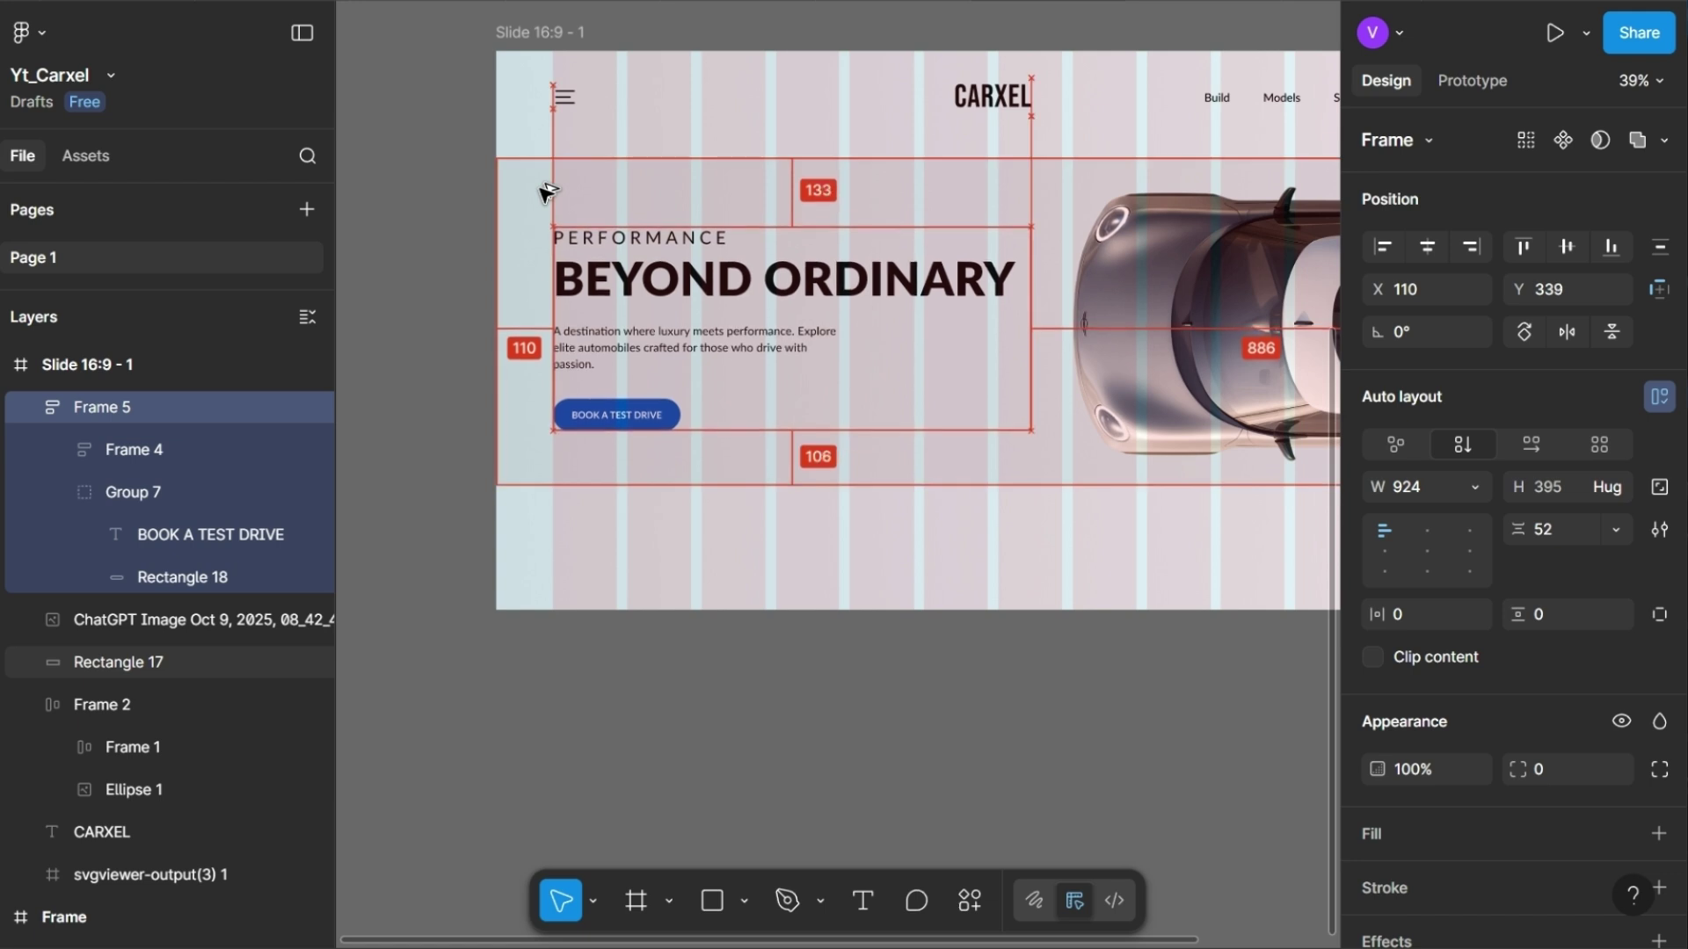
{"action": "key", "text": "Up"}
{"action": "mouse_move", "coordinate": [879, 2]}
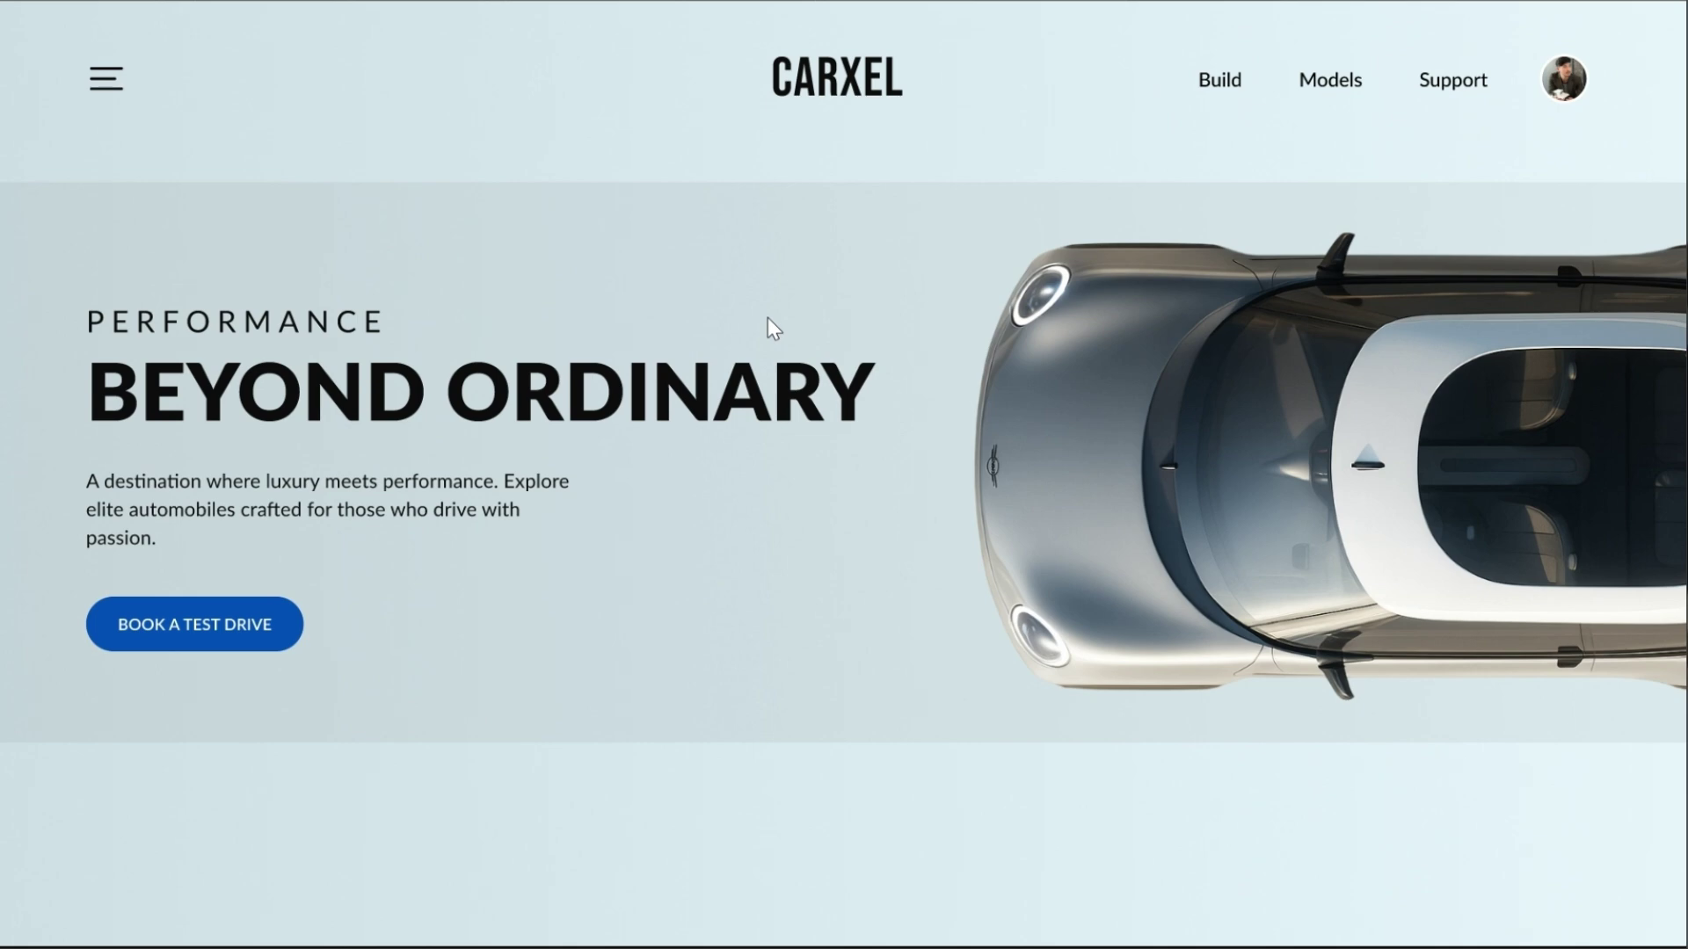
{"action": "left_click", "coordinate": [914, 1]}
- Nudge the hero content frame further down to Y 348 and compare it with the full-page preview
{"action": "key", "text": "Down"}
{"action": "key", "text": "Down"}
{"action": "key", "text": "Down"}
{"action": "key", "text": "Down"}
{"action": "key", "text": "Down"}
{"action": "key", "text": "Down"}
{"action": "key", "text": "Down"}
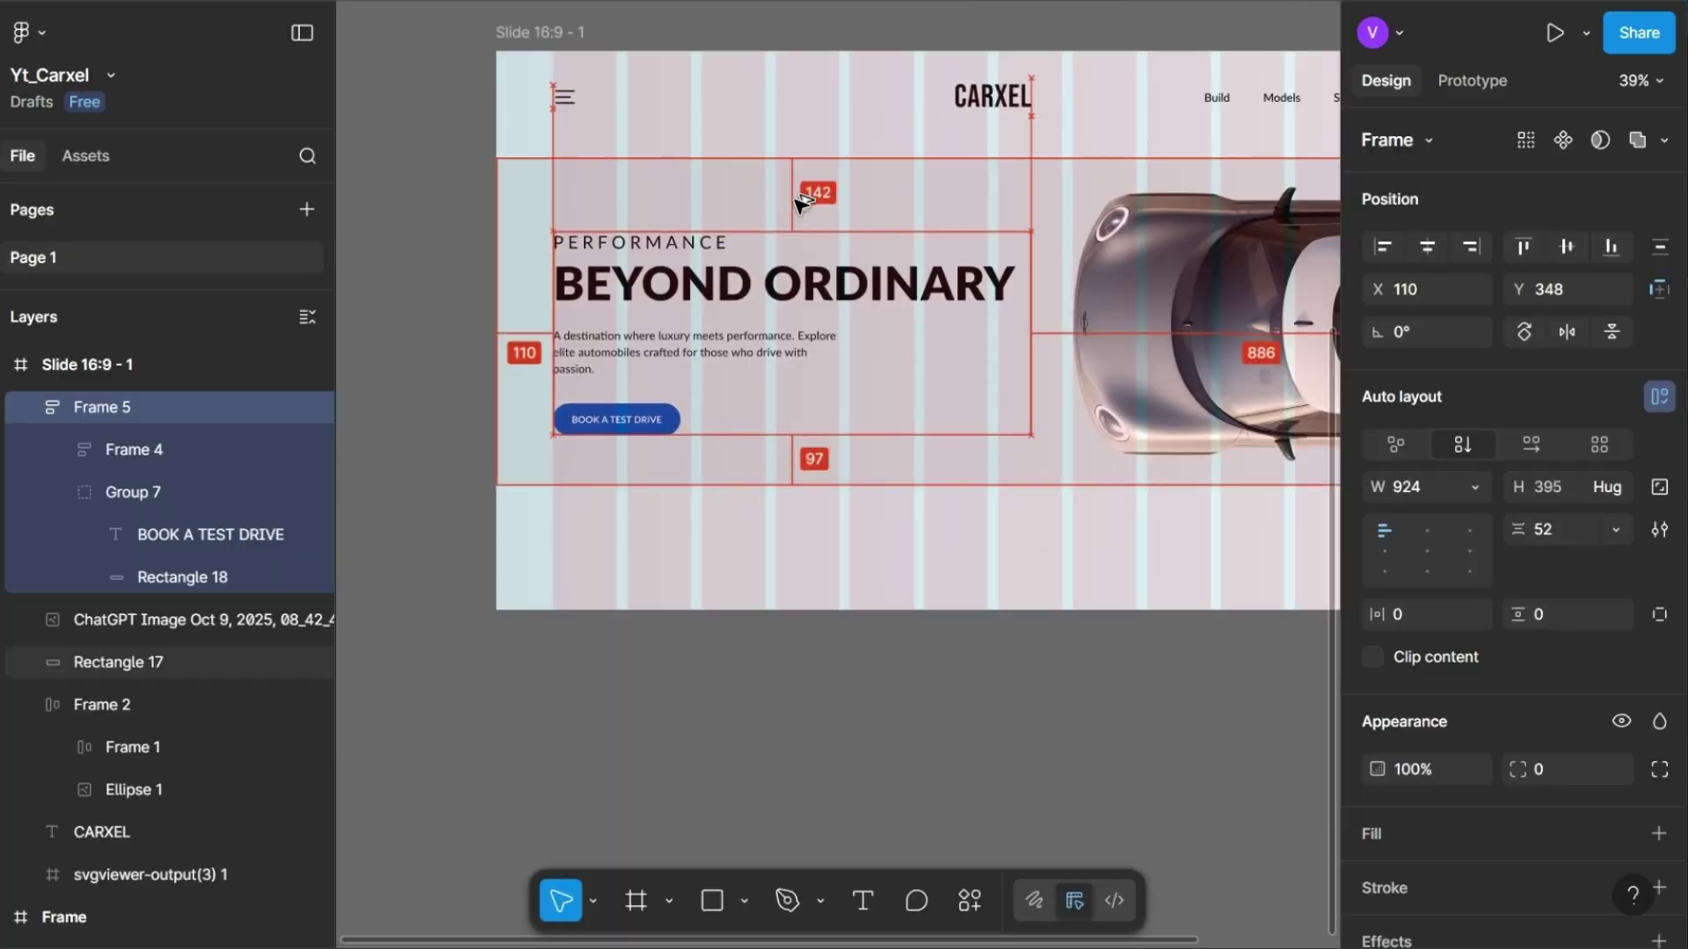
{"action": "left_click", "coordinate": [1143, 4]}
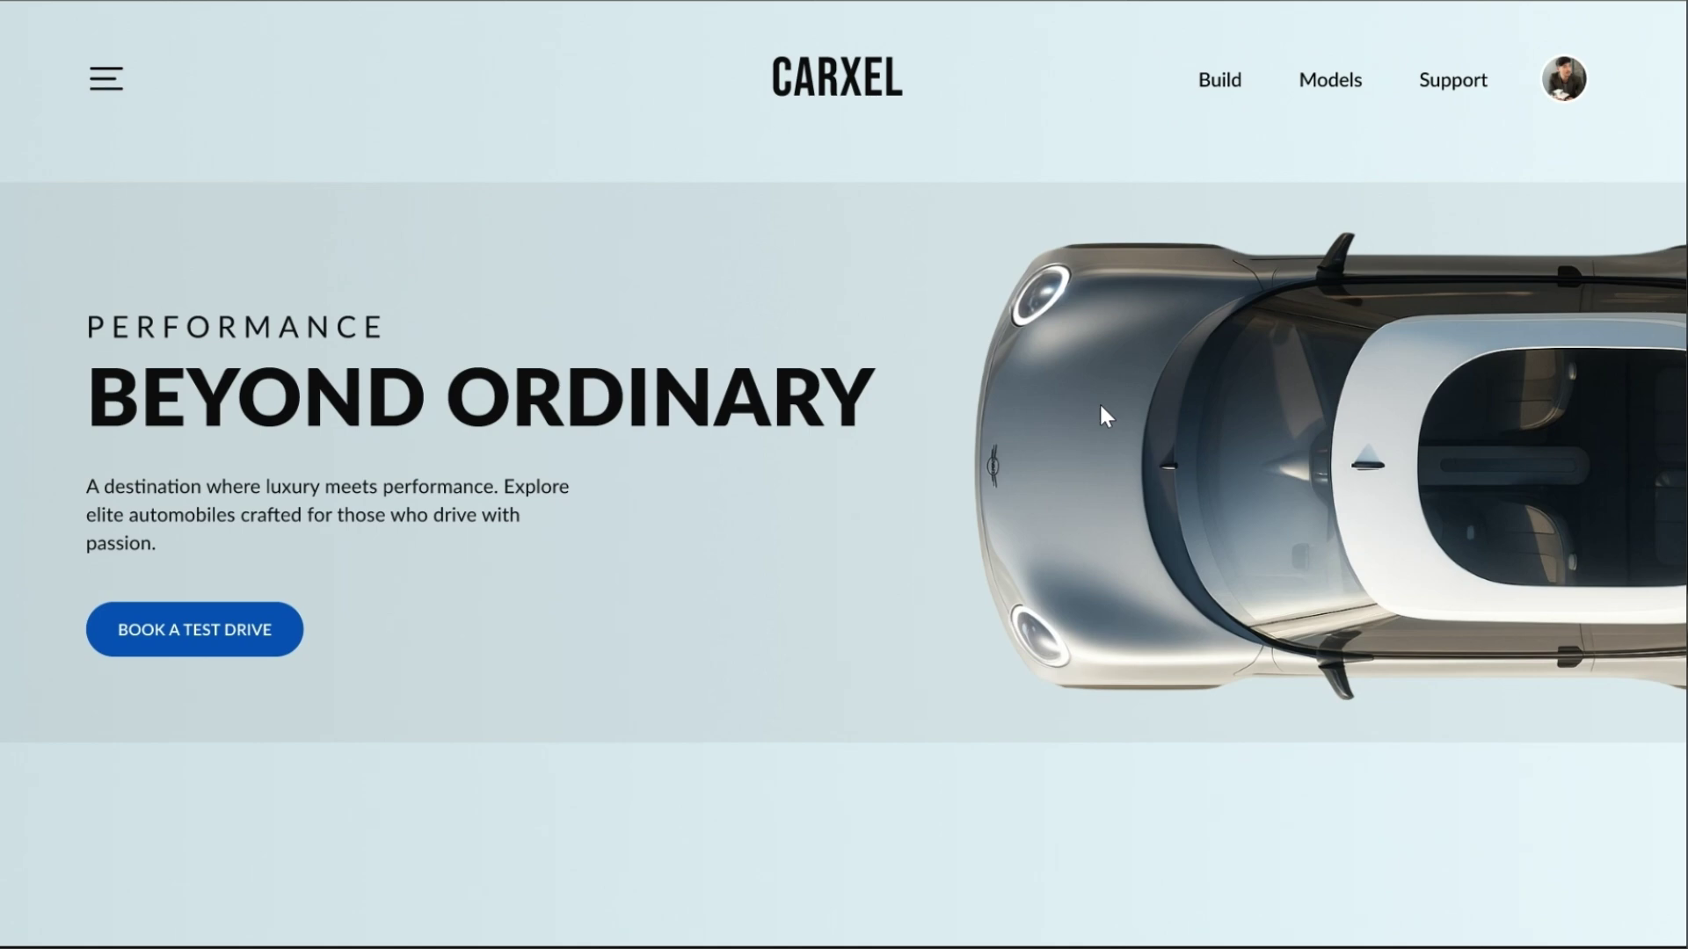
{"action": "left_click", "coordinate": [1151, 4]}
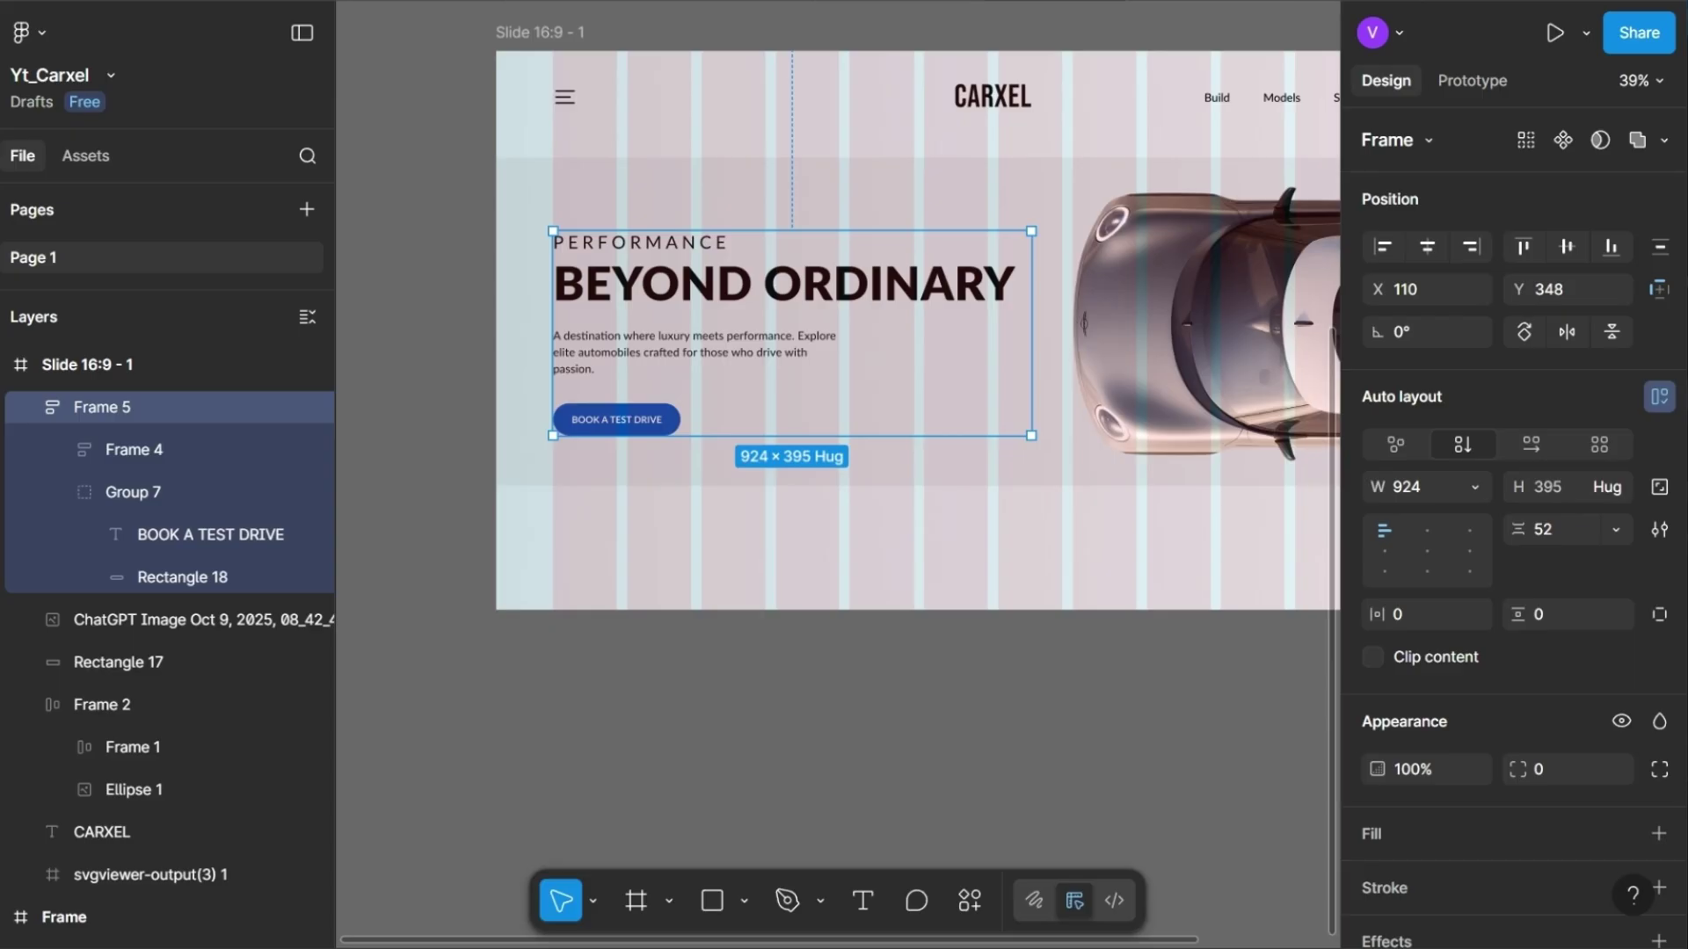
- Duplicate the "Beyond ordinary" heading out of its frame into the empty area below the grey band at X 110, Y 875
{"action": "left_click", "coordinate": [734, 545]}
{"action": "scroll", "coordinate": [647, 516], "scroll_direction": "up", "scroll_amount": 5}
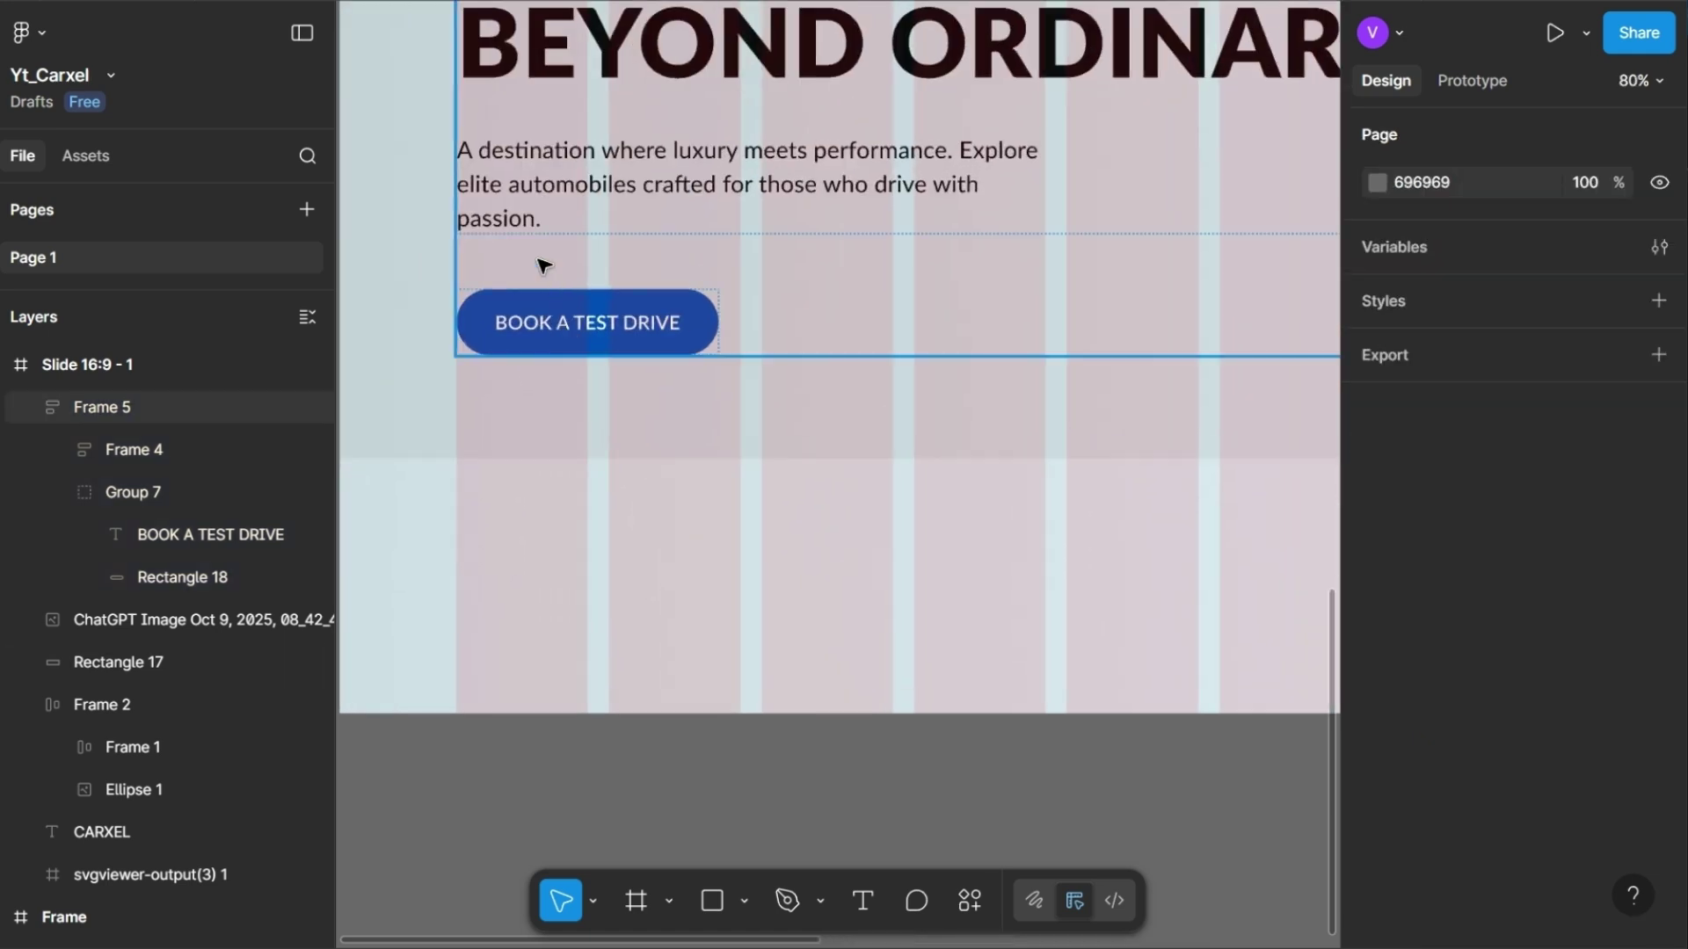
{"action": "left_click", "coordinate": [519, 220]}
{"action": "double_click", "coordinate": [519, 219]}
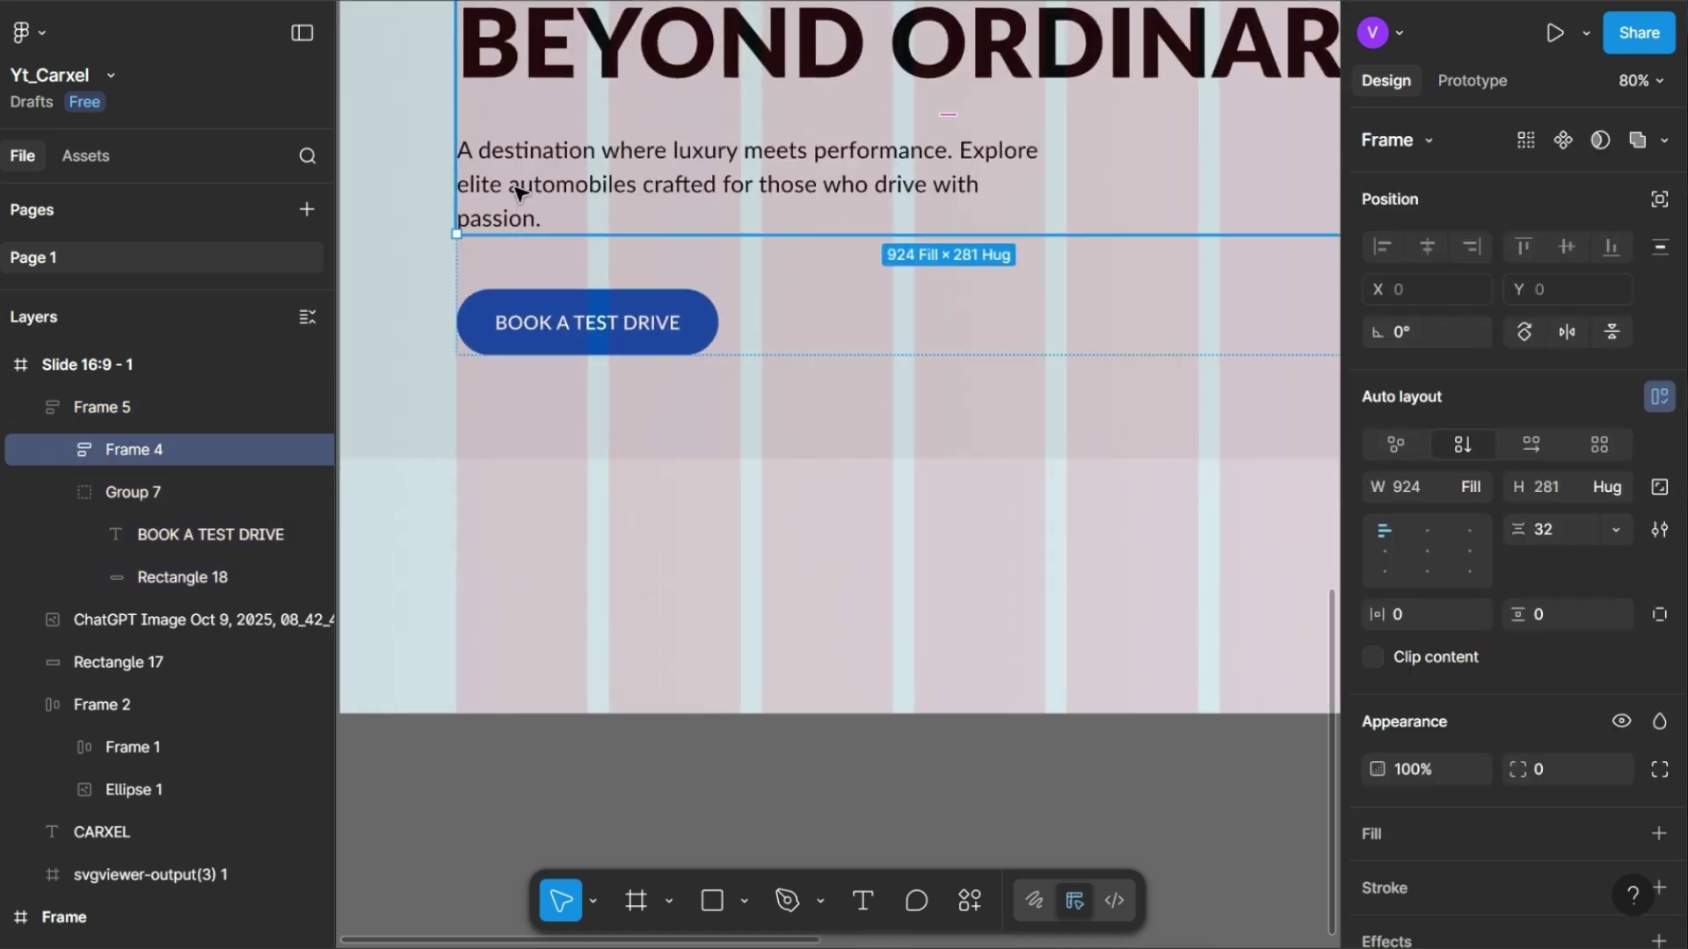
{"action": "double_click", "coordinate": [530, 175]}
{"action": "left_click", "coordinate": [567, 101]}
{"action": "double_click", "coordinate": [580, 99]}
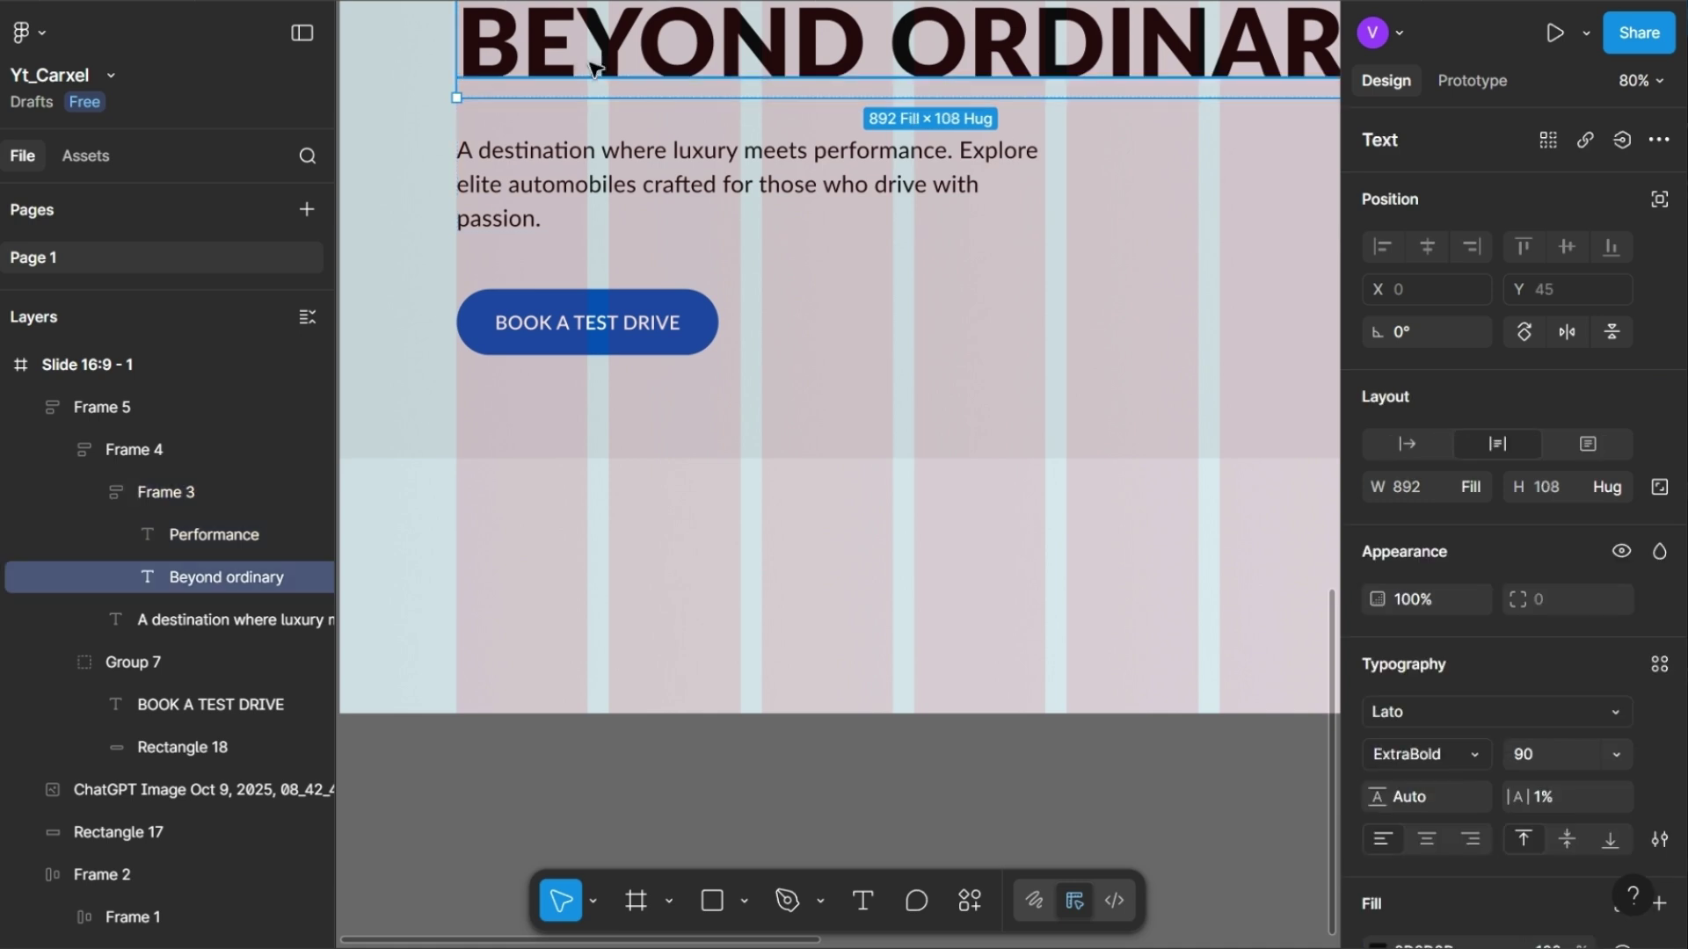
{"action": "left_click_drag", "start_coordinate": [581, 99], "coordinate": [543, 580]}
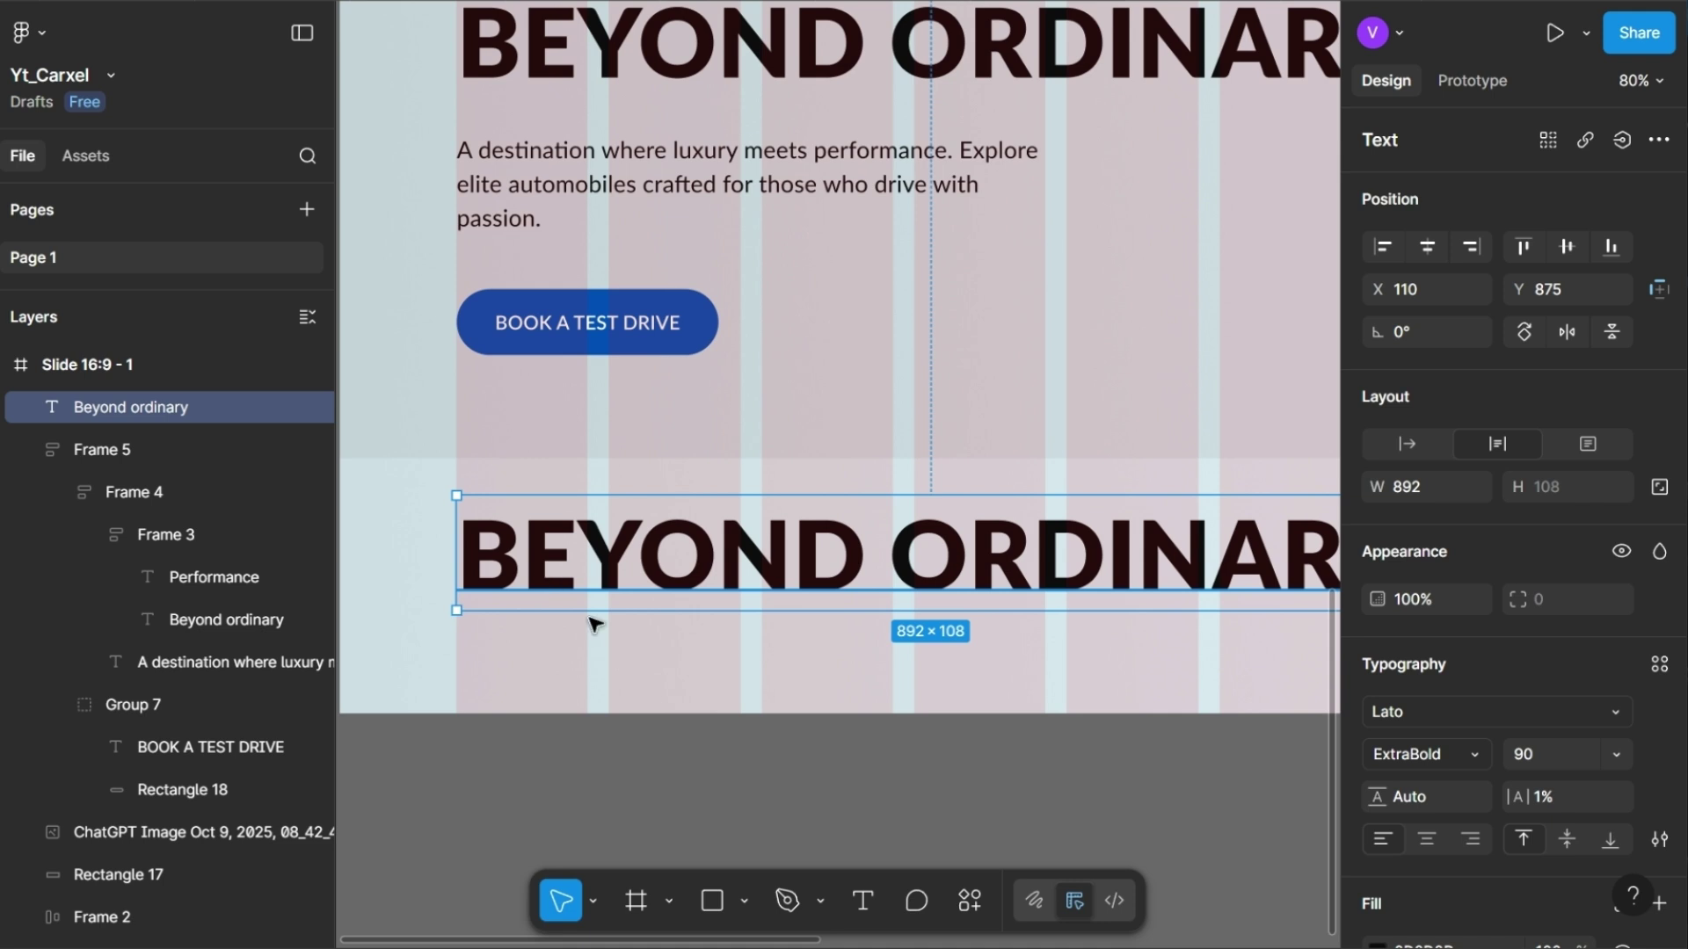
- Set the duplicated "Beyond ordinary" heading below the grey band to font size 24 and letter spacing 4%
{"action": "scroll", "coordinate": [1440, 658], "scroll_direction": "down", "scroll_amount": 2}
{"action": "left_click", "coordinate": [1552, 621]}
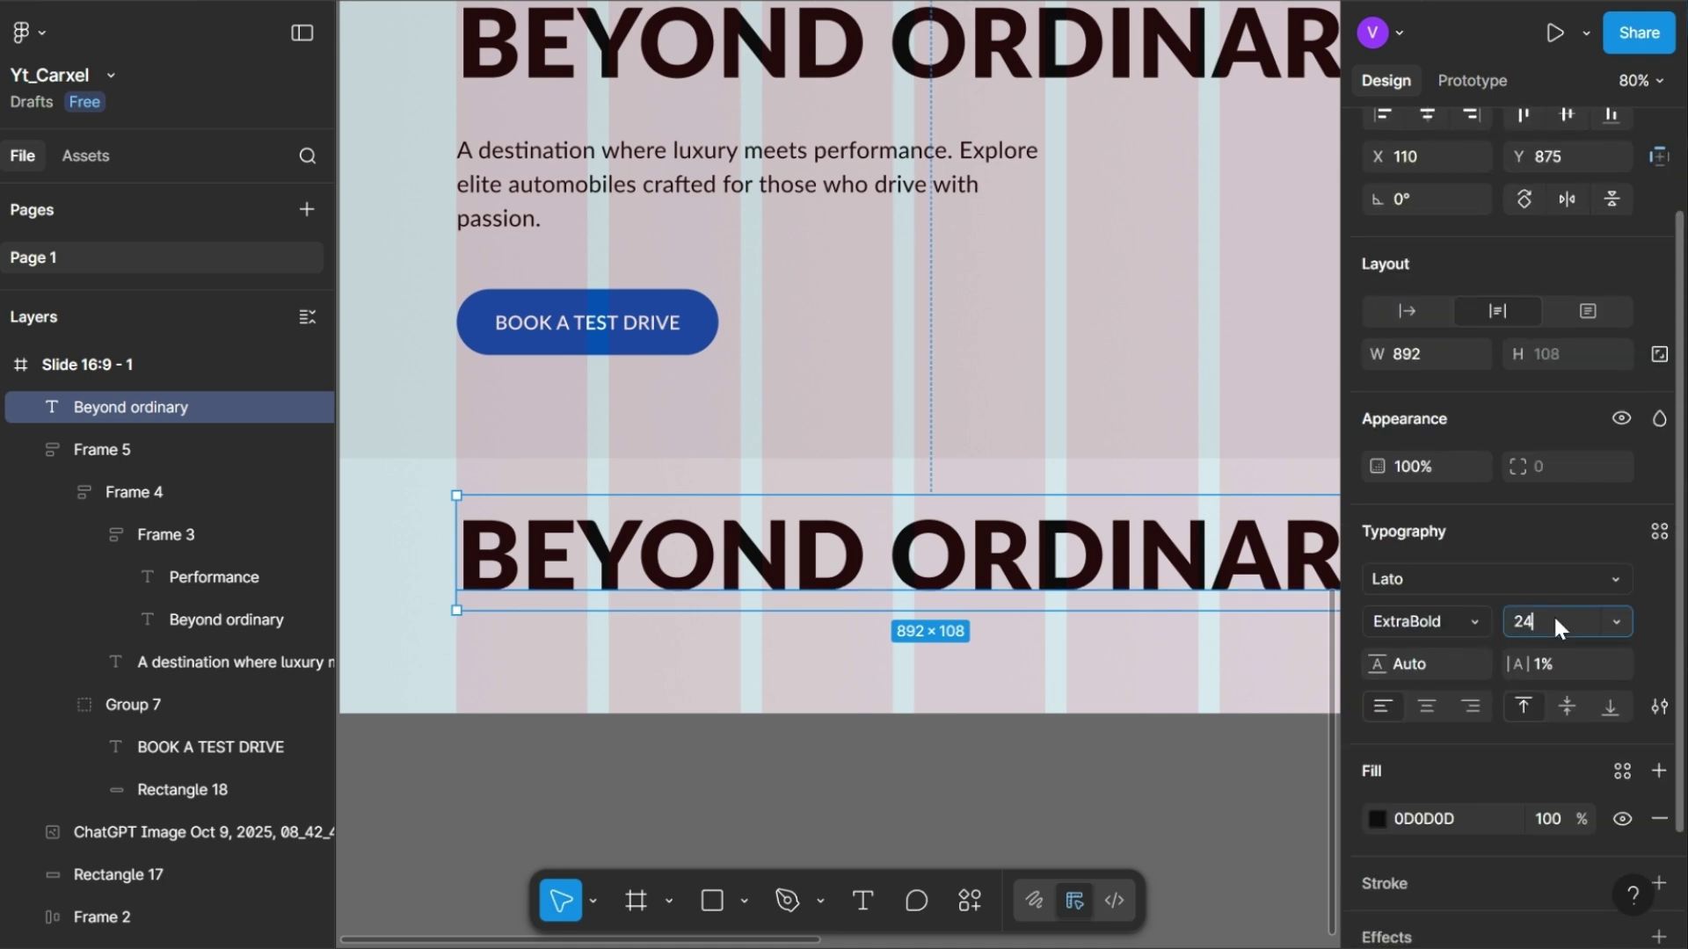
{"action": "key", "text": "Return"}
{"action": "left_click", "coordinate": [1563, 660]}
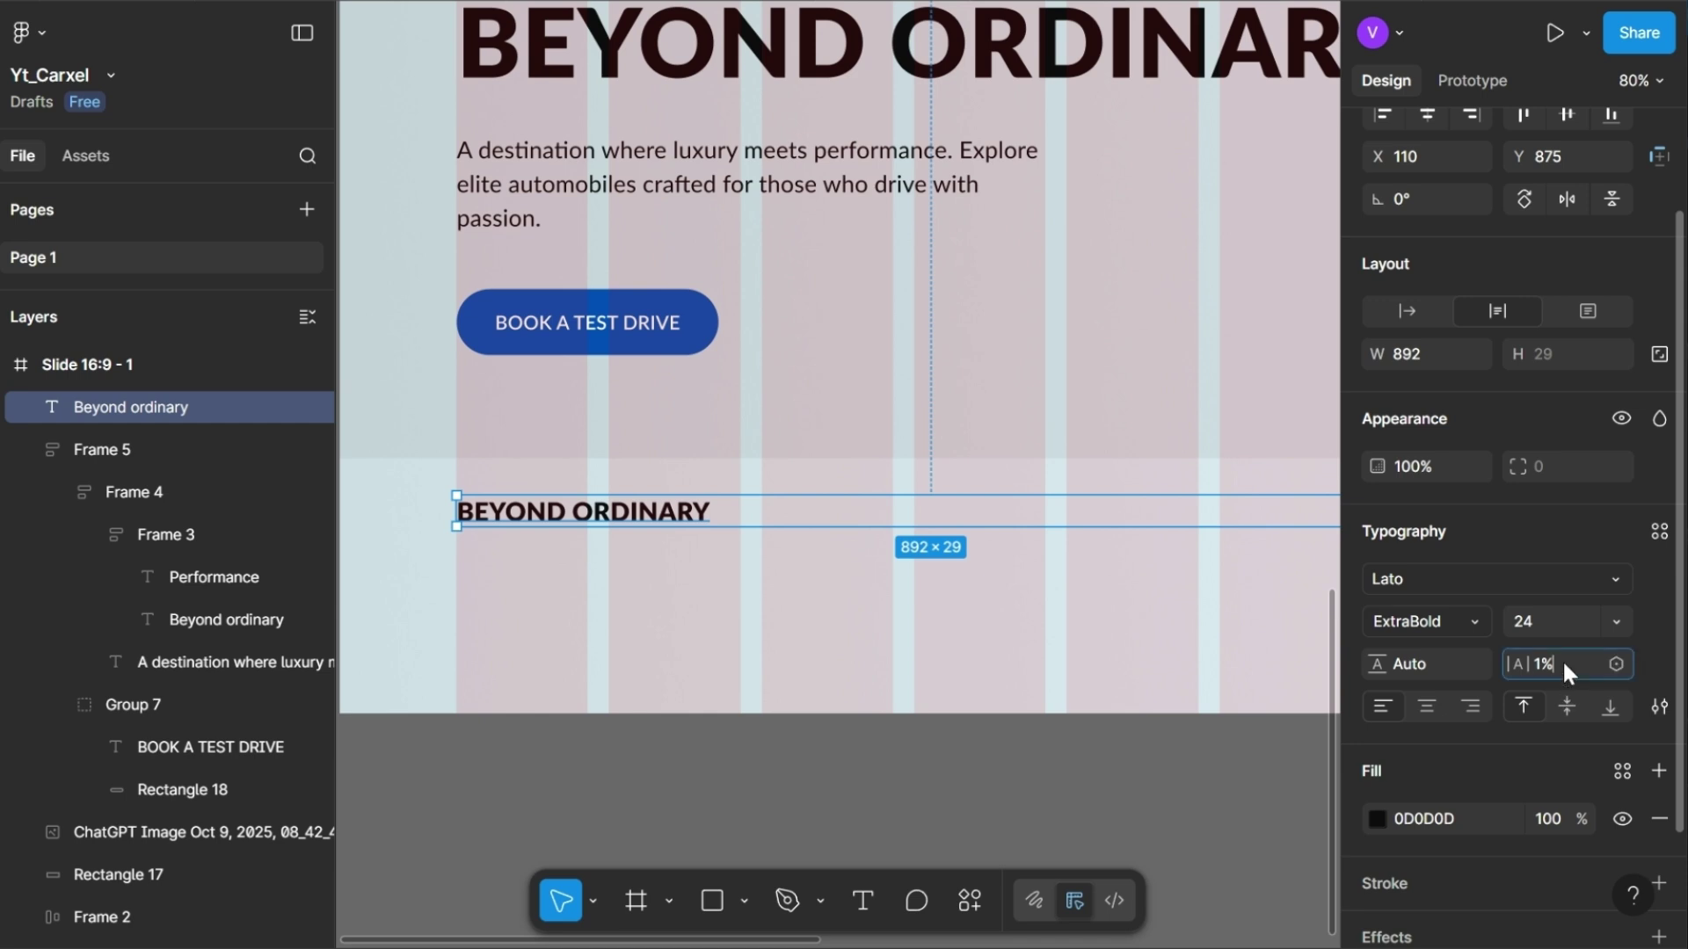
{"action": "key", "text": "Up"}
{"action": "key", "text": "Up"}
{"action": "key", "text": "Up"}
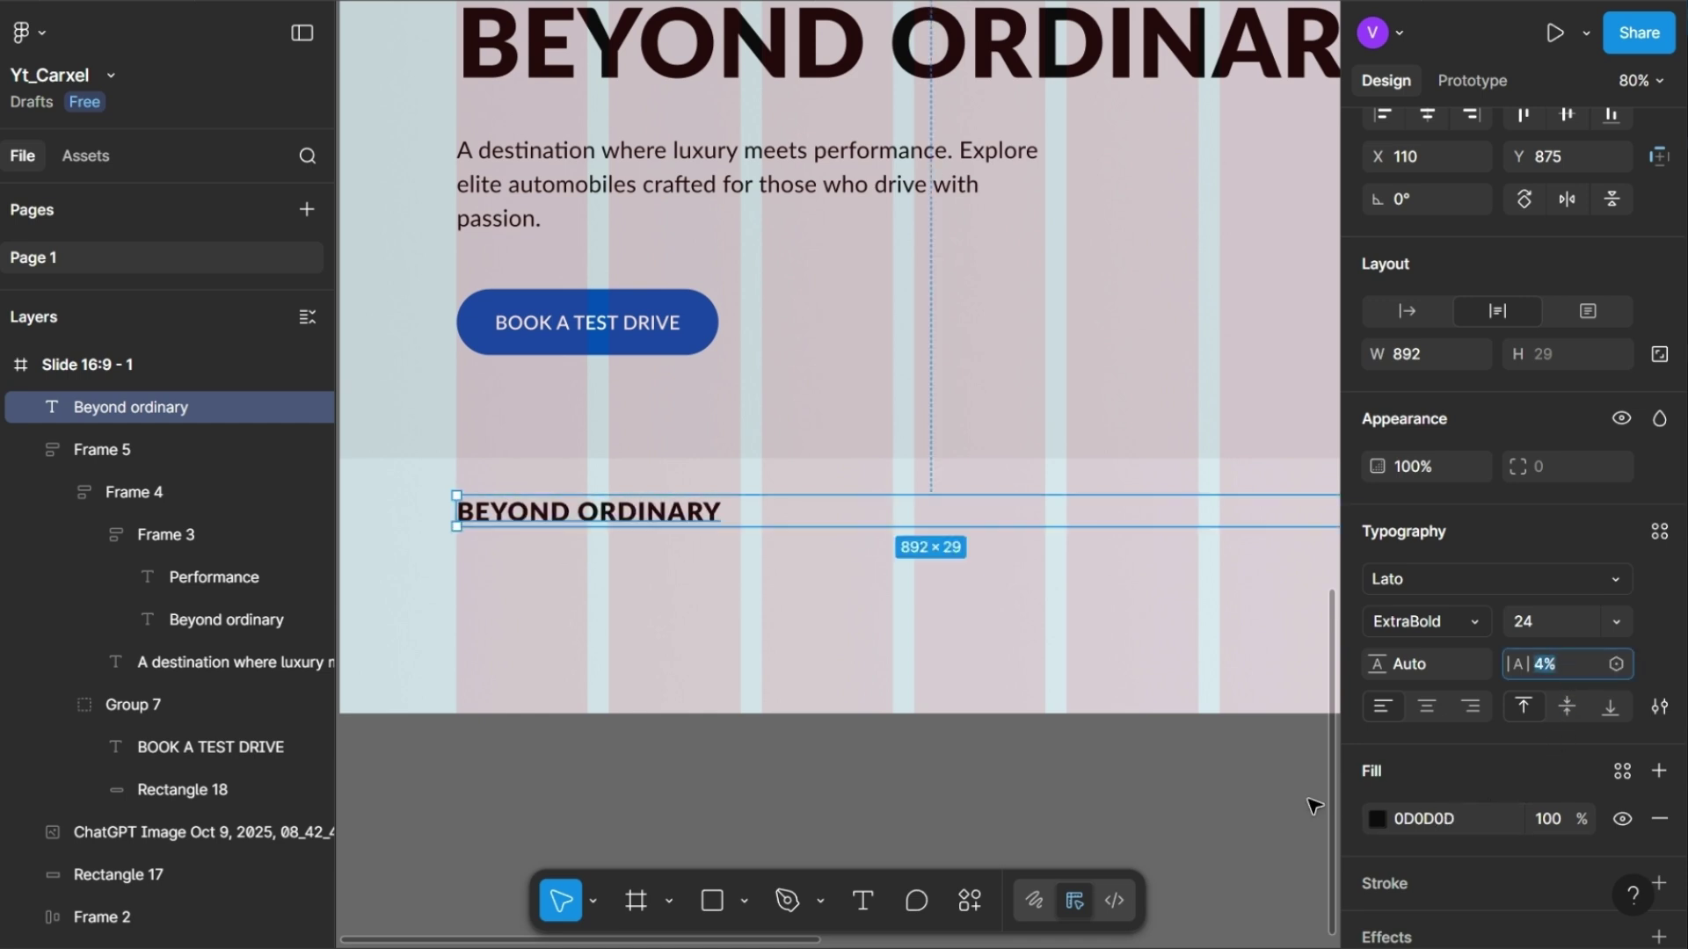
- Switch the duplicated heading to auto width and replace its text with "Mini Cooper"
{"action": "left_click", "coordinate": [1410, 311]}
{"action": "double_click", "coordinate": [657, 517]}
{"action": "type", "text": "M"}
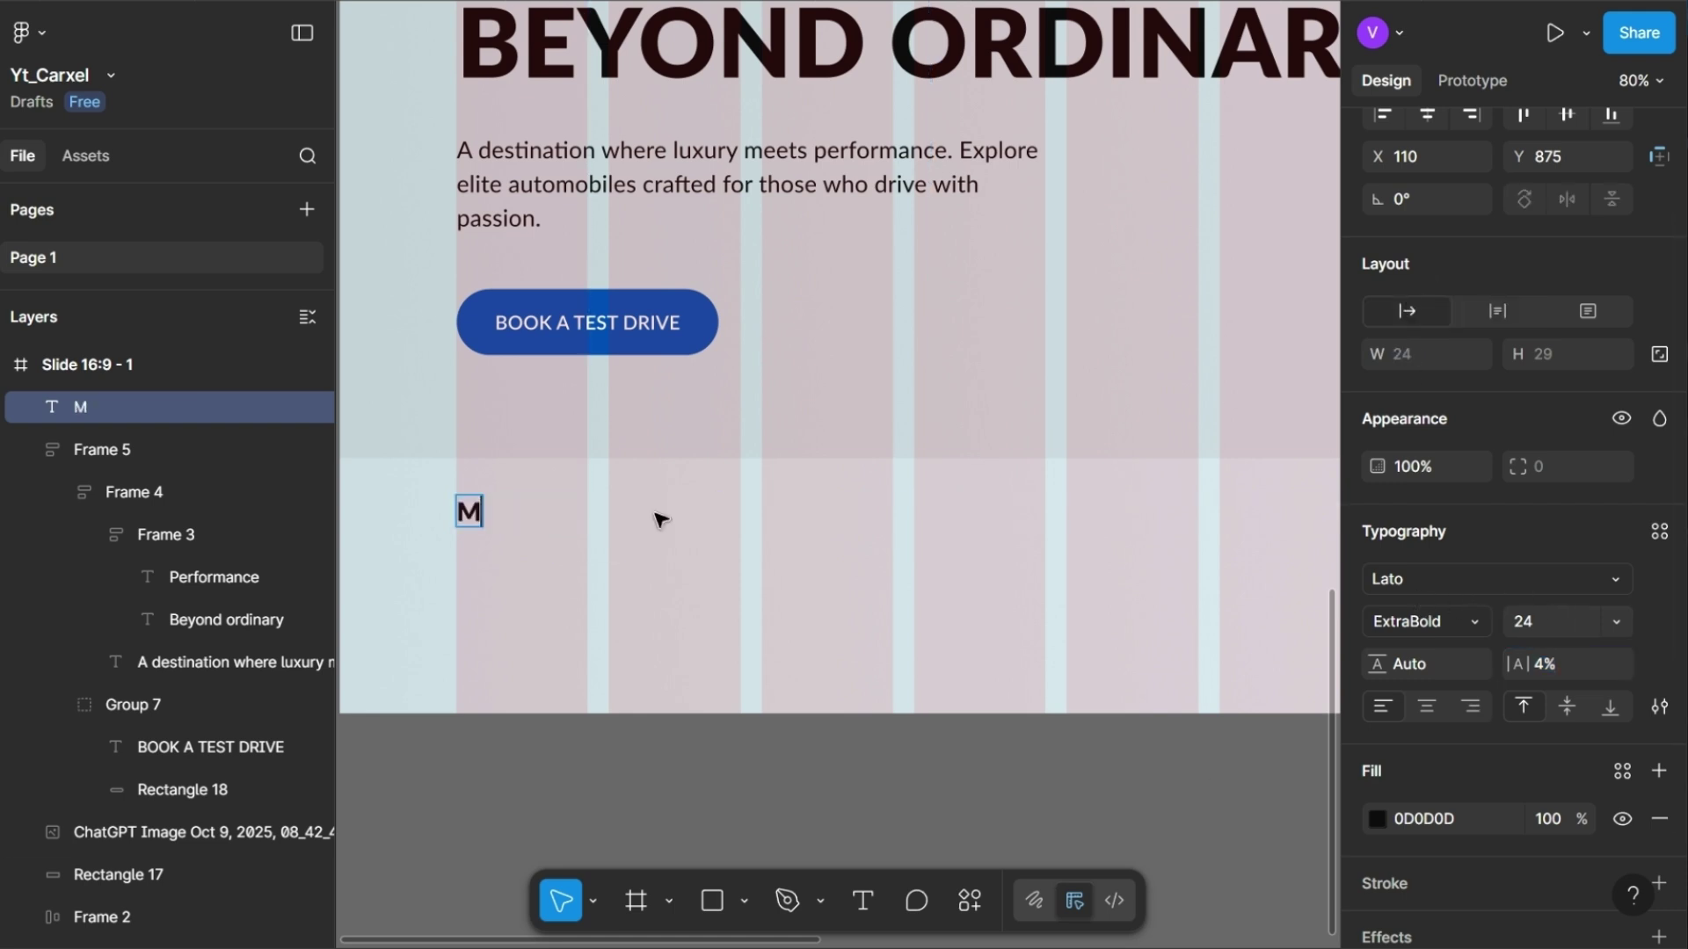
{"action": "type", "text": "INI COOPER"}
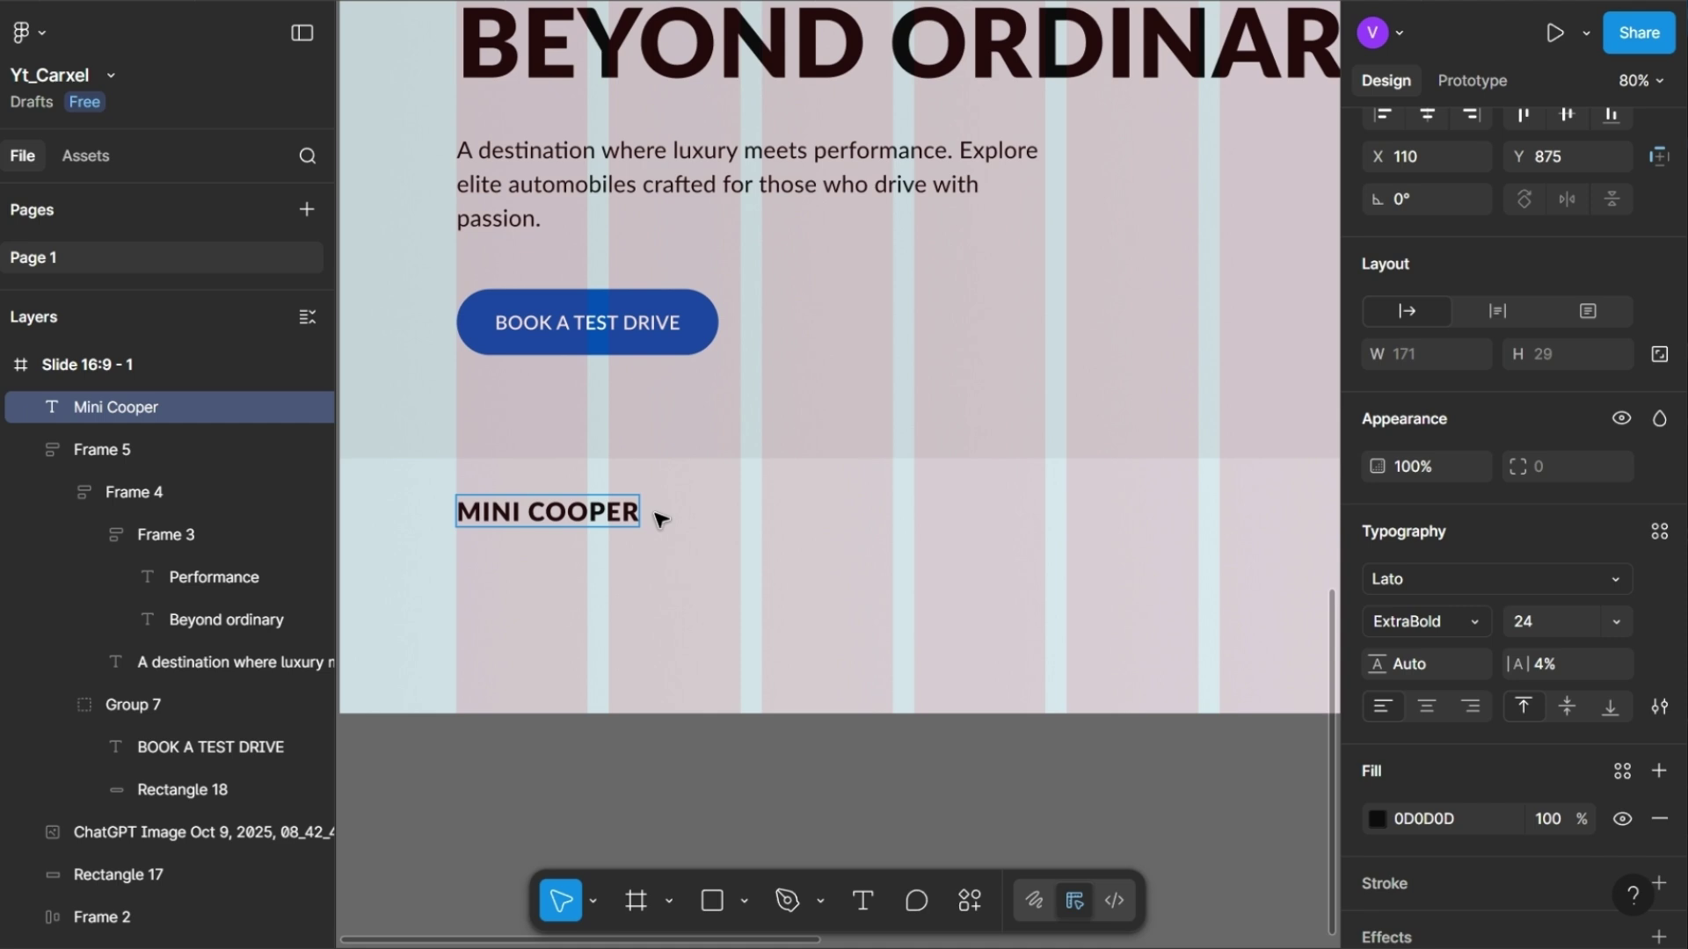
{"action": "key", "text": "Escape"}
- Duplicate the "Mini Cooper" text directly below at Y 922 and change the copy's wording to "Model s"
{"action": "left_click_drag", "start_coordinate": [514, 524], "coordinate": [515, 573]}
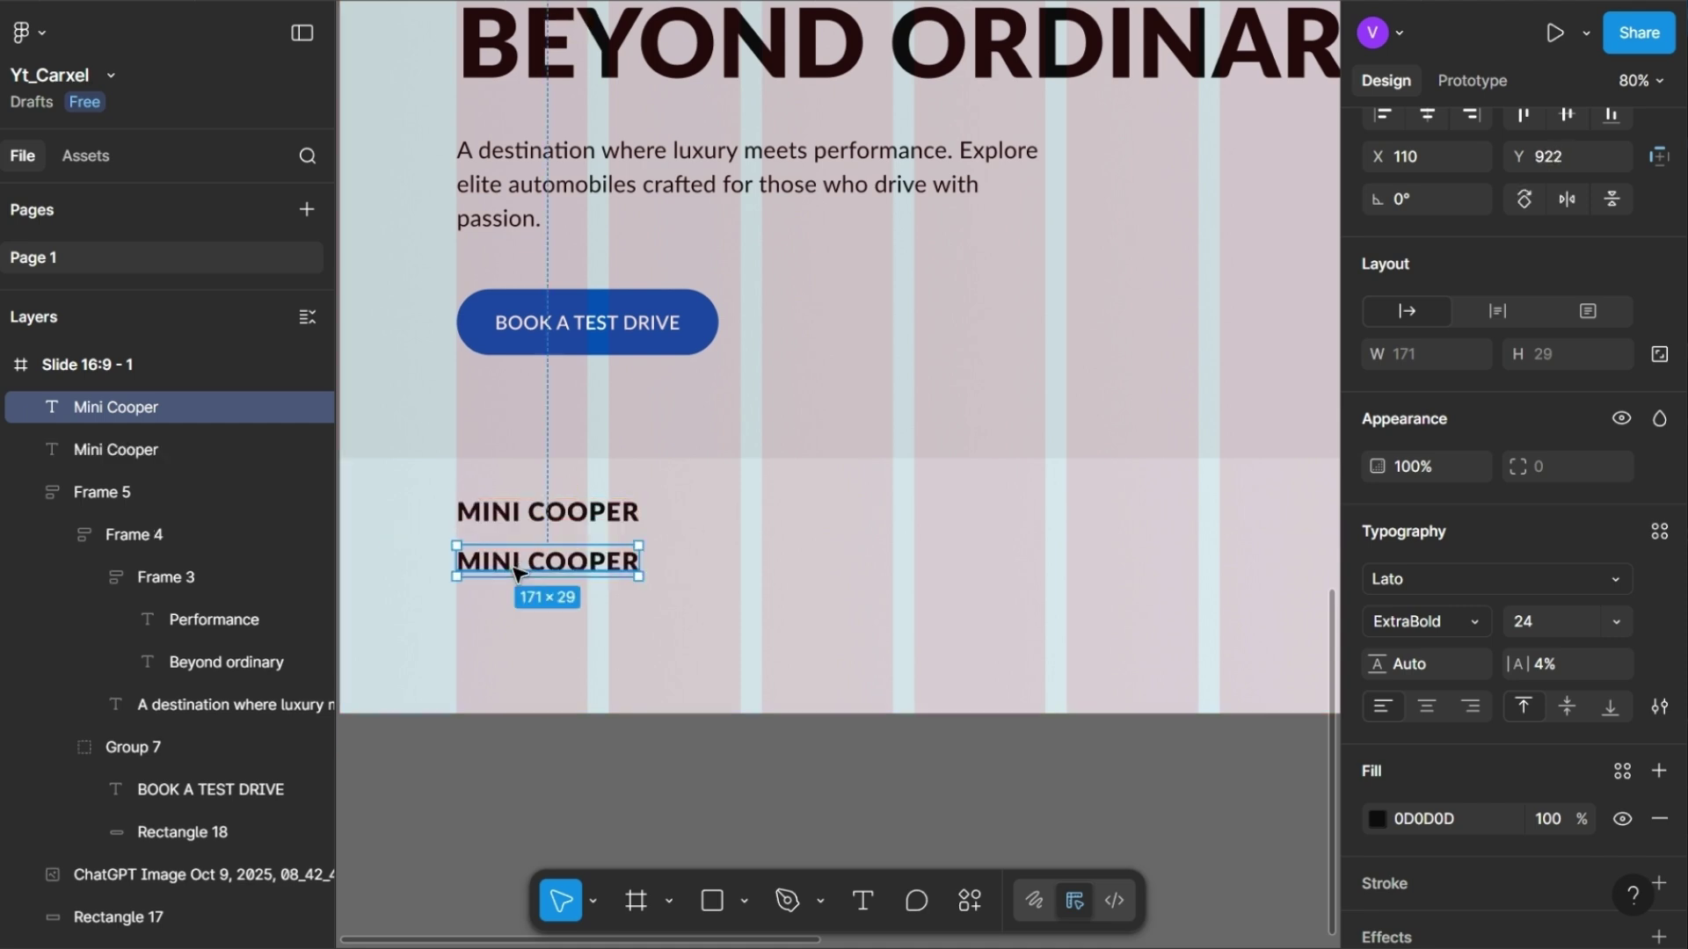
{"action": "double_click", "coordinate": [515, 569]}
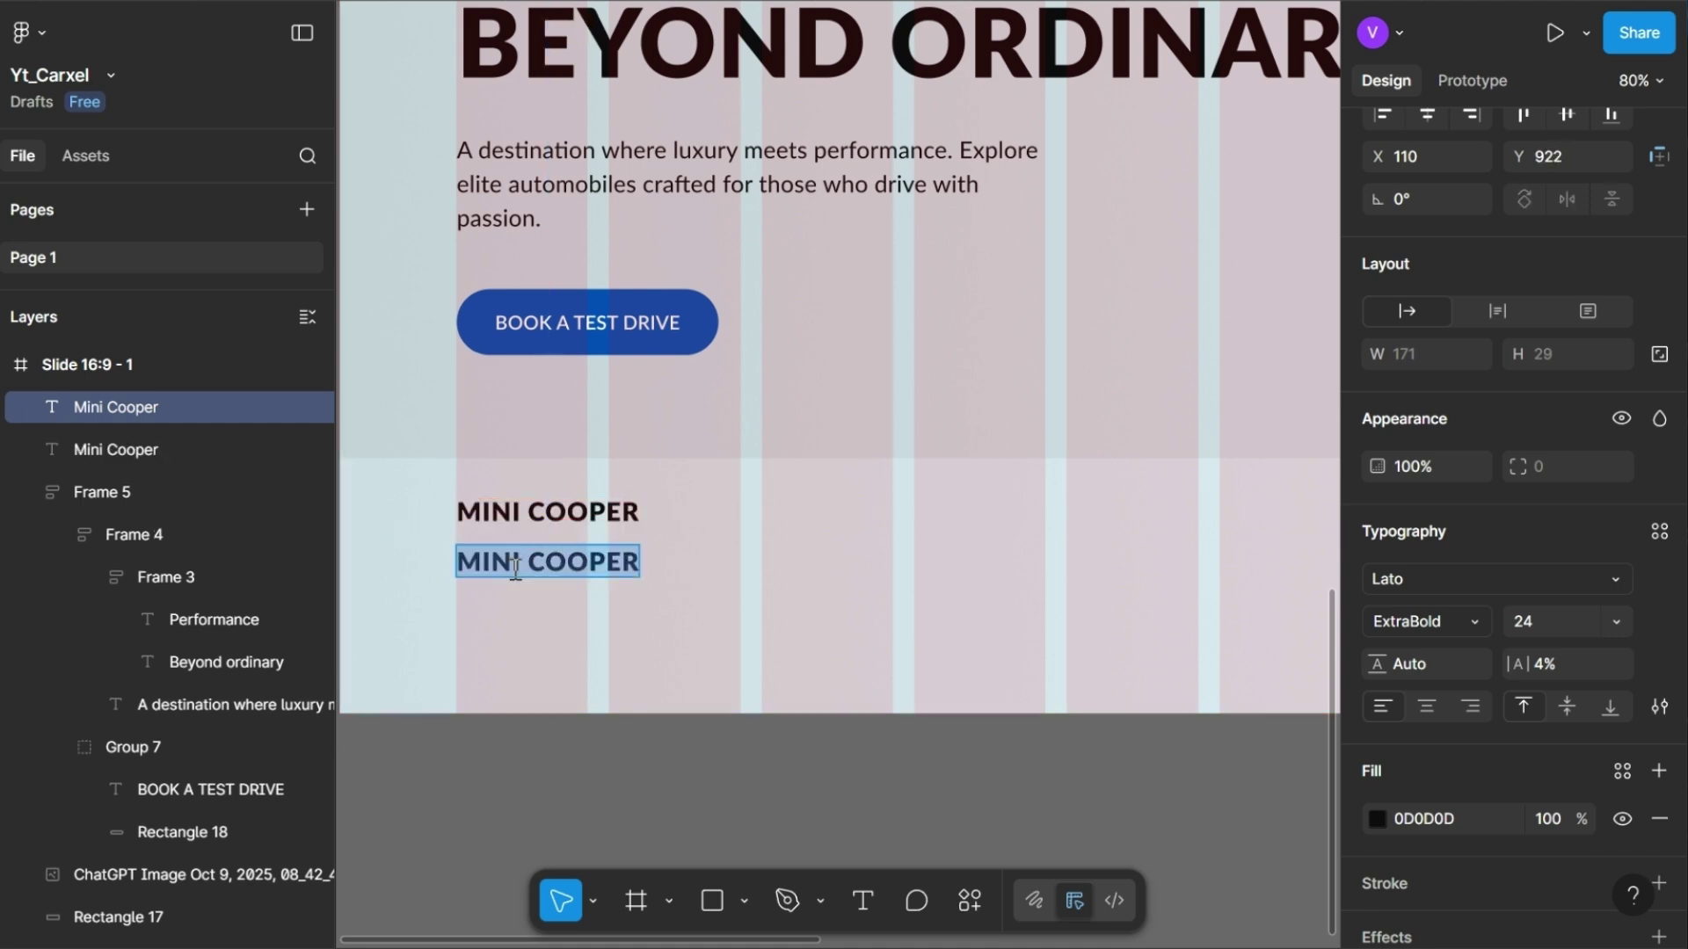
{"action": "type", "text": "MDE"}
{"action": "key", "text": "BackSpace"}
{"action": "key", "text": "BackSpace"}
{"action": "type", "text": "ODEL s"}
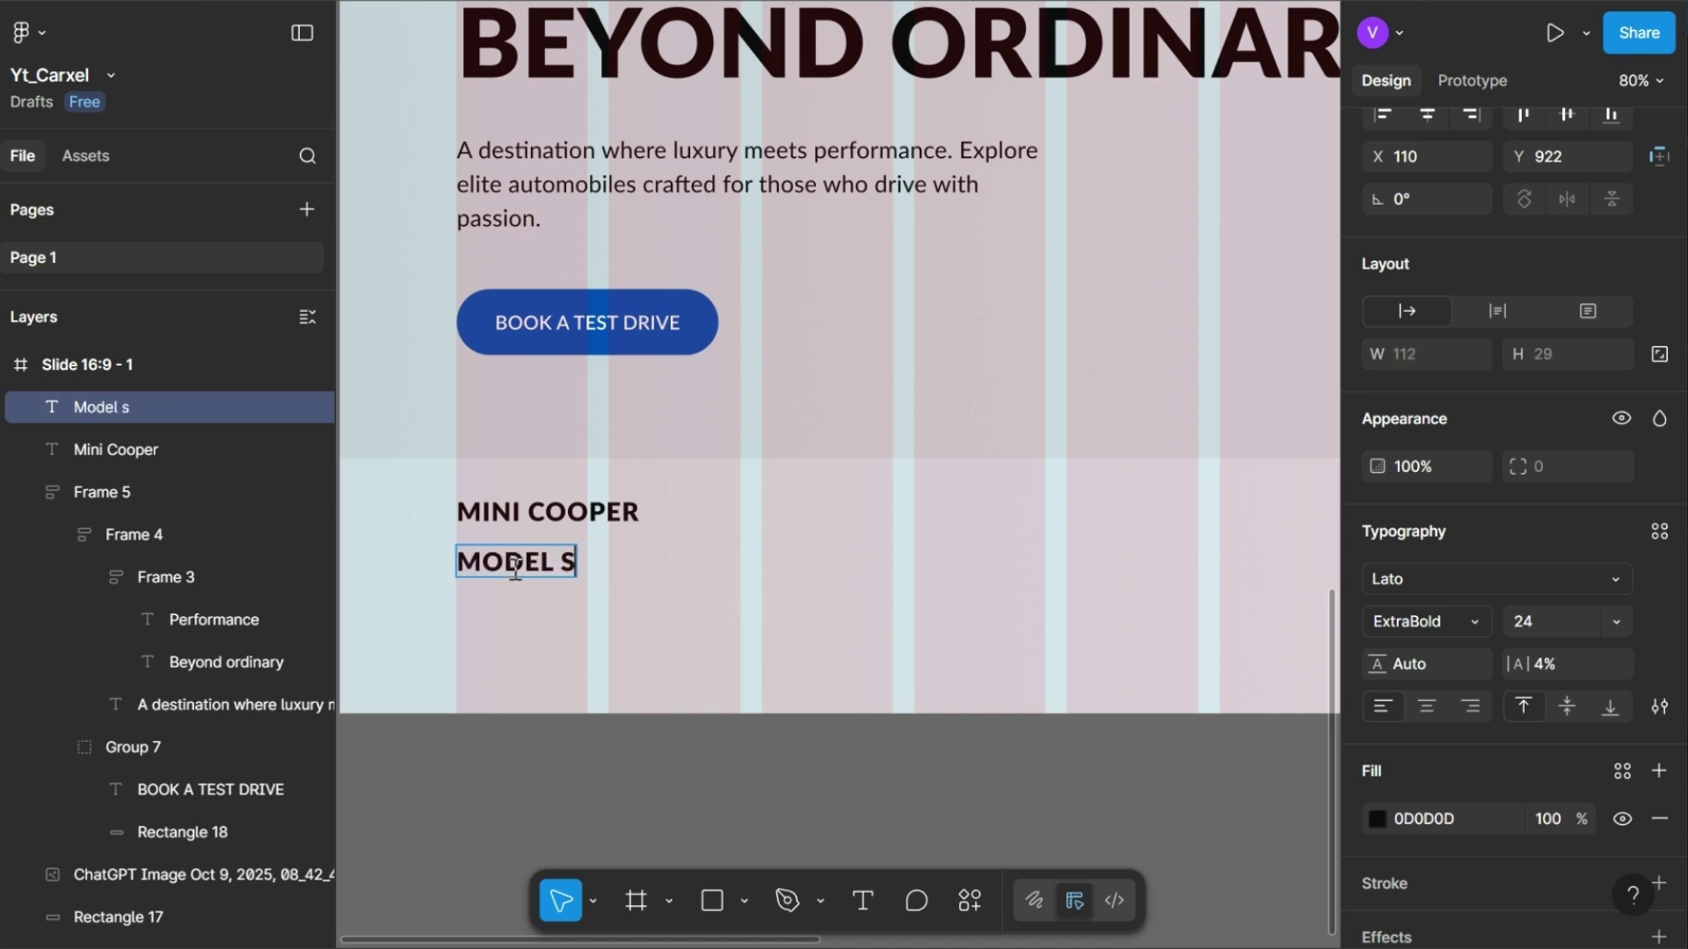
{"action": "key", "text": "Escape"}
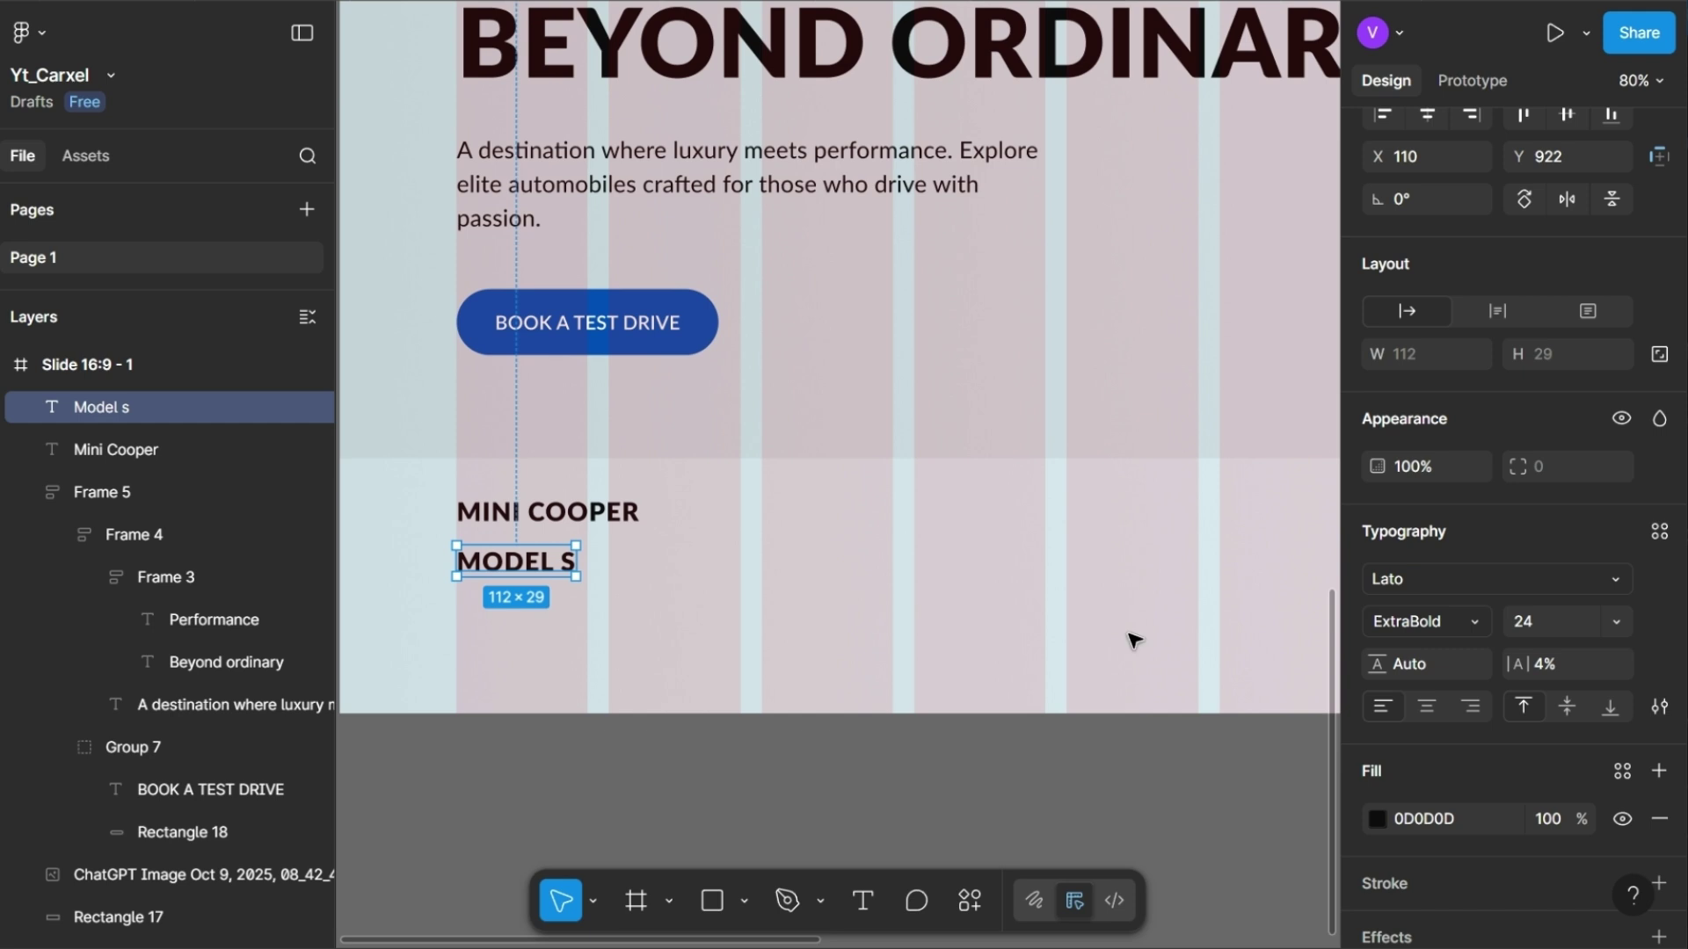
- Set the "Model s" text to font size 54 with fill 999999 at 40% opacity
{"action": "left_click", "coordinate": [1557, 629]}
{"action": "type", "text": "5"}
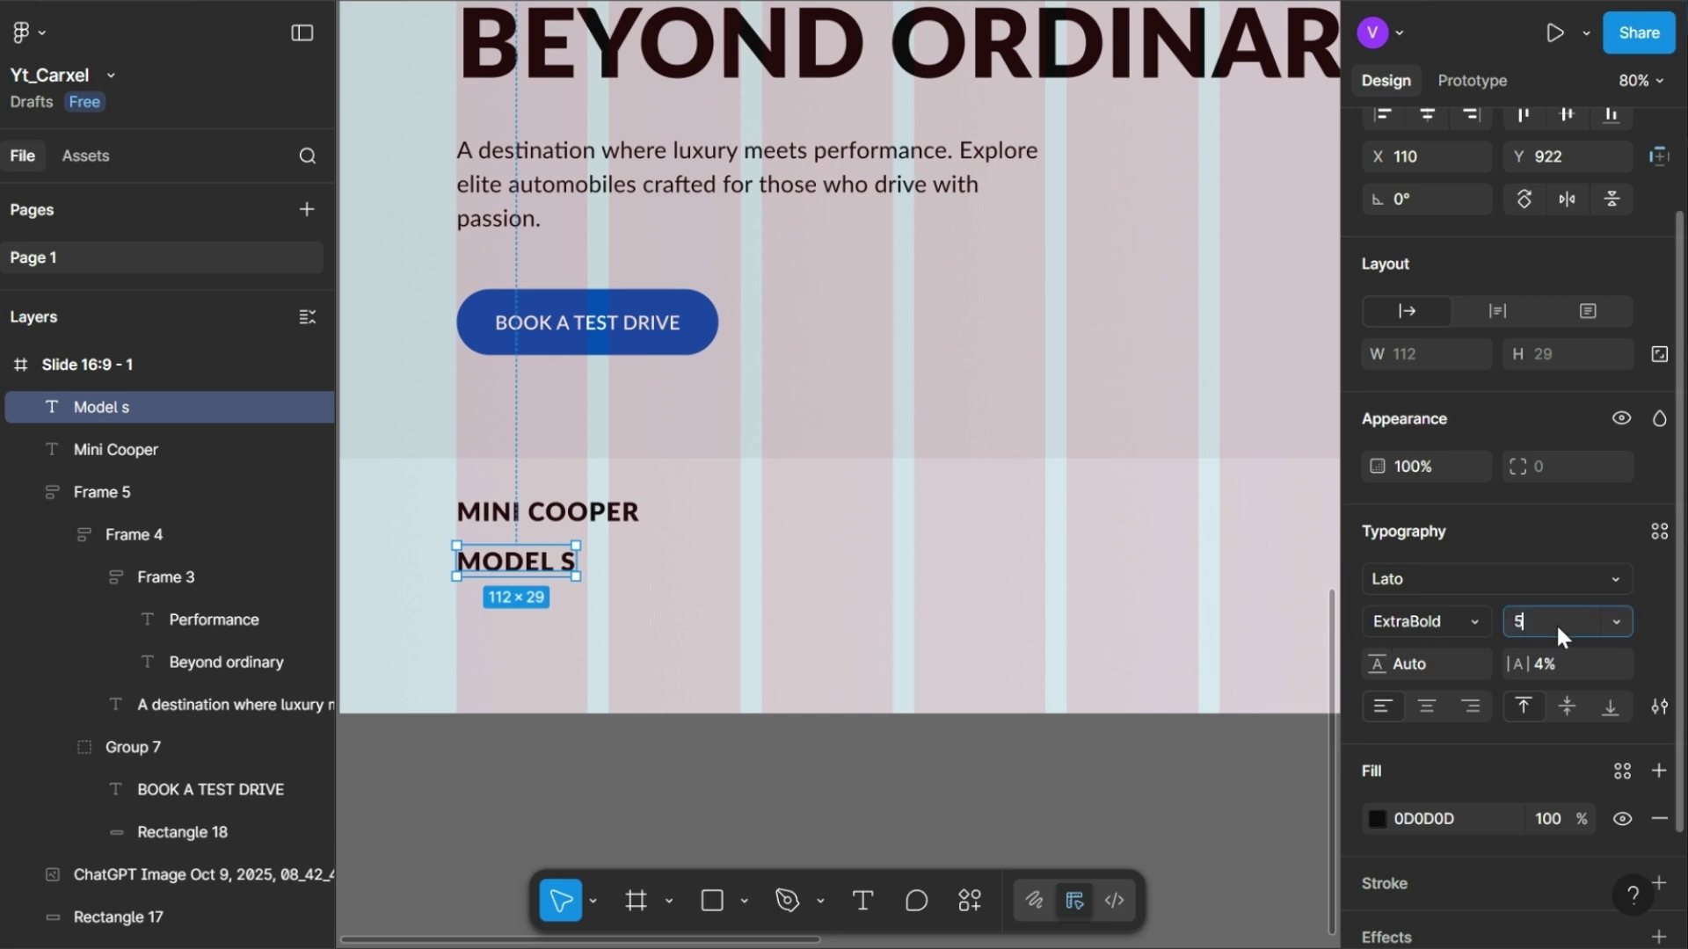
{"action": "type", "text": "4"}
{"action": "key", "text": "Return"}
{"action": "left_click", "coordinate": [1470, 826]}
{"action": "type", "text": "9"}
{"action": "key", "text": "Return"}
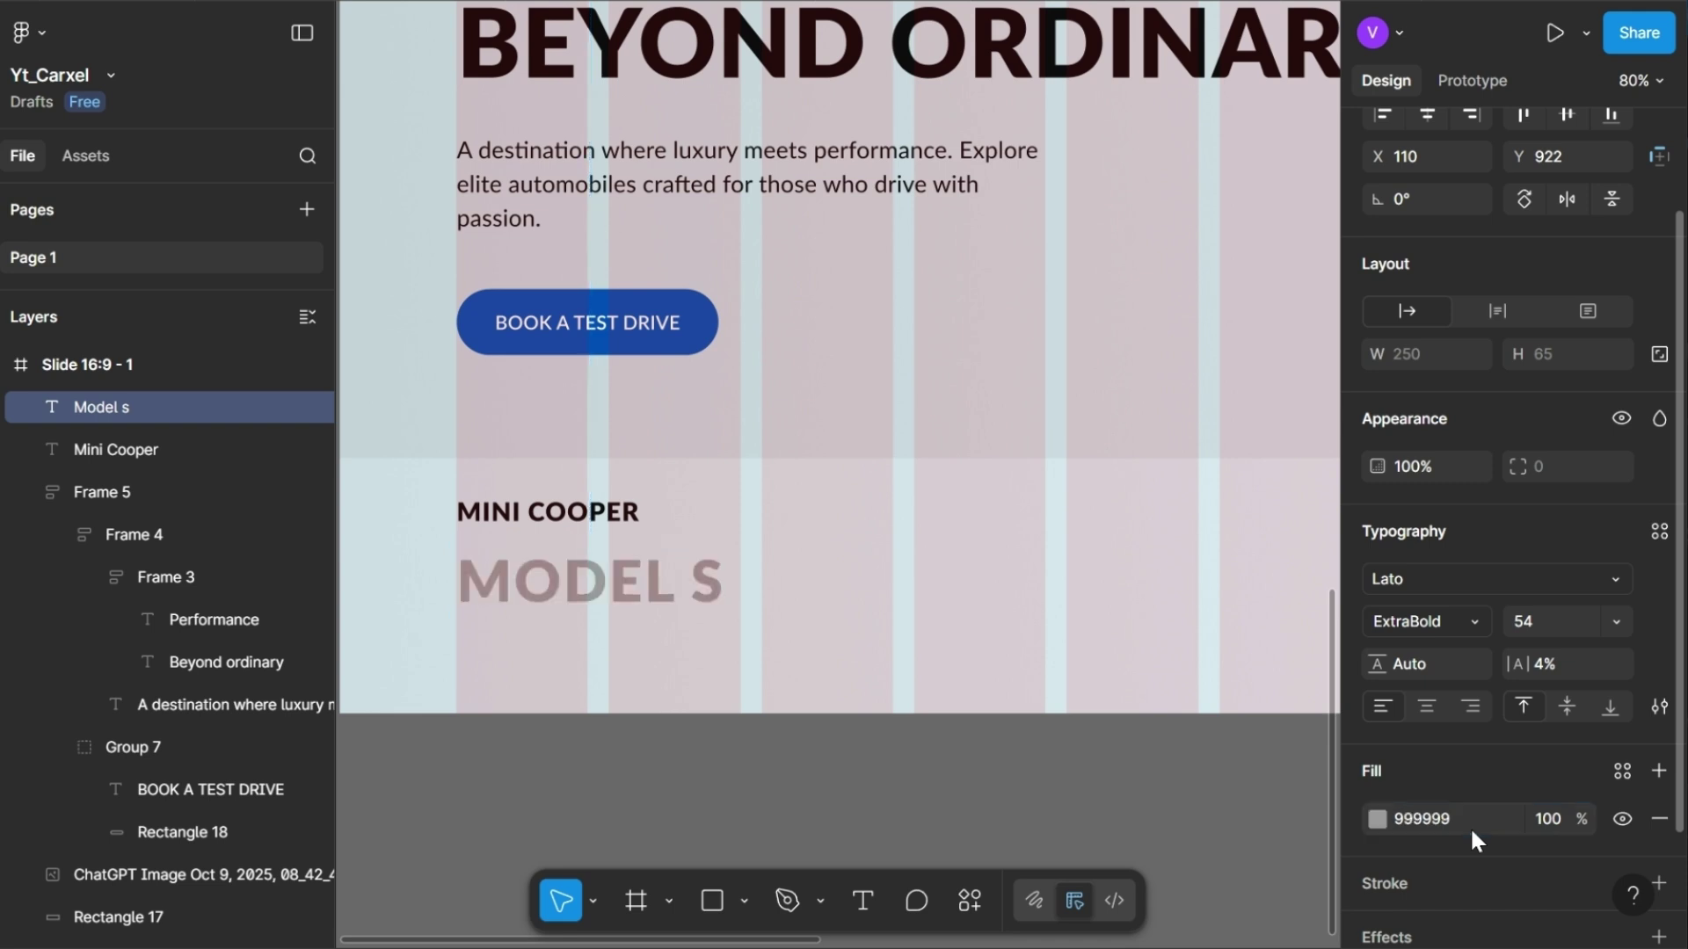
{"action": "left_click", "coordinate": [1553, 822]}
{"action": "type", "text": "40"}
{"action": "key", "text": "Return"}
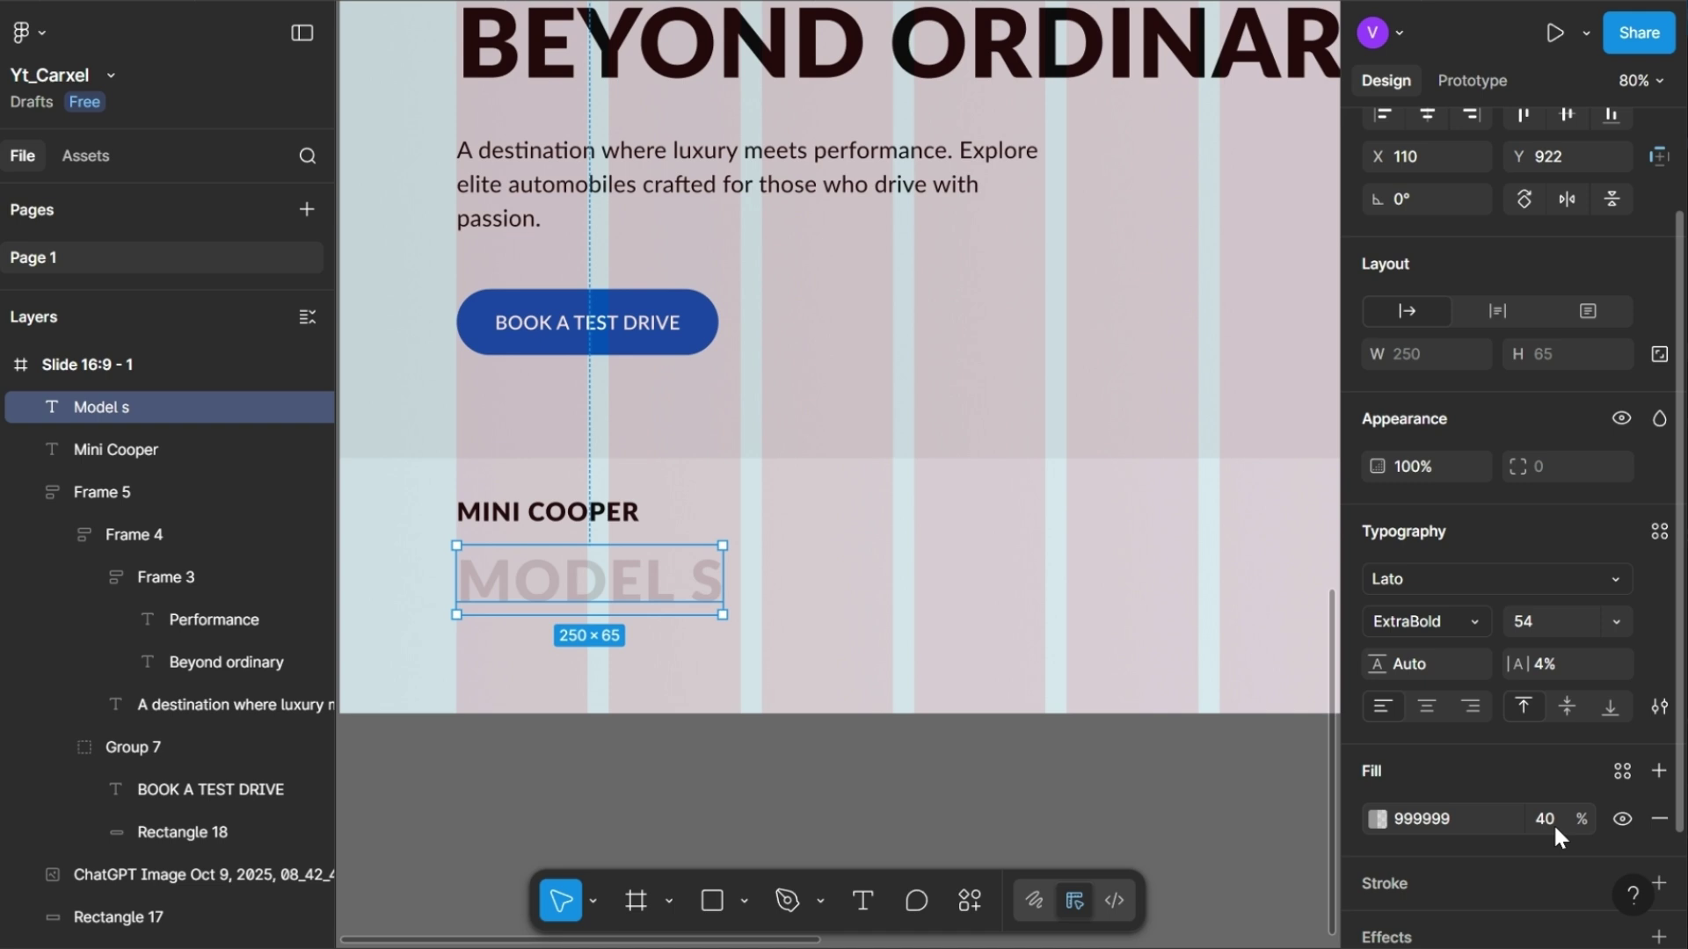
- Nudge the "Model s" text up to Y 910, leaving a 6 px gap beneath "Mini Cooper"
{"action": "left_click", "coordinate": [595, 510]}
{"action": "left_click", "coordinate": [582, 550]}
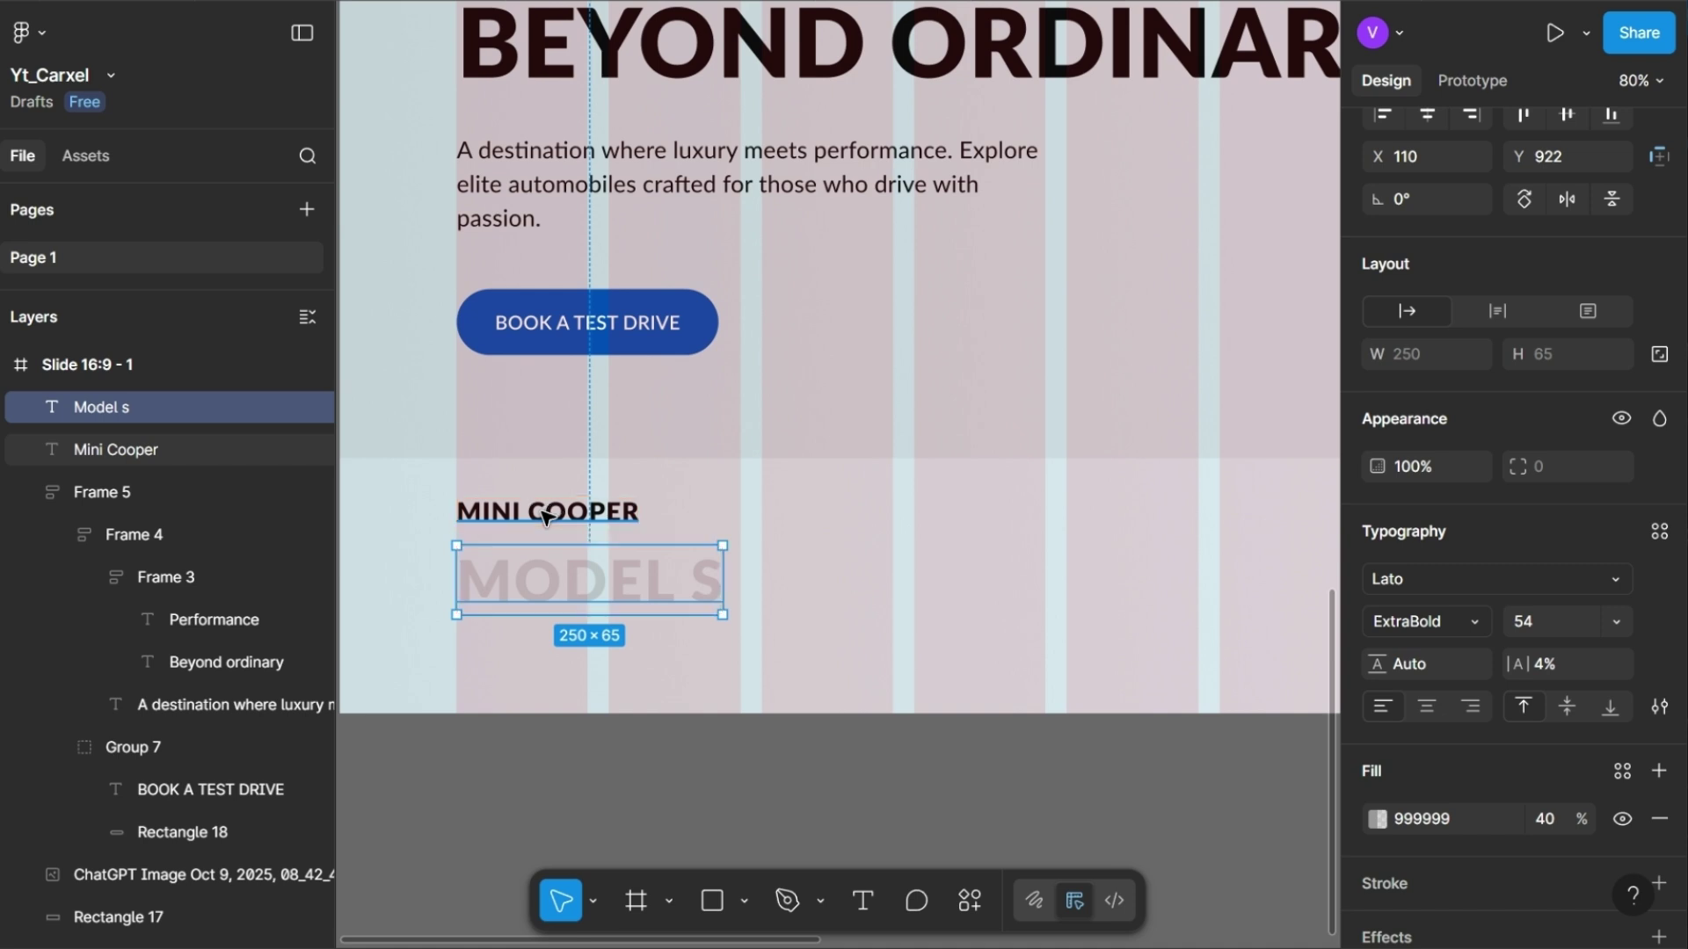
{"action": "key", "text": "shift+Up"}
{"action": "key", "text": "shift+Up"}
{"action": "key", "text": "Down"}
{"action": "key", "text": "Down"}
{"action": "key", "text": "Down"}
{"action": "key", "text": "Down"}
{"action": "key", "text": "Down"}
{"action": "key", "text": "Down"}
{"action": "key", "text": "Down"}
{"action": "key", "text": "Down"}
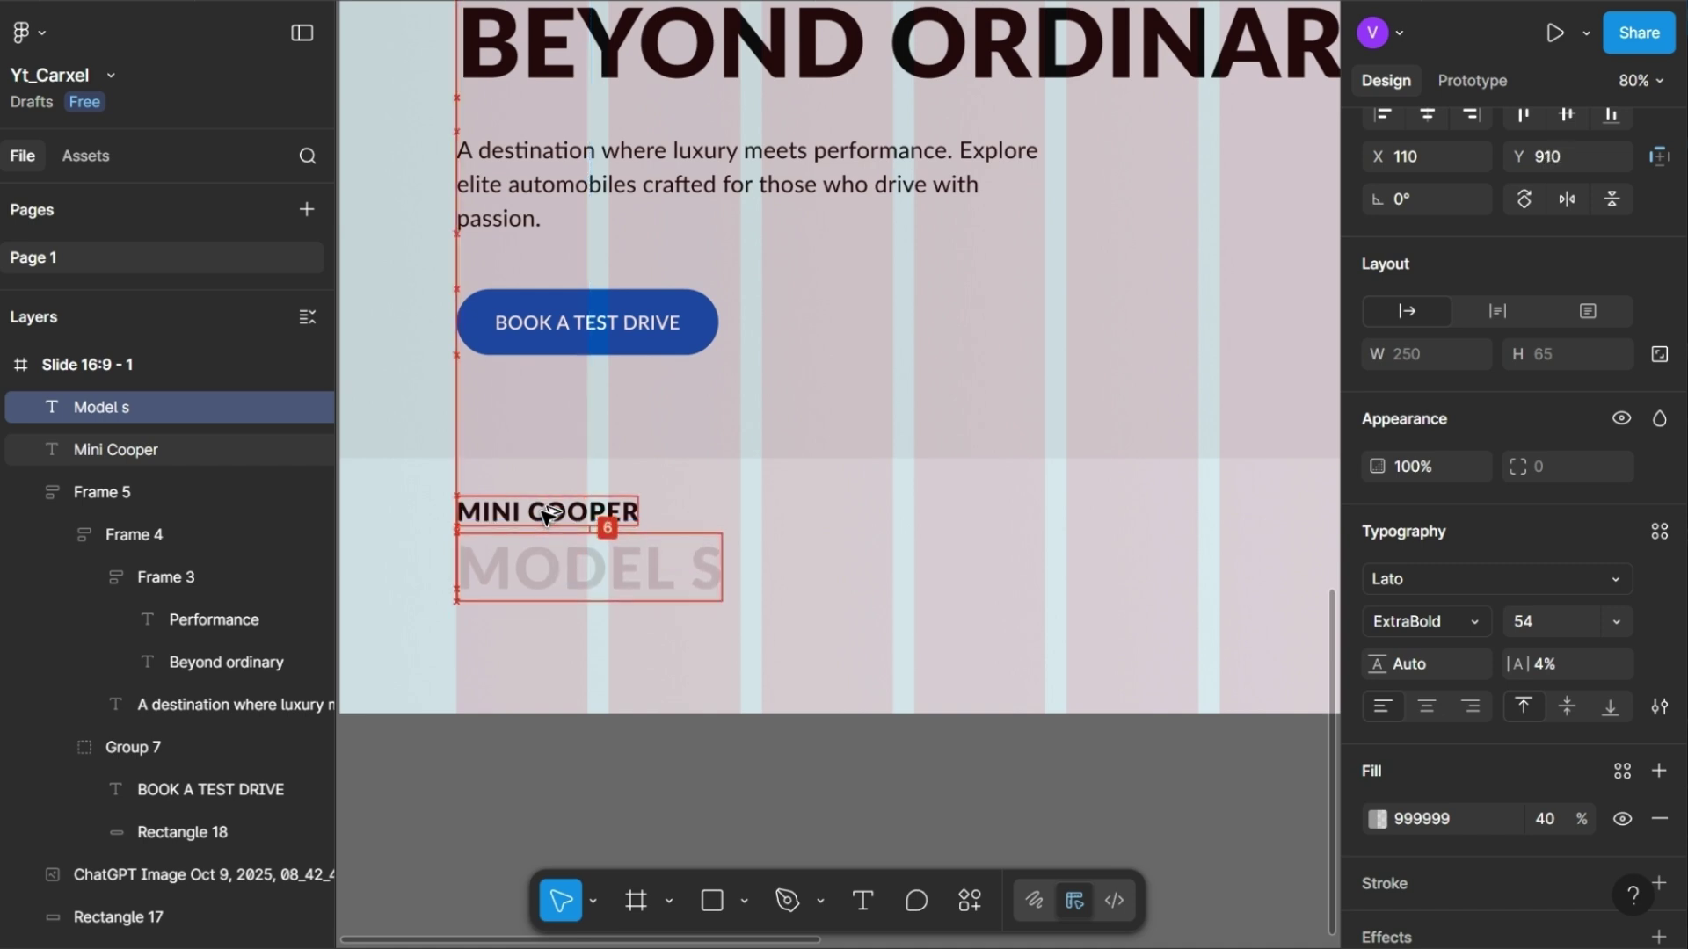
- Combine "Mini Cooper" and "Model s" into one vertical auto layout and move it down to Y 910
{"action": "left_click", "coordinate": [547, 514], "text": "shift"}
{"action": "key", "text": "shift+a"}
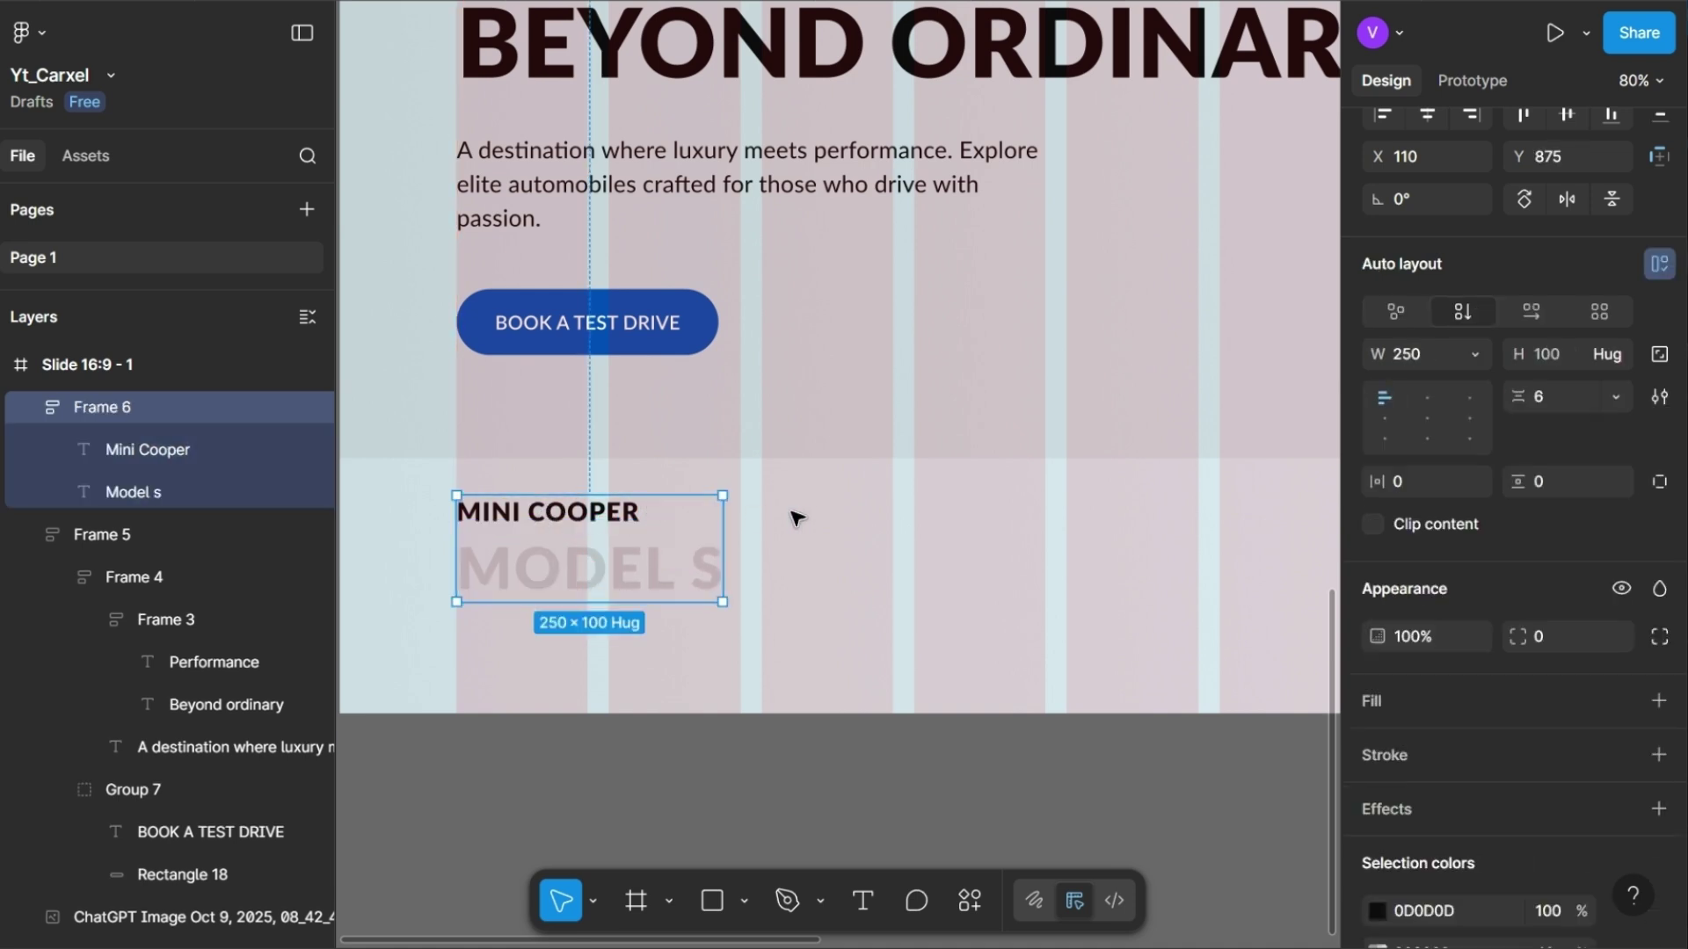
{"action": "key", "text": "shift+Down"}
{"action": "key", "text": "shift+Down"}
{"action": "key", "text": "shift+Down"}
{"action": "key", "text": "Down"}
{"action": "key", "text": "Down"}
{"action": "key", "text": "Down"}
{"action": "key", "text": "Down"}
{"action": "key", "text": "Down"}
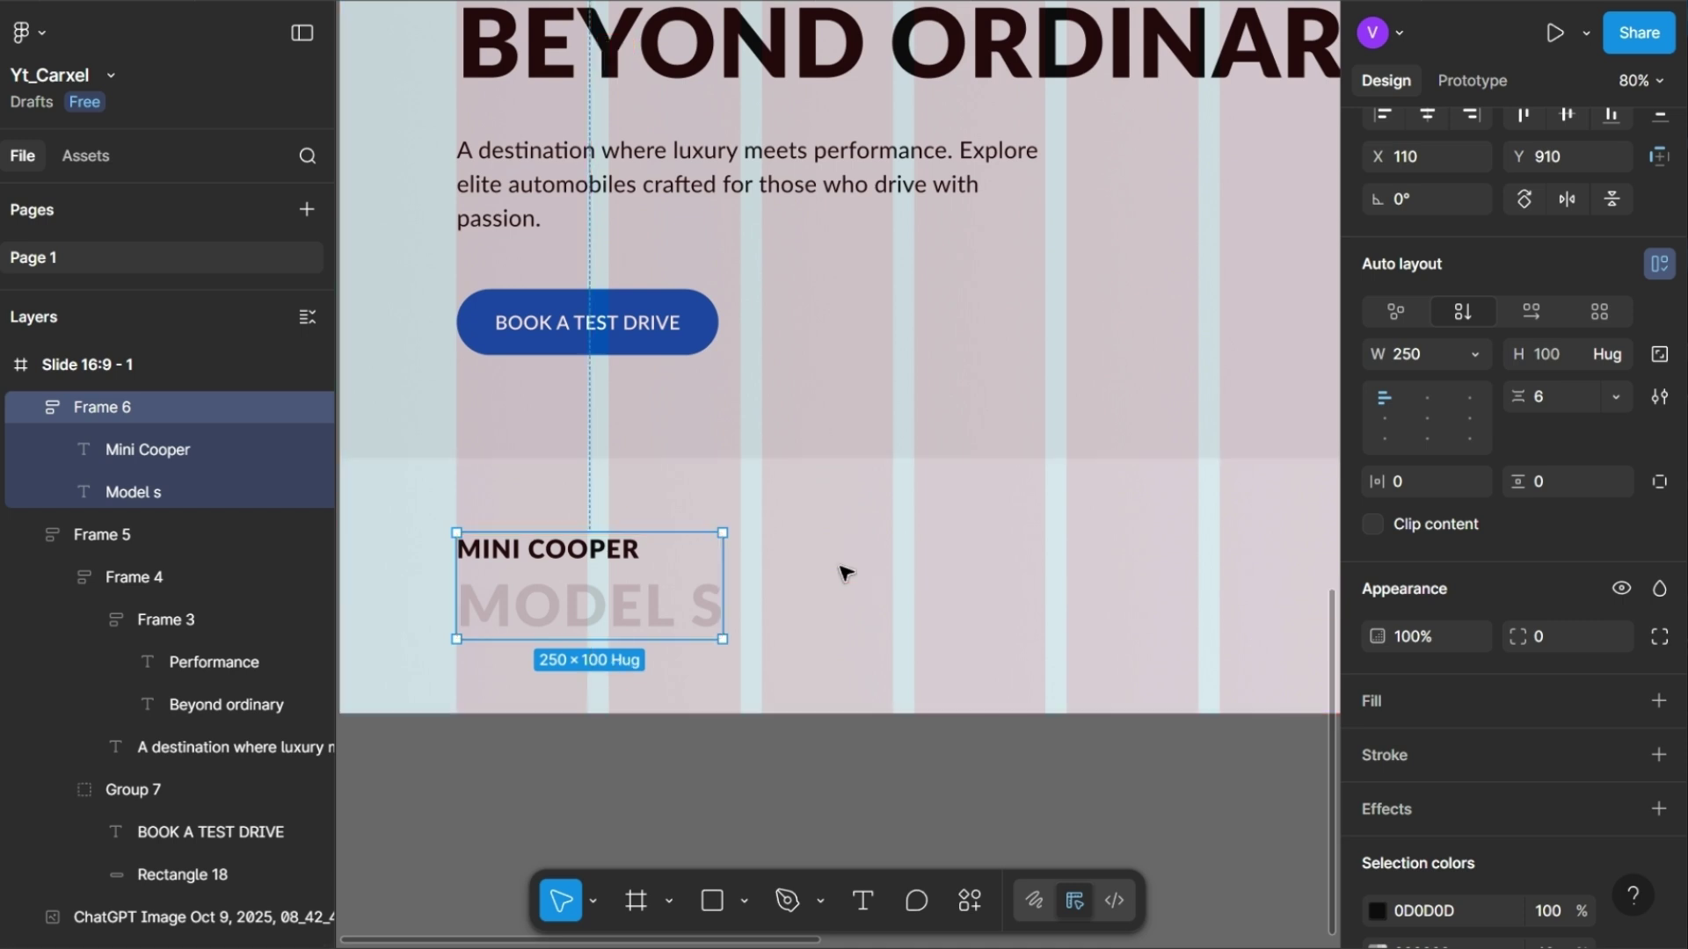
- Duplicate the Mini Cooper text frame to X 609, Y 910 and change the copy's upper text to "Horse power"
{"action": "scroll", "coordinate": [844, 574], "scroll_direction": "right", "scroll_amount": 3}
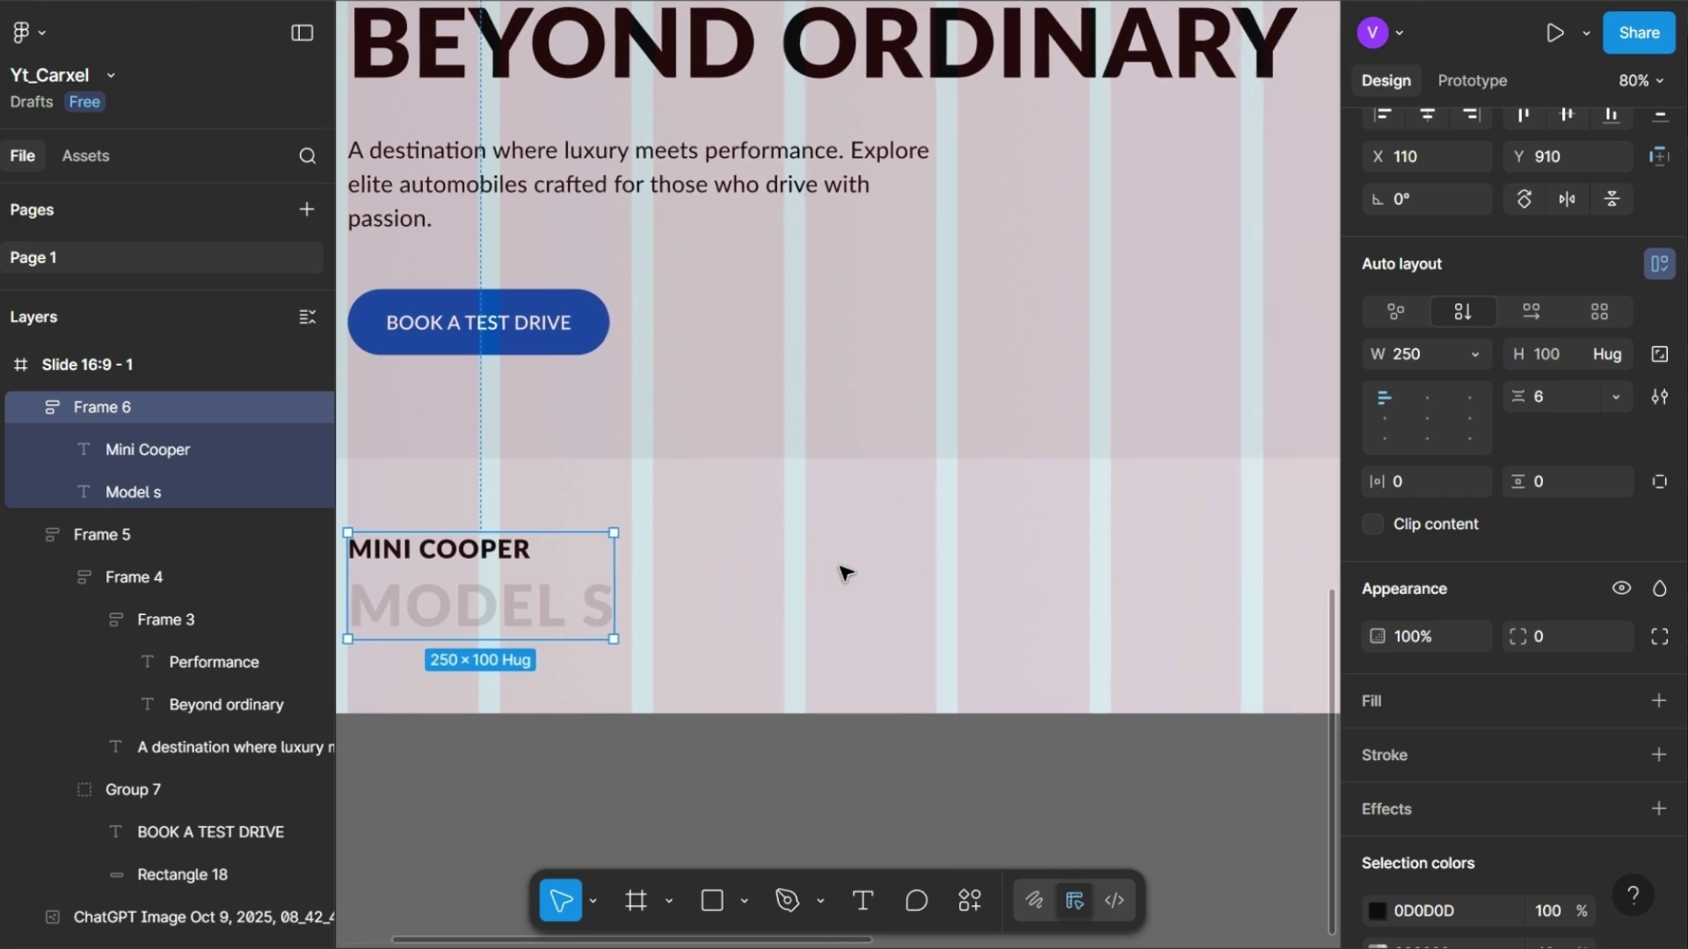
{"action": "scroll", "coordinate": [844, 573], "scroll_direction": "right", "scroll_amount": 2}
{"action": "scroll", "coordinate": [844, 572], "scroll_direction": "left", "scroll_amount": 4}
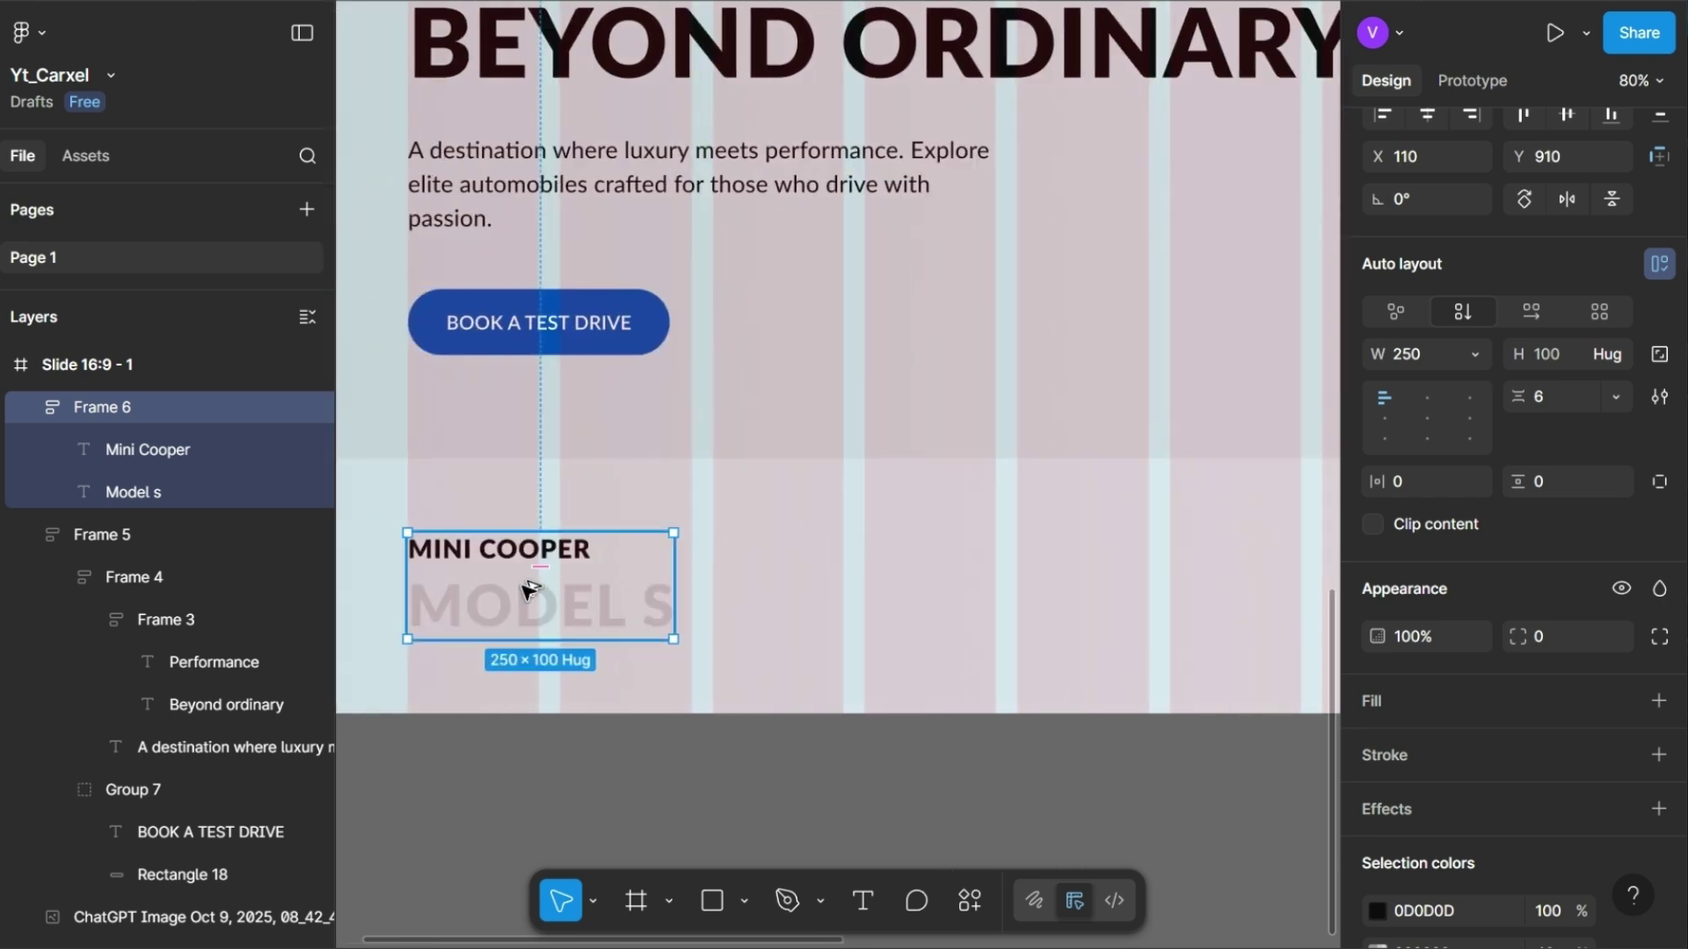
{"action": "key", "text": "ctrl+d"}
{"action": "left_click_drag", "start_coordinate": [782, 567], "coordinate": [915, 552]}
{"action": "scroll", "coordinate": [1077, 543], "scroll_direction": "right", "scroll_amount": 2}
{"action": "double_click", "coordinate": [915, 552]}
{"action": "type", "text": "Ho"}
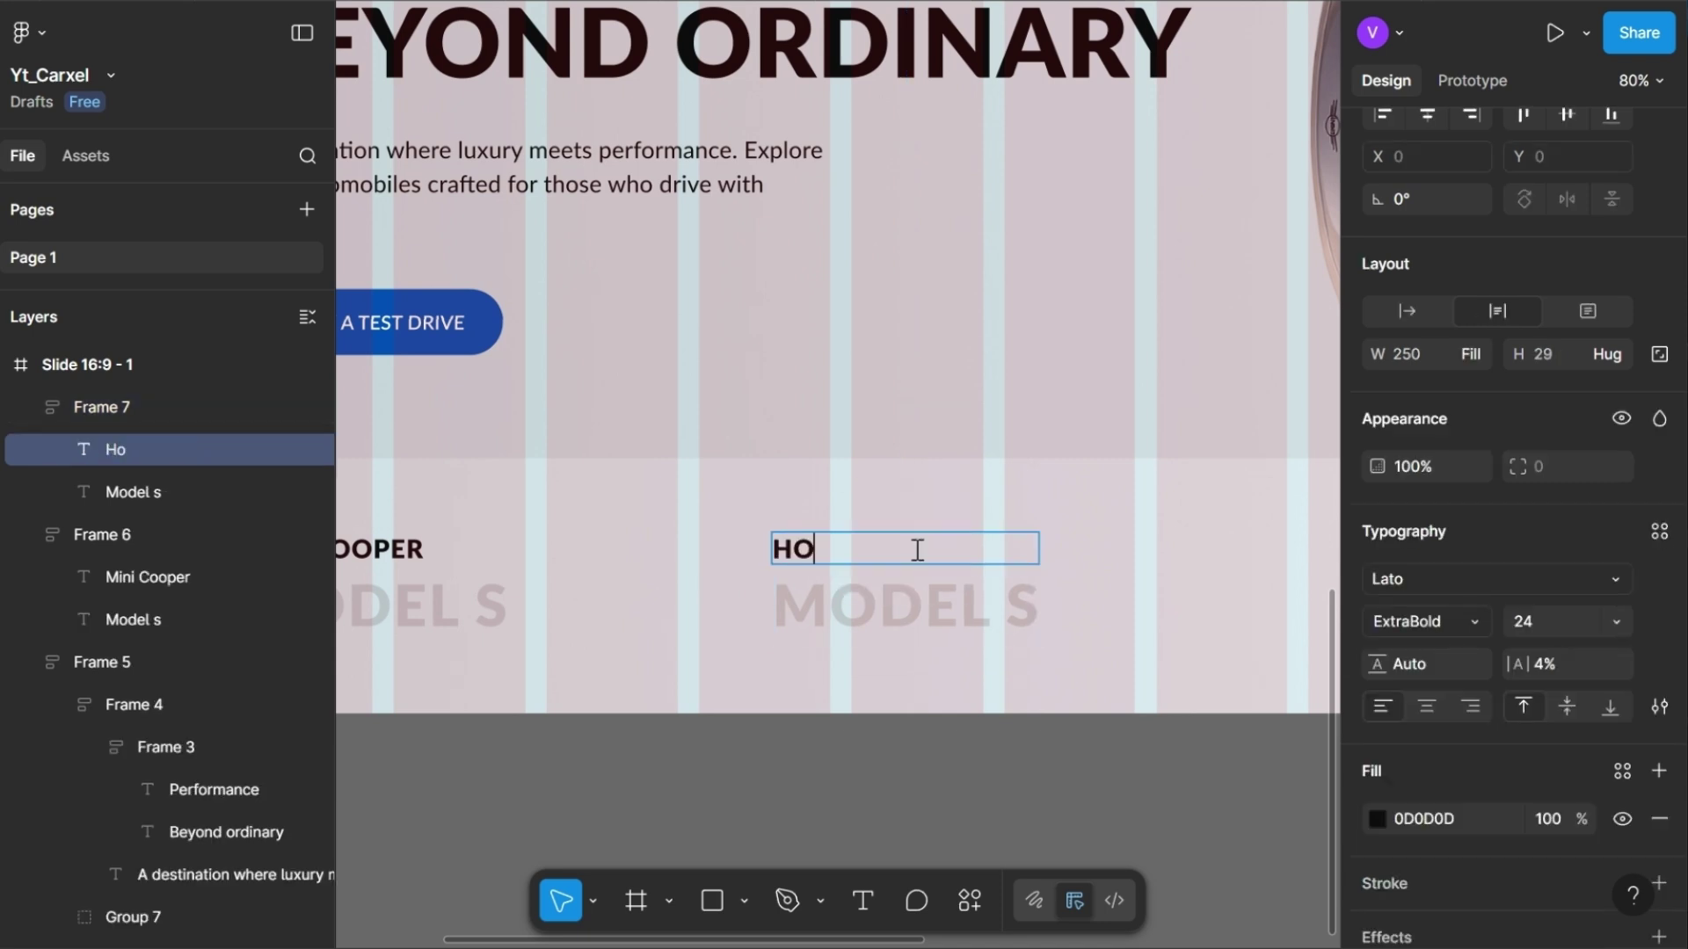
{"action": "type", "text": "rse power"}
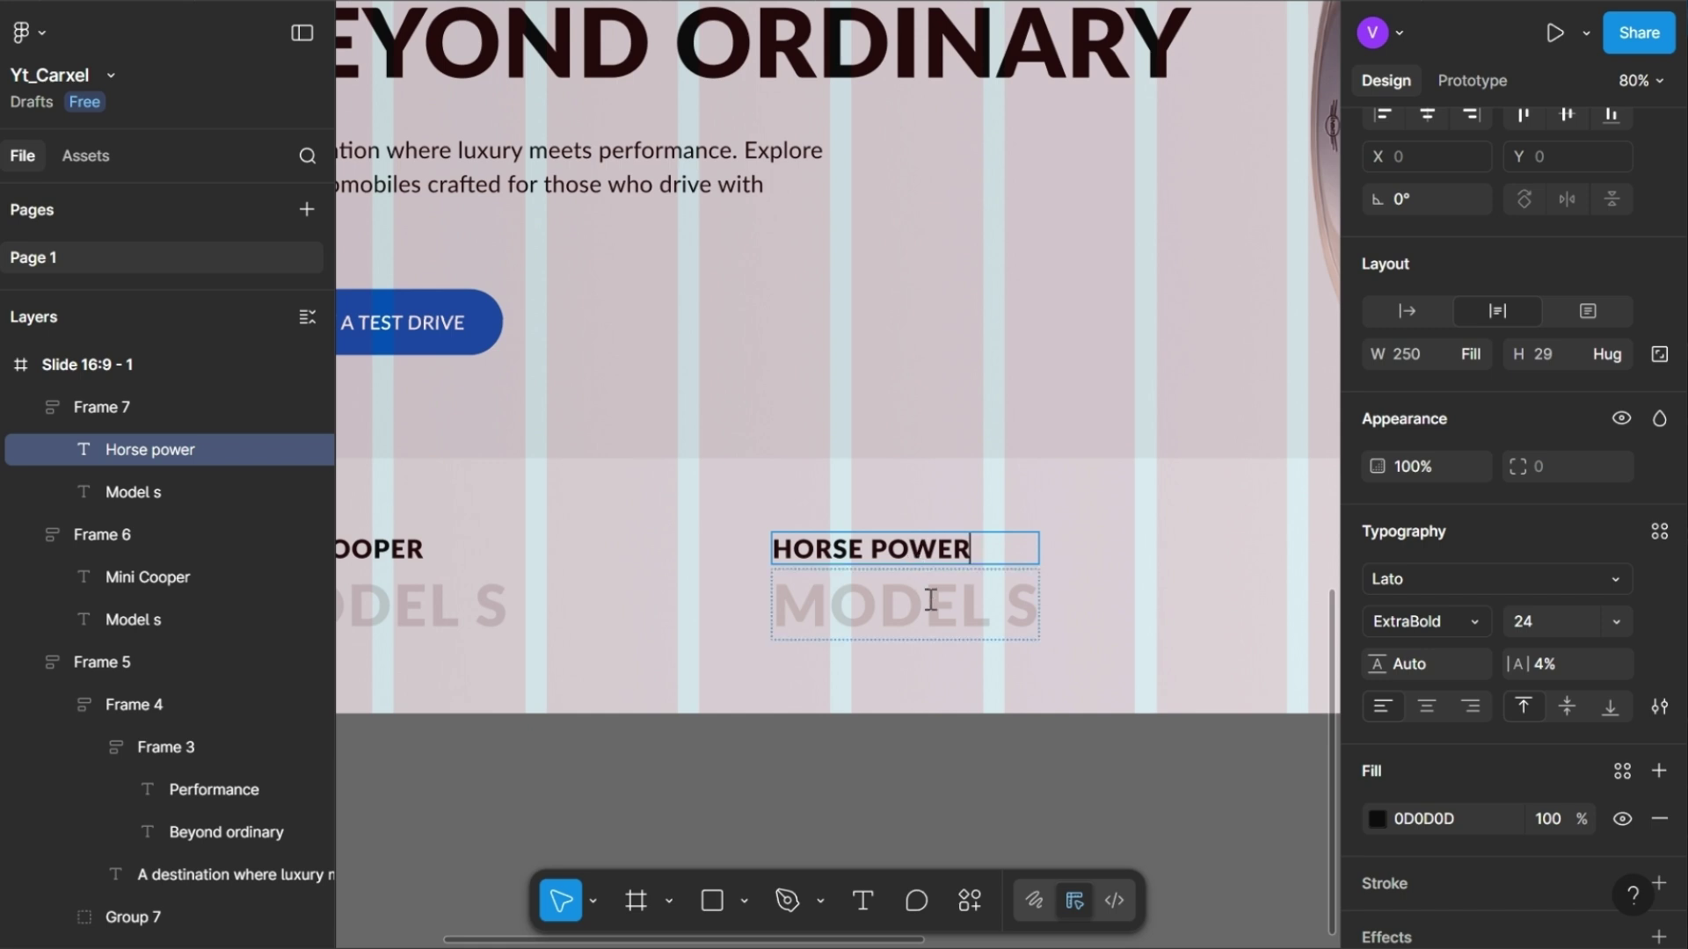
{"action": "key", "text": "Escape"}
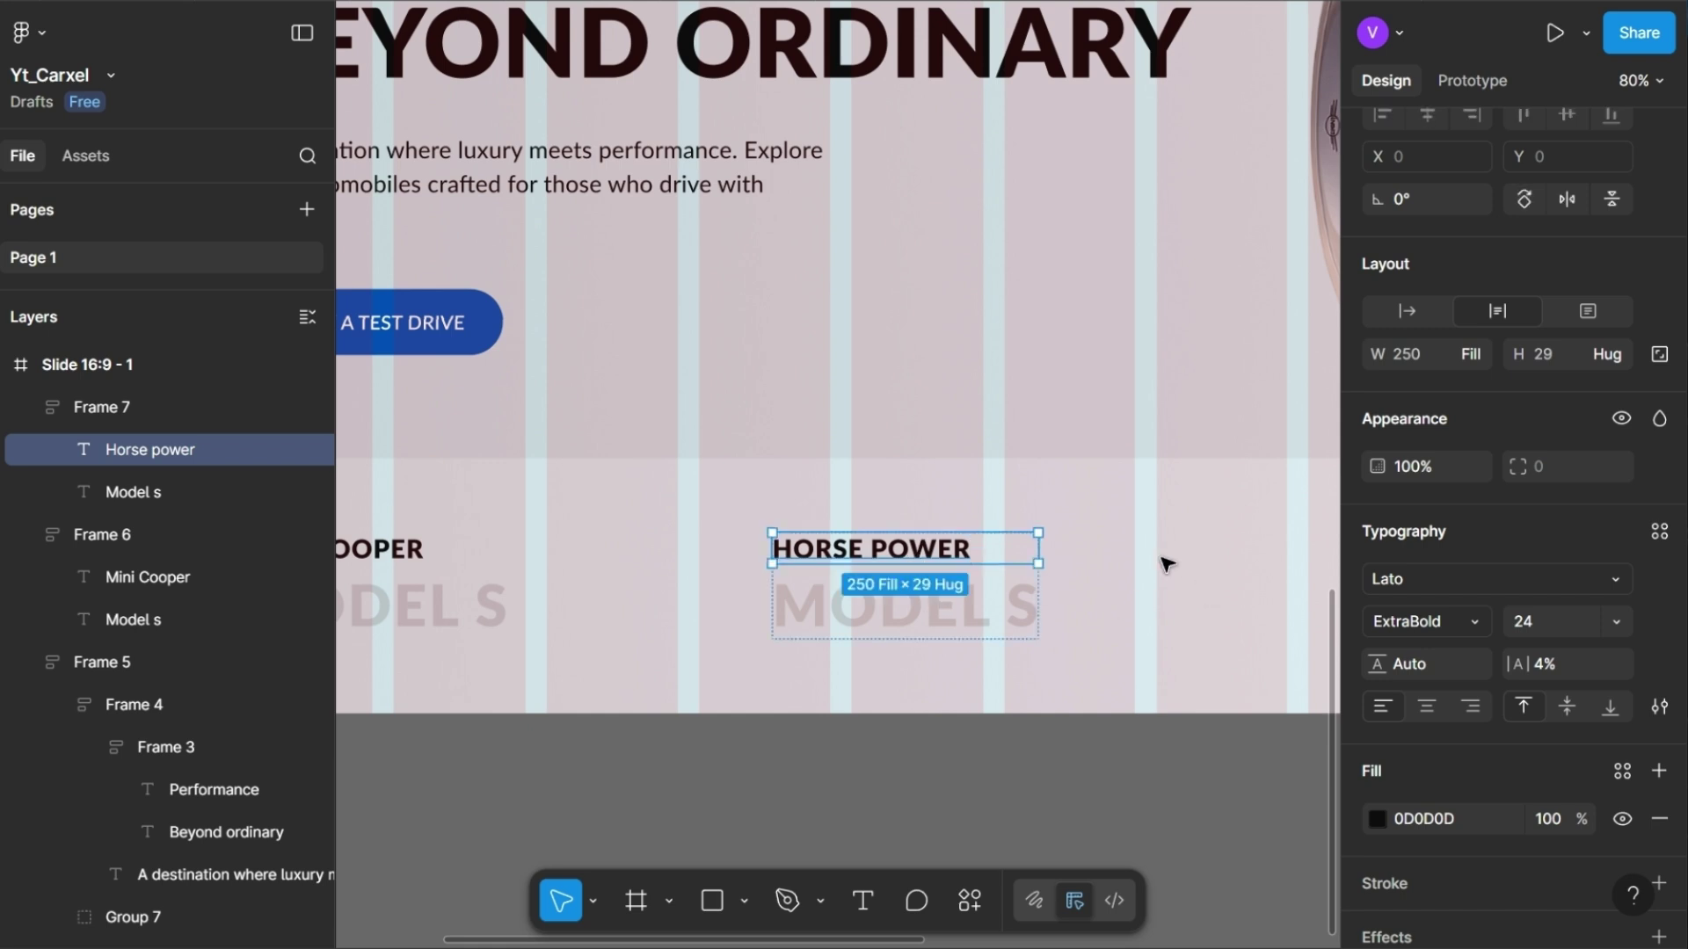
- Style the "Horse power" label as SemiBold, font size 20, with fill 999999
{"action": "left_click", "coordinate": [1426, 622]}
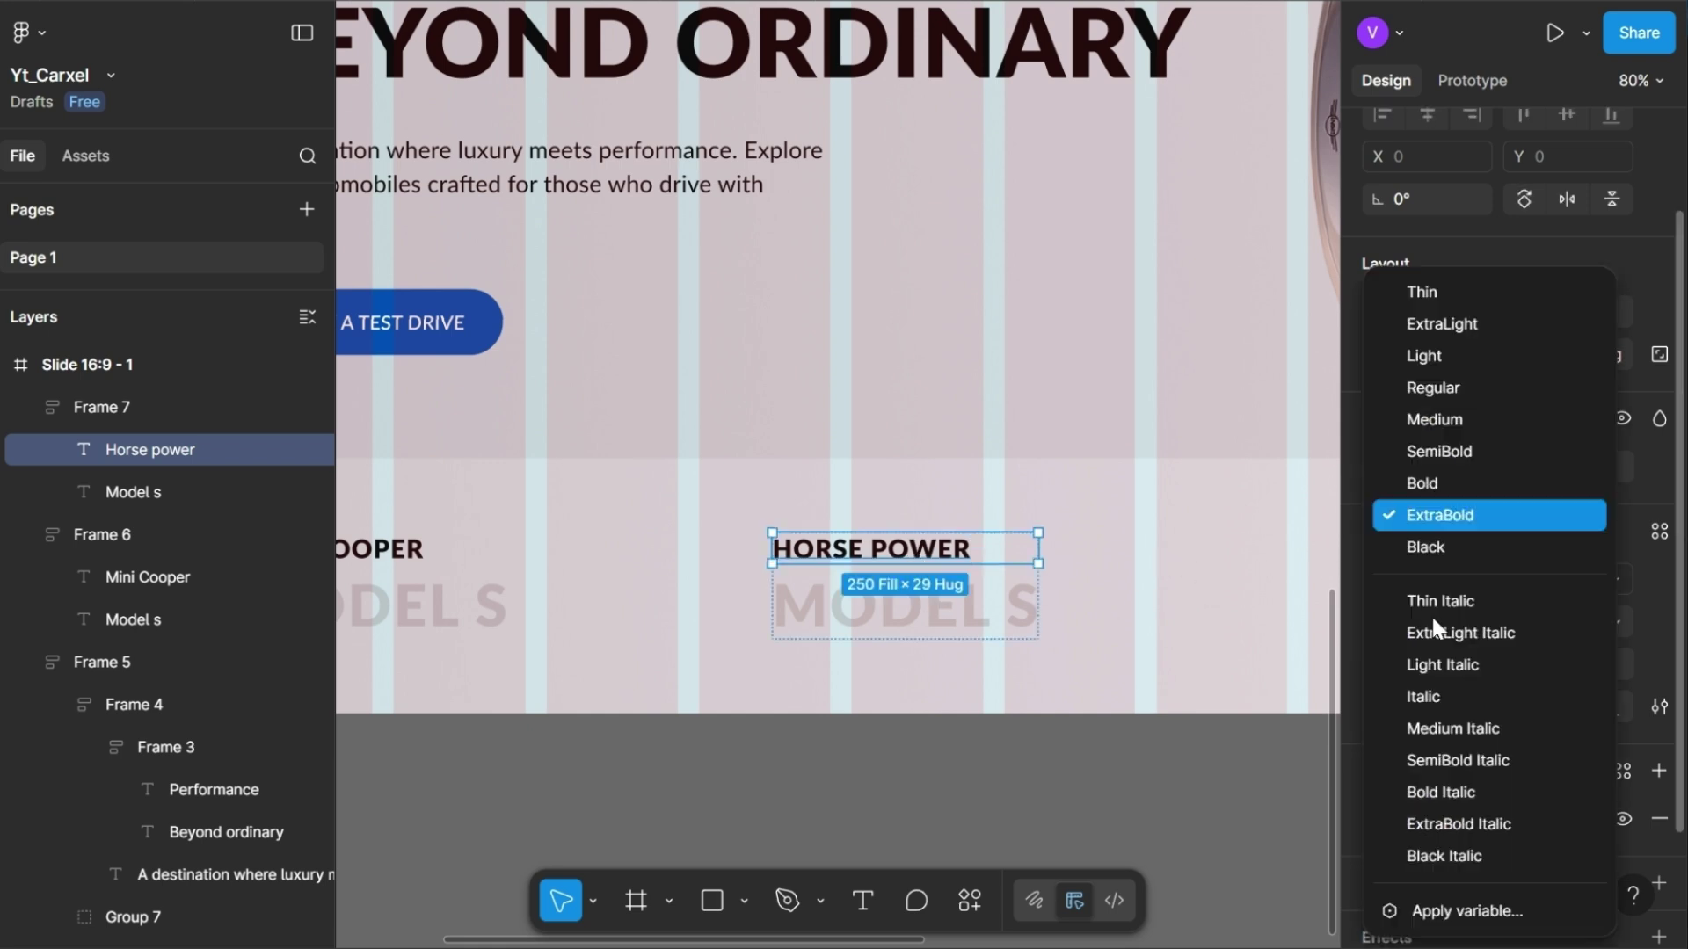
{"action": "left_click", "coordinate": [1427, 453]}
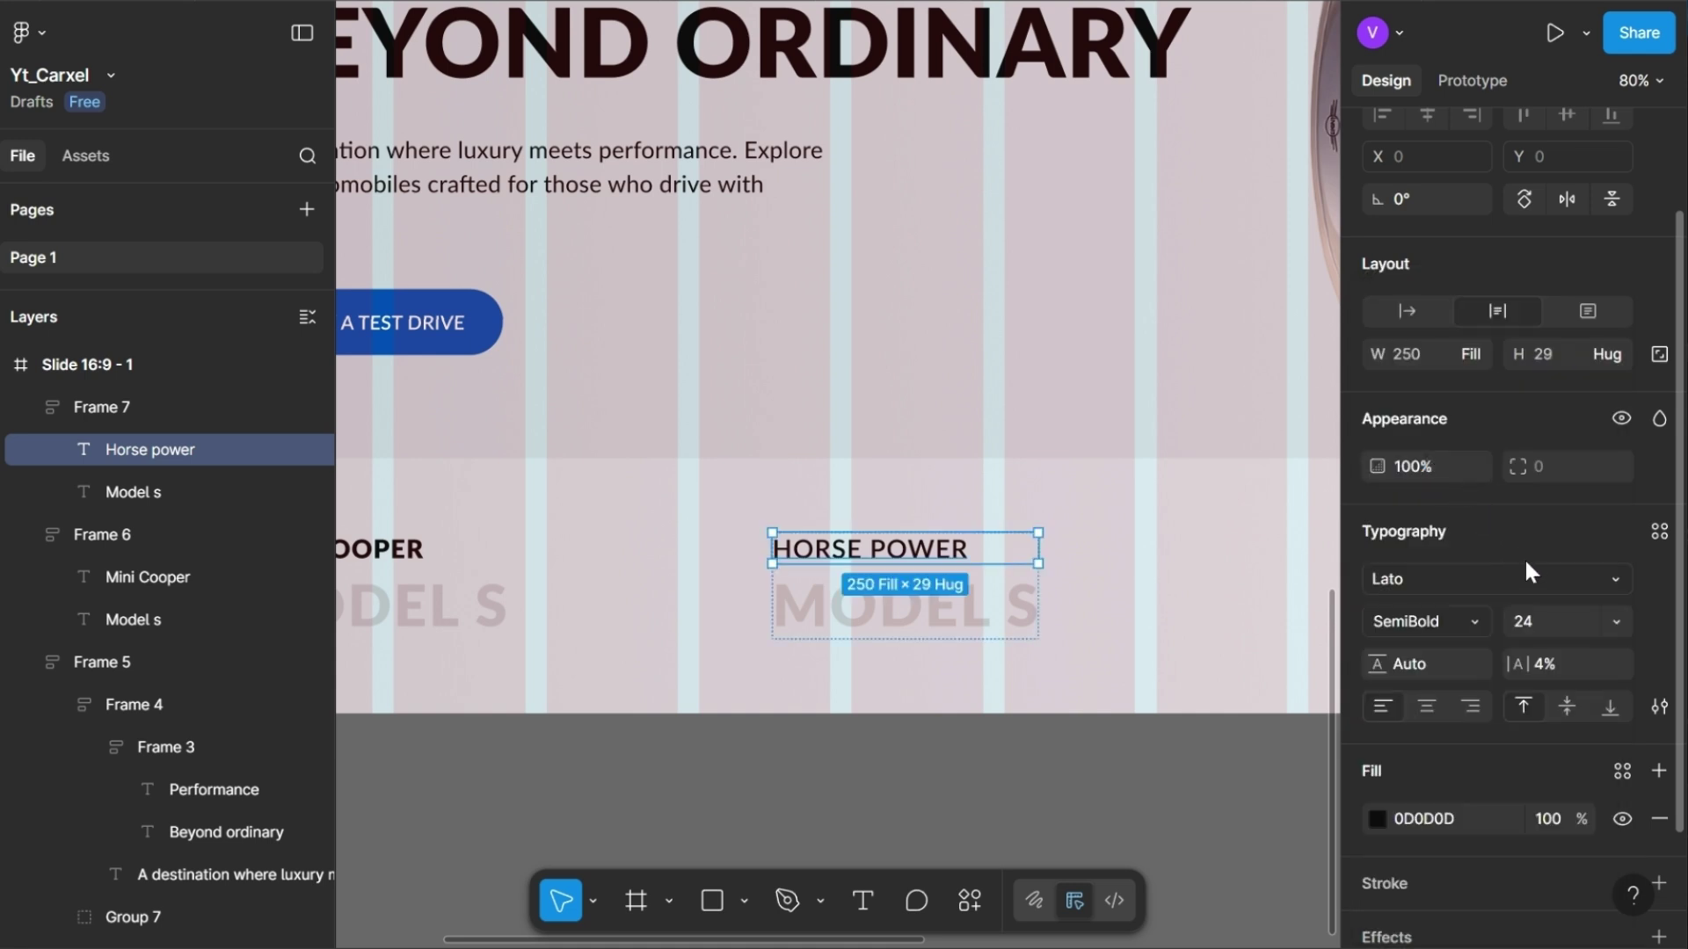
{"action": "key", "text": "Down"}
{"action": "key", "text": "Down"}
{"action": "key", "text": "Down"}
{"action": "key", "text": "Down"}
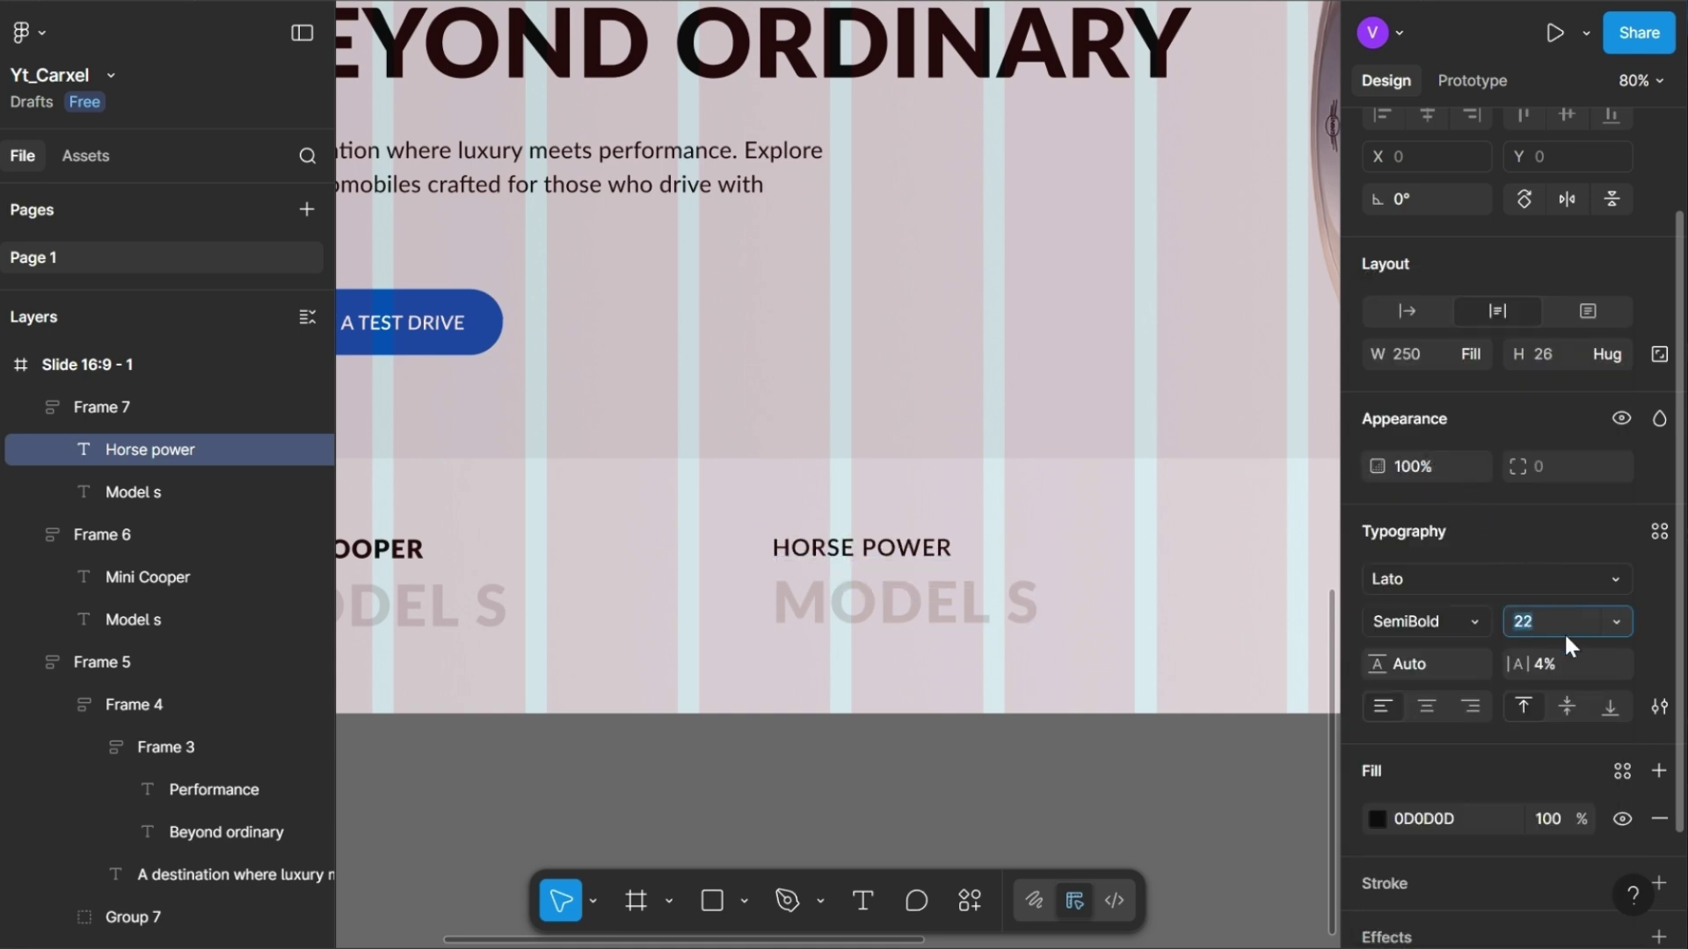
{"action": "left_click", "coordinate": [1464, 826]}
{"action": "type", "text": "9"}
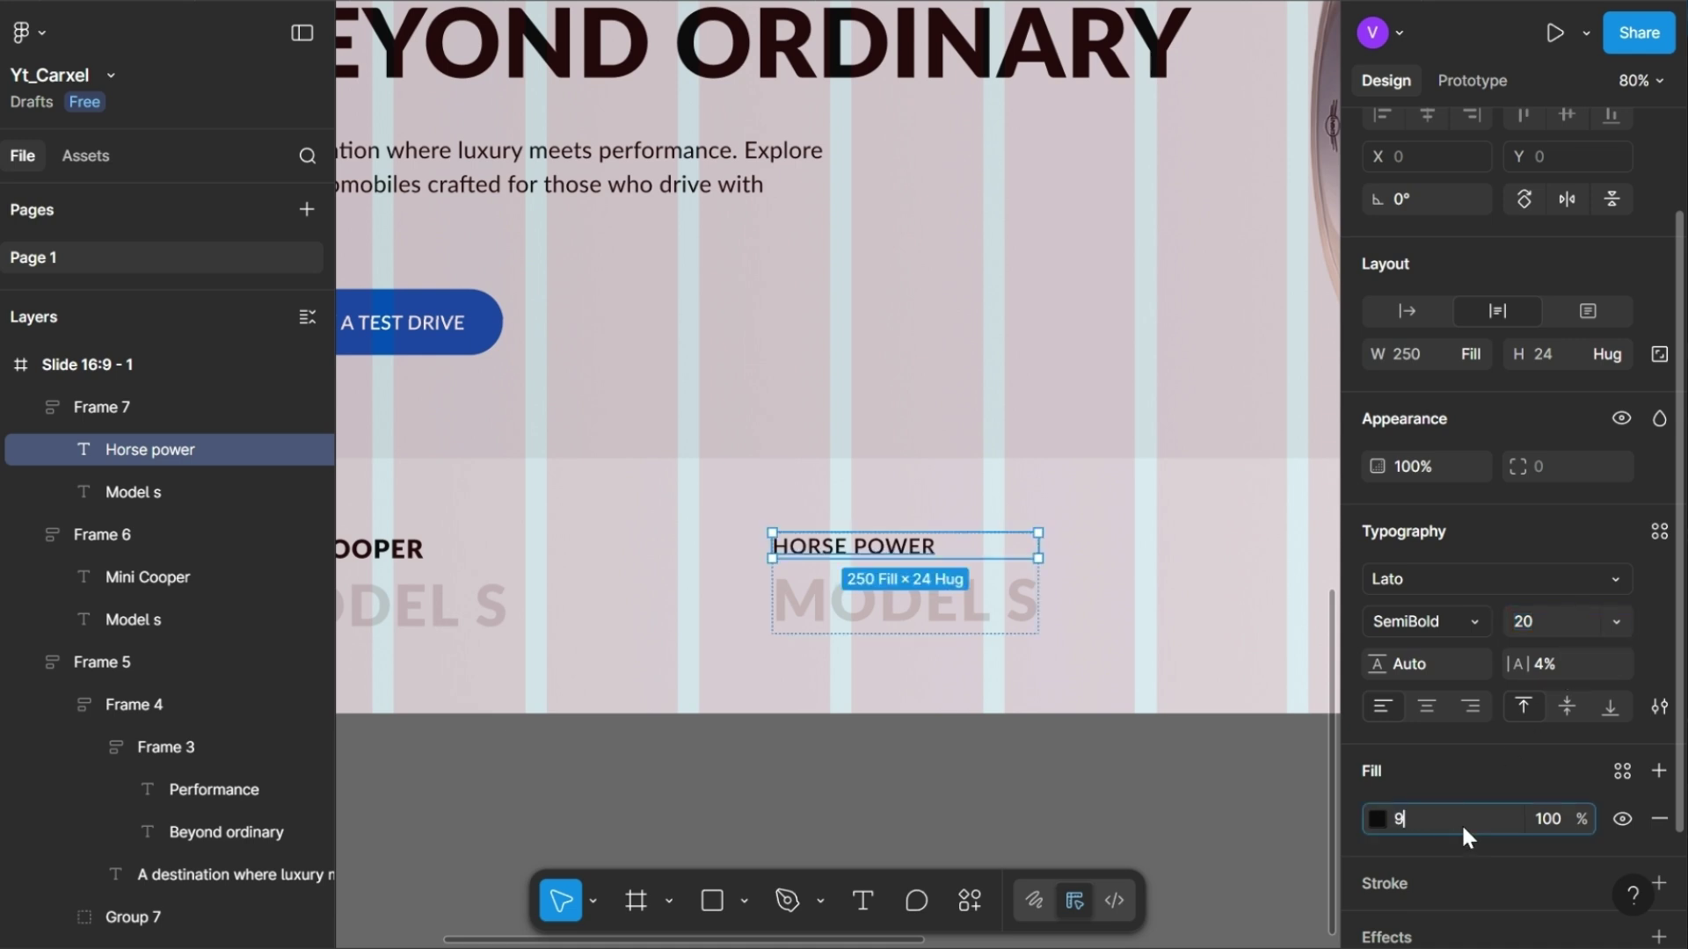
{"action": "key", "text": "Return"}
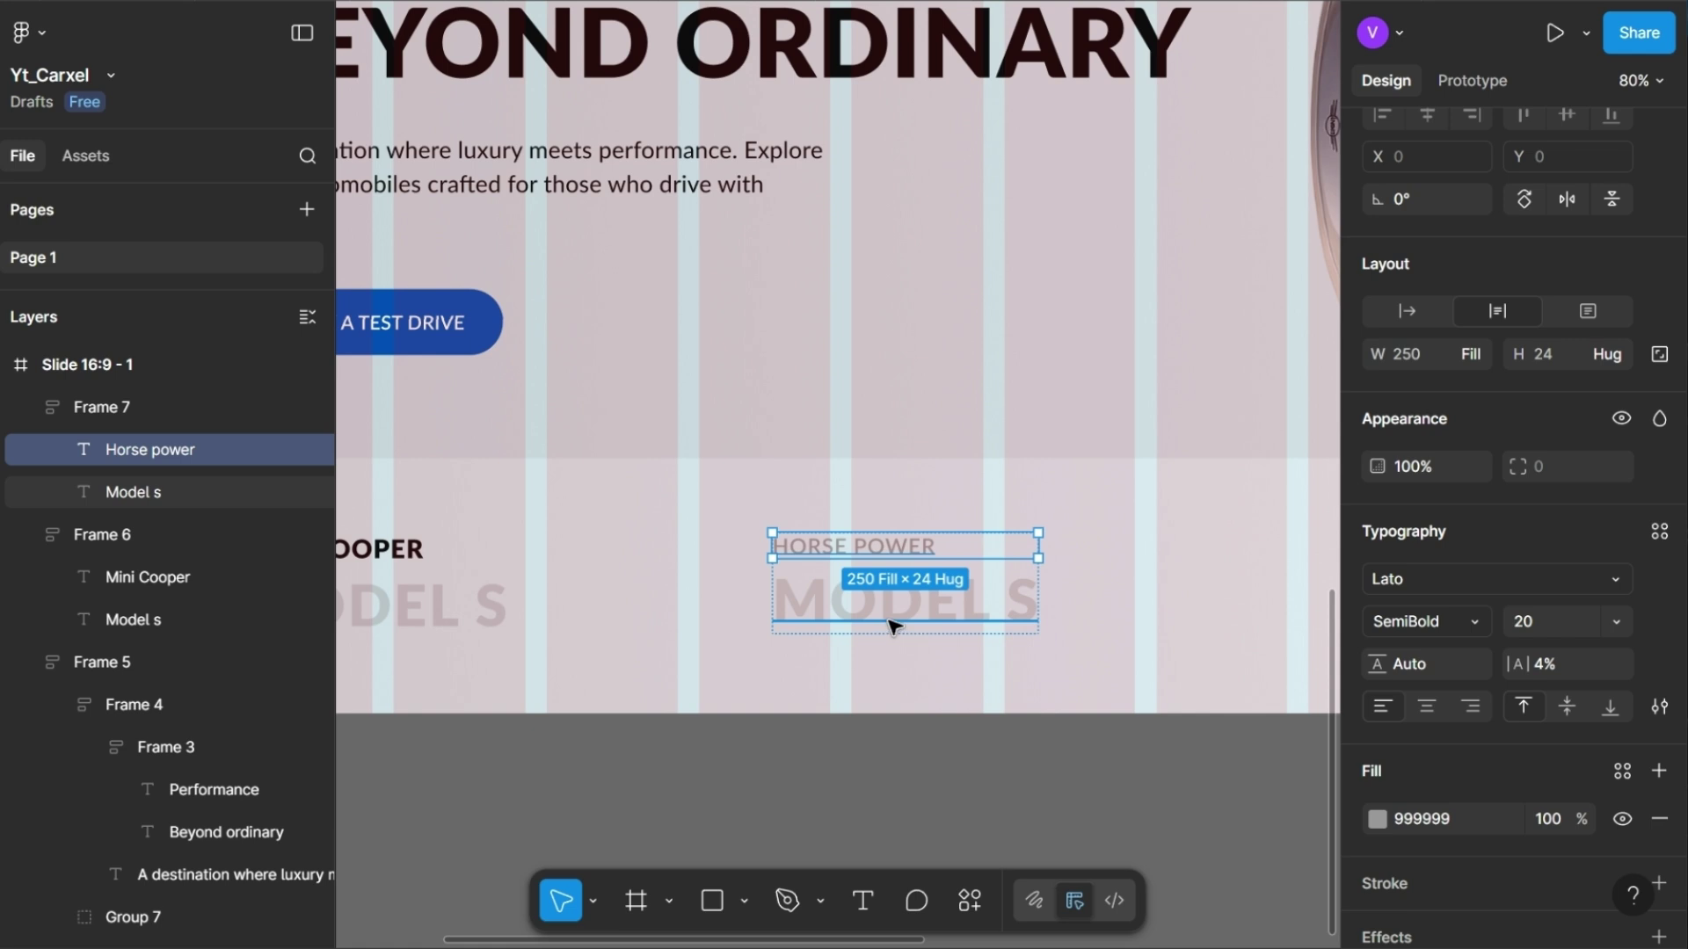
- Replace the "Model s" text under "Horse power" with "230" and set it to Bold, font size 40
{"action": "left_click", "coordinate": [894, 627]}
{"action": "key", "text": "Return"}
{"action": "type", "text": "230"}
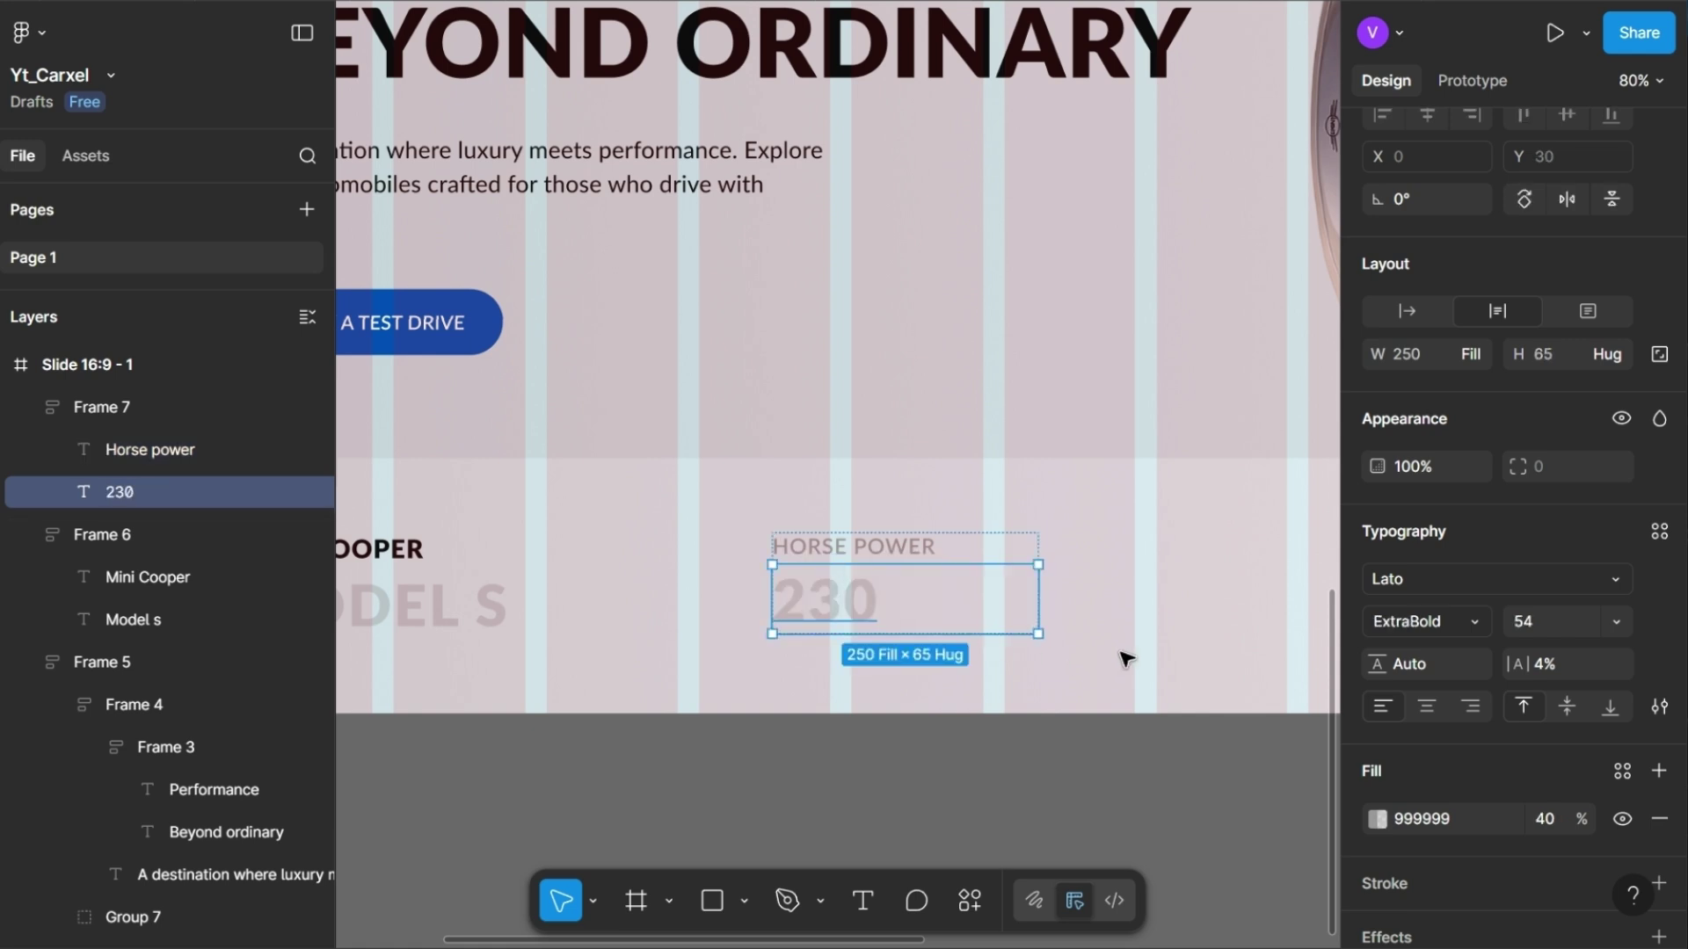
{"action": "left_click", "coordinate": [1422, 610]}
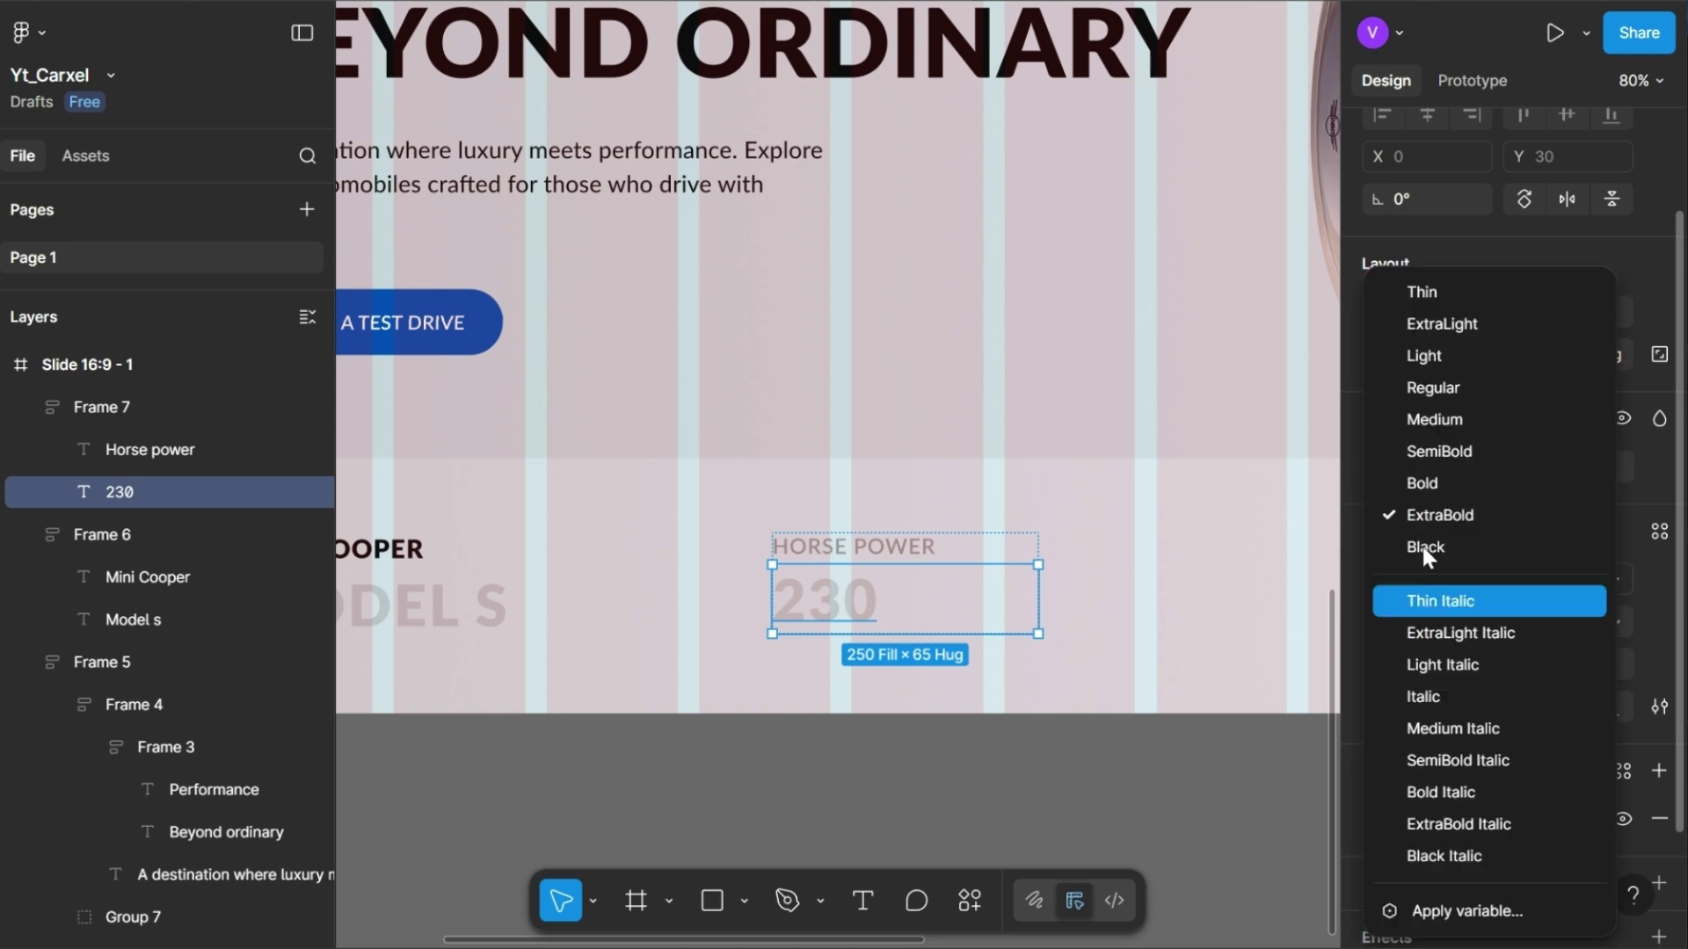
{"action": "left_click", "coordinate": [1423, 486]}
{"action": "left_click", "coordinate": [1543, 626]}
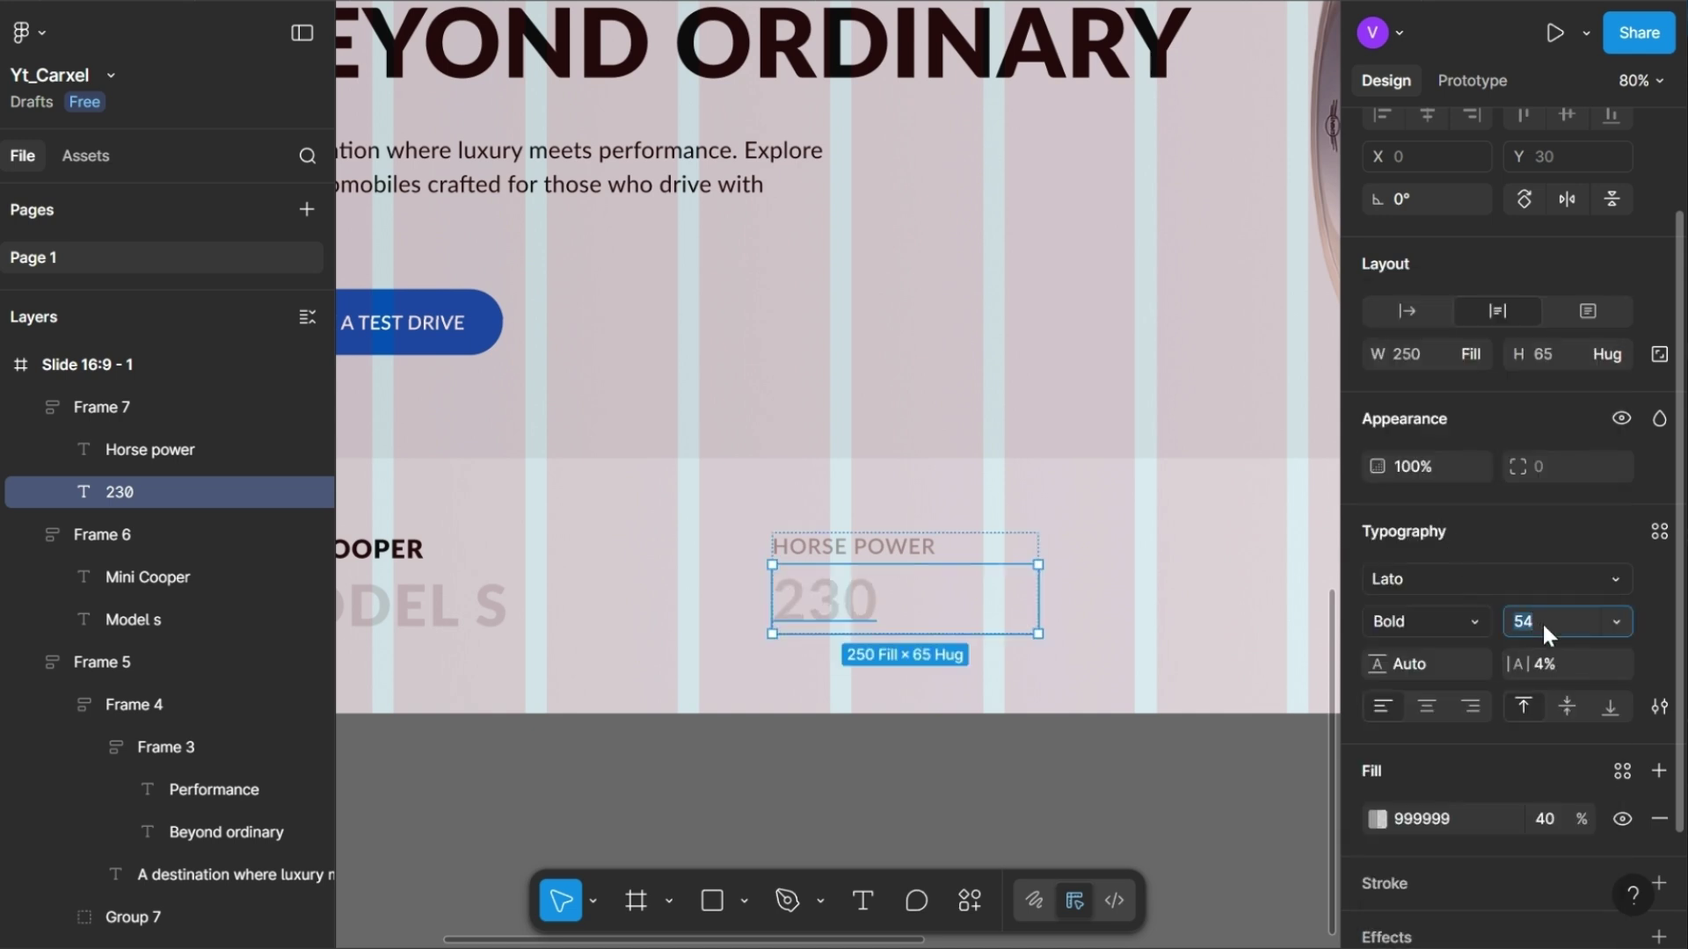
{"action": "type", "text": "40"}
{"action": "key", "text": "Return"}
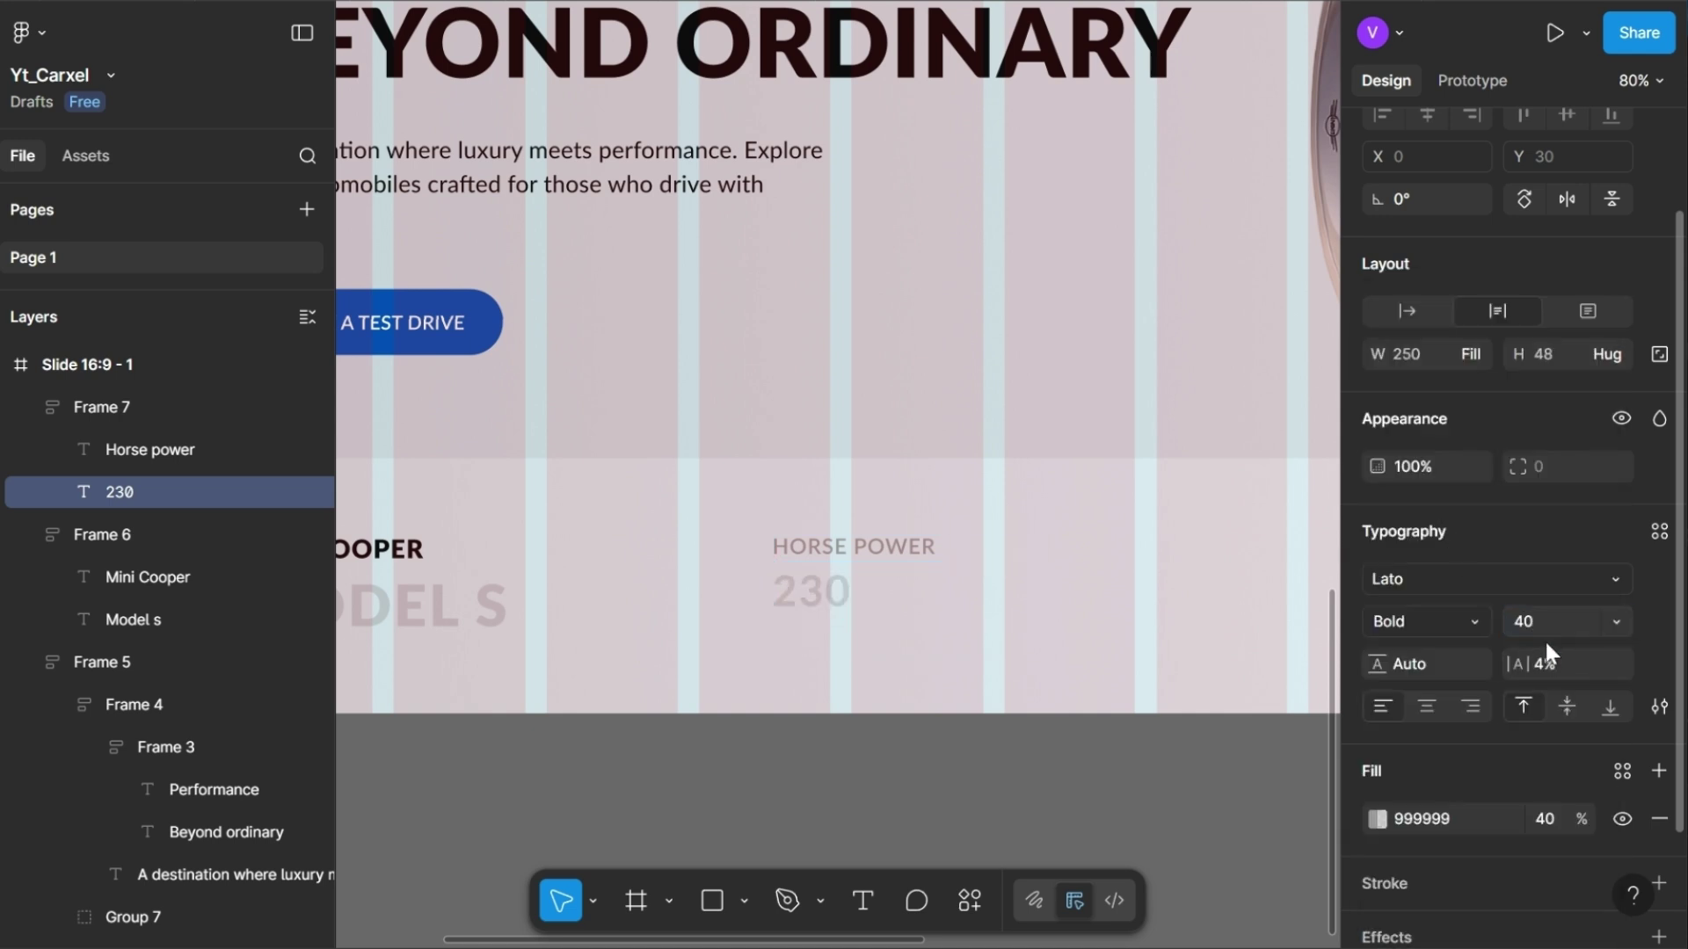
- Set the "230" text's fill to 0D0D0D at 100% opacity and slightly increase the gap beneath the "Horse power" label
{"action": "left_click", "coordinate": [1454, 825]}
{"action": "type", "text": "0D0D0D"}
{"action": "key", "text": "Return"}
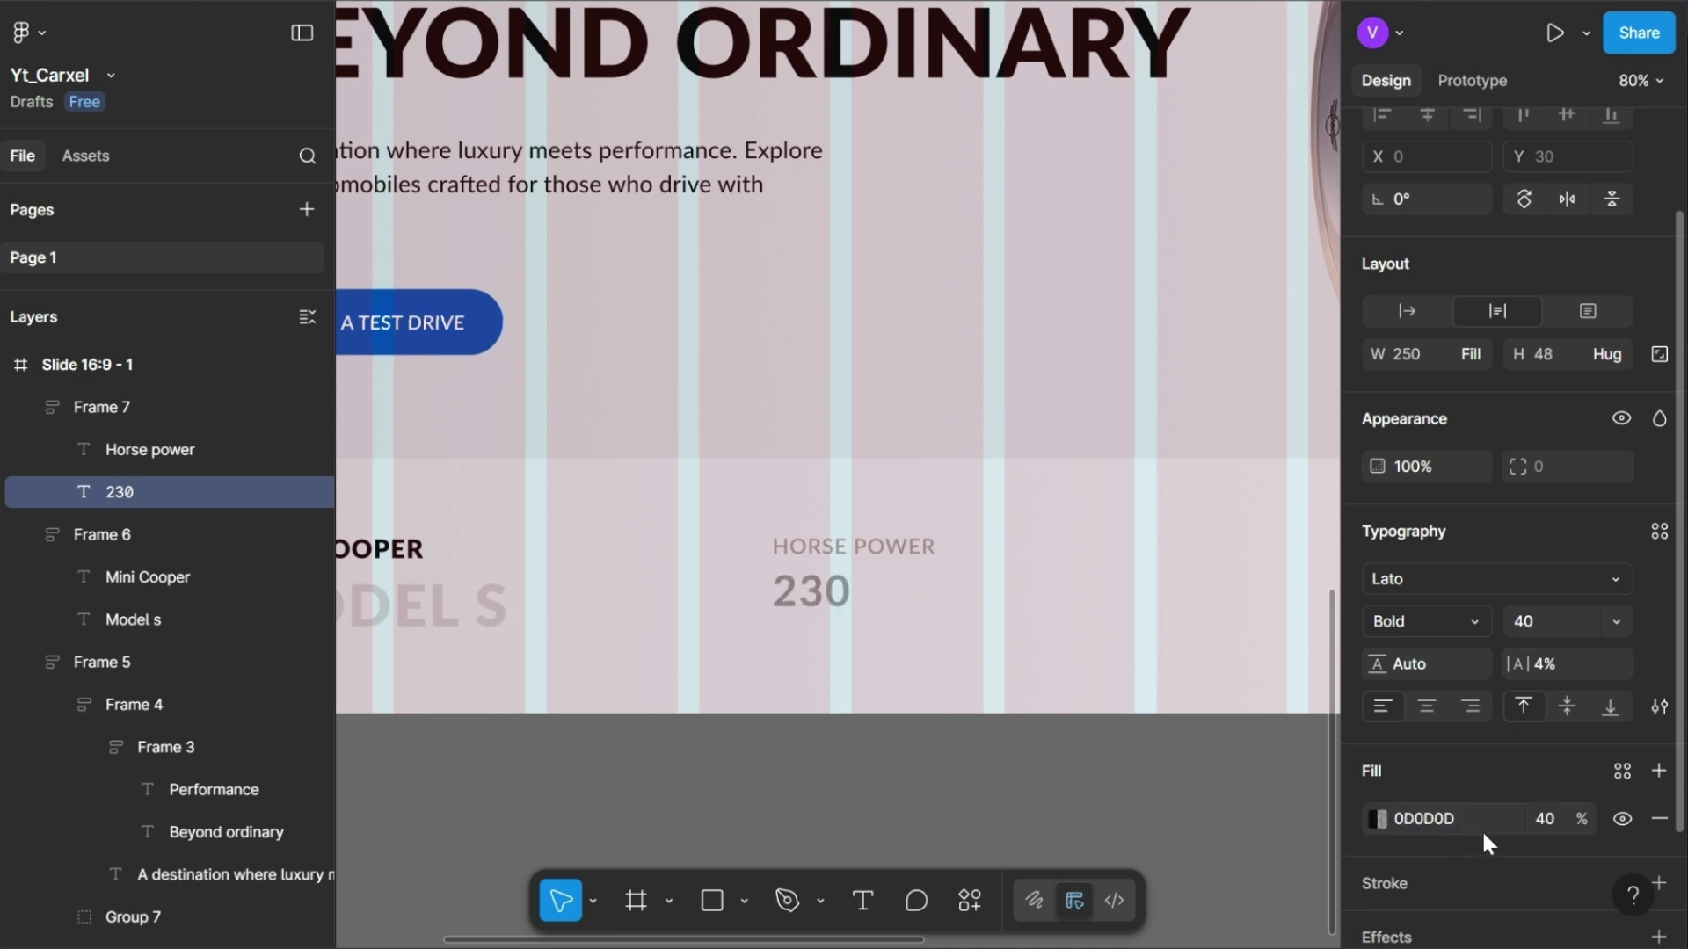
{"action": "left_click", "coordinate": [1554, 831]}
{"action": "type", "text": "10"}
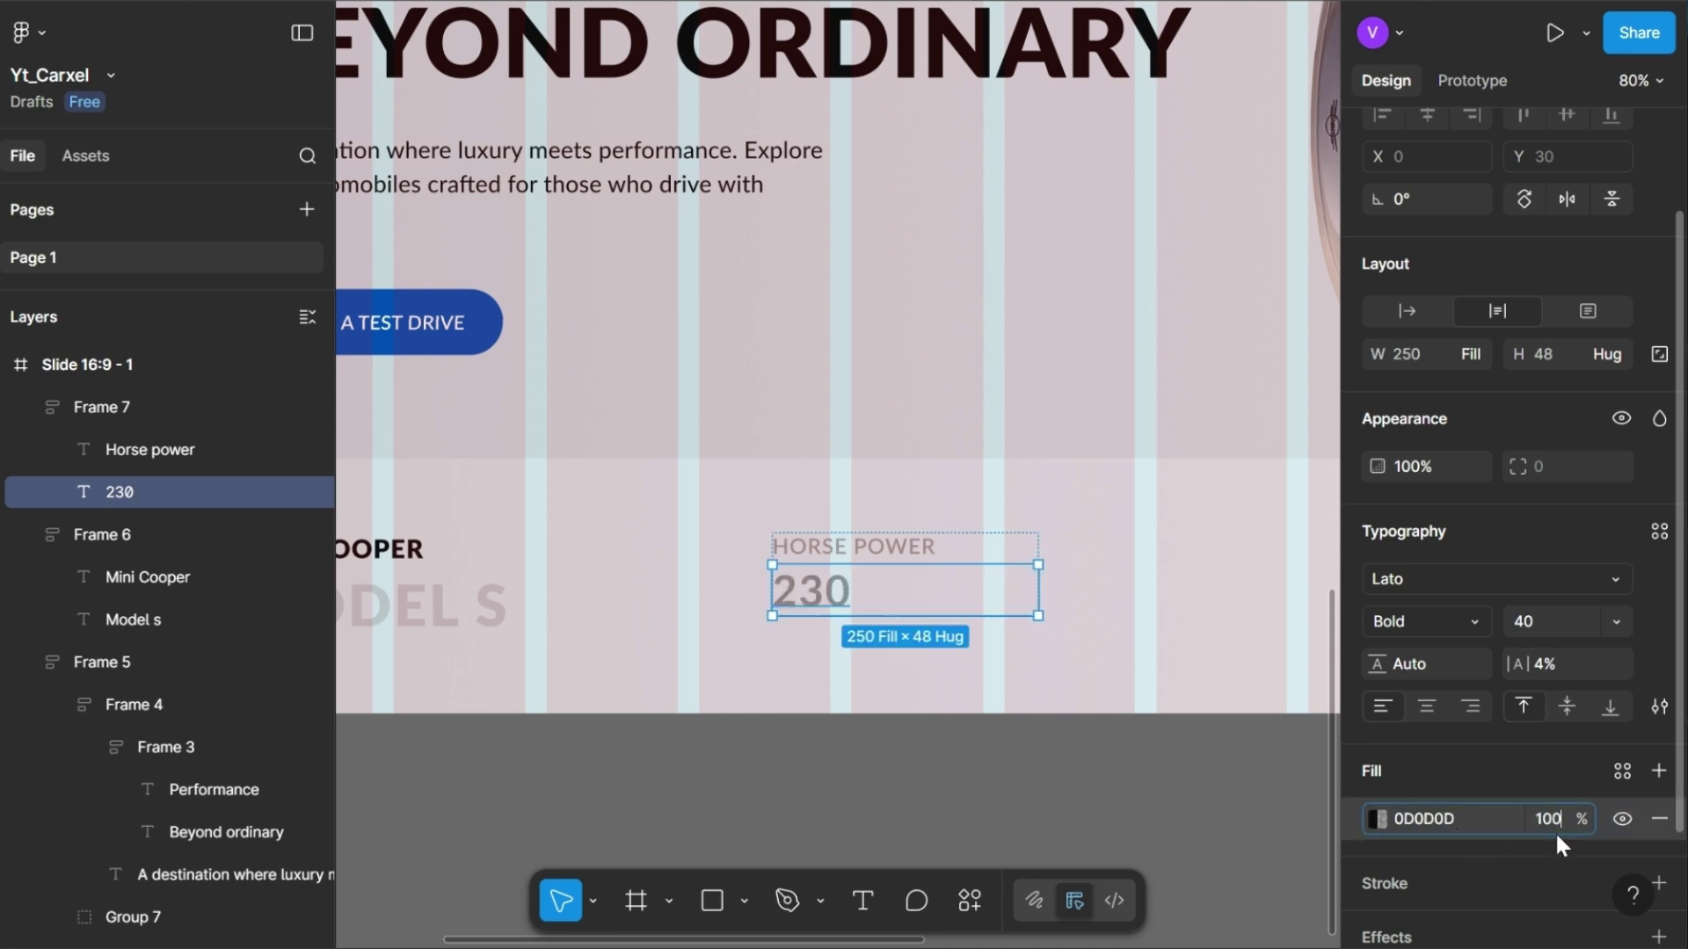
{"action": "type", "text": "0"}
{"action": "key", "text": "Return"}
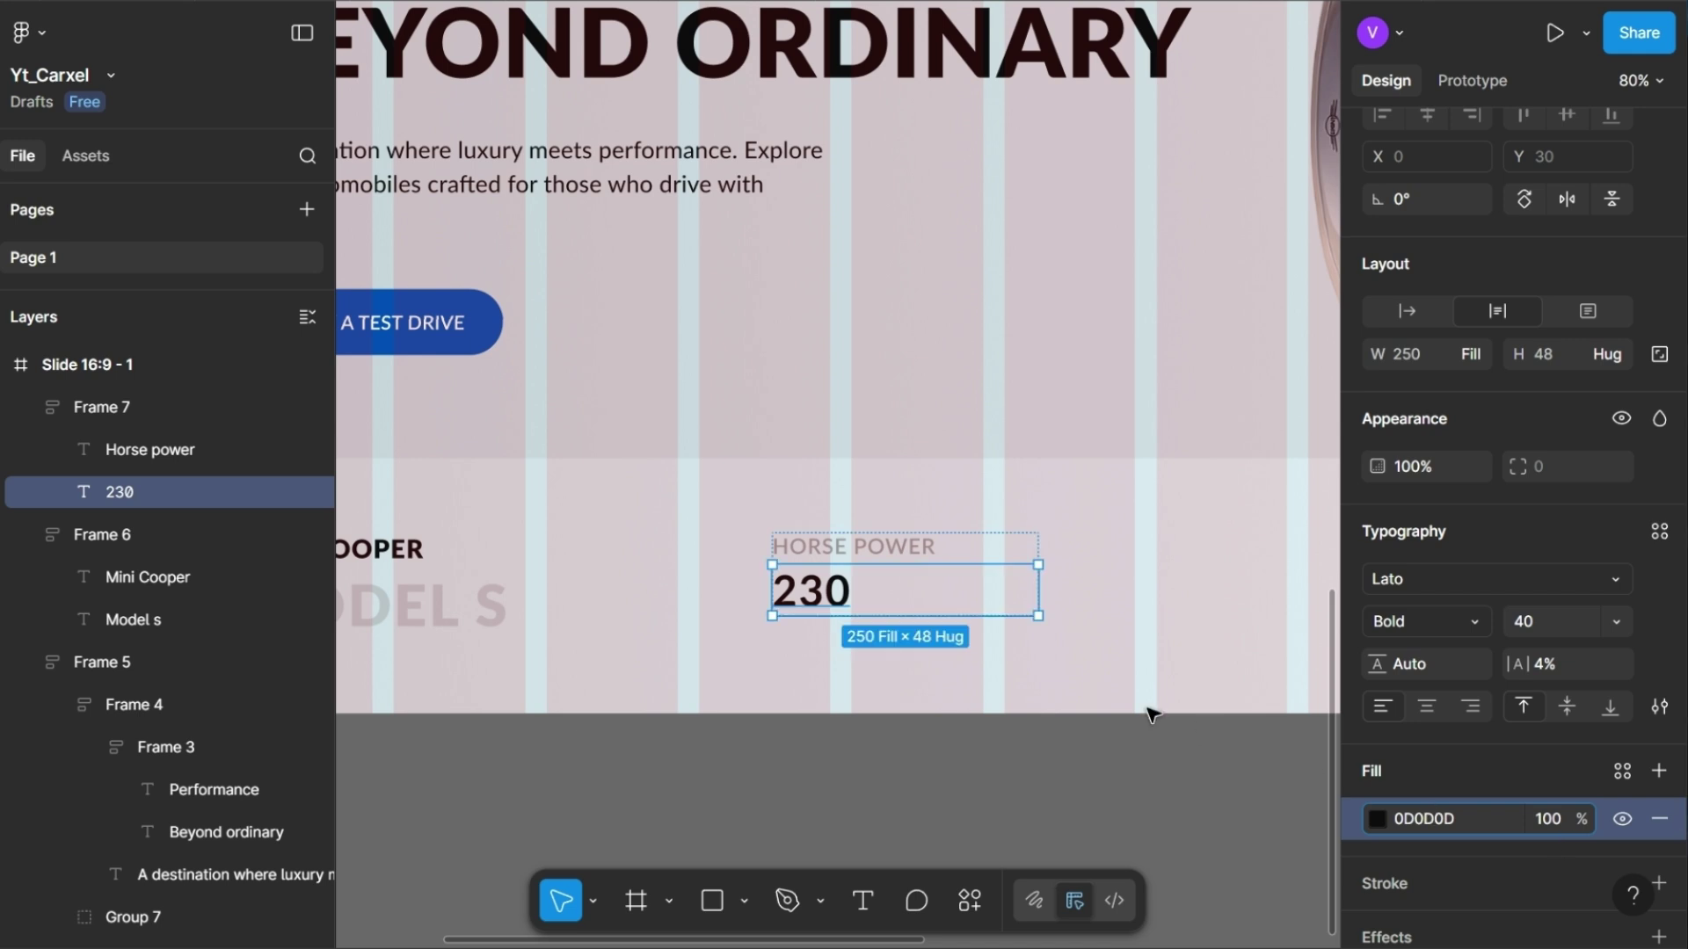
{"action": "key", "text": "Escape"}
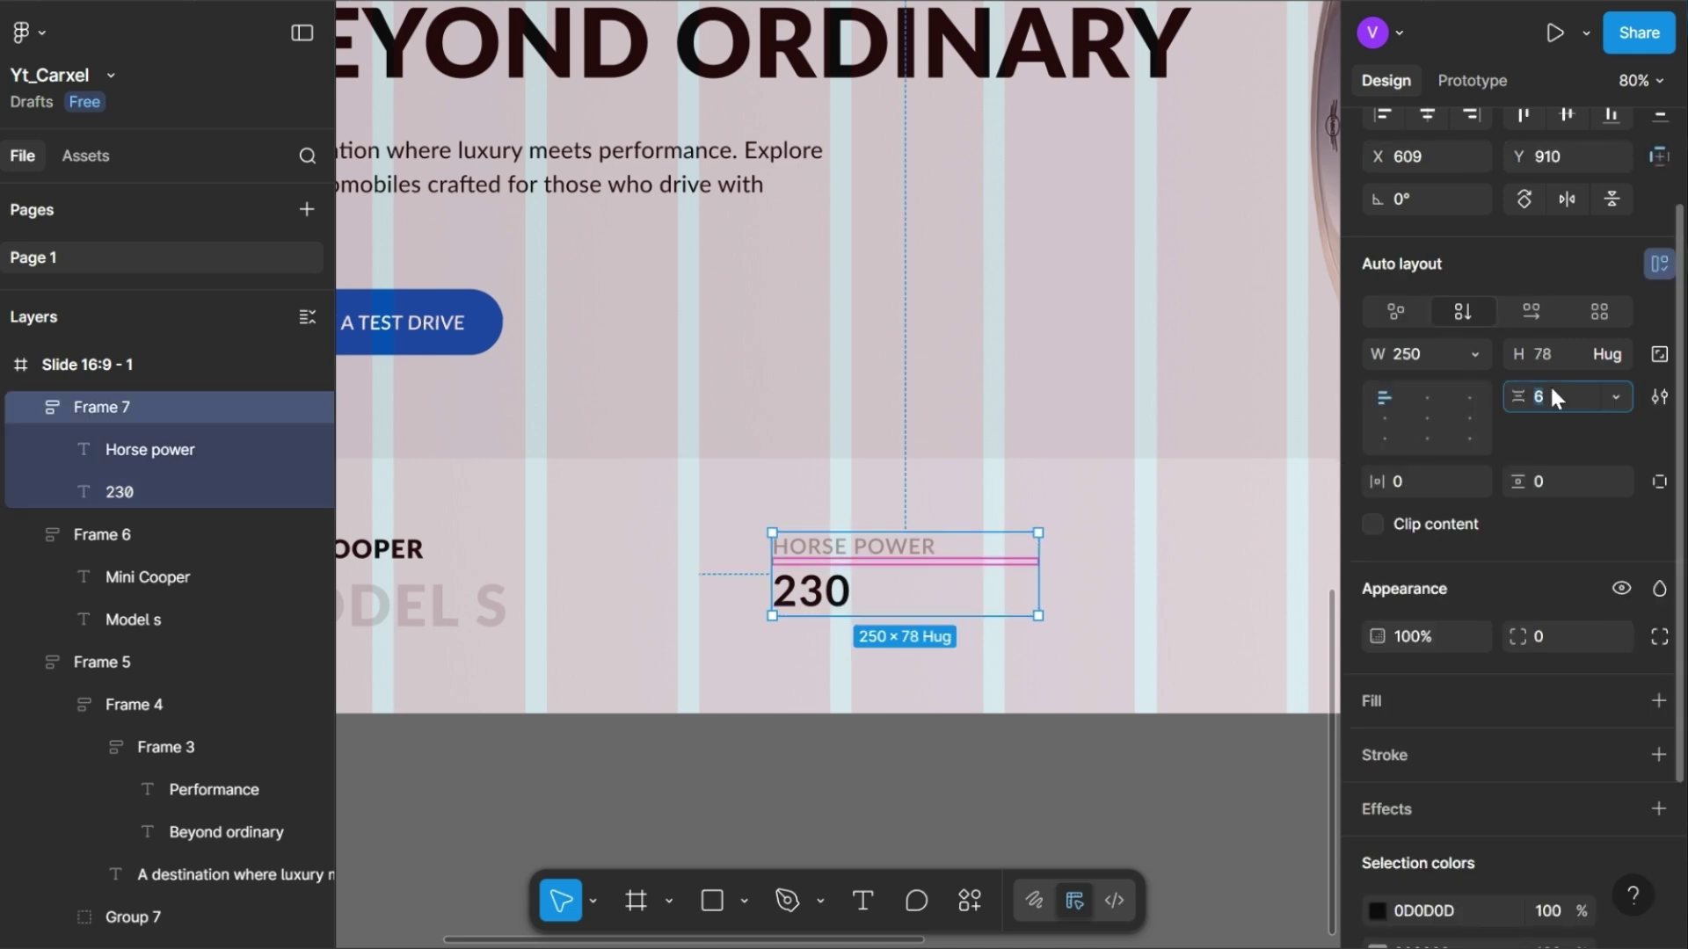
{"action": "left_click", "coordinate": [1101, 517]}
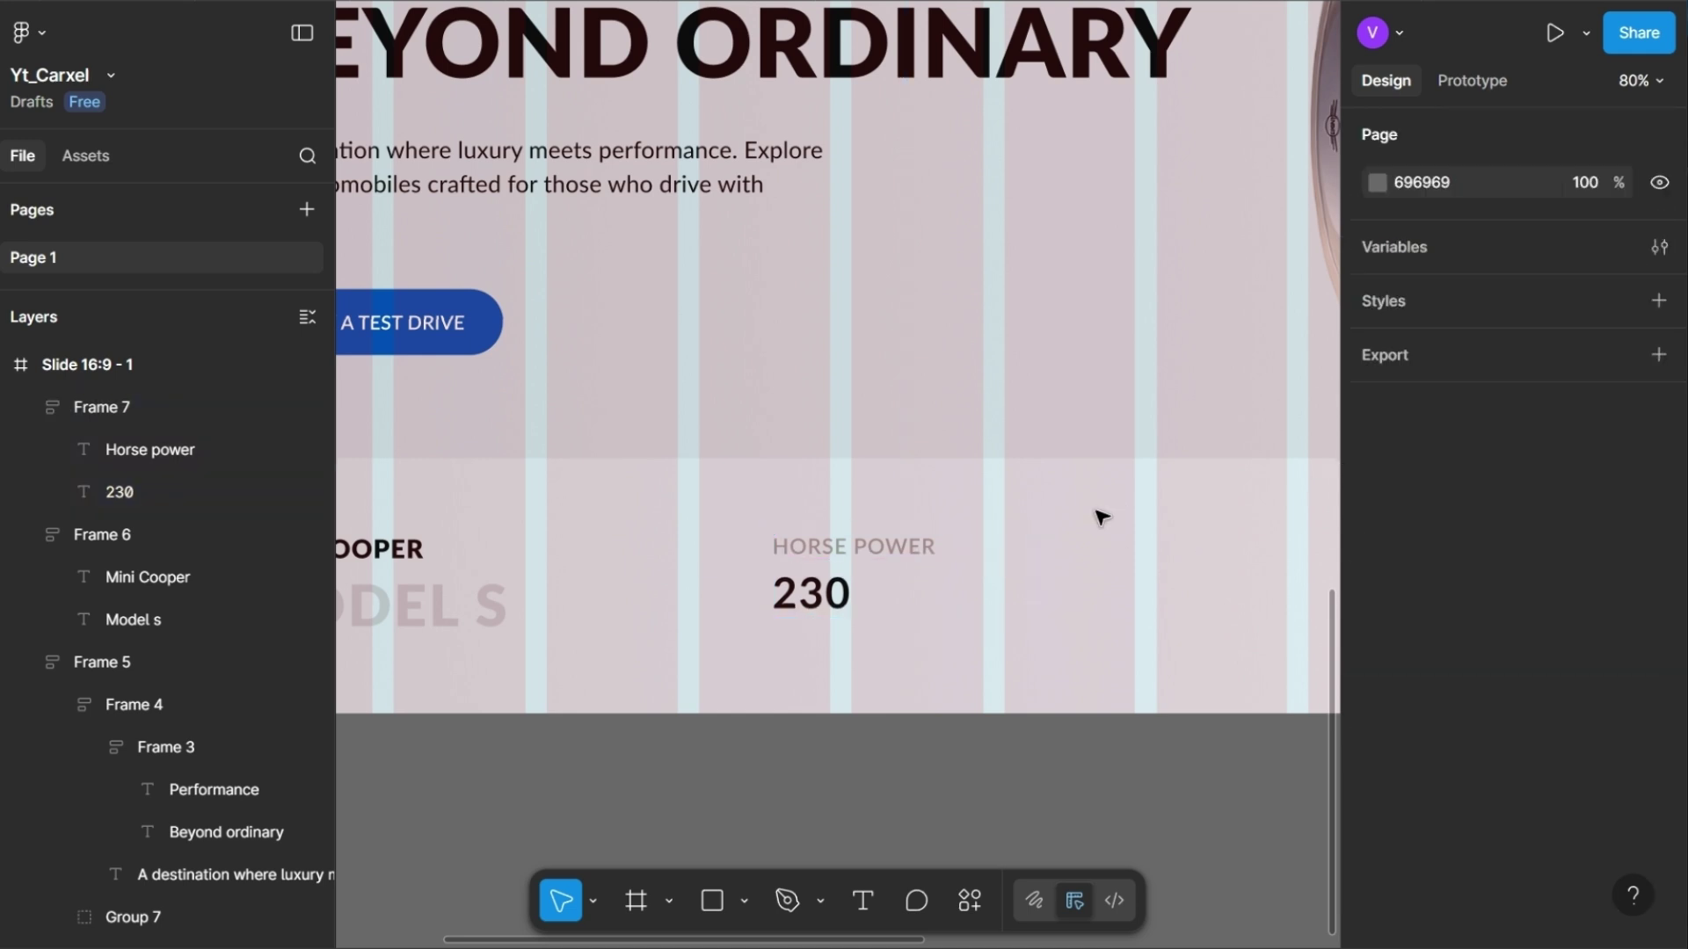
- Duplicate the "Horse power" frame to X 886, Y 910 and change the copy's label to "Engine type"
{"action": "left_click", "coordinate": [888, 592]}
{"action": "scroll", "coordinate": [889, 591], "scroll_direction": "right", "scroll_amount": 3}
{"action": "left_click_drag", "start_coordinate": [557, 575], "coordinate": [849, 565]}
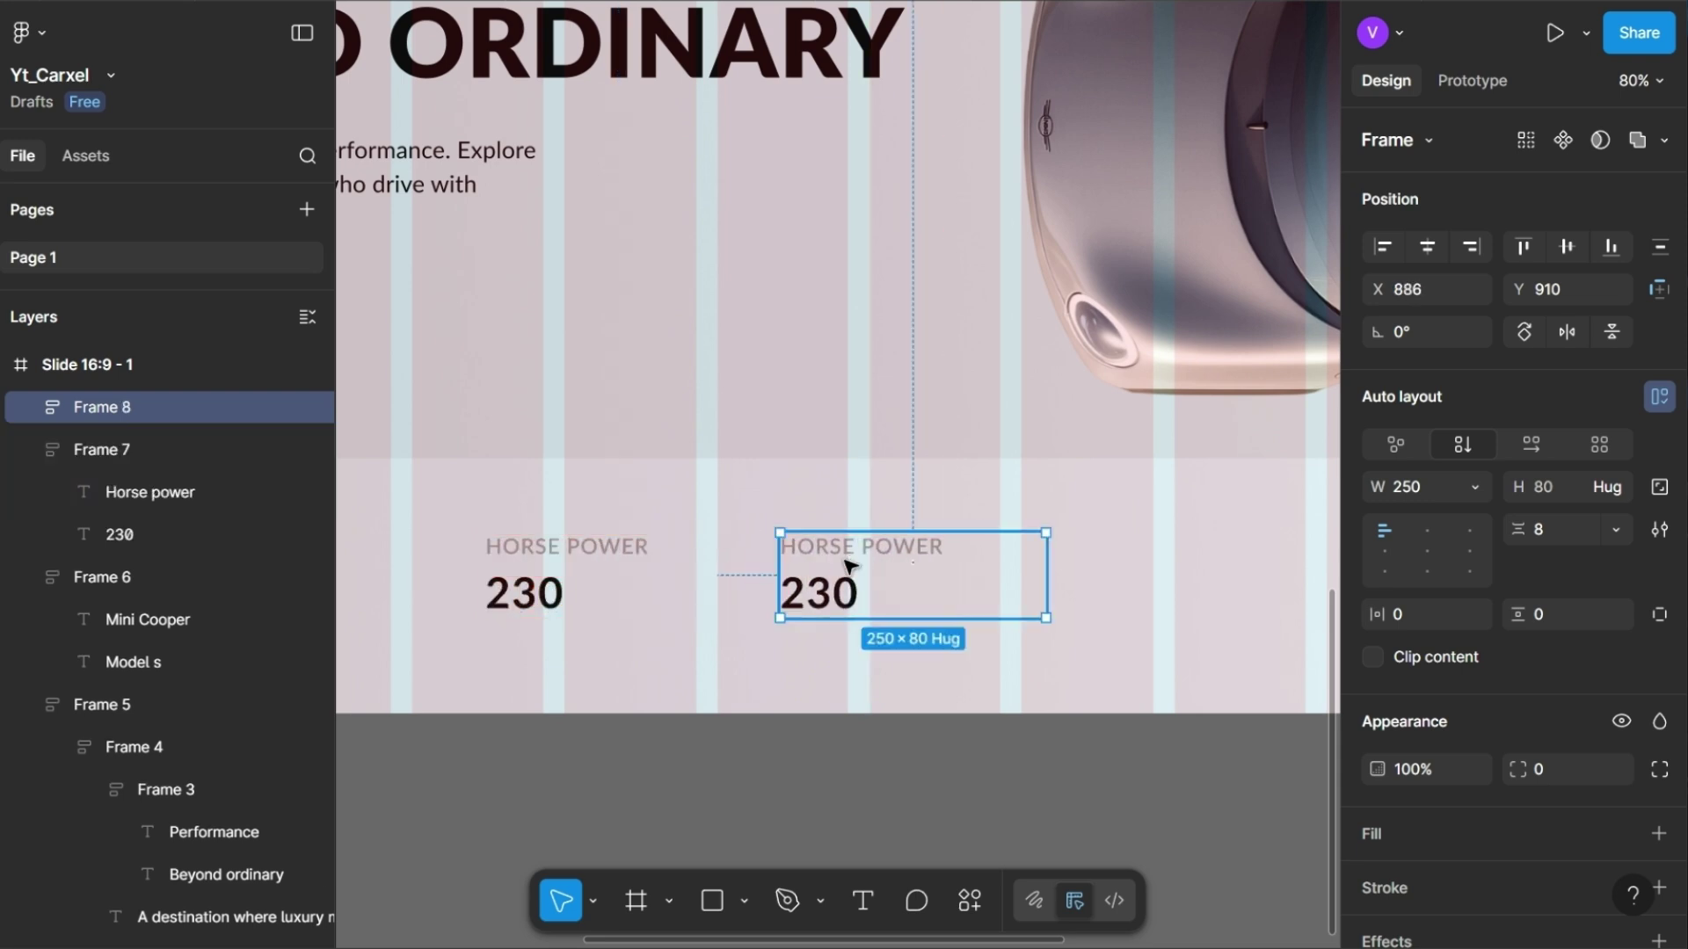
{"action": "double_click", "coordinate": [829, 546]}
{"action": "double_click", "coordinate": [829, 547]}
{"action": "type", "text": "Engine"}
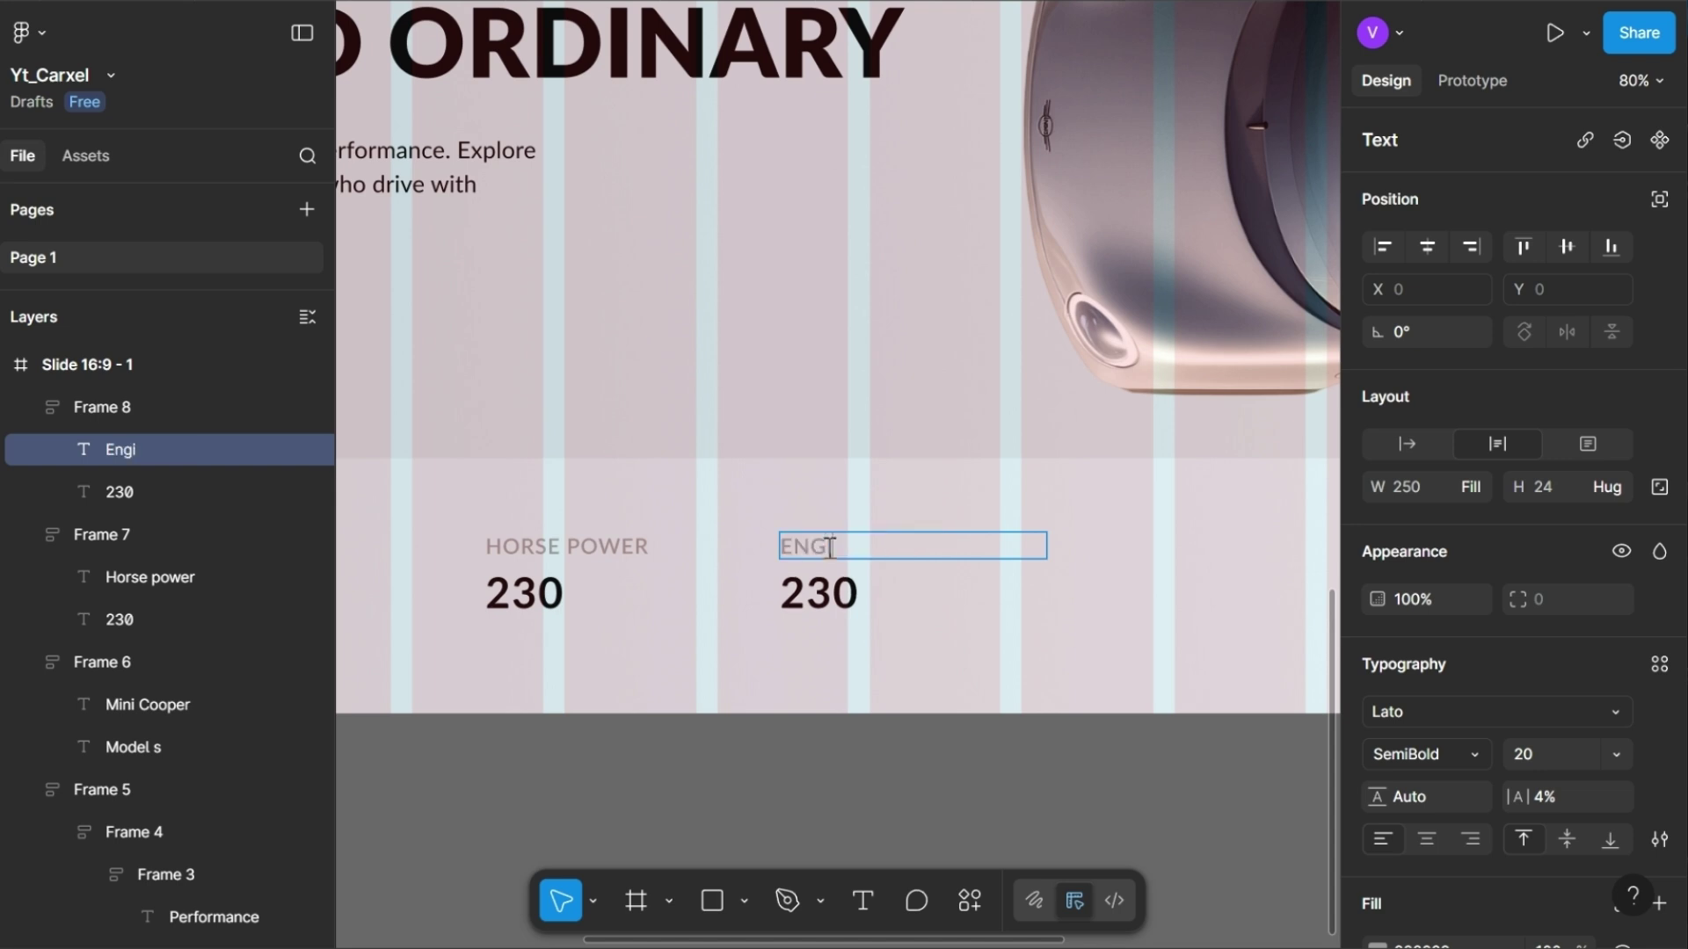
{"action": "type", "text": " type"}
- Replace the "230" under "Engine type" with "4-Cylinder" and set its letter case to as typed
{"action": "left_click", "coordinate": [844, 591]}
{"action": "double_click", "coordinate": [844, 591]}
{"action": "type", "text": "4-Cy"}
{"action": "key", "text": "BackSpace"}
{"action": "type", "text": "ylinder"}
{"action": "key", "text": "Escape"}
{"action": "scroll", "coordinate": [1422, 768], "scroll_direction": "down", "scroll_amount": 2}
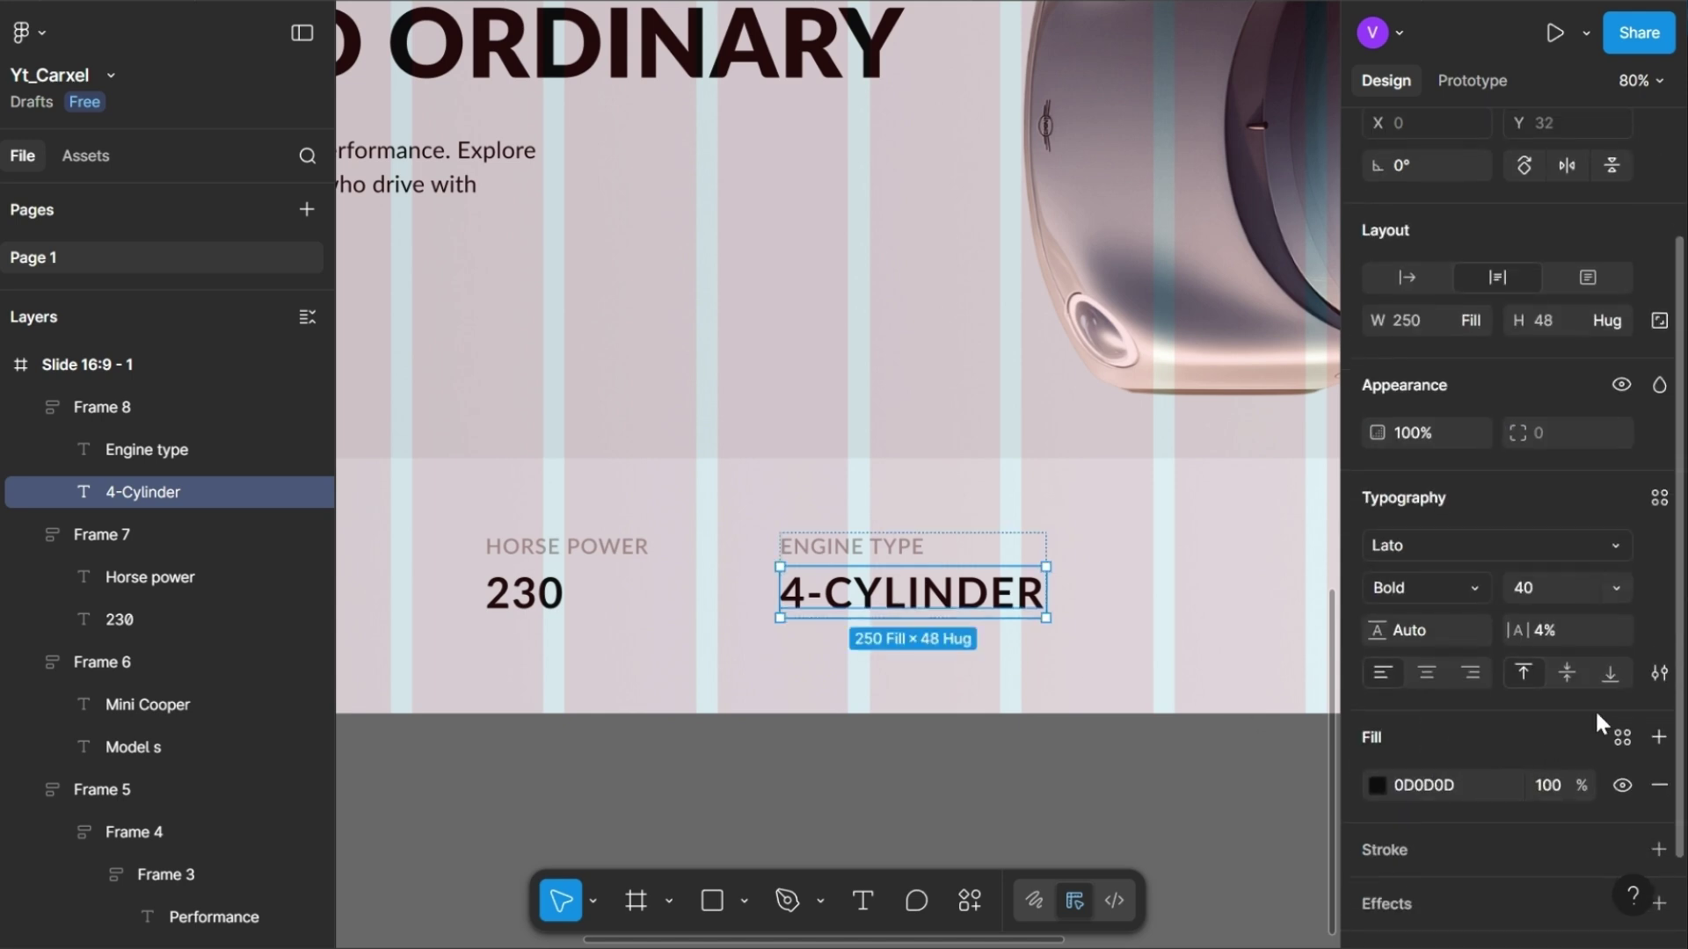
{"action": "left_click", "coordinate": [1659, 674]}
{"action": "left_click", "coordinate": [1179, 596]}
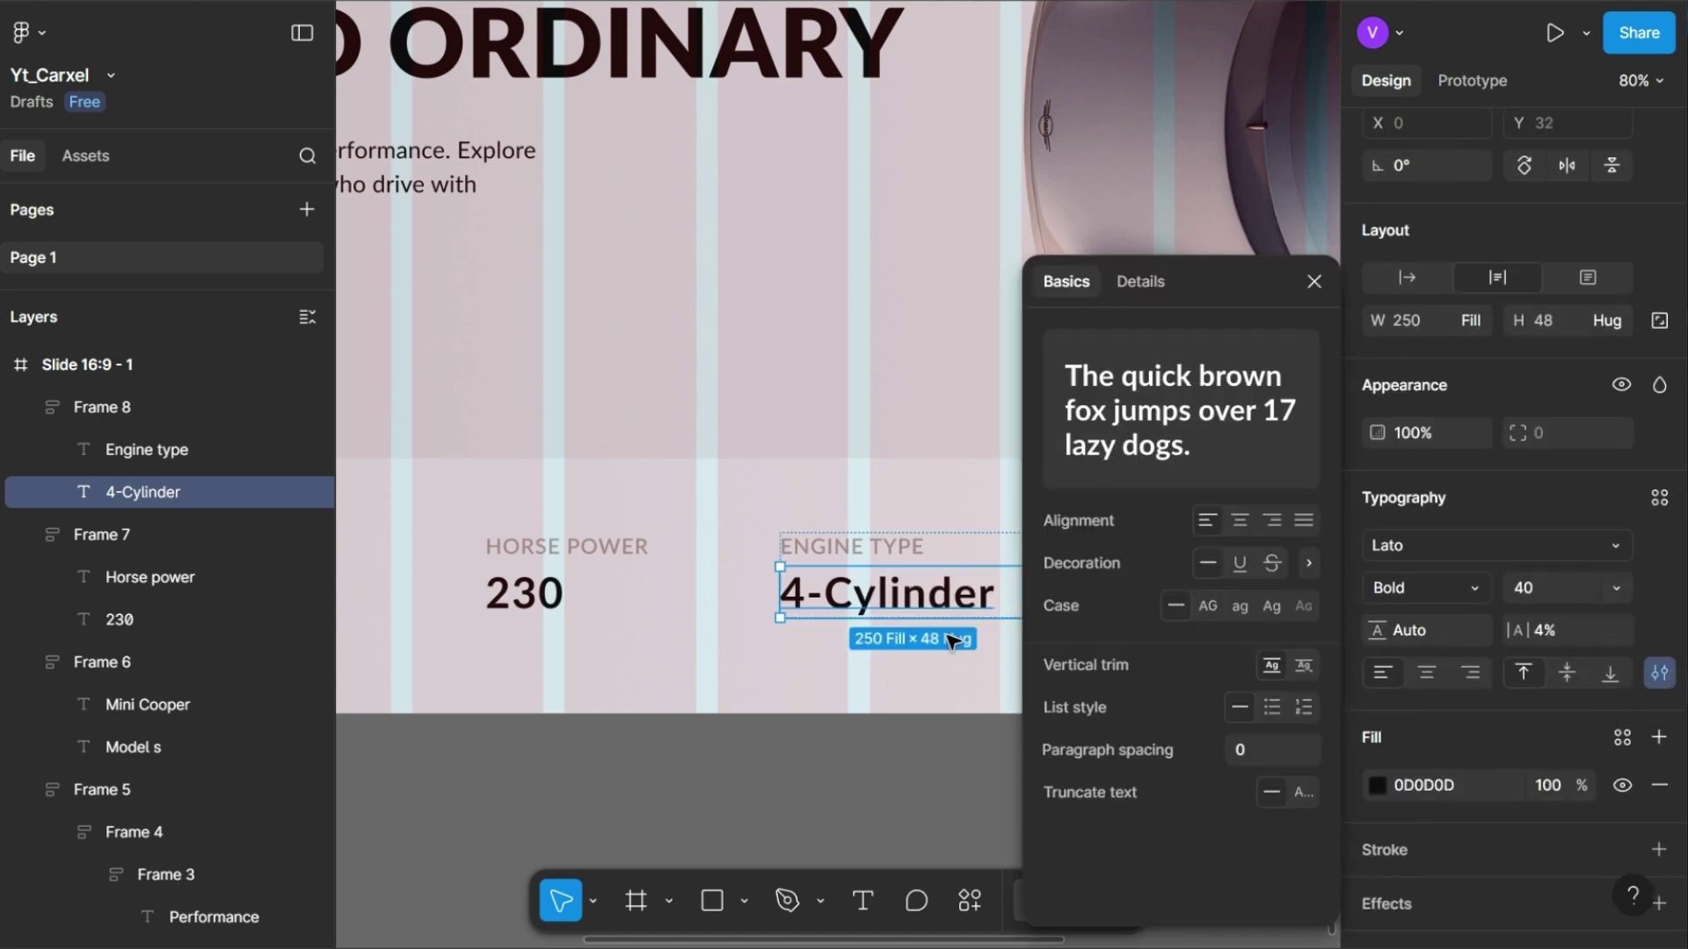
{"action": "left_click", "coordinate": [952, 640]}
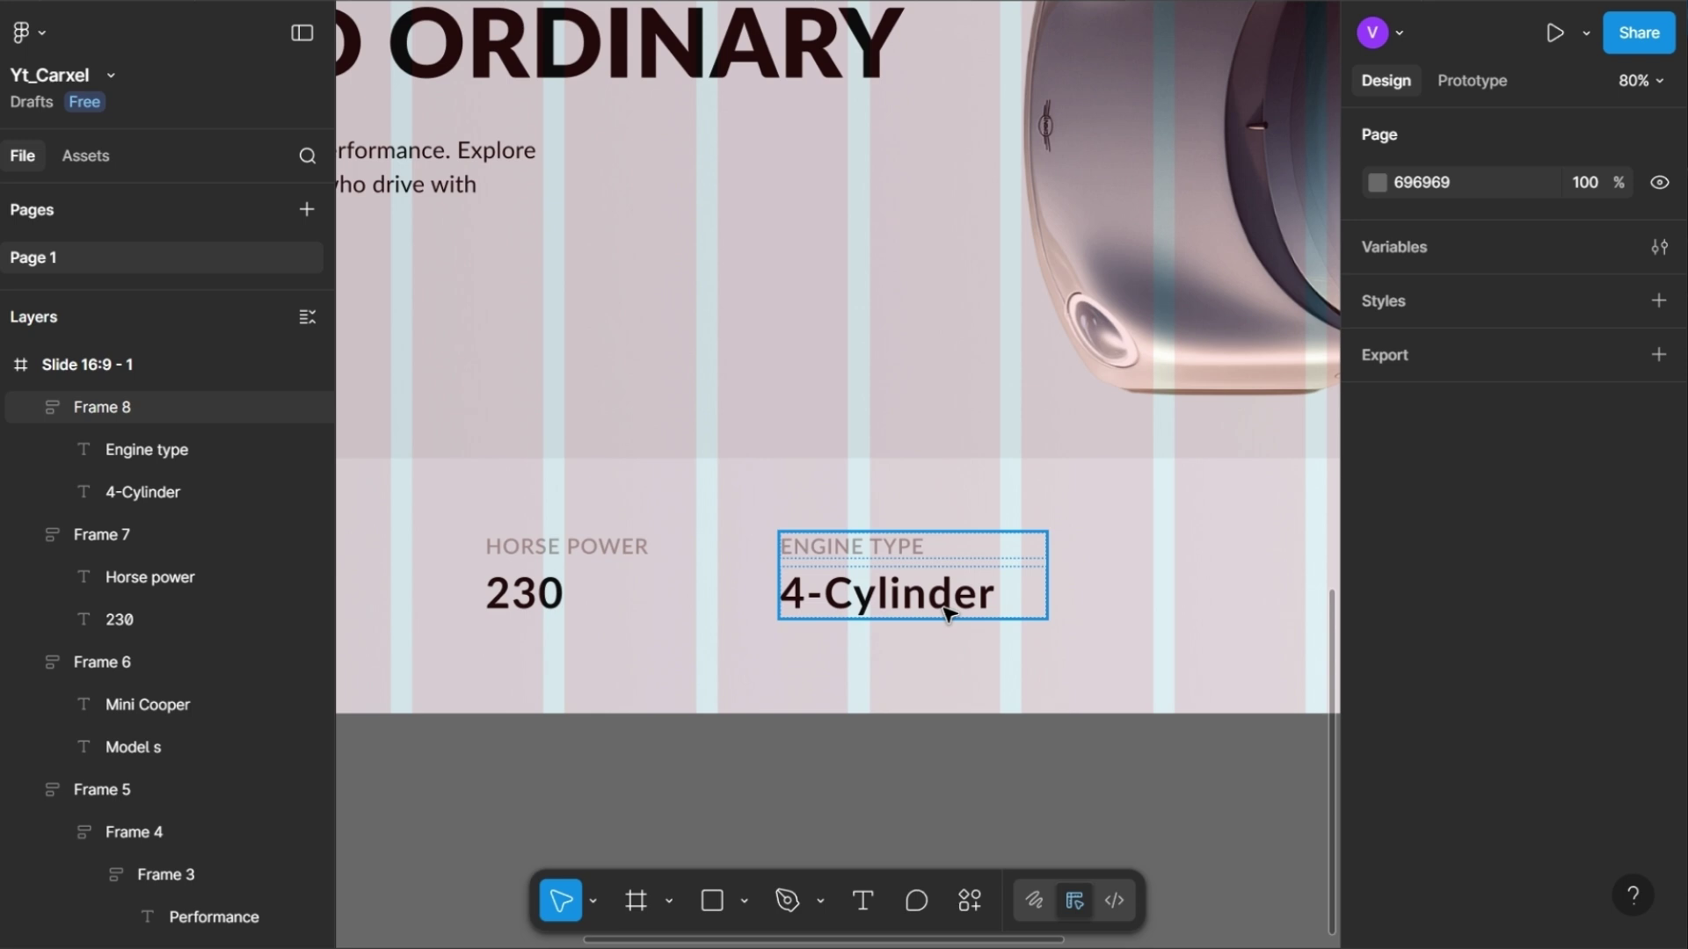
- Move the "Horse power" and "Engine type" frames together down to Y 920
{"action": "left_click", "coordinate": [948, 613]}
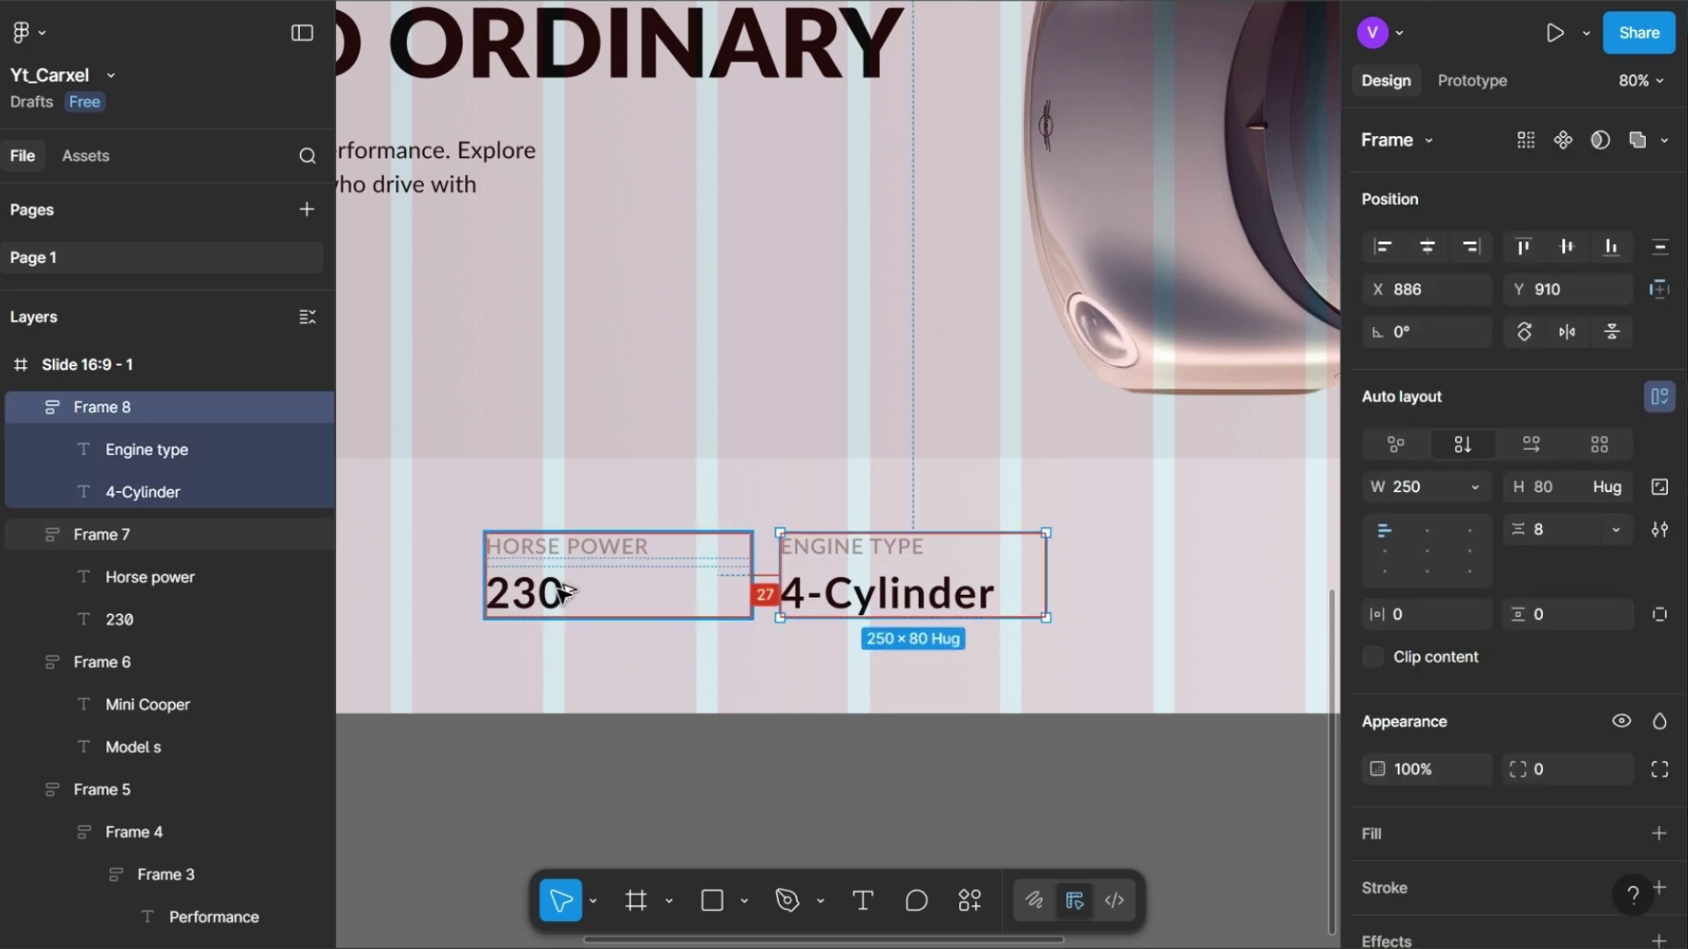
{"action": "left_click", "coordinate": [562, 592], "text": "shift"}
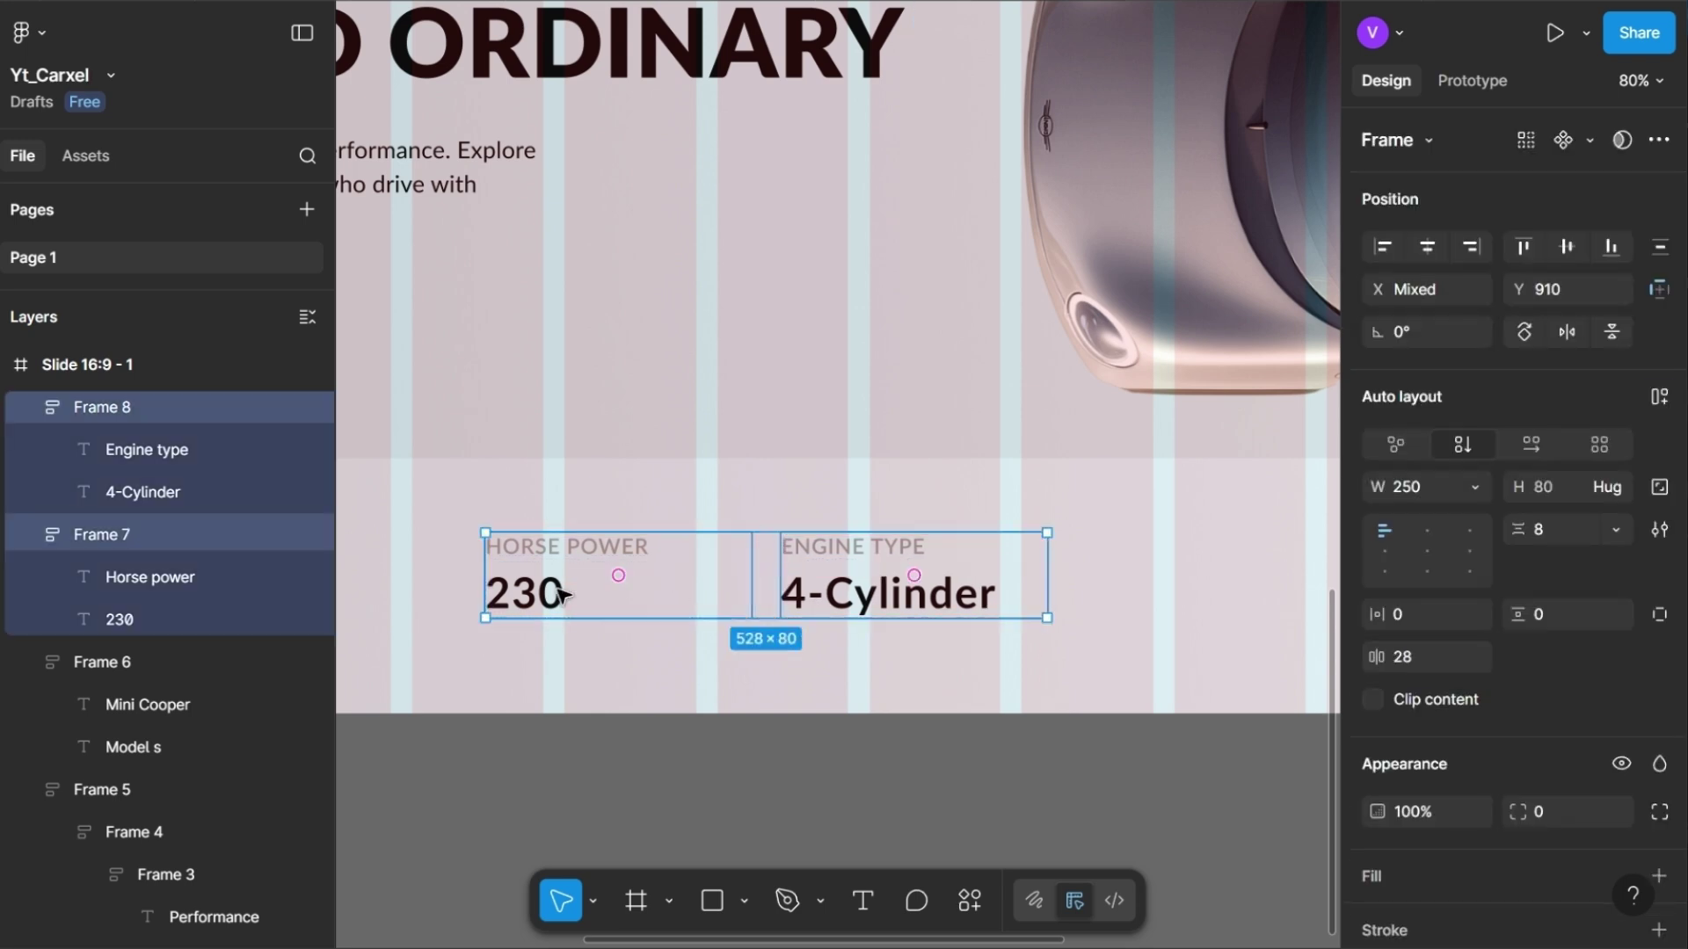
{"action": "key", "text": "alt"}
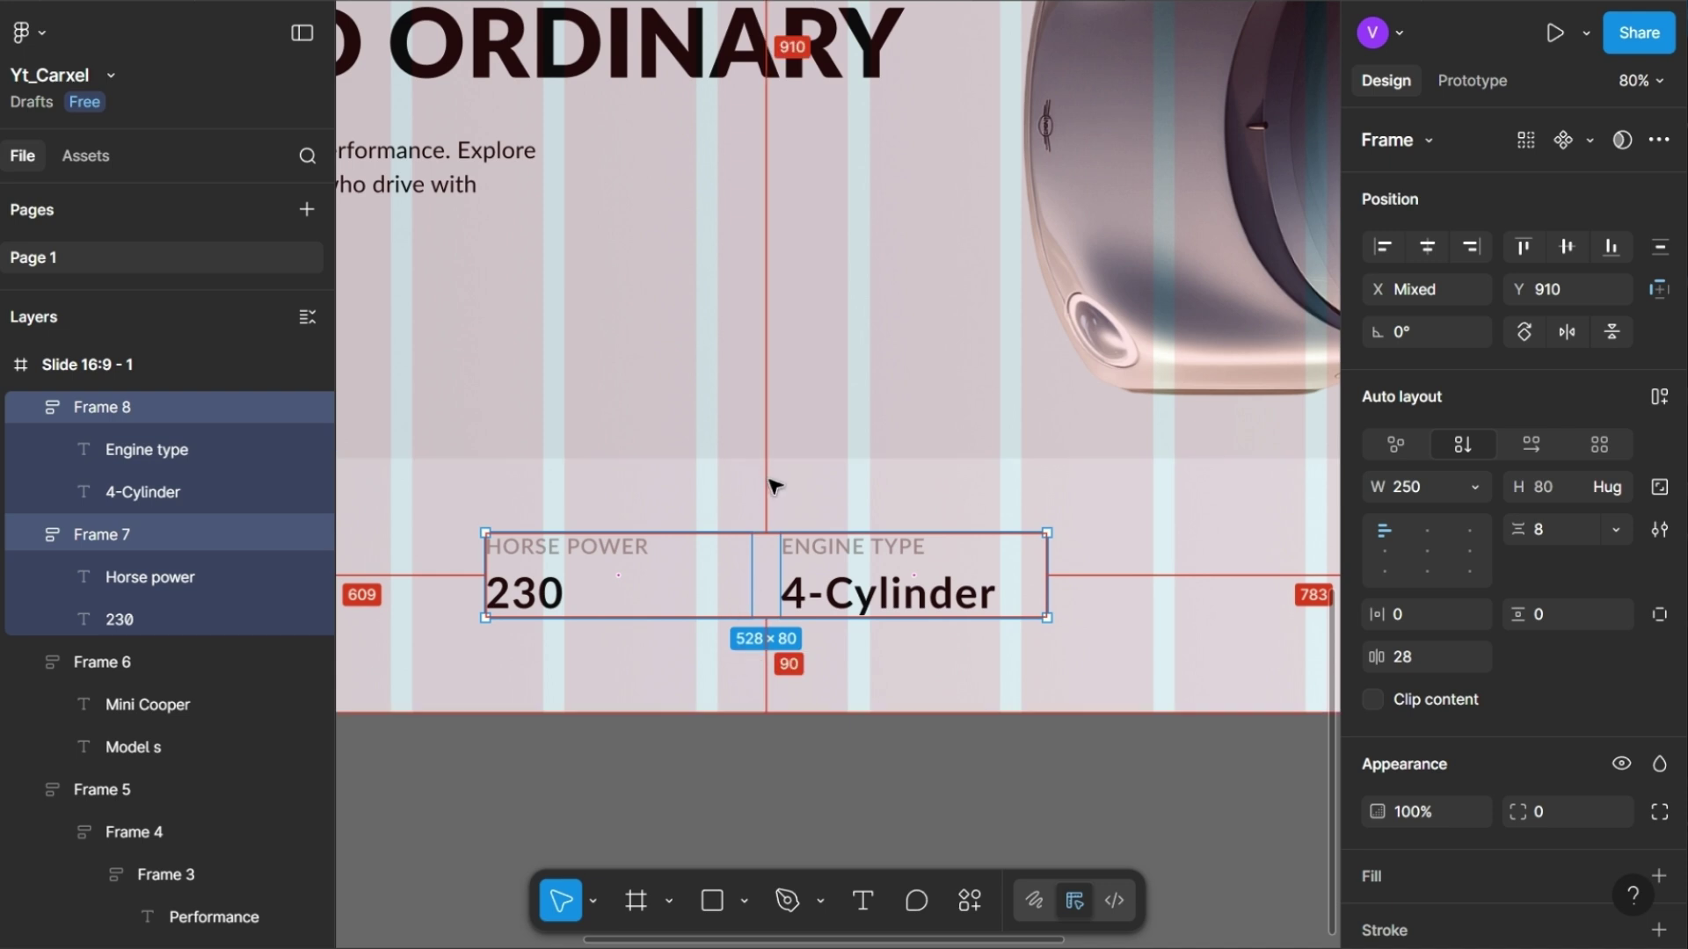
{"action": "key", "text": "shift+Down"}
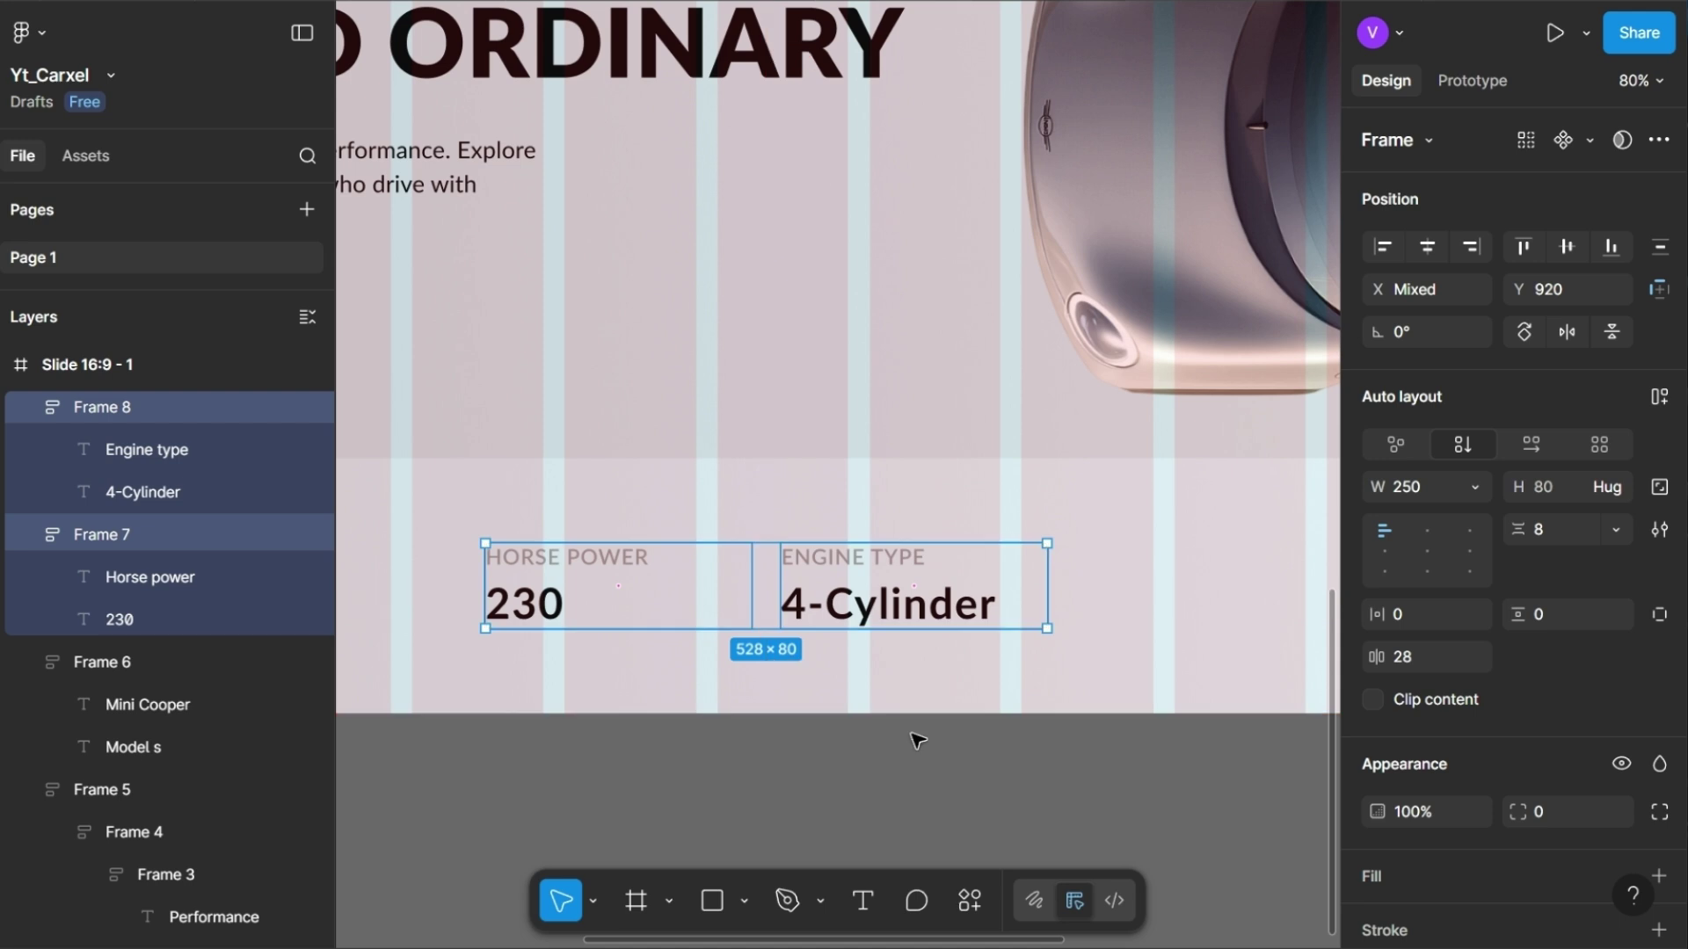
{"action": "left_click", "coordinate": [981, 681]}
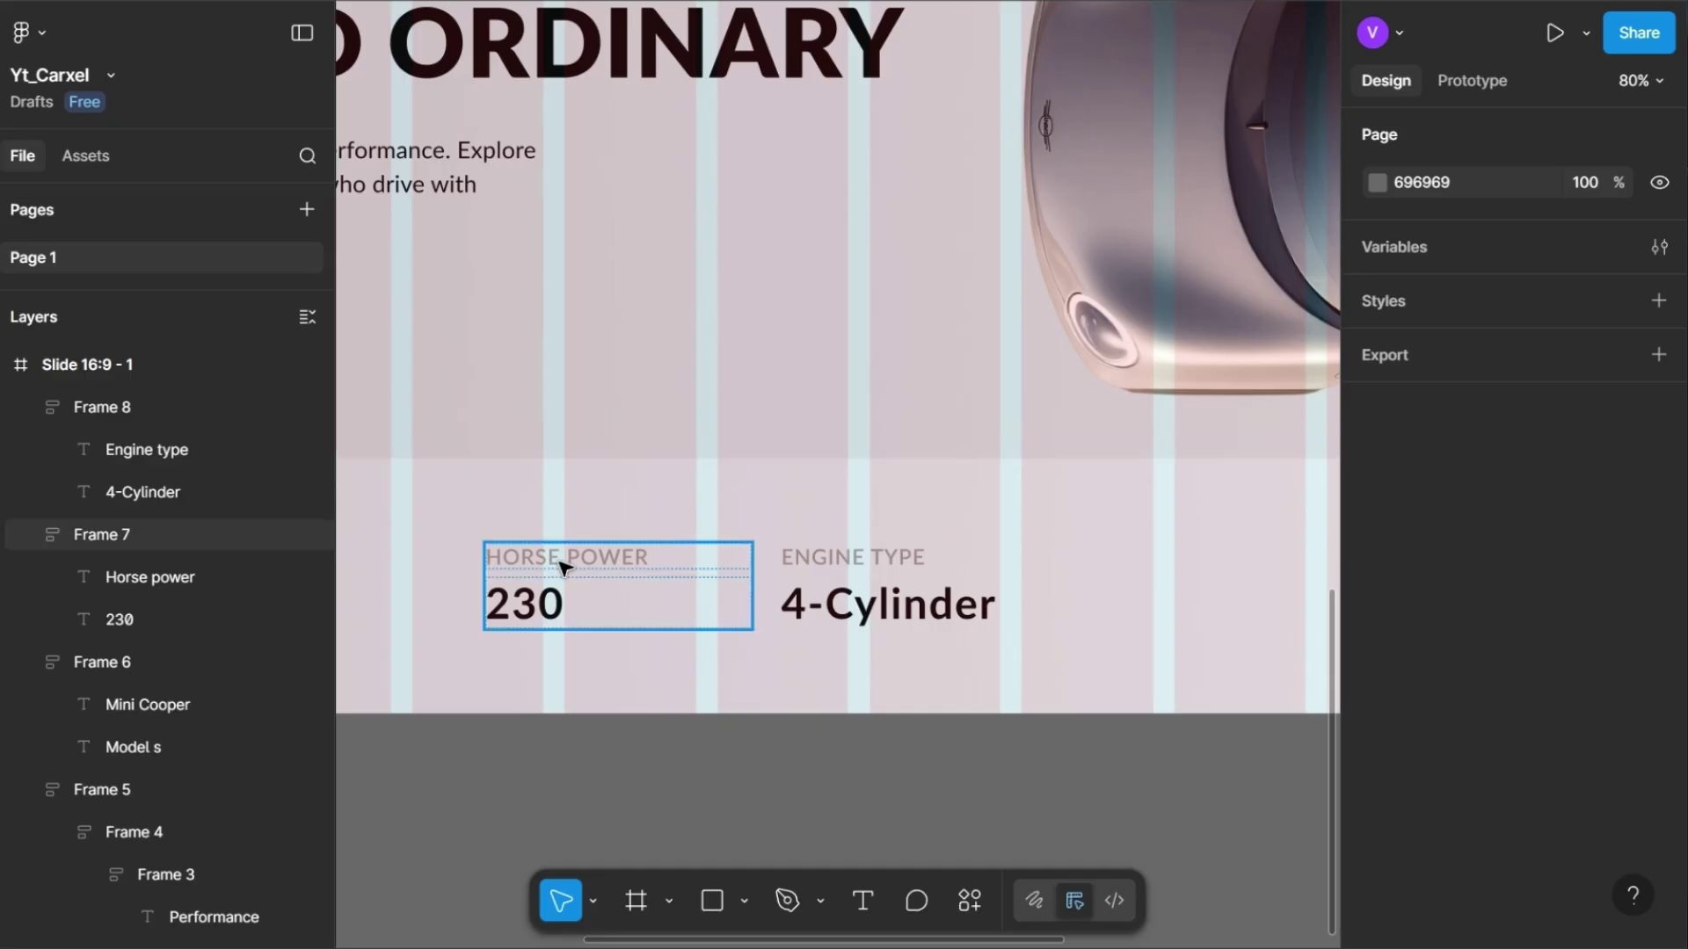
- Combine the "Horse power" and "Engine type" frames in a horizontal auto layout and shift it to X 696
{"action": "left_click", "coordinate": [563, 567]}
{"action": "left_click", "coordinate": [836, 554], "text": "shift"}
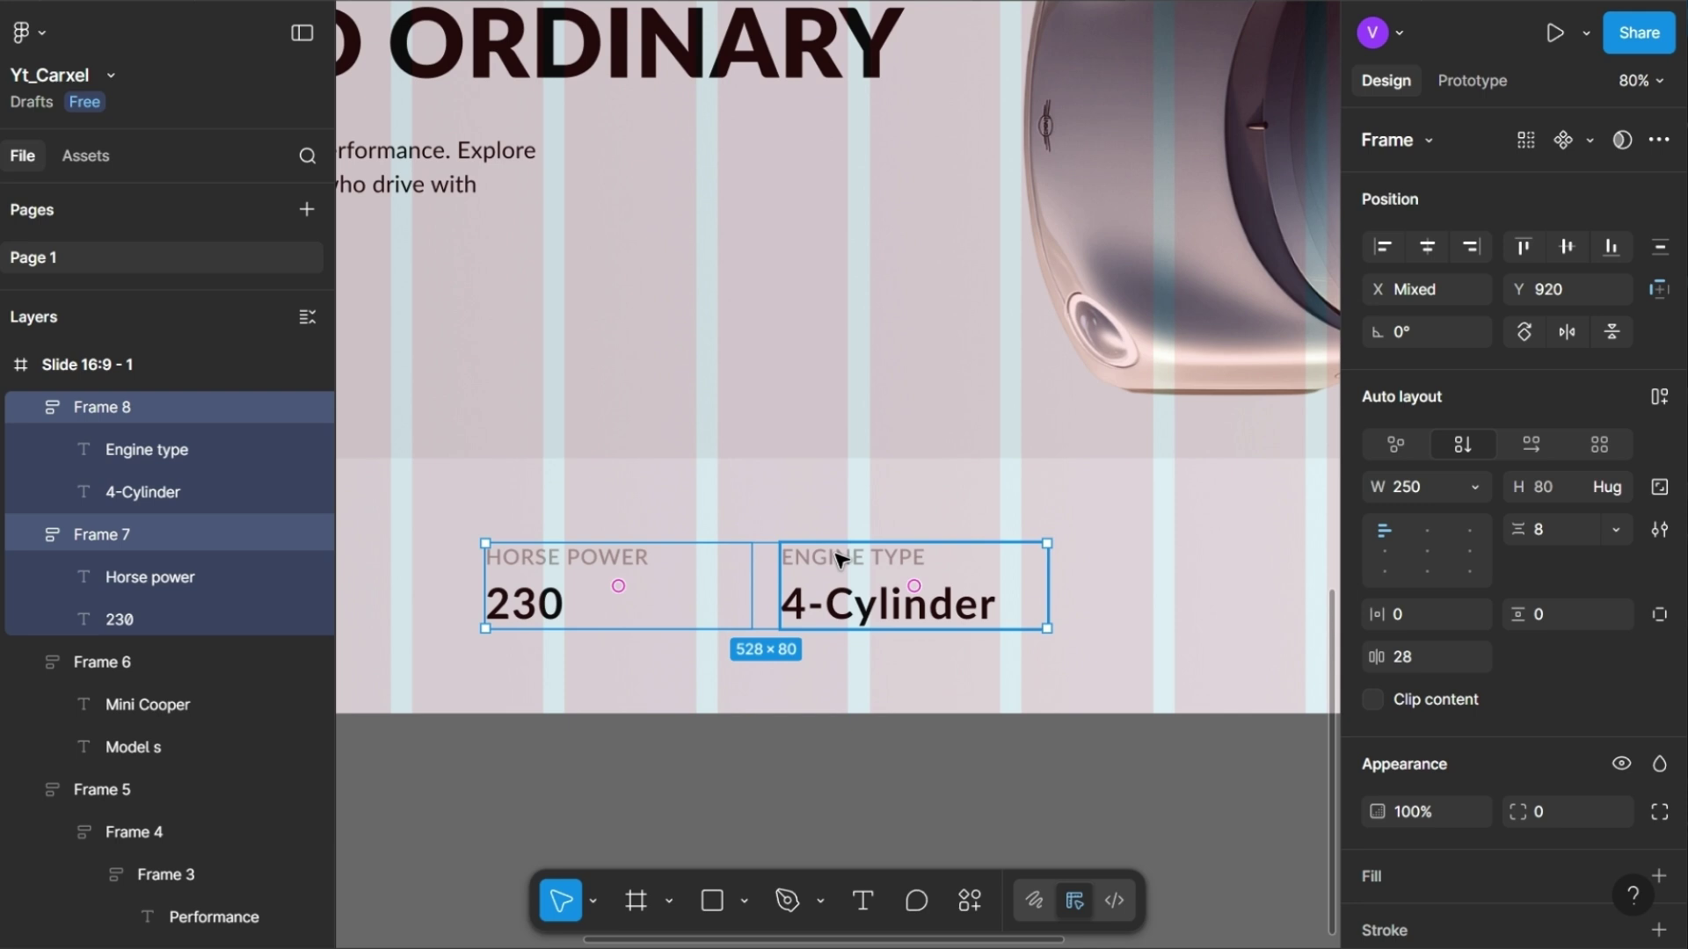
{"action": "key", "text": "shift+a"}
{"action": "left_click_drag", "start_coordinate": [1351, 299], "coordinate": [1427, 299]}
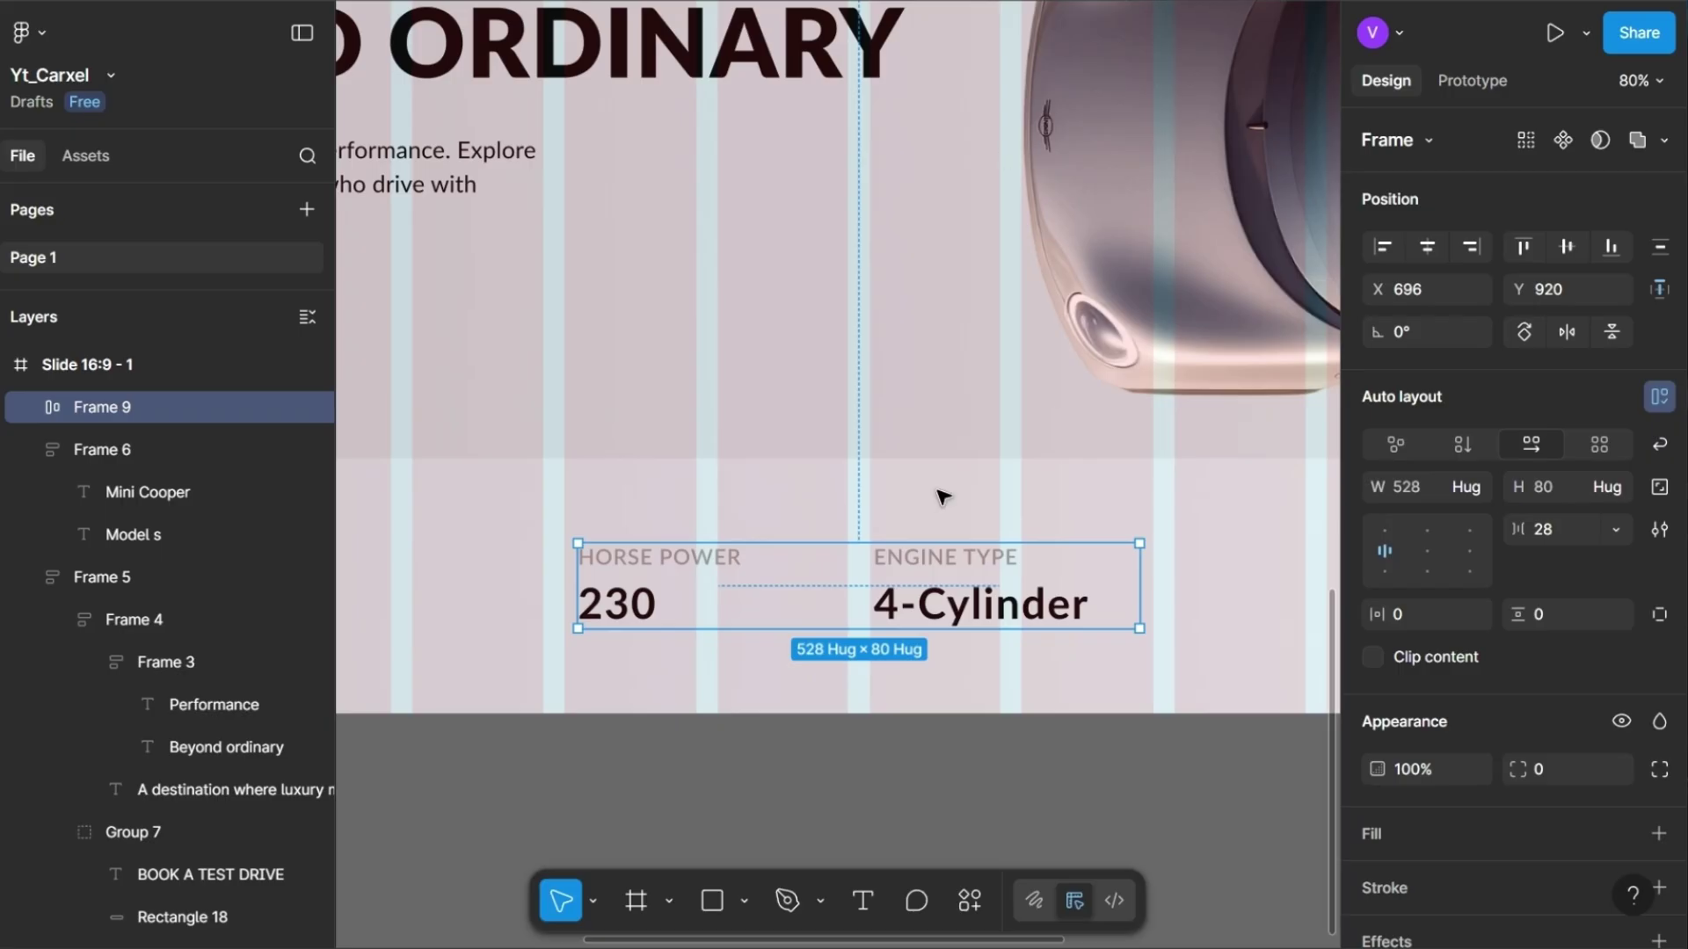
- Move the small car image from above the slide into the bottom row at X 1523, Y 899
{"action": "scroll", "coordinate": [943, 497], "scroll_direction": "down", "scroll_amount": 8}
{"action": "scroll", "coordinate": [929, 209], "scroll_direction": "up", "scroll_amount": 2}
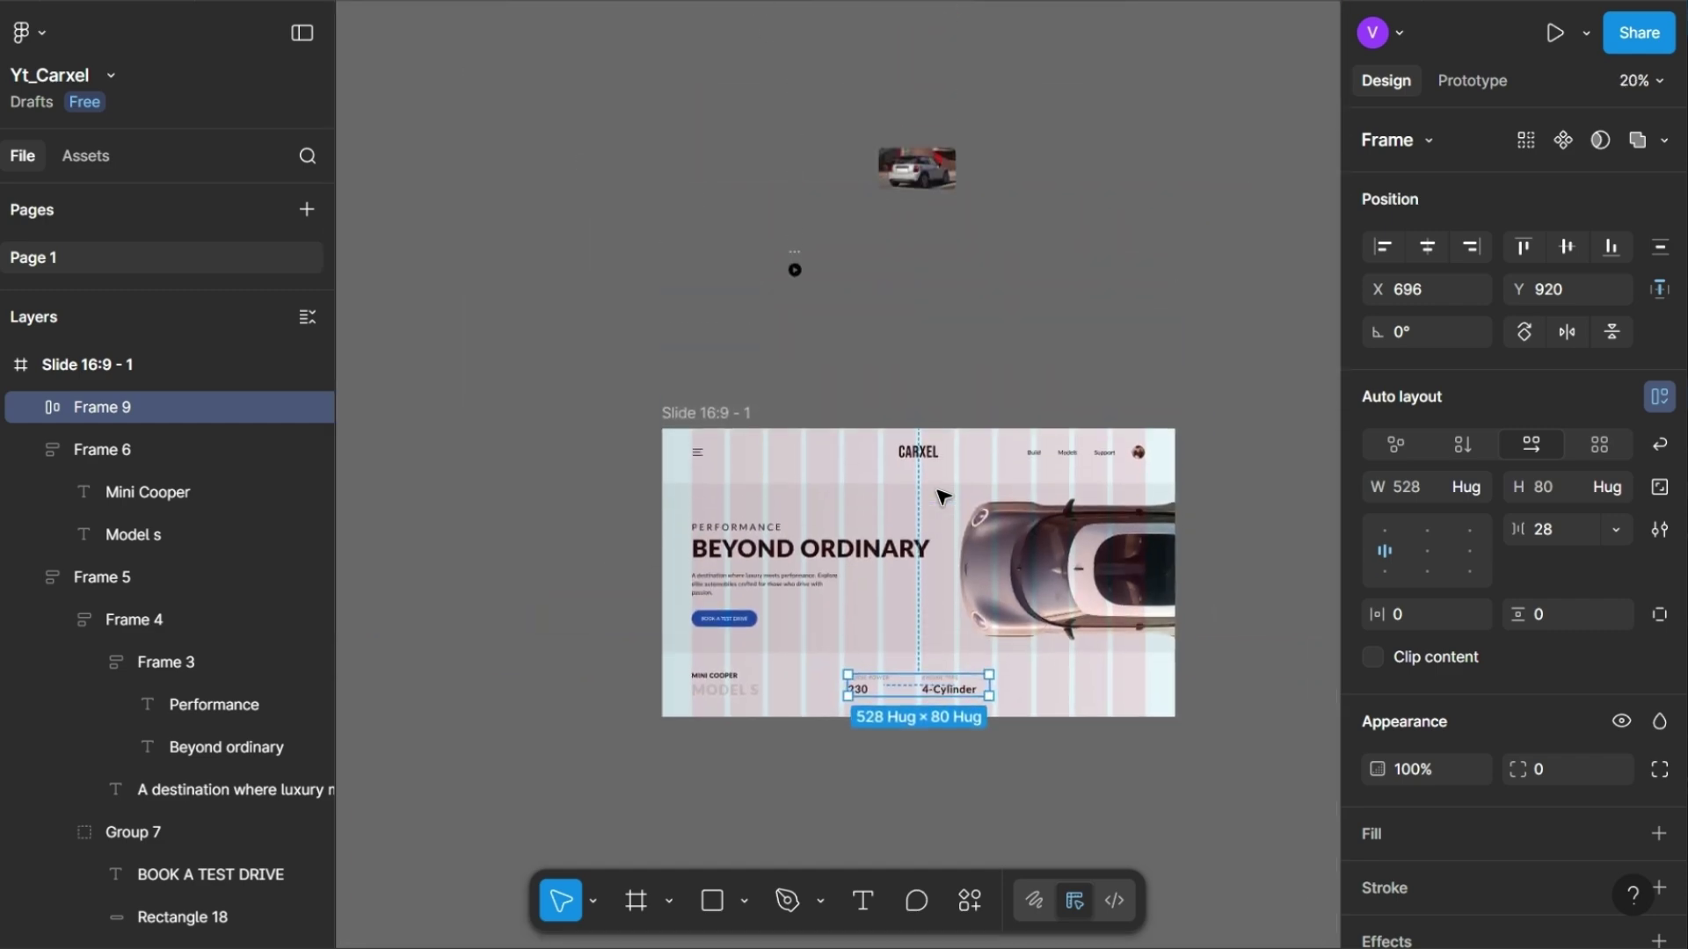
{"action": "left_click", "coordinate": [926, 184]}
{"action": "left_click_drag", "start_coordinate": [915, 167], "coordinate": [1106, 687]}
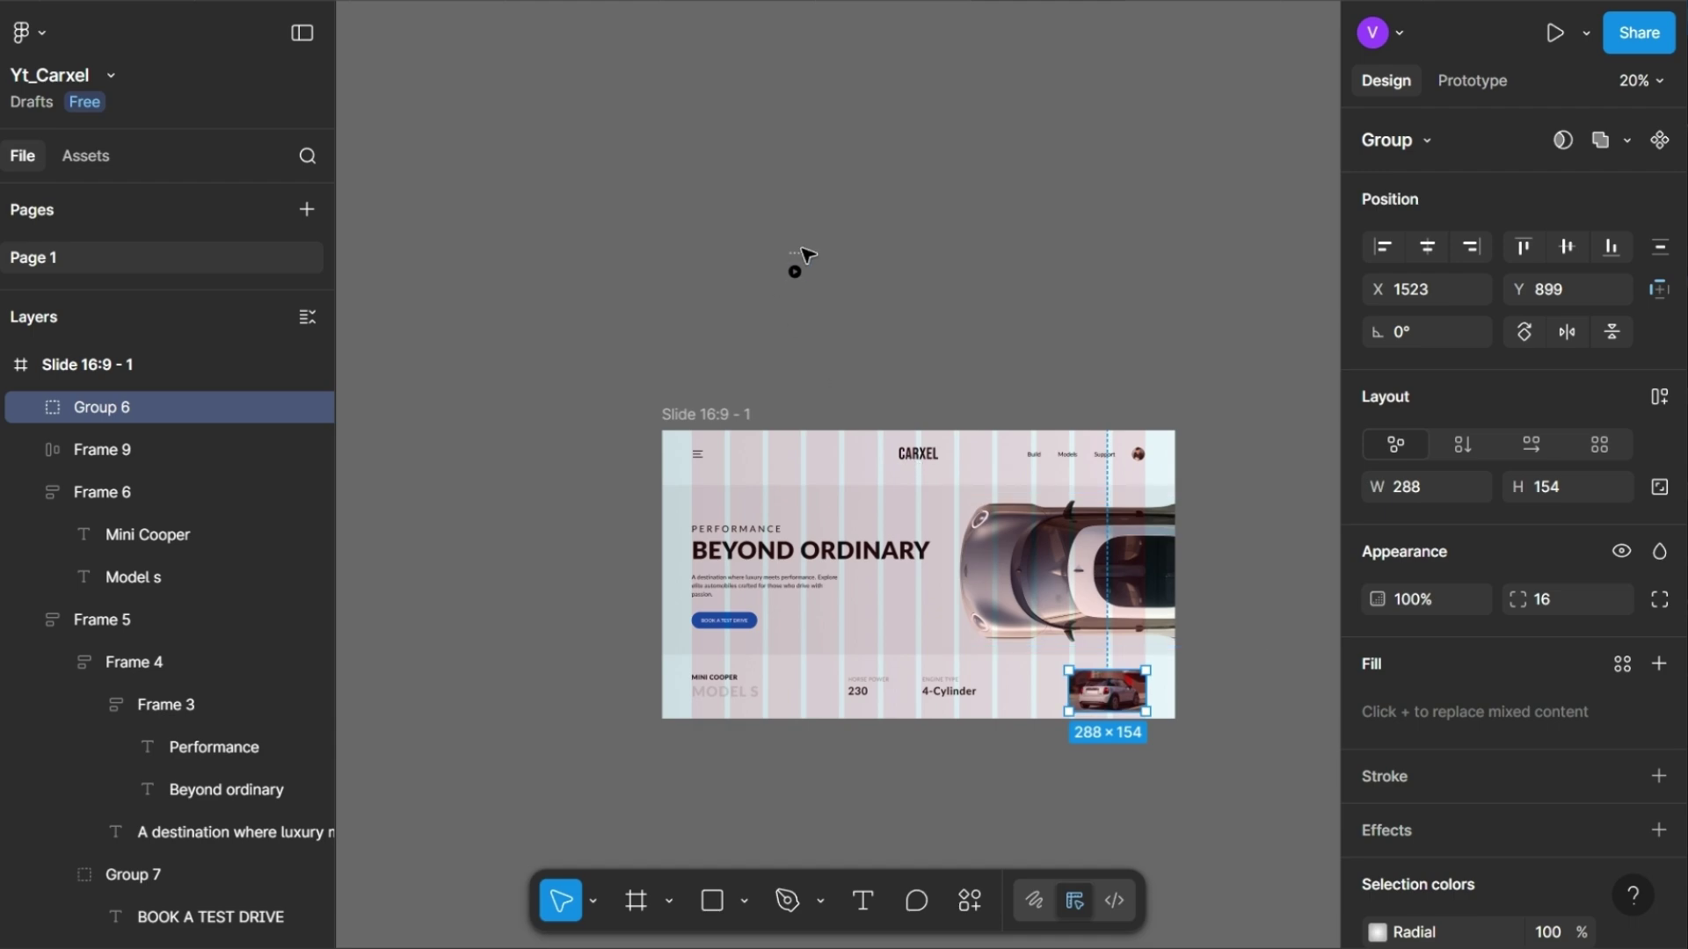
- Move the black play icon from above the slide to the empty canvas beside the car thumbnail
{"action": "left_click", "coordinate": [795, 268]}
{"action": "left_click_drag", "start_coordinate": [795, 272], "coordinate": [1213, 689]}
{"action": "scroll", "coordinate": [1215, 680], "scroll_direction": "up", "scroll_amount": 2}
{"action": "scroll", "coordinate": [1214, 679], "scroll_direction": "up", "scroll_amount": 8}
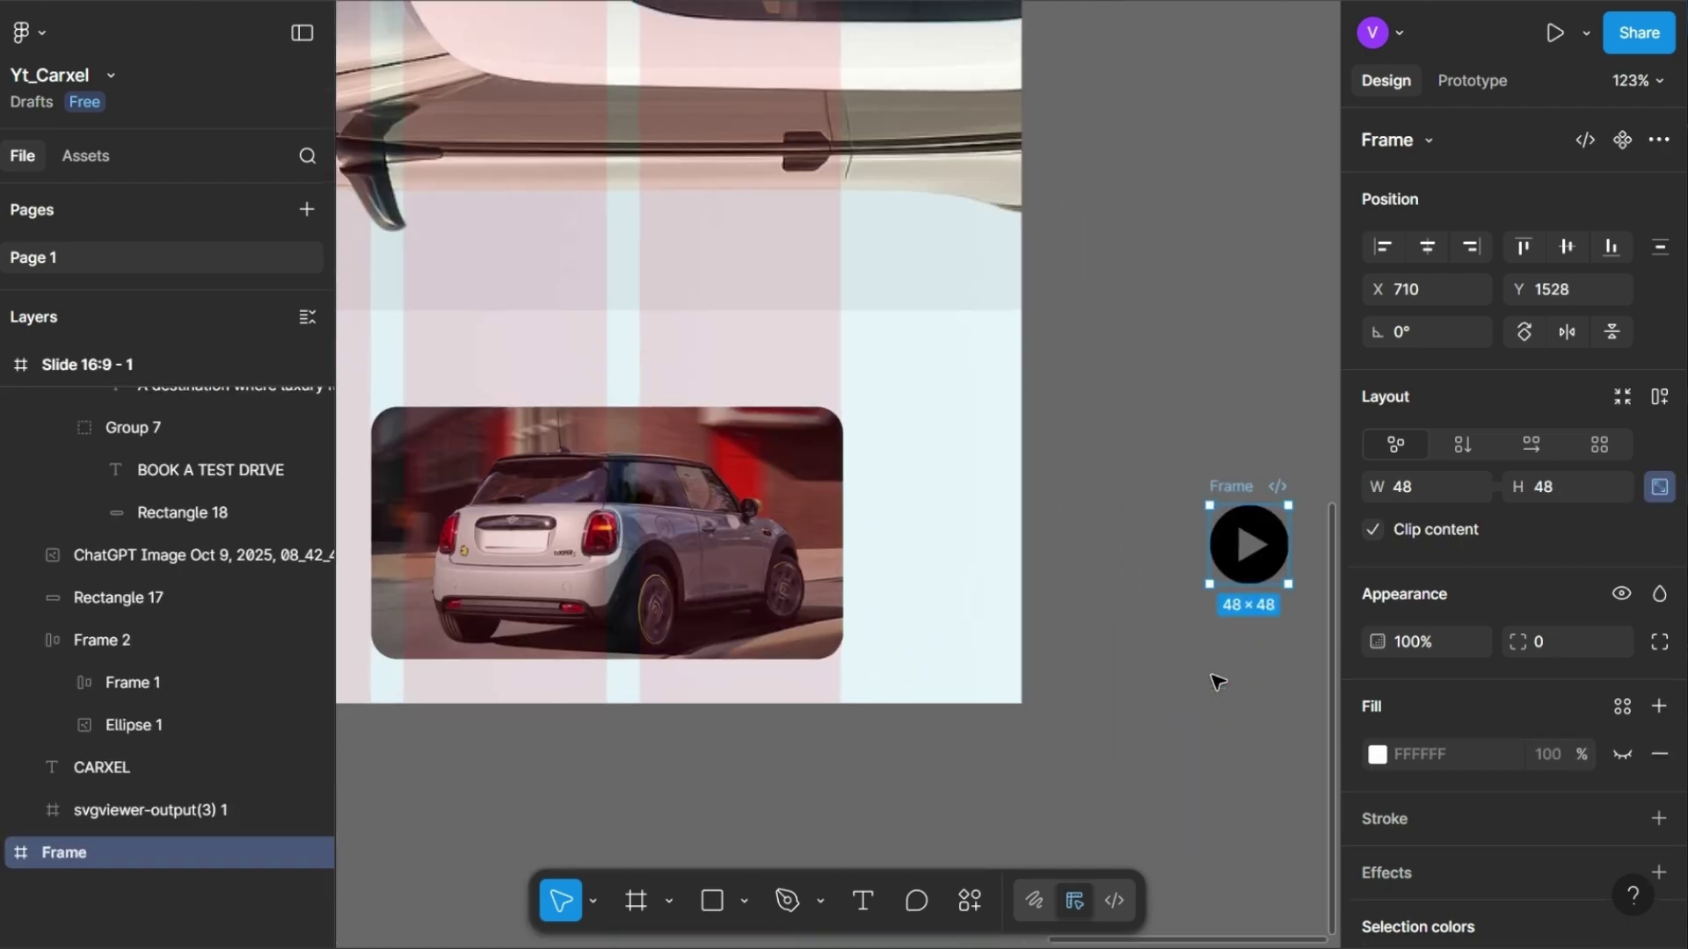
- Nudge the car thumbnail group to X 1522, Y 883 so it is vertically centred in the bottom band
{"action": "left_click", "coordinate": [877, 518]}
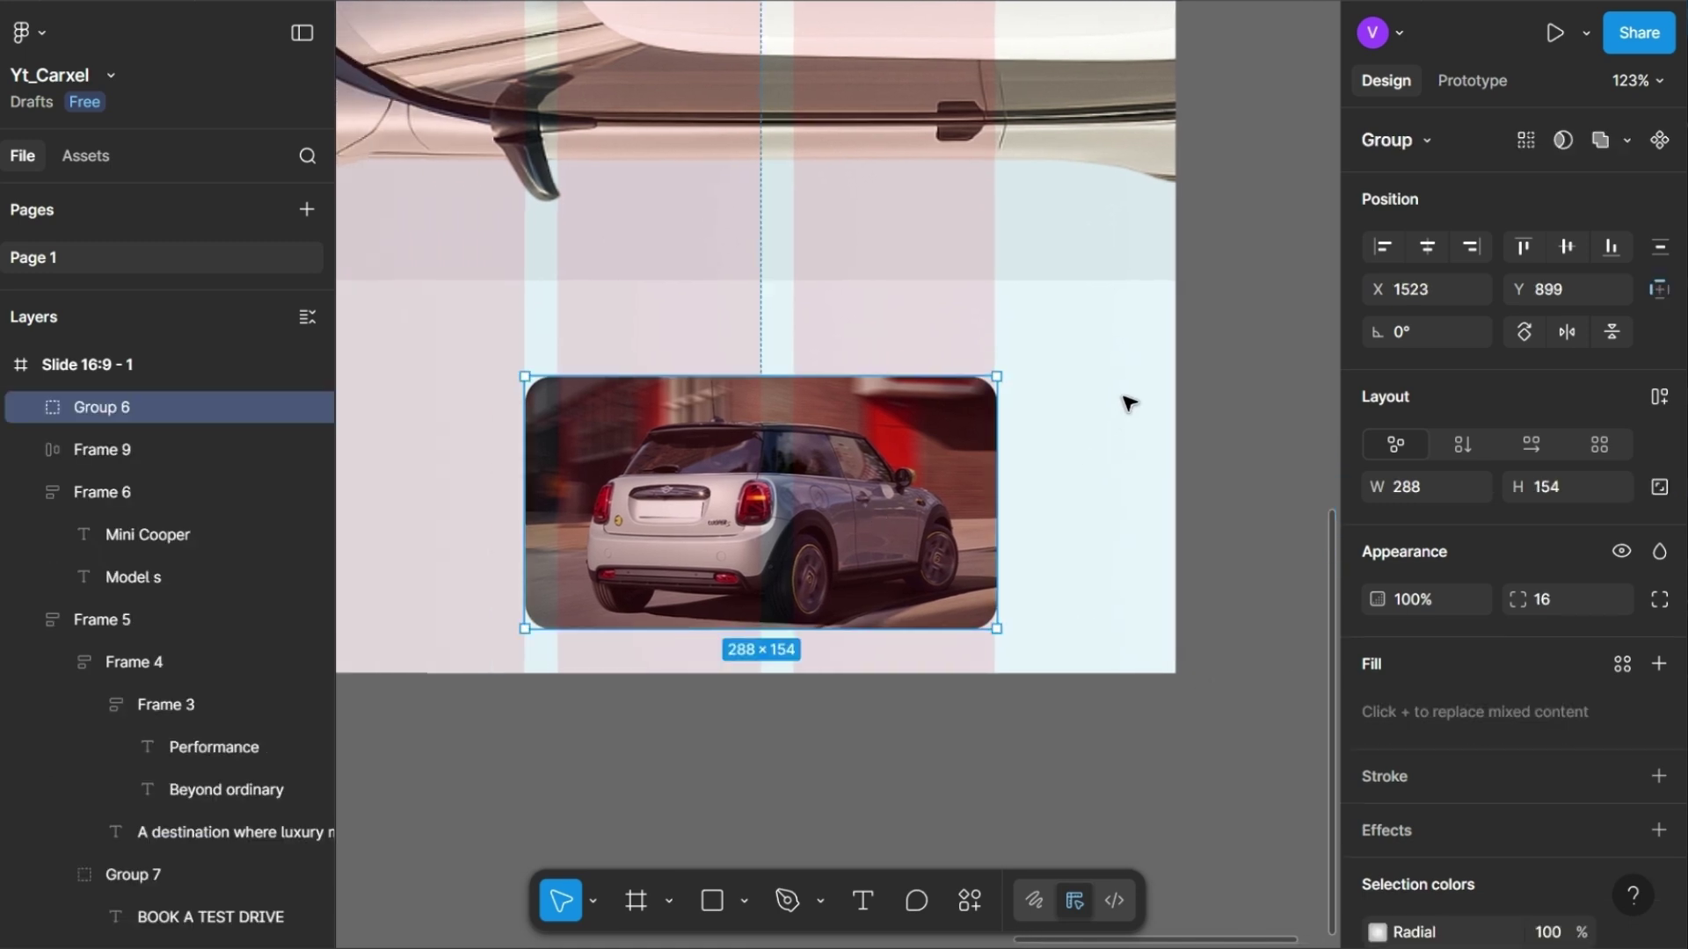
{"action": "key", "text": "alt"}
{"action": "key", "text": "Left"}
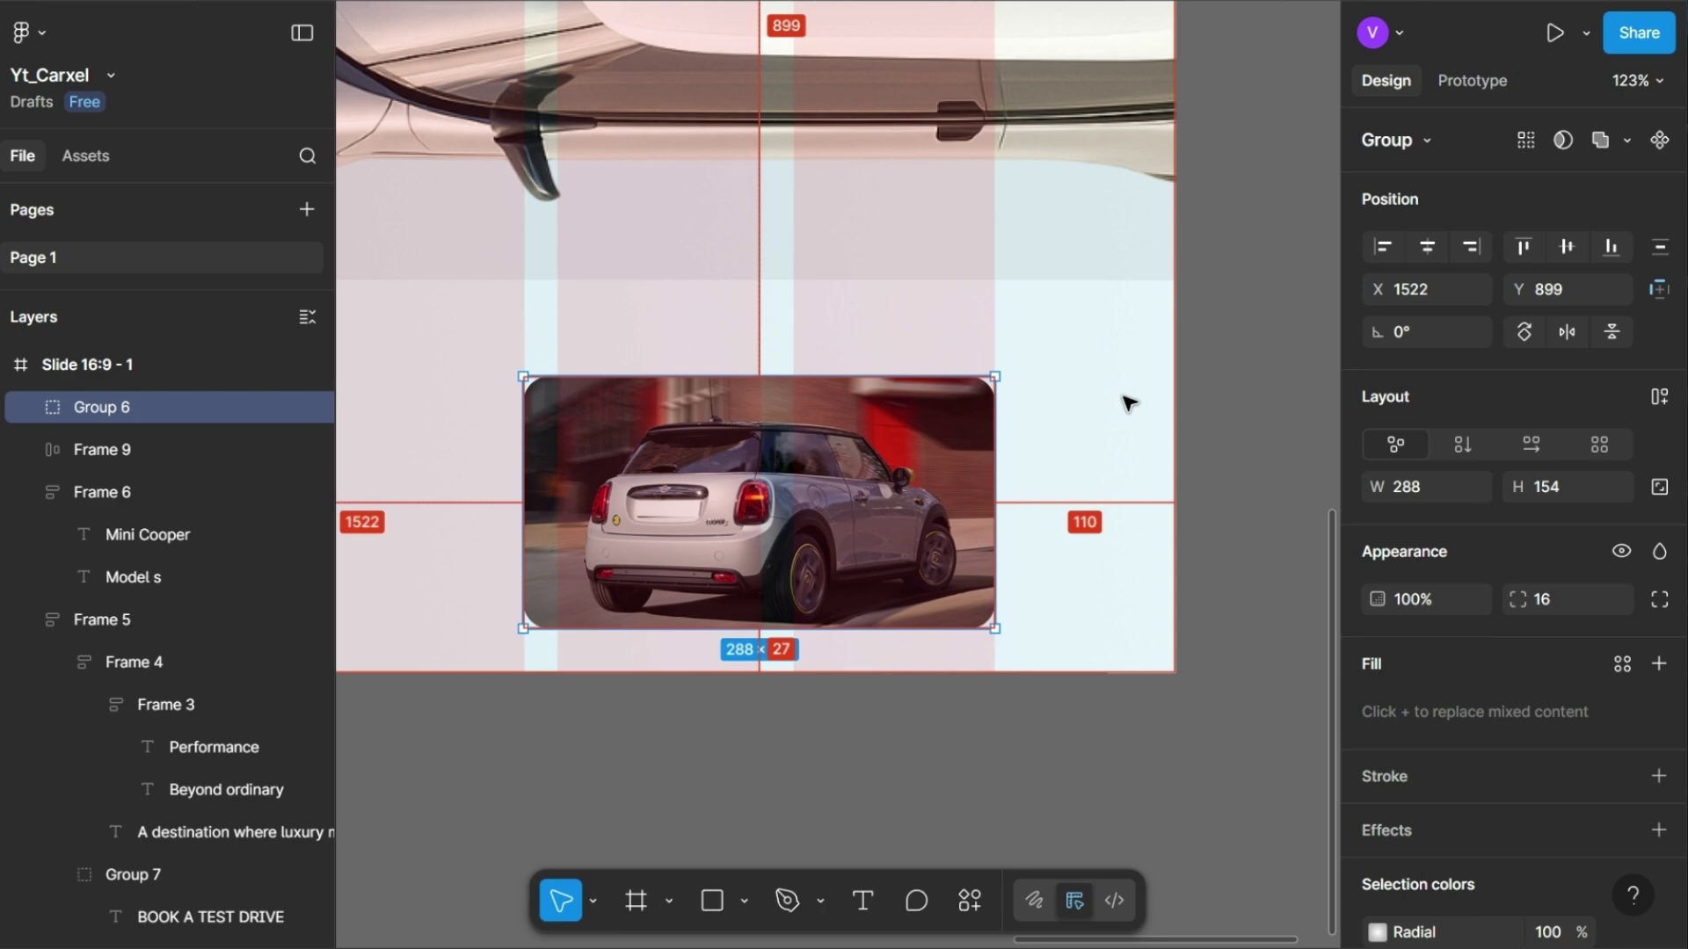
{"action": "key", "text": "Up"}
{"action": "key", "text": "Up"}
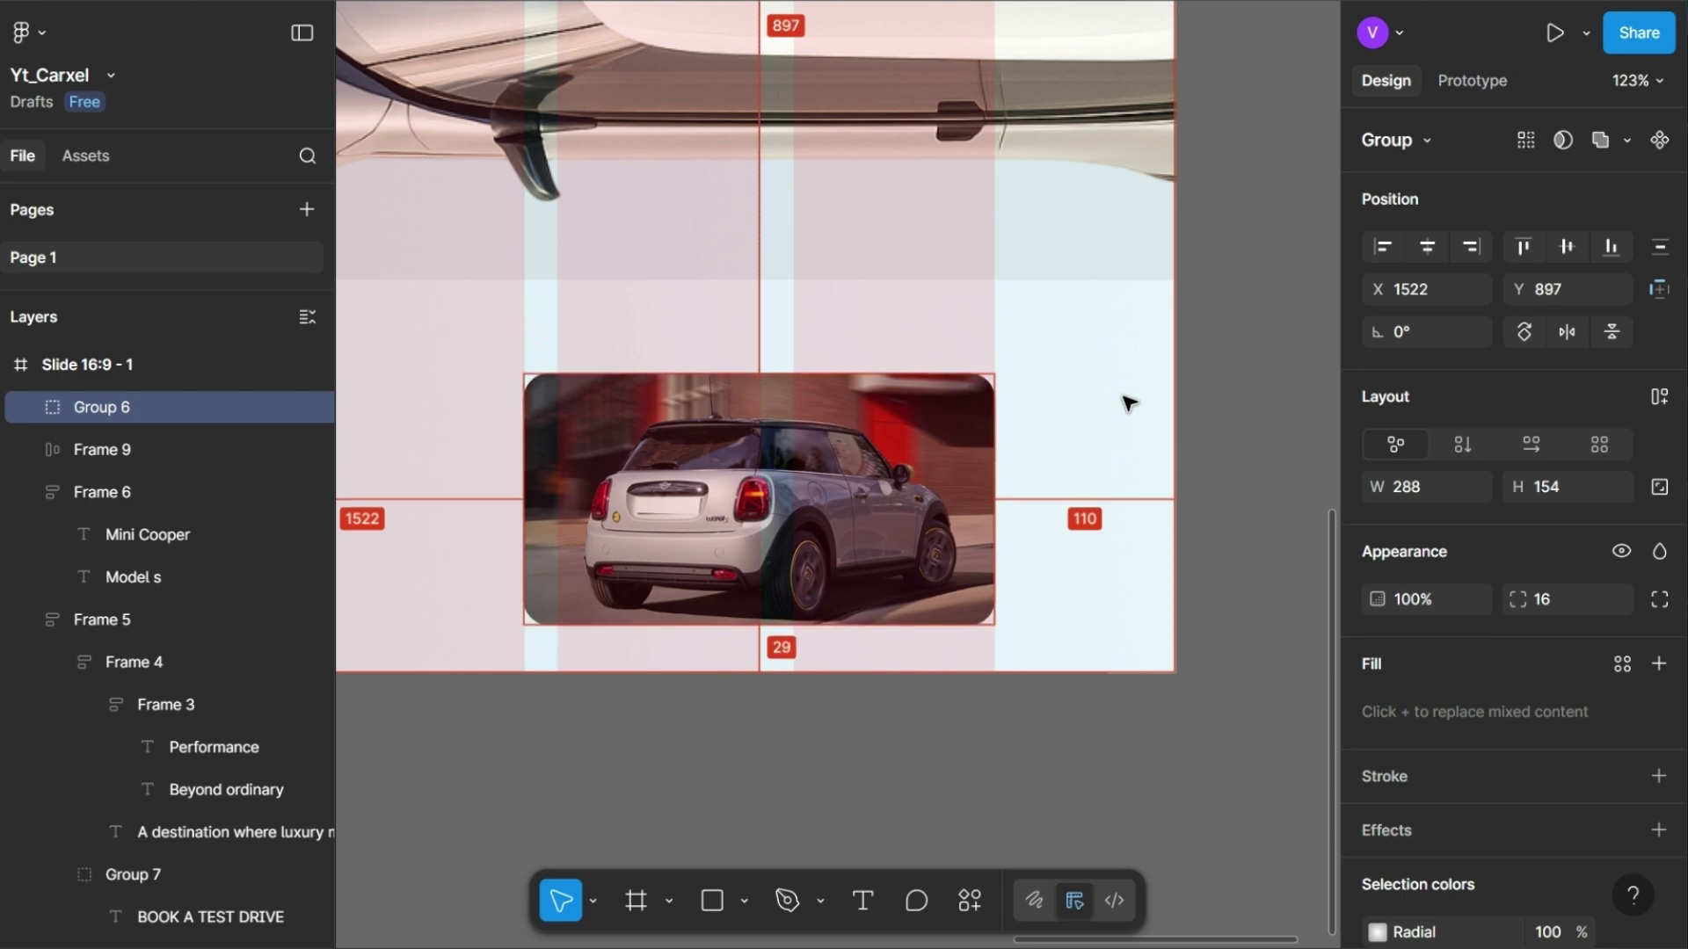
{"action": "key", "text": "shift+Up"}
{"action": "key", "text": "Up"}
{"action": "key", "text": "Up"}
{"action": "key", "text": "Up"}
{"action": "key", "text": "Up"}
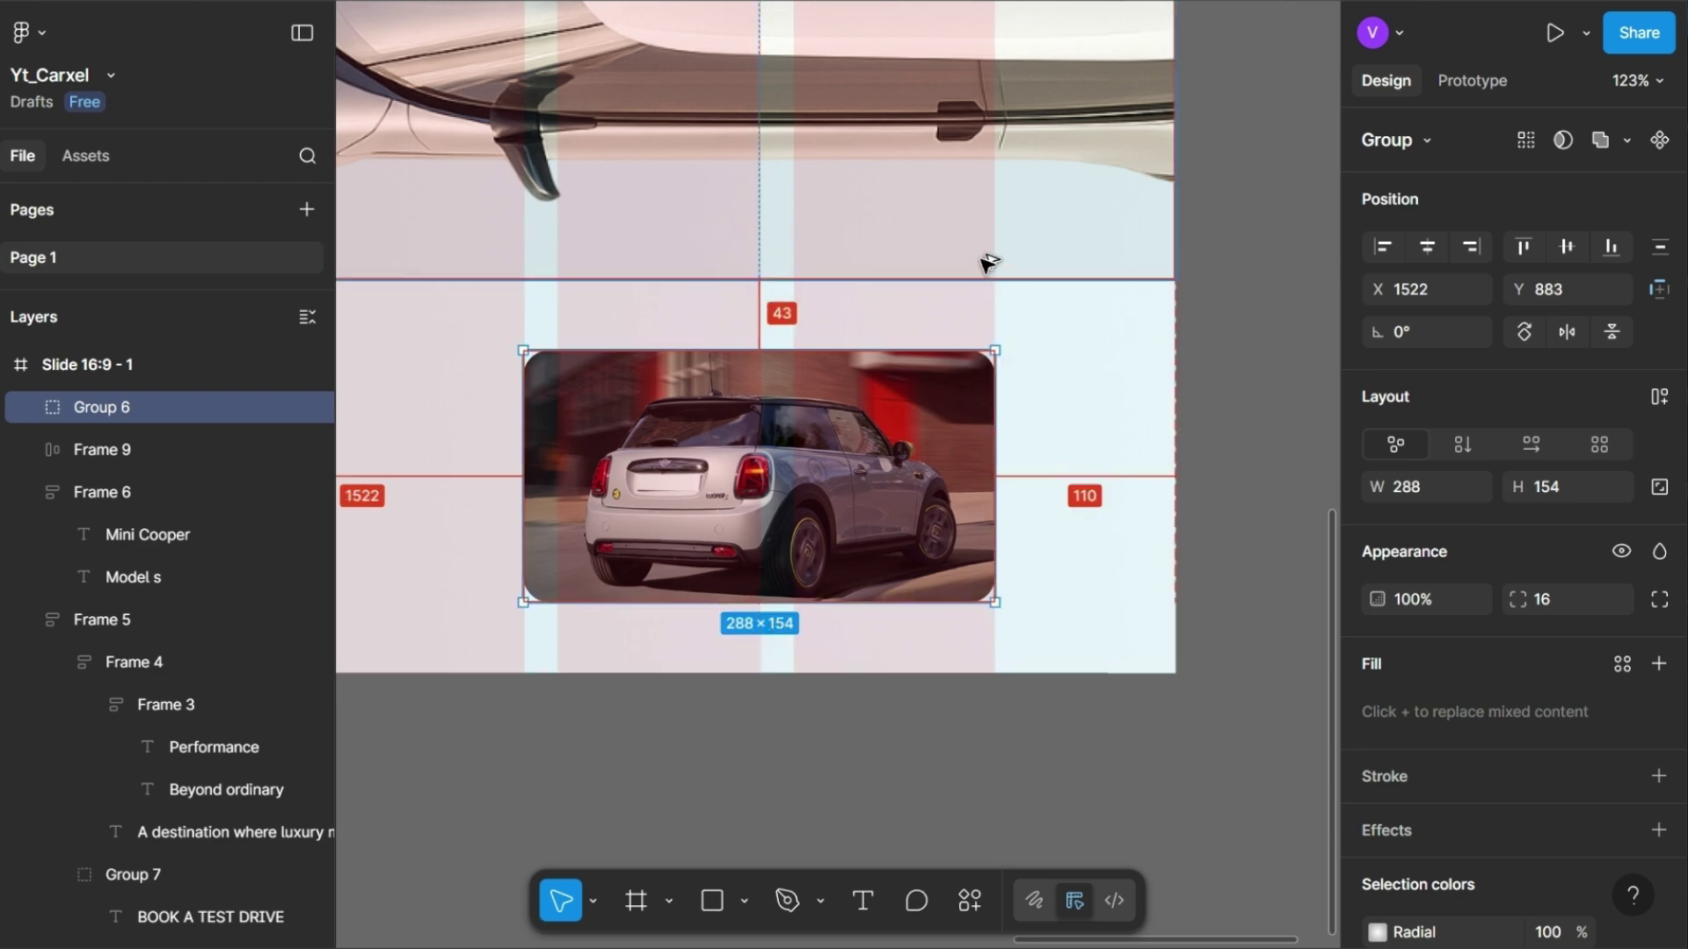
- Examine the radial gradient fill and its stops on the overlay rectangle inside the car thumbnail group
{"action": "scroll", "coordinate": [1124, 422], "scroll_direction": "right", "scroll_amount": 3}
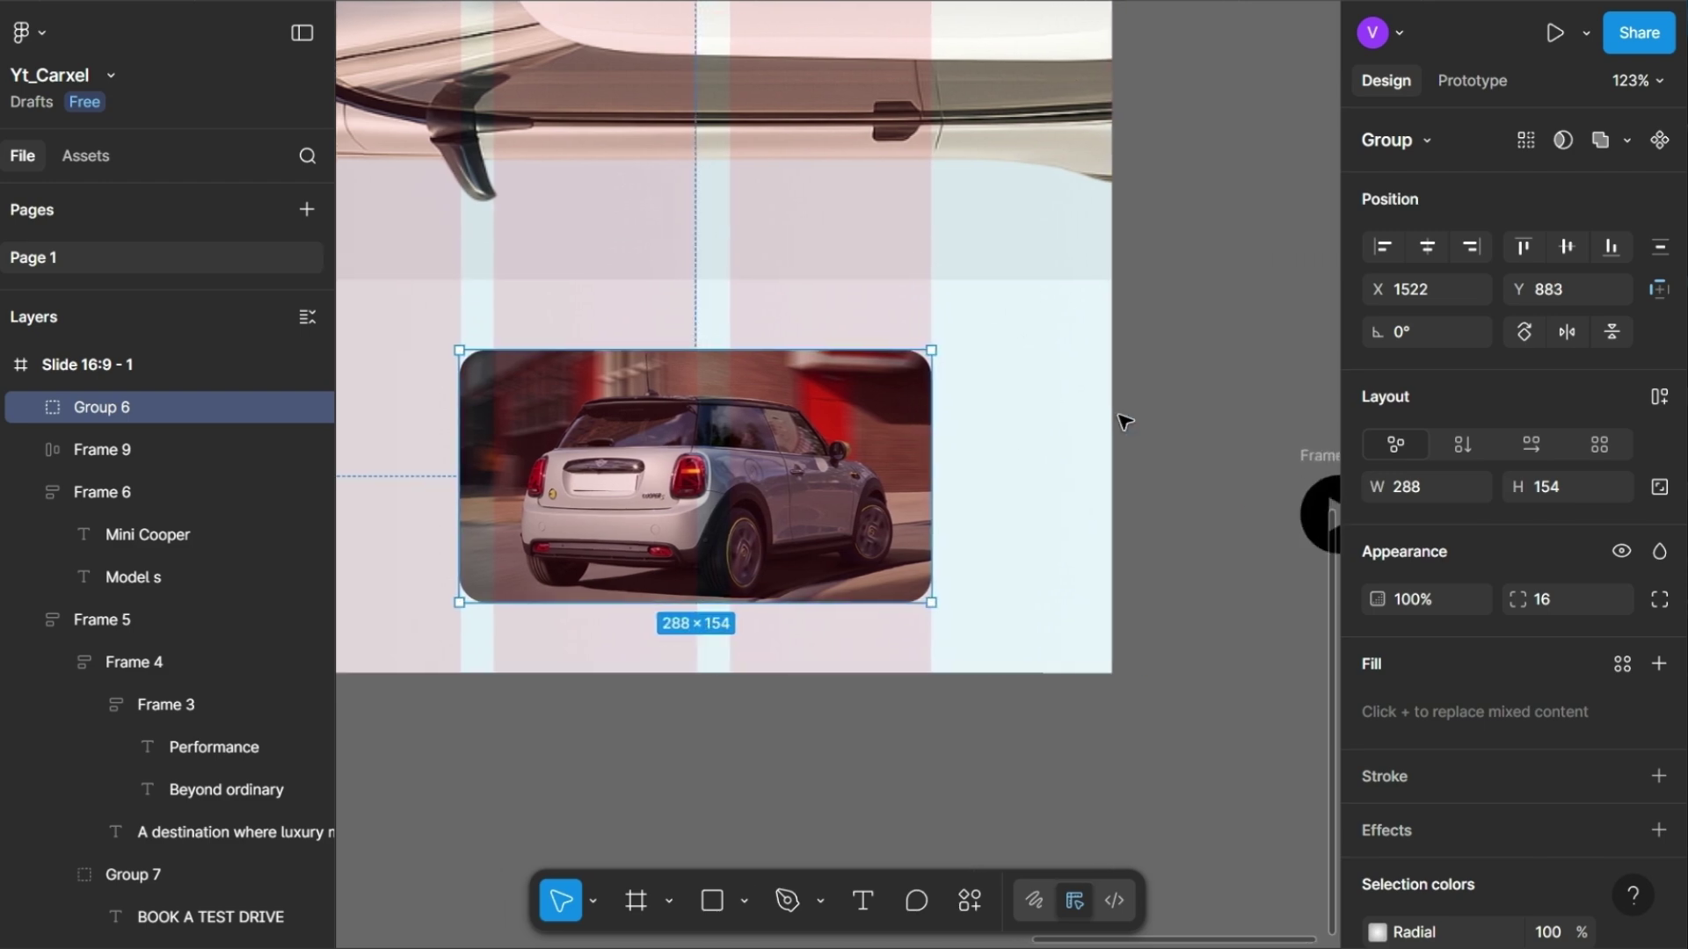
{"action": "double_click", "coordinate": [737, 472]}
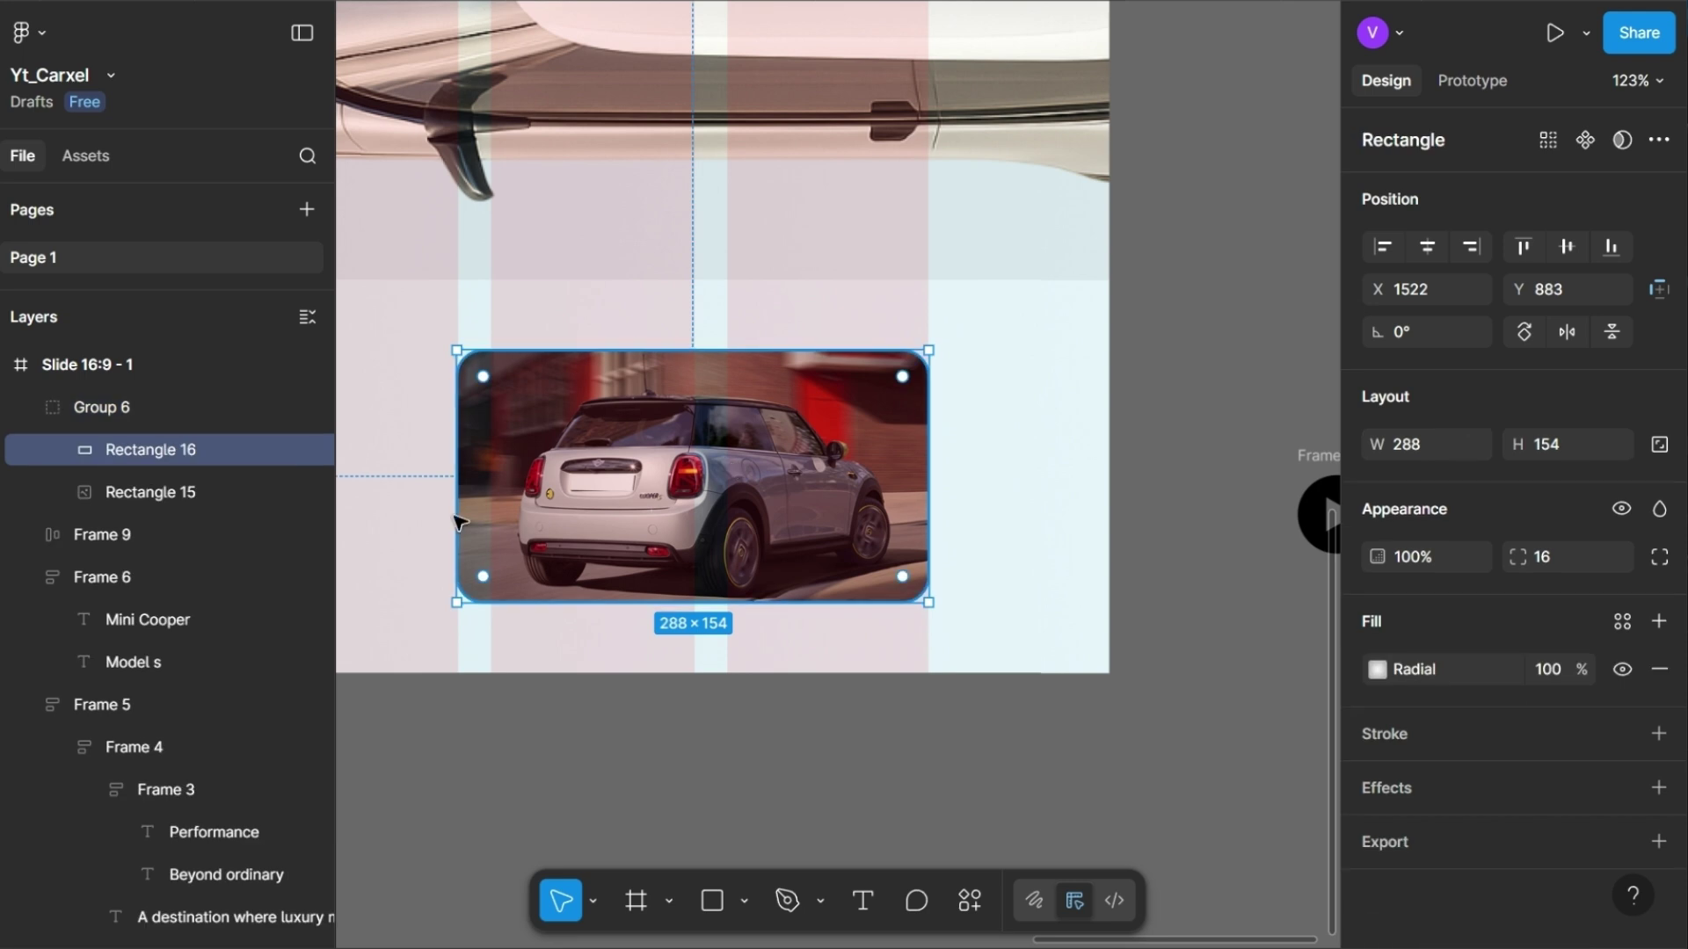
{"action": "left_click", "coordinate": [163, 492]}
{"action": "left_click", "coordinate": [151, 449]}
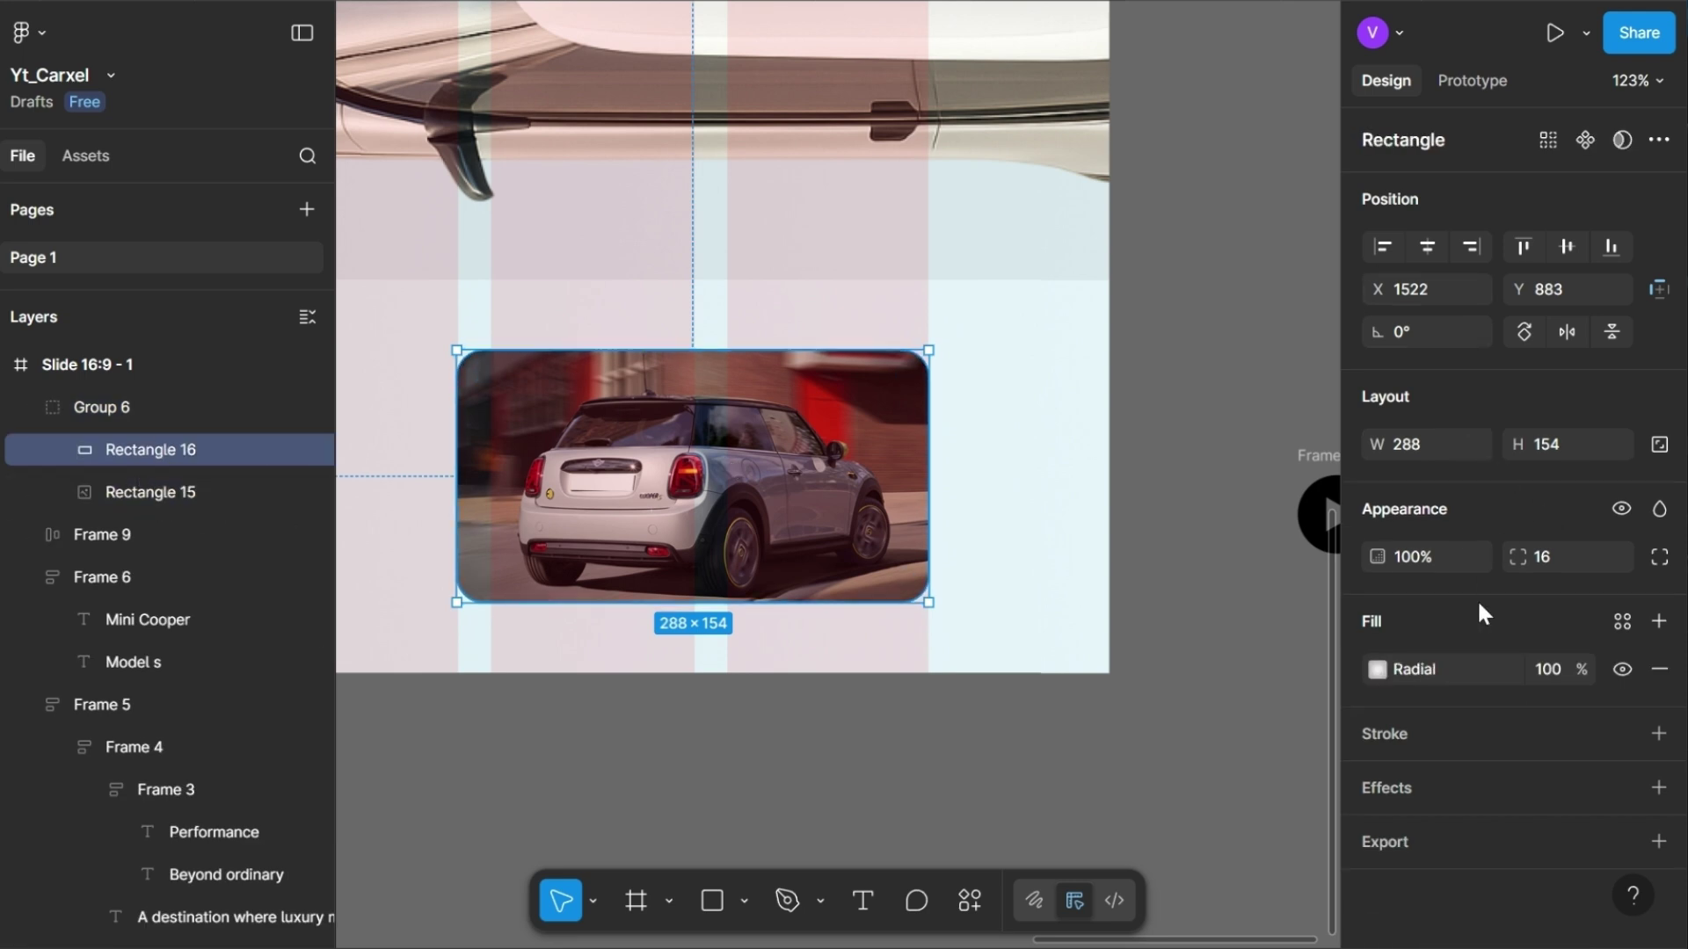
{"action": "left_click", "coordinate": [1378, 670]}
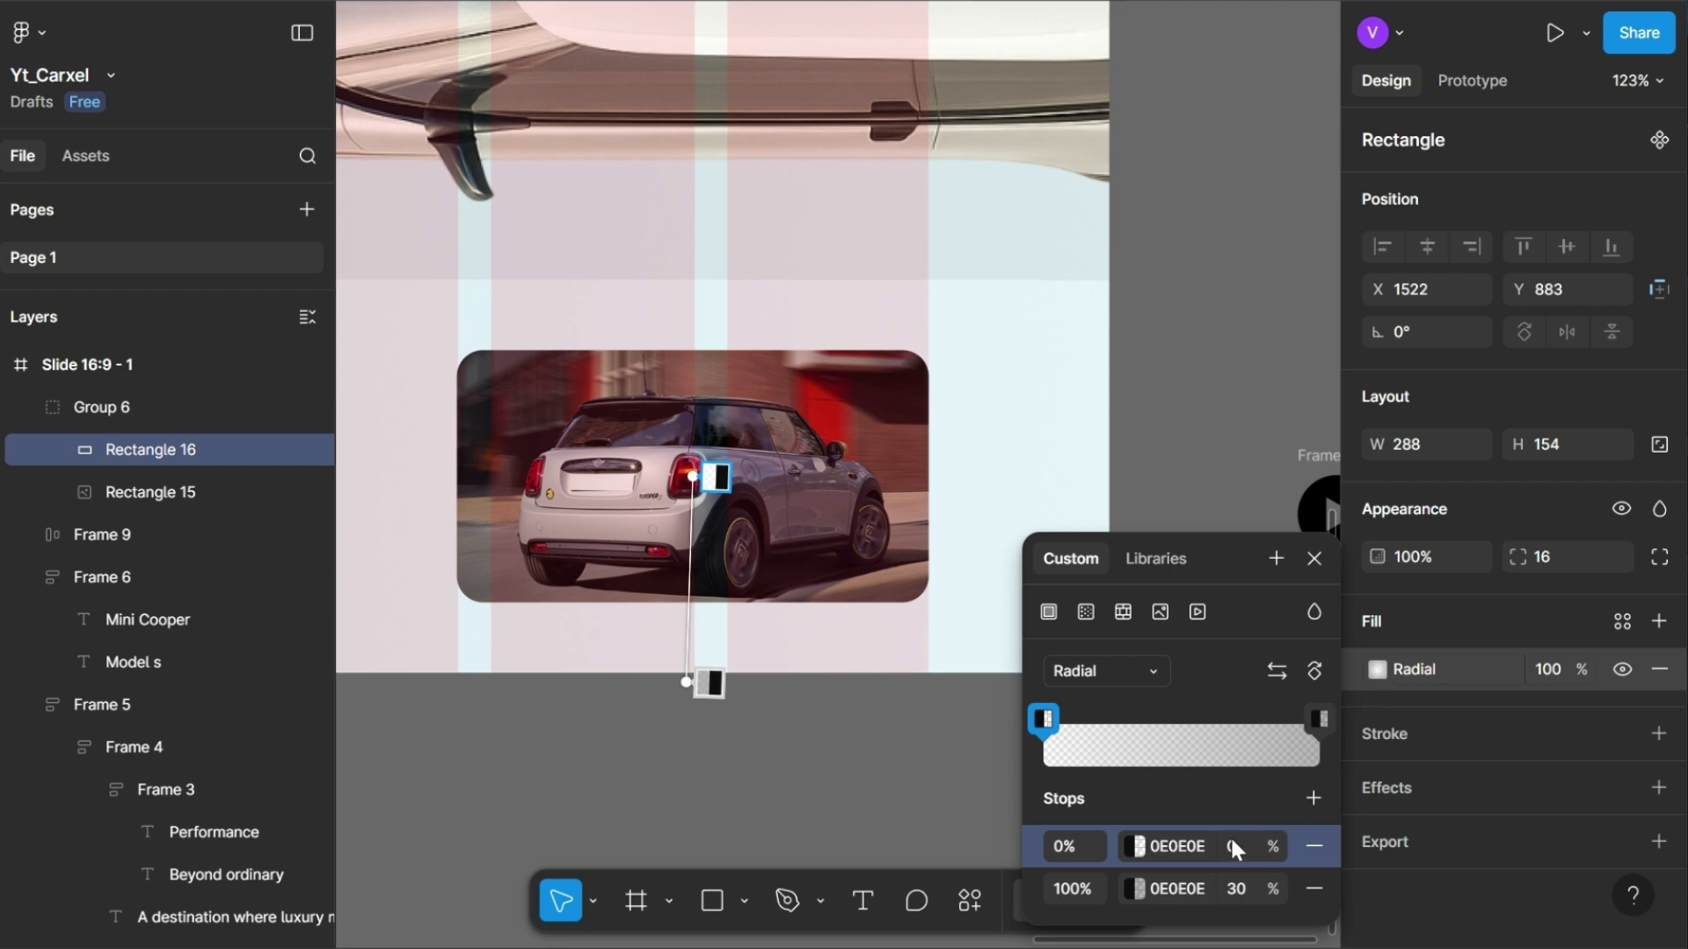
{"action": "left_click_drag", "start_coordinate": [1243, 613], "coordinate": [1158, 212]}
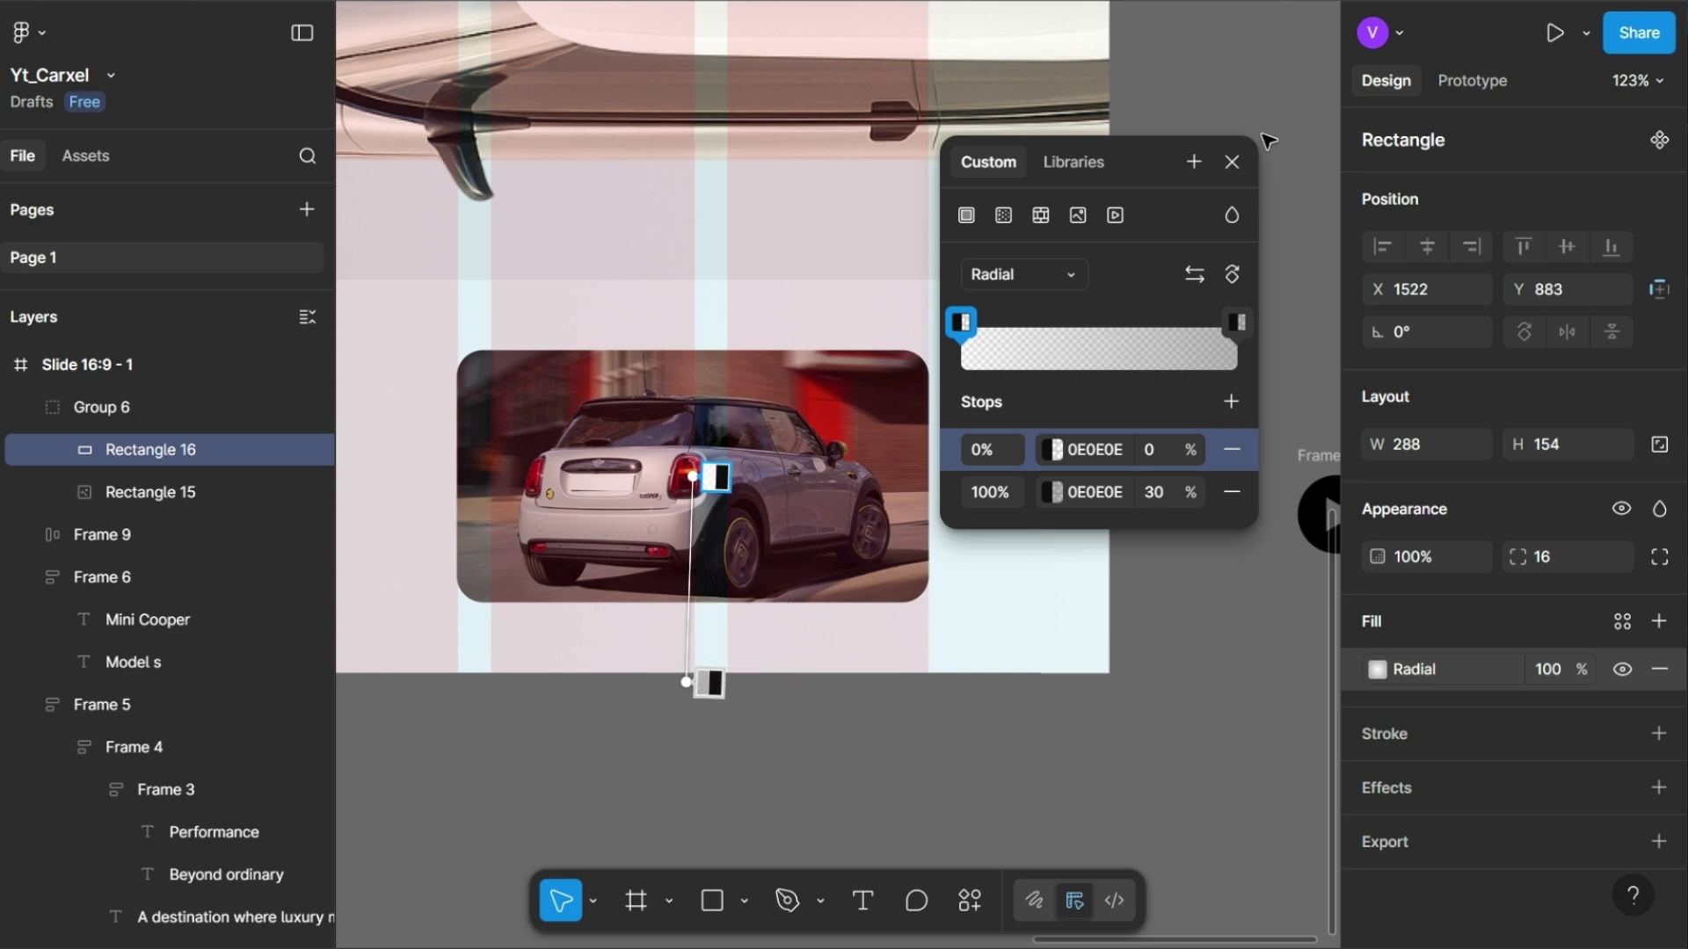
{"action": "key", "text": "Escape"}
- Move the play icon onto the car thumbnail at X 1673, Y 963
{"action": "scroll", "coordinate": [1104, 324], "scroll_direction": "right", "scroll_amount": 5}
{"action": "left_click", "coordinate": [1110, 475]}
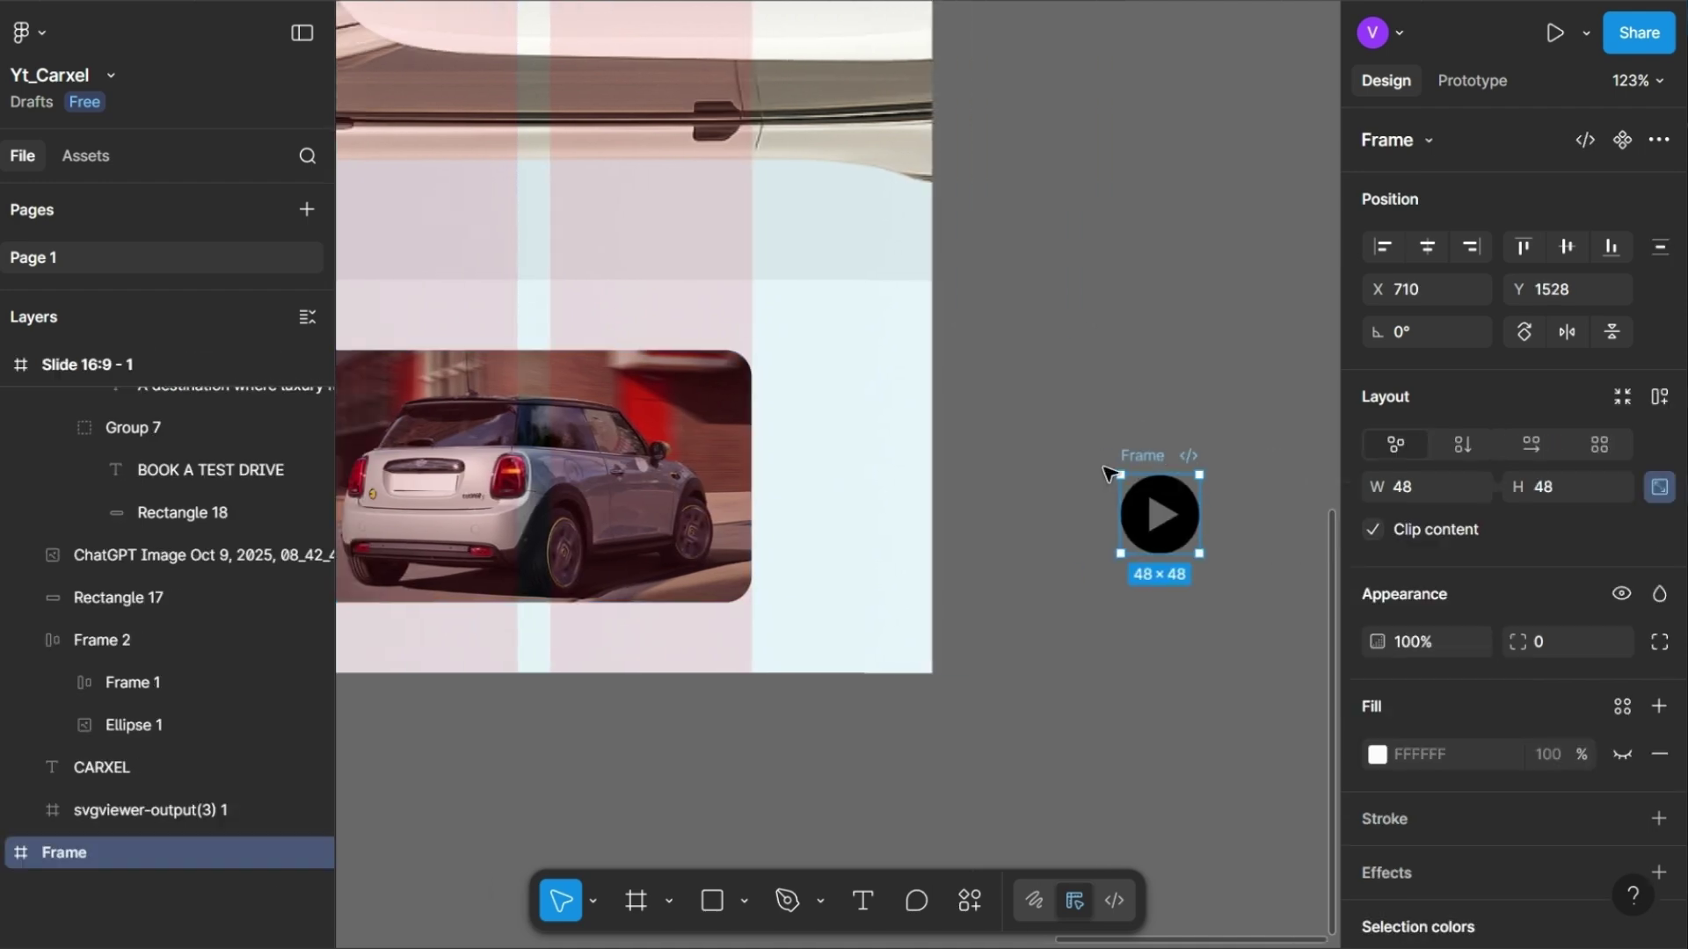
{"action": "scroll", "coordinate": [1110, 475], "scroll_direction": "left", "scroll_amount": 1}
{"action": "left_click_drag", "start_coordinate": [1190, 464], "coordinate": [598, 470]}
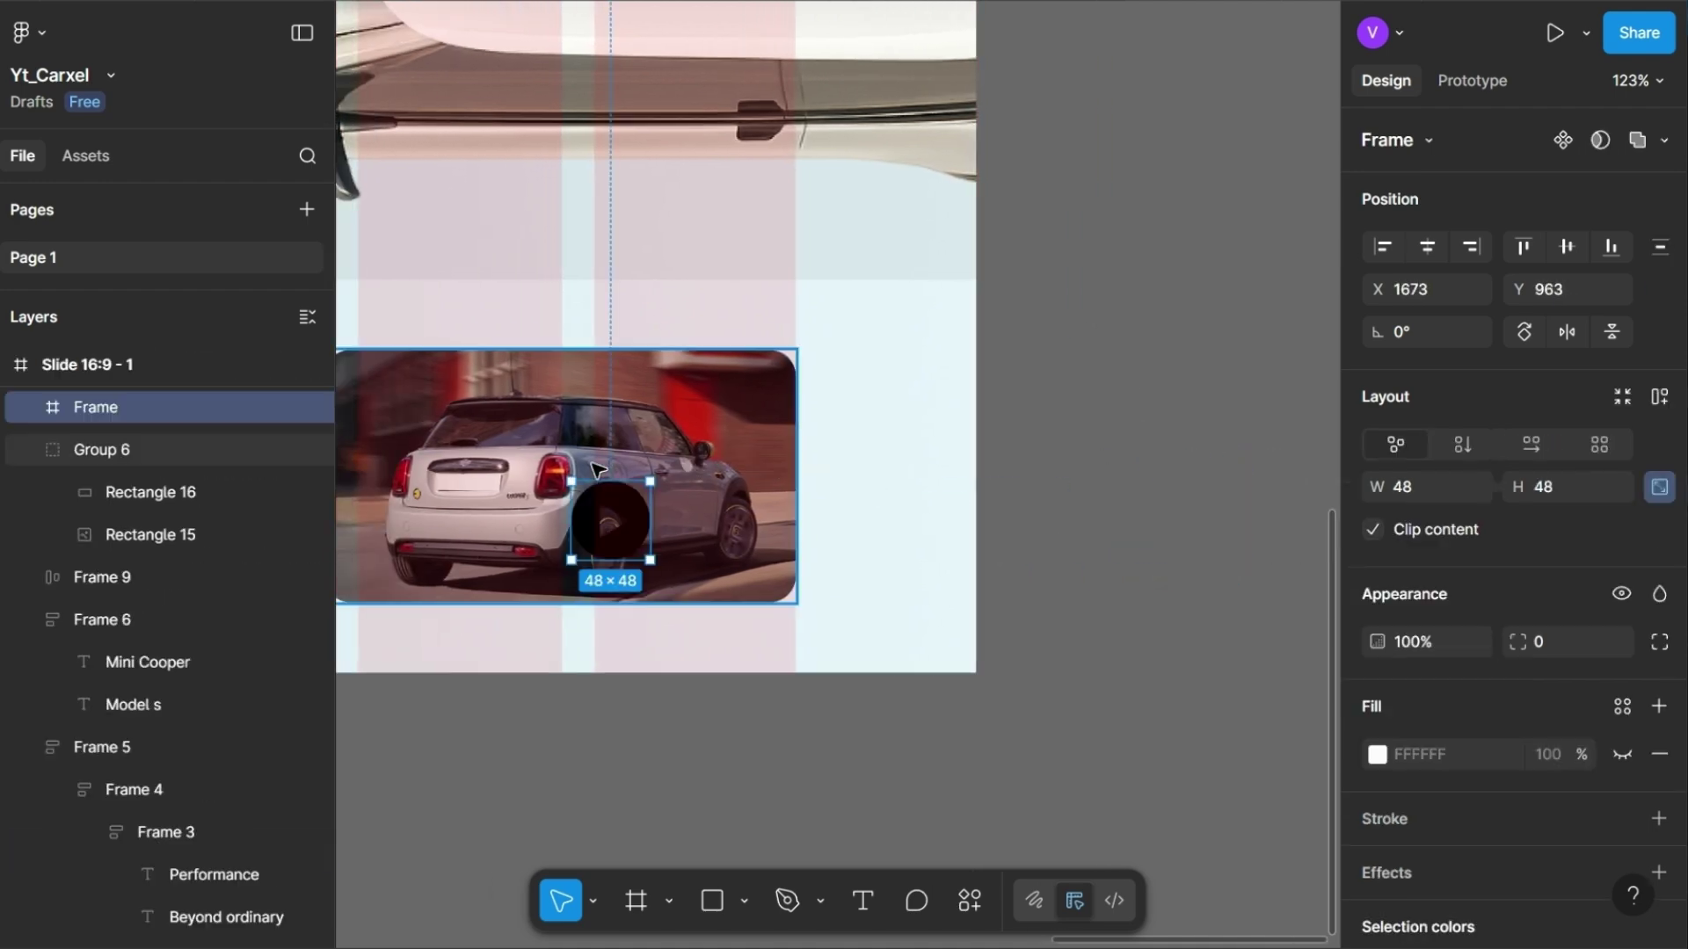
- Recolour the play icon to FFFFFF and centre it on the car thumbnail
{"action": "scroll", "coordinate": [598, 471], "scroll_direction": "left", "scroll_amount": 9}
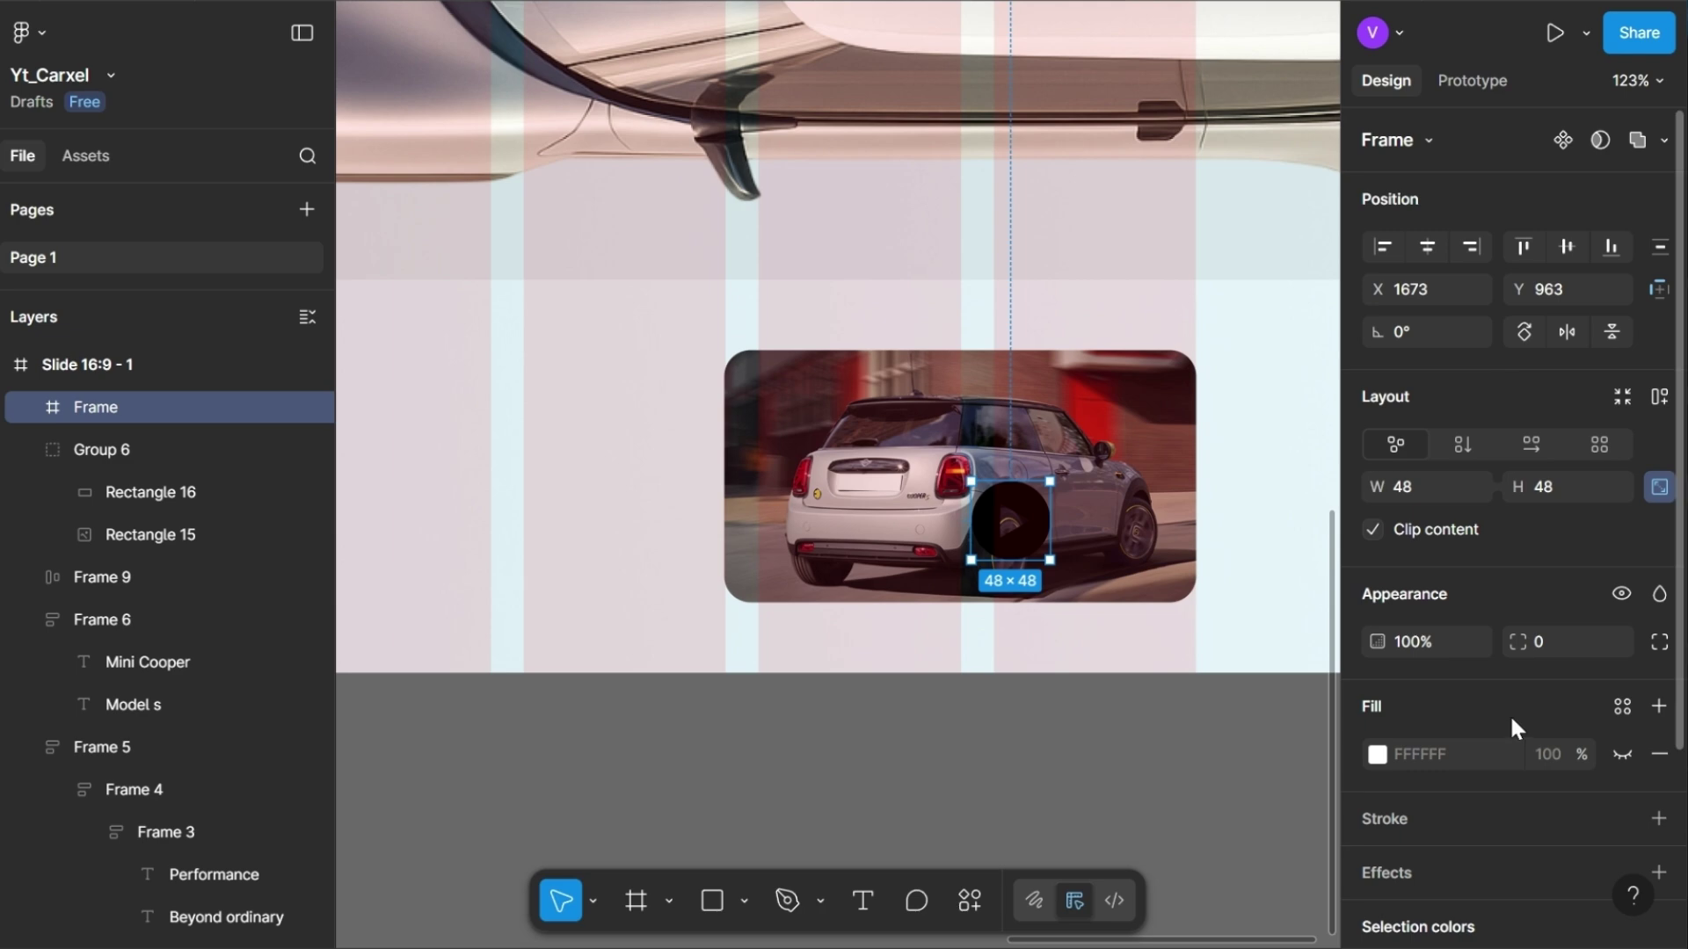
{"action": "scroll", "coordinate": [1511, 714], "scroll_direction": "down", "scroll_amount": 3}
{"action": "left_click", "coordinate": [1452, 735]}
{"action": "type", "text": "FFFFFF"}
{"action": "key", "text": "Return"}
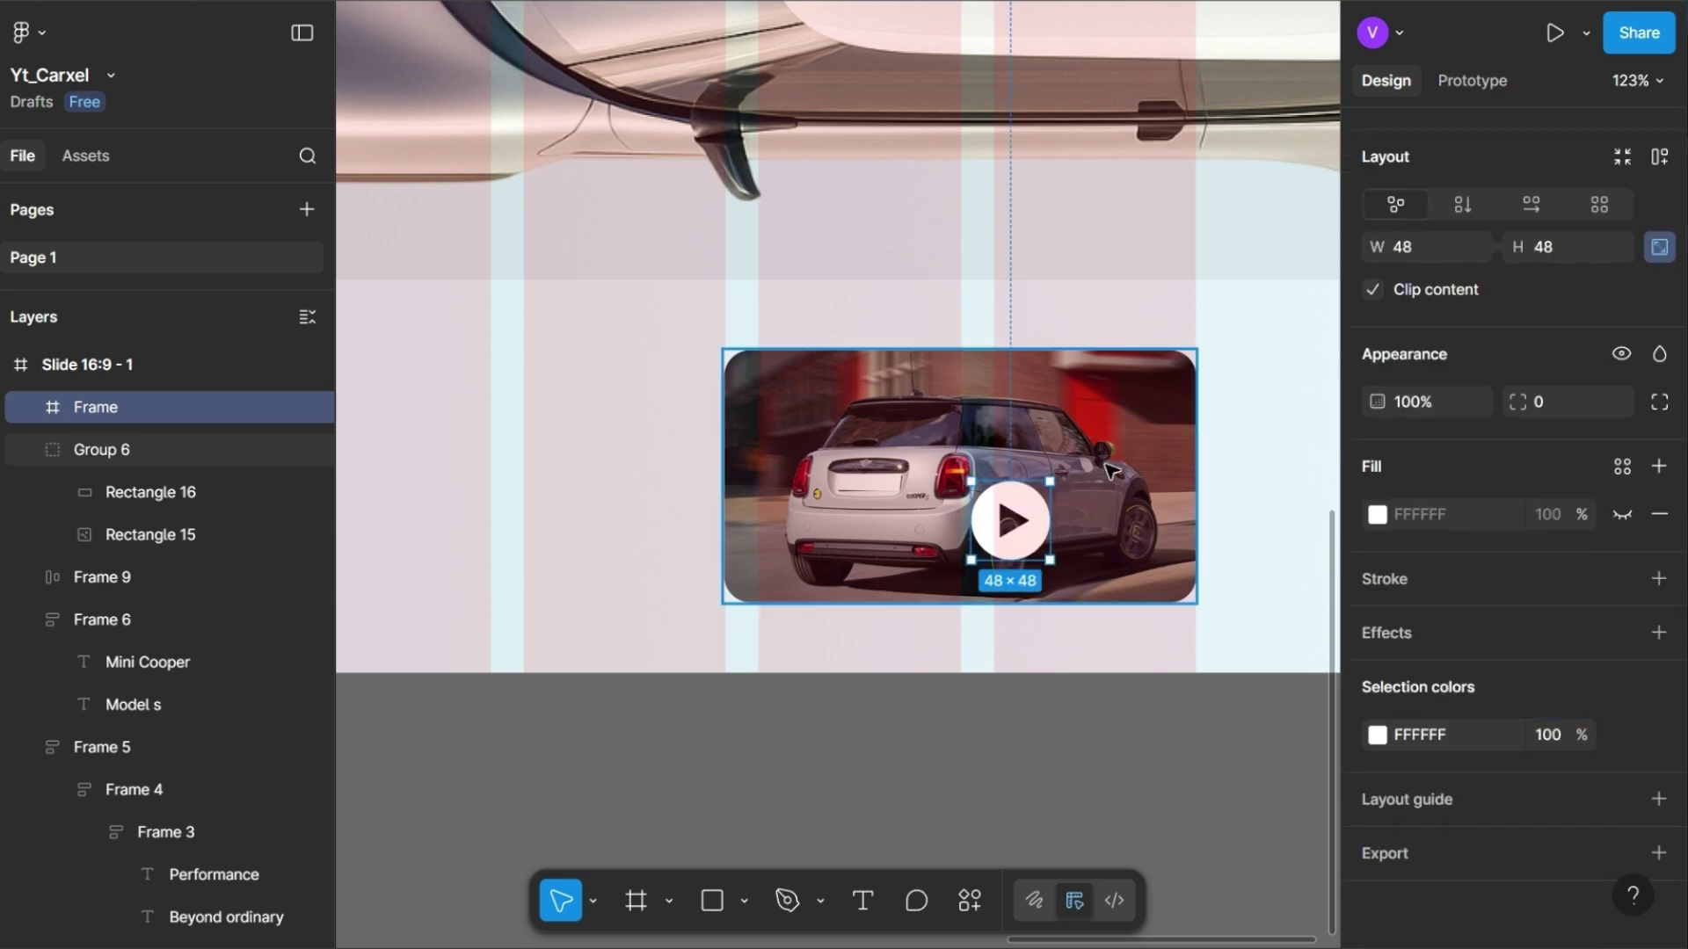
{"action": "left_click_drag", "start_coordinate": [1027, 531], "coordinate": [975, 486]}
{"action": "key", "text": "alt"}
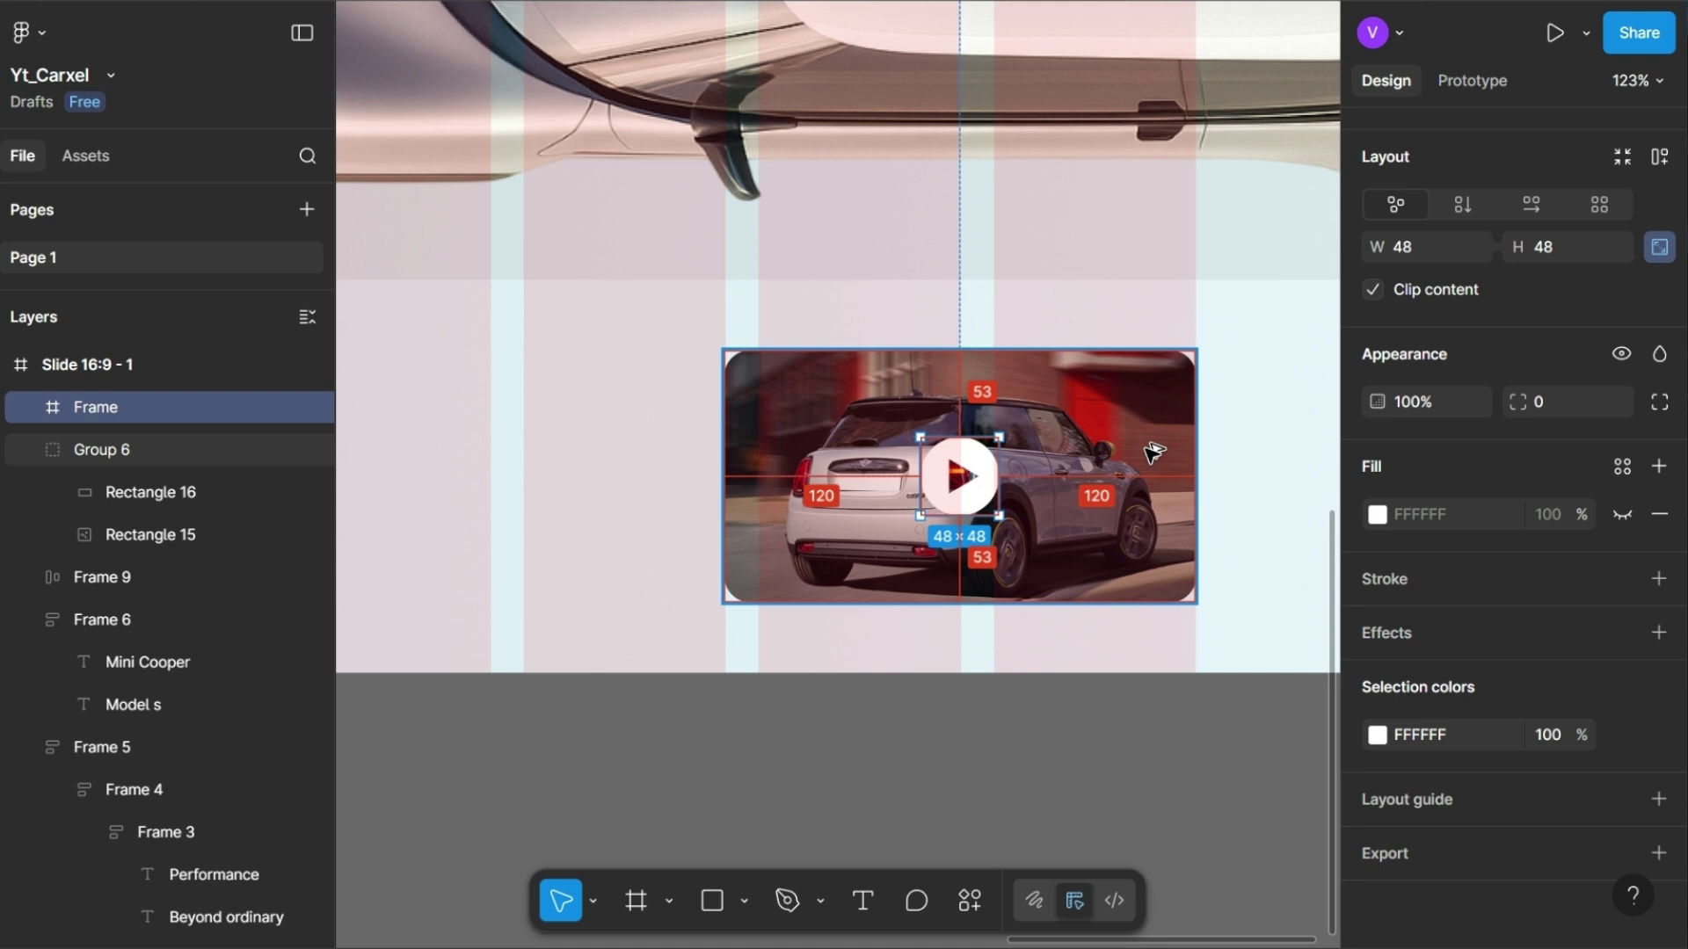
- Group the play icon with the car thumbnail
{"action": "left_click", "coordinate": [1152, 454]}
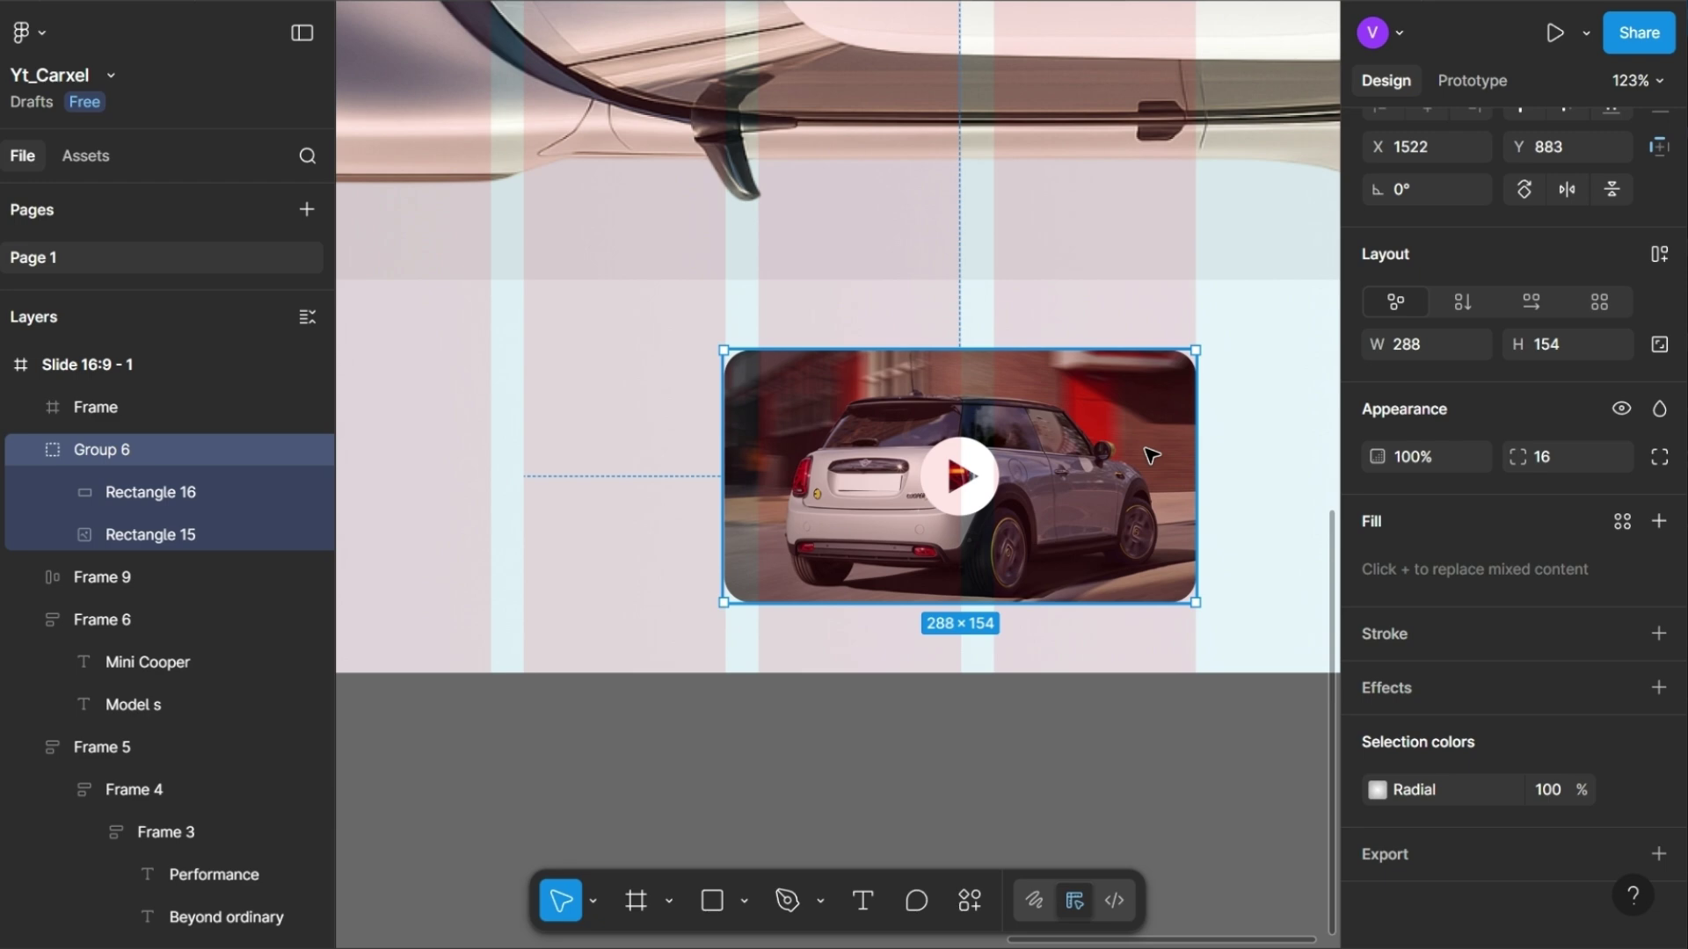
{"action": "scroll", "coordinate": [1151, 453], "scroll_direction": "down", "scroll_amount": 3}
{"action": "left_click", "coordinate": [1029, 466]}
{"action": "left_click", "coordinate": [1123, 468], "text": "shift"}
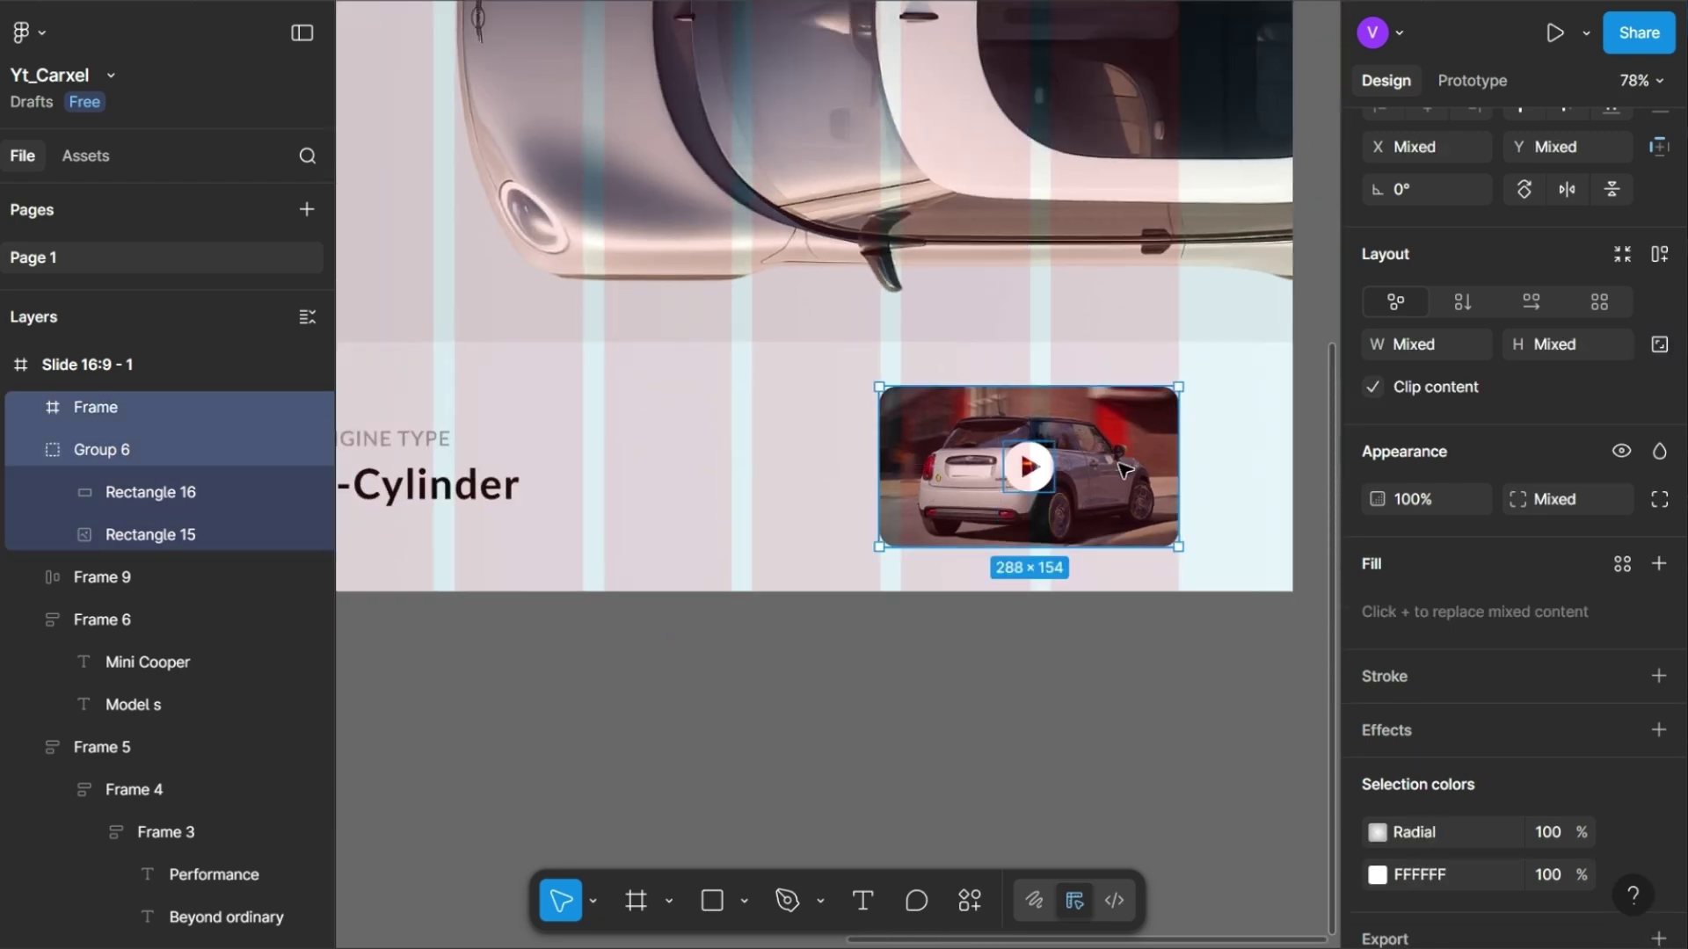
{"action": "key", "text": "ctrl+g"}
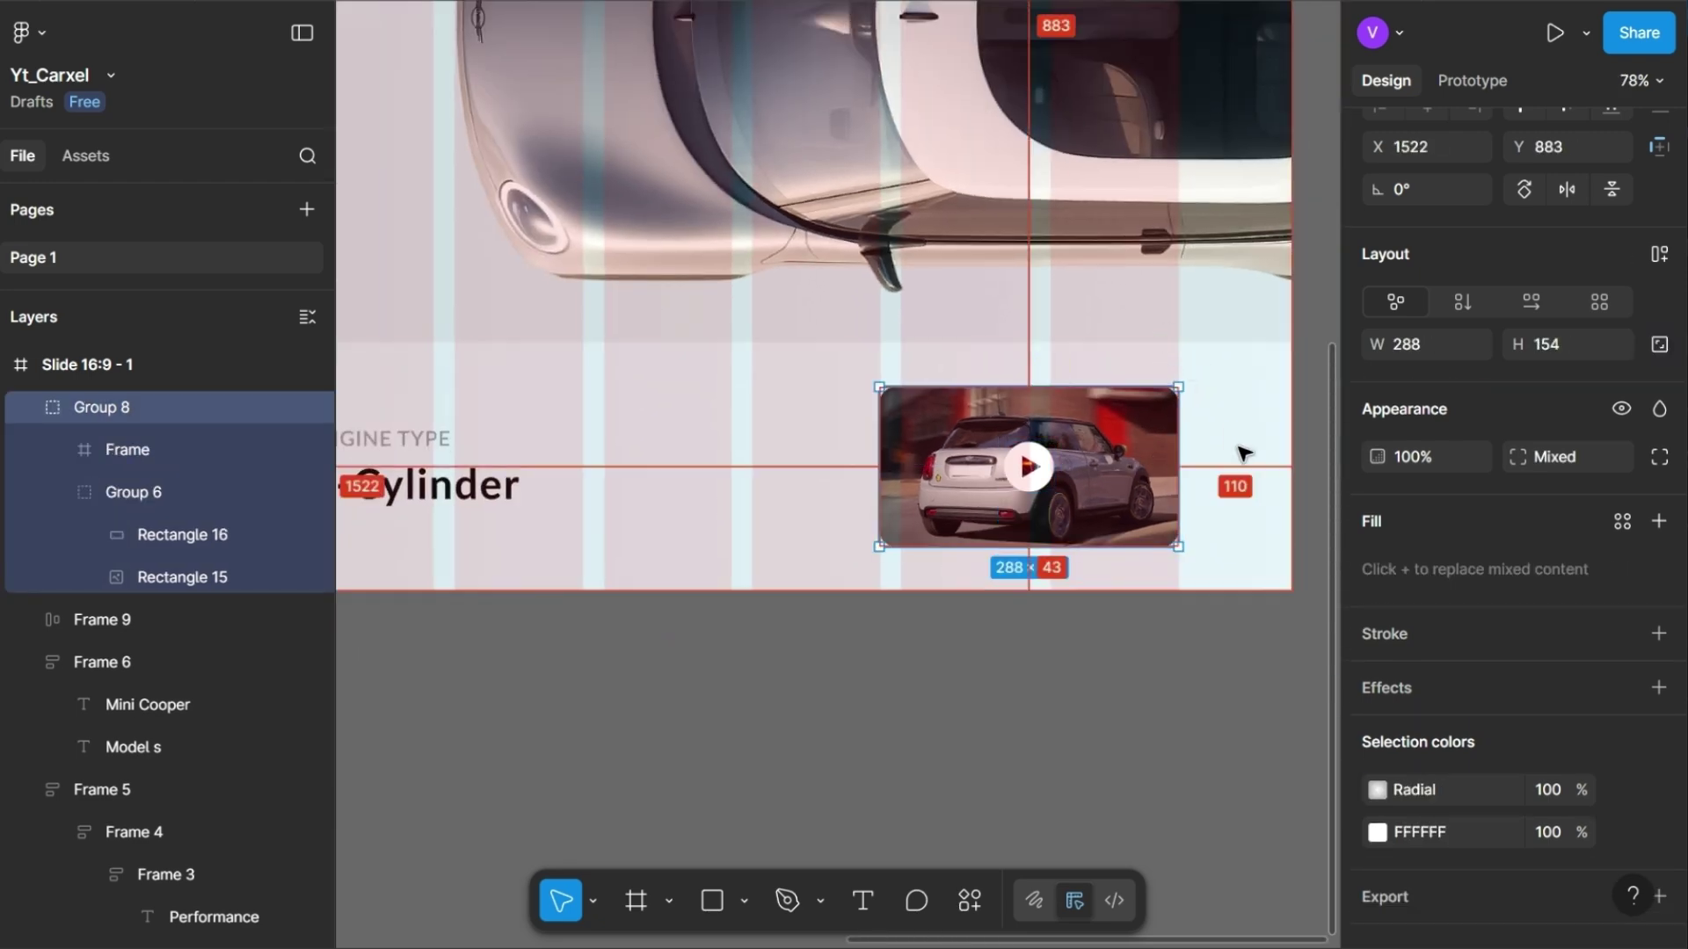
- Hide the layout guides on the finished landing page
{"action": "scroll", "coordinate": [1243, 453], "scroll_direction": "down", "scroll_amount": 3}
{"action": "scroll", "coordinate": [1111, 686], "scroll_direction": "down", "scroll_amount": 2}
{"action": "left_click", "coordinate": [1116, 688]}
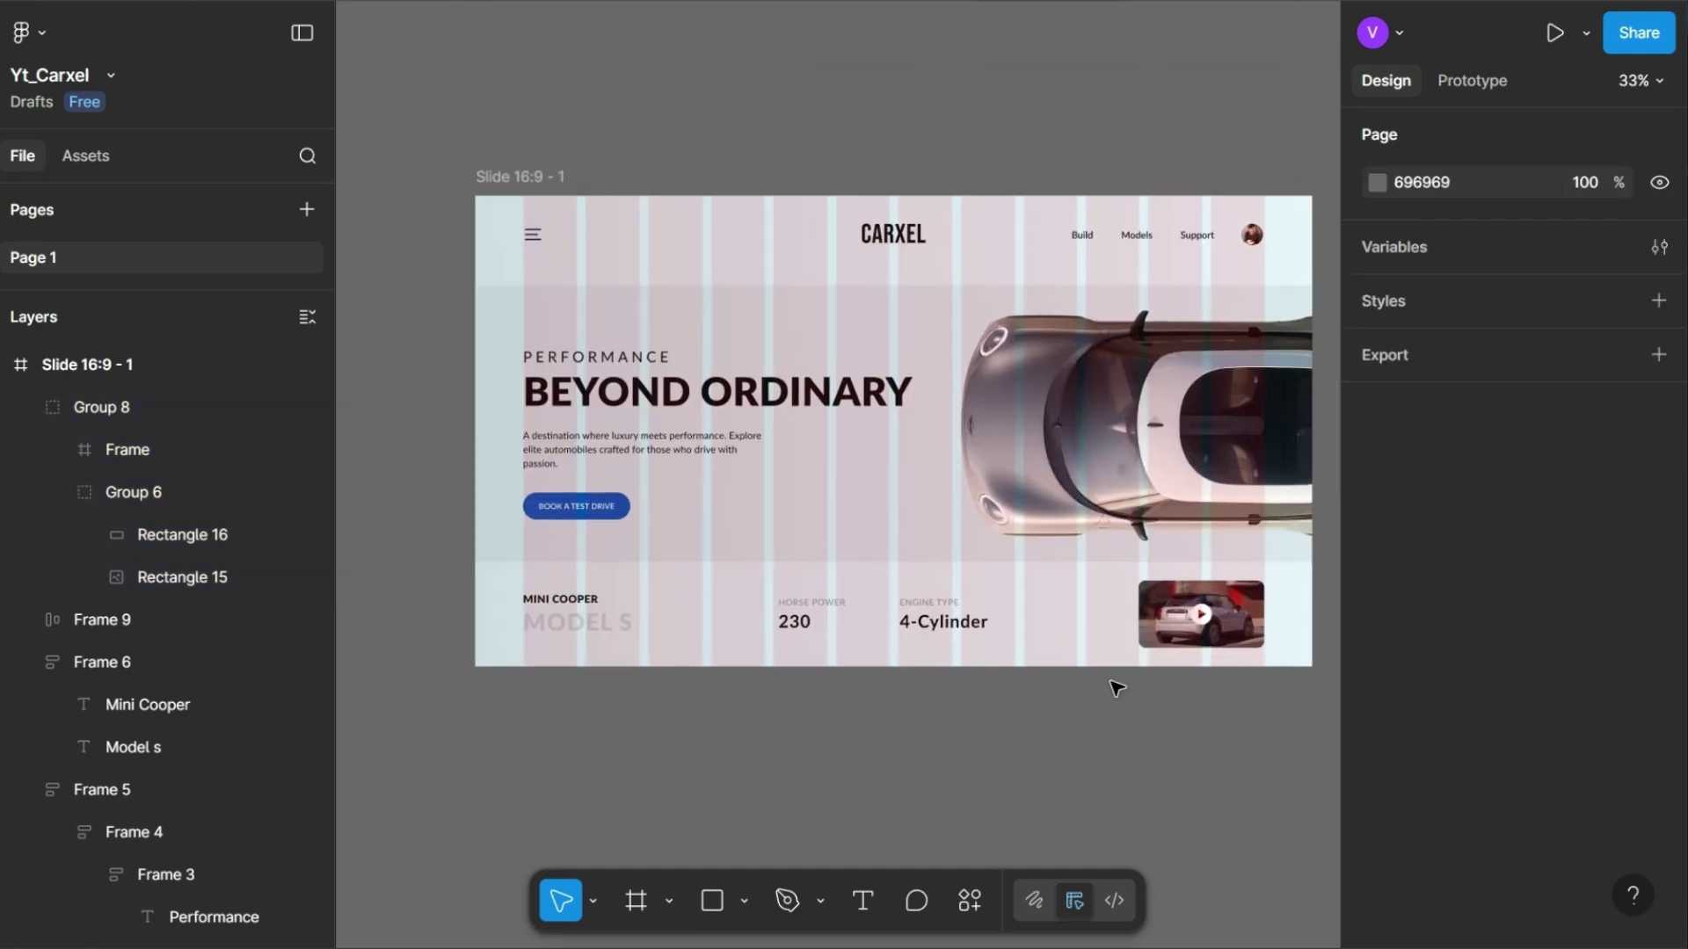
{"action": "key", "text": "ctrl+shift+4"}
{"action": "scroll", "coordinate": [1115, 686], "scroll_direction": "right", "scroll_amount": 1}
{"action": "scroll", "coordinate": [1018, 684], "scroll_direction": "up", "scroll_amount": 1}
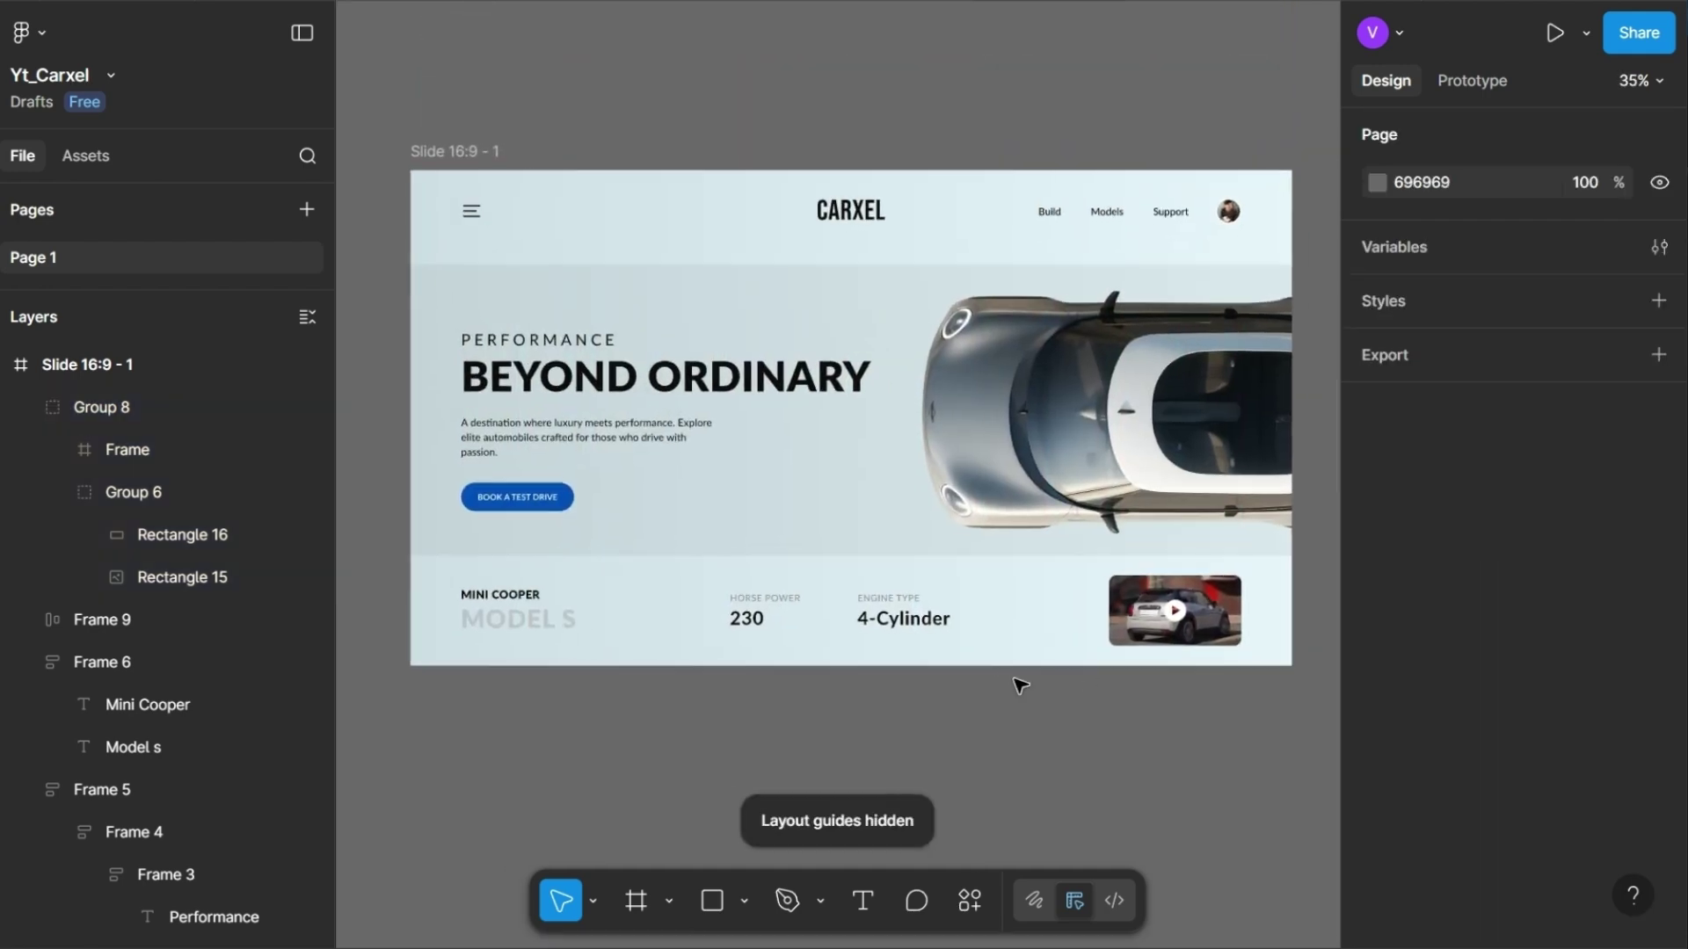
- Minimize the interface panels and rename the "Slide 16:9 - 1" frame to "CARXEL"
{"action": "left_click", "coordinate": [301, 32]}
{"action": "left_click", "coordinate": [455, 155]}
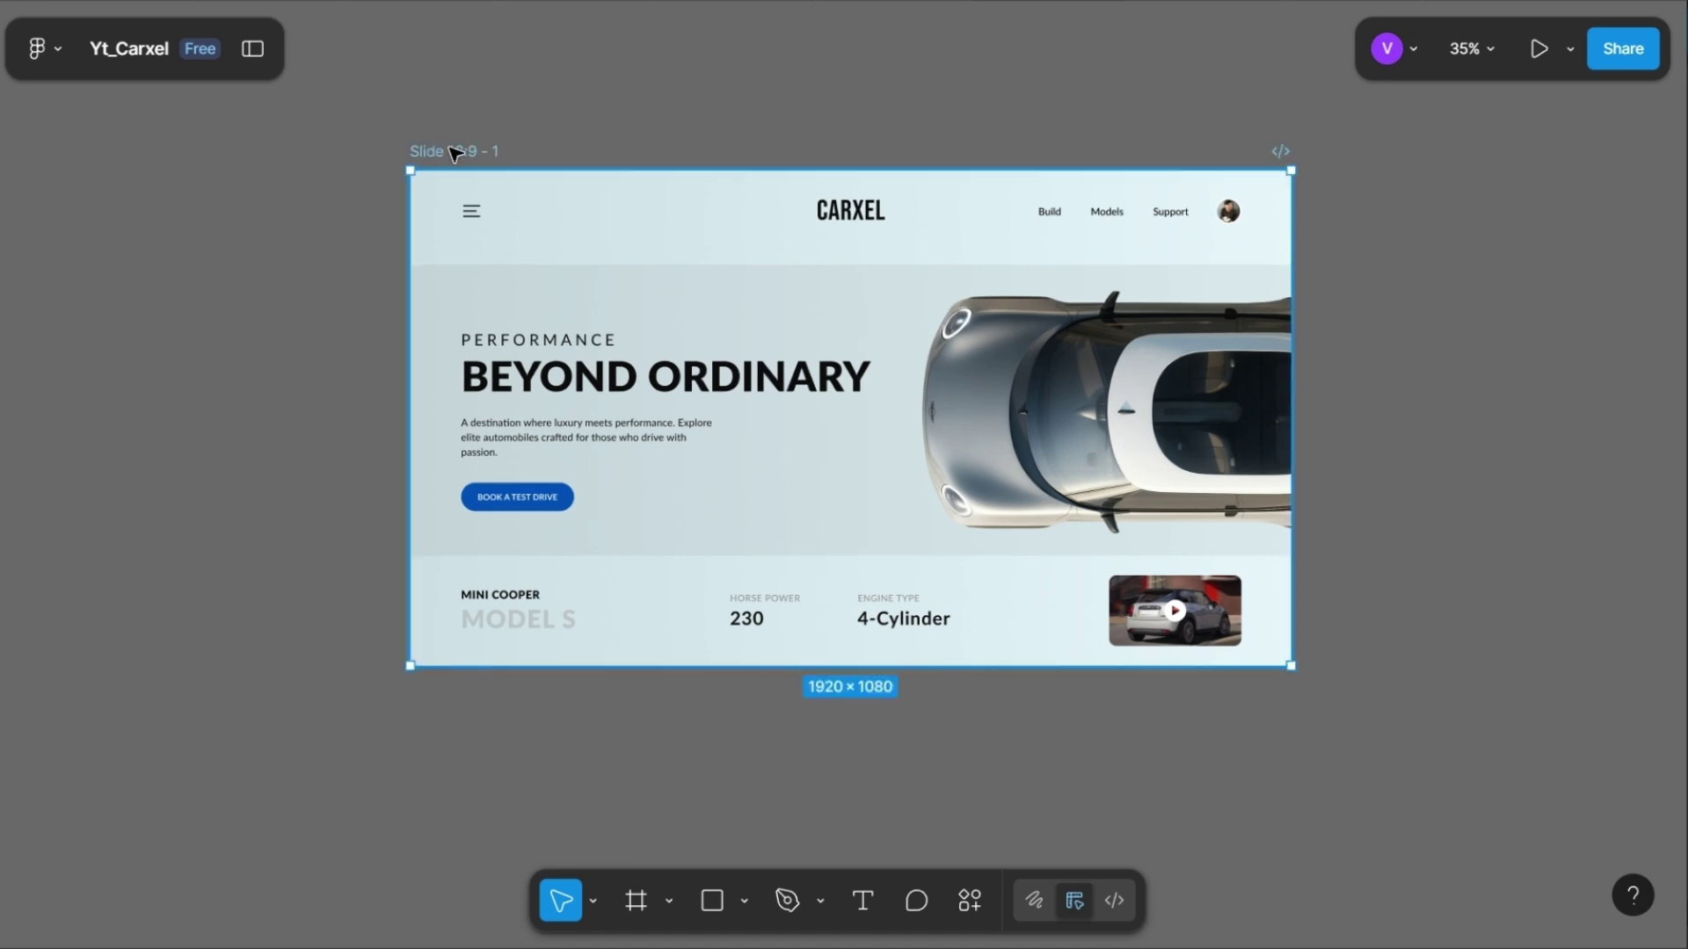
{"action": "double_click", "coordinate": [456, 155]}
{"action": "type", "text": "CARXEL"}
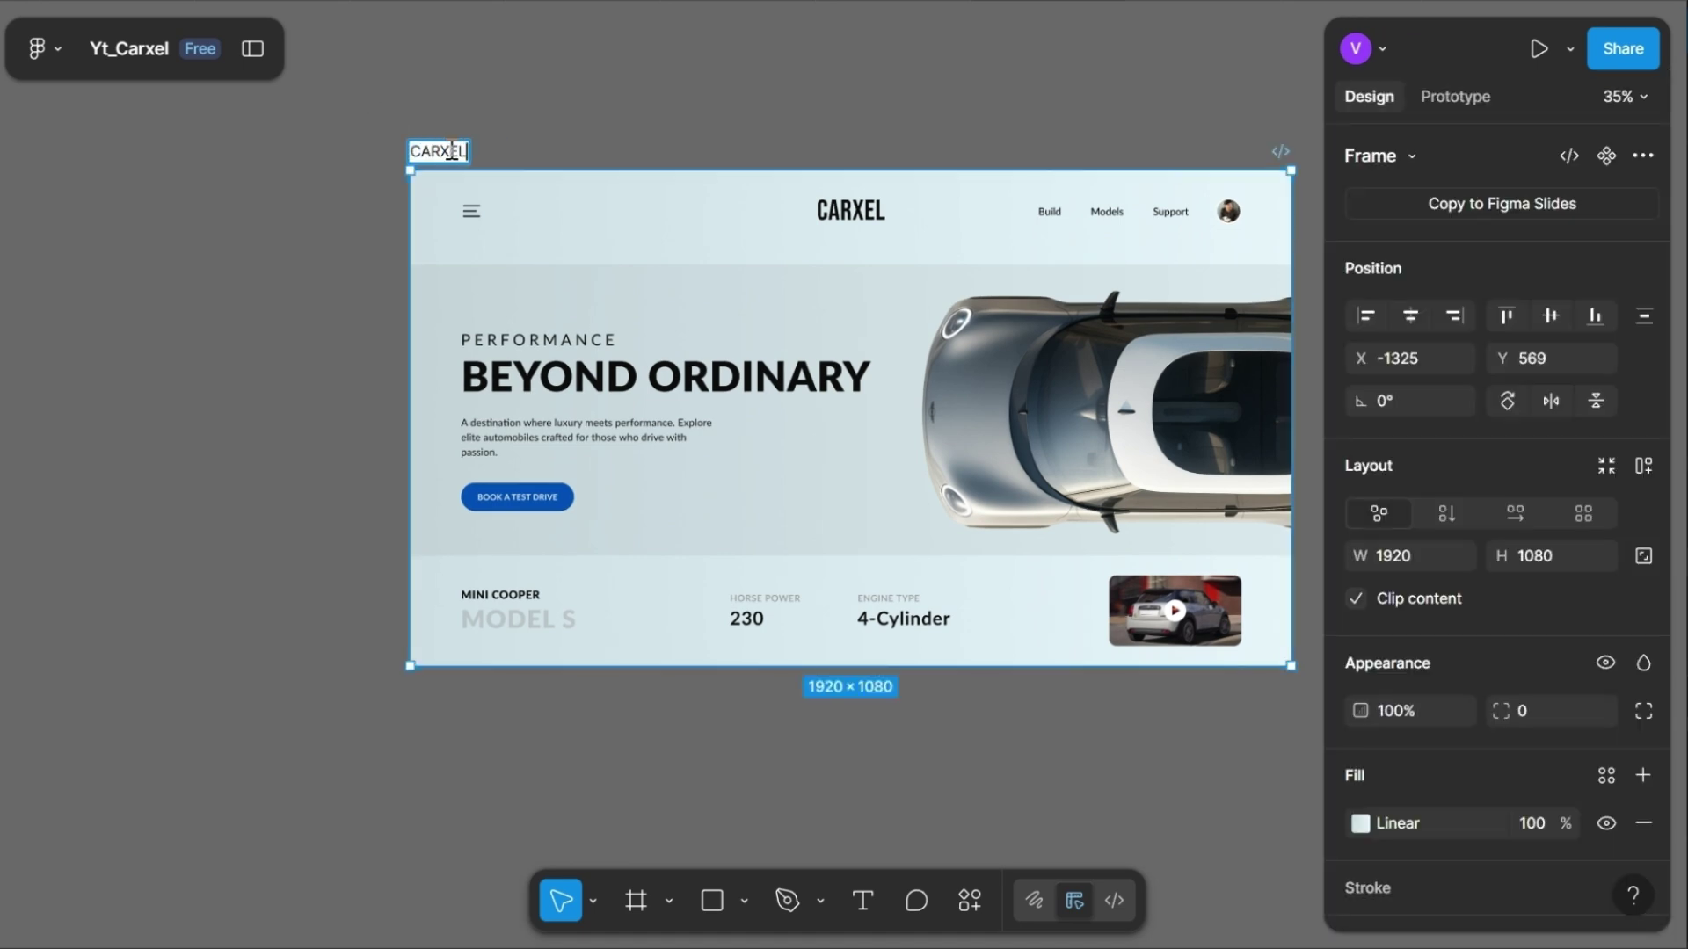
{"action": "key", "text": "Return"}
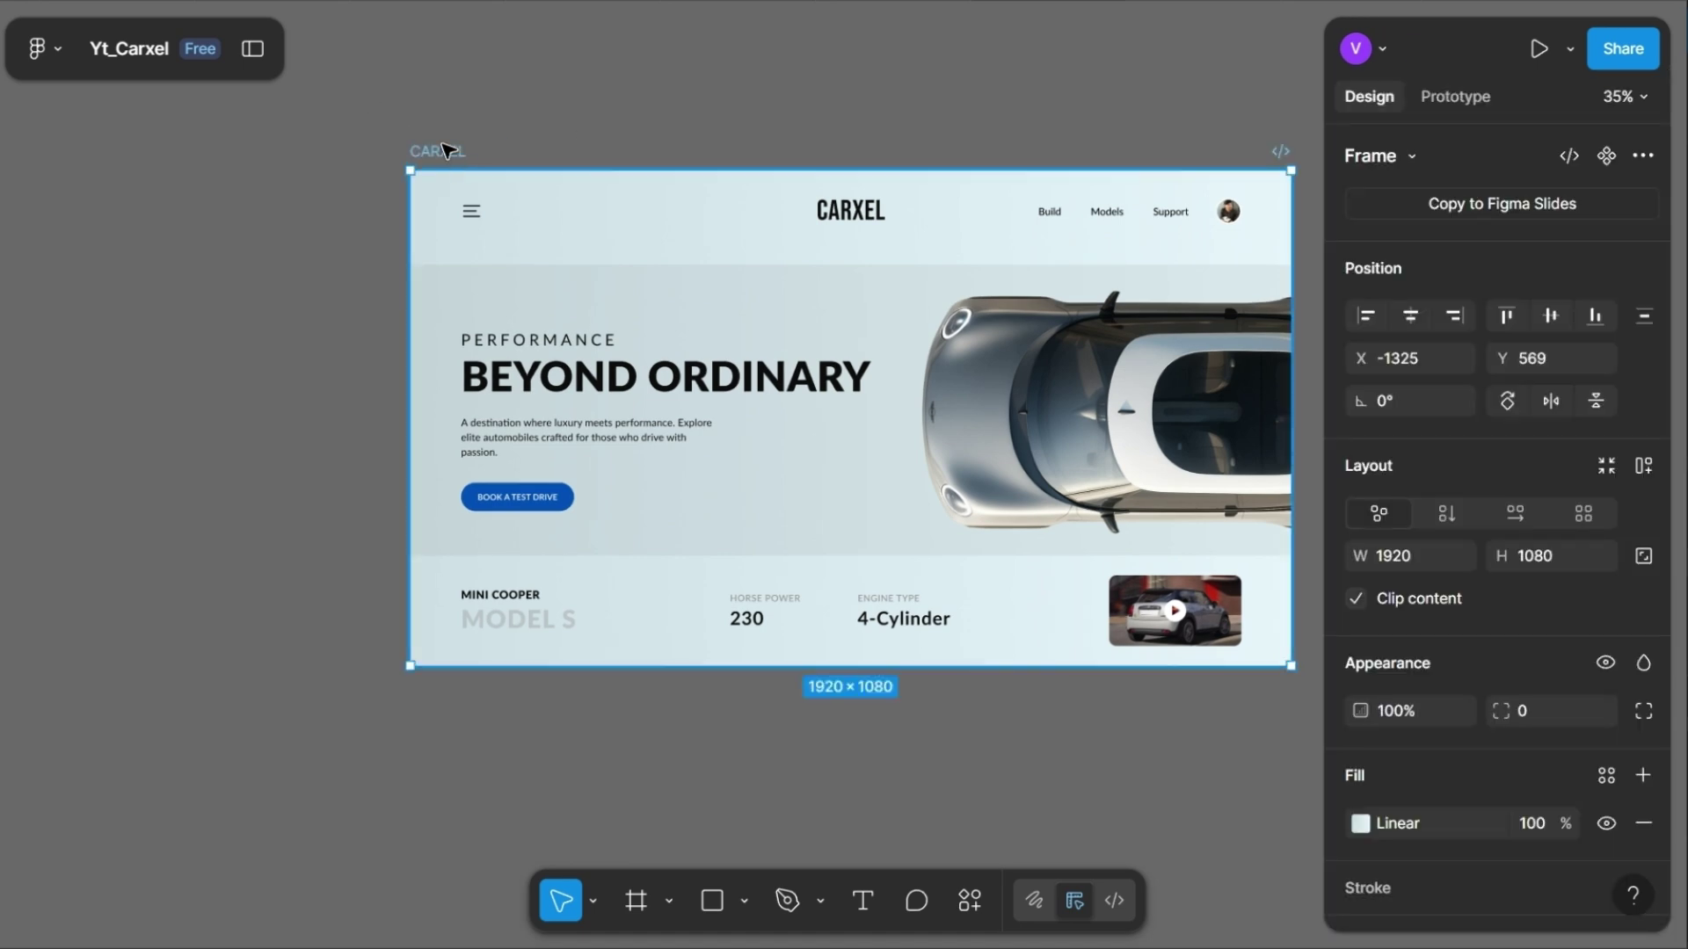
- Move the CARXEL frame to X -1719, Y 612 on the canvas and deselect it to present the full design
{"action": "left_click_drag", "start_coordinate": [444, 150], "coordinate": [264, 166]}
{"action": "scroll", "coordinate": [448, 132], "scroll_direction": "up", "scroll_amount": 3}
{"action": "key", "text": "shift+2"}
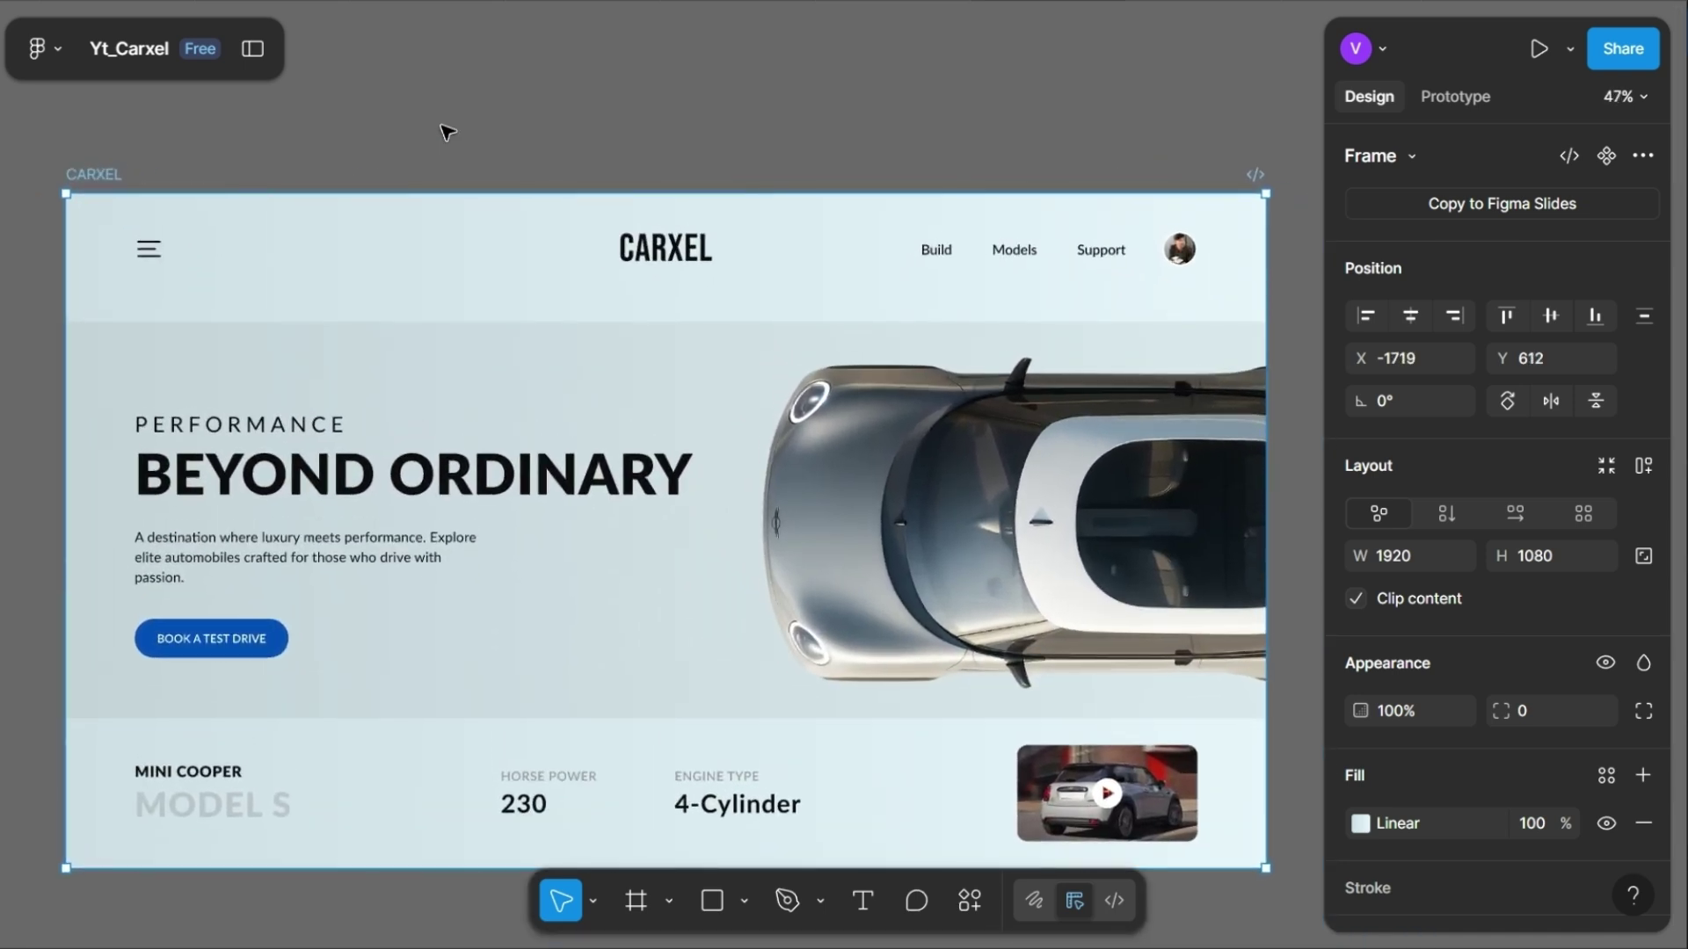
{"action": "left_click", "coordinate": [547, 126]}
{"action": "scroll", "coordinate": [549, 127], "scroll_direction": "down", "scroll_amount": 2}
{"action": "scroll", "coordinate": [547, 126], "scroll_direction": "left", "scroll_amount": 4}
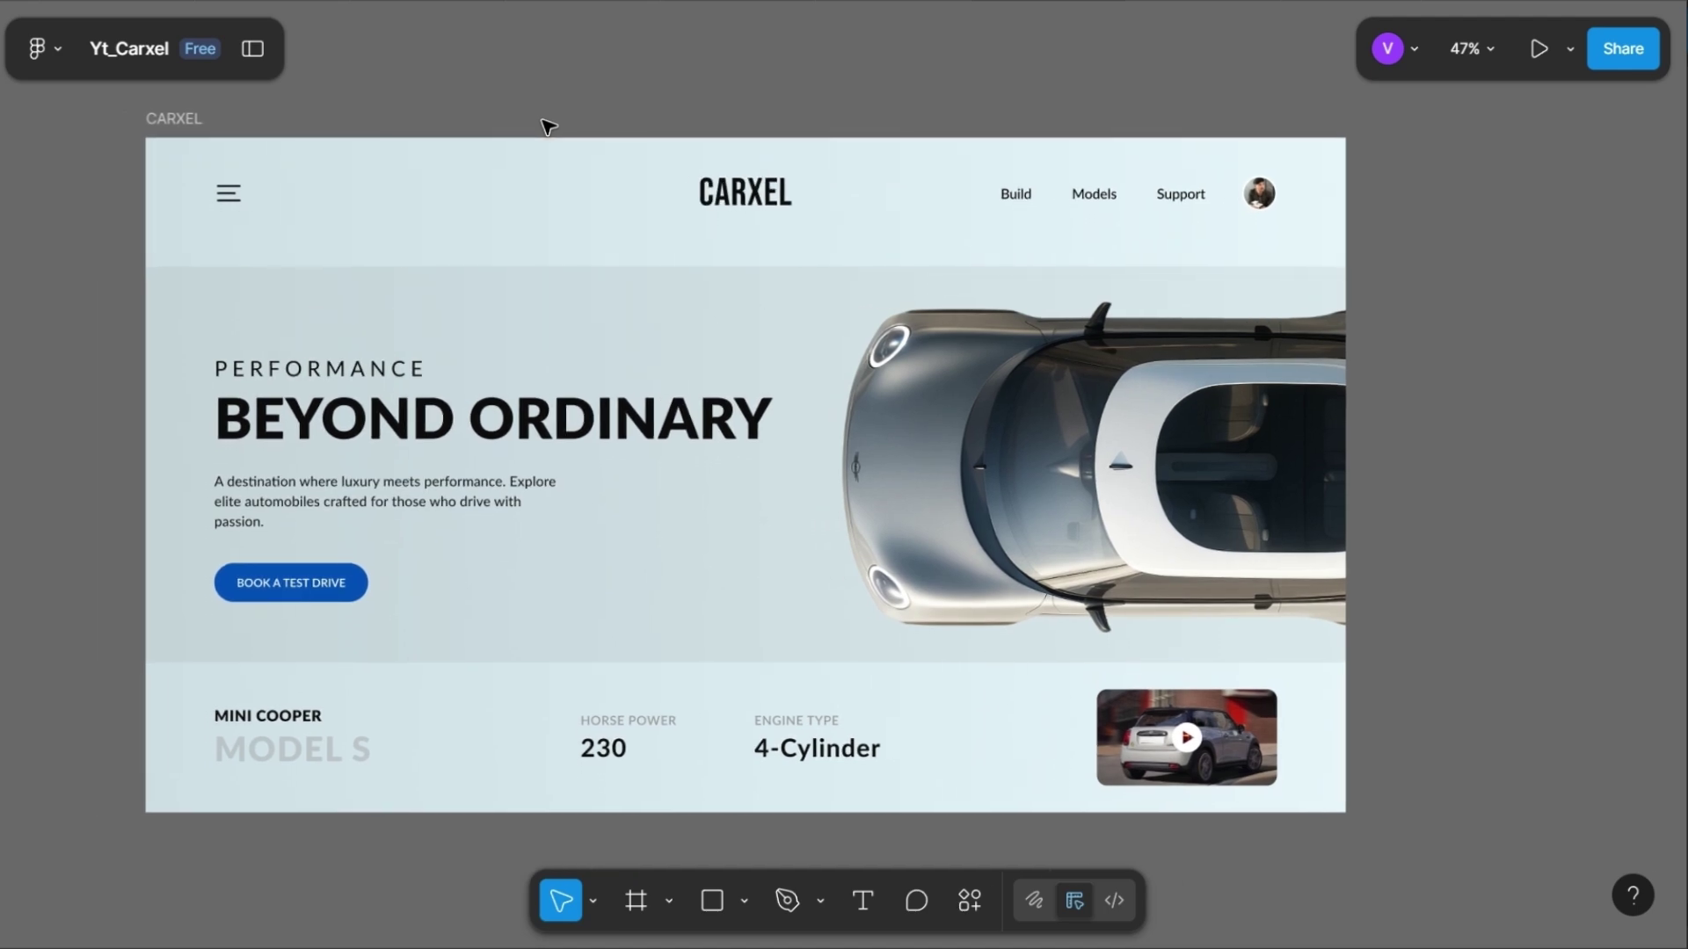